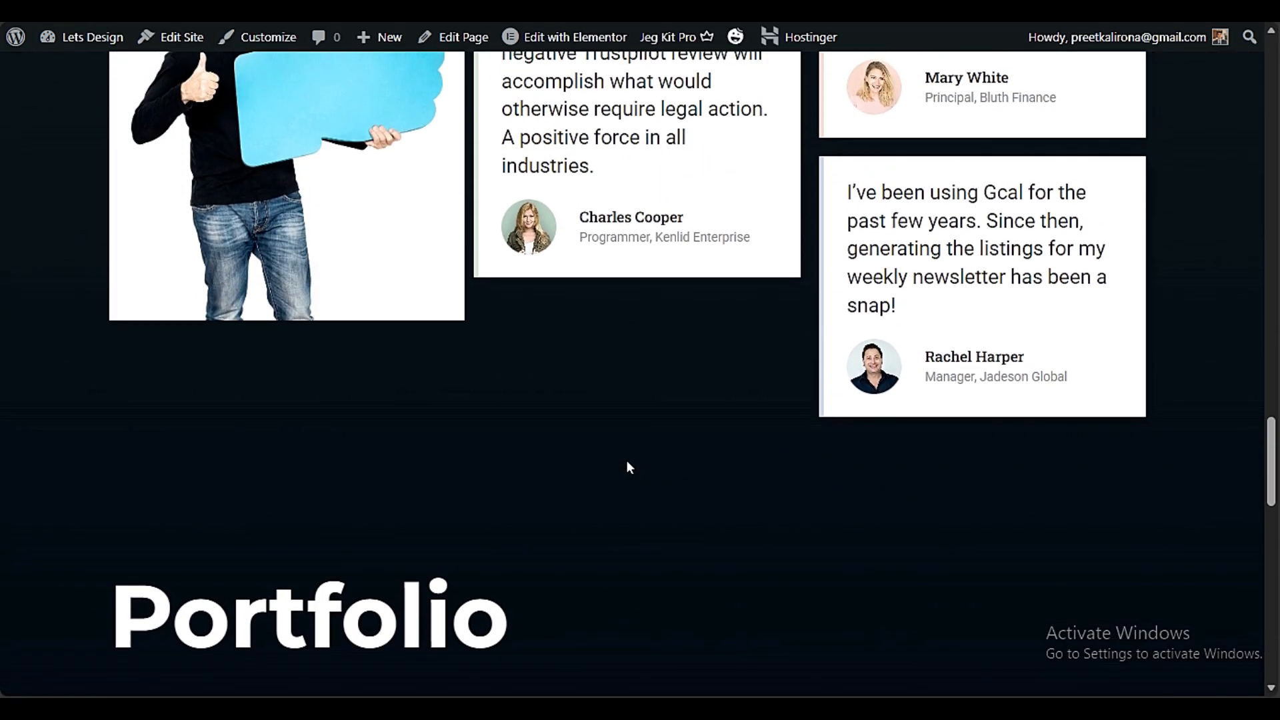
Examine the finished portfolio page, from the testimonials and team sections to the hero banner and service cards
{"action": "scroll", "coordinate": [626, 460], "scroll_direction": "up", "scroll_amount": 3}
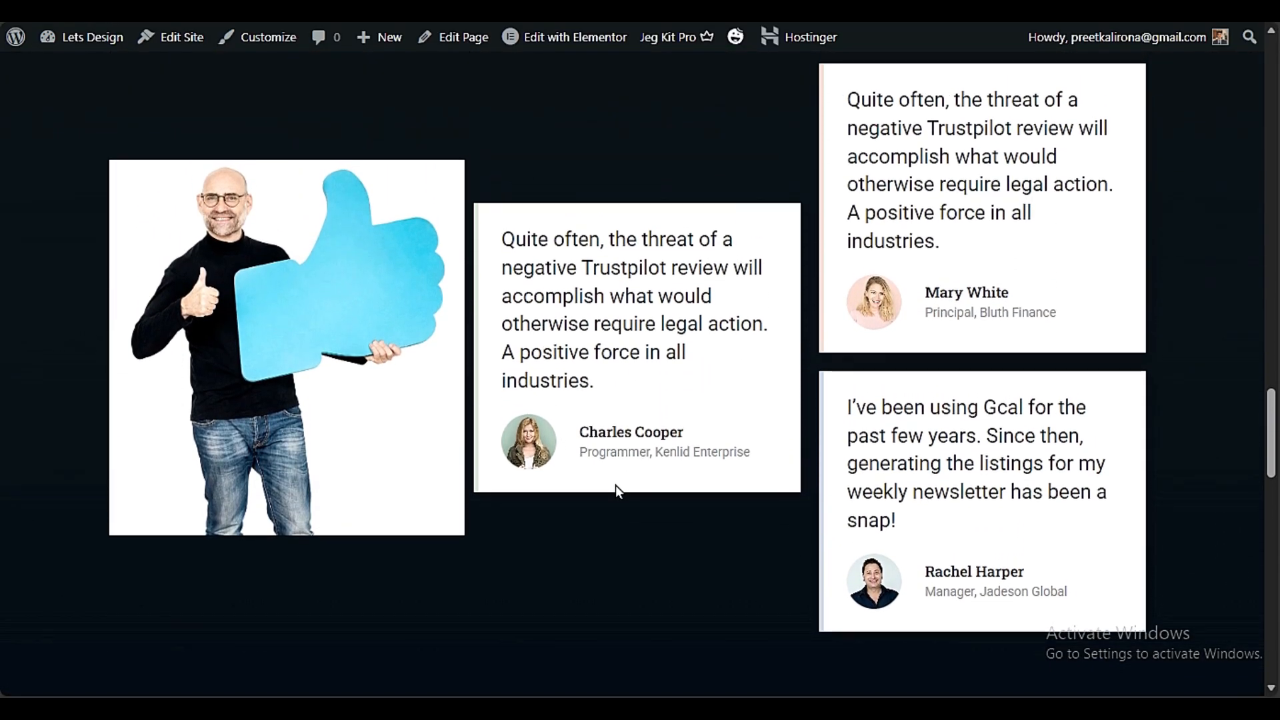
{"action": "scroll", "coordinate": [615, 492], "scroll_direction": "up", "scroll_amount": 3}
{"action": "scroll", "coordinate": [617, 494], "scroll_direction": "up", "scroll_amount": 15}
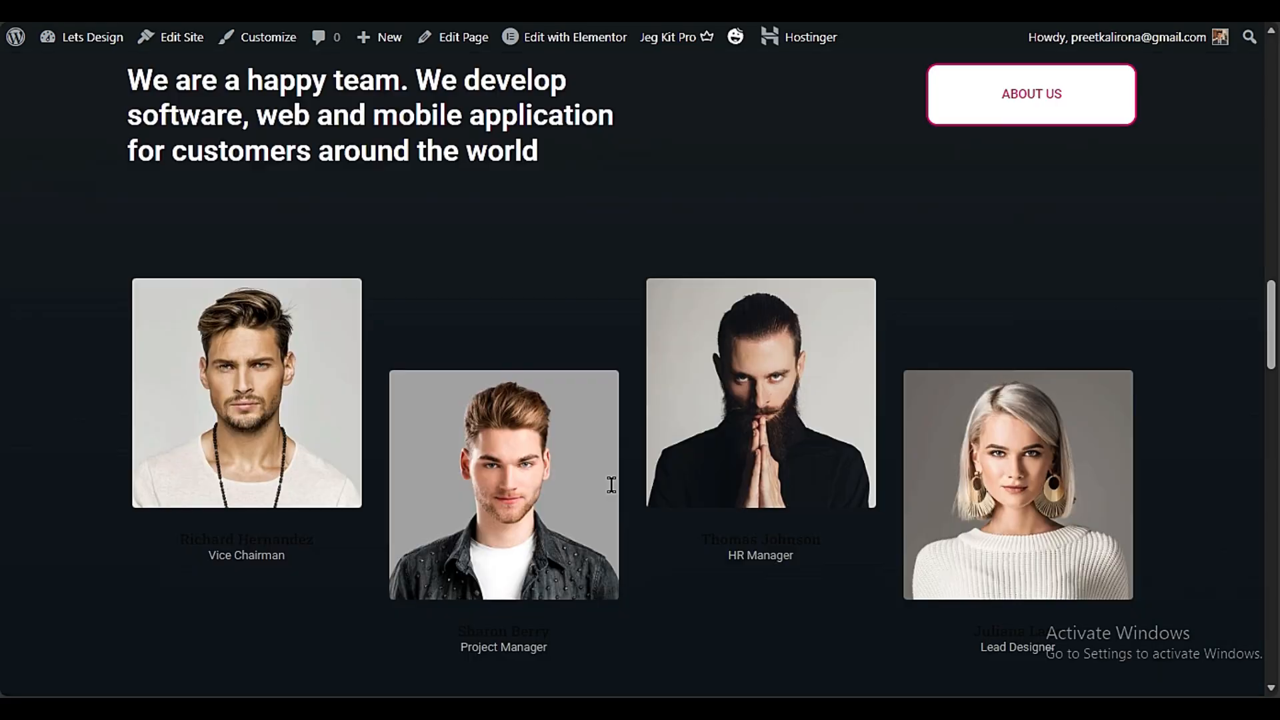
{"action": "scroll", "coordinate": [631, 514], "scroll_direction": "up", "scroll_amount": 12}
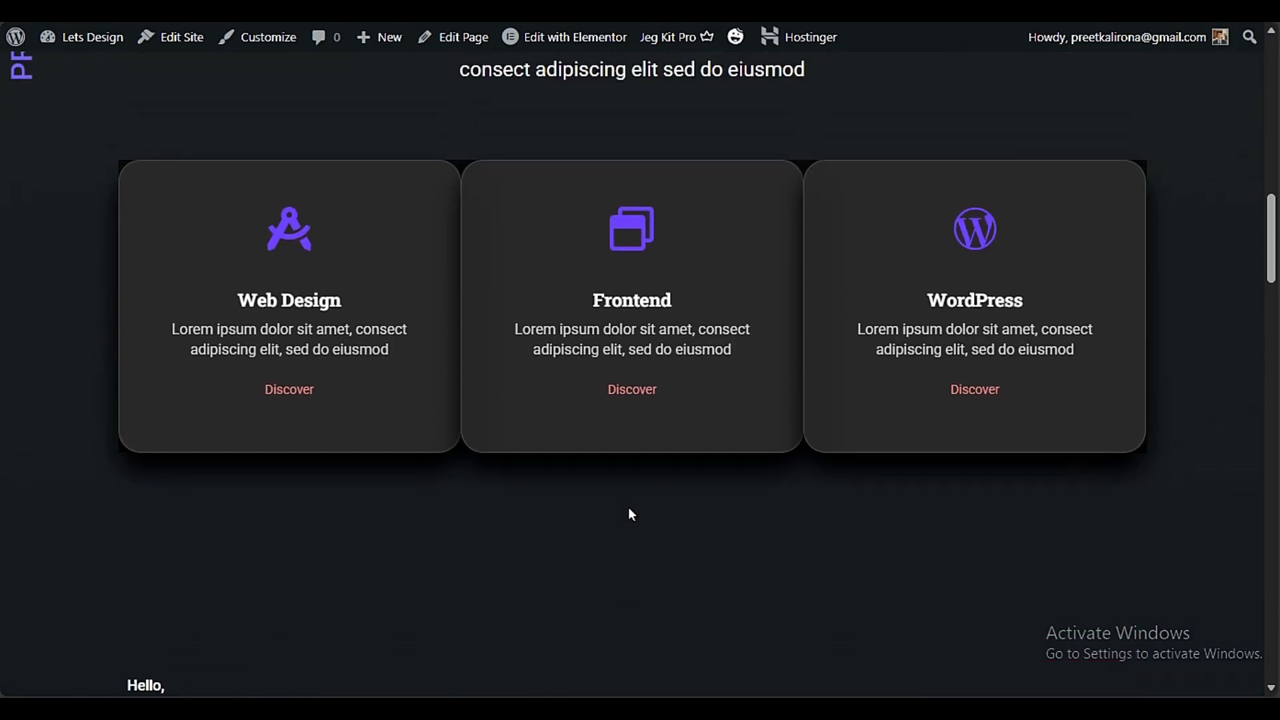
{"action": "scroll", "coordinate": [631, 513], "scroll_direction": "up", "scroll_amount": 1}
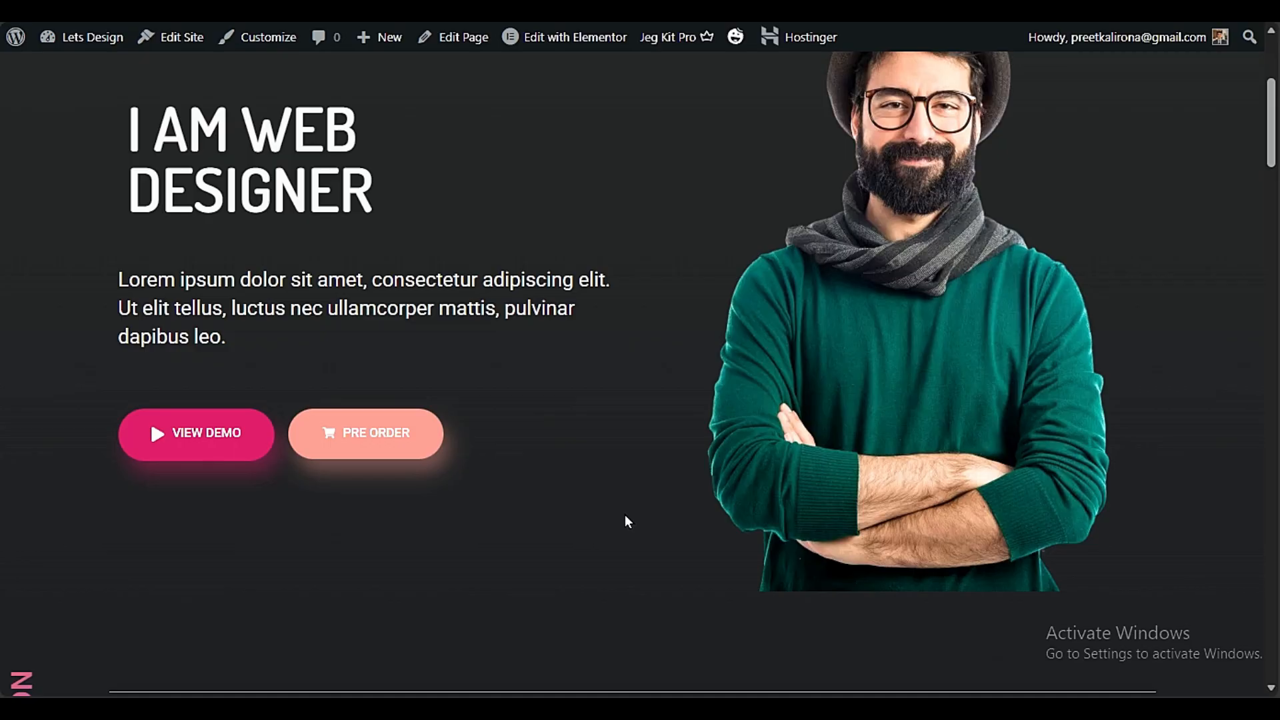
{"action": "scroll", "coordinate": [625, 520], "scroll_direction": "down", "scroll_amount": 6}
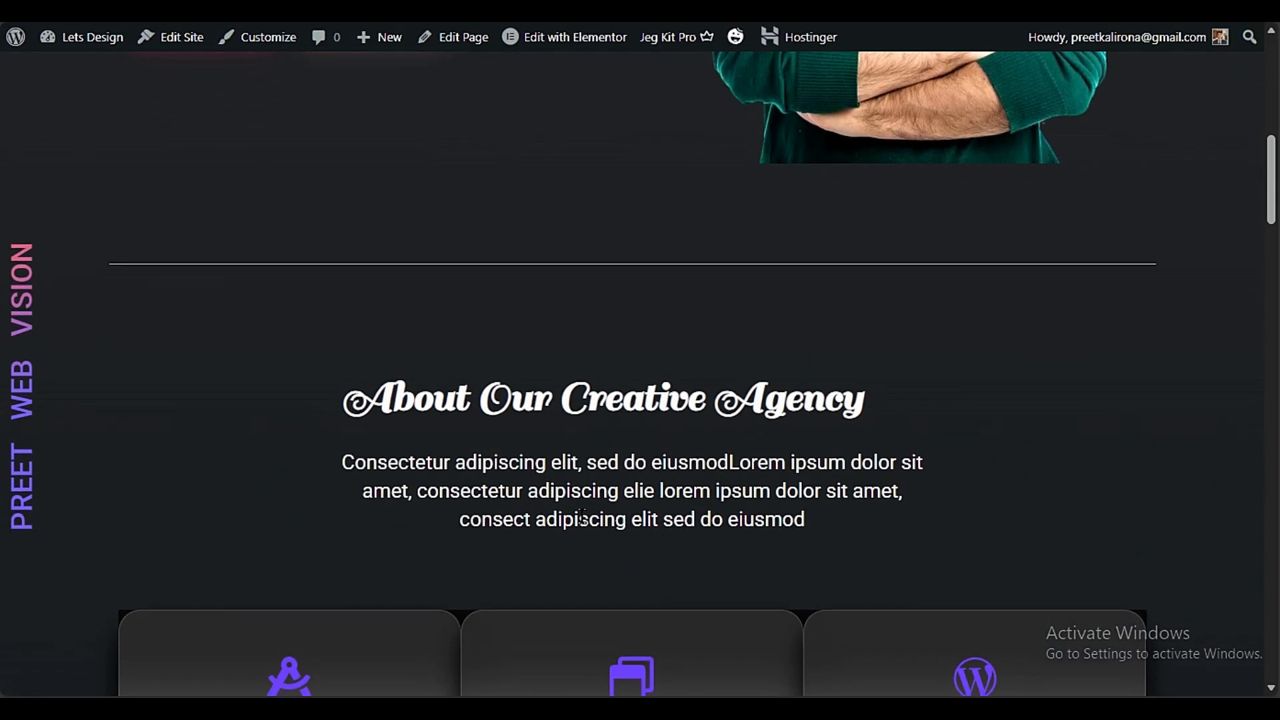
{"action": "scroll", "coordinate": [581, 518], "scroll_direction": "down", "scroll_amount": 6}
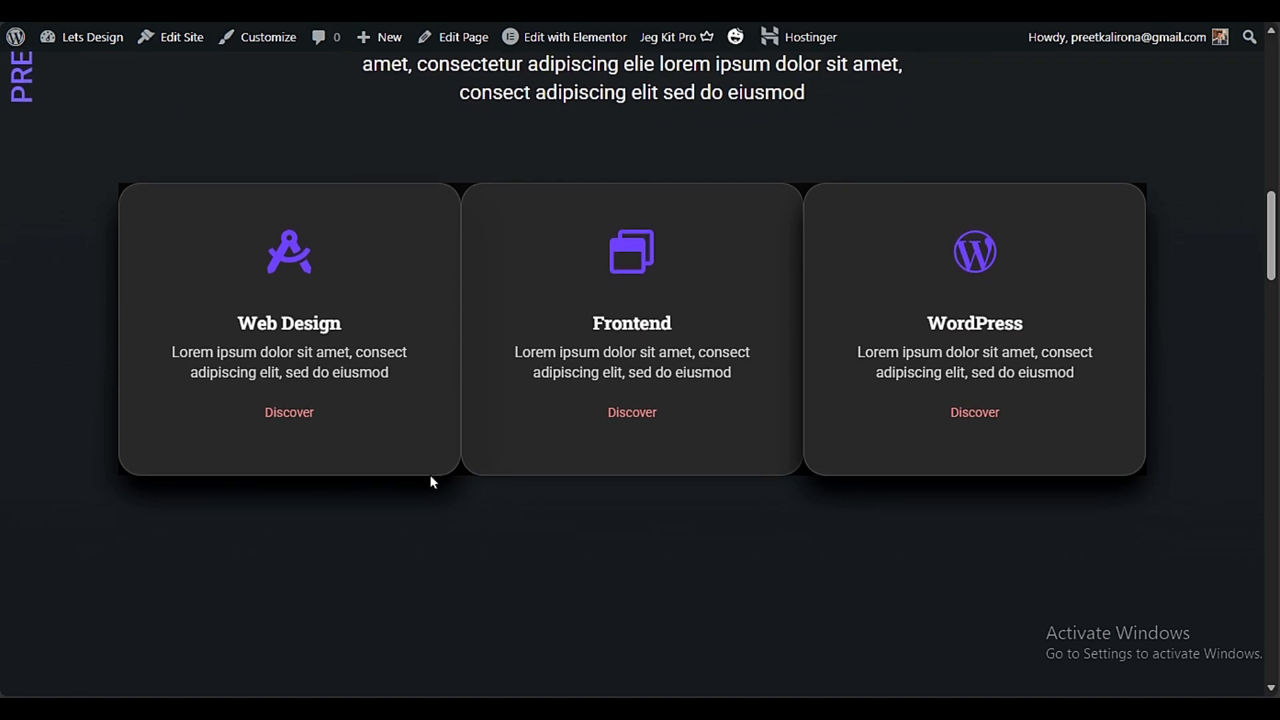
{"action": "mouse_move", "coordinate": [293, 430]}
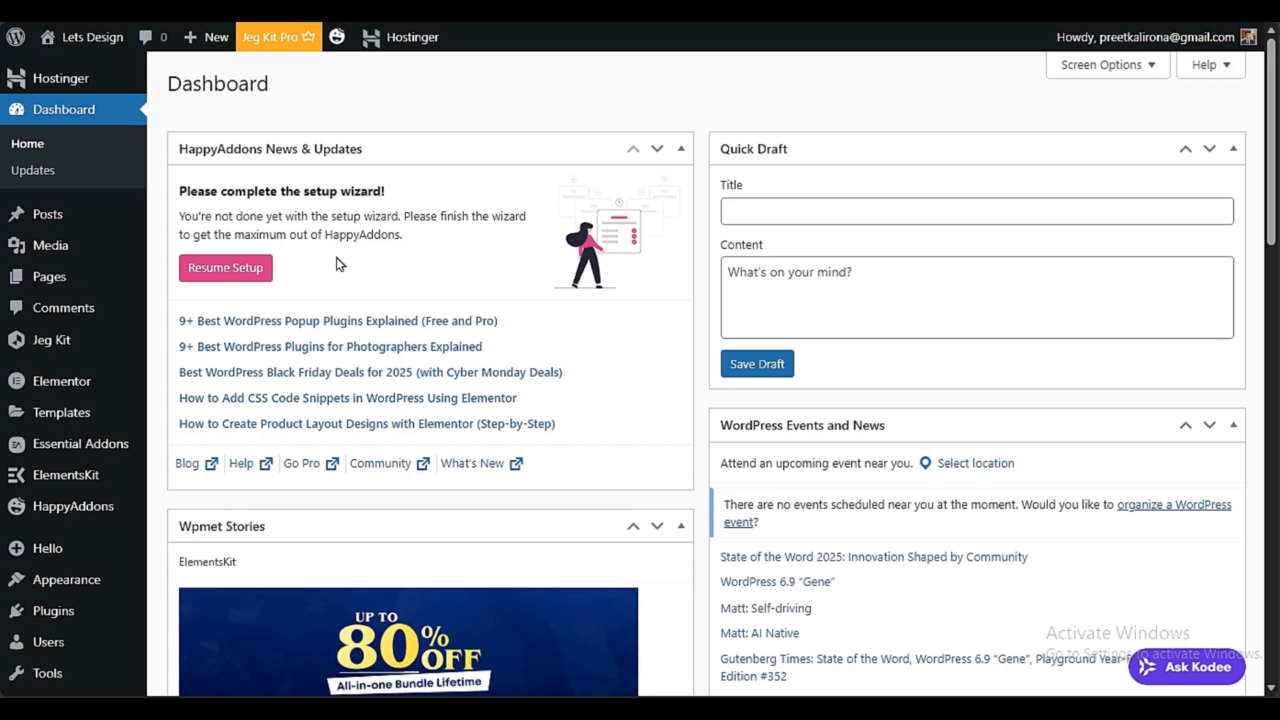
Open the site's permalink settings and check the chosen permalink structure and the optional category and tag bases
{"action": "scroll", "coordinate": [177, 575], "scroll_direction": "down", "scroll_amount": 3}
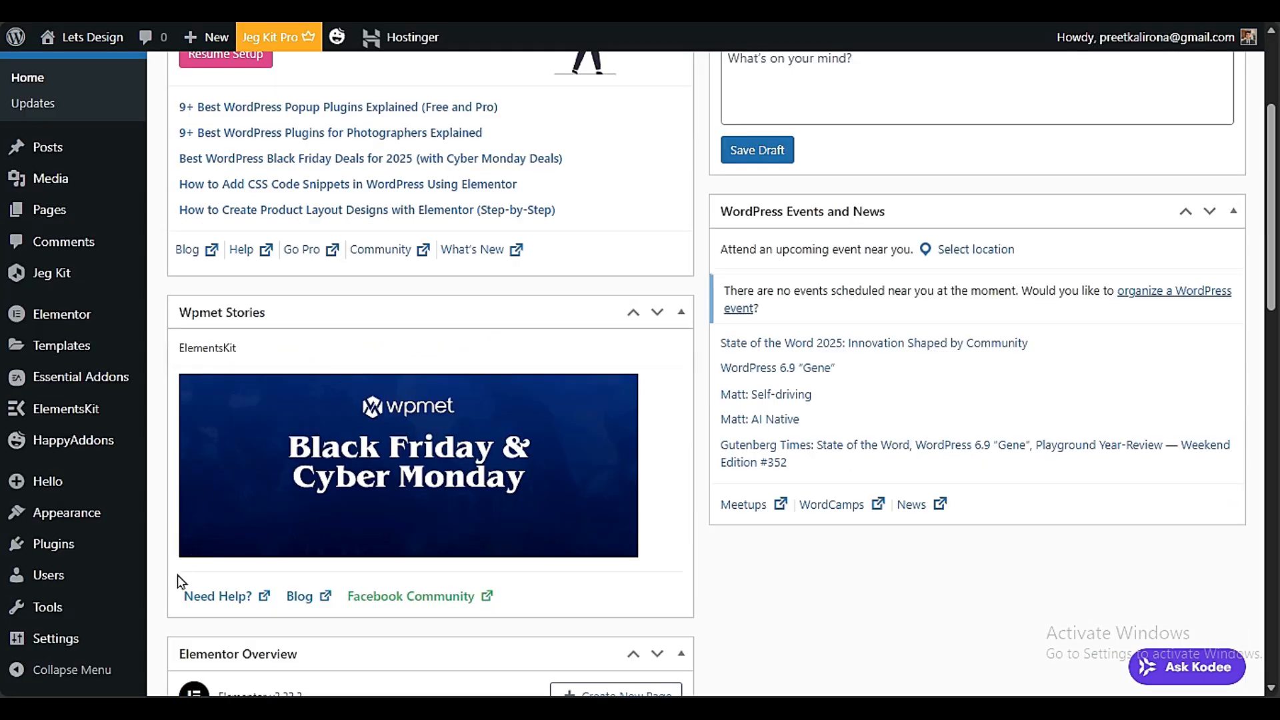
{"action": "mouse_move", "coordinate": [60, 637]}
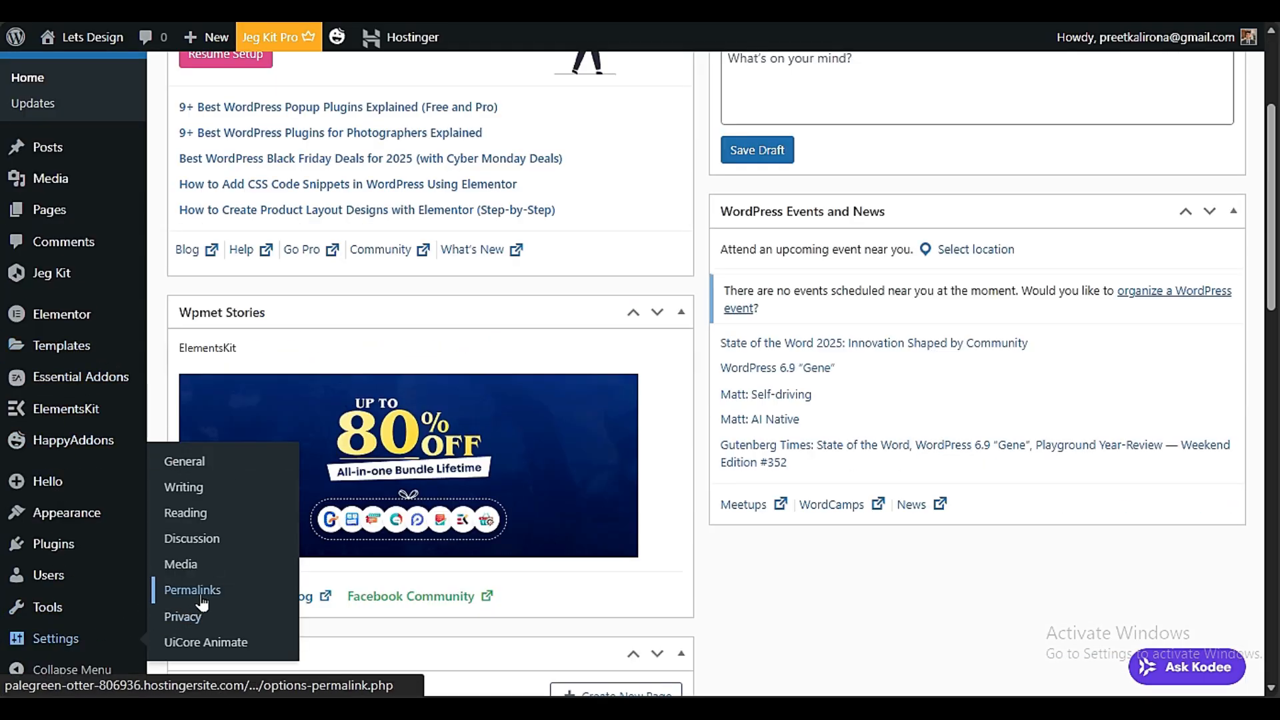
{"action": "left_click", "coordinate": [200, 593]}
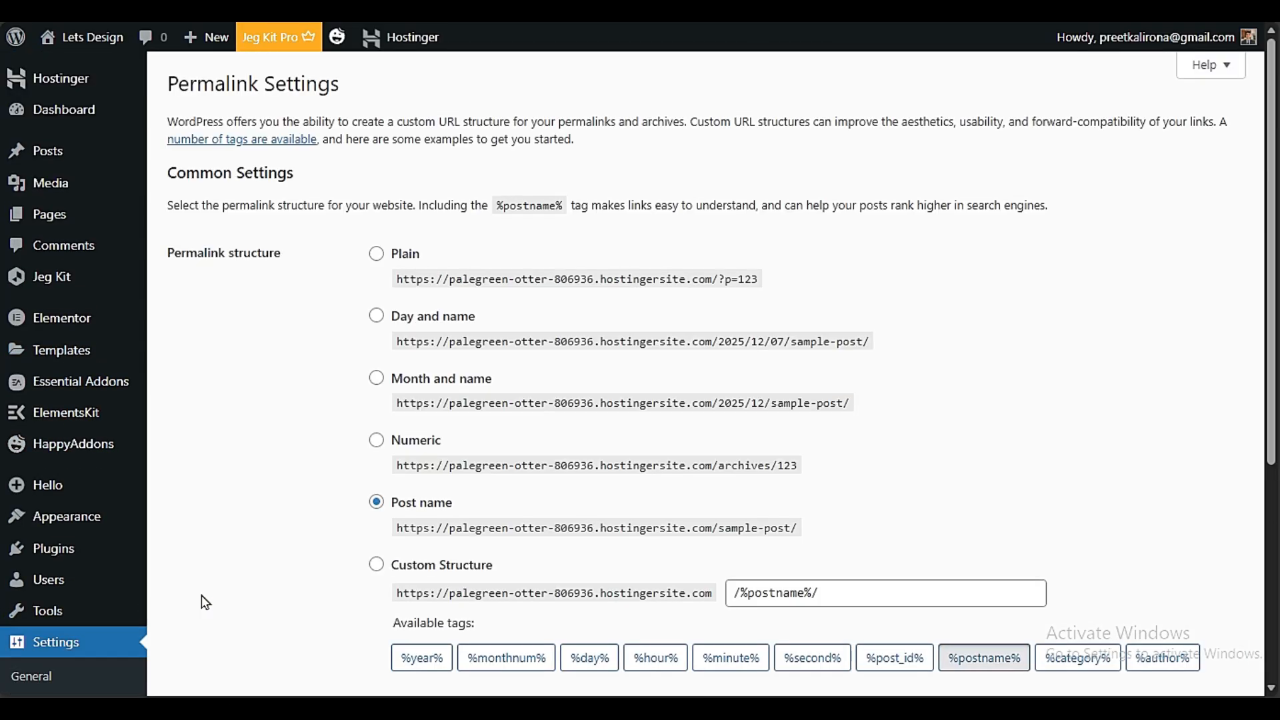
{"action": "scroll", "coordinate": [218, 592], "scroll_direction": "down", "scroll_amount": 3}
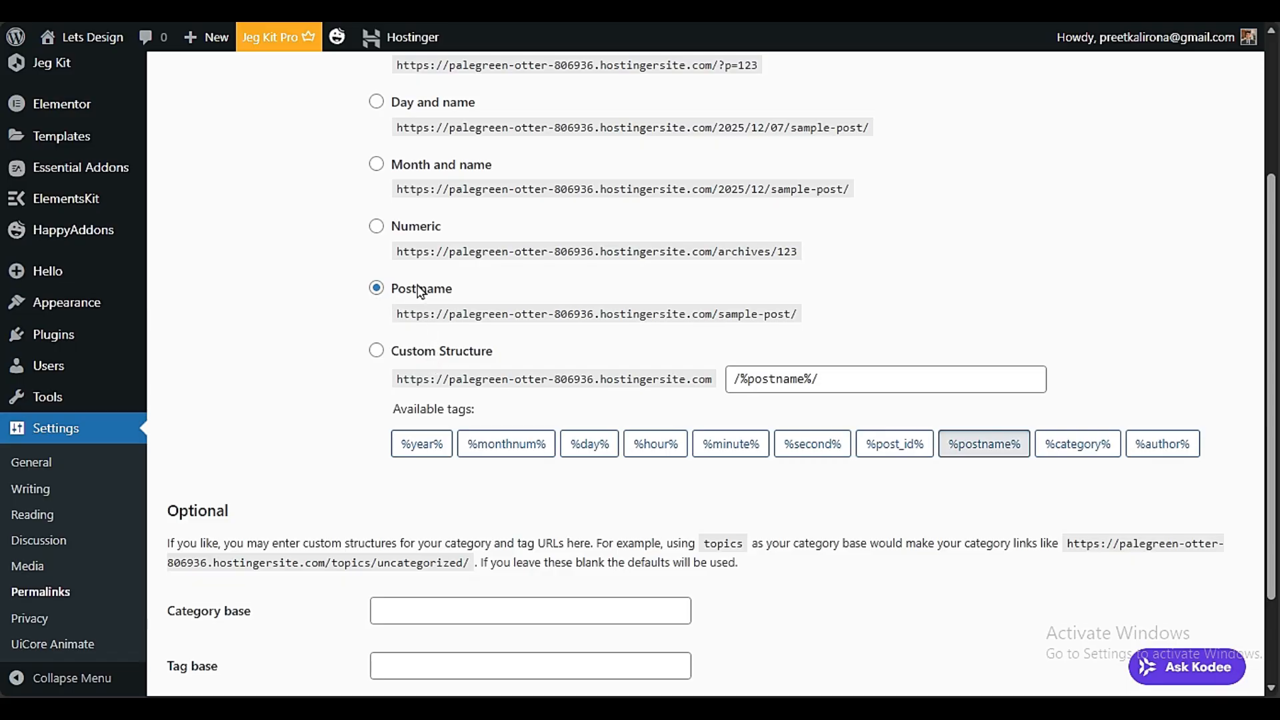
{"action": "scroll", "coordinate": [325, 516], "scroll_direction": "down", "scroll_amount": 2}
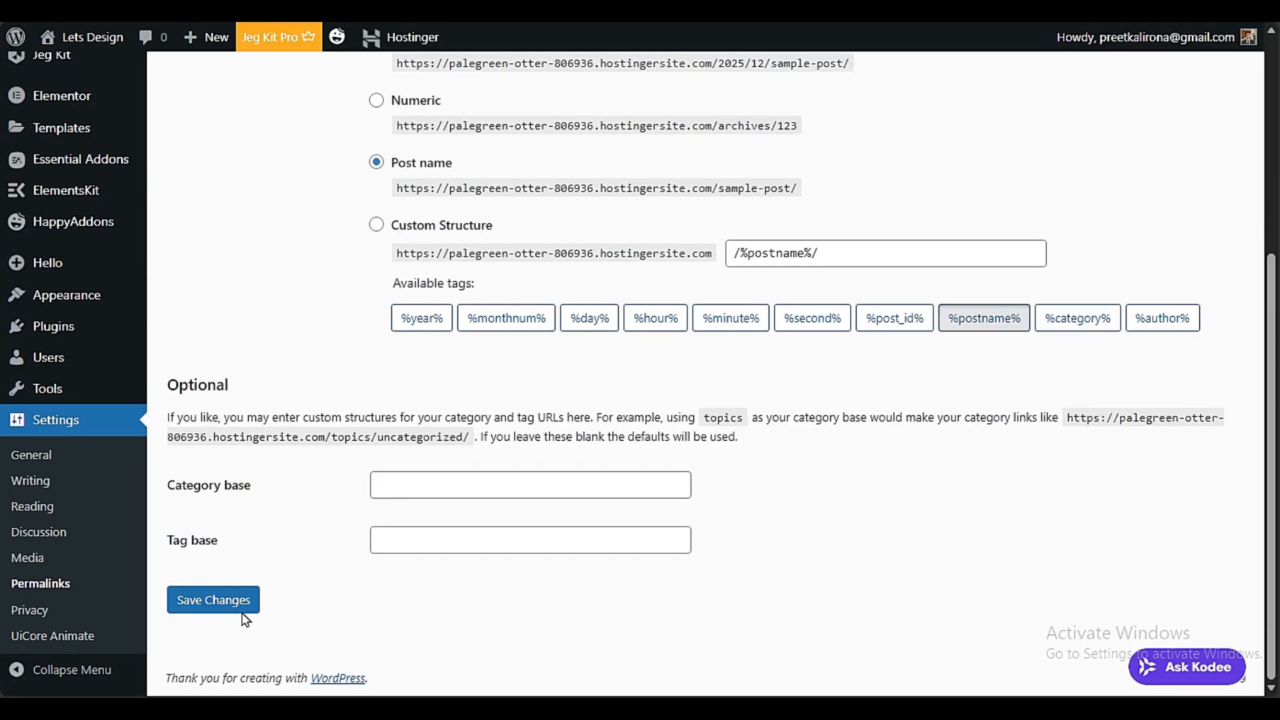
Open the general settings and review the HTTPS site addresses, membership, language, timezone, and date and time formats
{"action": "left_click", "coordinate": [26, 454]}
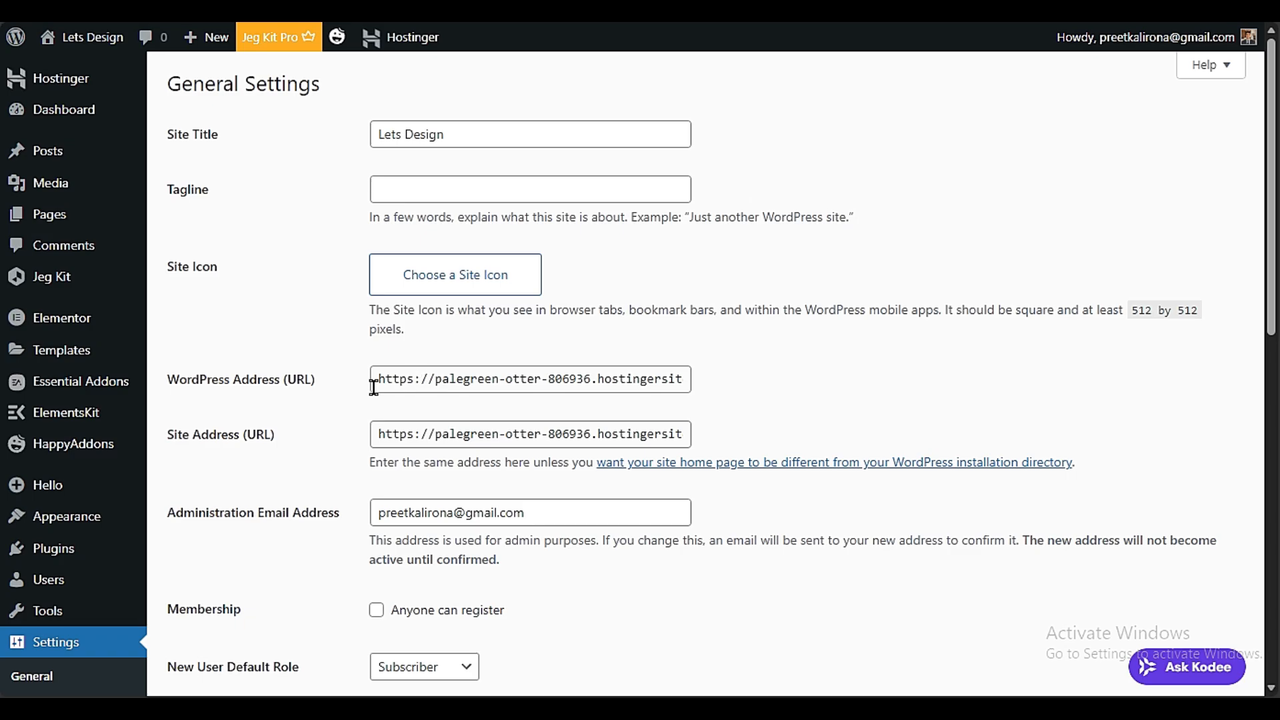
{"action": "left_click_drag", "start_coordinate": [416, 380], "coordinate": [331, 380]}
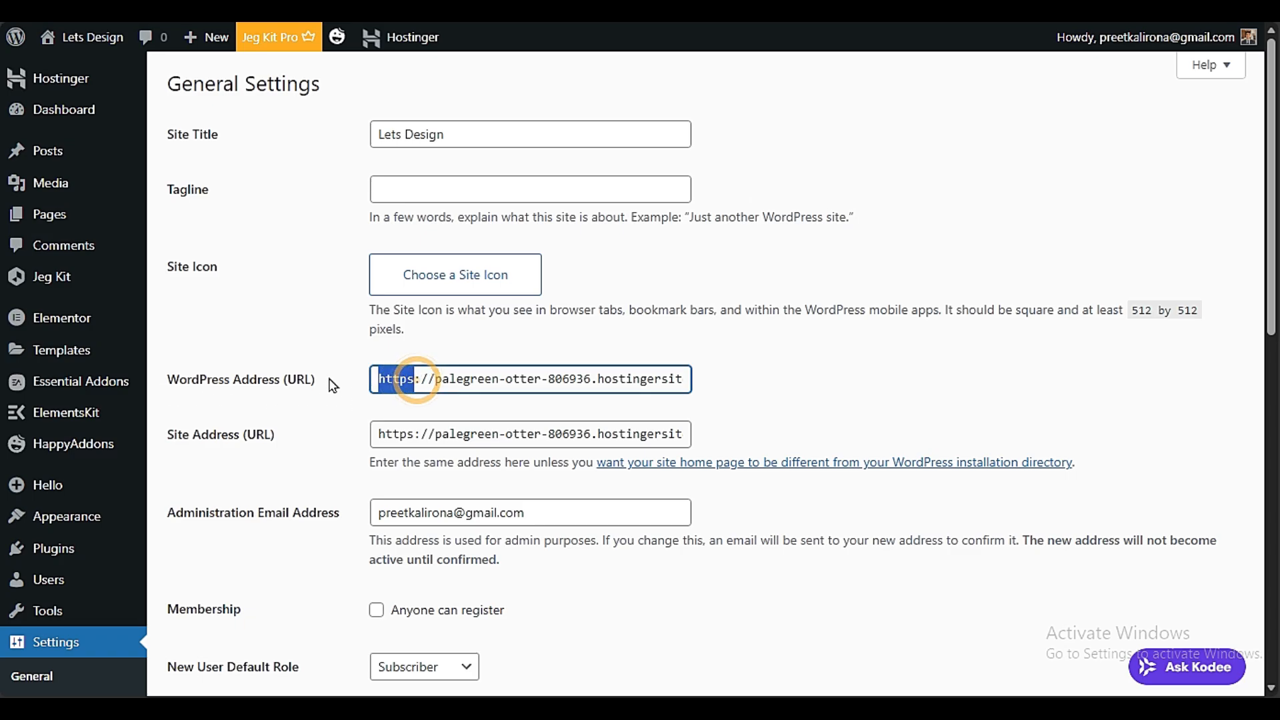
{"action": "left_click", "coordinate": [314, 420]}
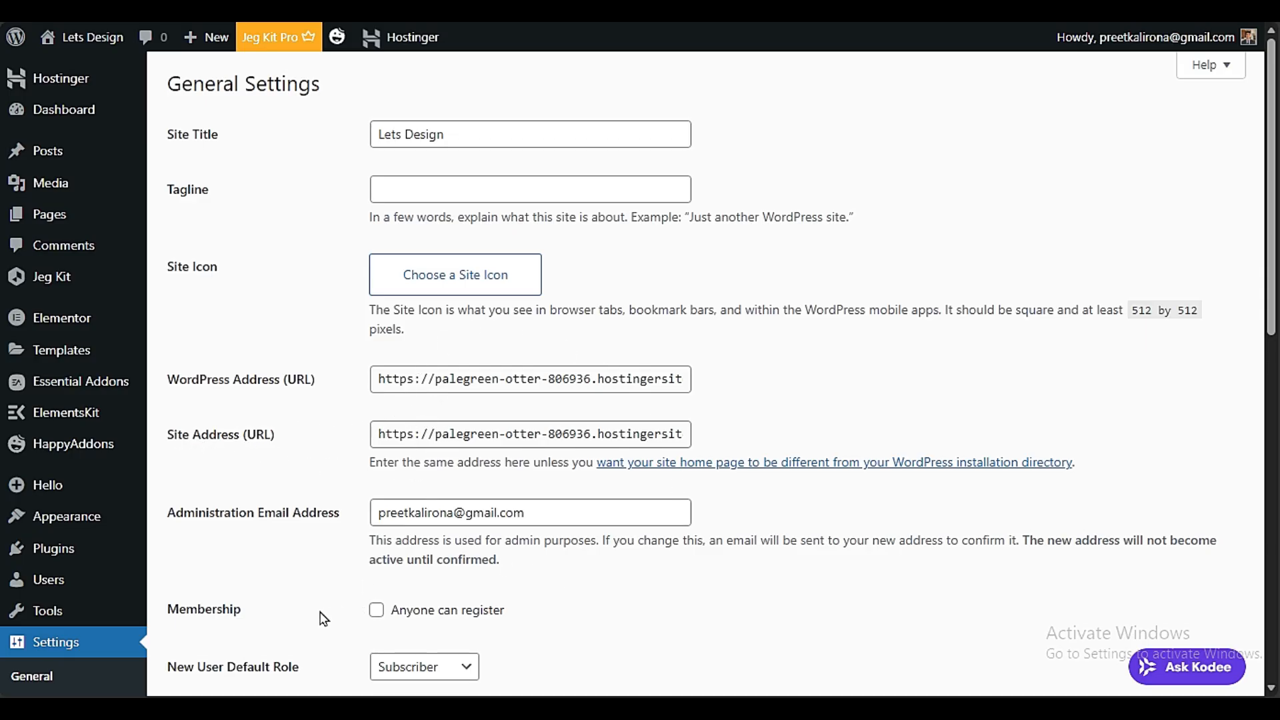
{"action": "scroll", "coordinate": [323, 619], "scroll_direction": "down", "scroll_amount": 3}
{"action": "scroll", "coordinate": [611, 422], "scroll_direction": "down", "scroll_amount": 3}
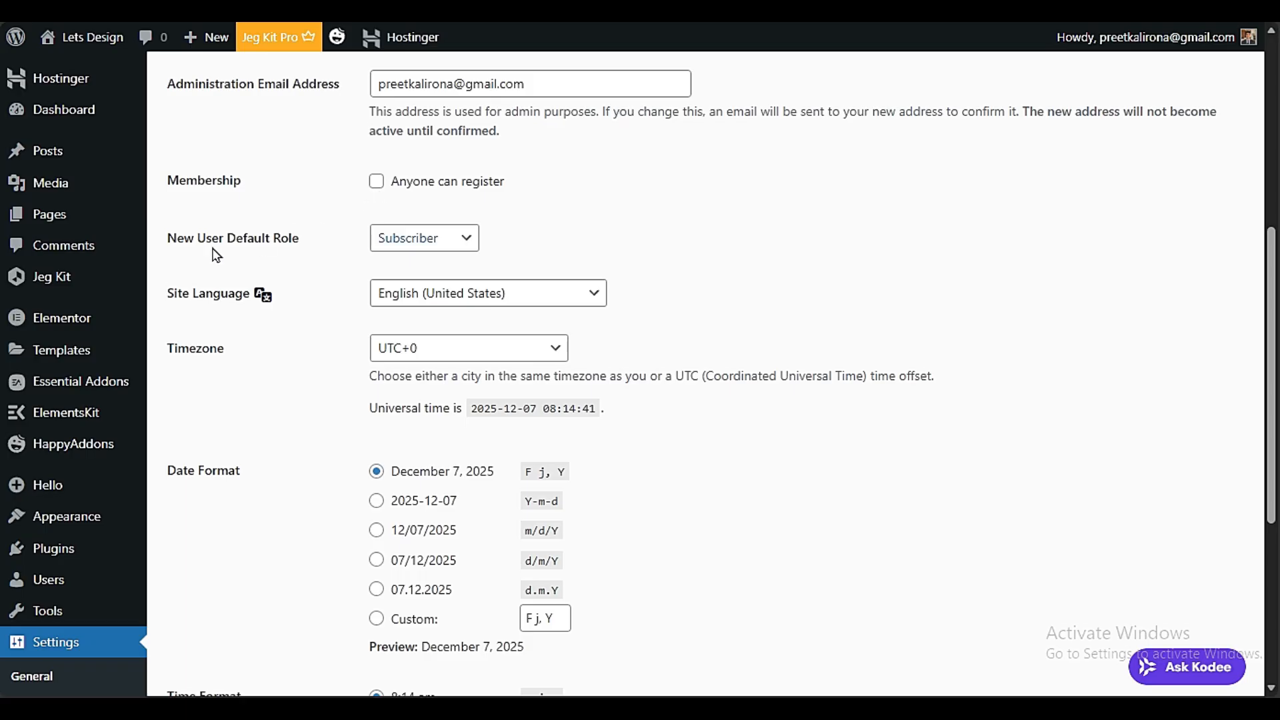
{"action": "scroll", "coordinate": [271, 400], "scroll_direction": "down", "scroll_amount": 3}
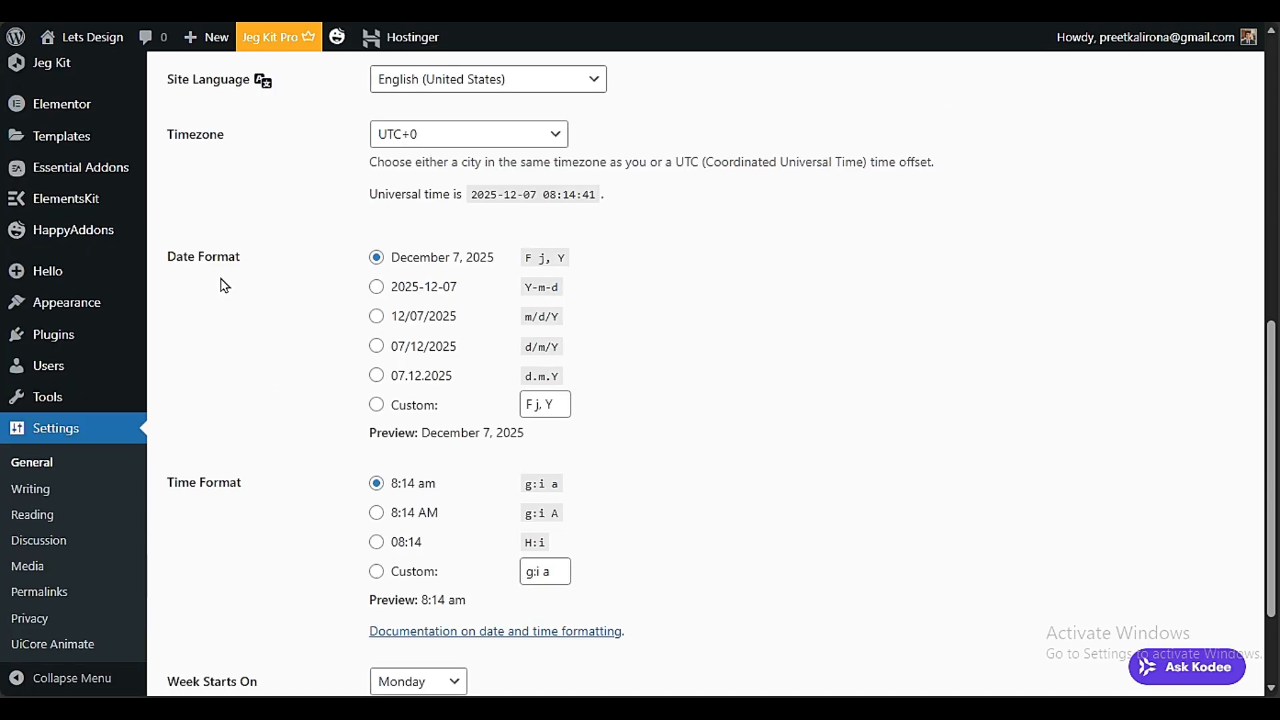
{"action": "scroll", "coordinate": [278, 420], "scroll_direction": "down", "scroll_amount": 2}
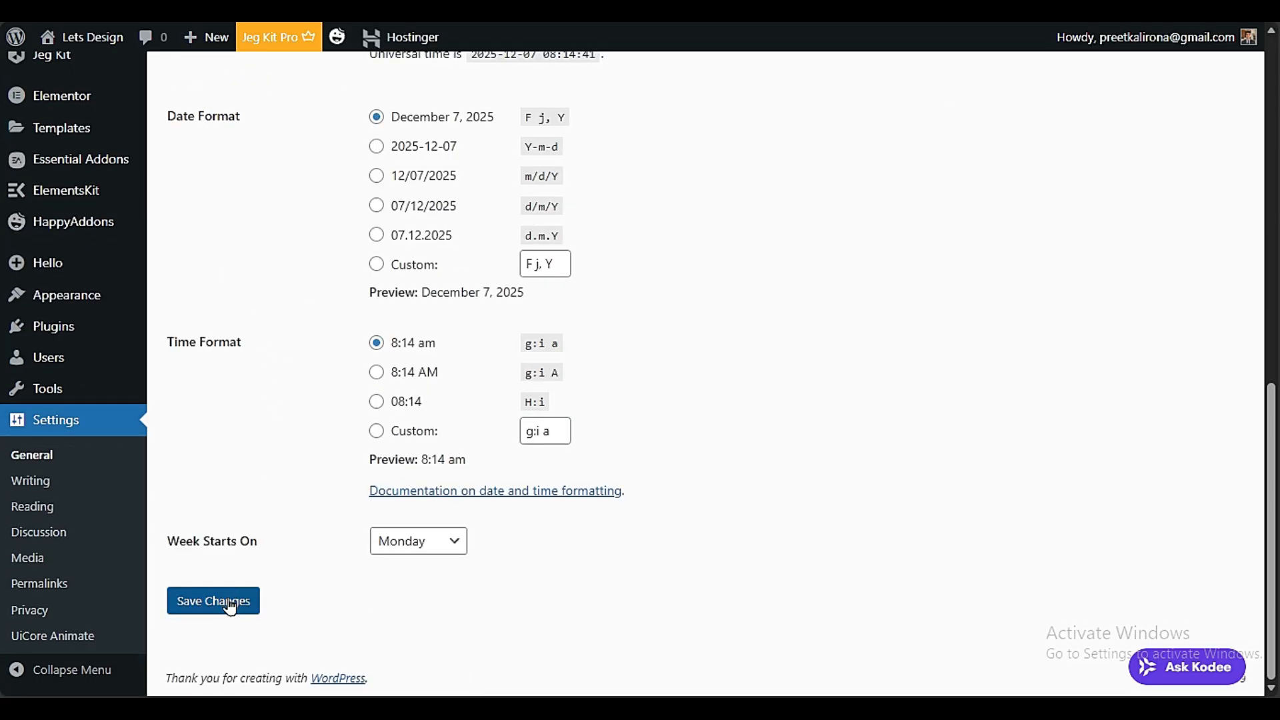
{"action": "scroll", "coordinate": [232, 606], "scroll_direction": "up", "scroll_amount": 6}
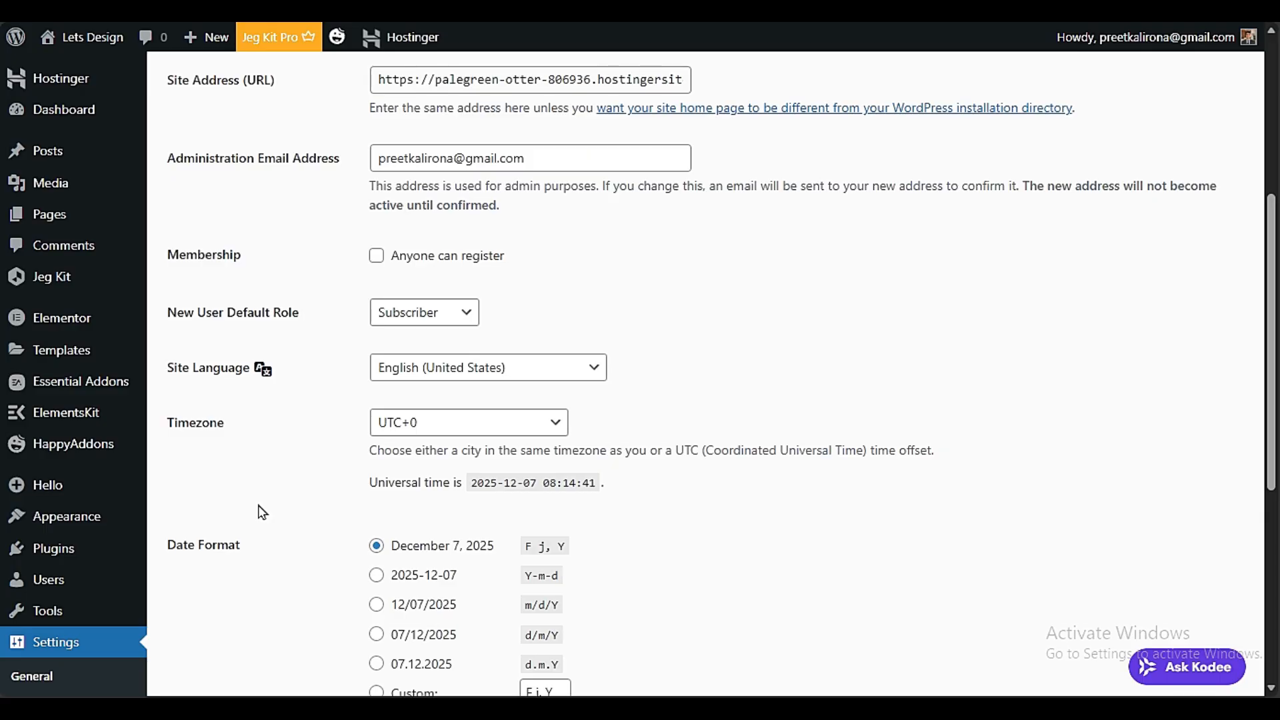
Open the installed themes, then browse the popular themes available to add, including Hello Elementor
{"action": "scroll", "coordinate": [262, 512], "scroll_direction": "down", "scroll_amount": 3}
{"action": "mouse_move", "coordinate": [93, 306]}
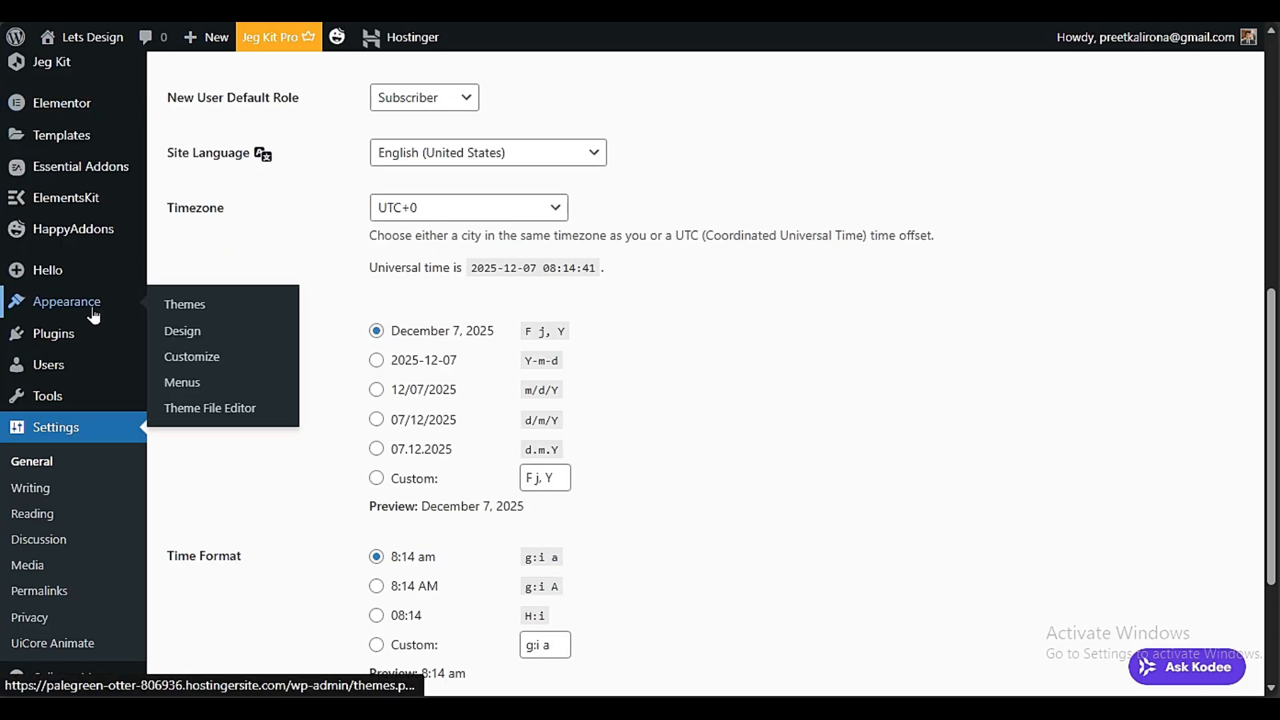
{"action": "left_click", "coordinate": [203, 316]}
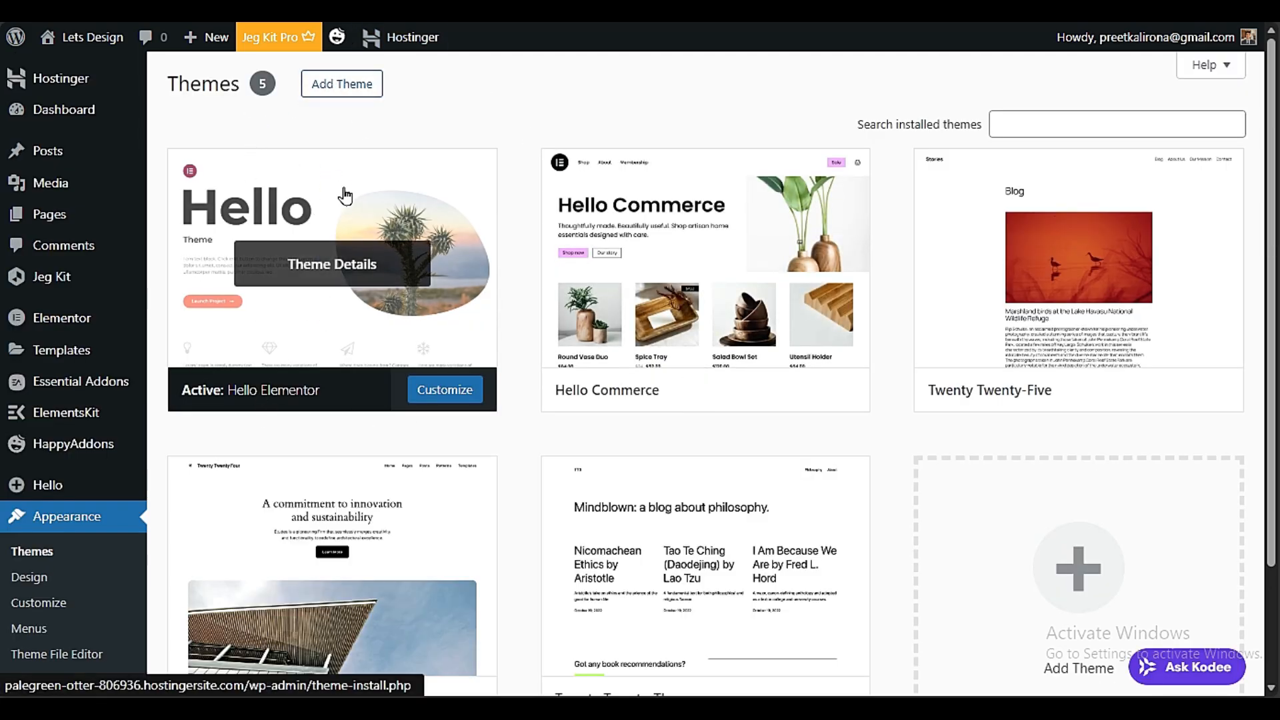
{"action": "left_click", "coordinate": [348, 88]}
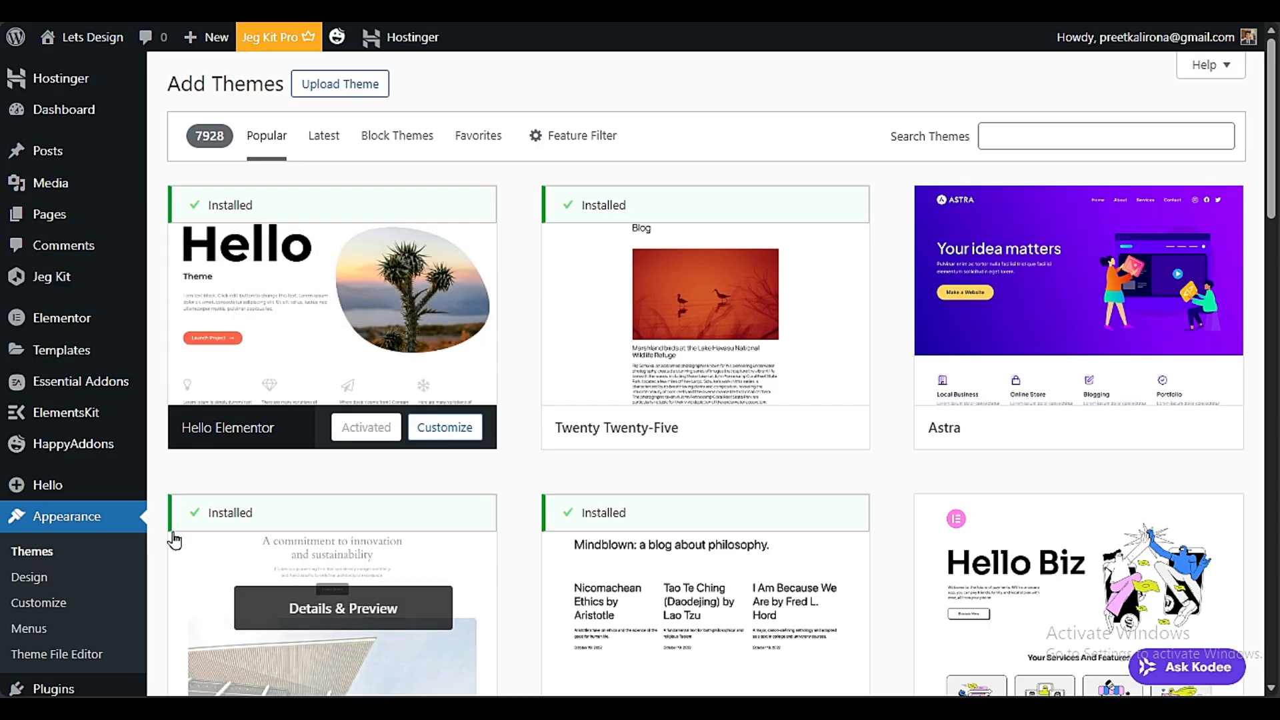
{"action": "scroll", "coordinate": [160, 560], "scroll_direction": "down", "scroll_amount": 3}
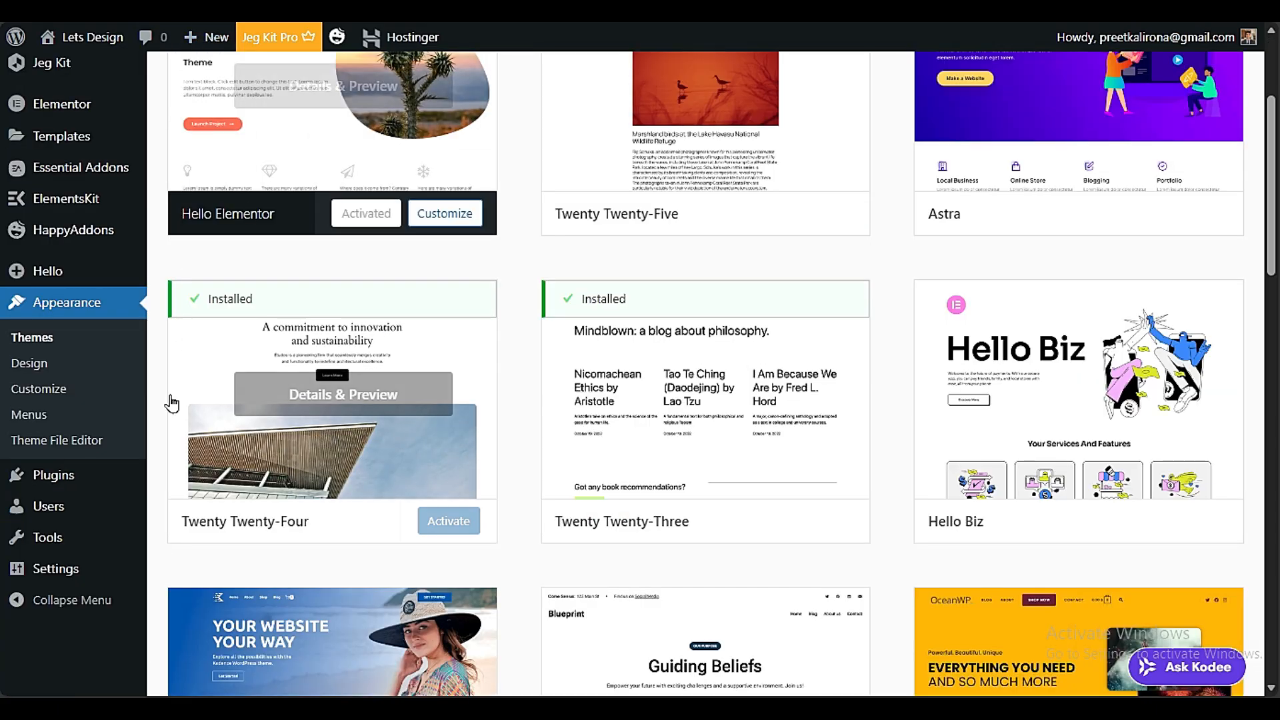
Open the installed plugins list and search the plugins available to add for "ELEMENTOR"
{"action": "mouse_move", "coordinate": [65, 484]}
{"action": "left_click", "coordinate": [174, 478]}
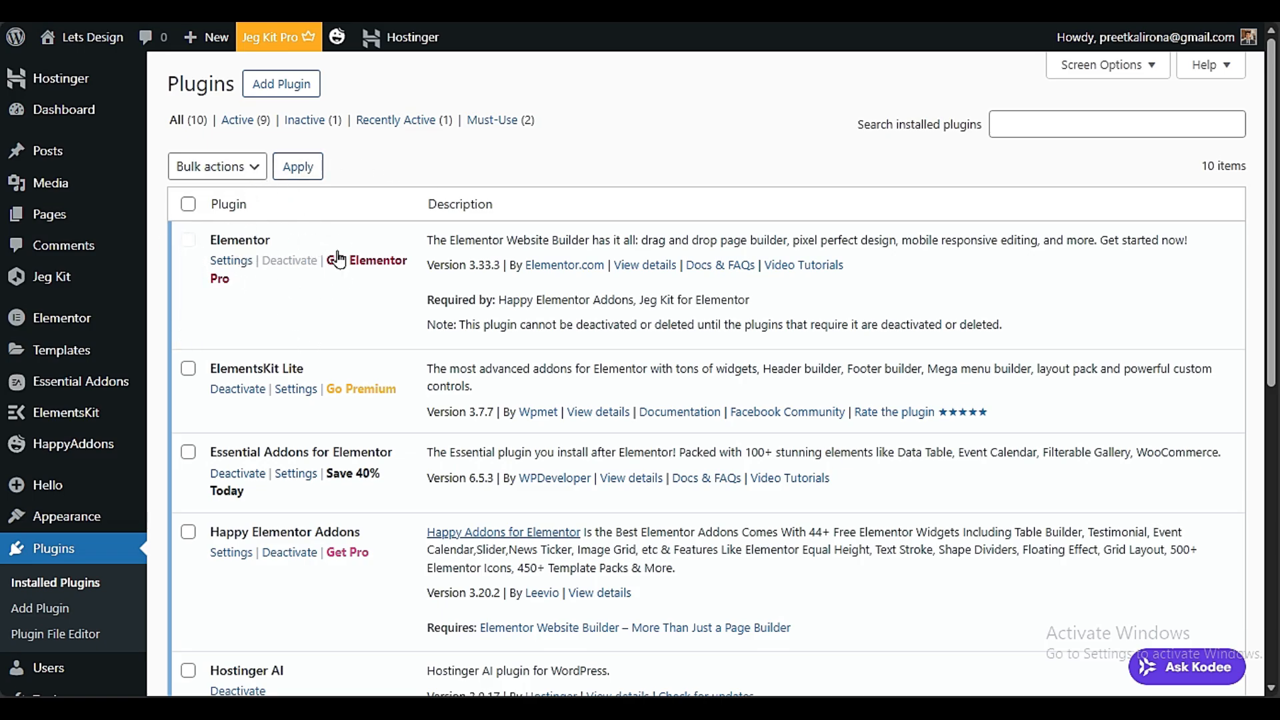
{"action": "left_click", "coordinate": [285, 87]}
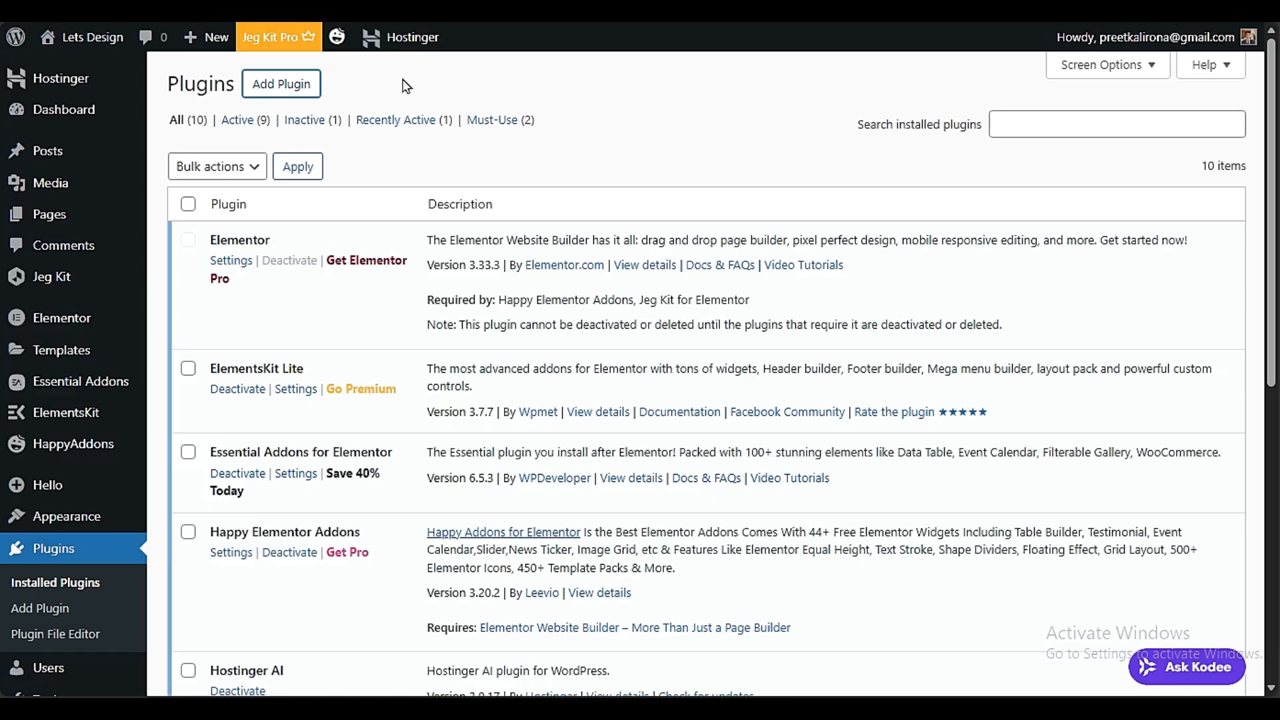
{"action": "left_click", "coordinate": [1018, 172]}
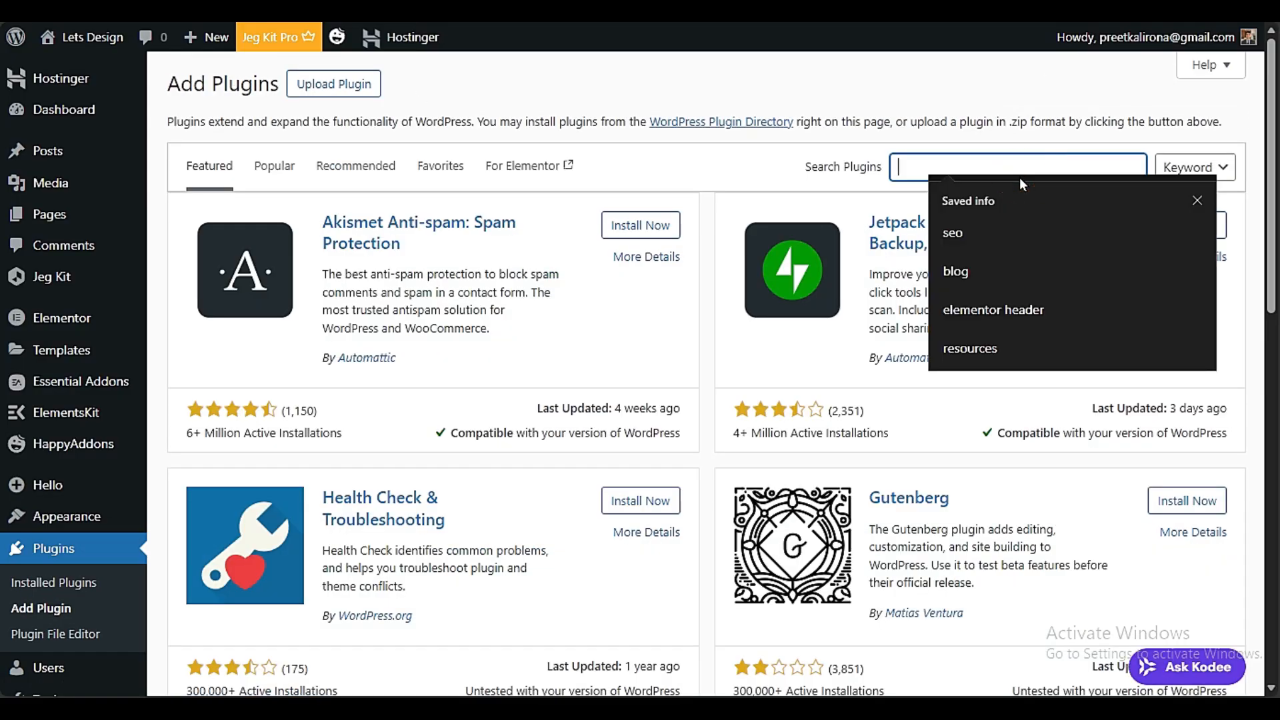
{"action": "type", "text": "ELEMENTOR"}
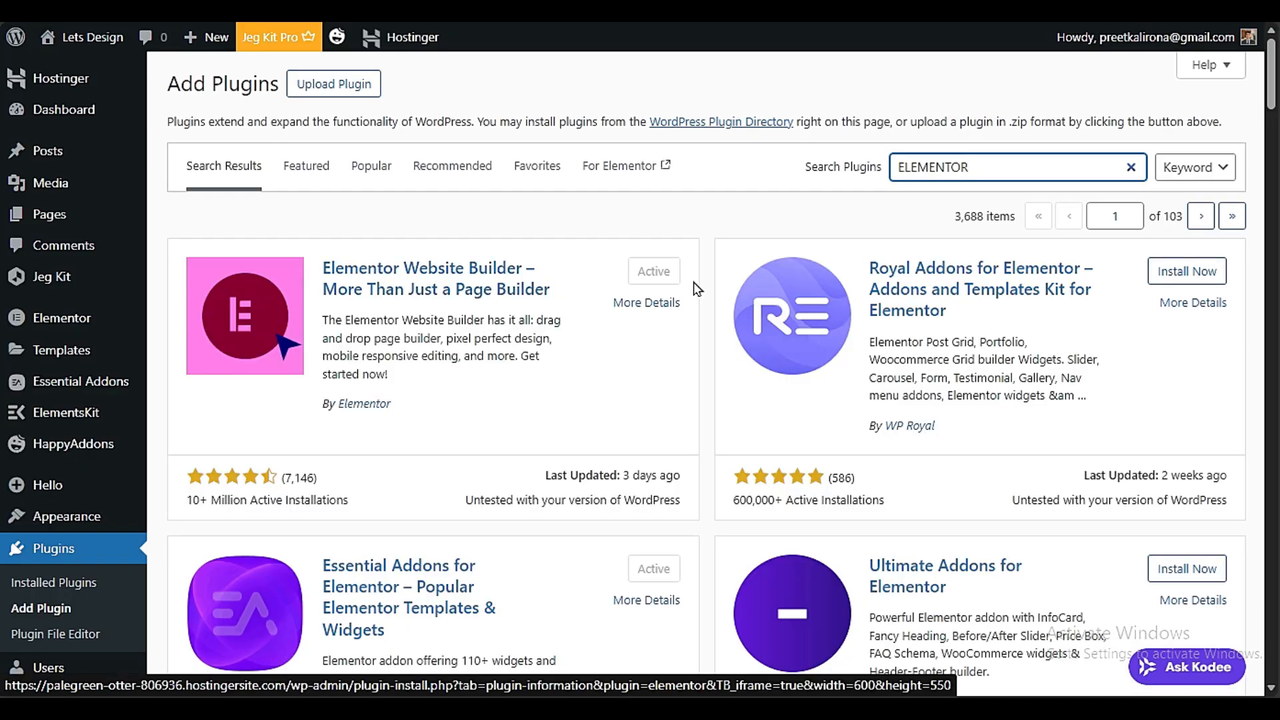
Check the ElementsKit Lite entry among the installed plugins and search the plugins available to add for "ELEMENTS KIT"
{"action": "left_click", "coordinate": [6, 585]}
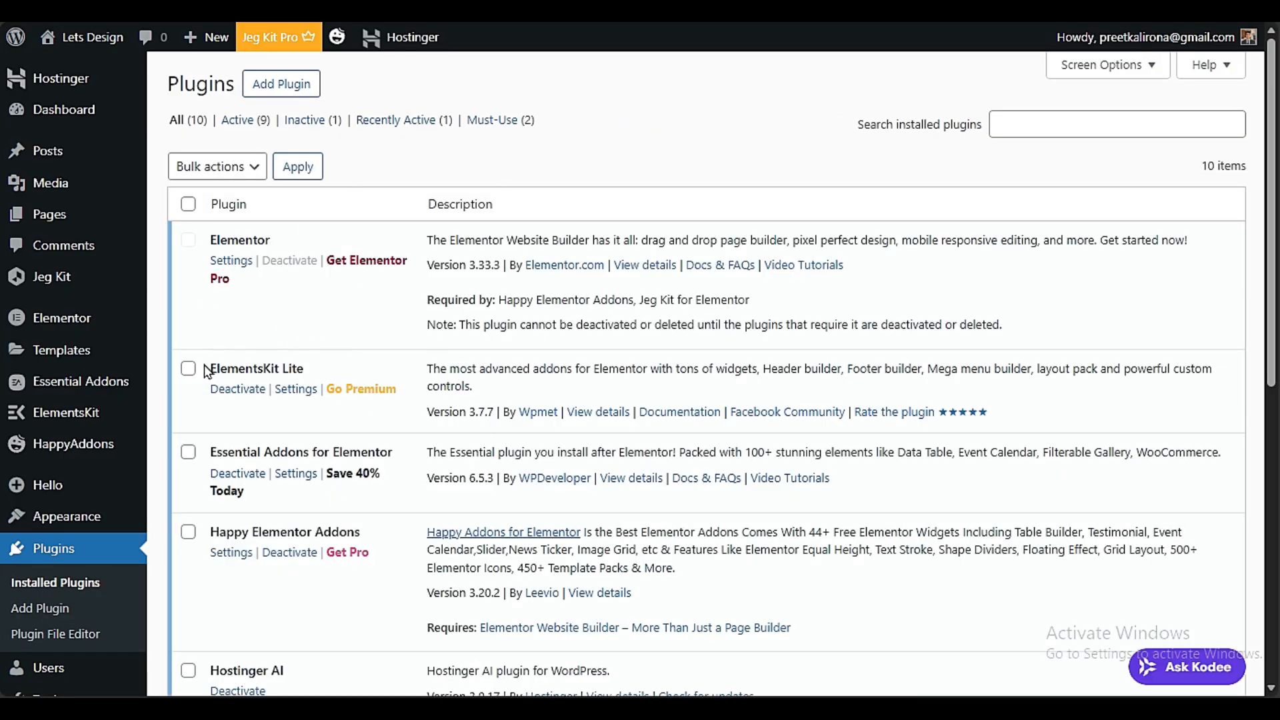
{"action": "left_click_drag", "start_coordinate": [209, 375], "coordinate": [305, 371]}
{"action": "left_click", "coordinate": [281, 83]}
{"action": "left_click", "coordinate": [919, 166]}
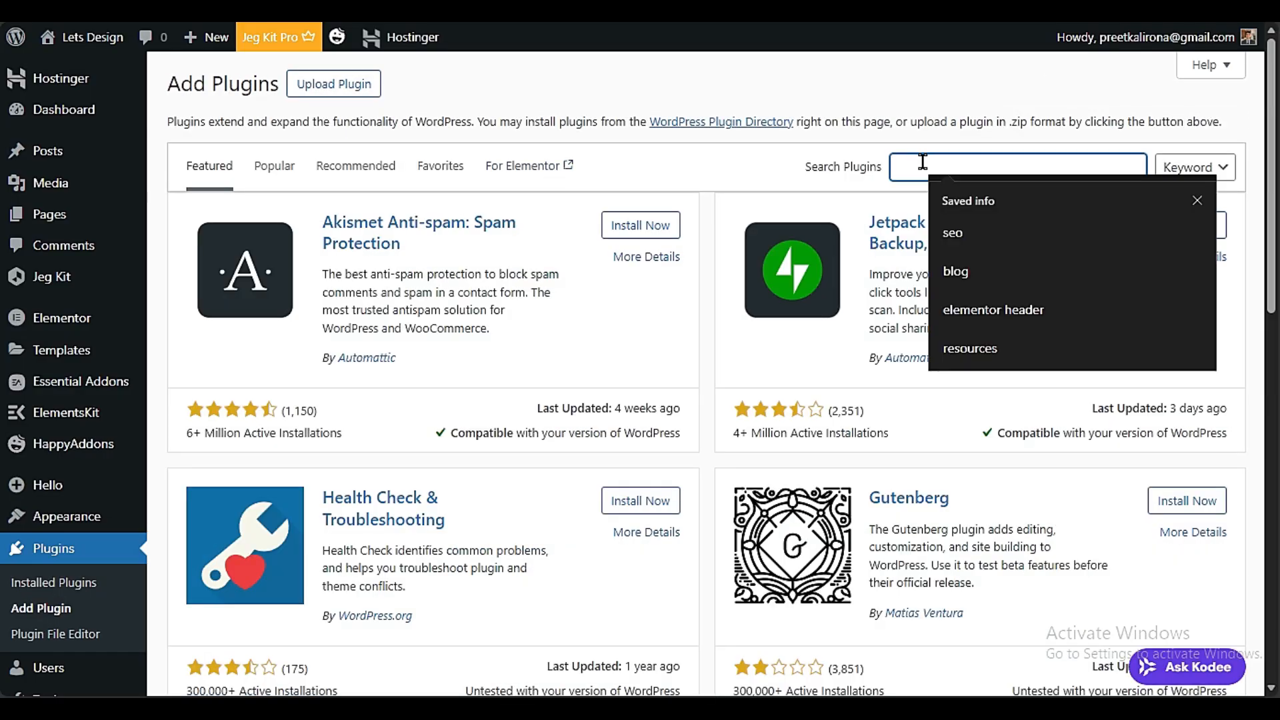
{"action": "type", "text": "ELEMENTS KIT"}
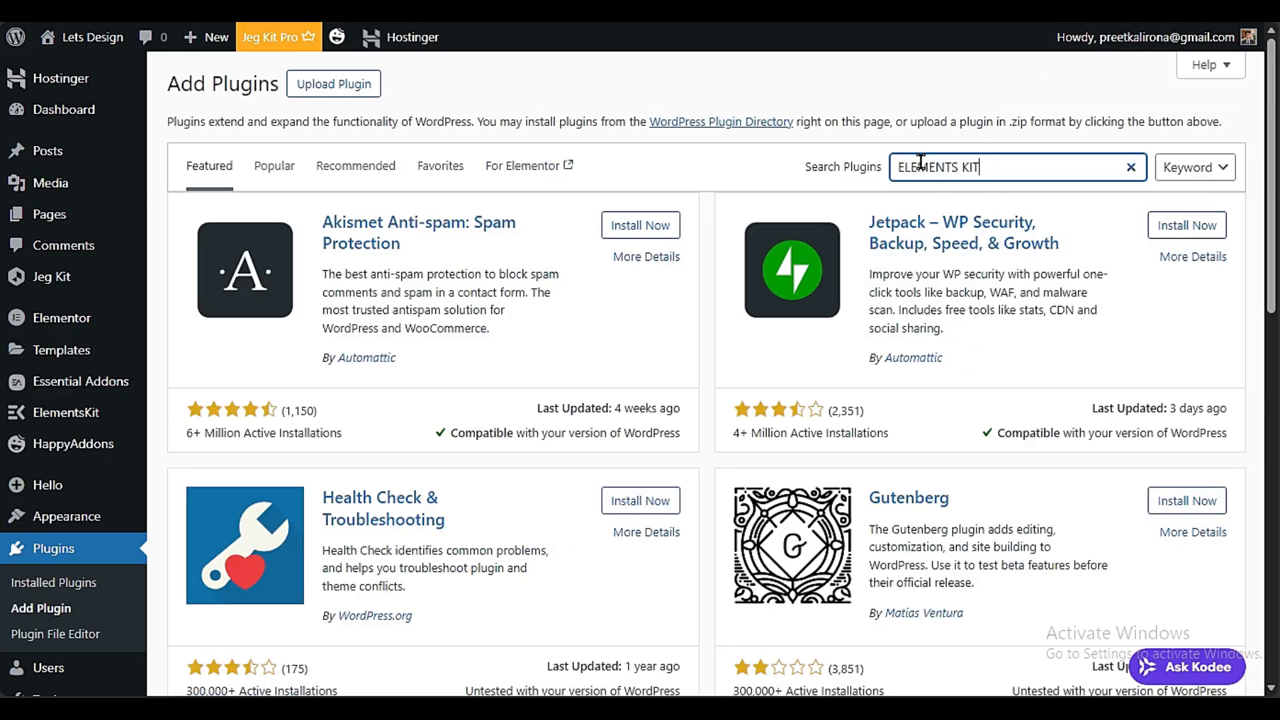
Look through the plugin search results for the Essential Addons for Elementor and Jeg Kit for Elementor entries
{"action": "scroll", "coordinate": [733, 426], "scroll_direction": "down", "scroll_amount": 5}
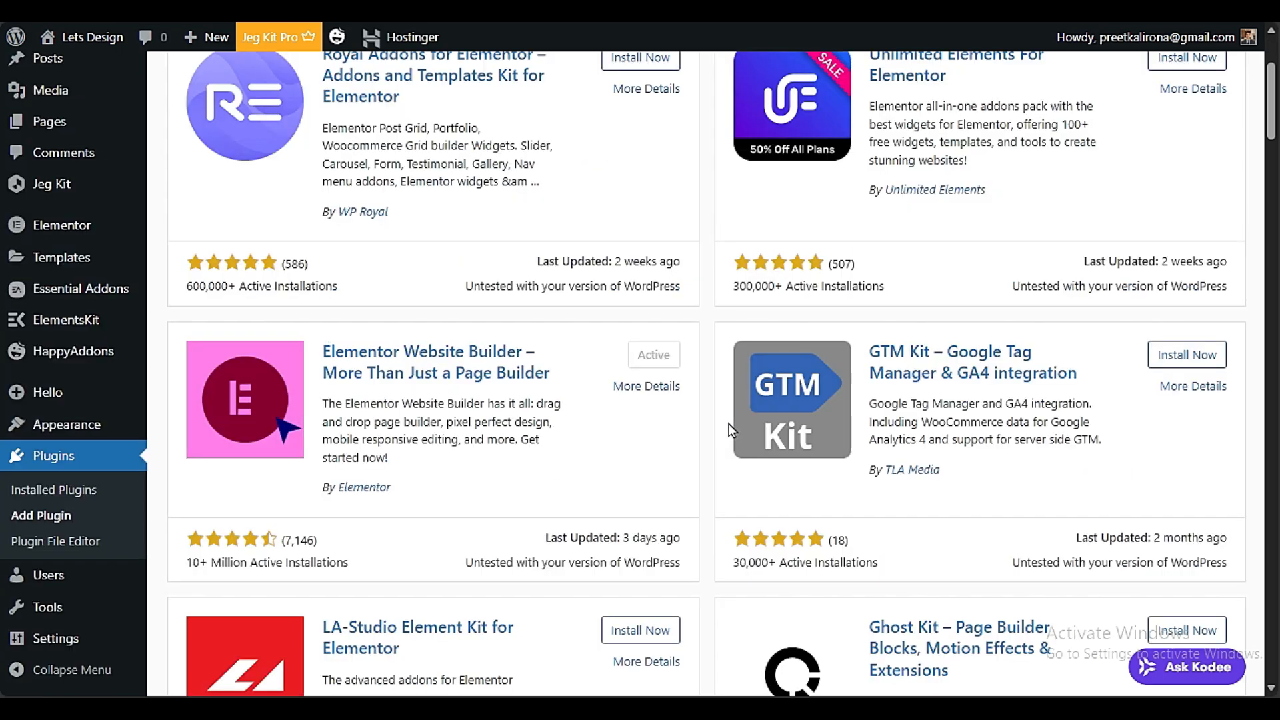
{"action": "scroll", "coordinate": [723, 446], "scroll_direction": "down", "scroll_amount": 5}
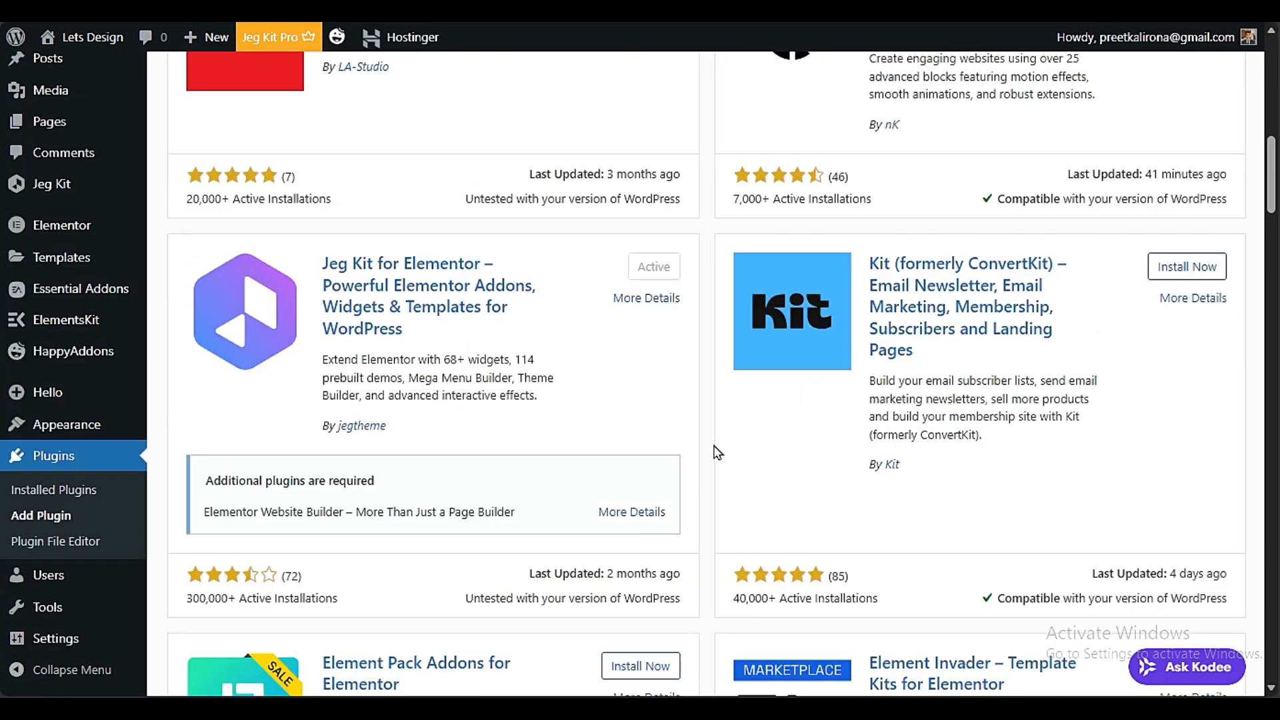
{"action": "scroll", "coordinate": [716, 453], "scroll_direction": "down", "scroll_amount": 9}
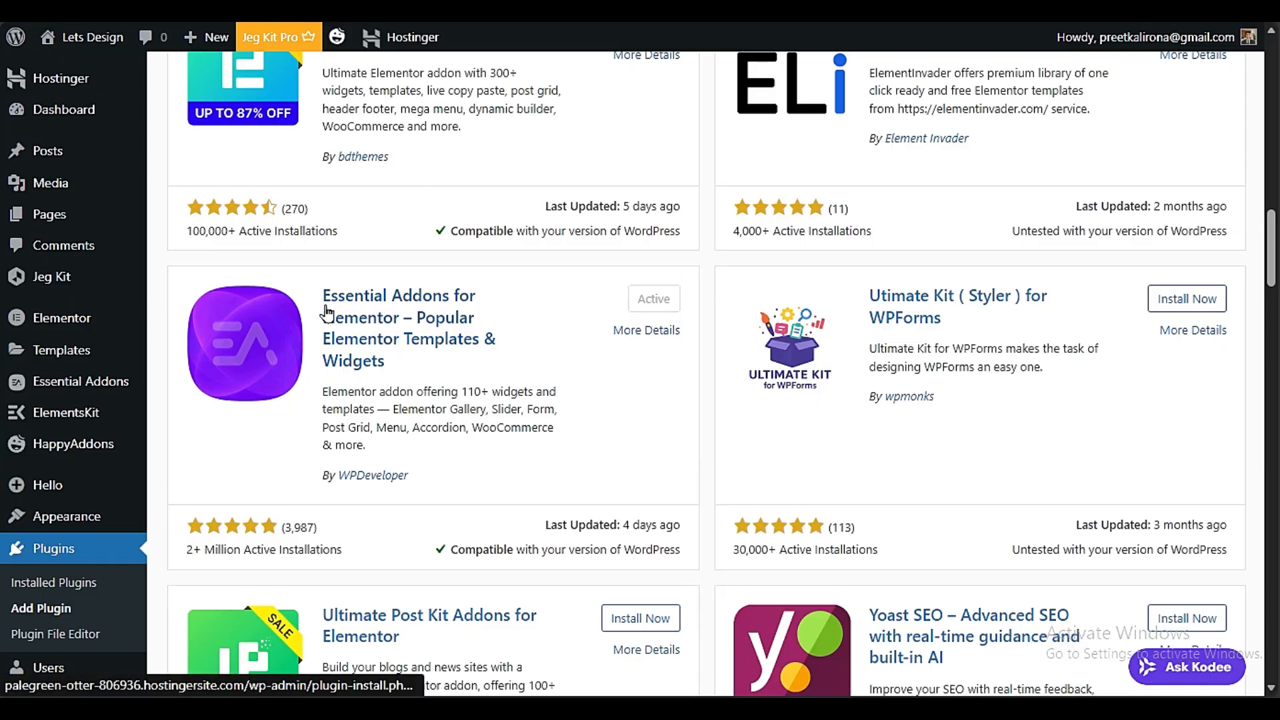
{"action": "left_click_drag", "start_coordinate": [327, 312], "coordinate": [437, 366]}
{"action": "left_click", "coordinate": [563, 363]}
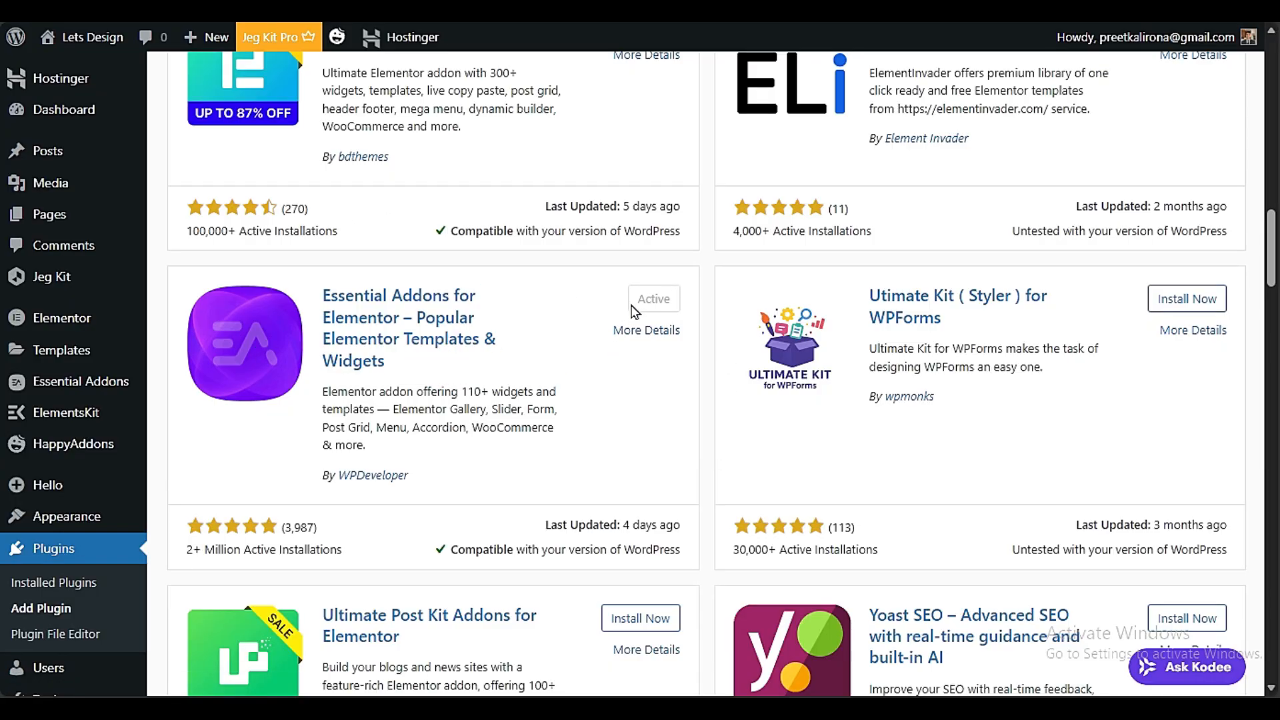
{"action": "scroll", "coordinate": [633, 312], "scroll_direction": "up", "scroll_amount": 8}
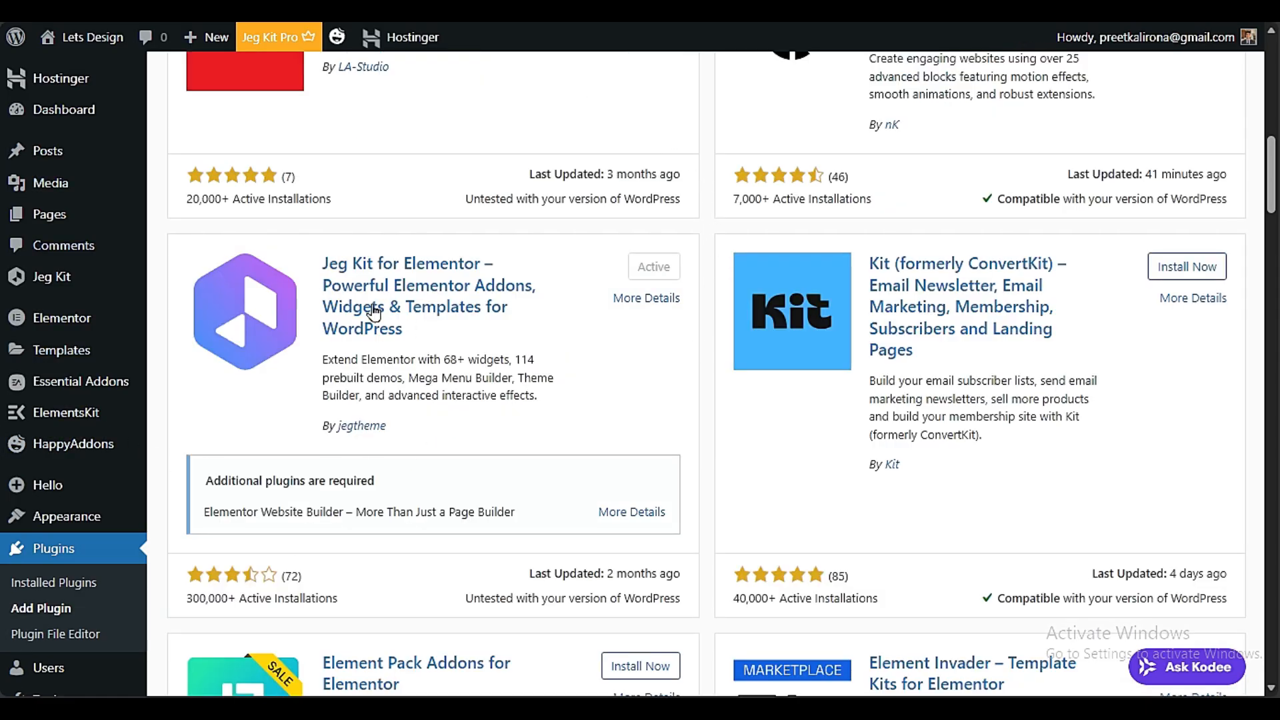
Check the Jeg Kit for Elementor entry and the remaining search results, then return to the installed plugins list
{"action": "left_click_drag", "start_coordinate": [319, 263], "coordinate": [551, 326]}
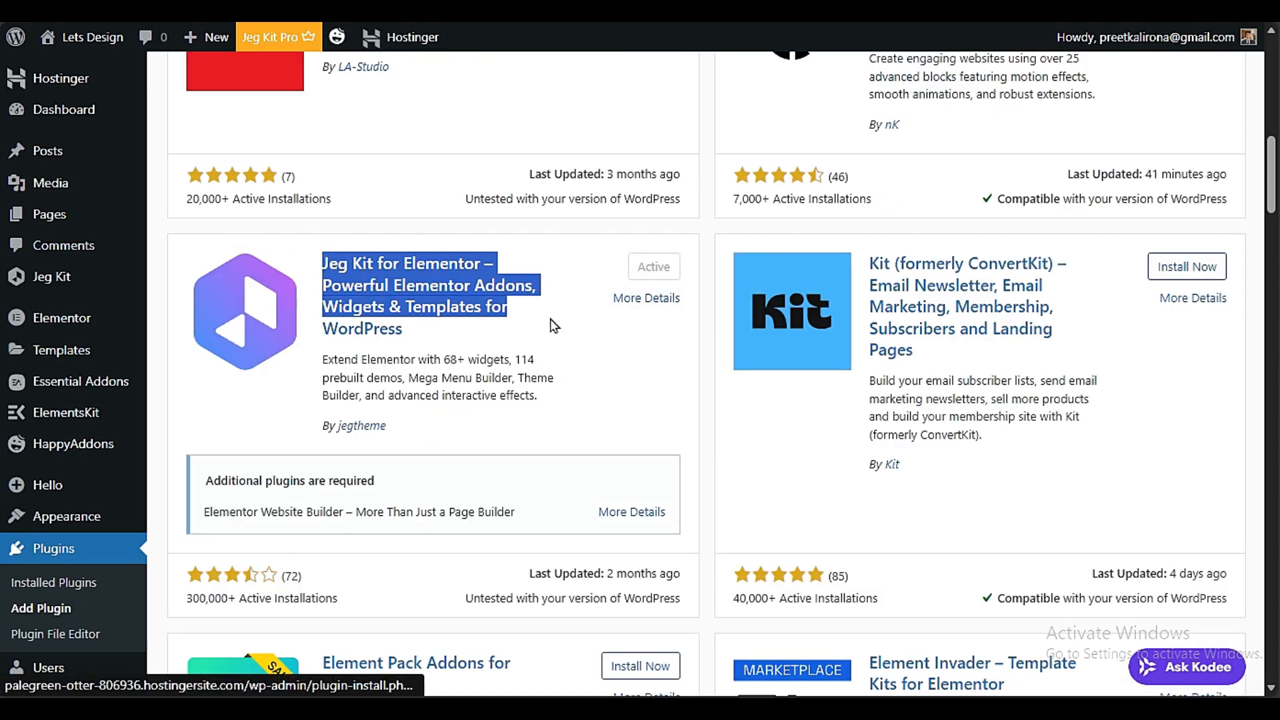
{"action": "scroll", "coordinate": [560, 340], "scroll_direction": "down", "scroll_amount": 20}
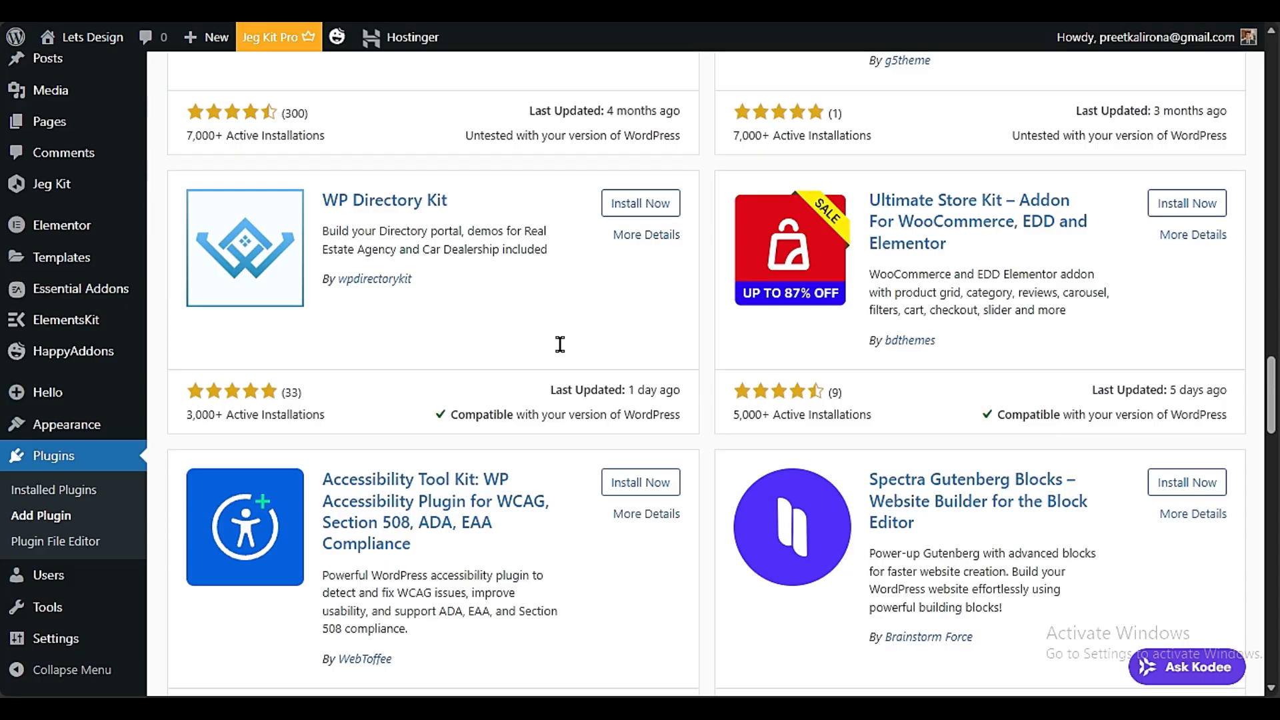
{"action": "scroll", "coordinate": [560, 344], "scroll_direction": "down", "scroll_amount": 10}
{"action": "left_click", "coordinate": [95, 491]}
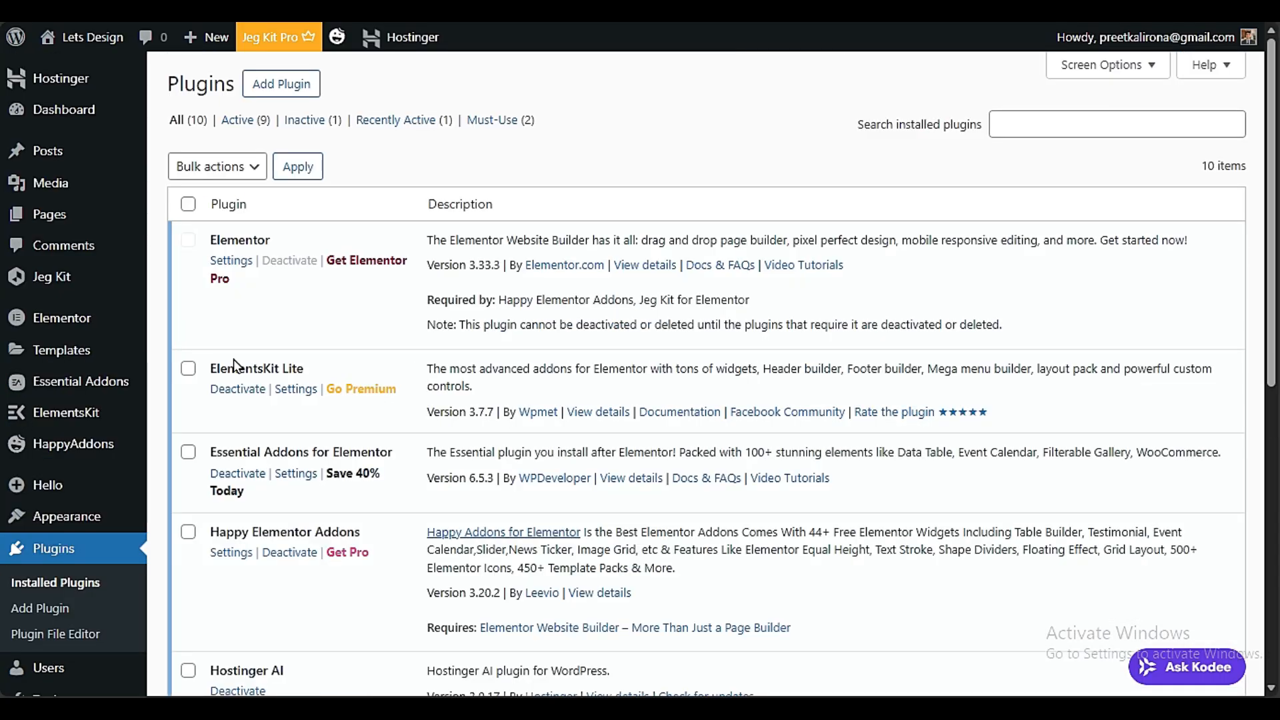
Search the plugins available to add for "ElementsKit Lite" and check the ElementsKit Elementor Addons and Templates entry
{"action": "left_click_drag", "start_coordinate": [323, 368], "coordinate": [212, 374]}
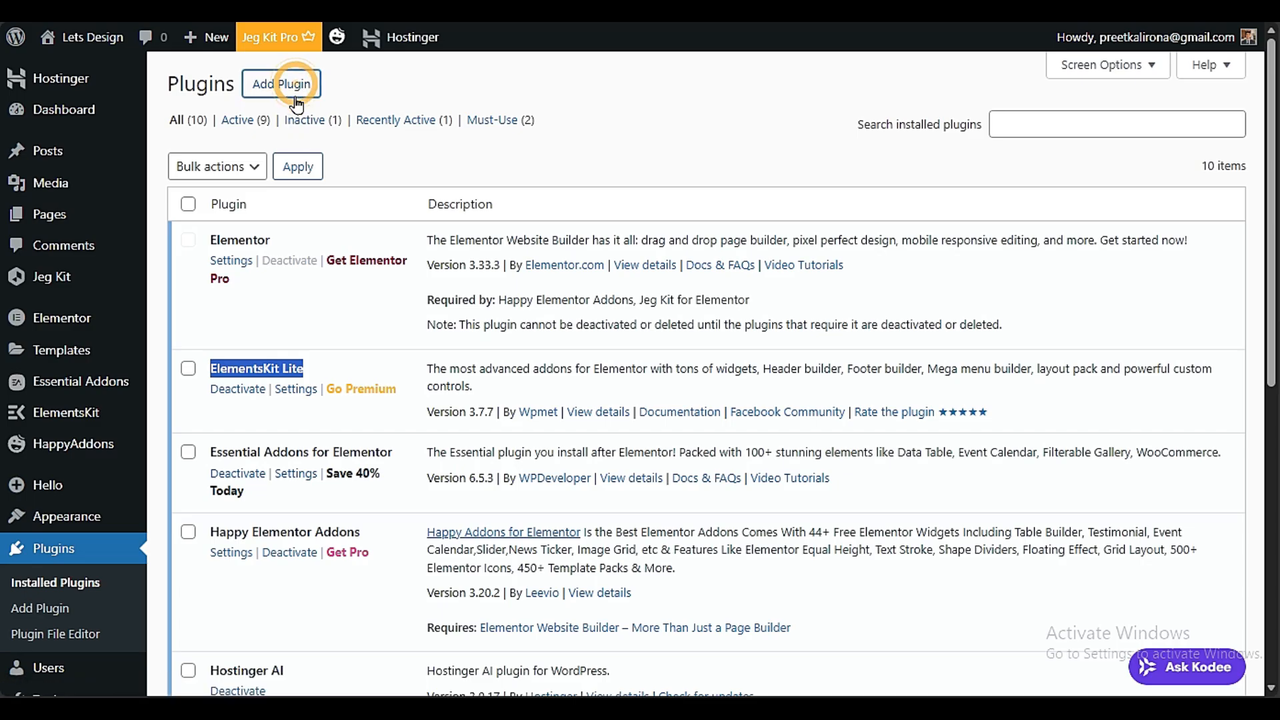
{"action": "type", "text": "ElementsKit Lite"}
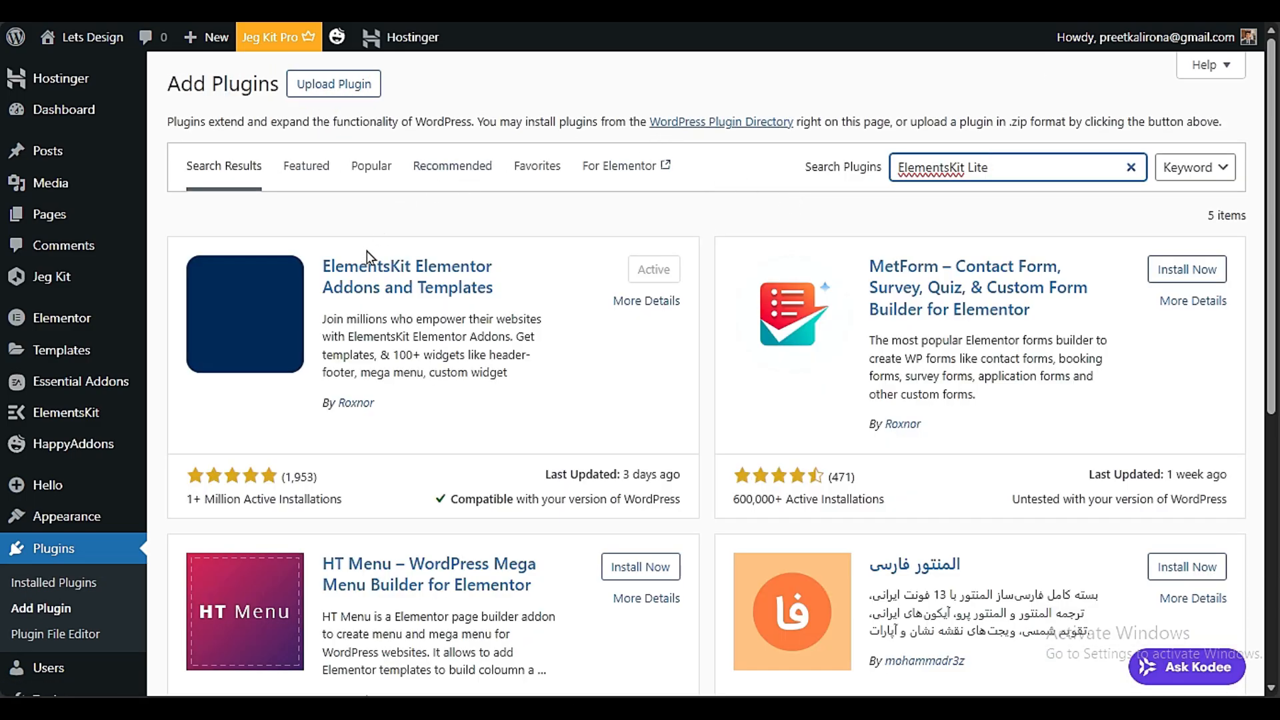
{"action": "left_click_drag", "start_coordinate": [310, 272], "coordinate": [537, 294]}
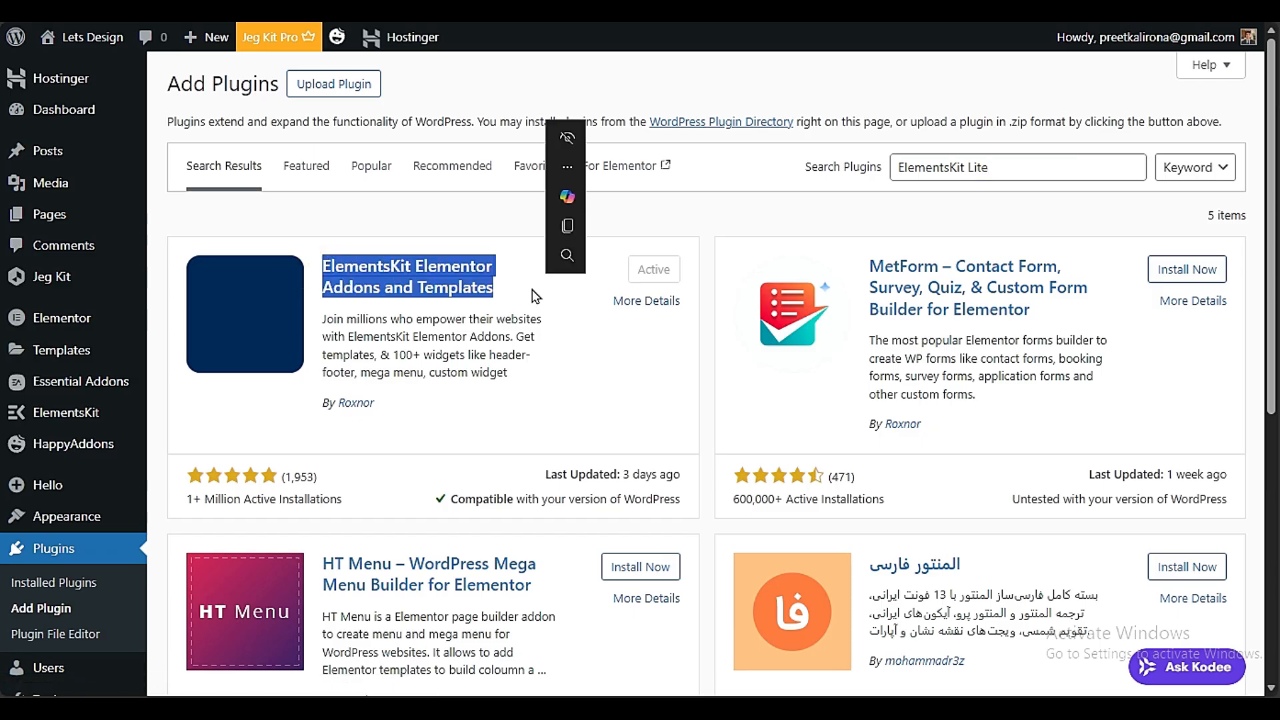
{"action": "left_click", "coordinate": [544, 372]}
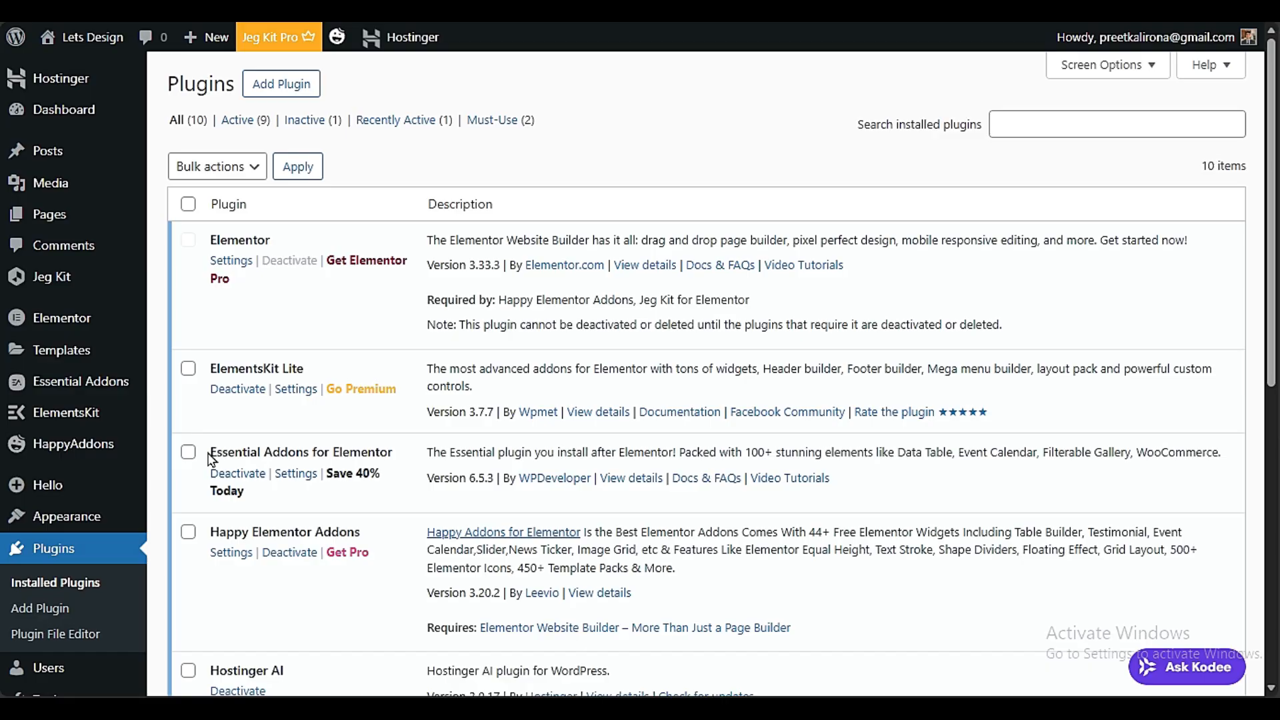
Starting from the installed plugins list, search the plugins available to add for "ADDON"
{"action": "left_click", "coordinate": [270, 83]}
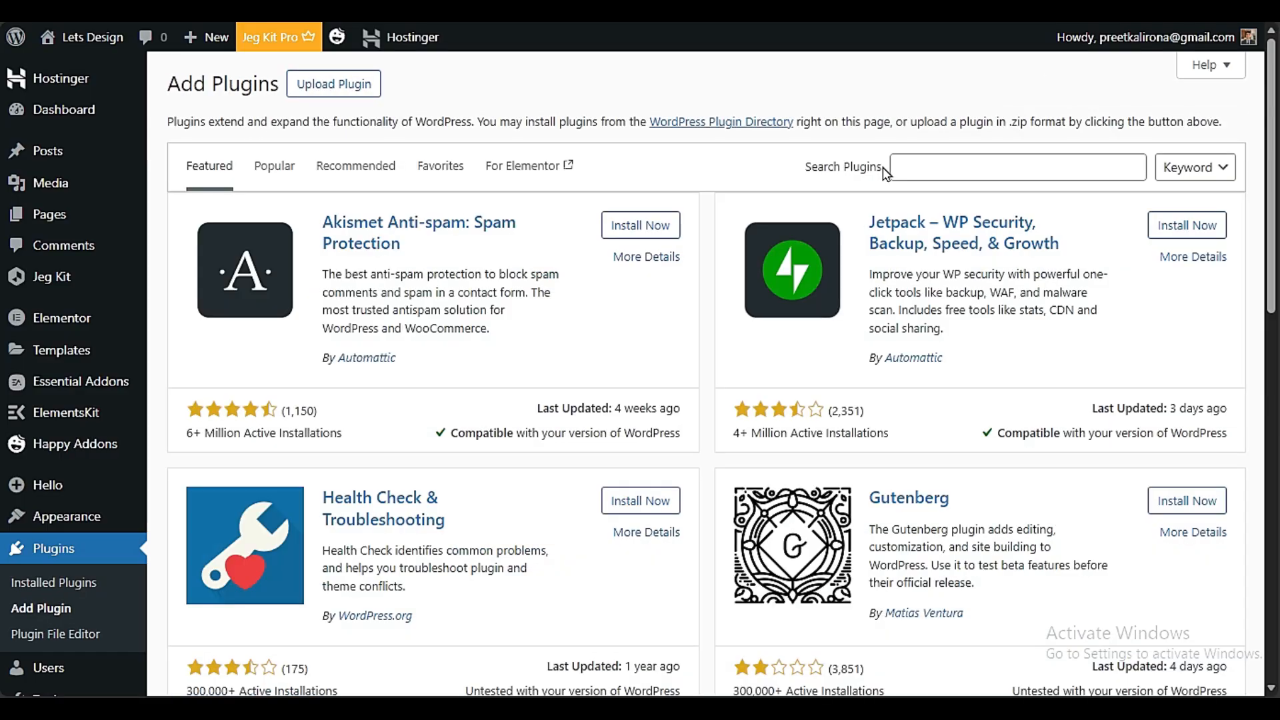
{"action": "left_click", "coordinate": [978, 176]}
{"action": "type", "text": "ADDON"}
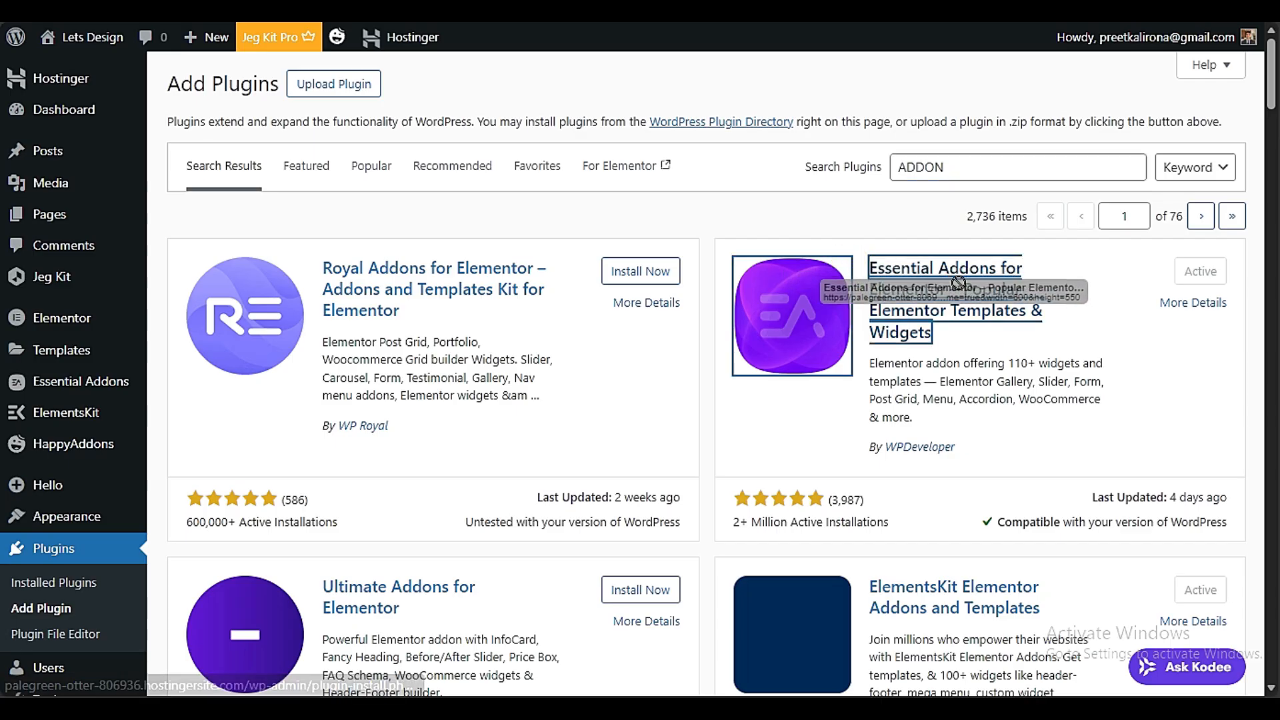
Look through the "ADDON" search results for the Happy Addons for Elementor entry and other Elementor add-ons
{"action": "scroll", "coordinate": [802, 421], "scroll_direction": "down", "scroll_amount": 5}
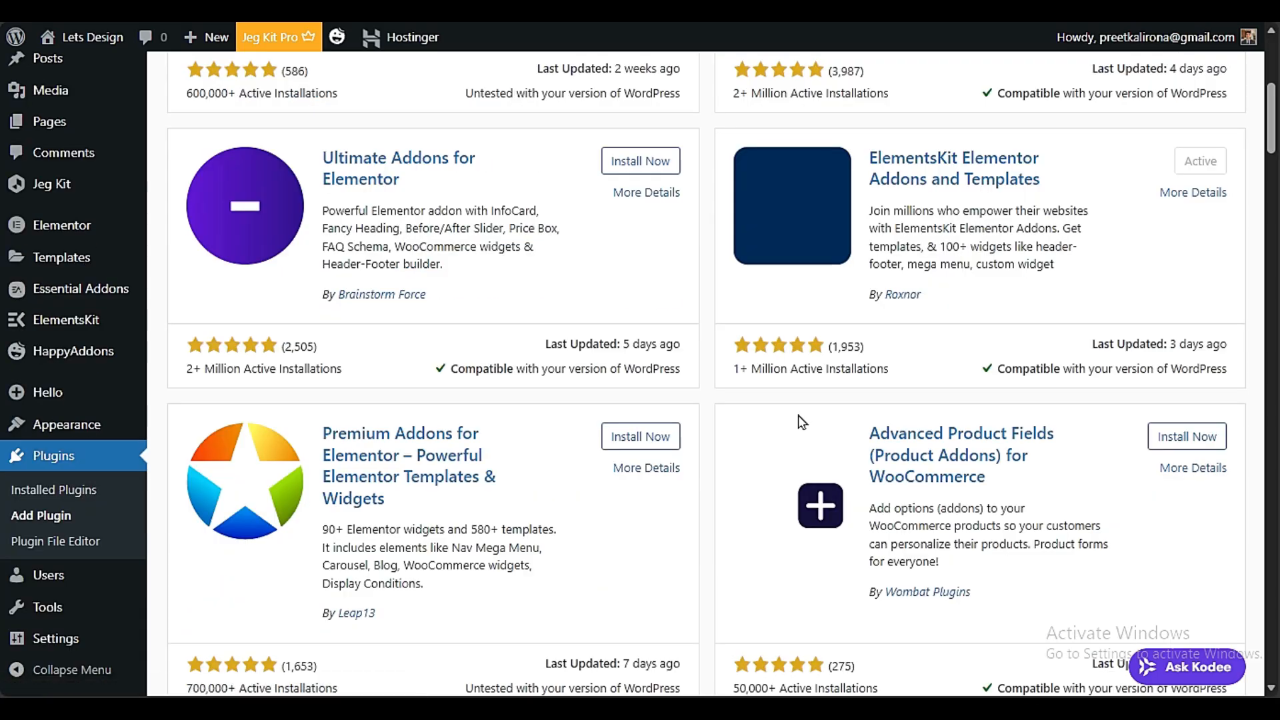
{"action": "scroll", "coordinate": [742, 434], "scroll_direction": "down", "scroll_amount": 3}
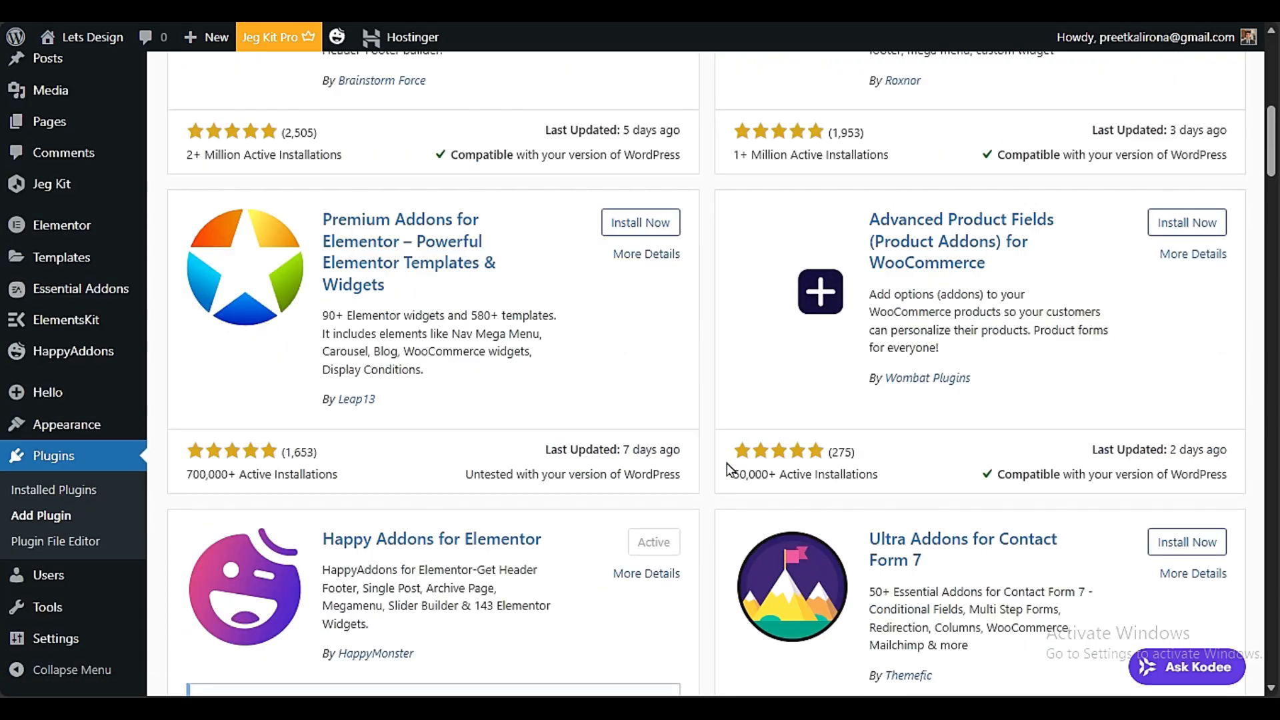
{"action": "scroll", "coordinate": [729, 470], "scroll_direction": "down", "scroll_amount": 3}
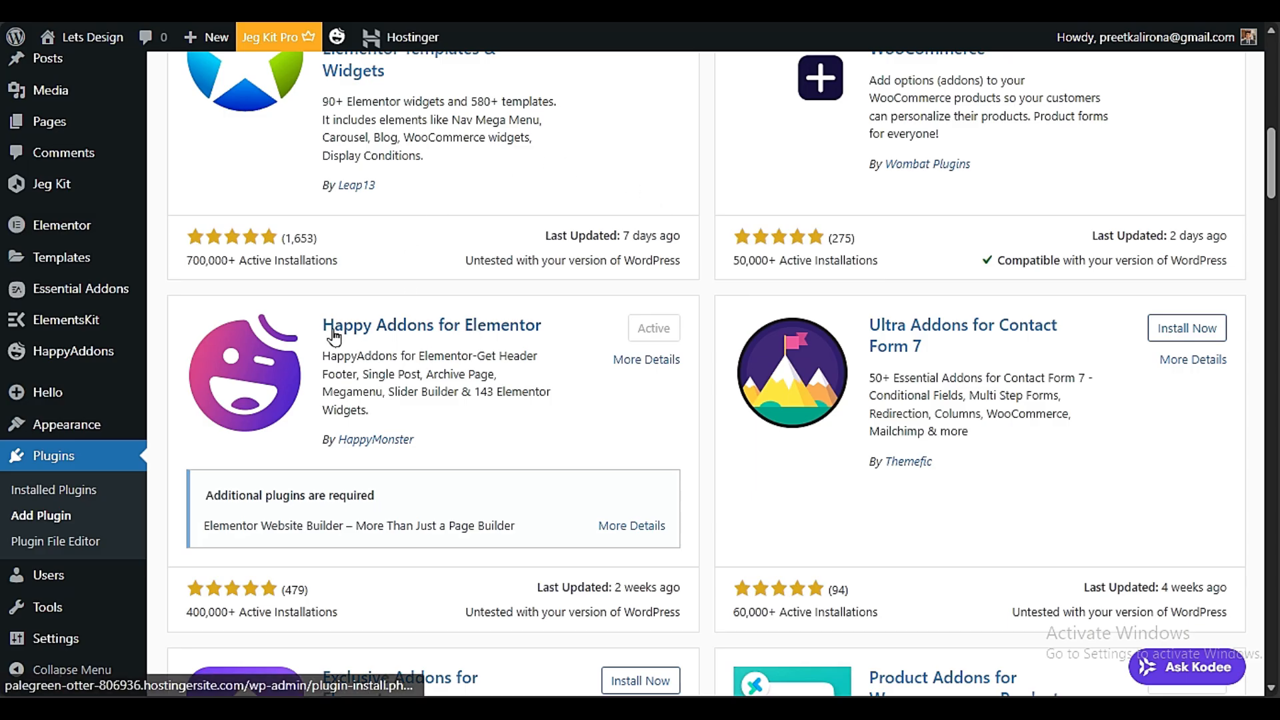
{"action": "left_click_drag", "start_coordinate": [572, 332], "coordinate": [322, 326]}
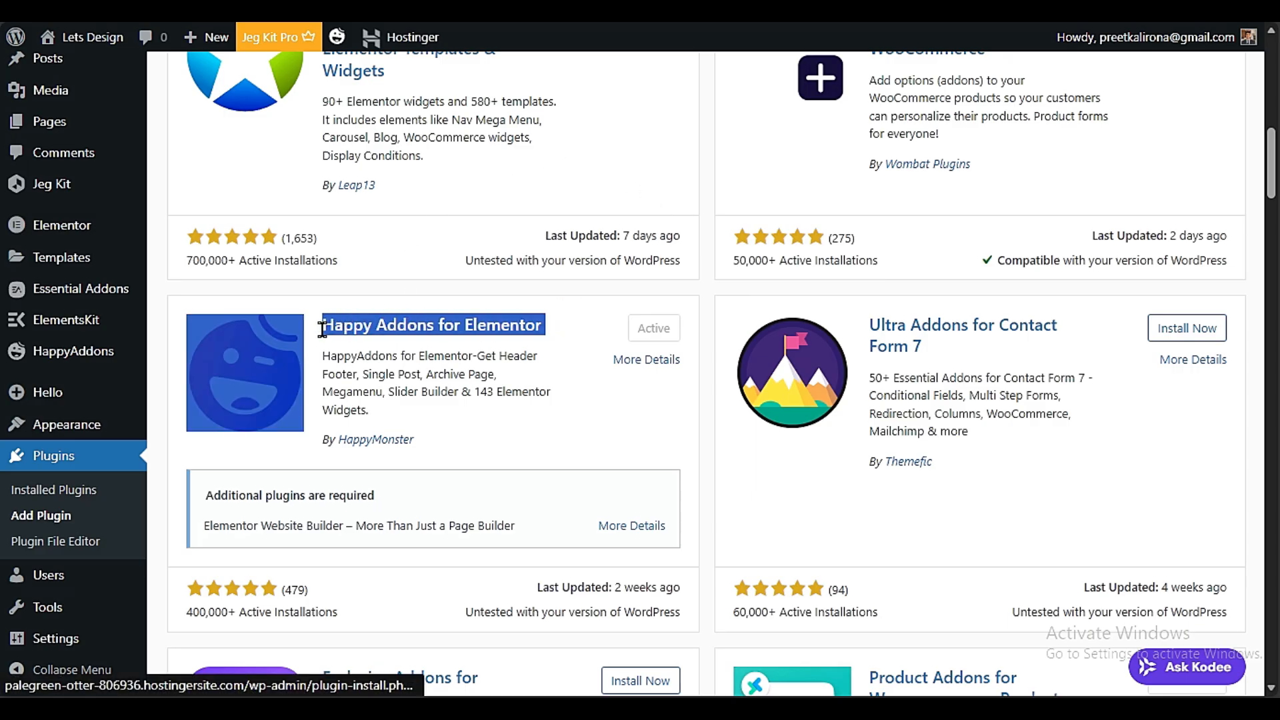
{"action": "left_click", "coordinate": [563, 432]}
{"action": "scroll", "coordinate": [552, 392], "scroll_direction": "down", "scroll_amount": 3}
{"action": "scroll", "coordinate": [552, 392], "scroll_direction": "down", "scroll_amount": 12}
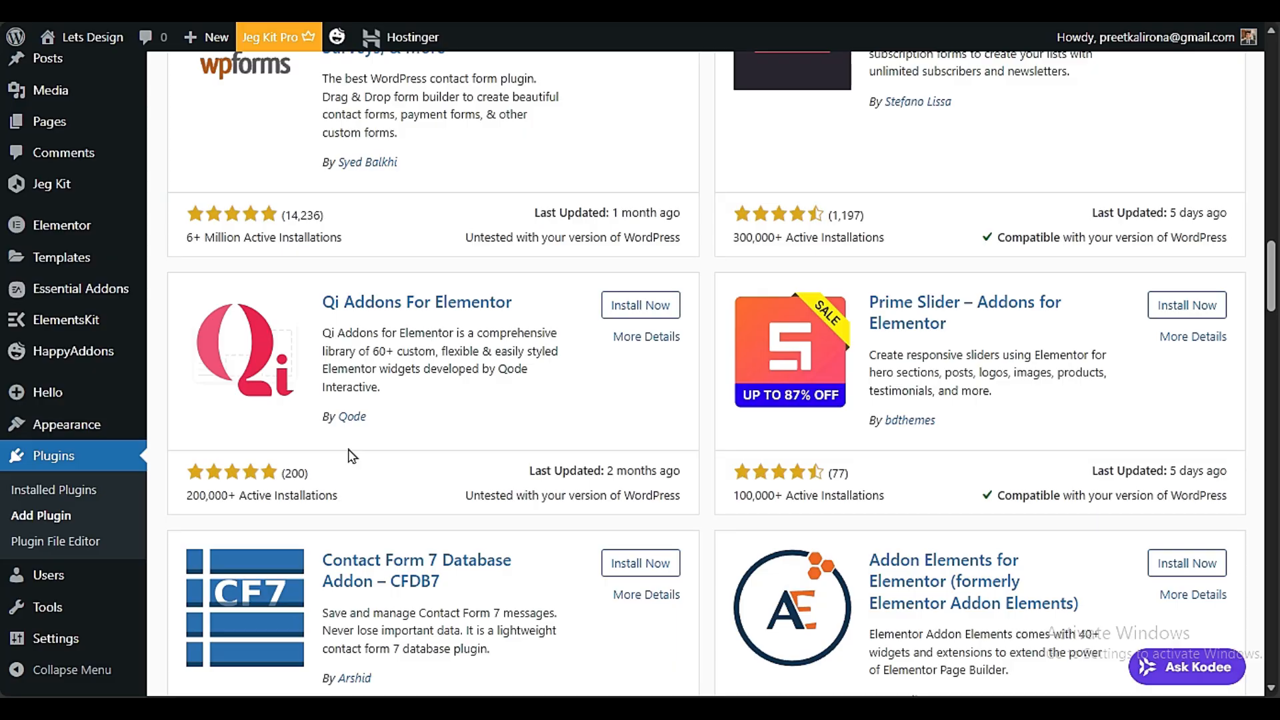
Open the installed plugins list and check the Jeg Kit for Elementor entry
{"action": "left_click", "coordinate": [53, 490]}
{"action": "scroll", "coordinate": [365, 547], "scroll_direction": "down", "scroll_amount": 5}
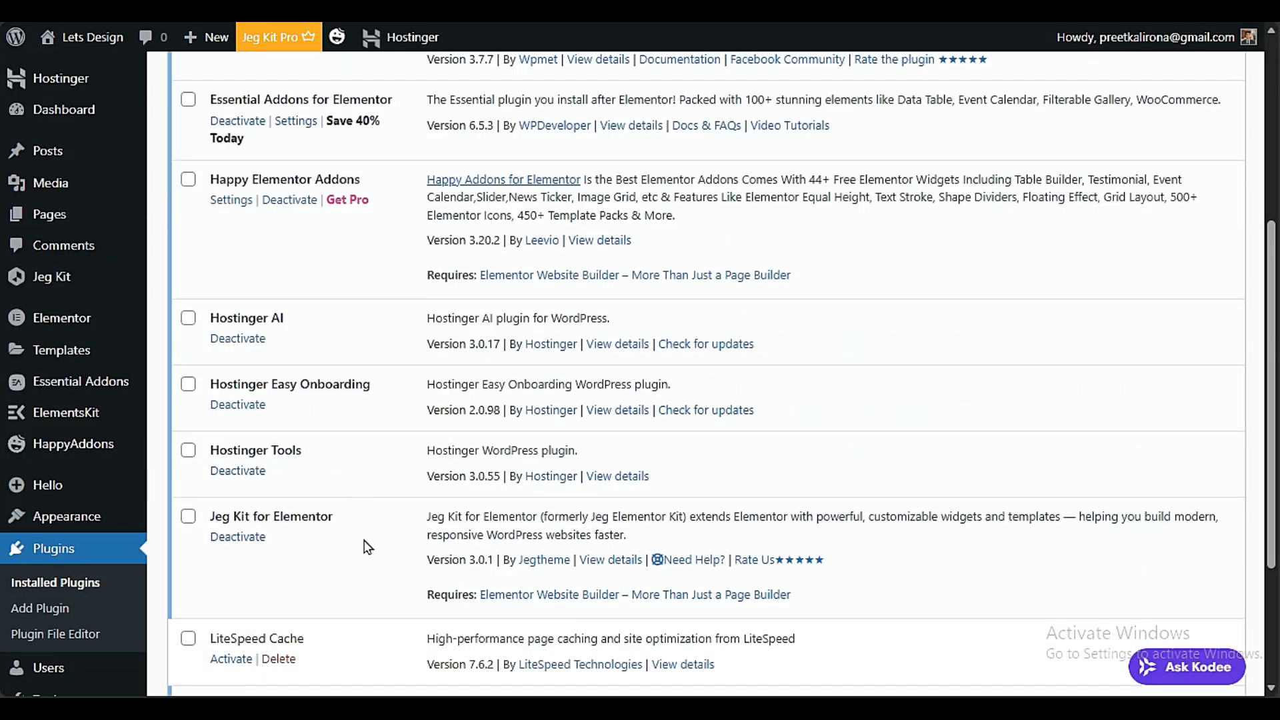
{"action": "left_click_drag", "start_coordinate": [346, 514], "coordinate": [210, 523]}
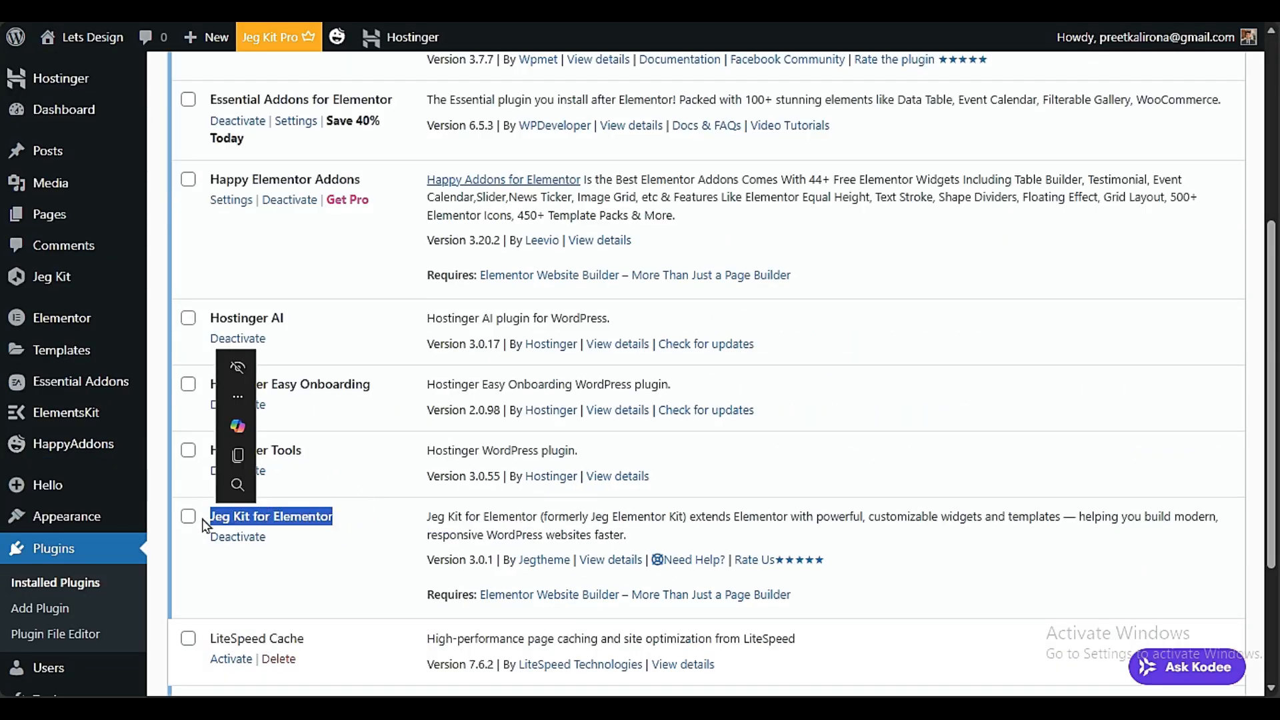
Search the plugins available to add for "JEG" to find Jeg Kit for Elementor
{"action": "scroll", "coordinate": [590, 424], "scroll_direction": "up", "scroll_amount": 5}
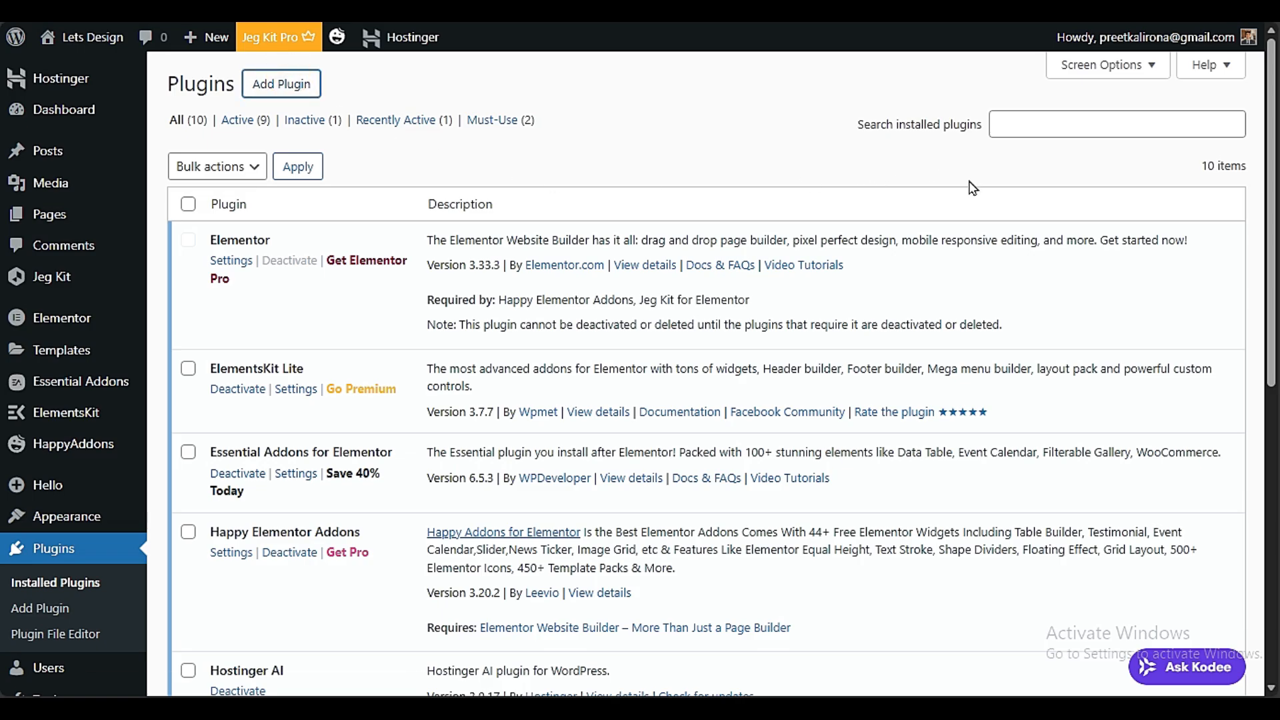
{"action": "left_click", "coordinate": [1065, 167]}
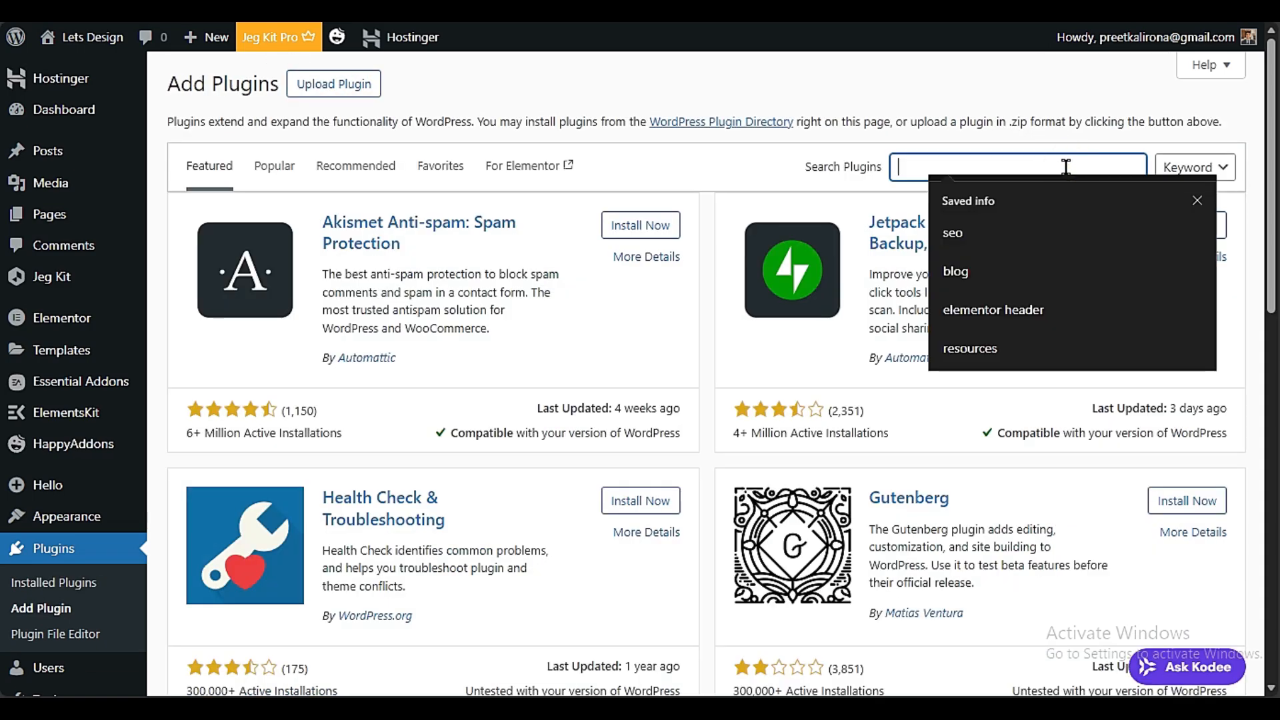
{"action": "type", "text": "JEG"}
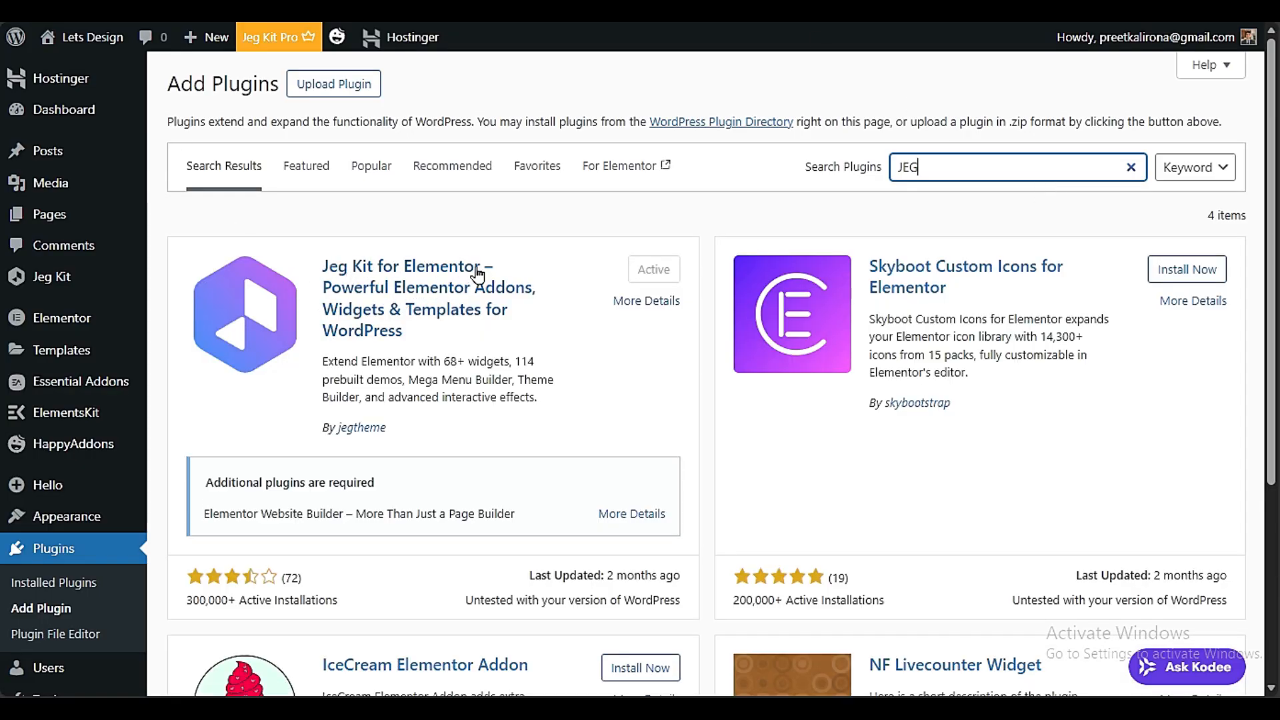
Replace the plugin search term with "UICORE" to find UiCore Animate
{"action": "left_click_drag", "start_coordinate": [942, 171], "coordinate": [828, 189]}
{"action": "type", "text": "UICORE"}
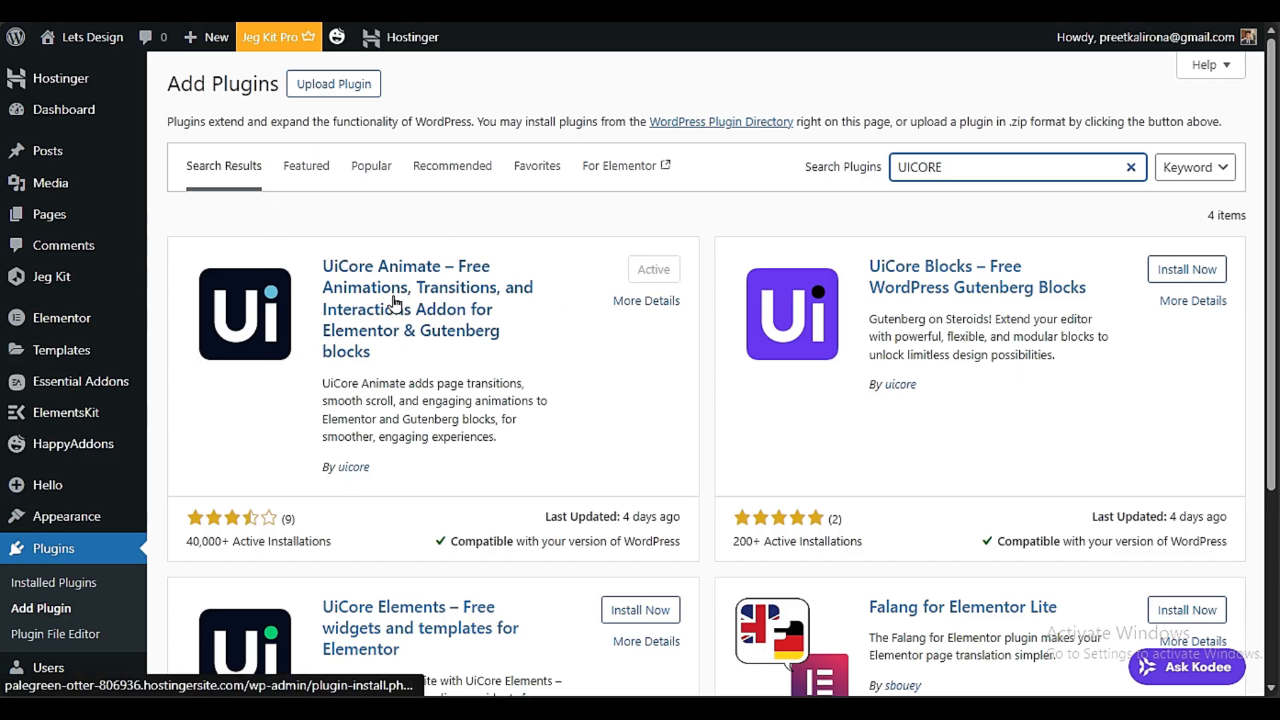
Return to the installed plugins list and review its entries down to UiCore Animate
{"action": "left_click", "coordinate": [94, 572]}
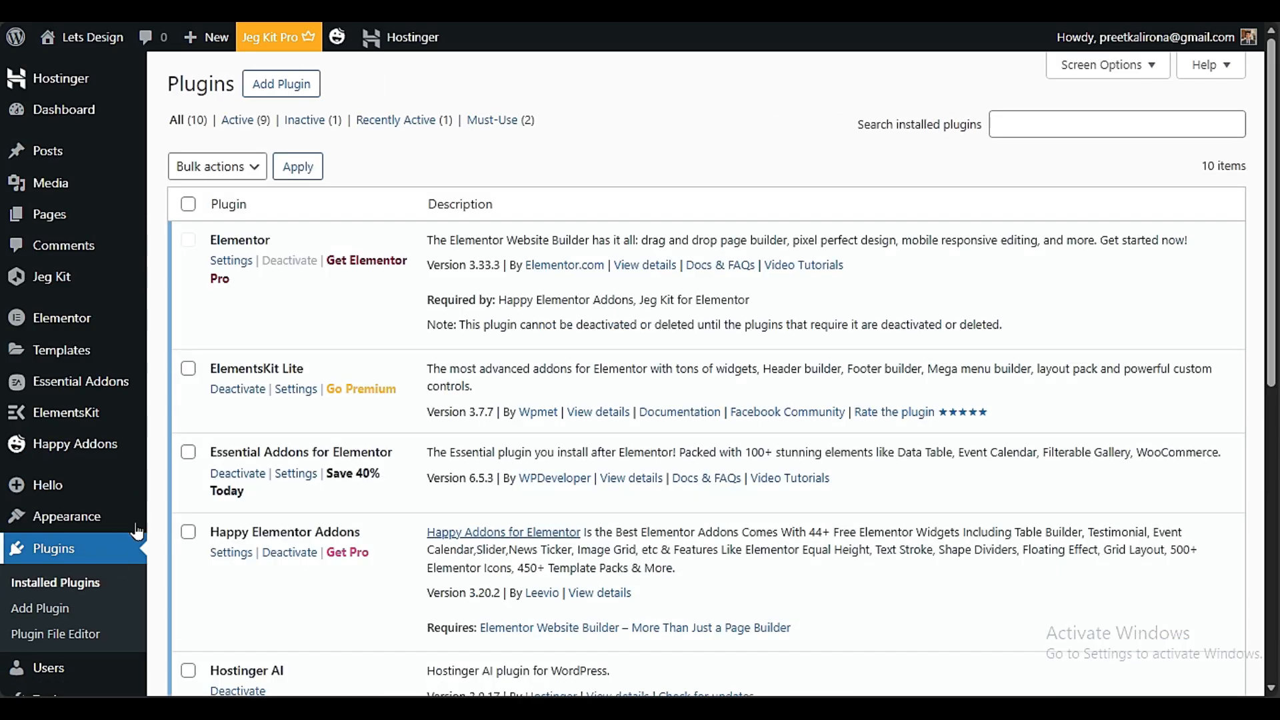
{"action": "scroll", "coordinate": [386, 307], "scroll_direction": "down", "scroll_amount": 3}
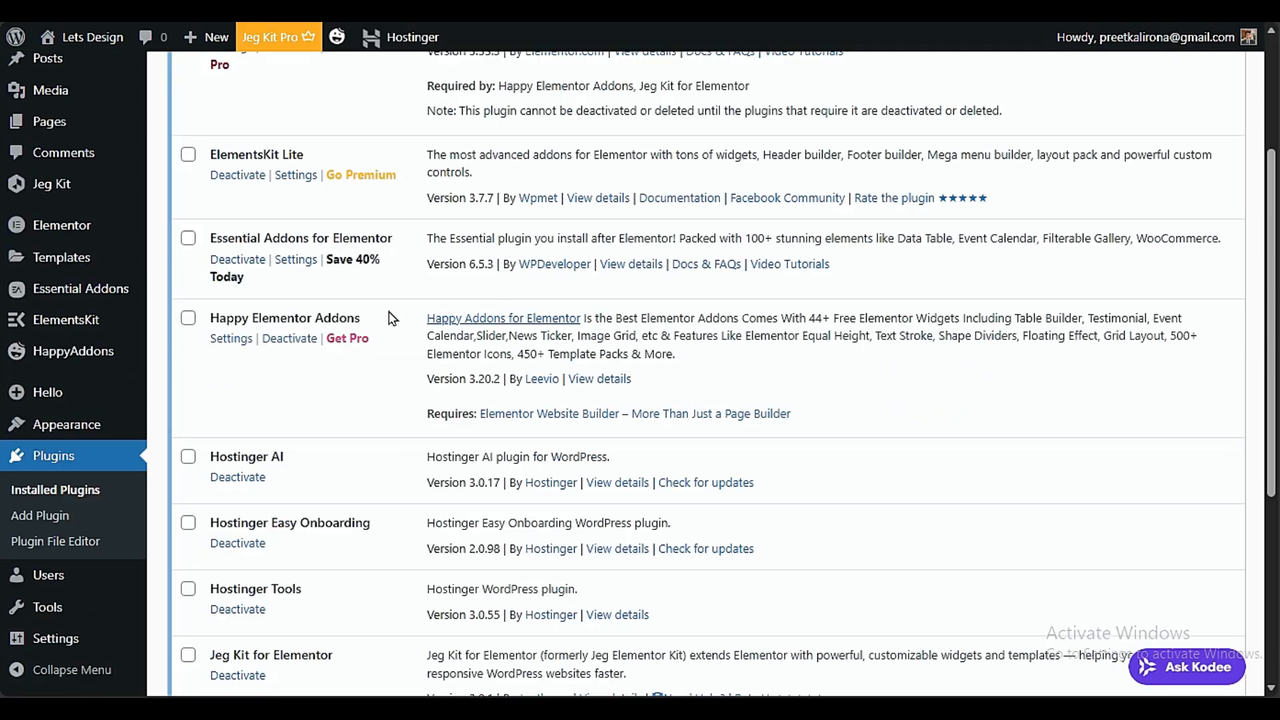
{"action": "scroll", "coordinate": [391, 319], "scroll_direction": "down", "scroll_amount": 3}
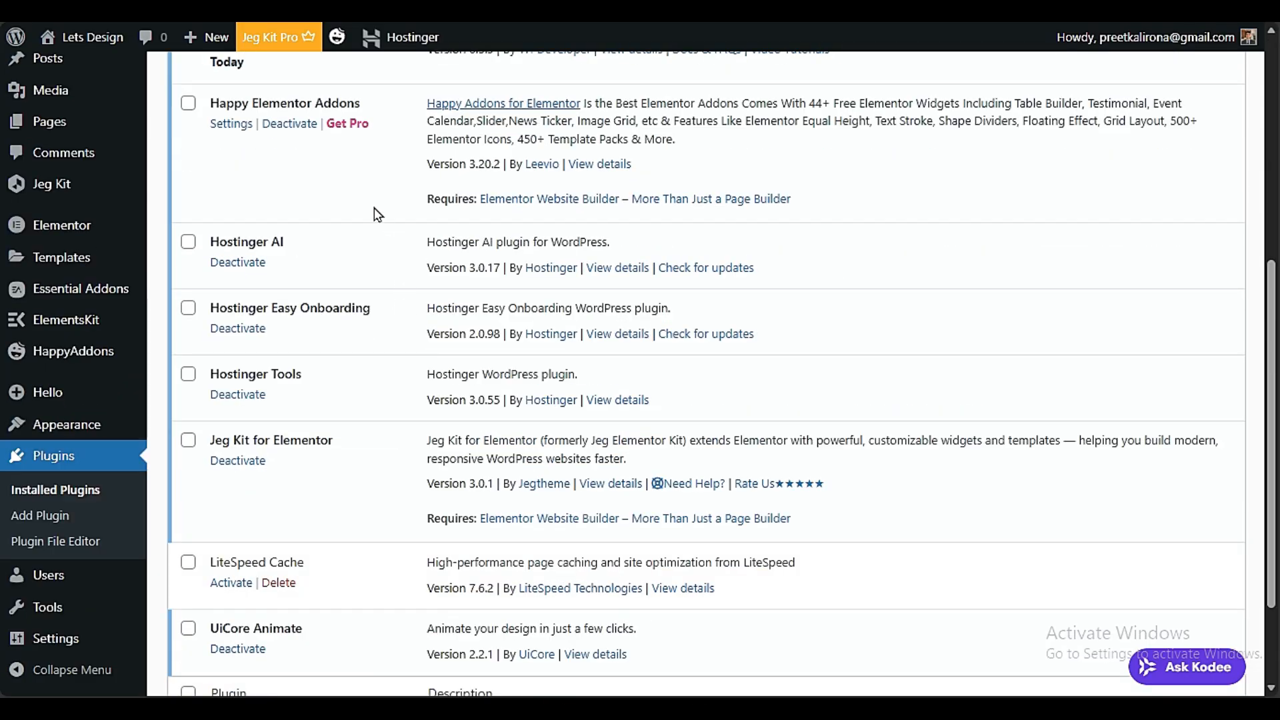
Select the Hostinger AI, Hostinger Easy Onboarding and Hostinger Tools plugins in the installed plugins list
{"action": "left_click", "coordinate": [188, 242]}
{"action": "left_click", "coordinate": [189, 309]}
{"action": "left_click", "coordinate": [188, 374]}
Review the installed add-ons through UiCore Animate, then delete the LiteSpeed Cache plugin and its data
{"action": "scroll", "coordinate": [331, 380], "scroll_direction": "up", "scroll_amount": 6}
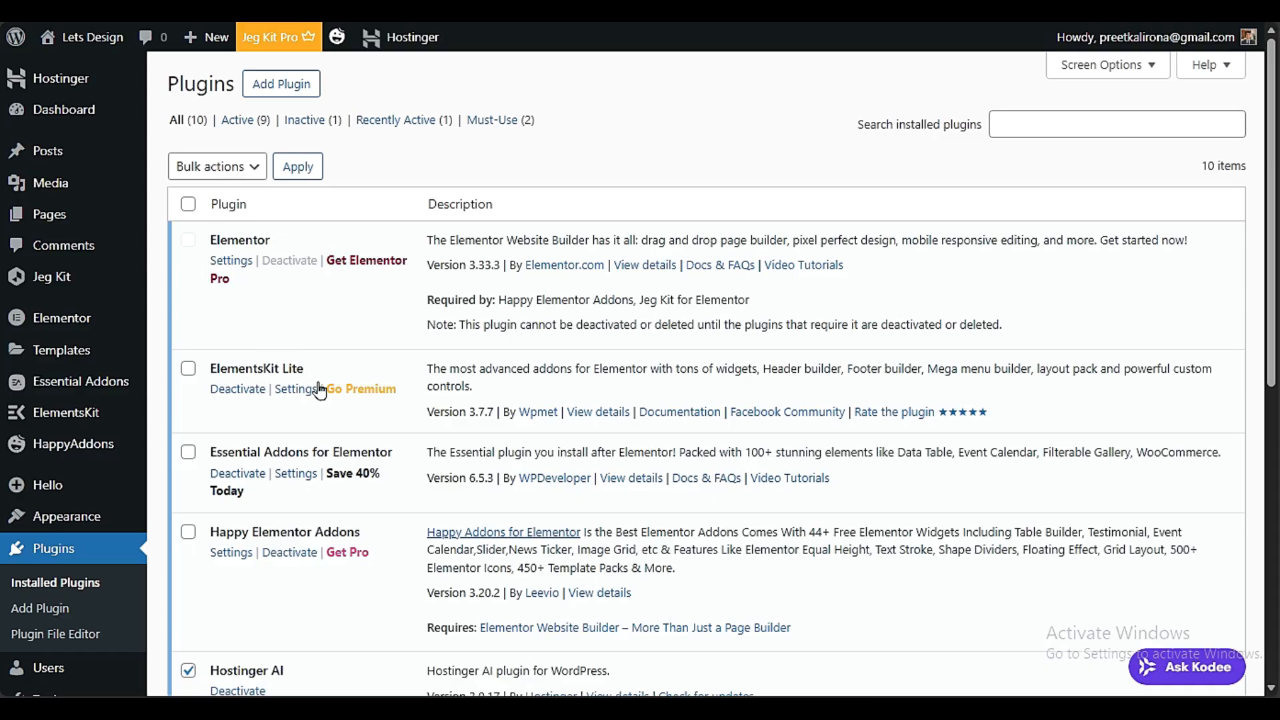
{"action": "scroll", "coordinate": [320, 390], "scroll_direction": "down", "scroll_amount": 3}
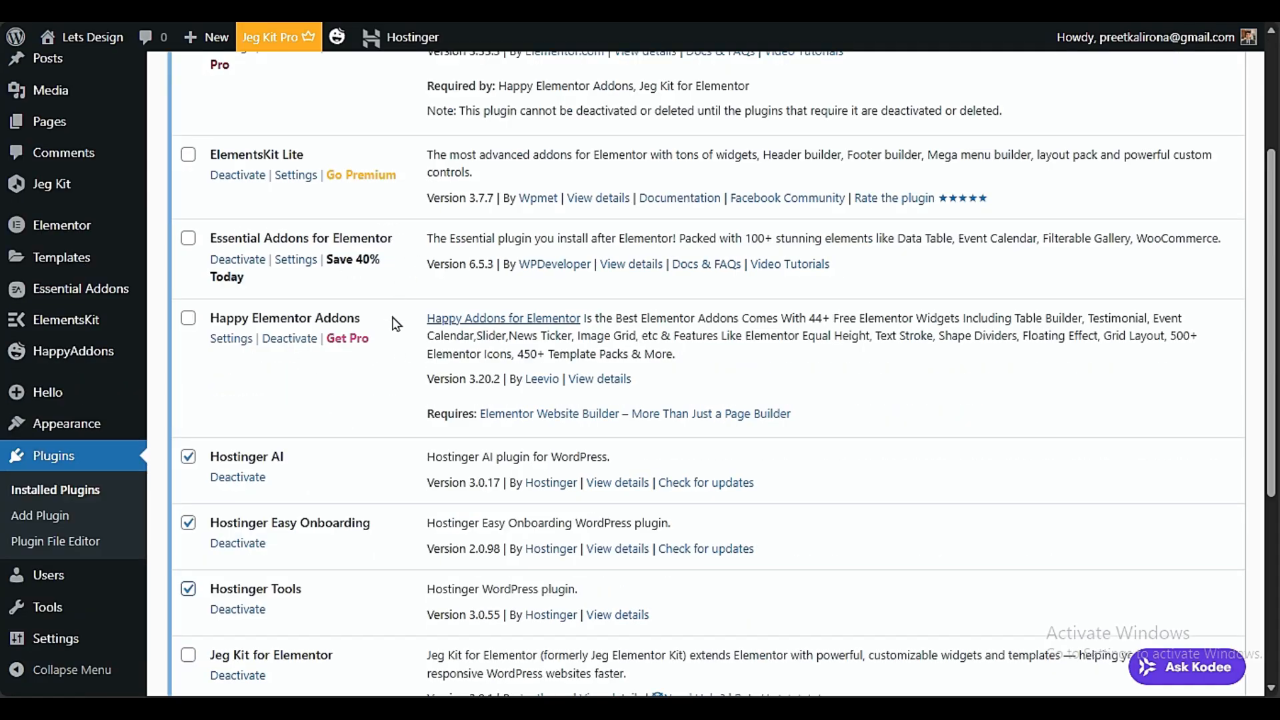
{"action": "scroll", "coordinate": [390, 435], "scroll_direction": "down", "scroll_amount": 3}
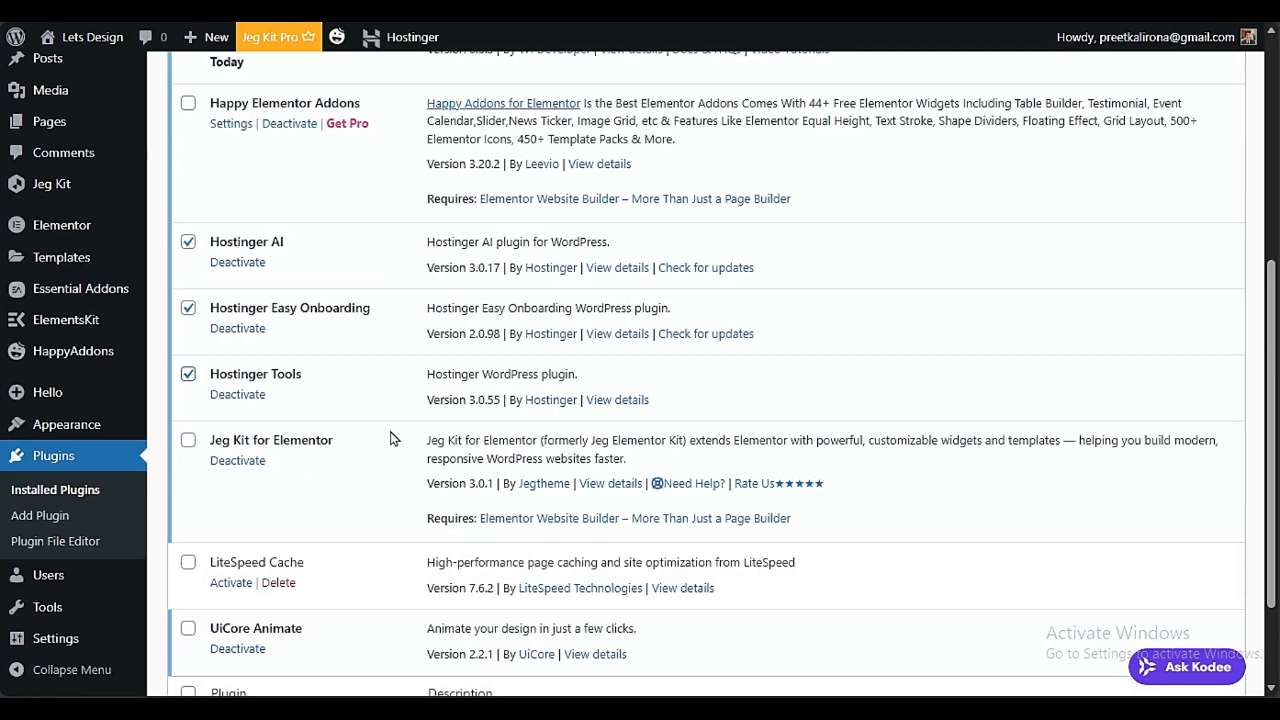
{"action": "scroll", "coordinate": [337, 440], "scroll_direction": "down", "scroll_amount": 2}
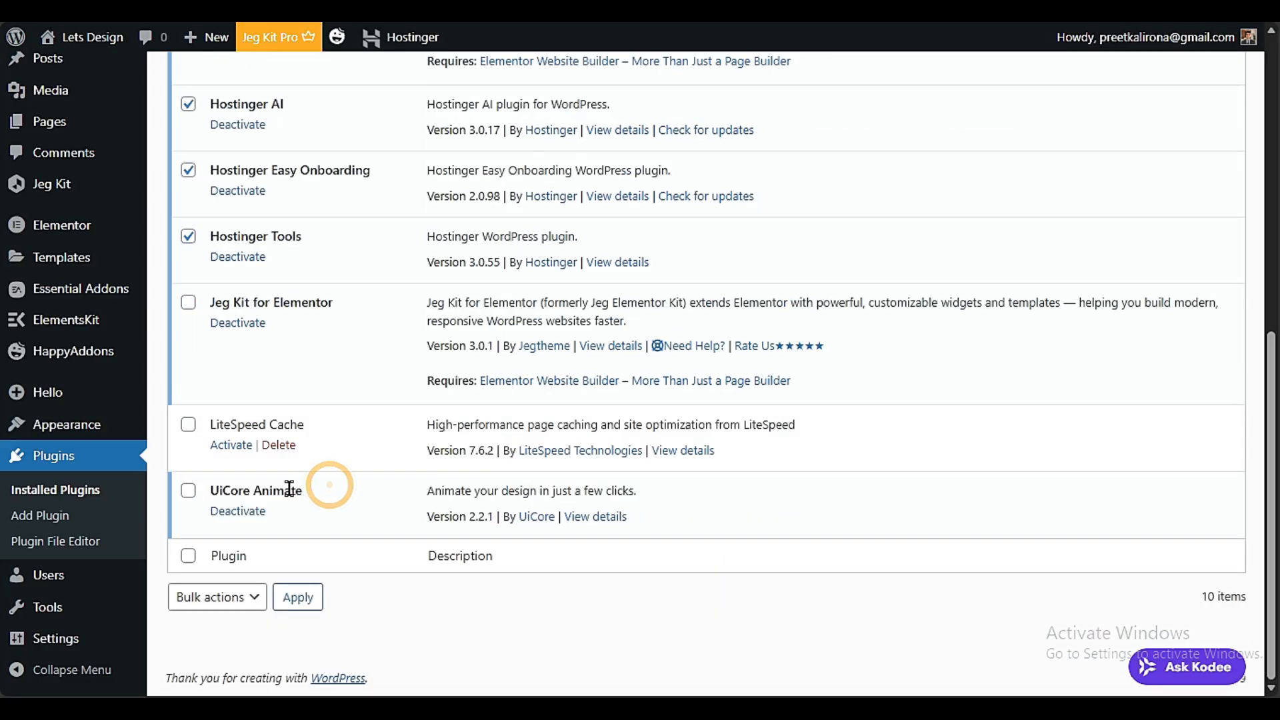
{"action": "left_click_drag", "start_coordinate": [328, 487], "coordinate": [205, 496]}
{"action": "left_click", "coordinate": [278, 444]}
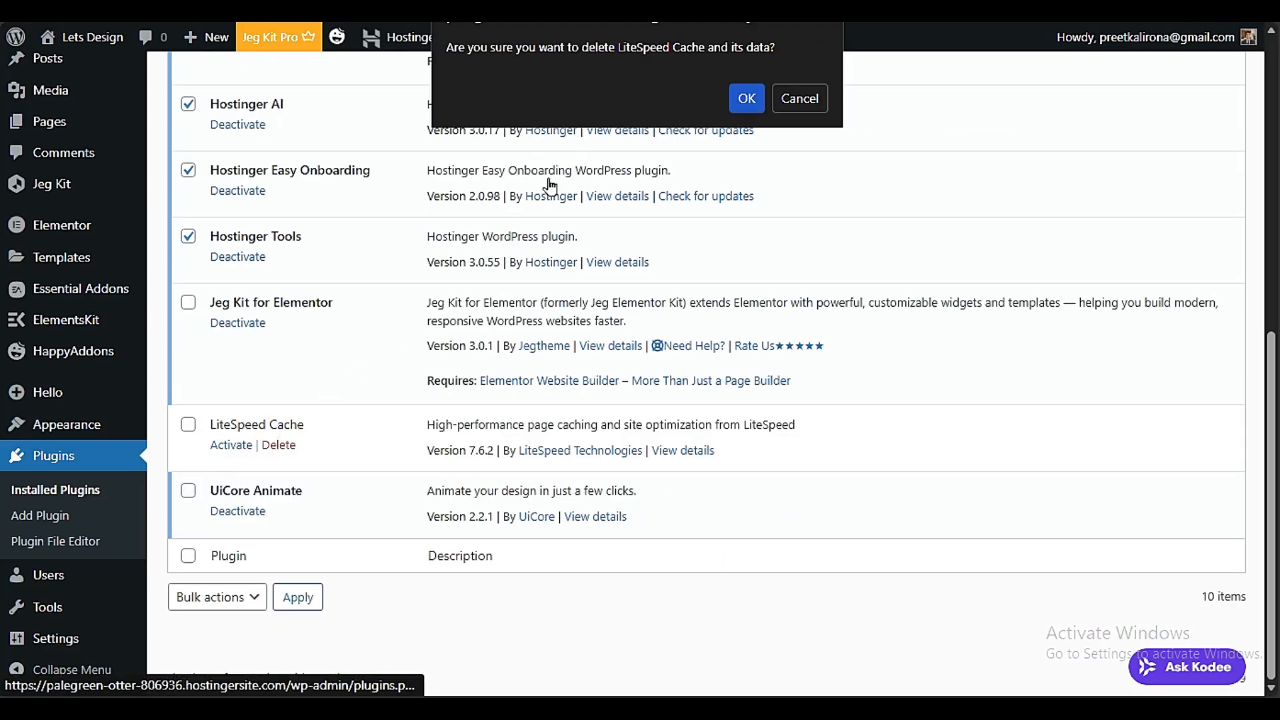
{"action": "left_click", "coordinate": [746, 100]}
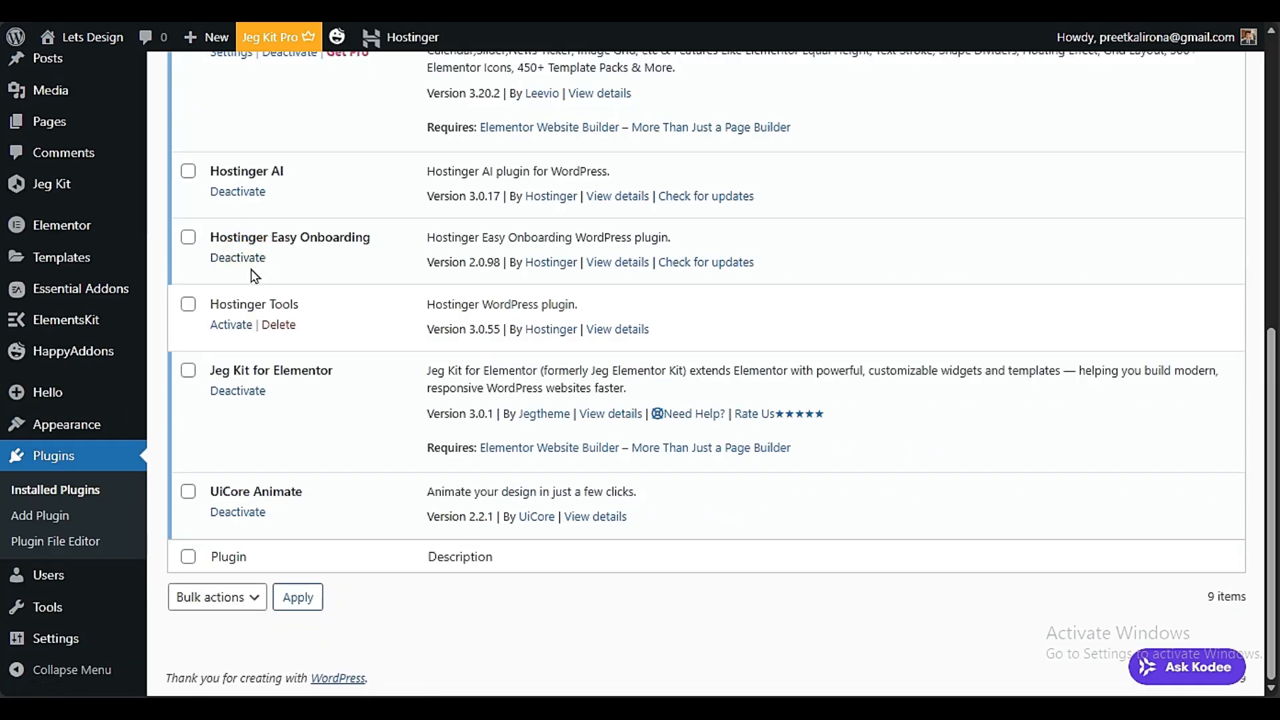
Deactivate the Hostinger Tools, Hostinger Easy Onboarding and Hostinger AI plugins
{"action": "scroll", "coordinate": [258, 287], "scroll_direction": "down", "scroll_amount": 5}
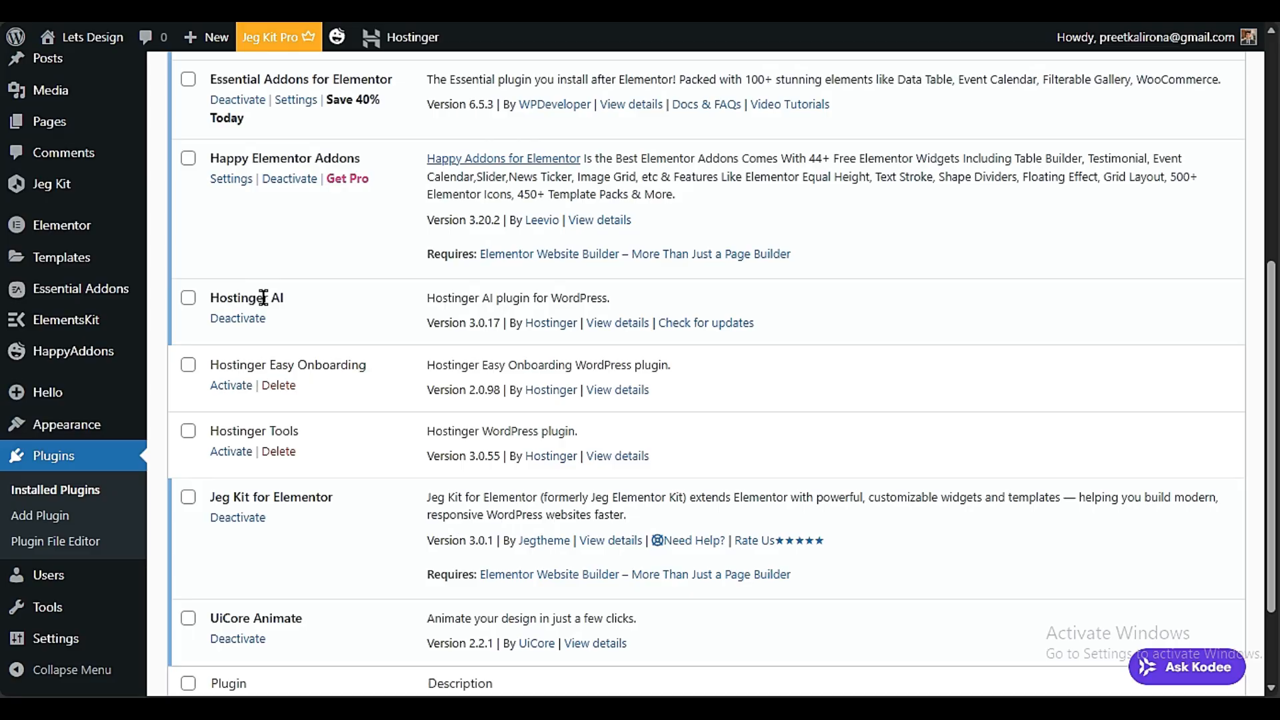
{"action": "left_click", "coordinate": [238, 318]}
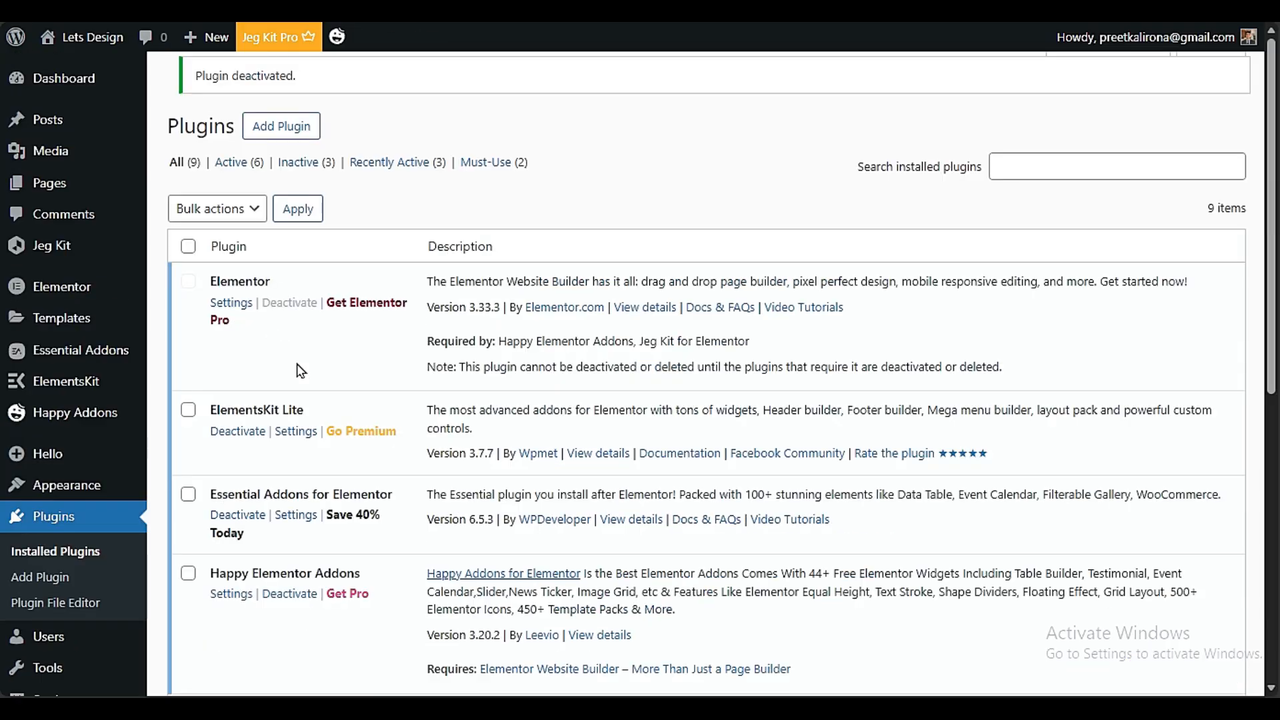
Delete the deactivated Hostinger AI, Hostinger Easy Onboarding and Hostinger Tools plugins together with their data
{"action": "scroll", "coordinate": [280, 330], "scroll_direction": "down", "scroll_amount": 5}
{"action": "left_click", "coordinate": [278, 320]}
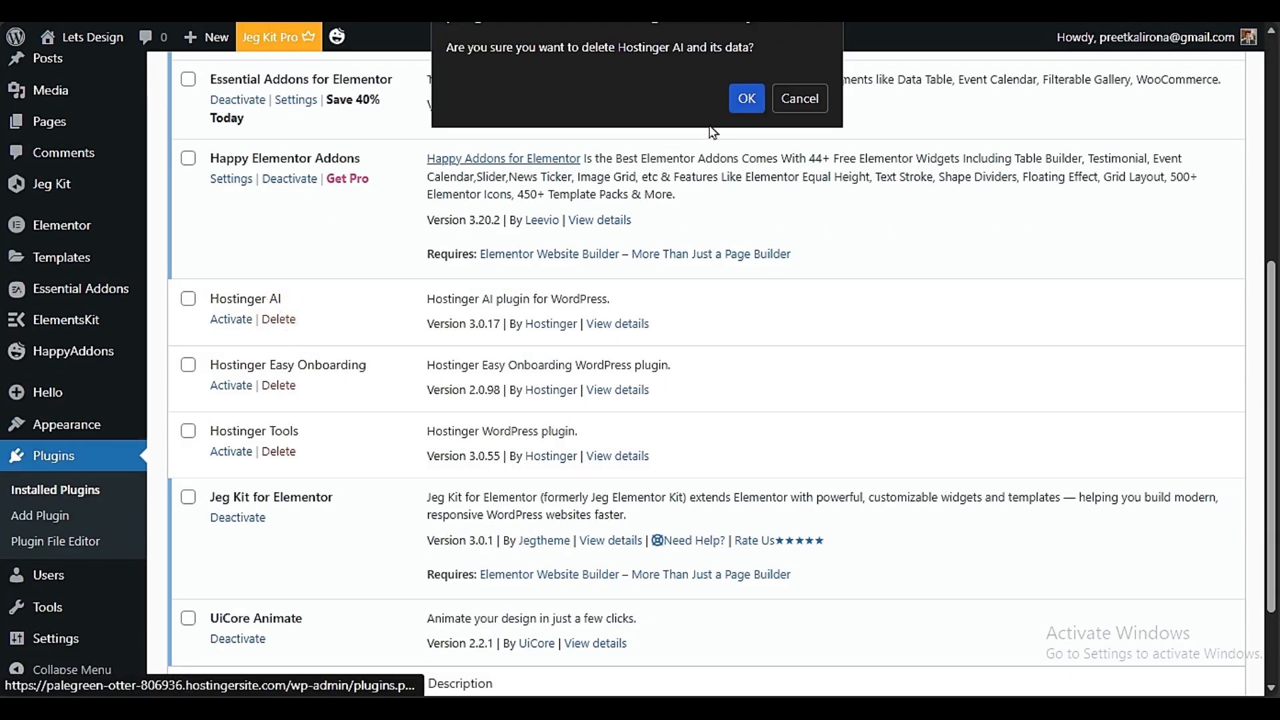
{"action": "left_click", "coordinate": [739, 97]}
{"action": "left_click", "coordinate": [285, 389]}
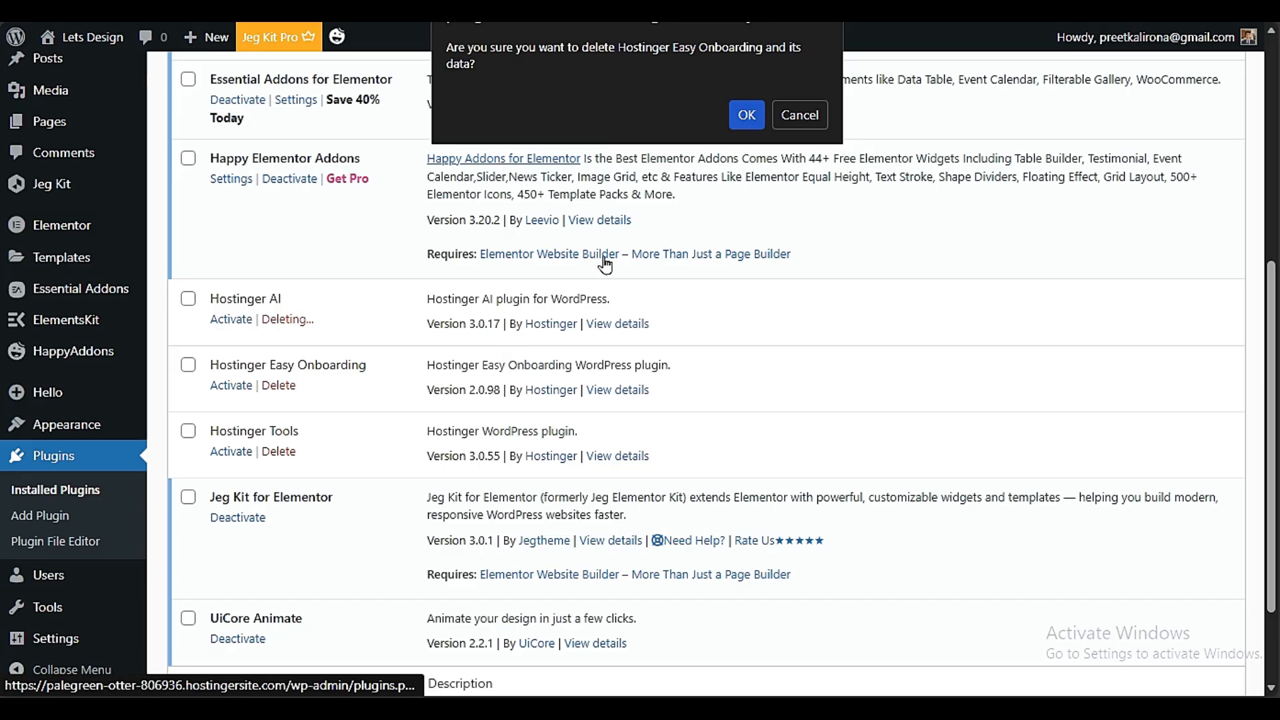
{"action": "left_click", "coordinate": [740, 114]}
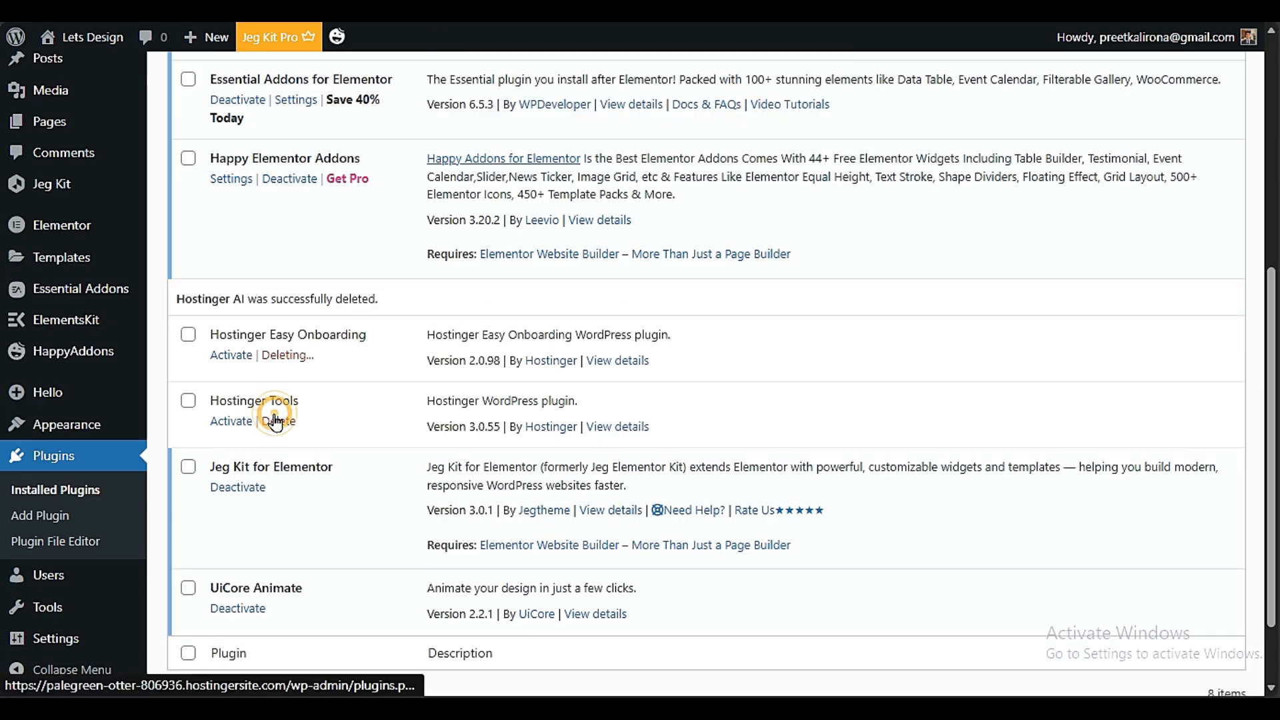
{"action": "left_click", "coordinate": [278, 421]}
{"action": "left_click", "coordinate": [740, 114]}
{"action": "scroll", "coordinate": [312, 376], "scroll_direction": "up", "scroll_amount": 6}
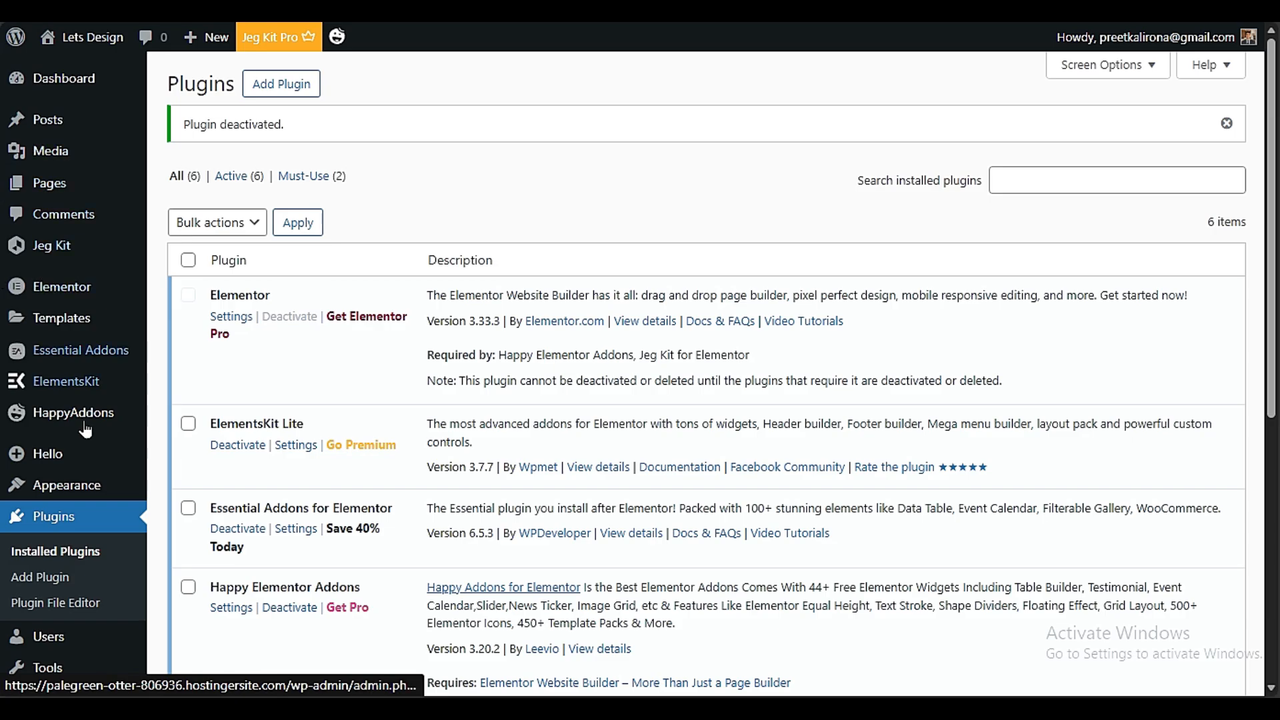
{"action": "left_click", "coordinate": [189, 260]}
{"action": "left_click", "coordinate": [216, 222]}
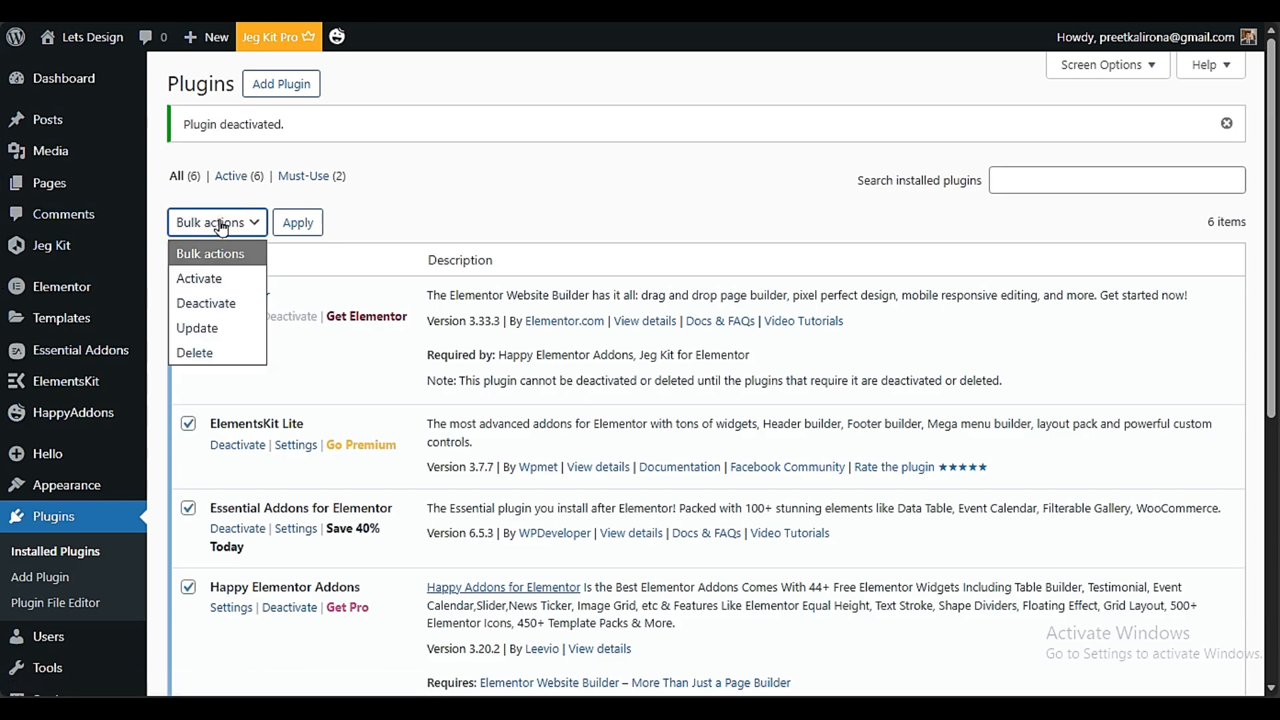
{"action": "left_click", "coordinate": [438, 199]}
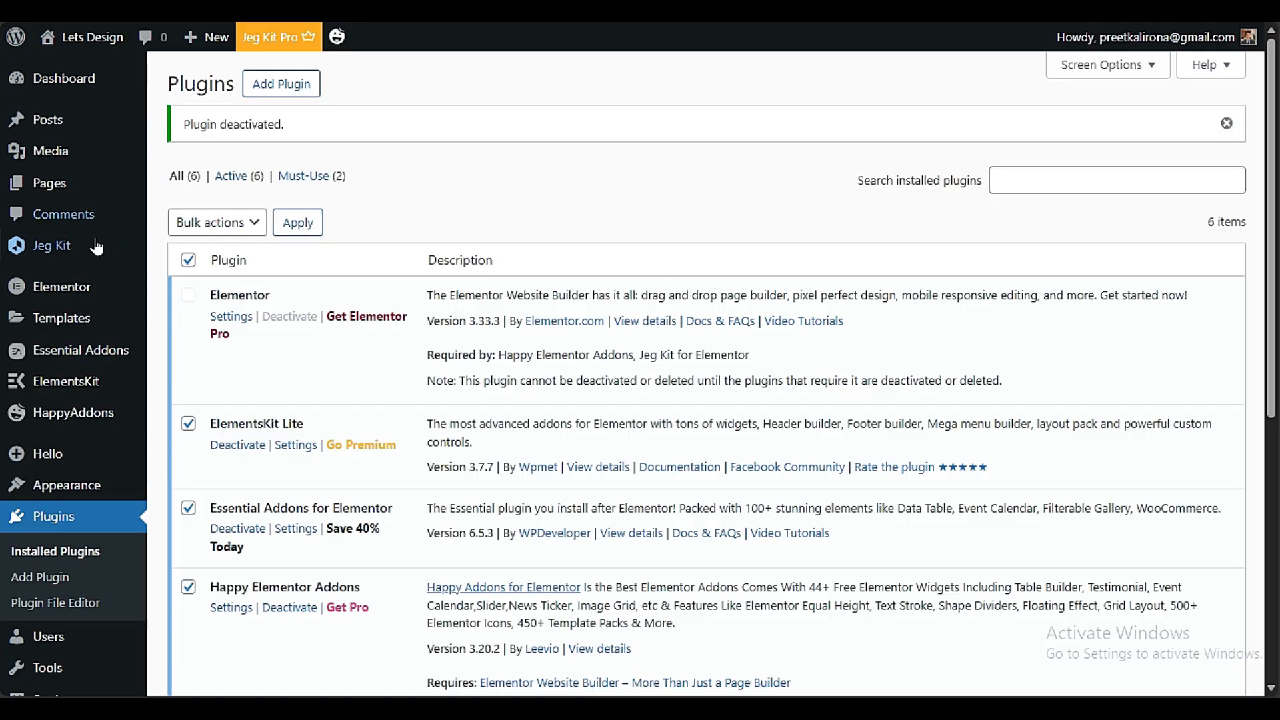
{"action": "mouse_move", "coordinate": [82, 249]}
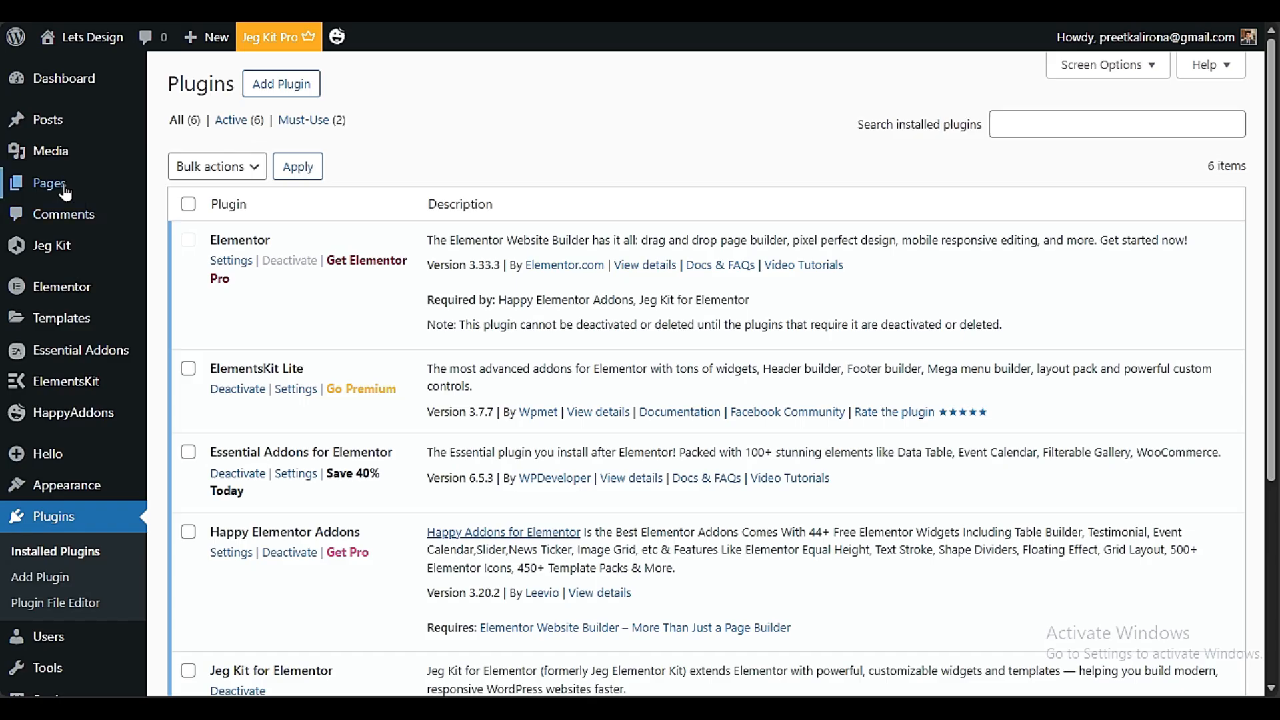
Add a new page titled HOME and open it for editing with Elementor
{"action": "mouse_move", "coordinate": [64, 192]}
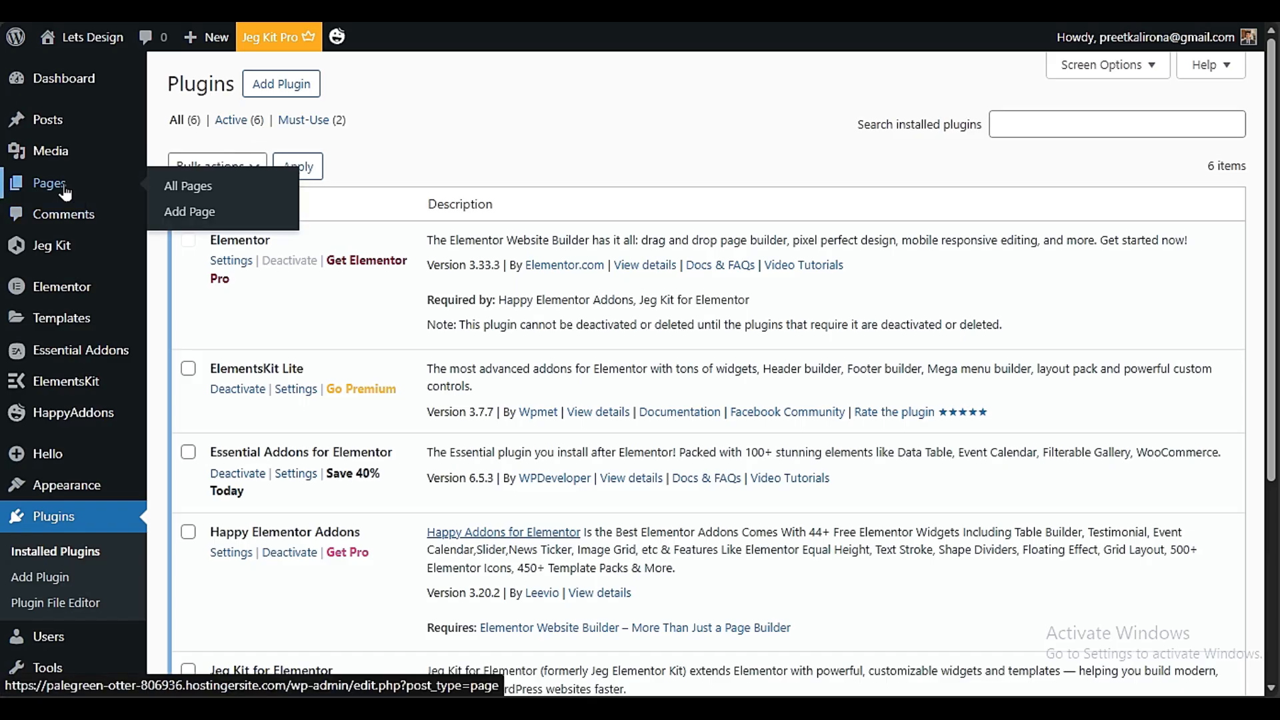
{"action": "left_click", "coordinate": [204, 217]}
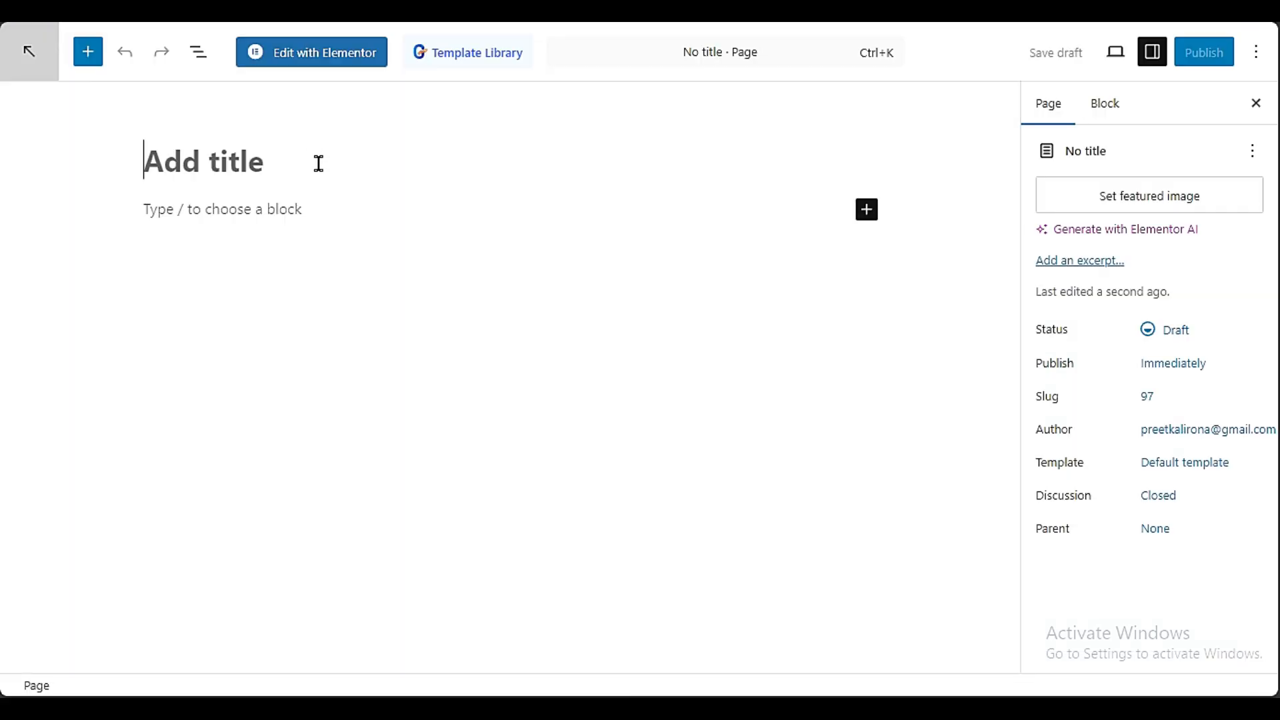
{"action": "type", "text": "h"}
{"action": "key", "text": "BackSpace"}
{"action": "type", "text": "HOME"}
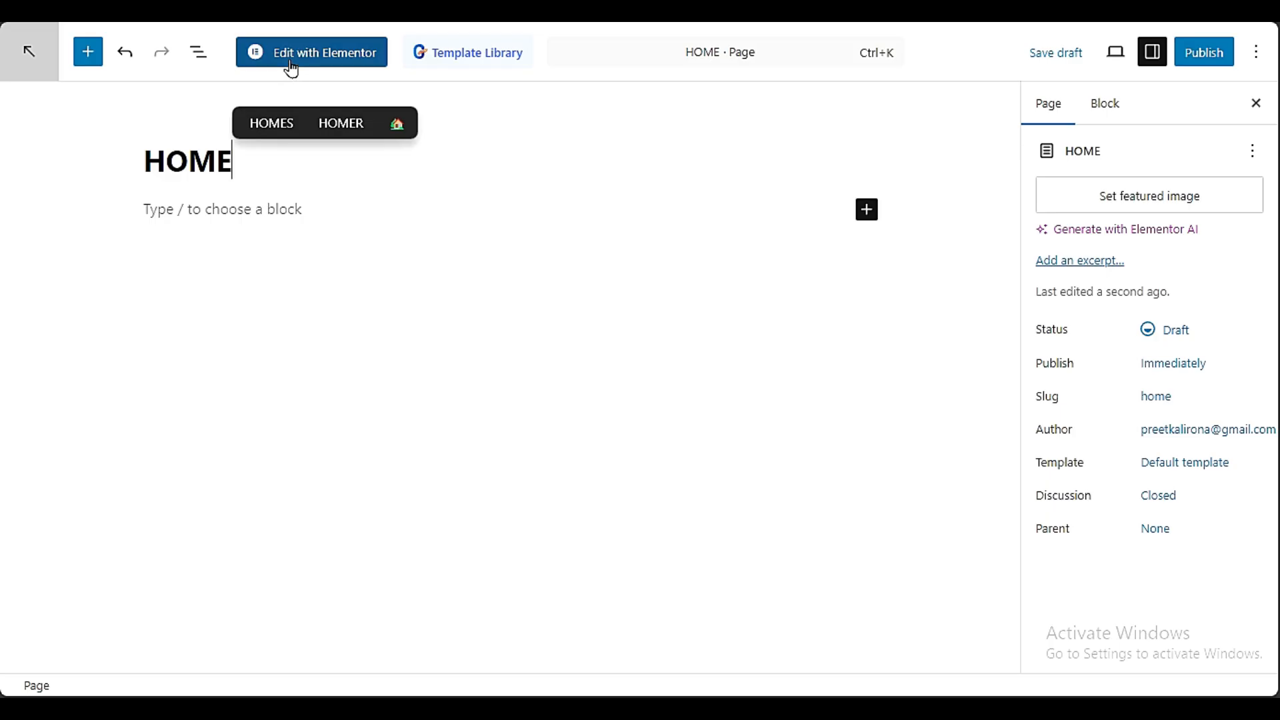
{"action": "left_click", "coordinate": [326, 58]}
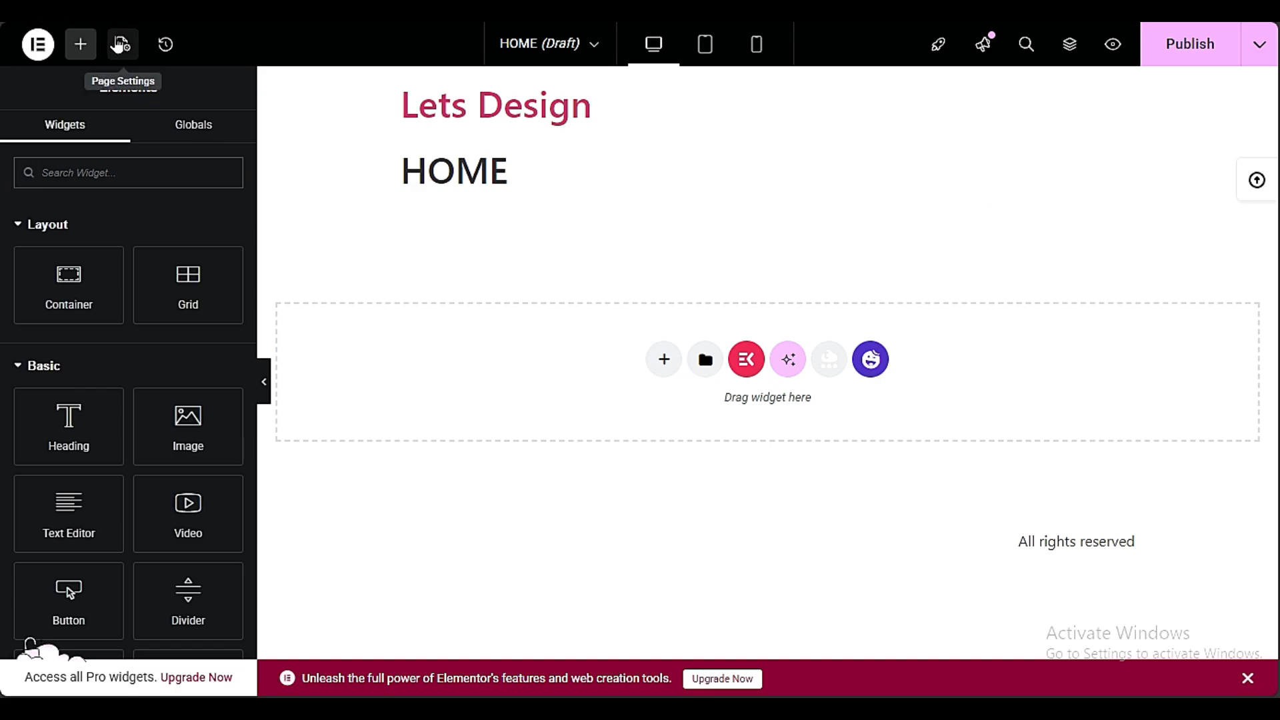
Hide the HOME page's title and set its page layout to Elementor Full Width
{"action": "left_click", "coordinate": [120, 44]}
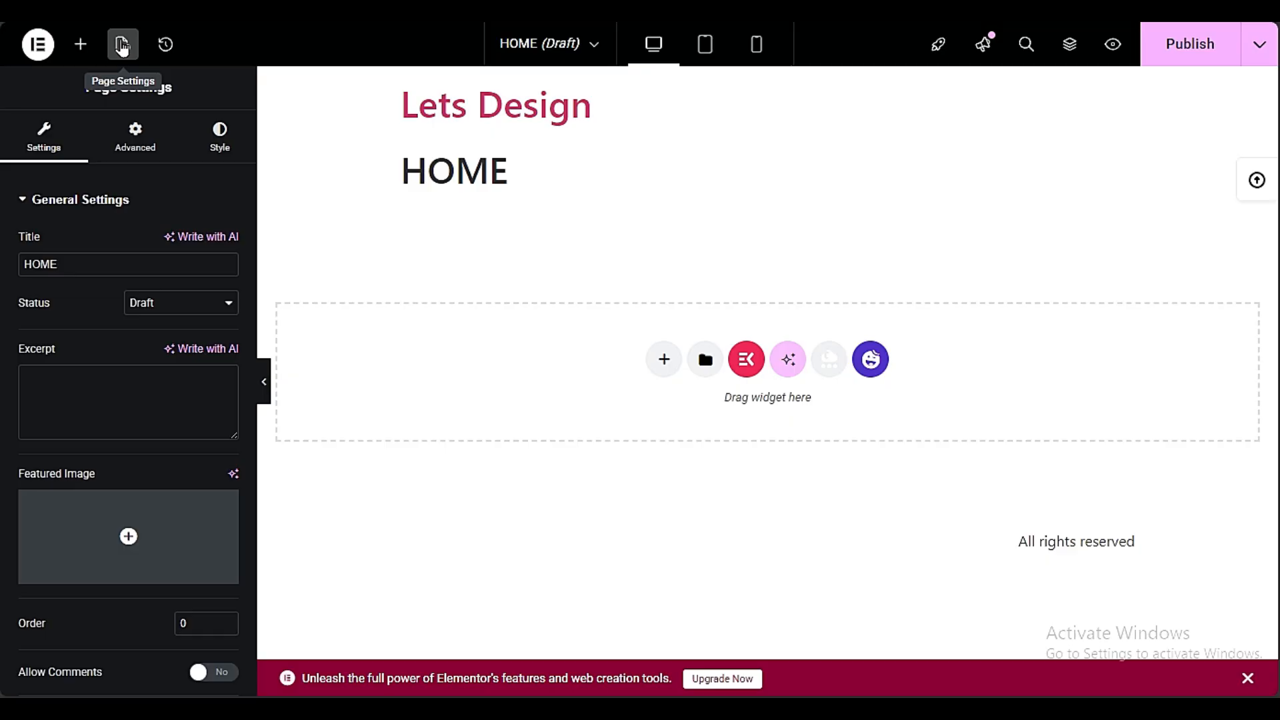
{"action": "scroll", "coordinate": [3, 297], "scroll_direction": "down", "scroll_amount": 3}
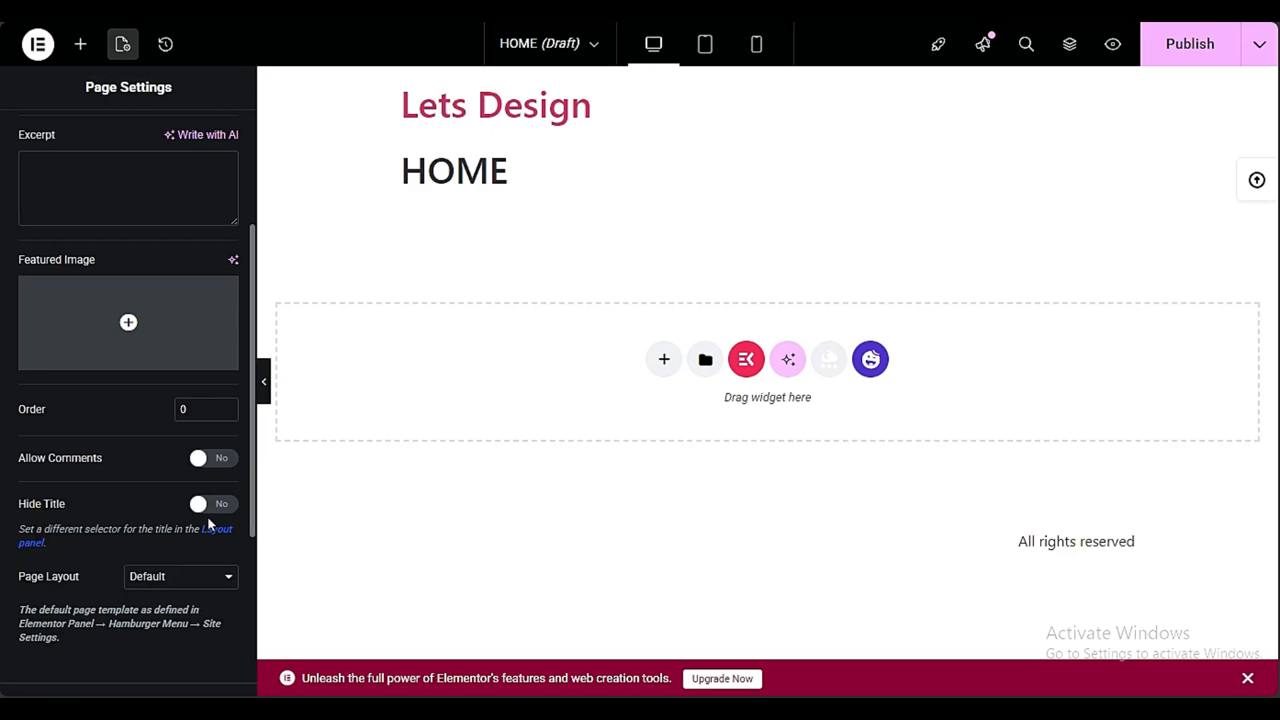
{"action": "left_click", "coordinate": [226, 508]}
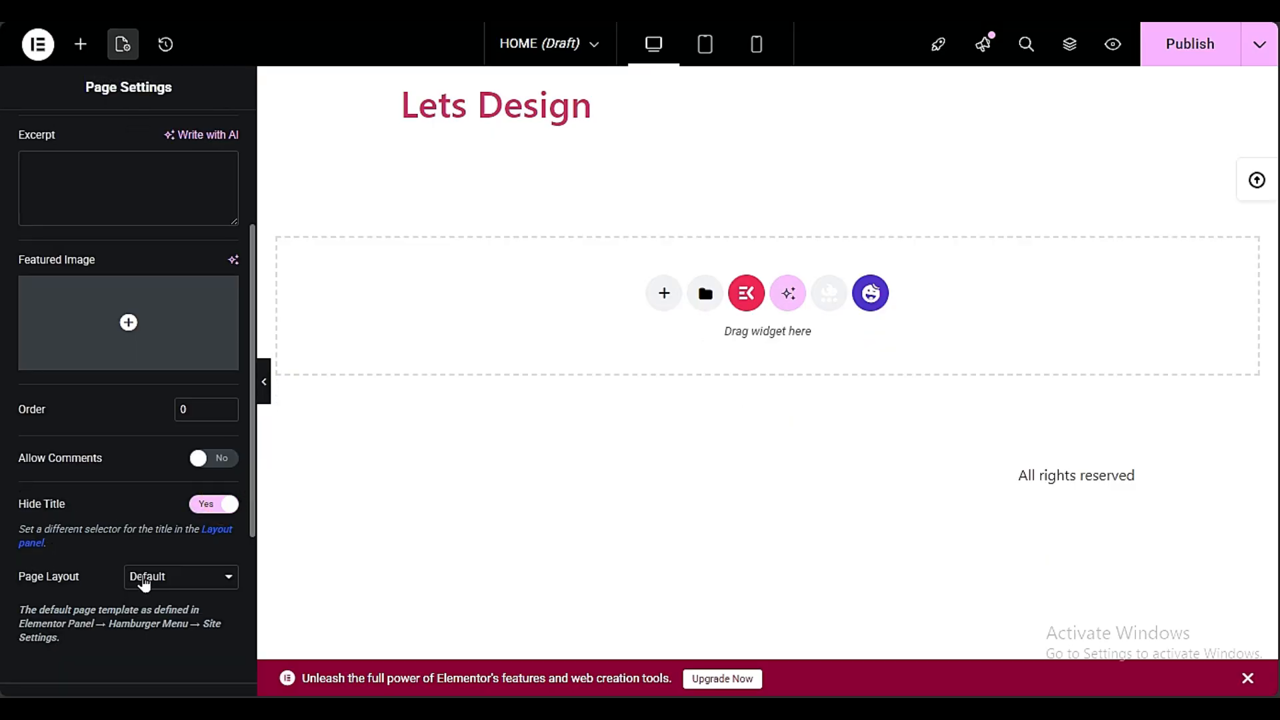
{"action": "left_click", "coordinate": [144, 584]}
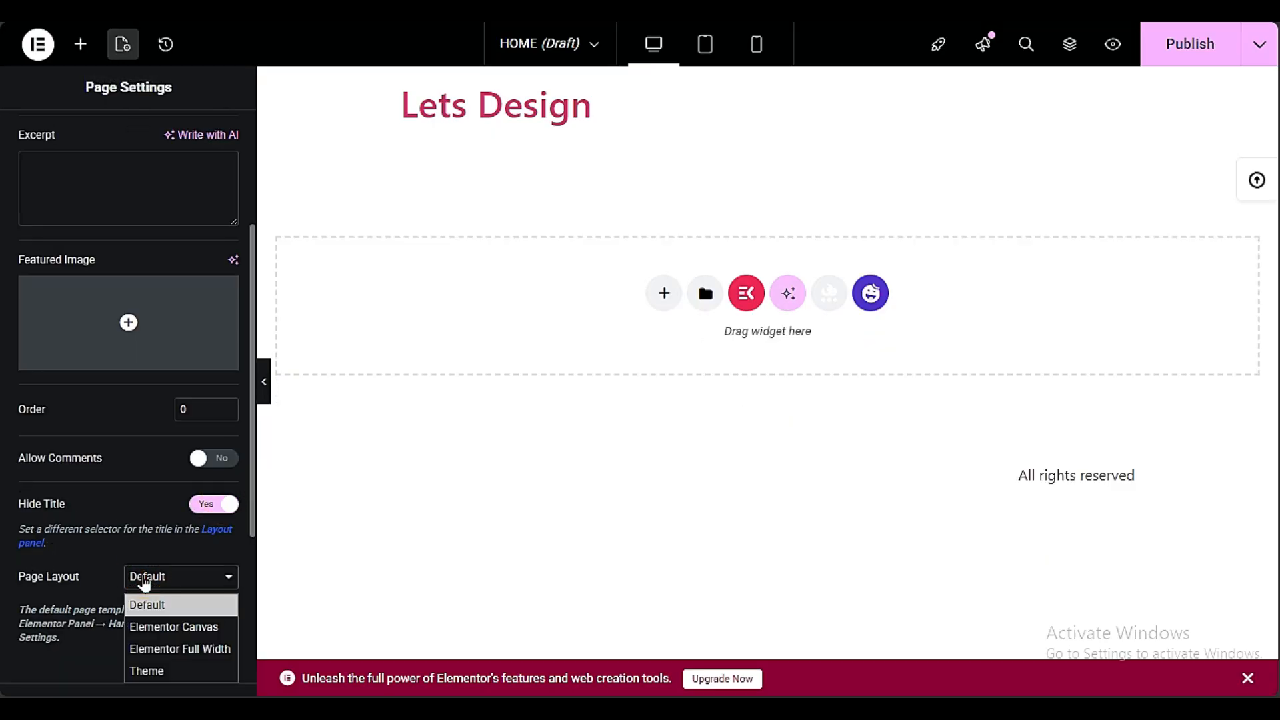
{"action": "left_click", "coordinate": [211, 658]}
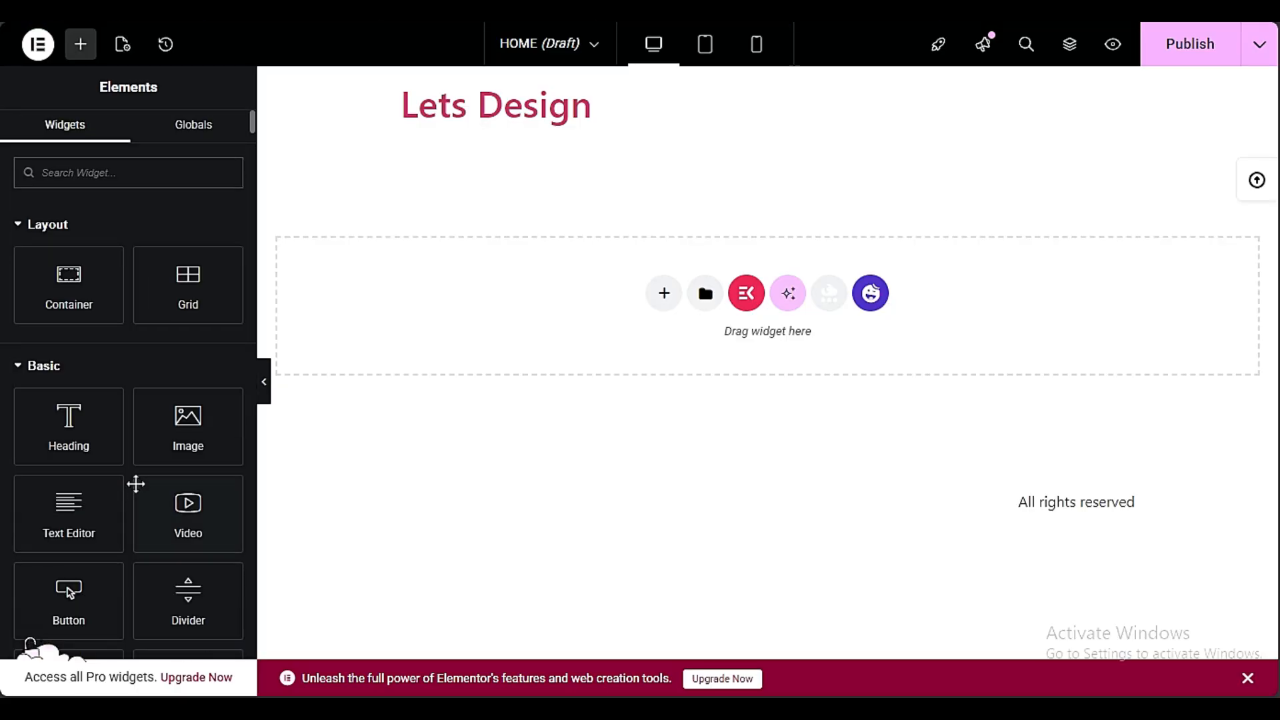
Change the page layout to Elementor Canvas and publish the HOME page
{"action": "left_click", "coordinate": [124, 45]}
{"action": "left_click", "coordinate": [178, 587]}
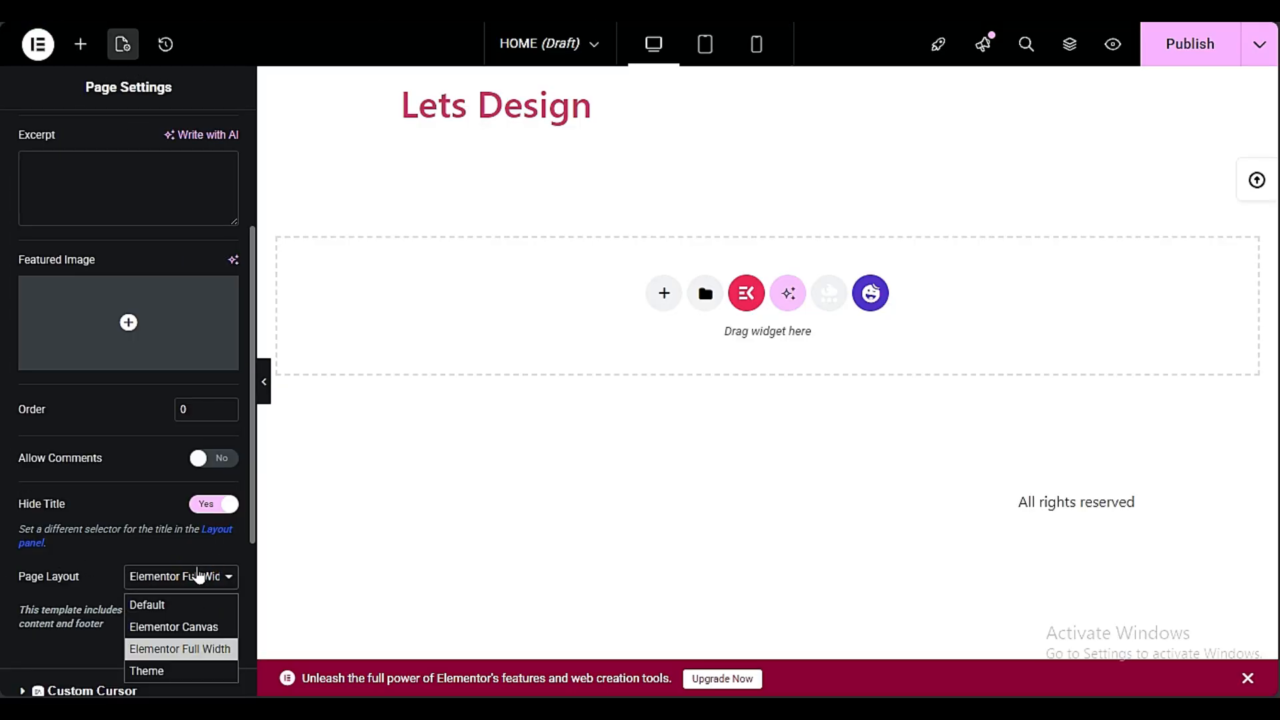
{"action": "left_click", "coordinate": [150, 623]}
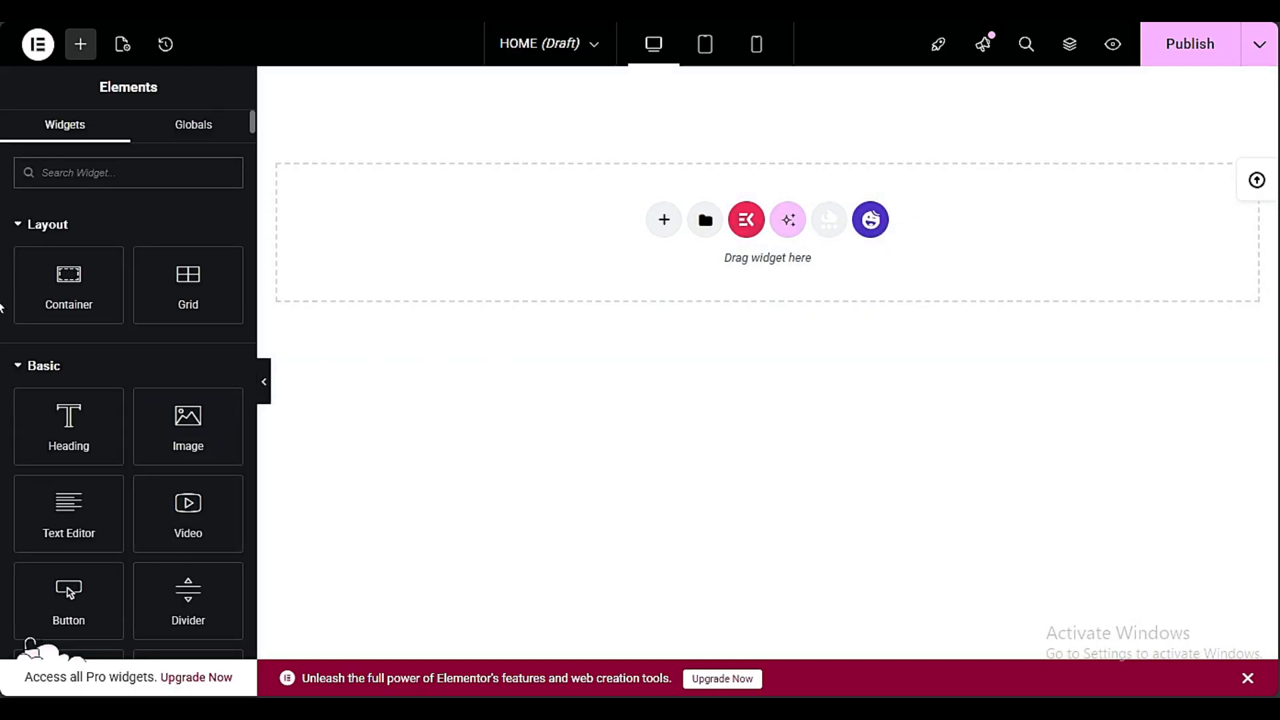
{"action": "left_click", "coordinate": [122, 44]}
{"action": "scroll", "coordinate": [105, 506], "scroll_direction": "down", "scroll_amount": 6}
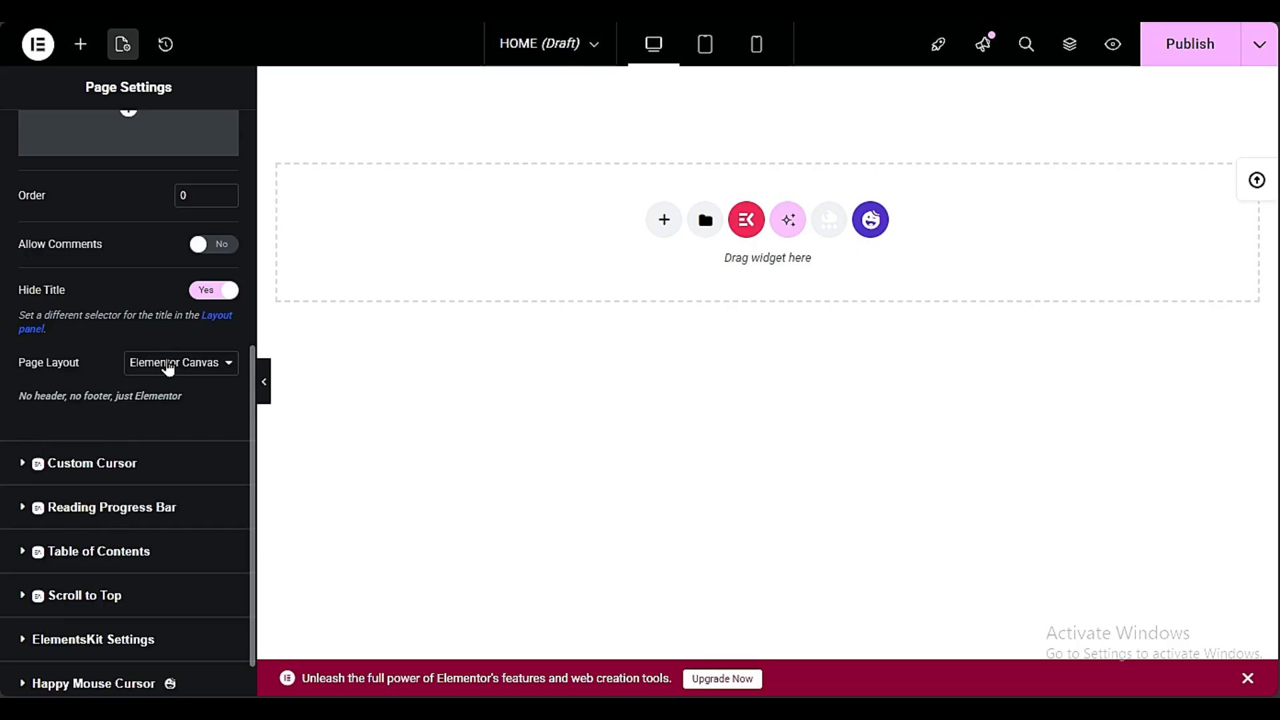
{"action": "scroll", "coordinate": [199, 372], "scroll_direction": "up", "scroll_amount": 8}
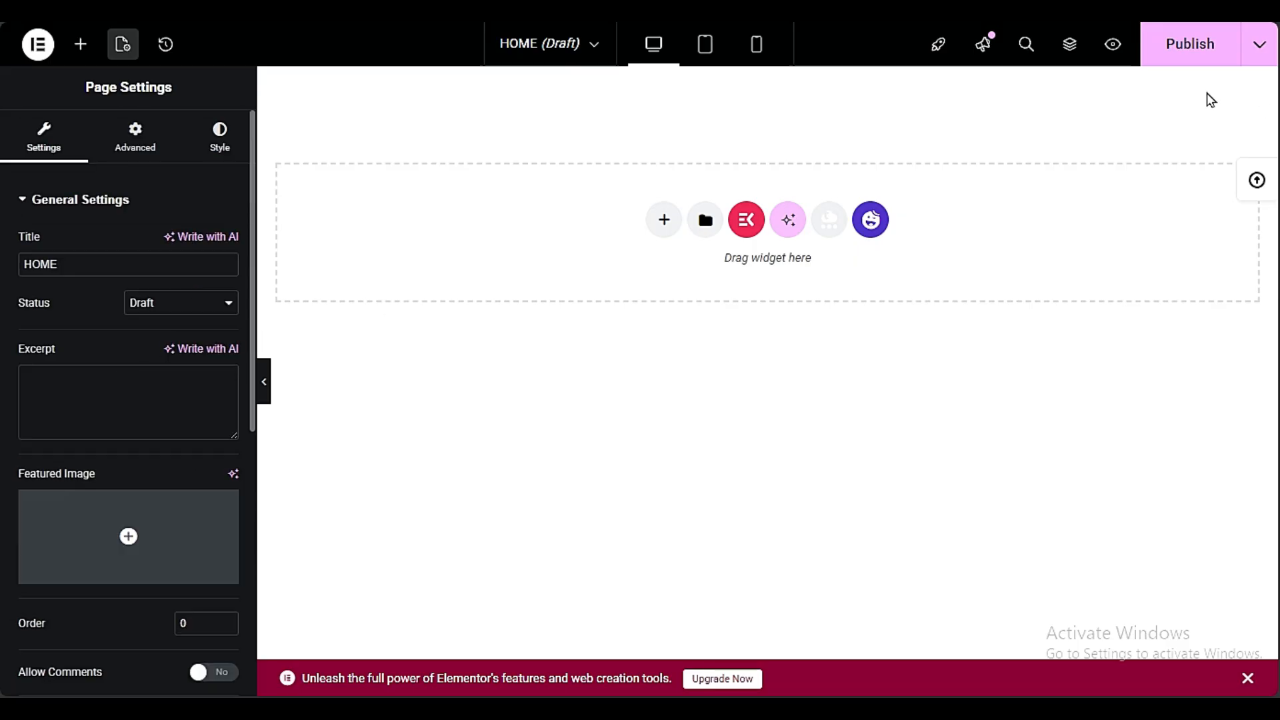
{"action": "left_click", "coordinate": [1189, 45]}
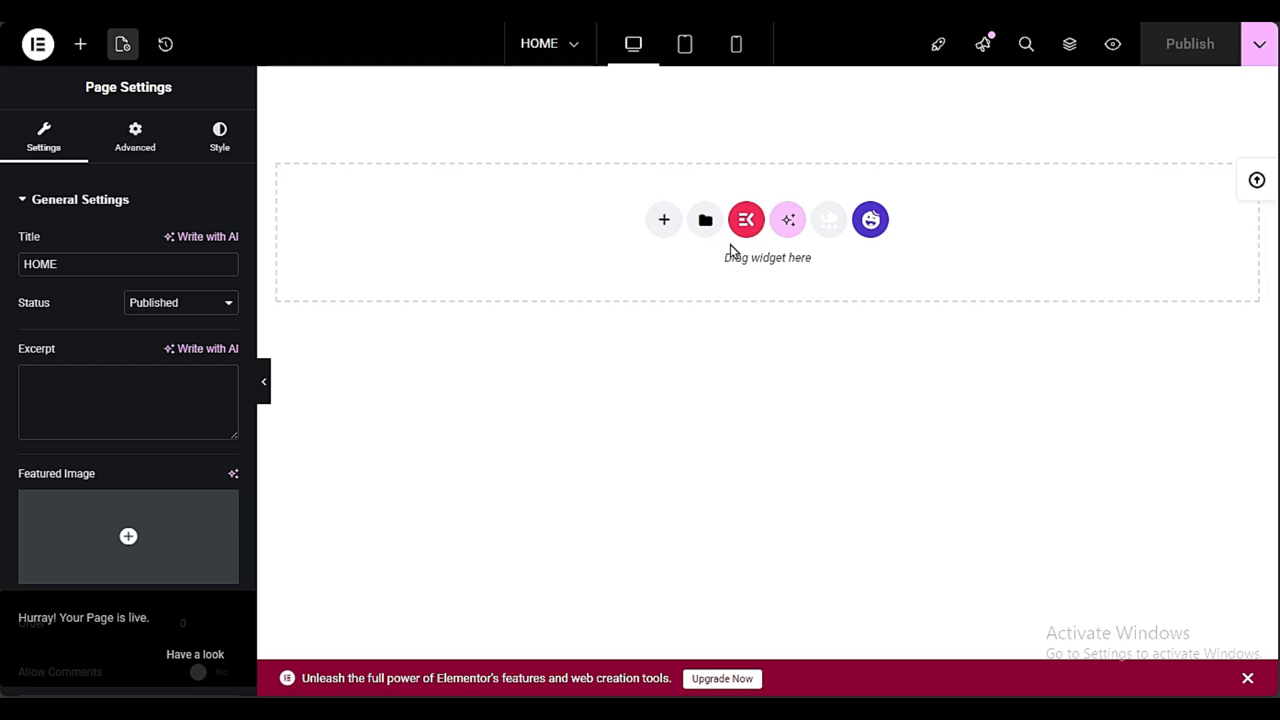
Add a flexbox container with the three-column structure that has a wide middle column and narrow side columns
{"action": "left_click", "coordinate": [663, 220]}
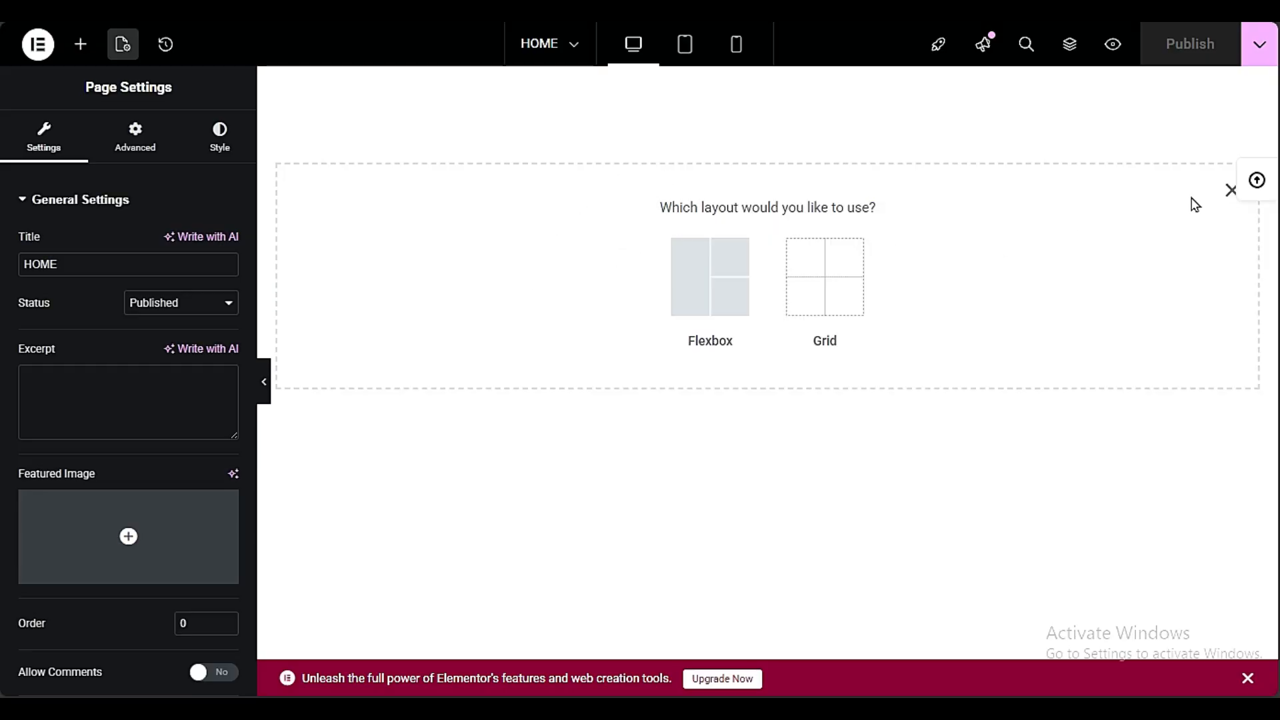
{"action": "left_click", "coordinate": [1230, 189]}
{"action": "left_click", "coordinate": [666, 223]}
{"action": "left_click", "coordinate": [726, 287]}
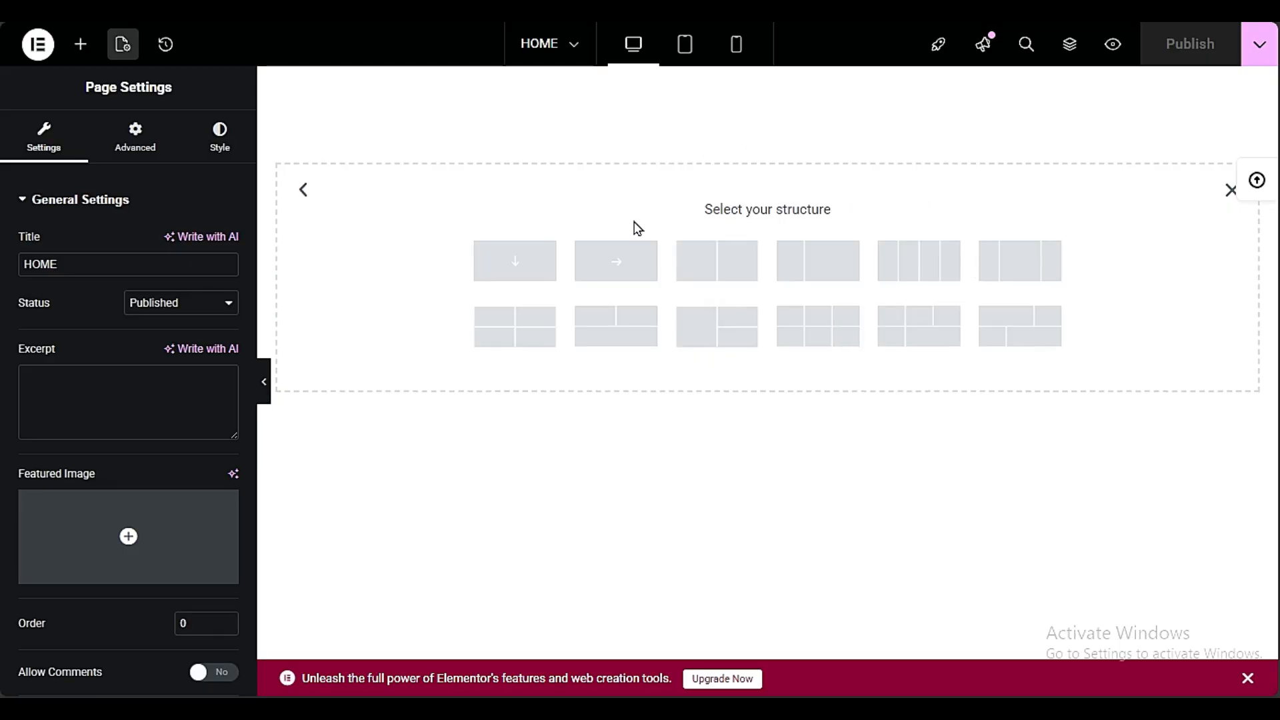
{"action": "left_click", "coordinate": [1008, 262]}
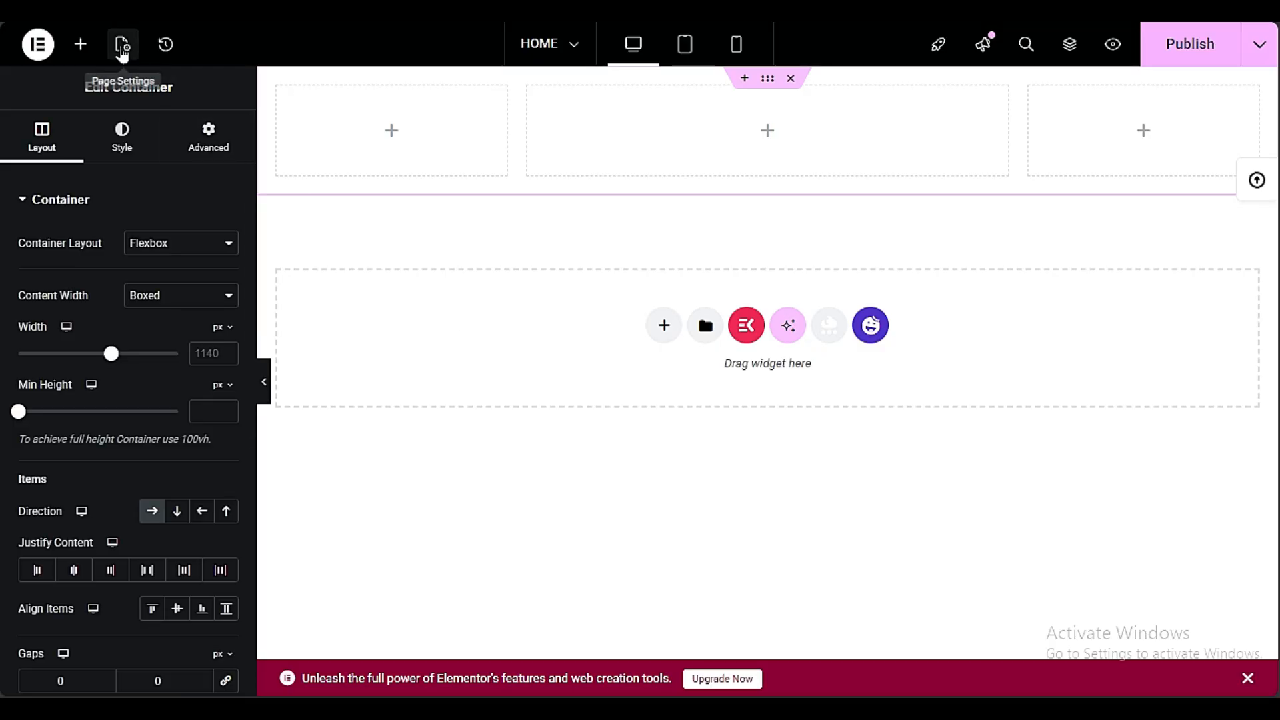
Give the page body a classic near-black background color and publish the change
{"action": "left_click", "coordinate": [122, 53]}
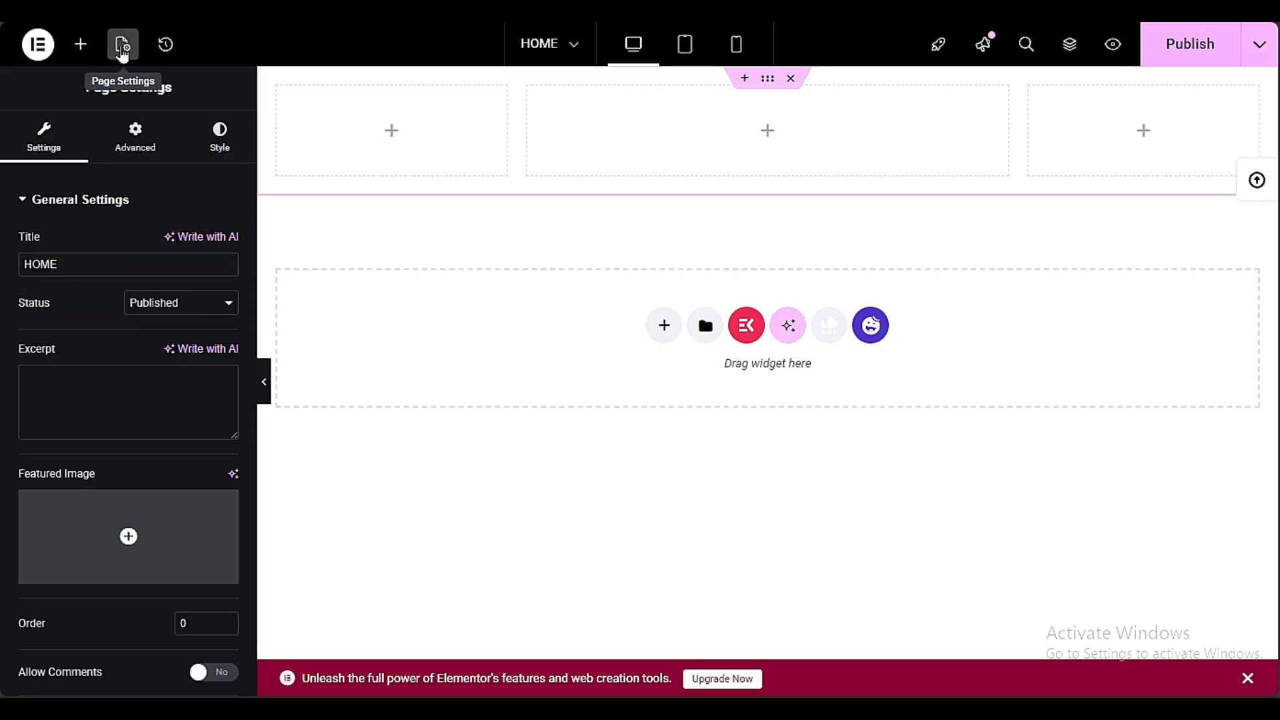
{"action": "left_click", "coordinate": [222, 159]}
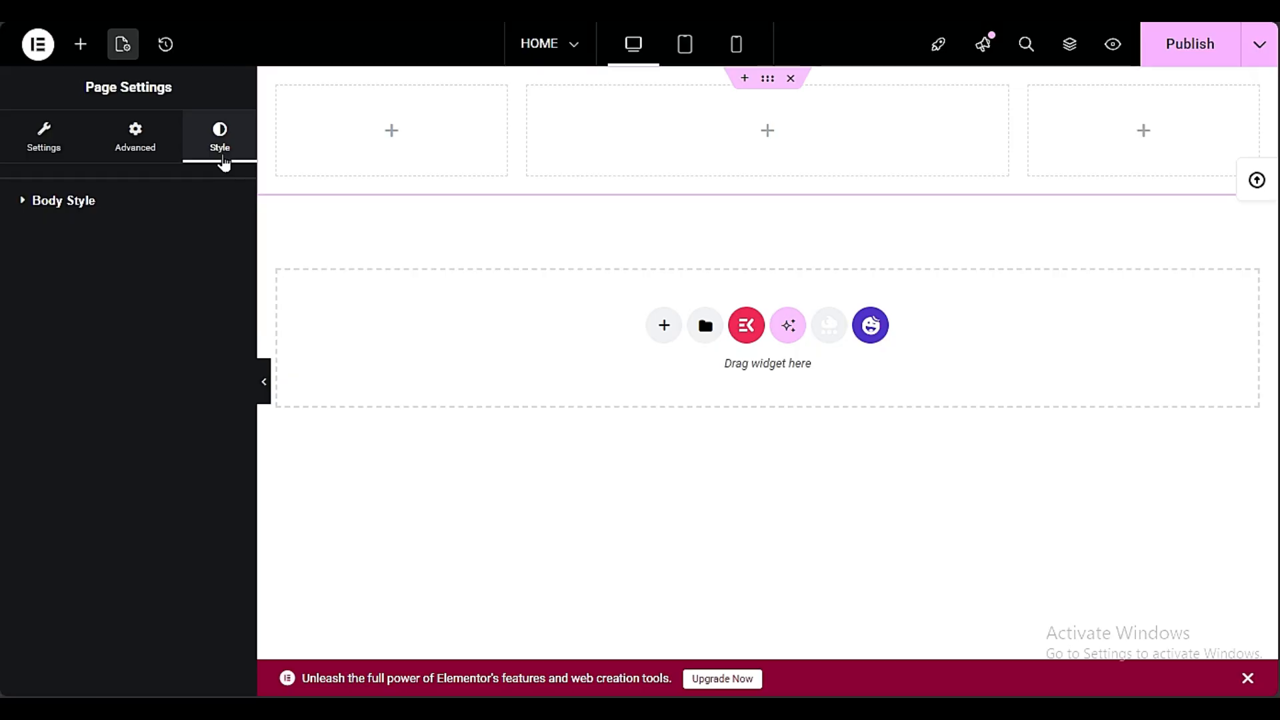
{"action": "left_click", "coordinate": [89, 202]}
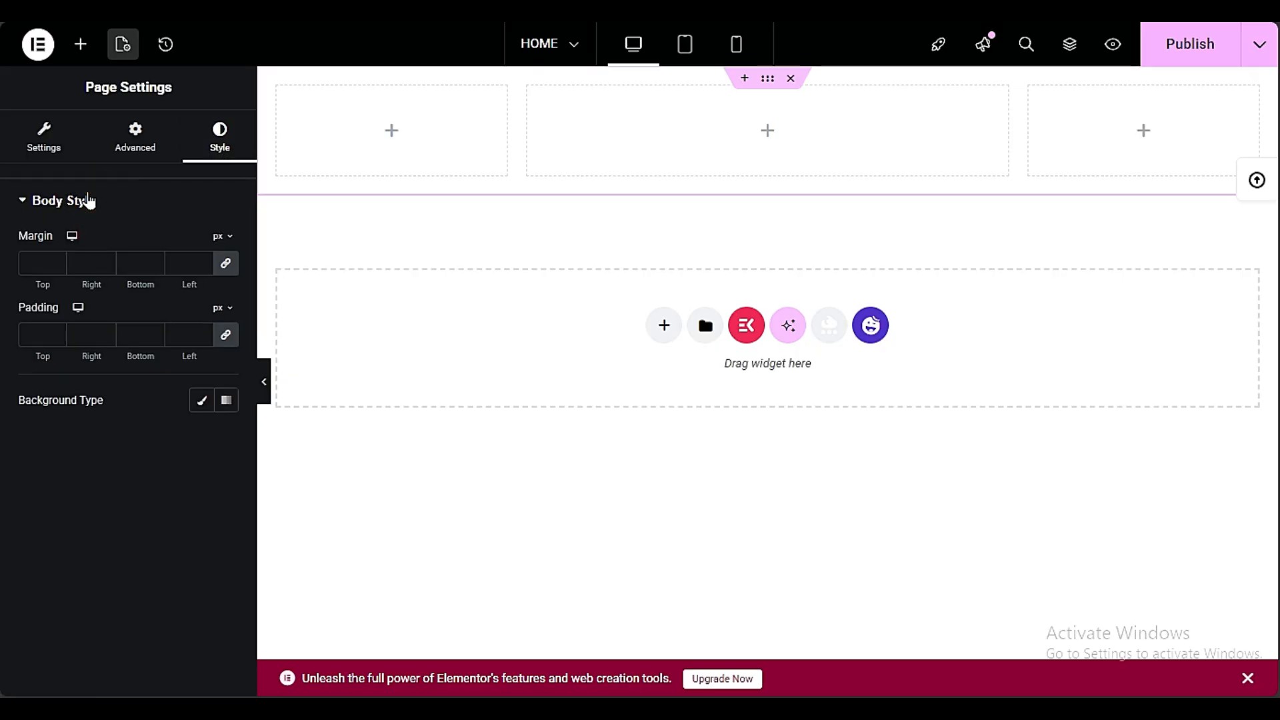
{"action": "left_click", "coordinate": [202, 403]}
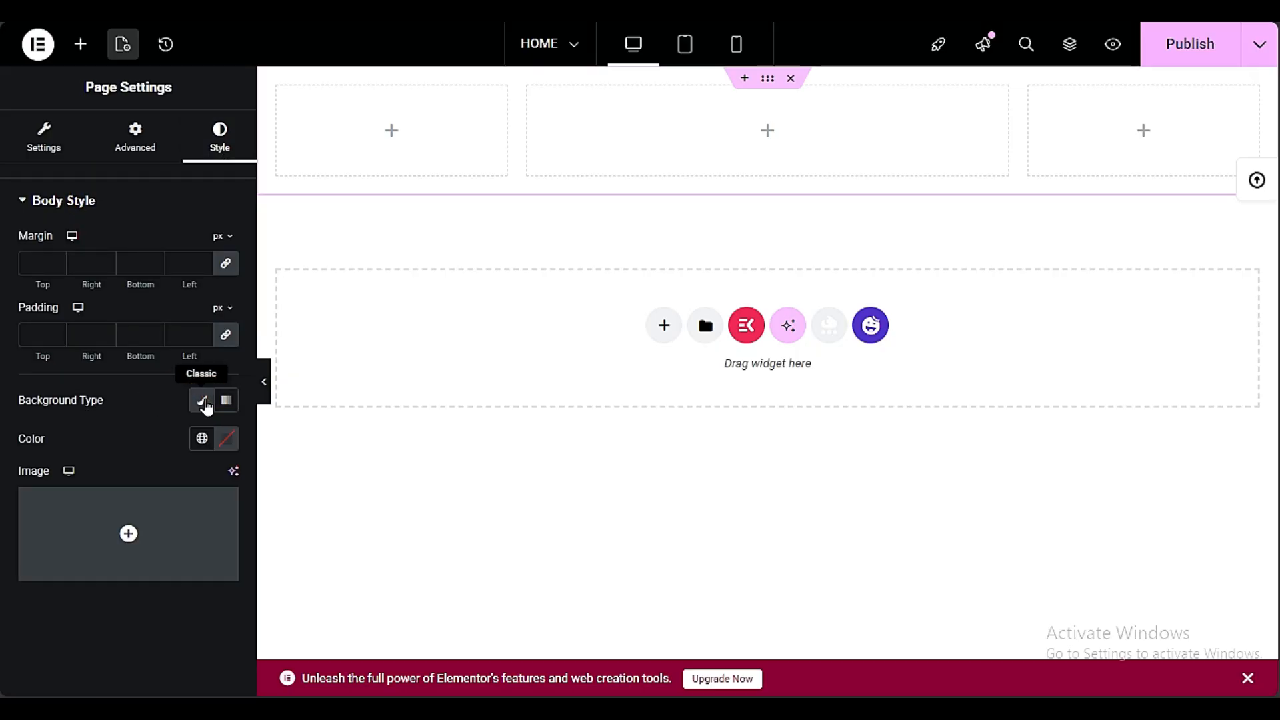
{"action": "left_click", "coordinate": [222, 440]}
{"action": "mouse_move", "coordinate": [159, 316]}
{"action": "left_mouse_down"}
{"action": "mouse_move", "coordinate": [140, 309]}
{"action": "mouse_move", "coordinate": [108, 335]}
{"action": "left_mouse_up"}
{"action": "left_click", "coordinate": [1190, 46]}
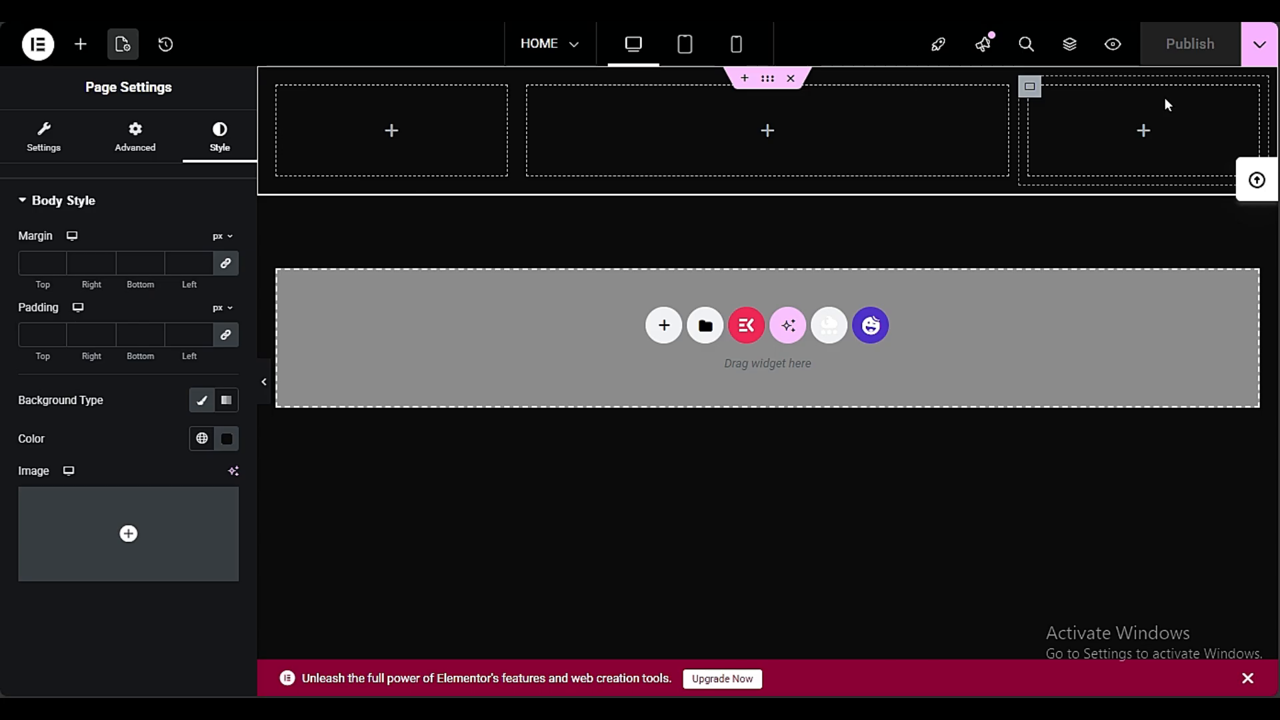
Find the logo widgets and place the HappyAddons Site Logo widget in the container's first column
{"action": "left_click", "coordinate": [78, 47]}
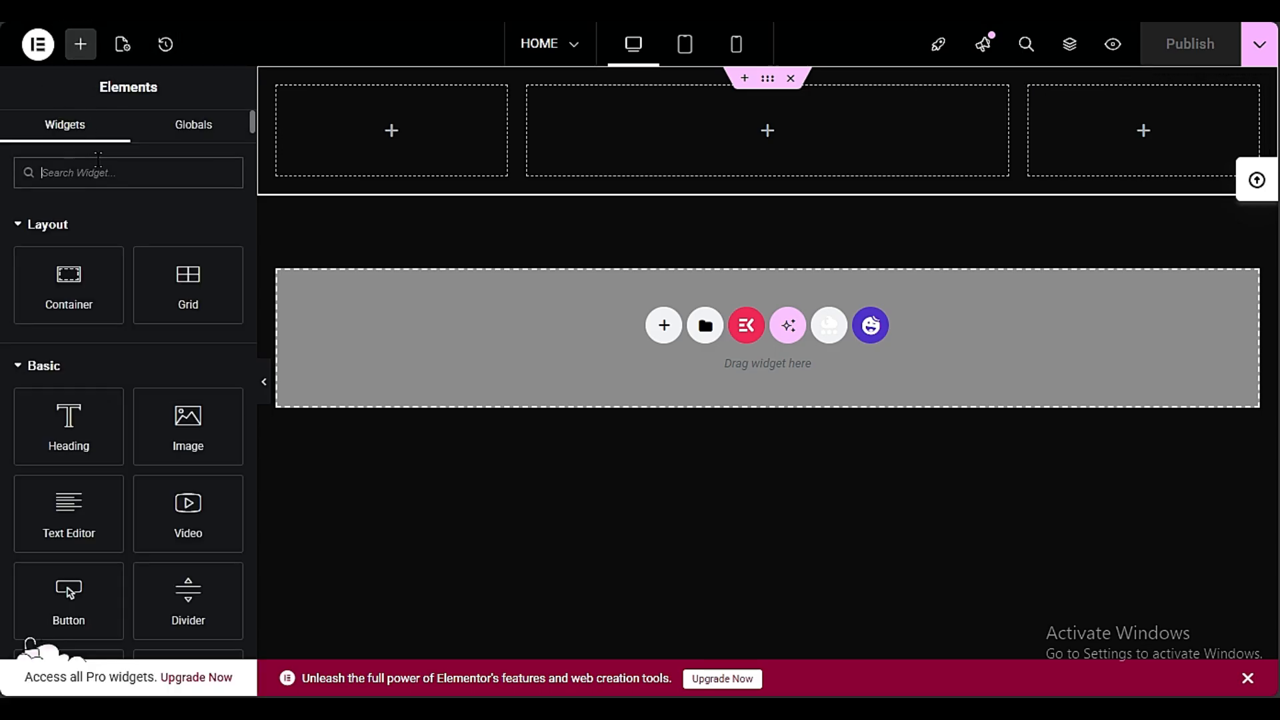
{"action": "type", "text": "LOGO"}
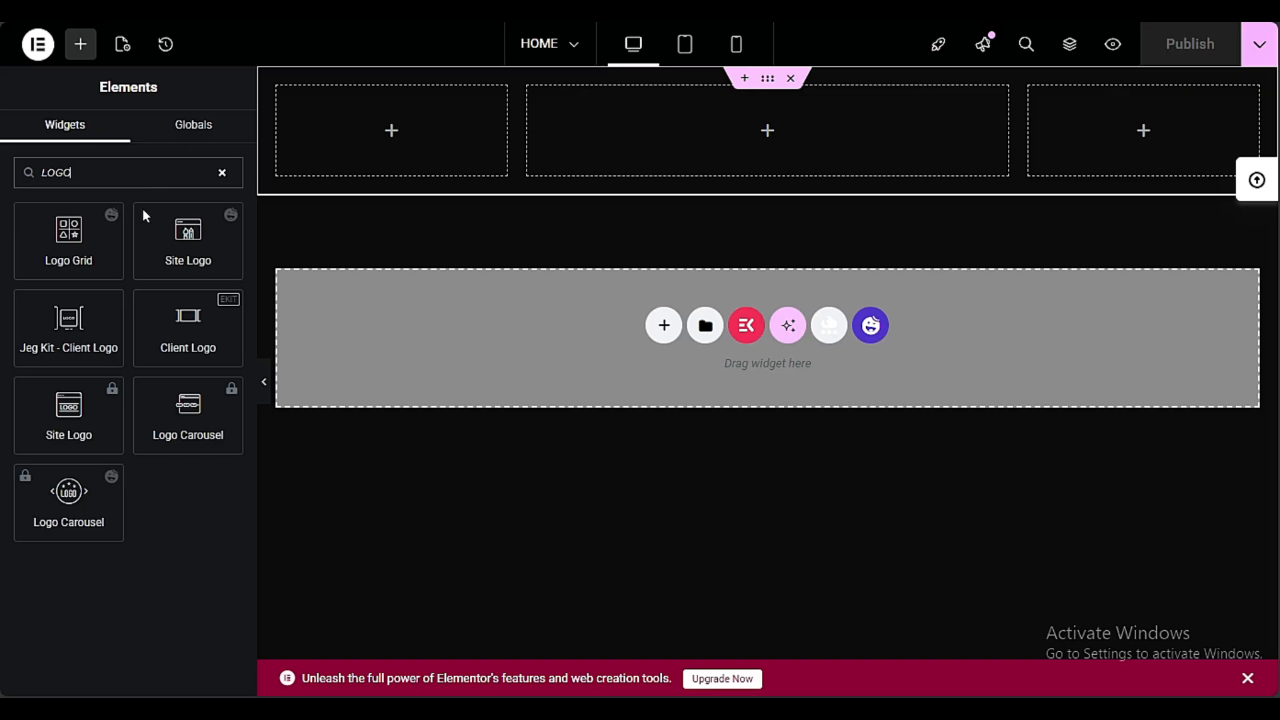
{"action": "left_click_drag", "start_coordinate": [182, 237], "coordinate": [360, 126]}
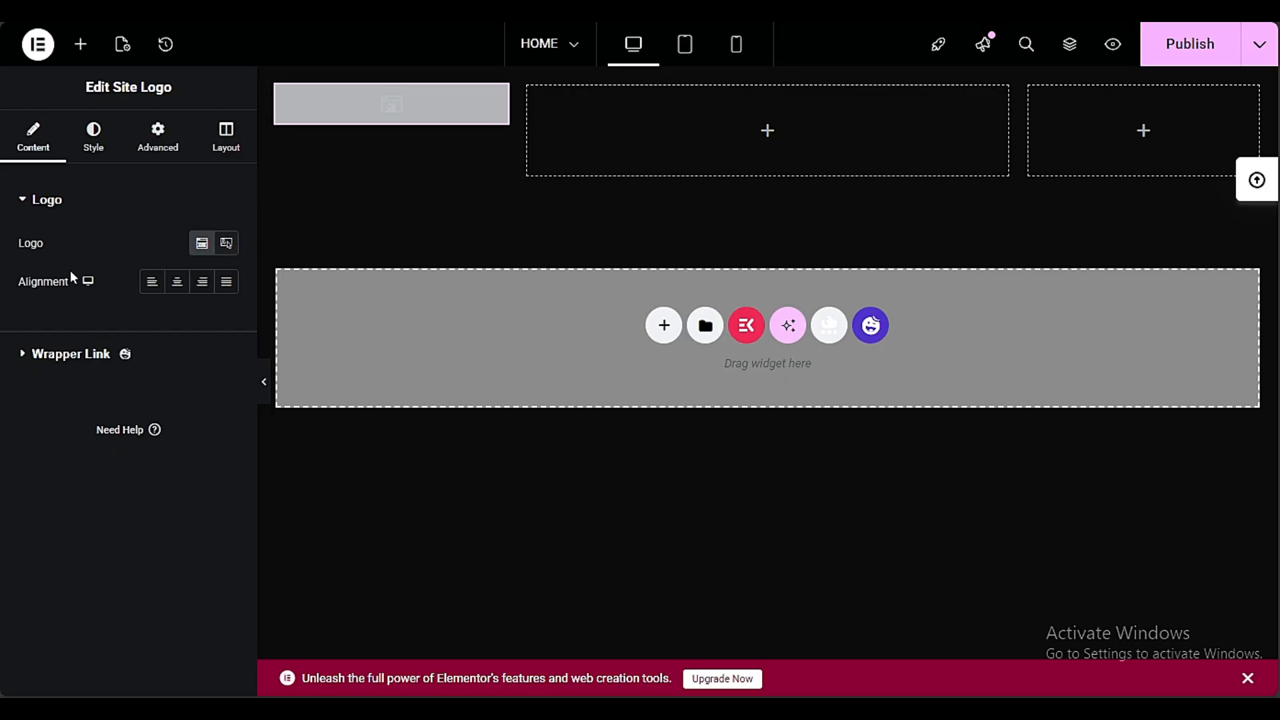
Switch the Site Logo to a custom image and upload and insert "Preet Tech Ideas Logo - Wordmark Style.png"
{"action": "left_click", "coordinate": [223, 253]}
{"action": "left_click", "coordinate": [96, 373]}
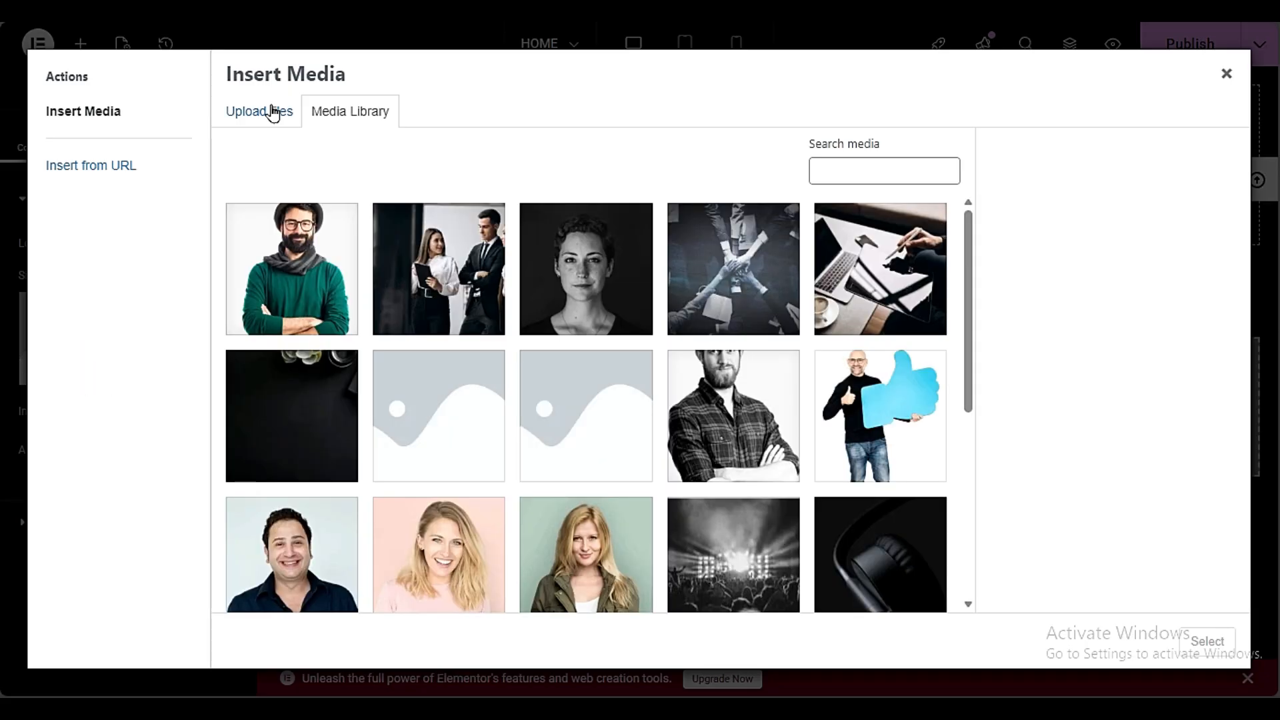
{"action": "scroll", "coordinate": [480, 387], "scroll_direction": "down", "scroll_amount": 6}
{"action": "scroll", "coordinate": [486, 404], "scroll_direction": "up", "scroll_amount": 6}
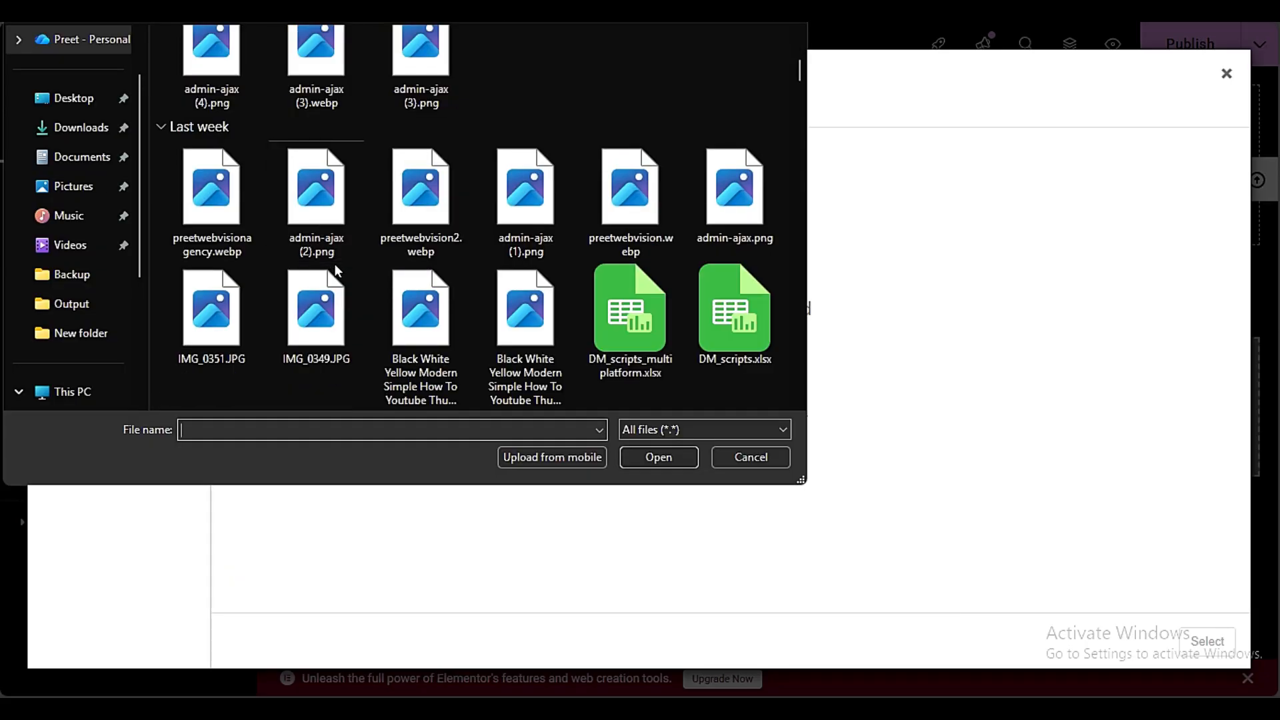
{"action": "scroll", "coordinate": [369, 306], "scroll_direction": "down", "scroll_amount": 15}
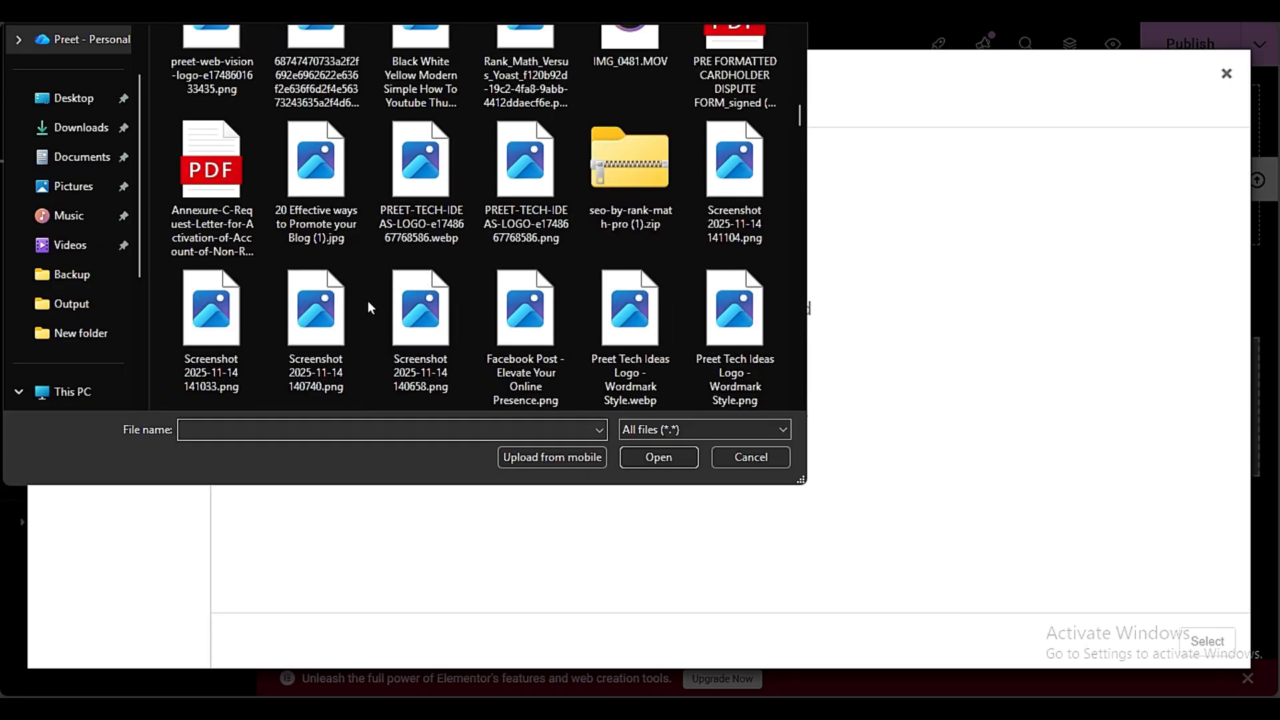
{"action": "scroll", "coordinate": [369, 305], "scroll_direction": "down", "scroll_amount": 3}
{"action": "scroll", "coordinate": [369, 305], "scroll_direction": "up", "scroll_amount": 1}
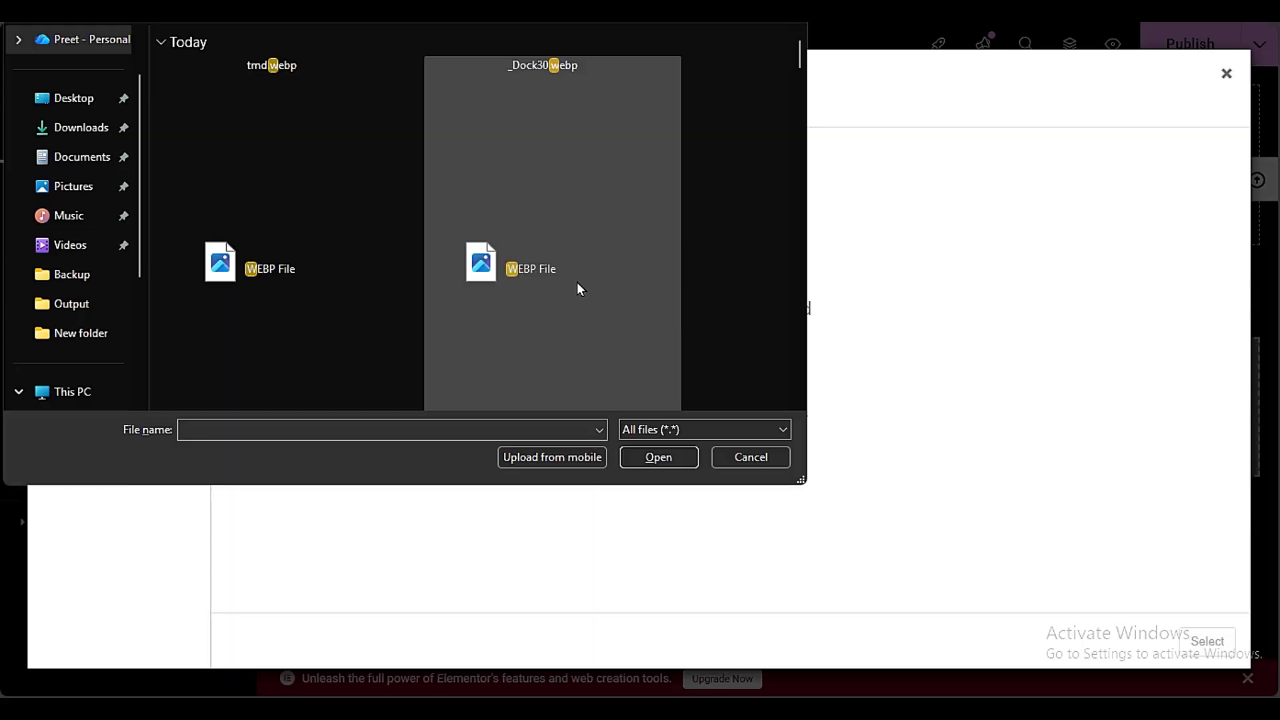
{"action": "key", "text": "BackSpace"}
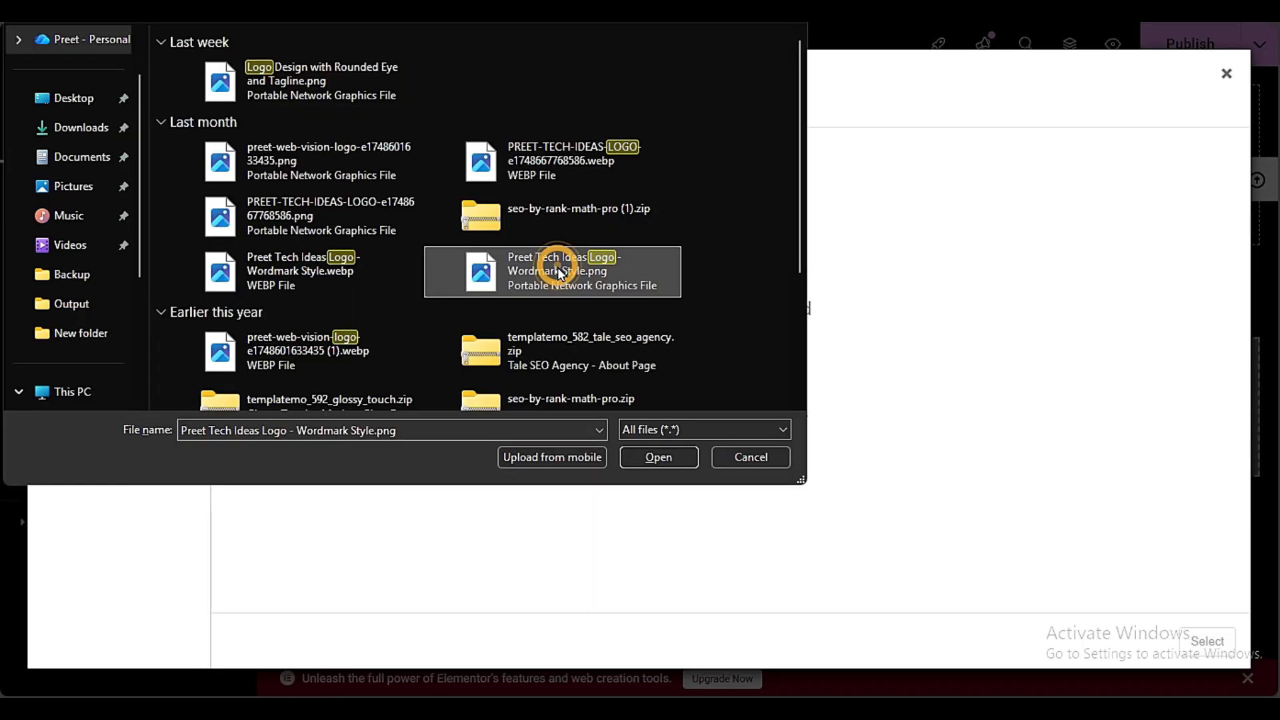
{"action": "left_click", "coordinate": [660, 454]}
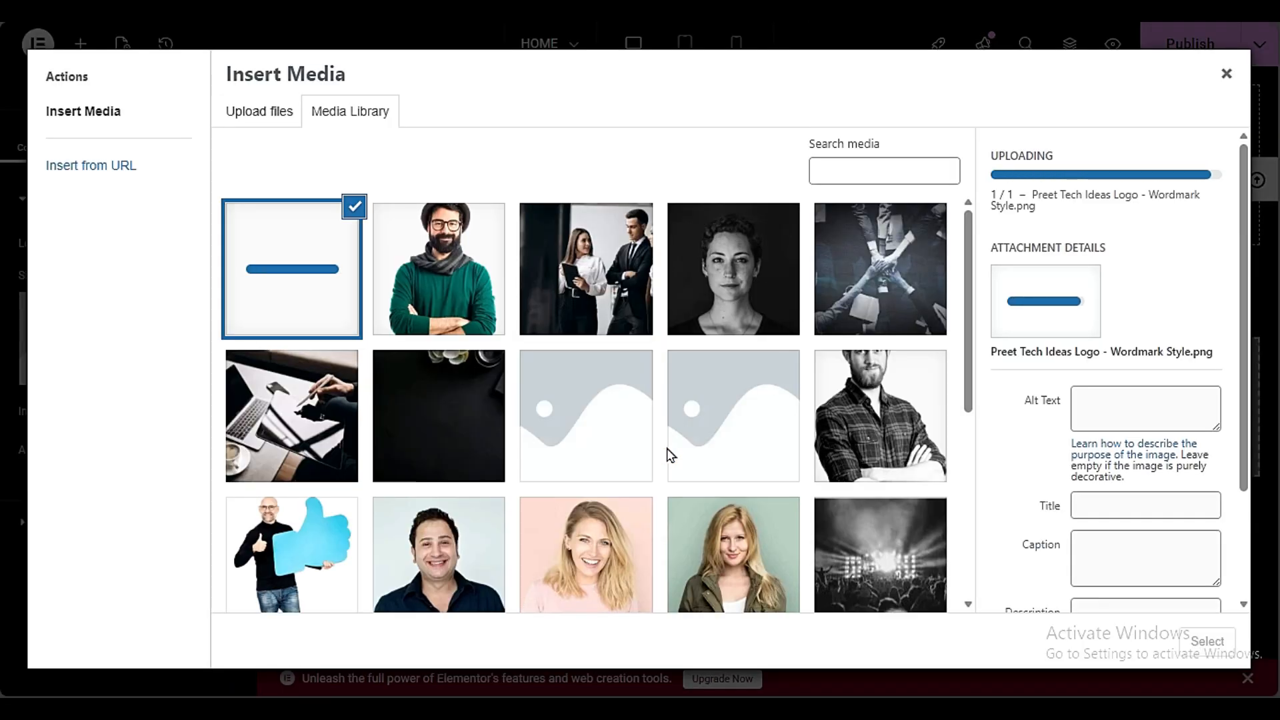
{"action": "left_click", "coordinate": [1207, 641]}
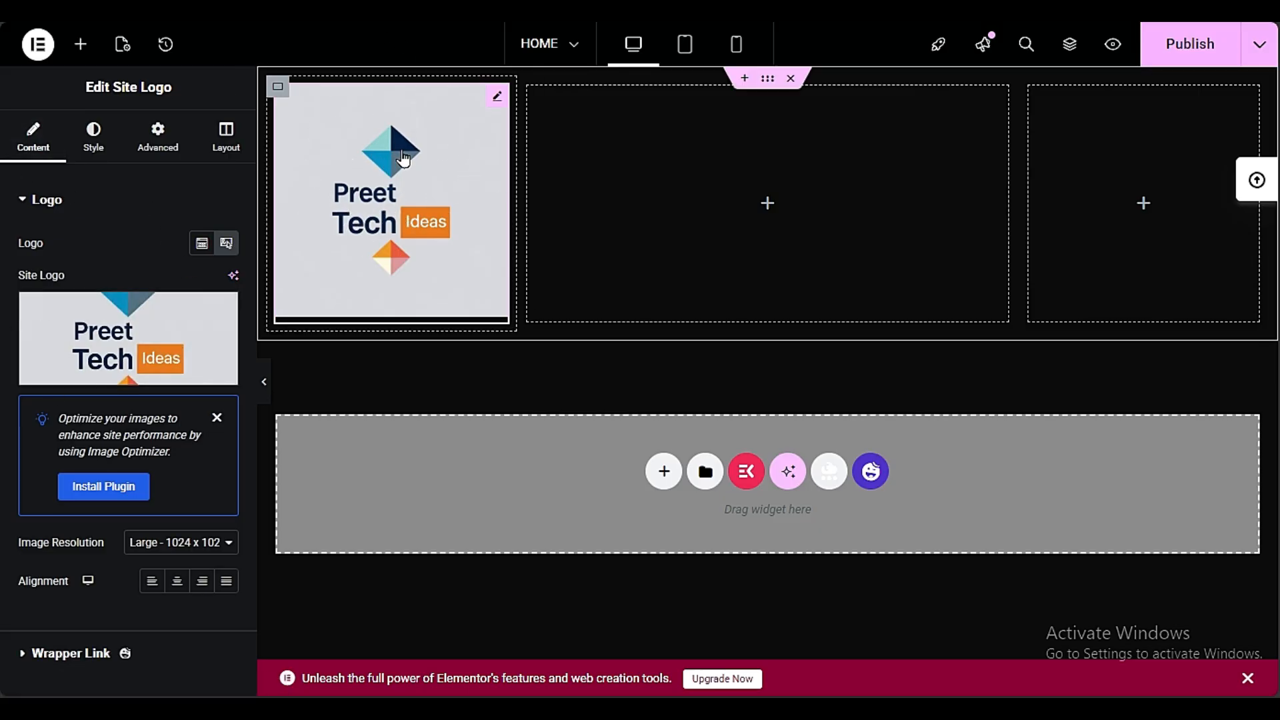
Set the site logo's size to 90 px in its style settings
{"action": "left_click", "coordinate": [87, 158]}
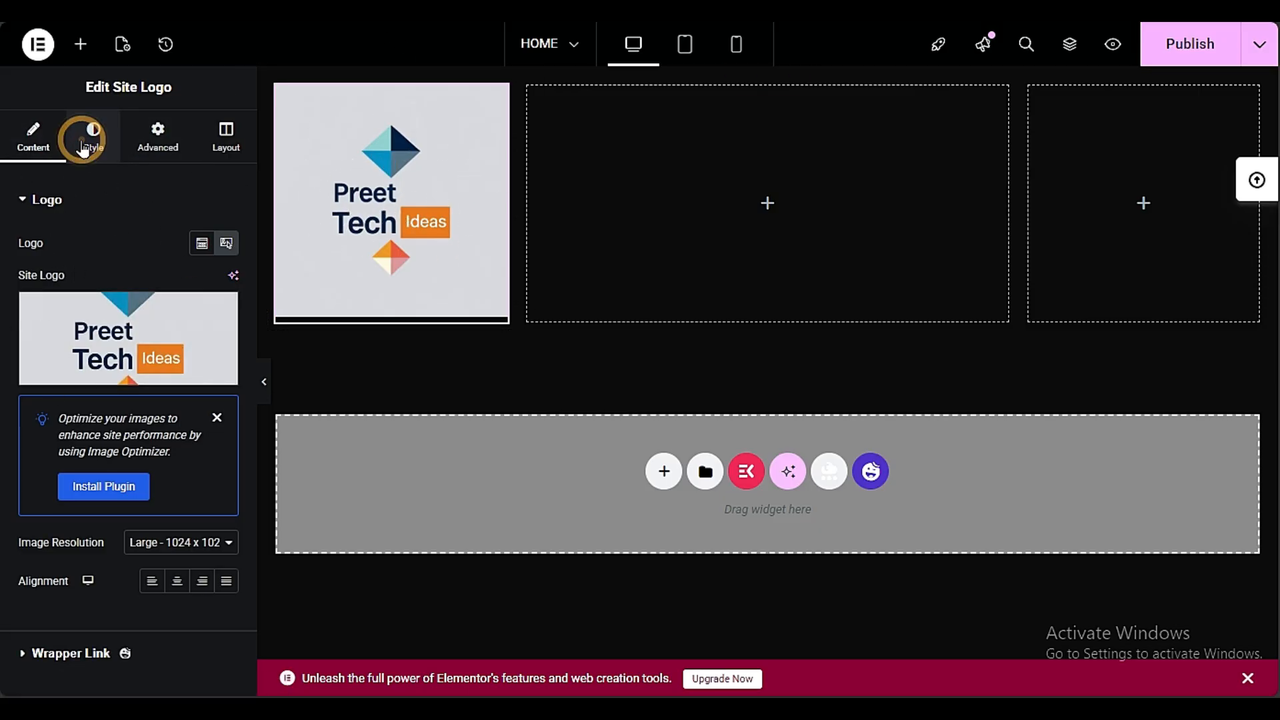
{"action": "left_click_drag", "start_coordinate": [19, 266], "coordinate": [33, 265]}
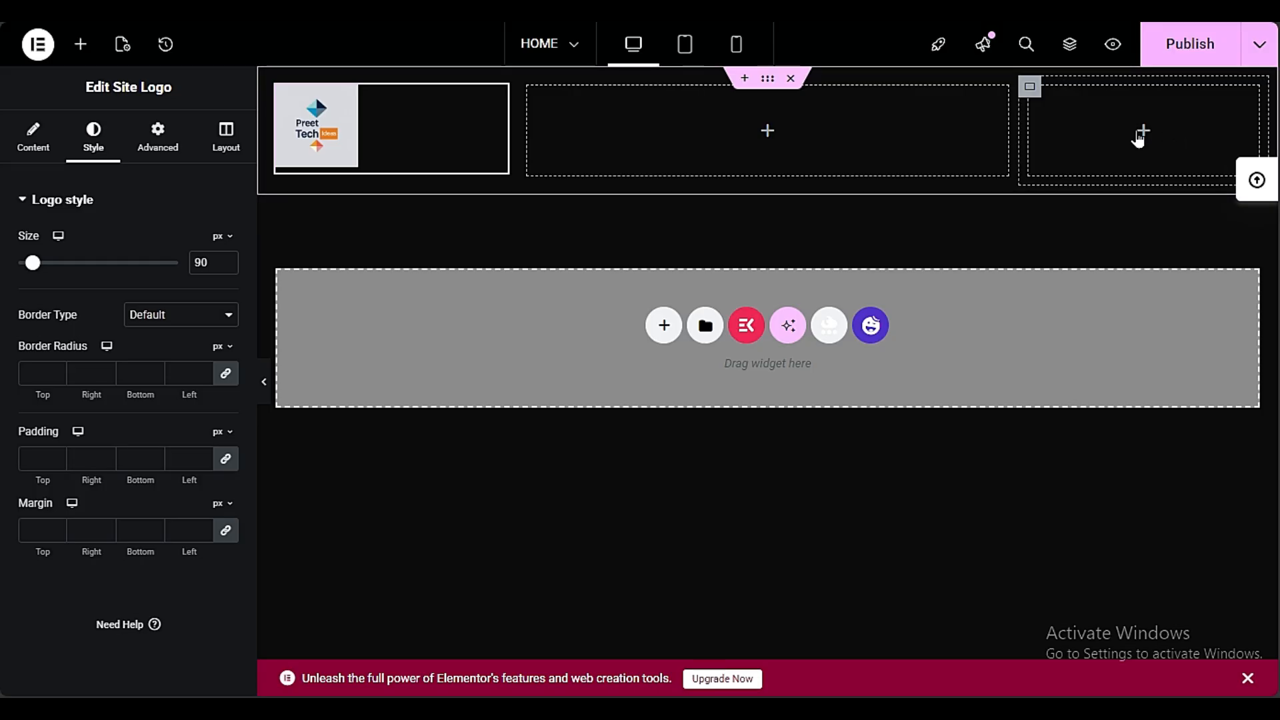
Find the button widgets and place the Essential Addons Creative Button in the header container's third column
{"action": "left_click", "coordinate": [81, 44]}
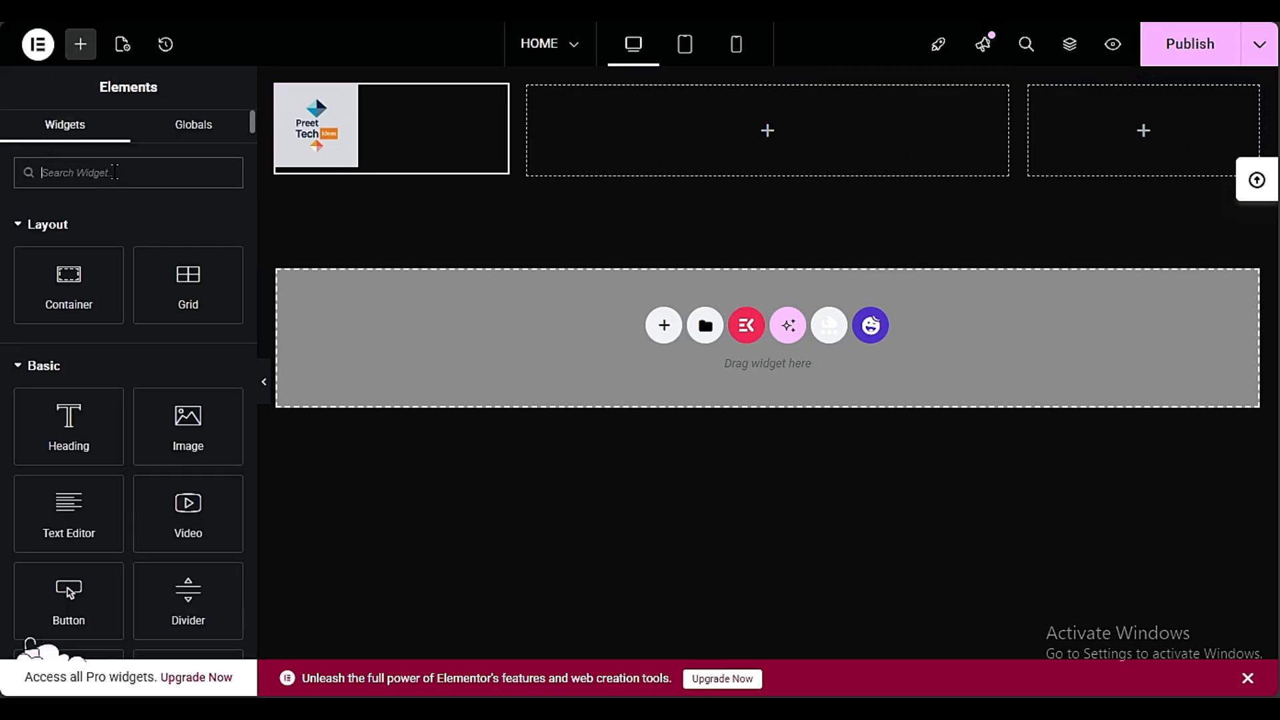
{"action": "type", "text": "BUTT"}
{"action": "scroll", "coordinate": [4, 433], "scroll_direction": "down", "scroll_amount": 3}
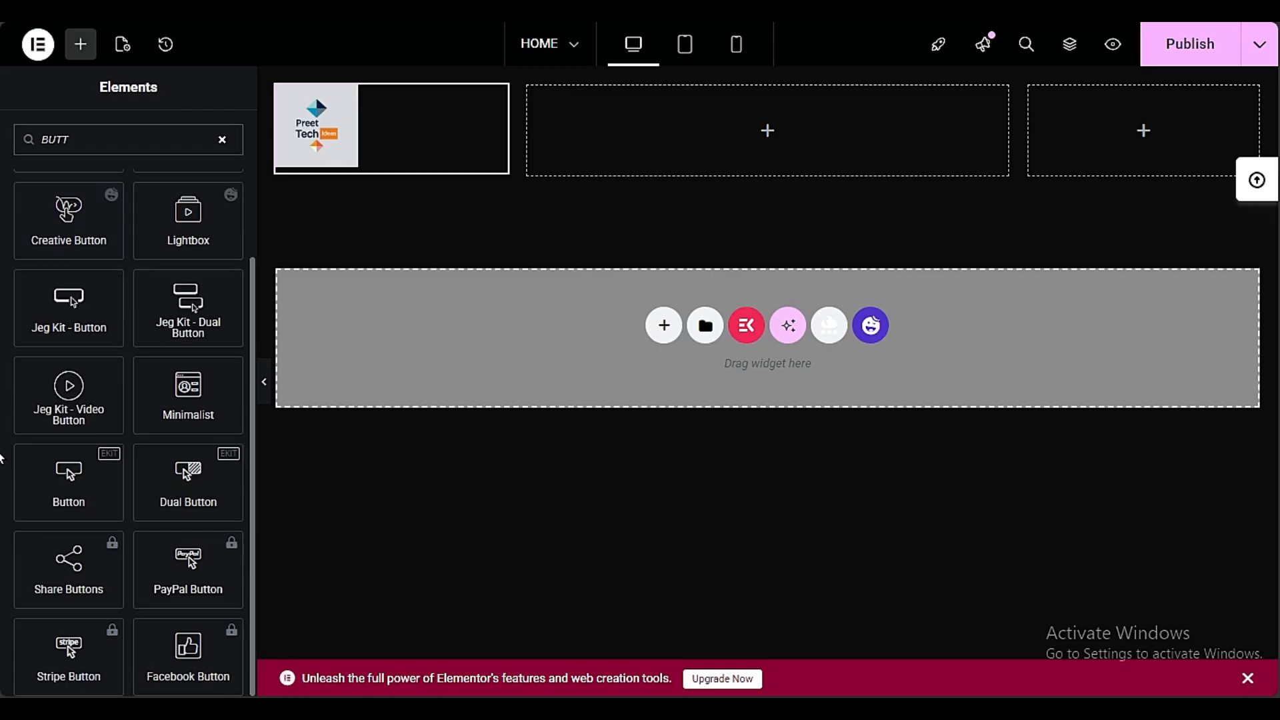
{"action": "scroll", "coordinate": [70, 467], "scroll_direction": "up", "scroll_amount": 3}
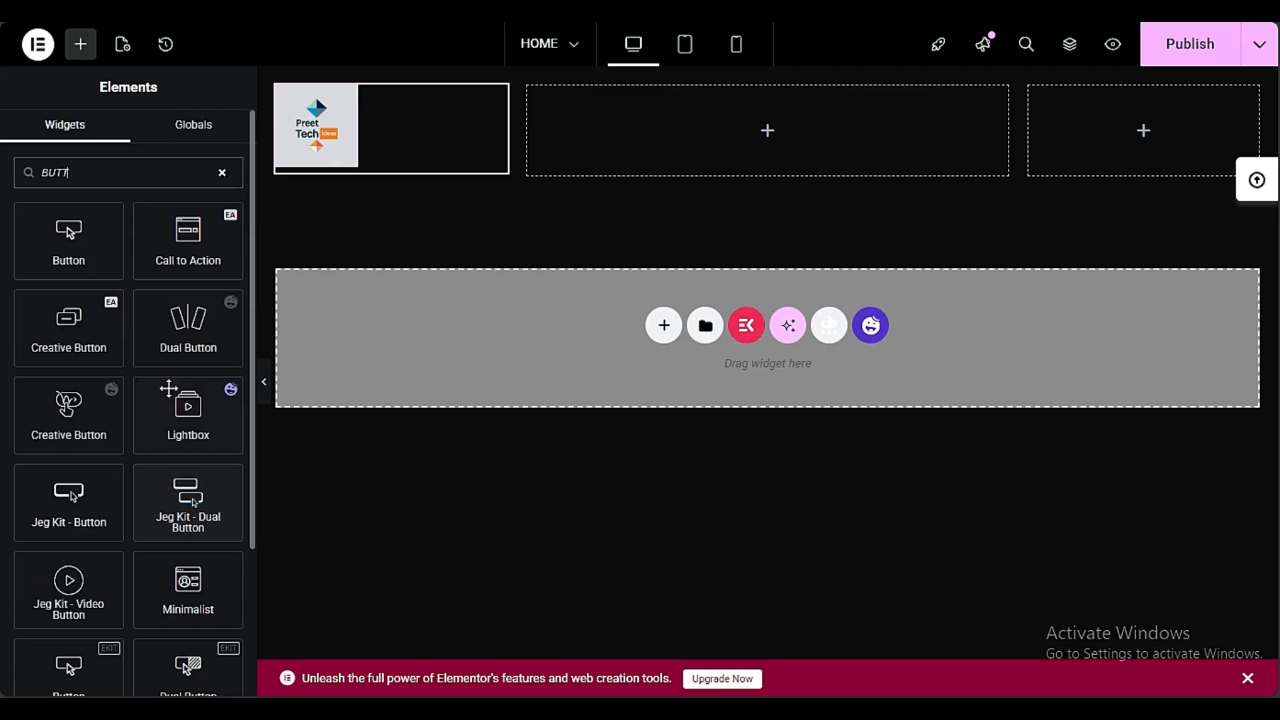
{"action": "left_click_drag", "start_coordinate": [68, 327], "coordinate": [1110, 137]}
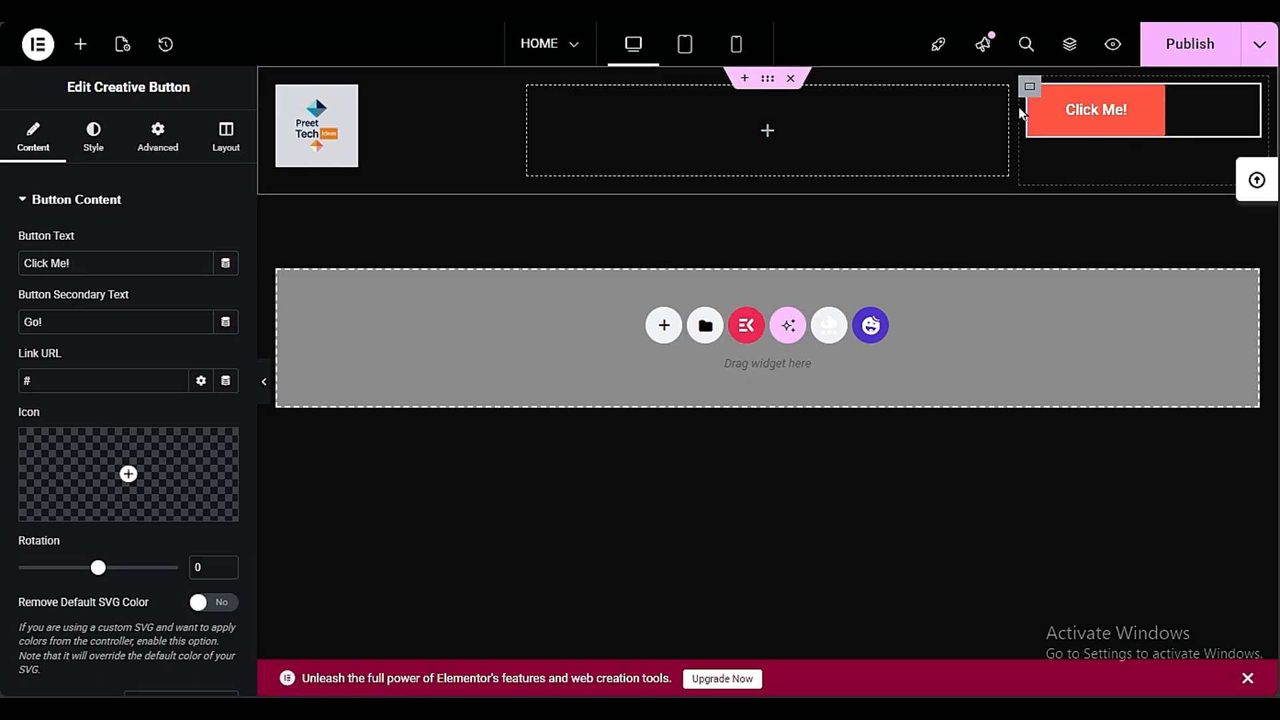
Set the button column's Justify Content to Center and Align Items to End, and publish the page
{"action": "left_click", "coordinate": [1031, 87]}
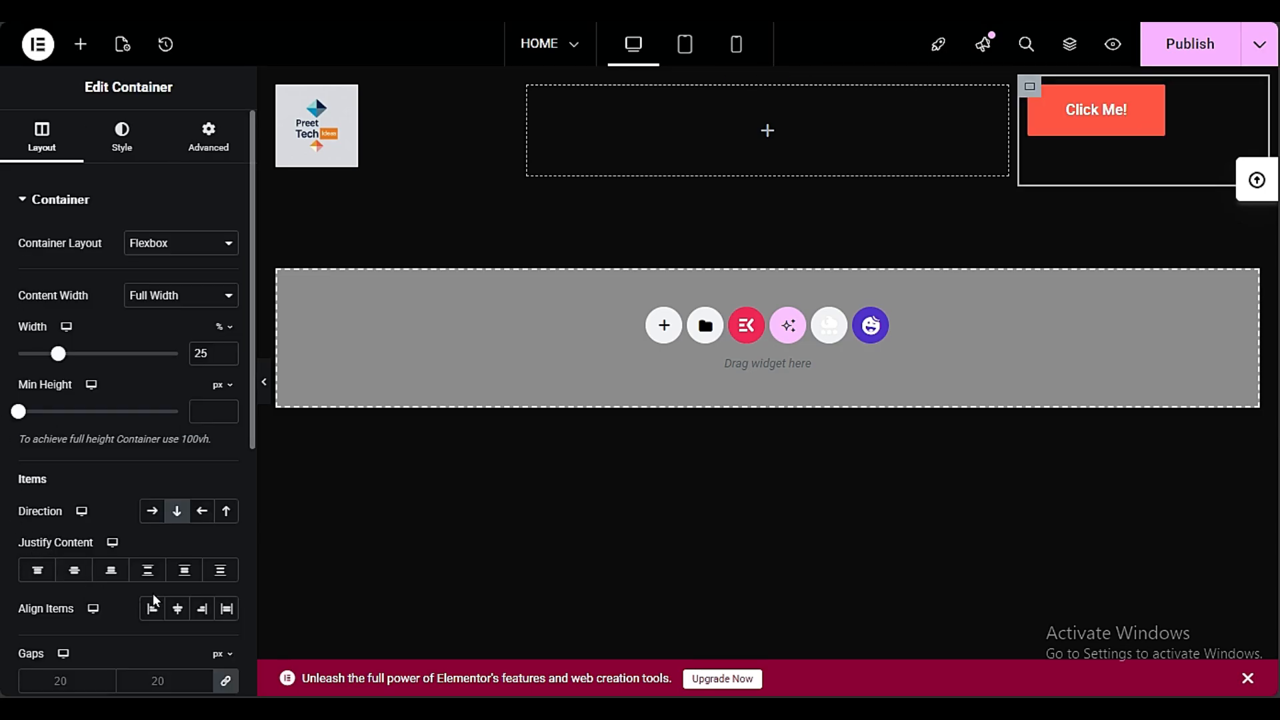
{"action": "left_click", "coordinate": [177, 607]}
{"action": "left_click", "coordinate": [66, 575]}
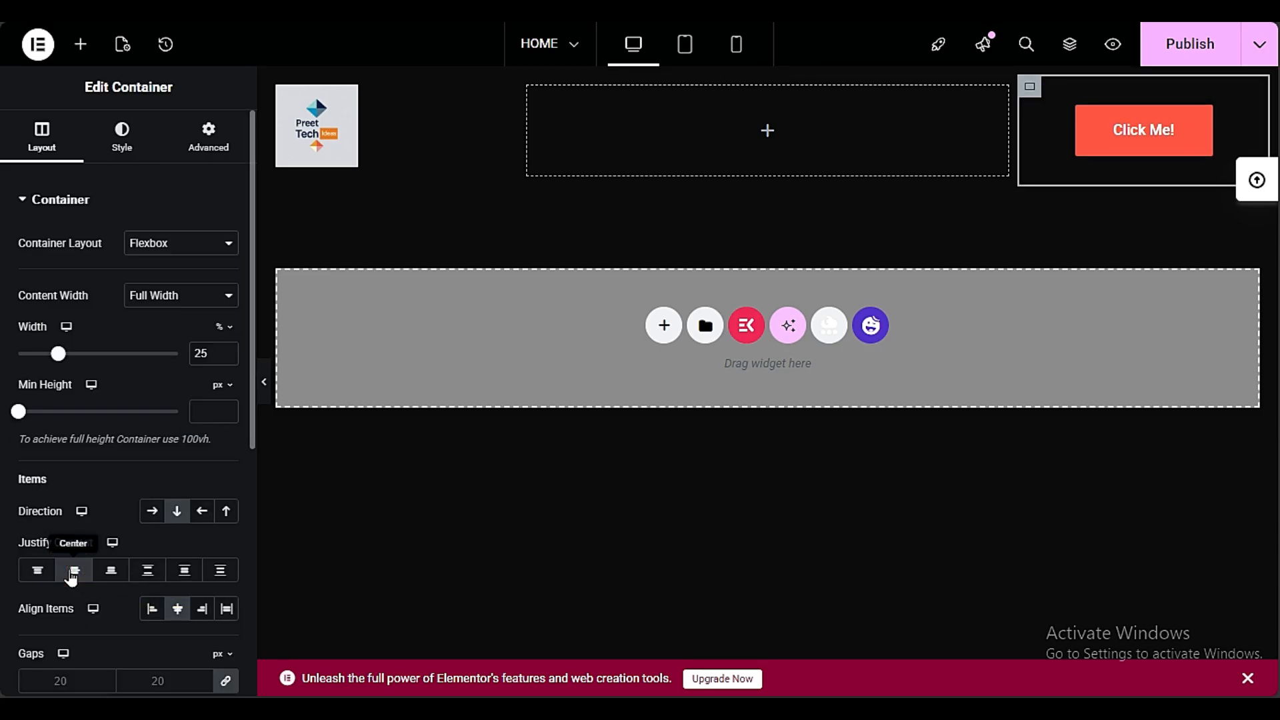
{"action": "left_click", "coordinate": [202, 608]}
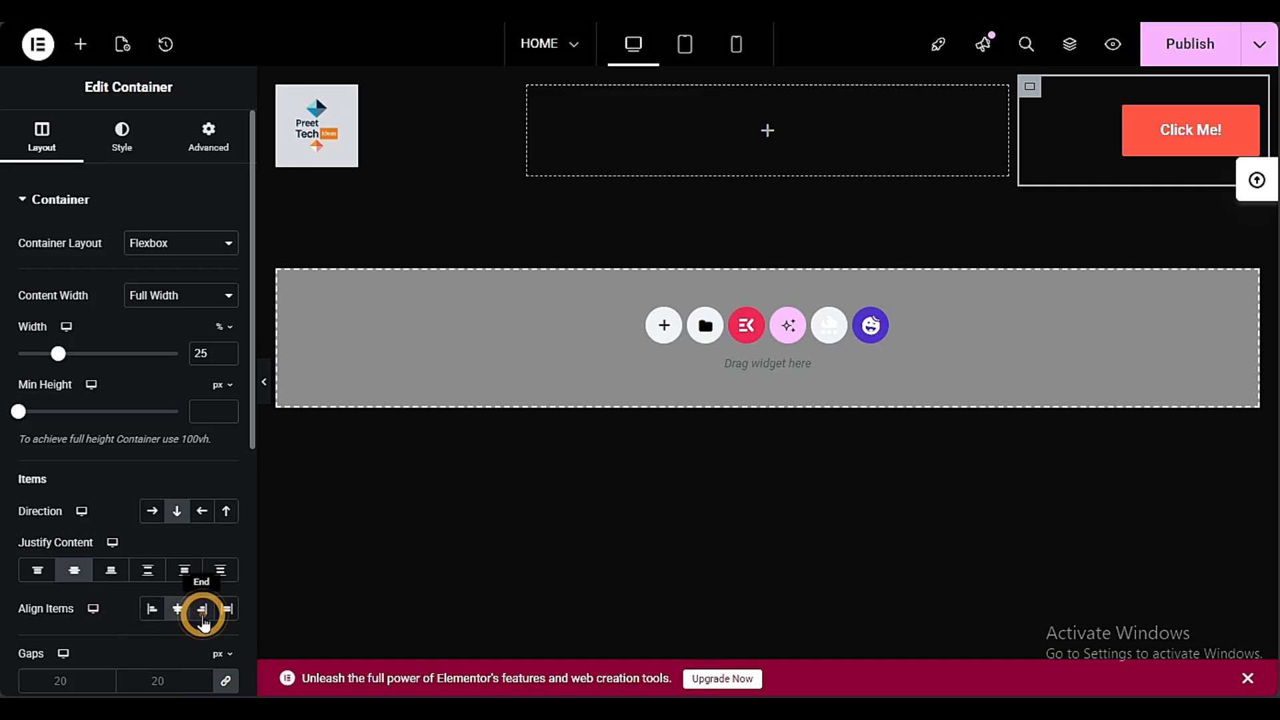
{"action": "left_click", "coordinate": [12, 386]}
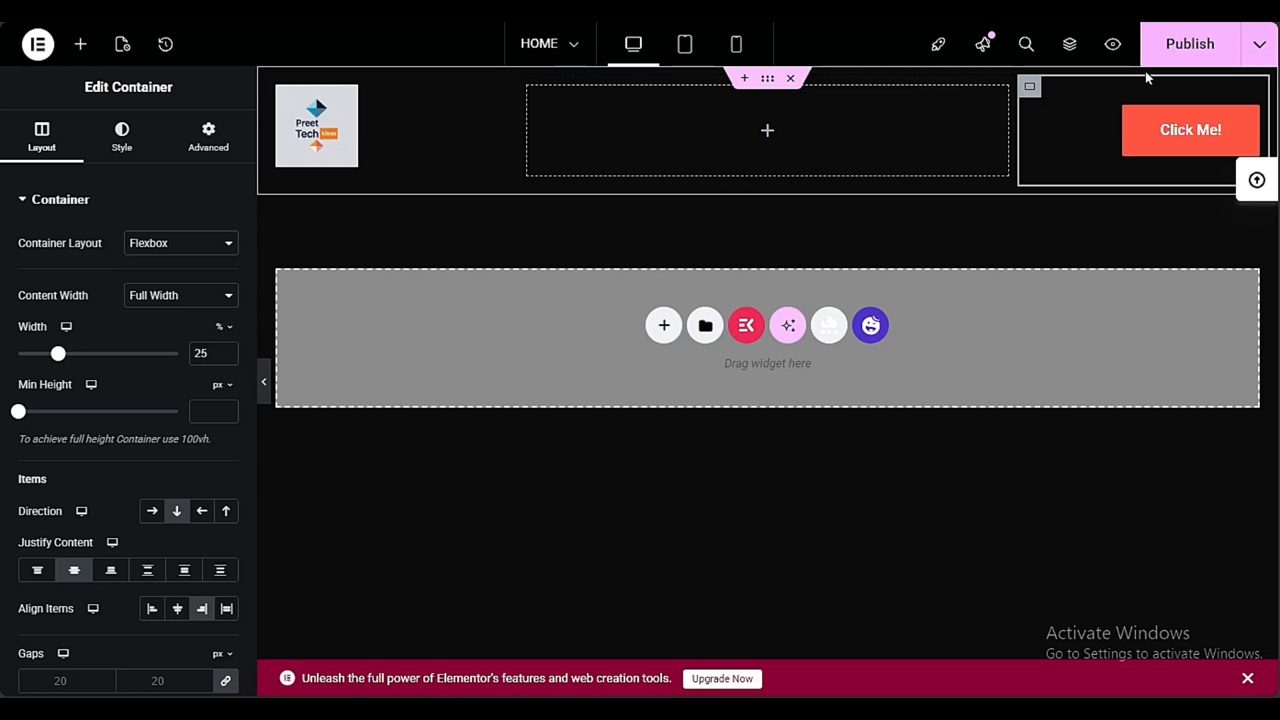
{"action": "left_click", "coordinate": [1180, 41]}
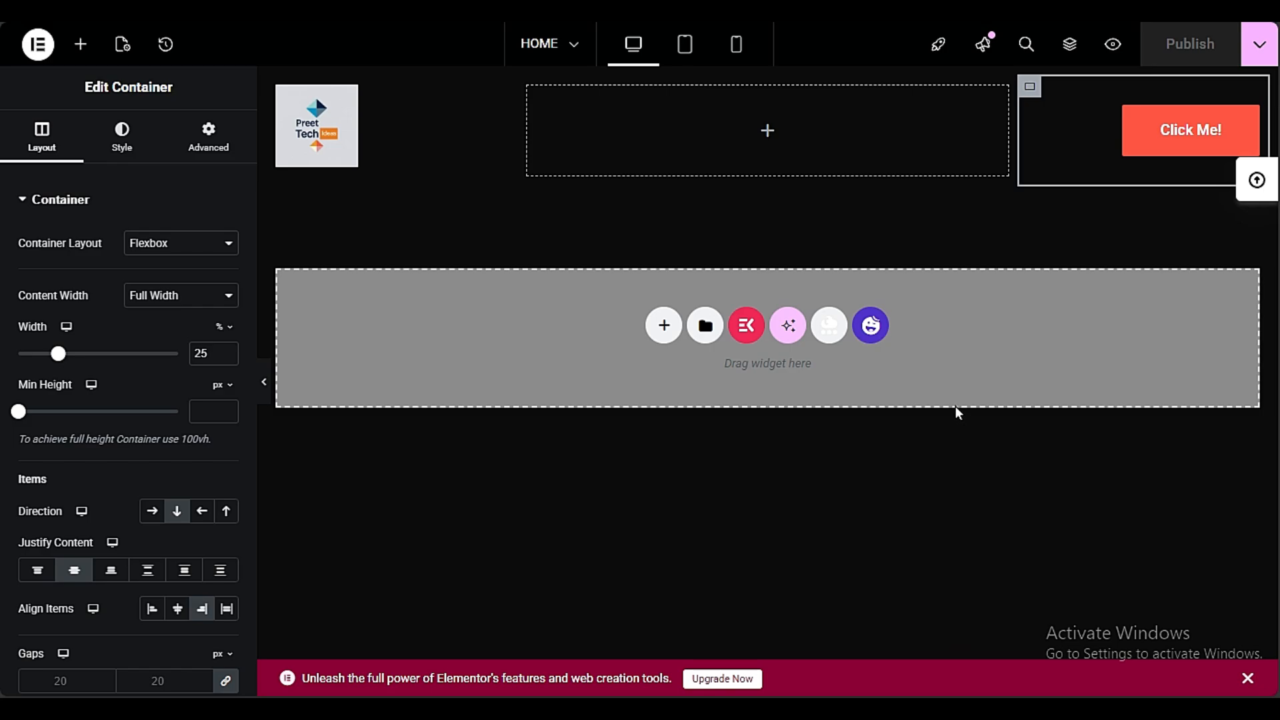
{"action": "left_click", "coordinate": [662, 321]}
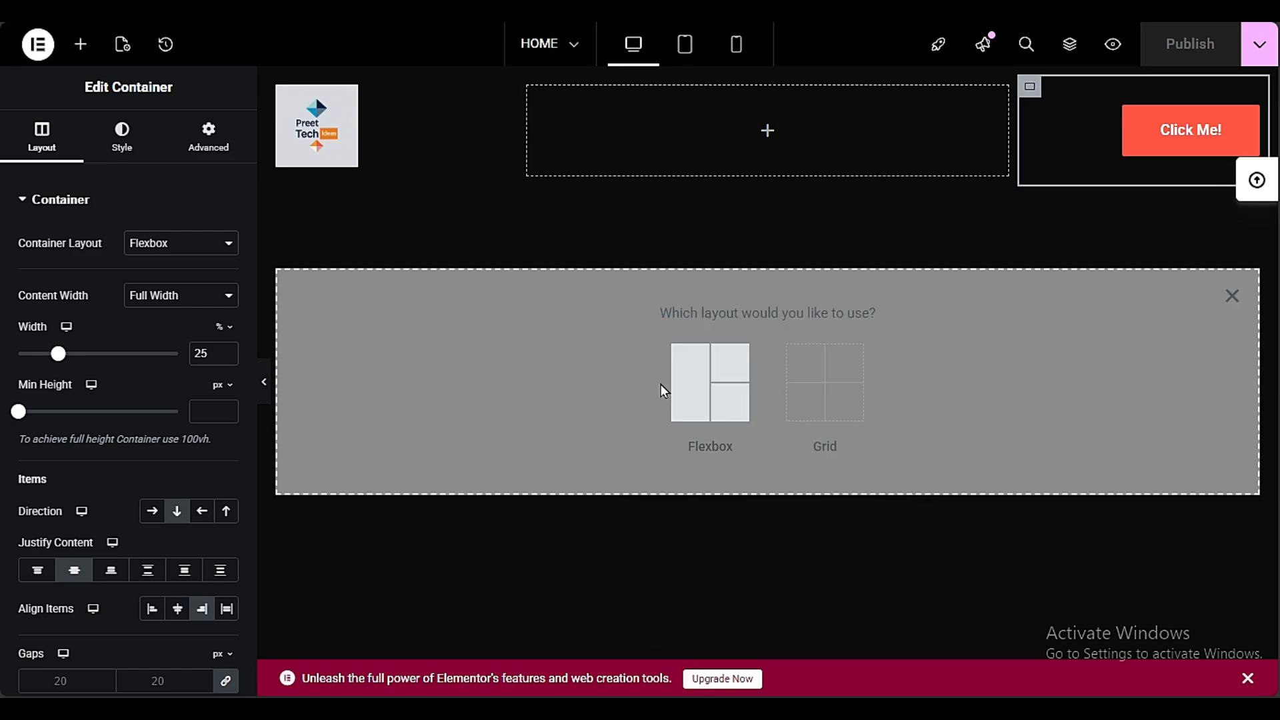
{"action": "left_click", "coordinate": [686, 393]}
{"action": "left_click", "coordinate": [712, 397]}
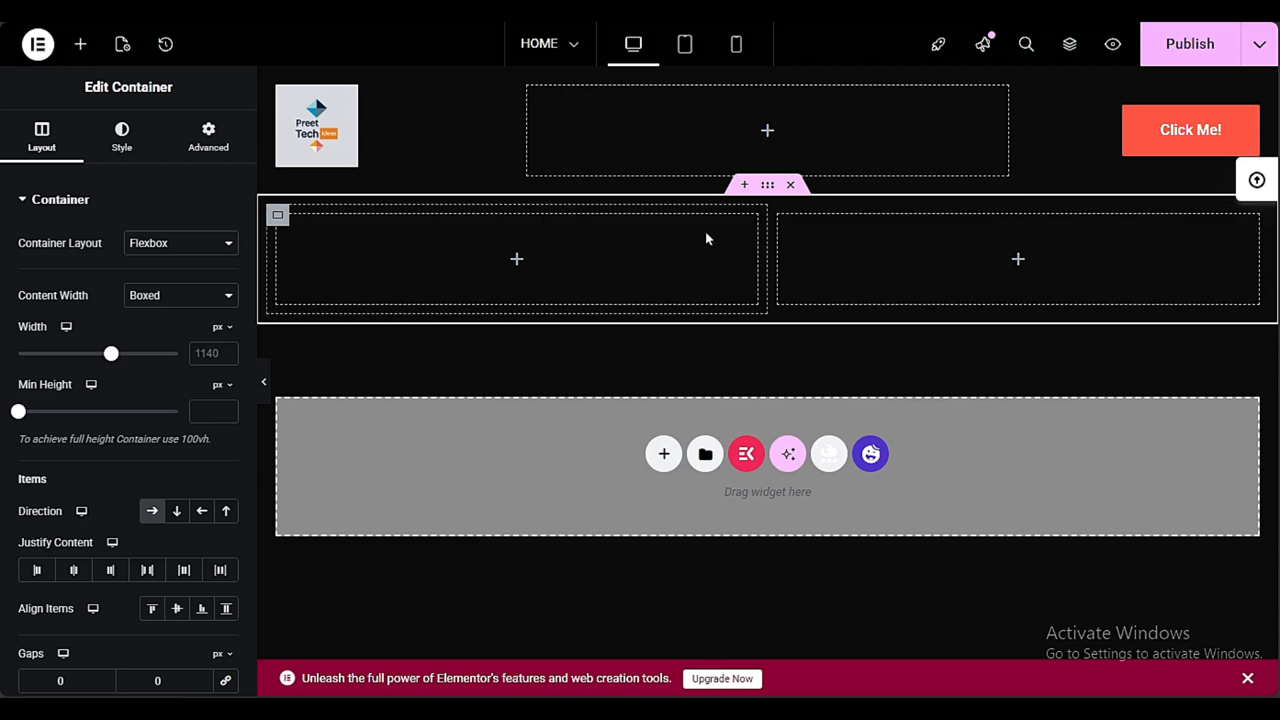
{"action": "left_click", "coordinate": [791, 186]}
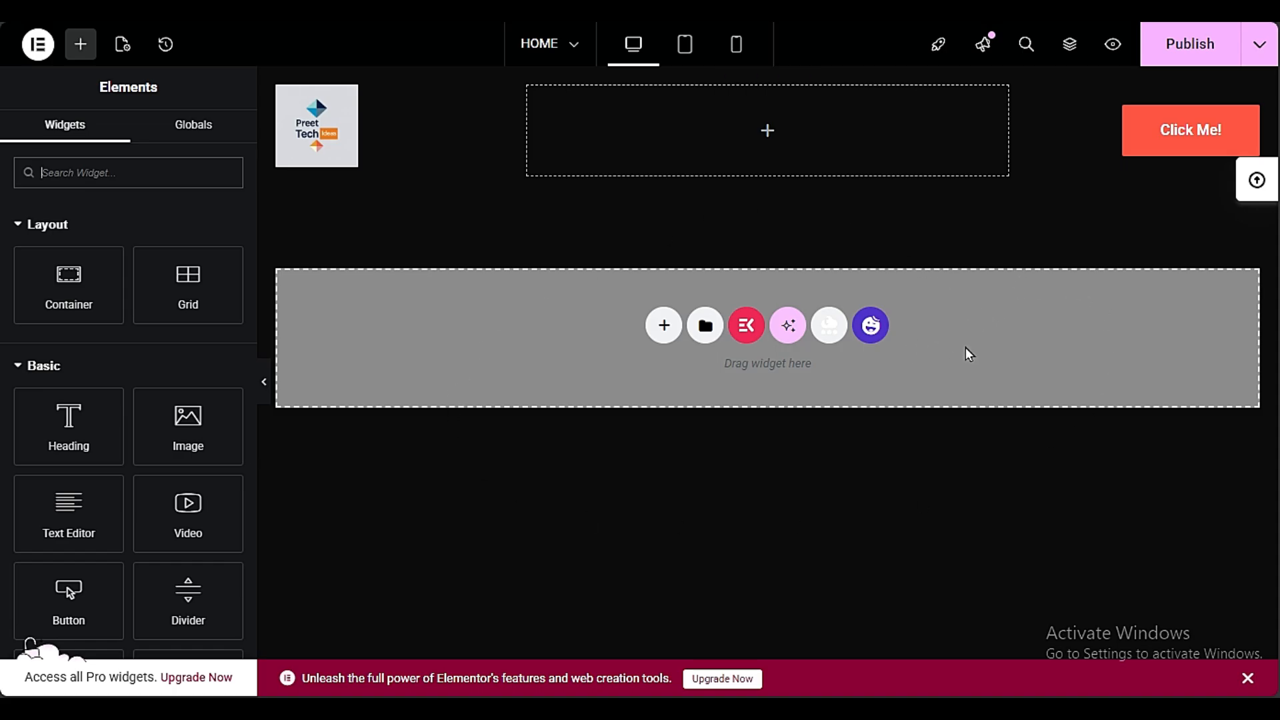
Browse the HappyAddons template blocks and insert the dark "There are no secrets to success" quote block below the header
{"action": "left_click", "coordinate": [871, 325]}
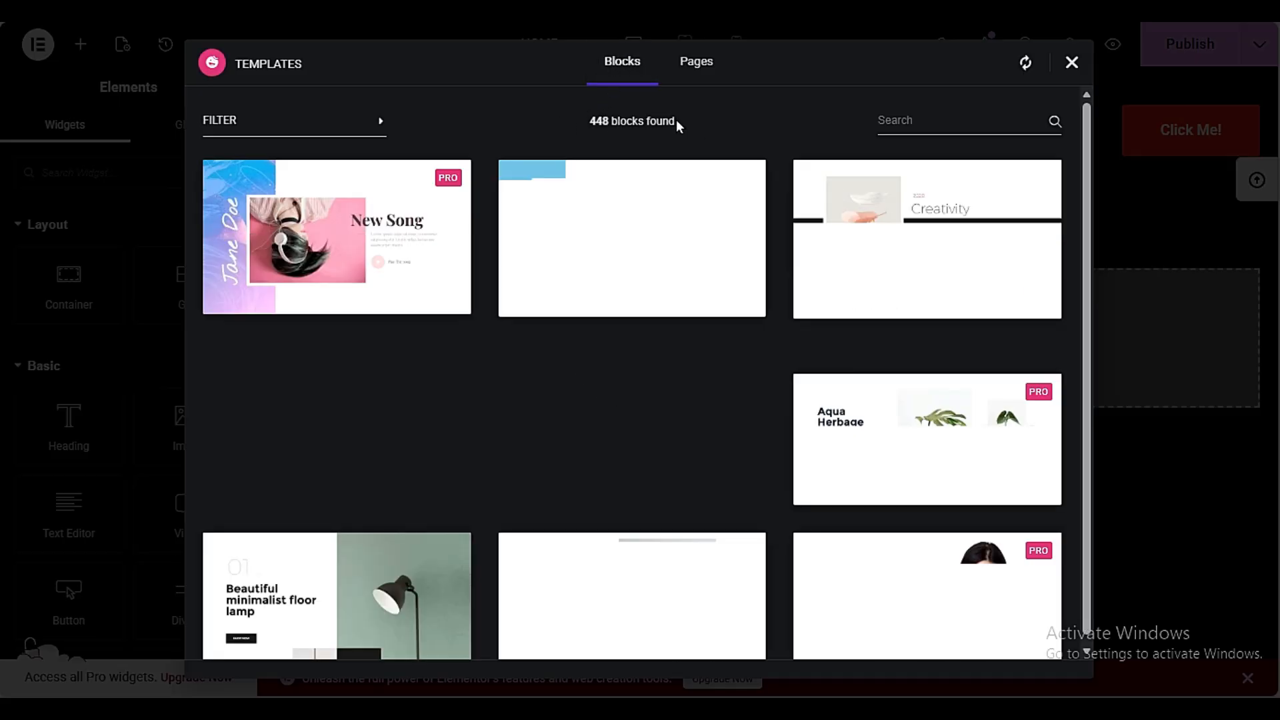
{"action": "scroll", "coordinate": [589, 388], "scroll_direction": "down", "scroll_amount": 10}
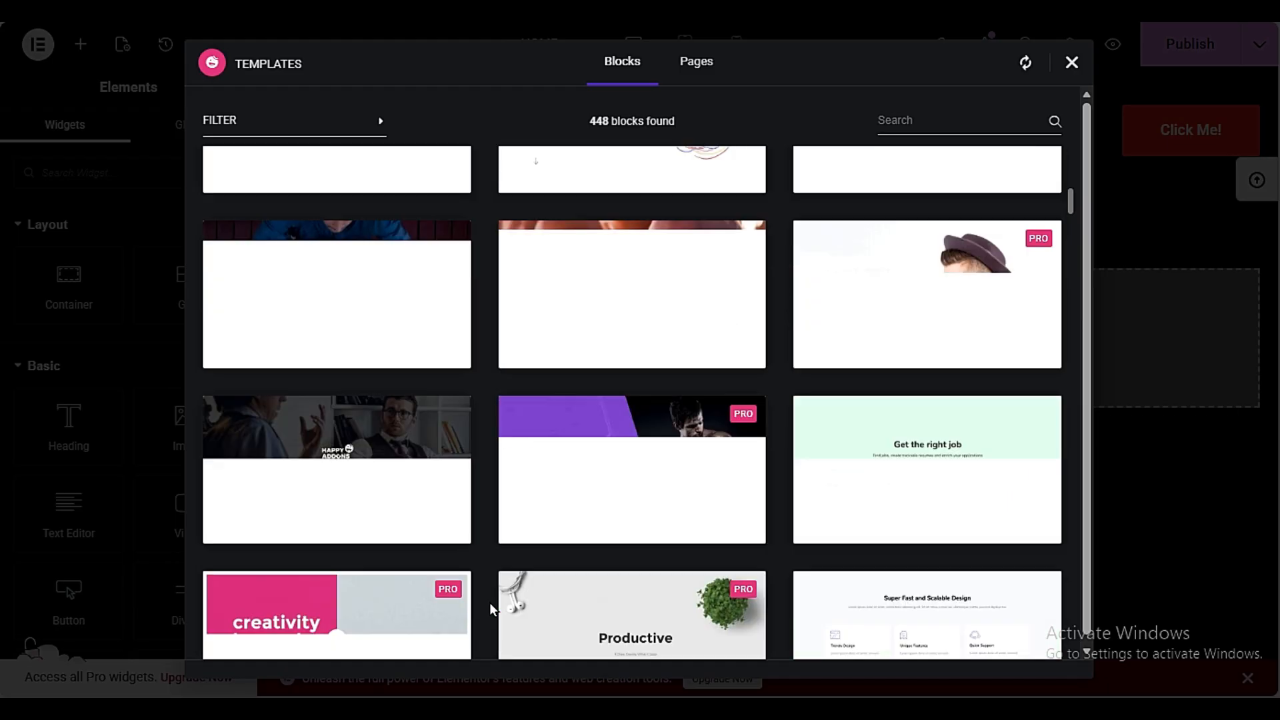
{"action": "scroll", "coordinate": [486, 603], "scroll_direction": "down", "scroll_amount": 3}
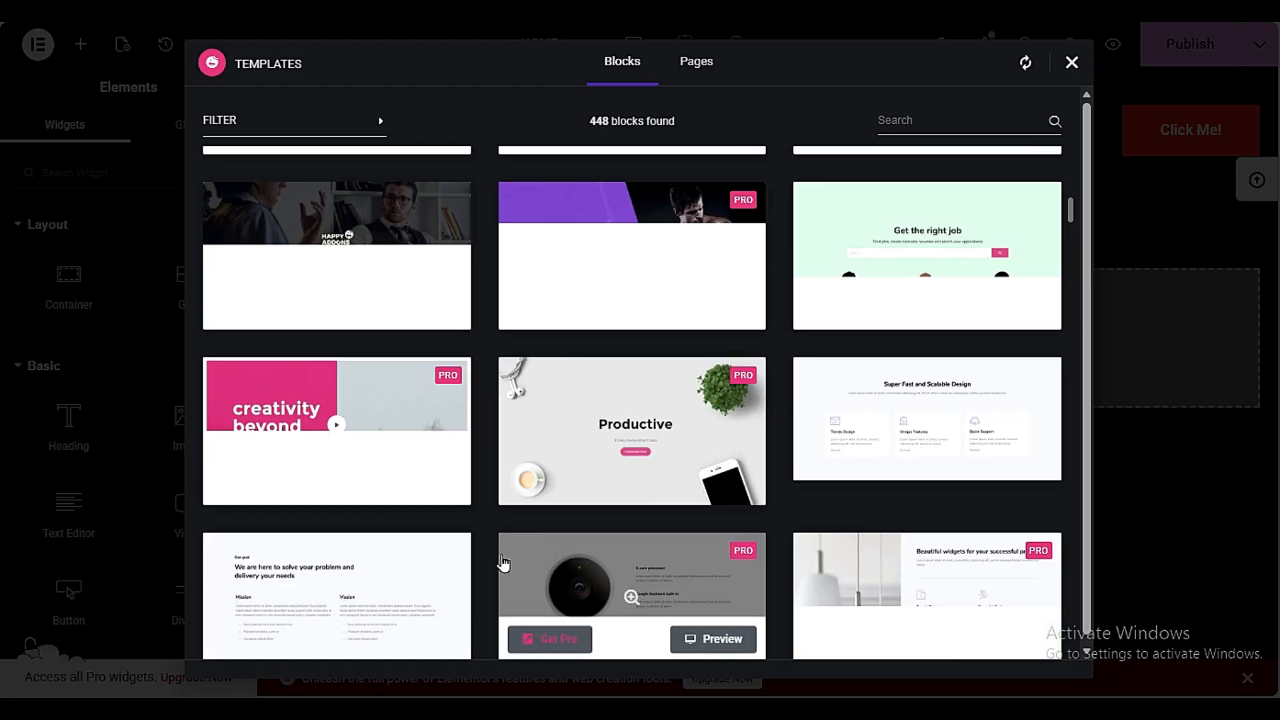
{"action": "mouse_move", "coordinate": [466, 605]}
{"action": "scroll", "coordinate": [490, 595], "scroll_direction": "down", "scroll_amount": 8}
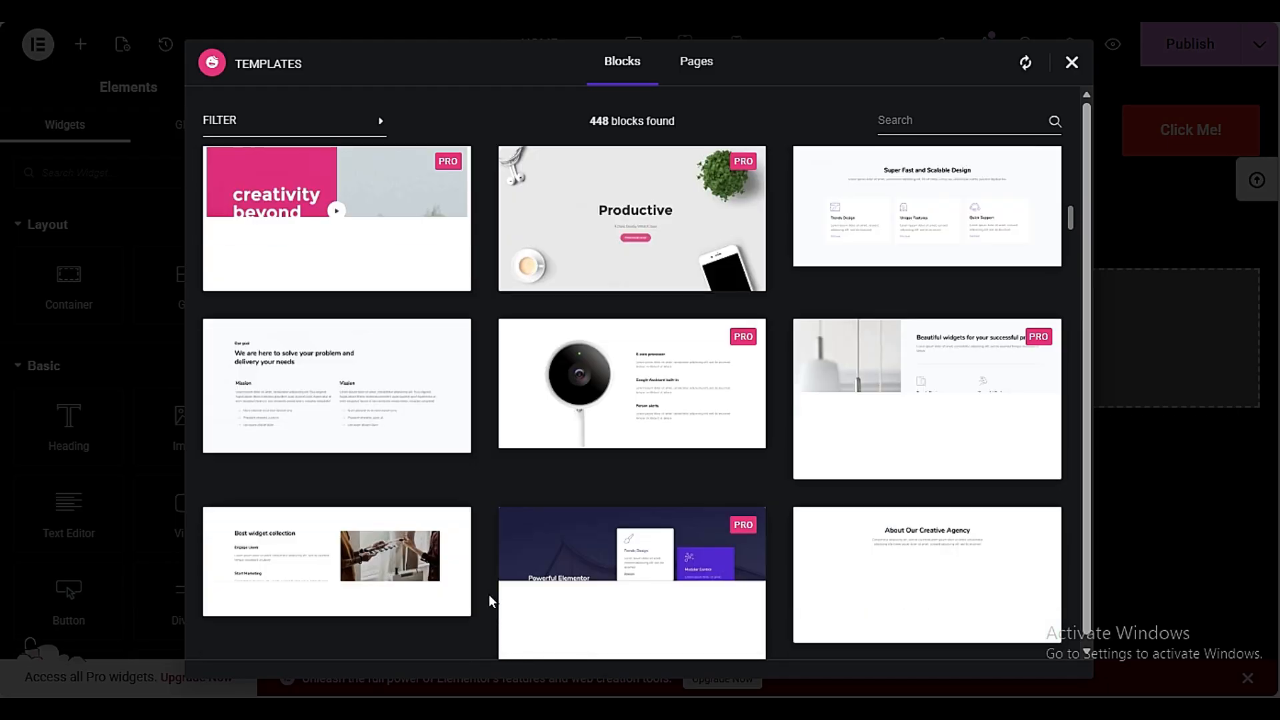
{"action": "scroll", "coordinate": [486, 598], "scroll_direction": "down", "scroll_amount": 3}
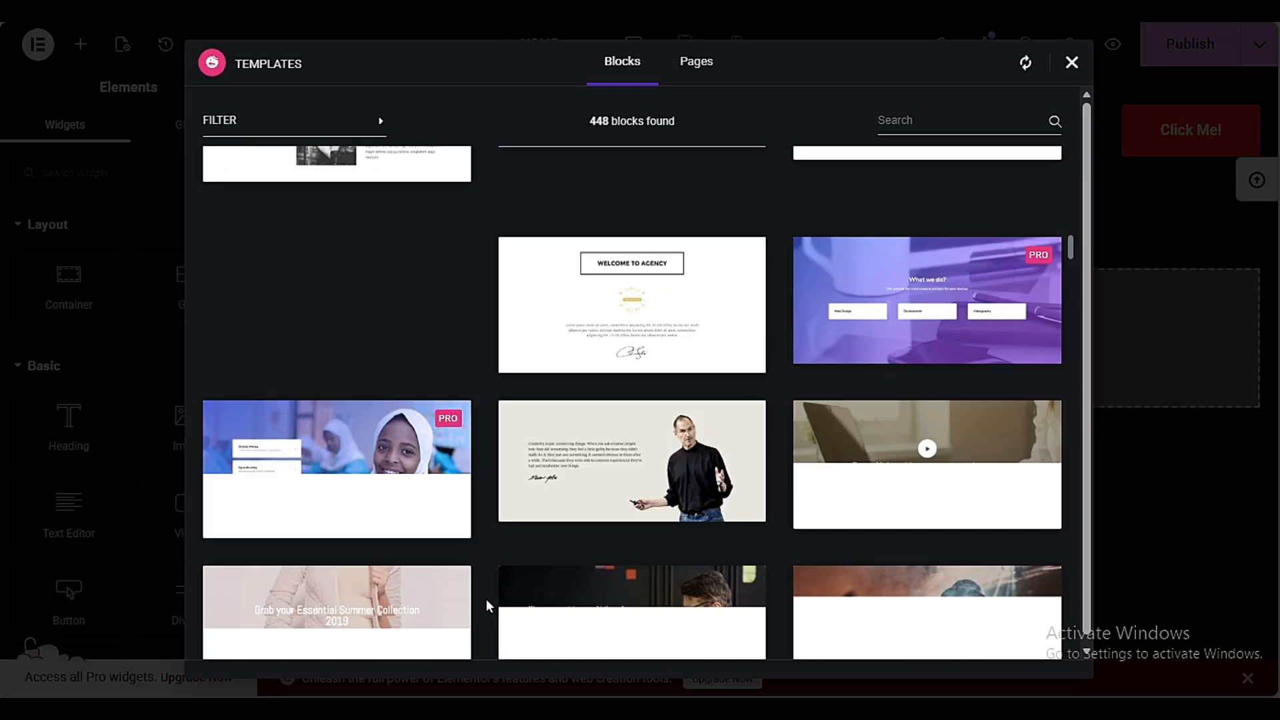
{"action": "scroll", "coordinate": [486, 599], "scroll_direction": "down", "scroll_amount": 3}
{"action": "scroll", "coordinate": [486, 598], "scroll_direction": "up", "scroll_amount": 3}
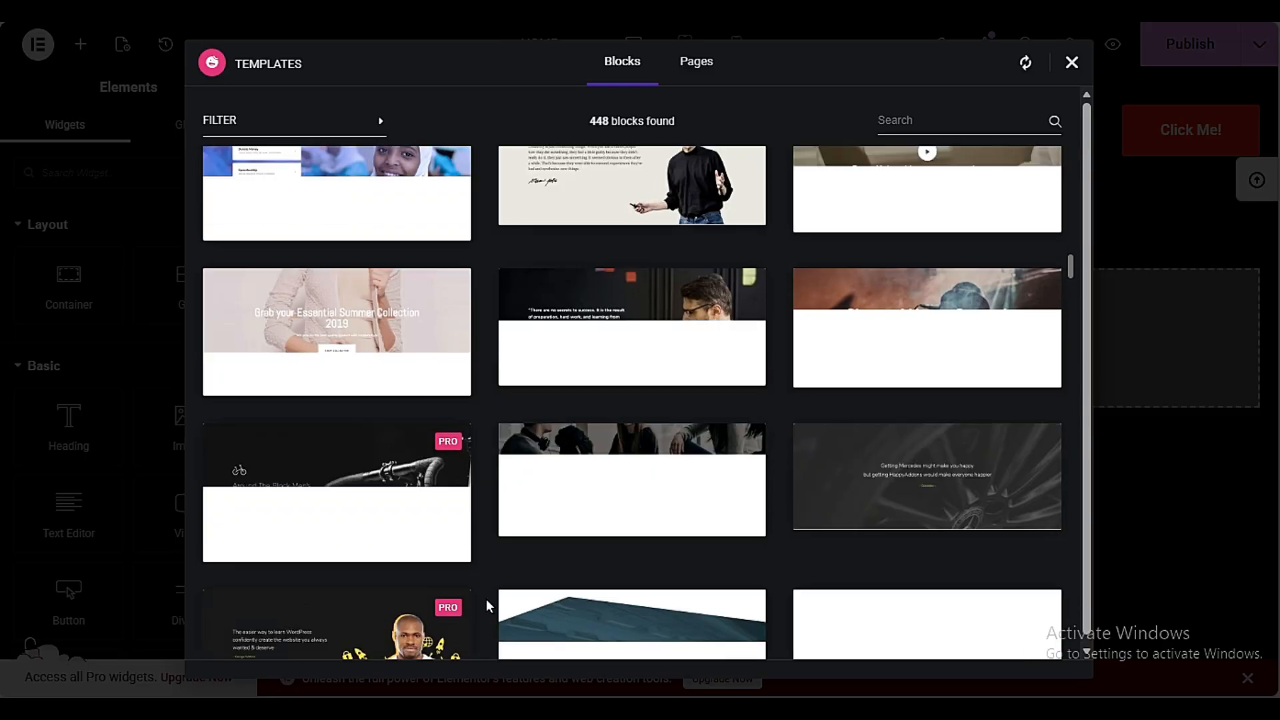
{"action": "mouse_move", "coordinate": [980, 358]}
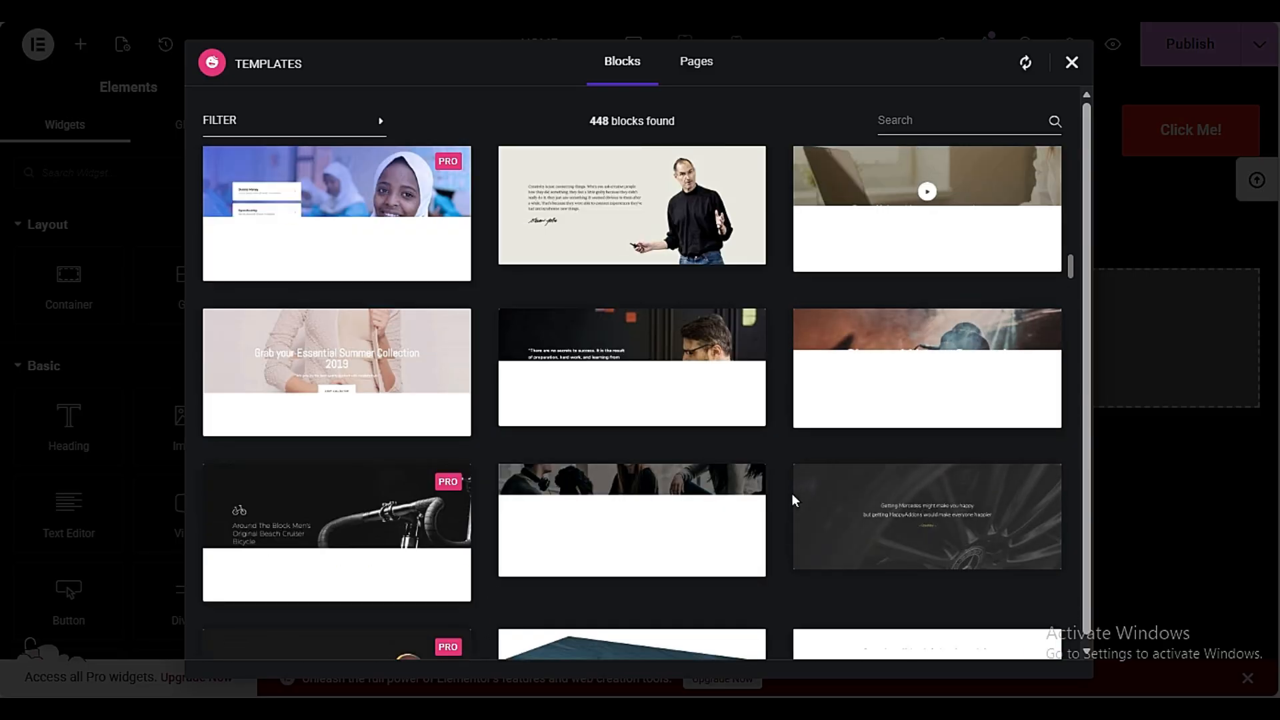
{"action": "scroll", "coordinate": [490, 499], "scroll_direction": "down", "scroll_amount": 5}
{"action": "scroll", "coordinate": [491, 501], "scroll_direction": "down", "scroll_amount": 3}
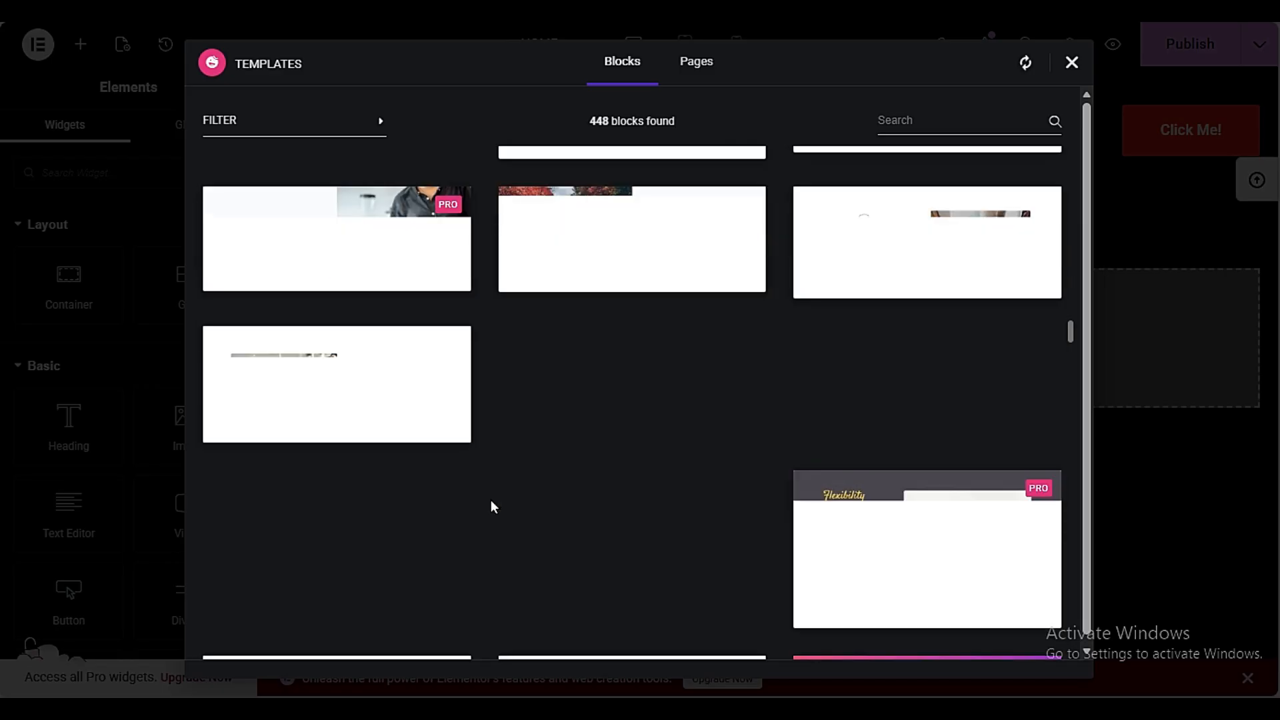
{"action": "scroll", "coordinate": [491, 501], "scroll_direction": "down", "scroll_amount": 5}
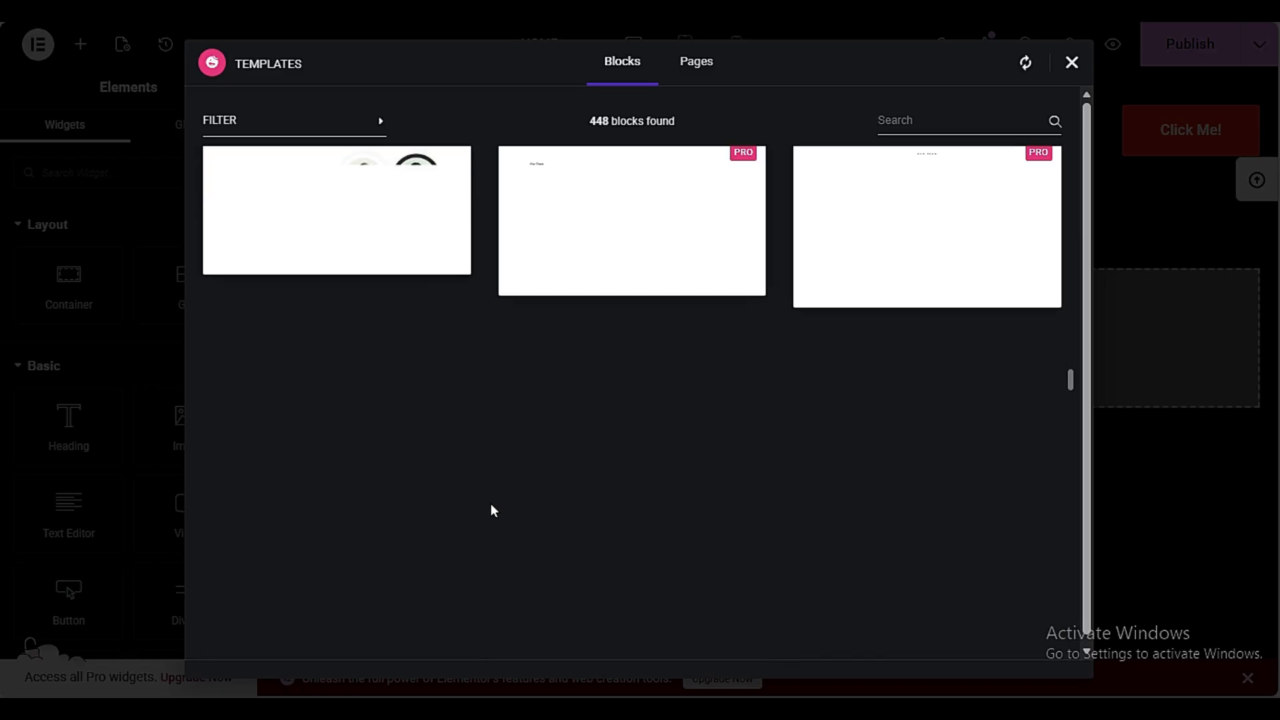
{"action": "scroll", "coordinate": [491, 503], "scroll_direction": "up", "scroll_amount": 4}
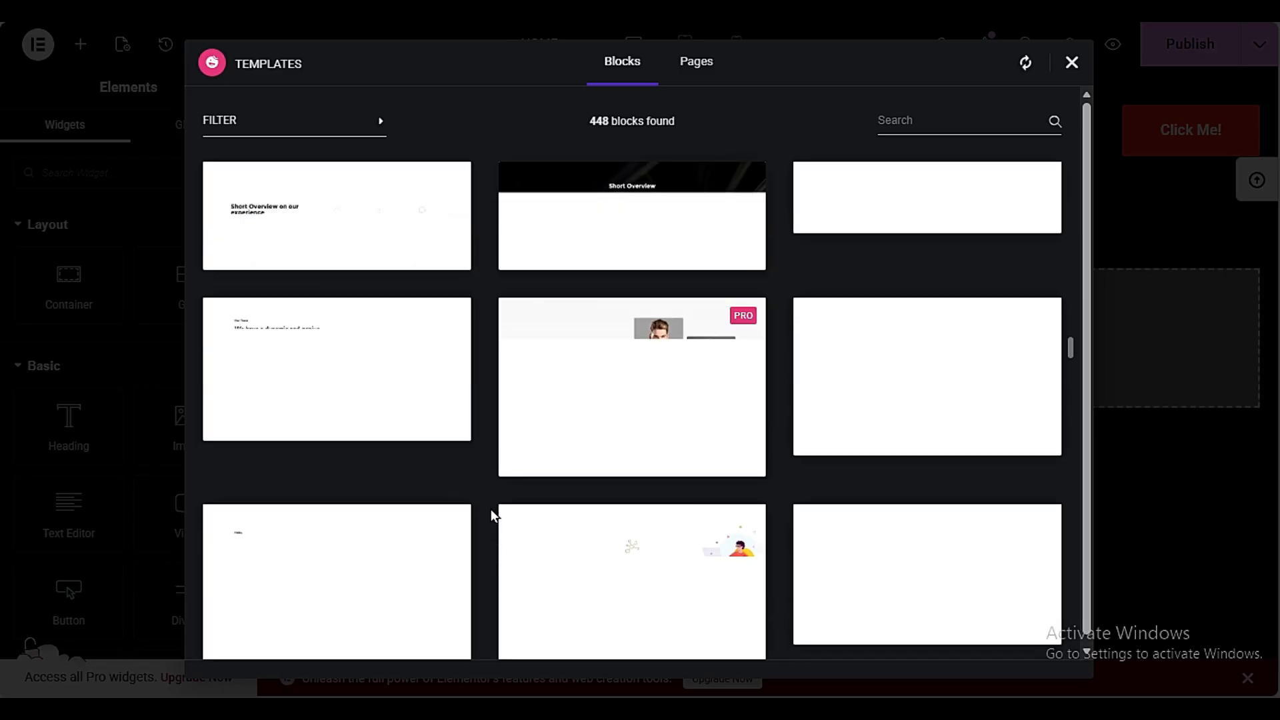
{"action": "scroll", "coordinate": [703, 294], "scroll_direction": "up", "scroll_amount": 6}
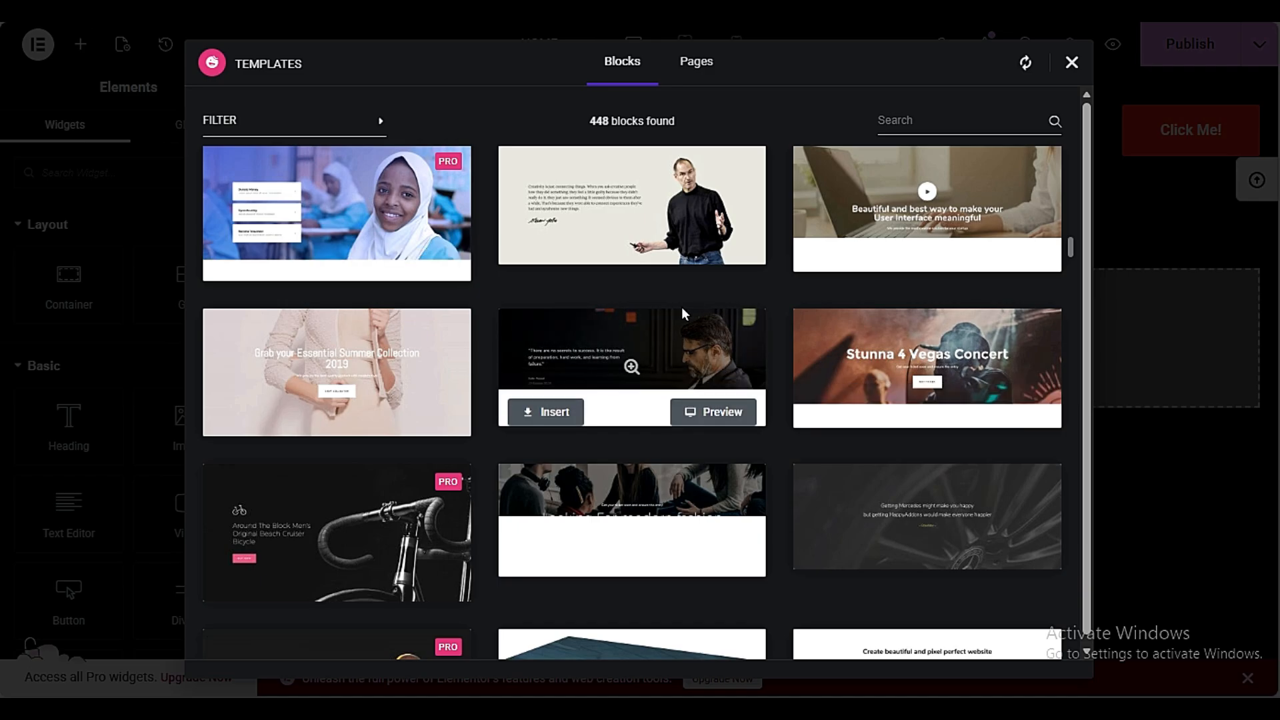
{"action": "scroll", "coordinate": [485, 560], "scroll_direction": "down", "scroll_amount": 3}
{"action": "scroll", "coordinate": [485, 558], "scroll_direction": "down", "scroll_amount": 8}
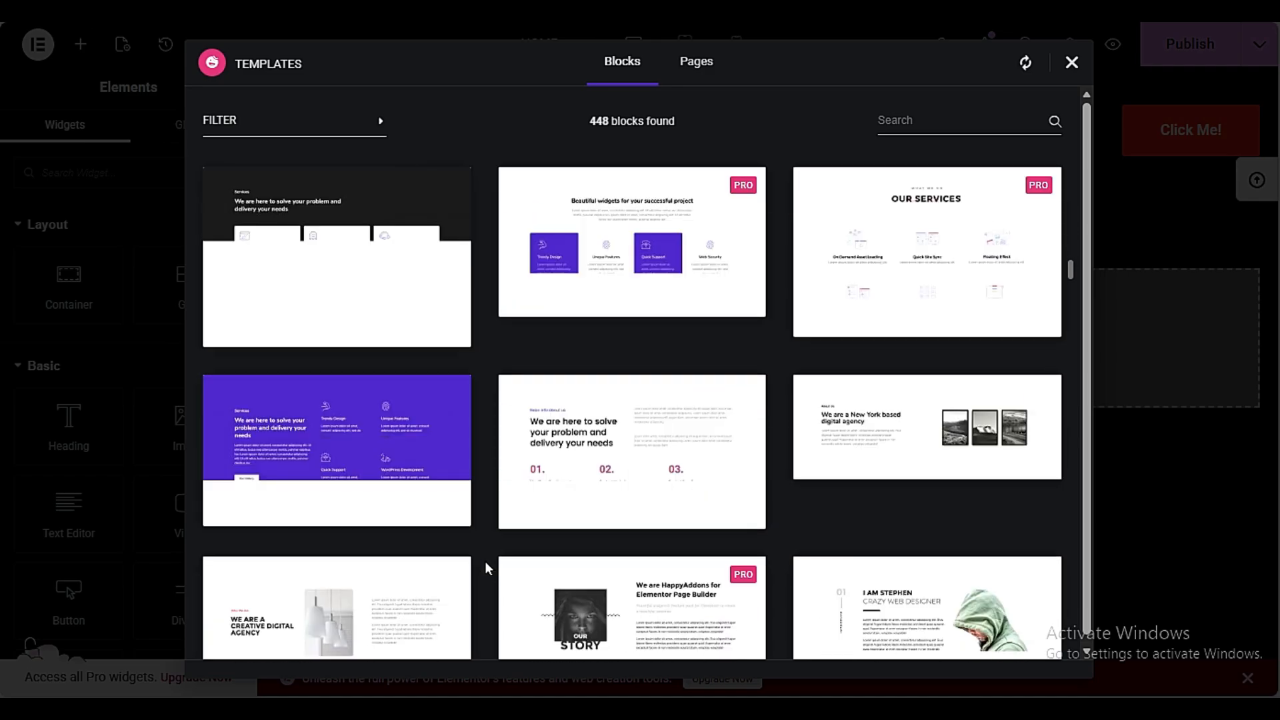
{"action": "scroll", "coordinate": [500, 577], "scroll_direction": "up", "scroll_amount": 5}
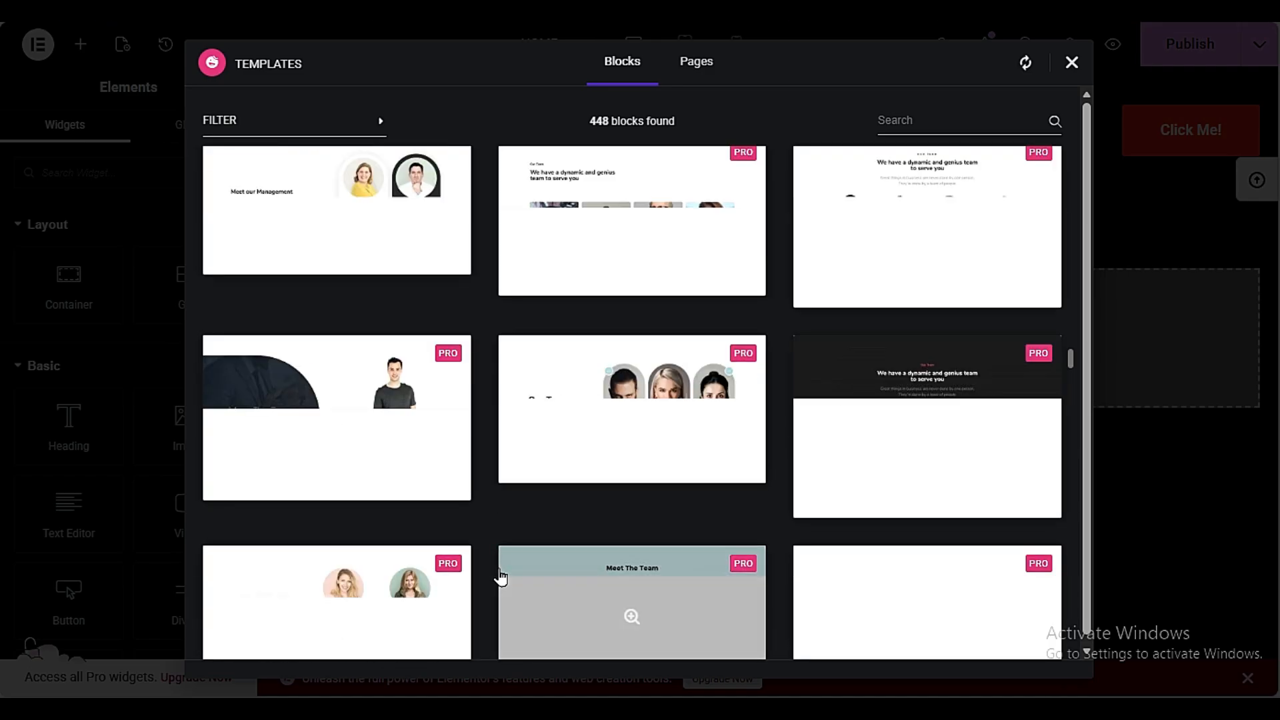
{"action": "left_click", "coordinate": [540, 403]}
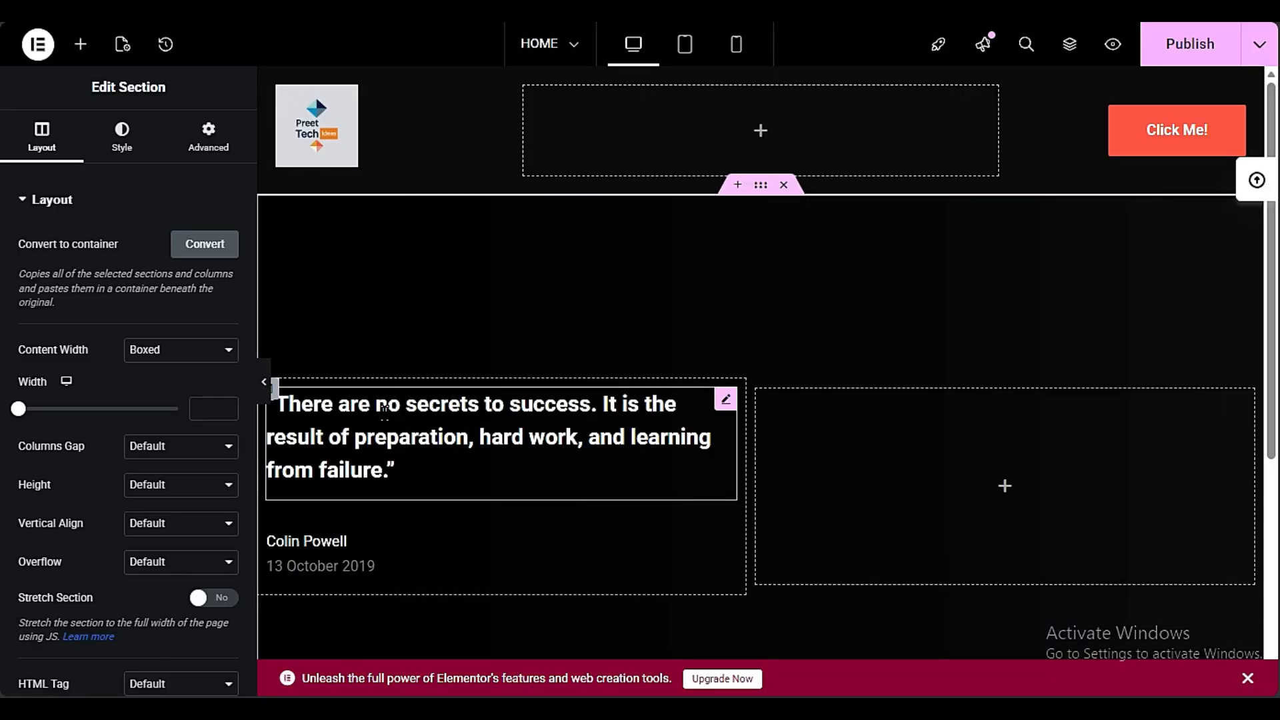
Review the inserted quote section together with the header and publish the page
{"action": "scroll", "coordinate": [631, 442], "scroll_direction": "down", "scroll_amount": 2}
{"action": "scroll", "coordinate": [393, 432], "scroll_direction": "up", "scroll_amount": 3}
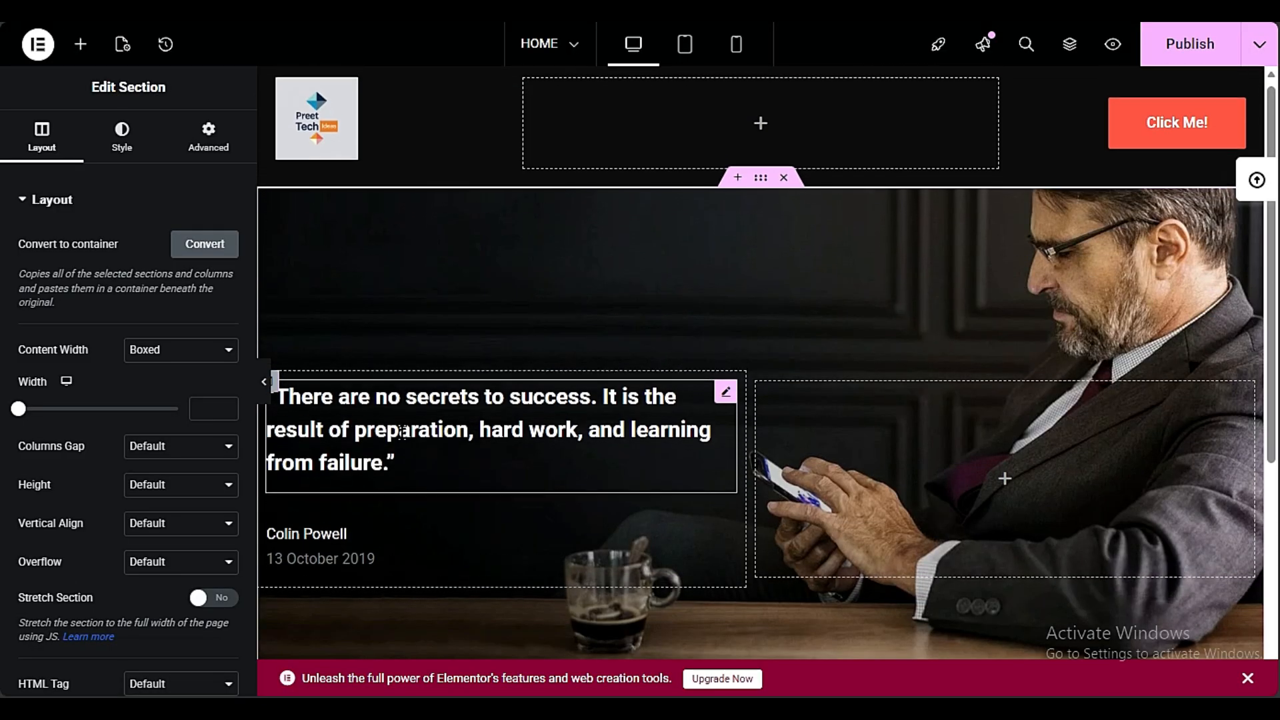
{"action": "scroll", "coordinate": [389, 433], "scroll_direction": "down", "scroll_amount": 4}
{"action": "scroll", "coordinate": [386, 427], "scroll_direction": "up", "scroll_amount": 4}
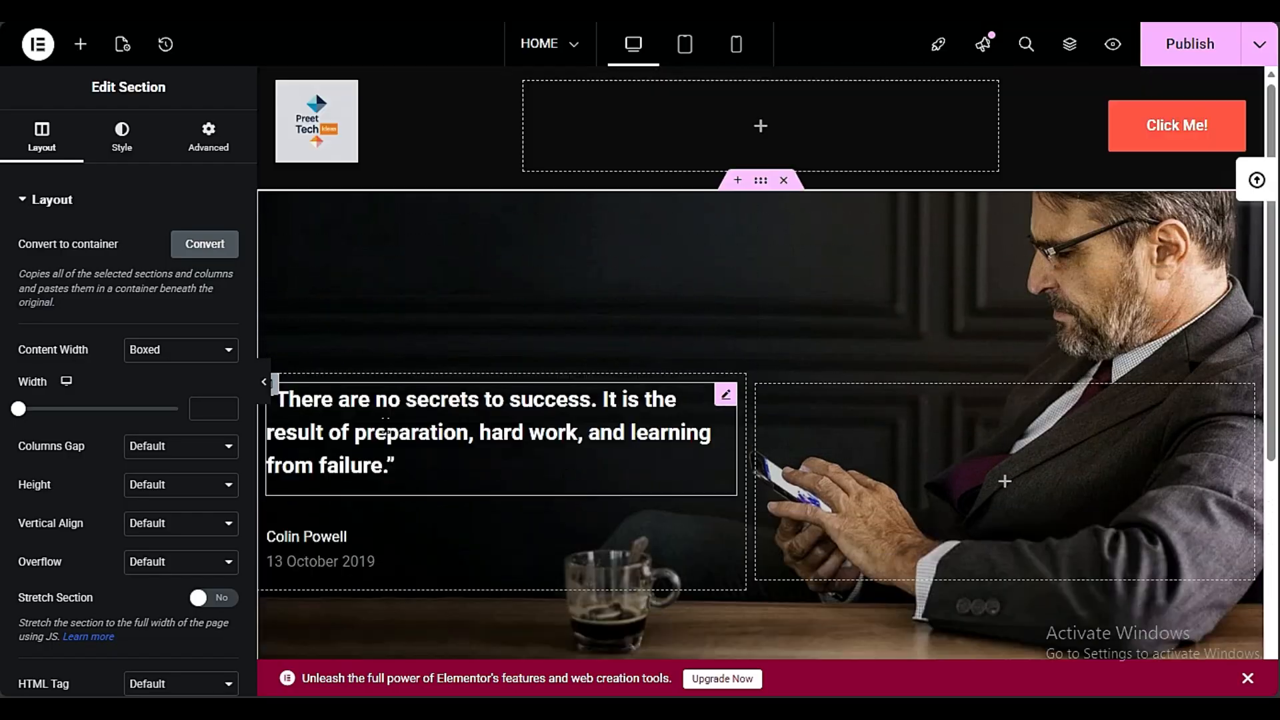
{"action": "scroll", "coordinate": [400, 414], "scroll_direction": "down", "scroll_amount": 4}
{"action": "scroll", "coordinate": [634, 293], "scroll_direction": "up", "scroll_amount": 4}
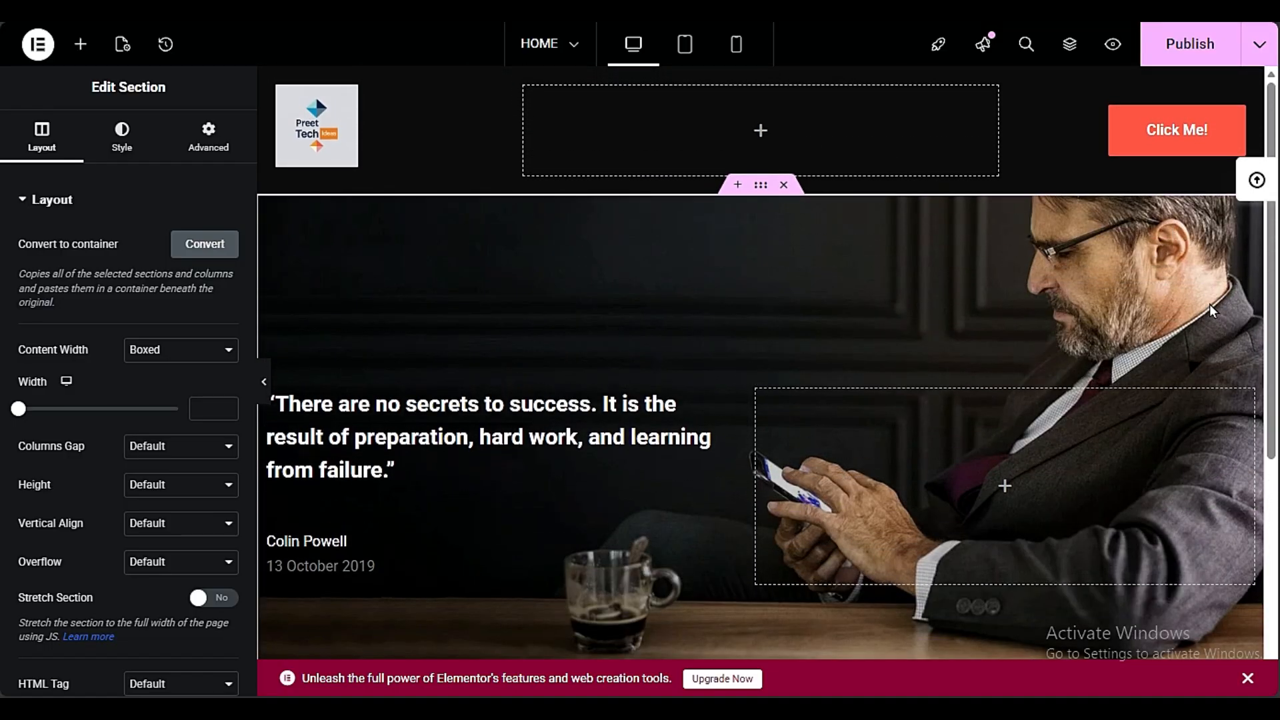
{"action": "scroll", "coordinate": [1174, 304], "scroll_direction": "down", "scroll_amount": 4}
{"action": "scroll", "coordinate": [1160, 200], "scroll_direction": "up", "scroll_amount": 4}
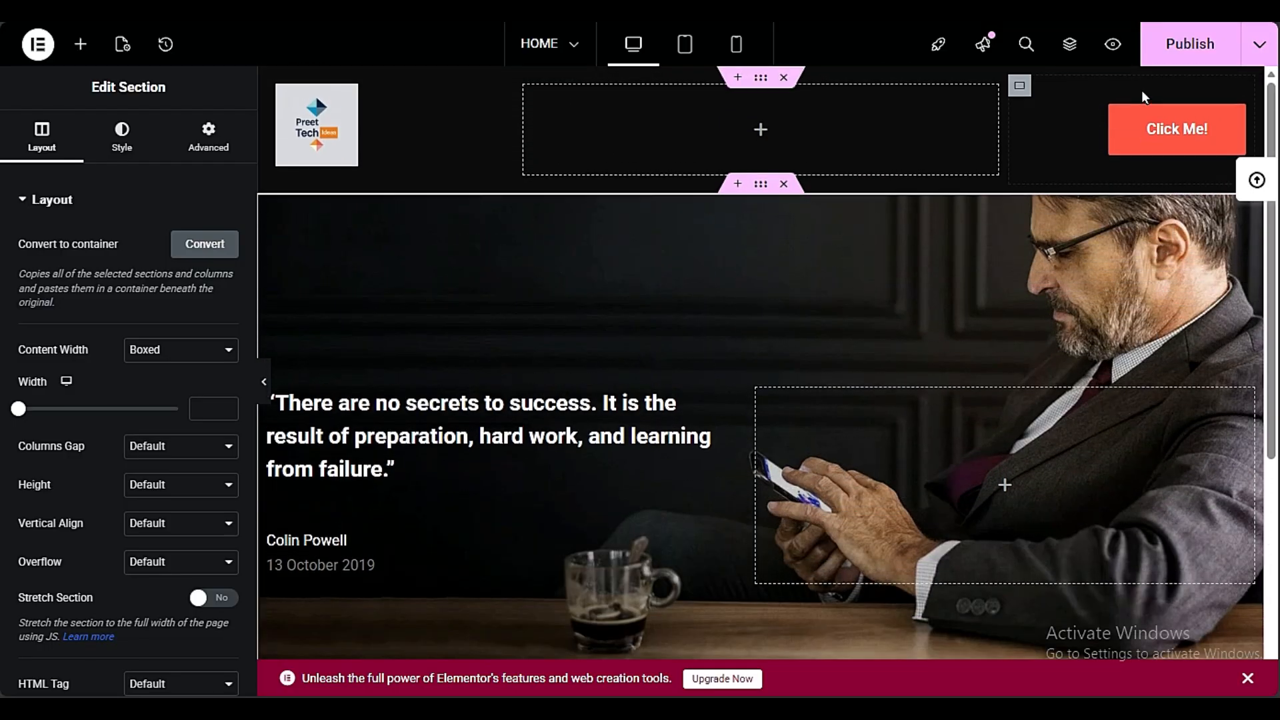
{"action": "left_click", "coordinate": [1167, 44]}
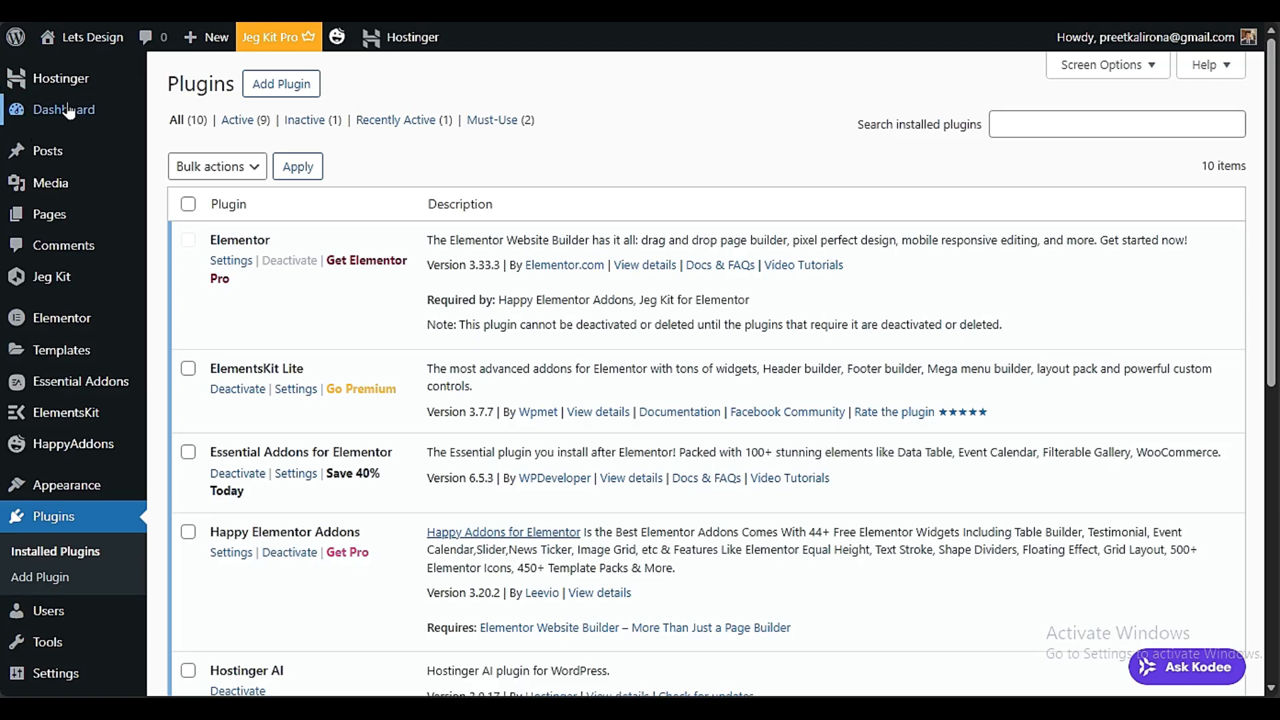
Switch to the WordPress dashboard, open the UiCore Animate settings and examine the available animation options
{"action": "scroll", "coordinate": [214, 486], "scroll_direction": "down", "scroll_amount": 3}
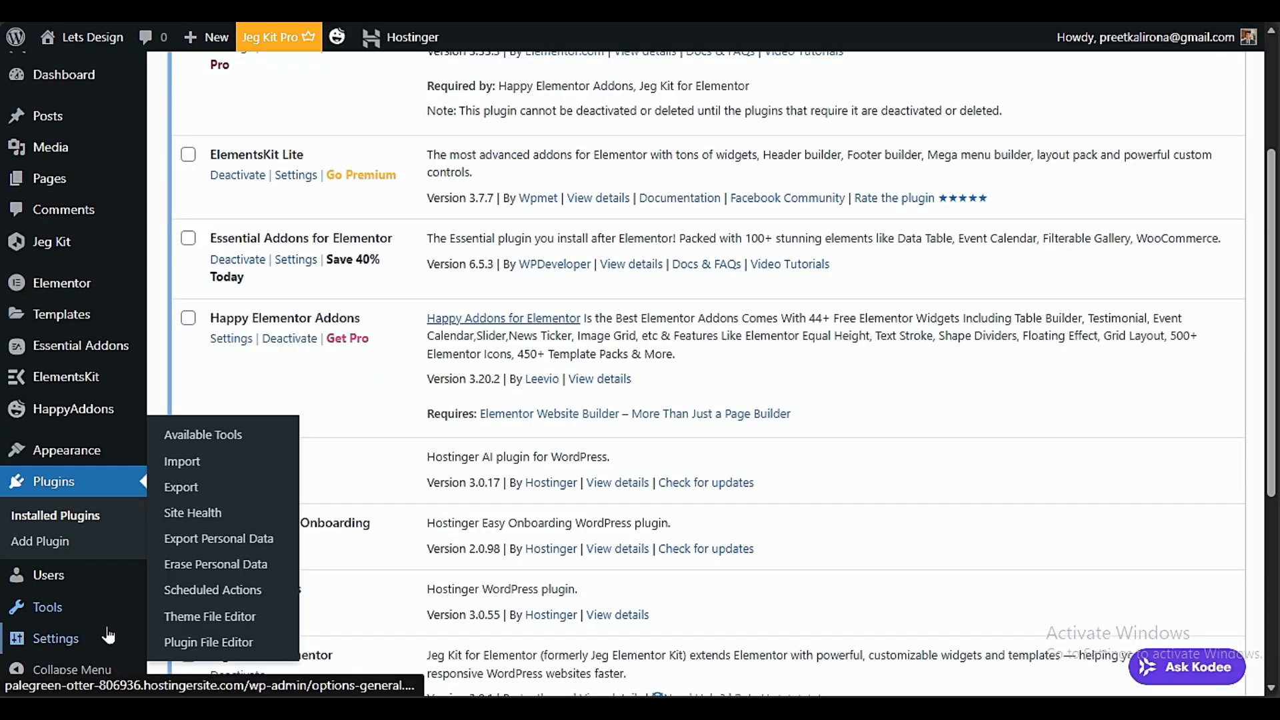
{"action": "mouse_move", "coordinate": [85, 638]}
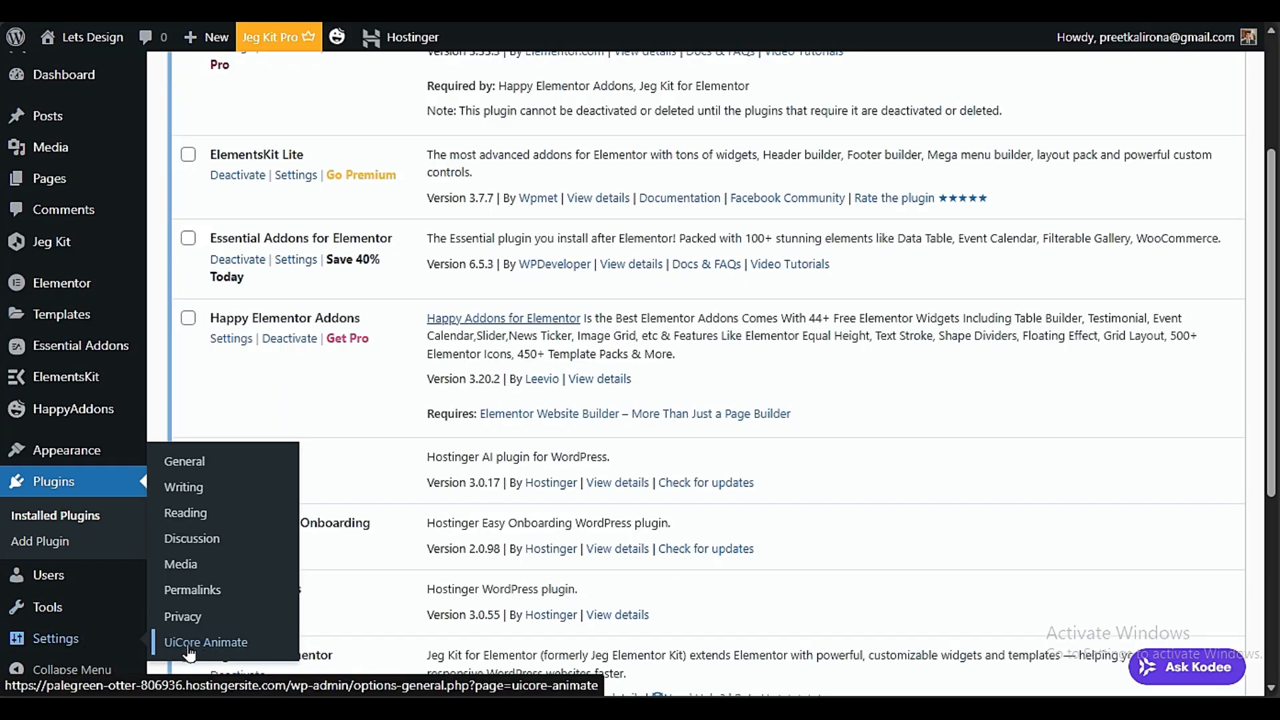
{"action": "left_click", "coordinate": [189, 645]}
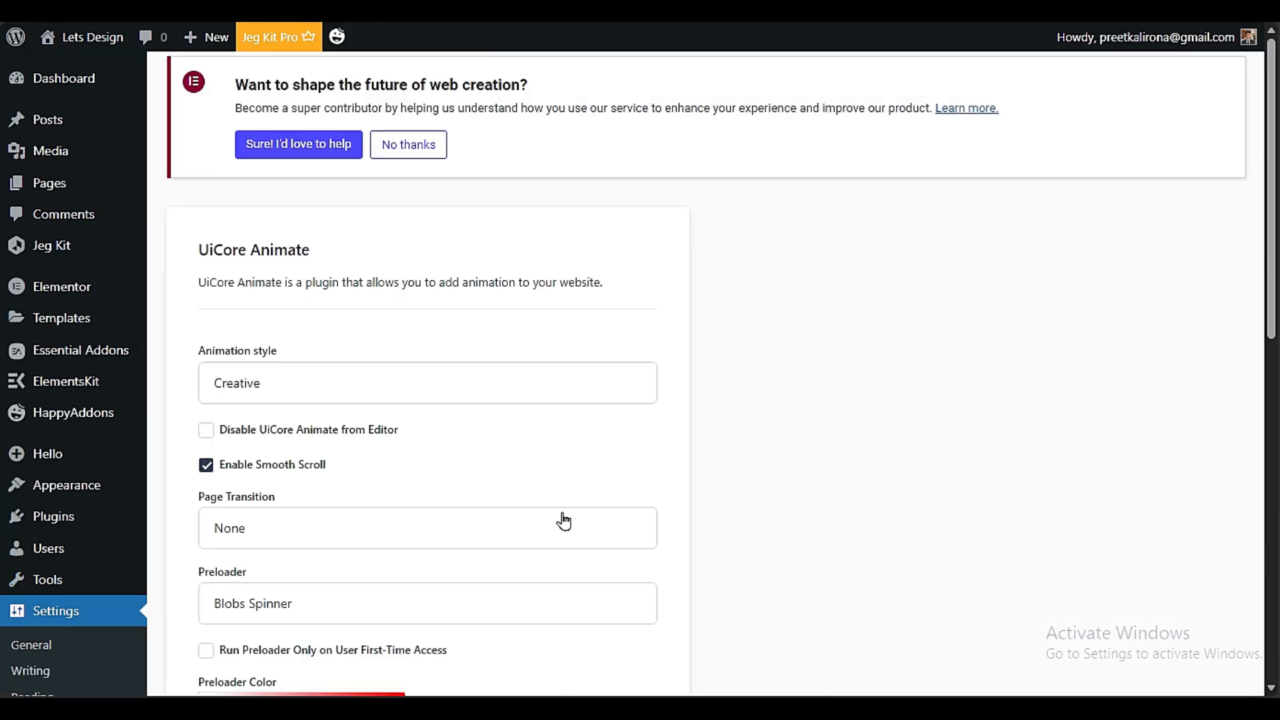
{"action": "scroll", "coordinate": [564, 521], "scroll_direction": "down", "scroll_amount": 3}
{"action": "scroll", "coordinate": [591, 551], "scroll_direction": "up", "scroll_amount": 3}
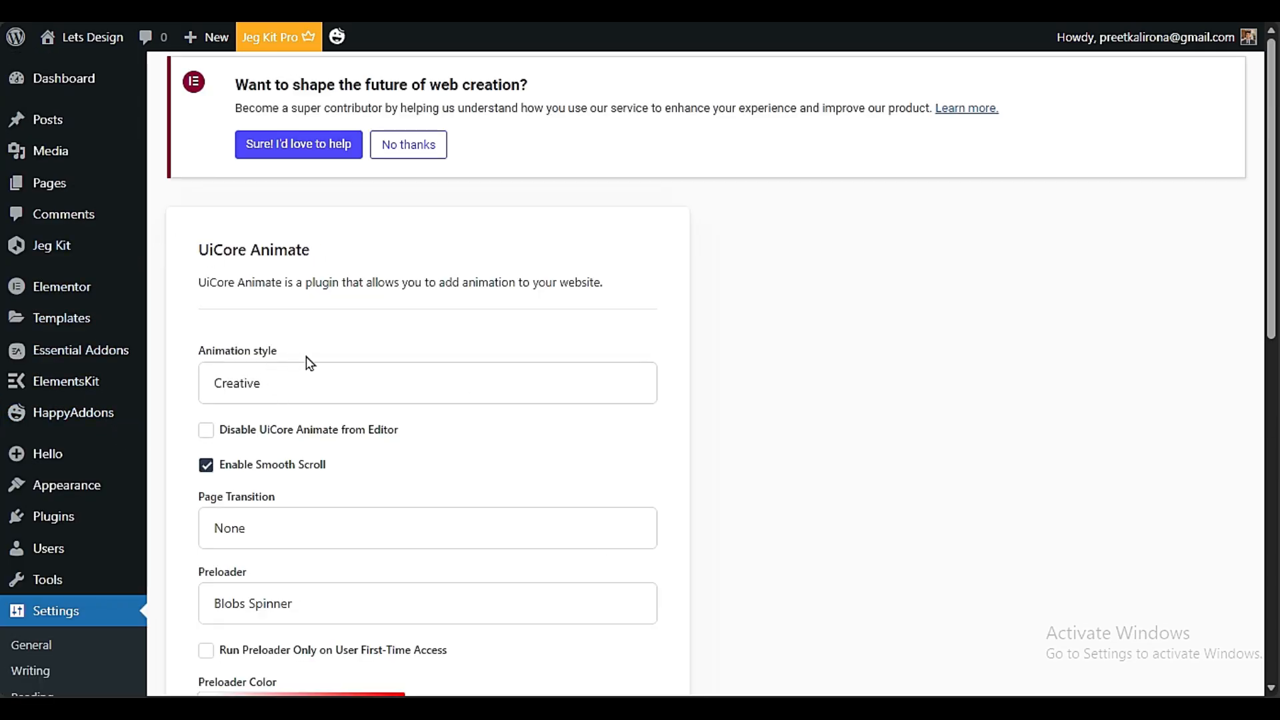
Set the UiCore Animate page transition to Reveal
{"action": "scroll", "coordinate": [254, 275], "scroll_direction": "down", "scroll_amount": 3}
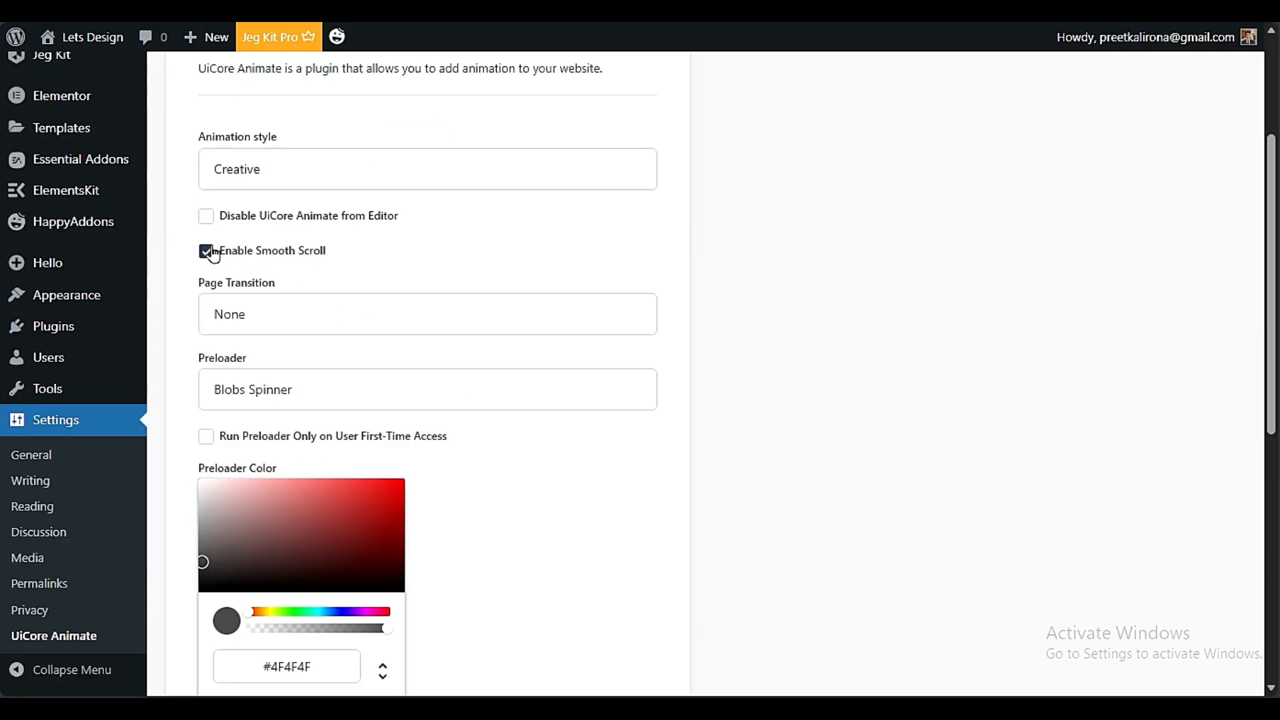
{"action": "left_click", "coordinate": [340, 316]}
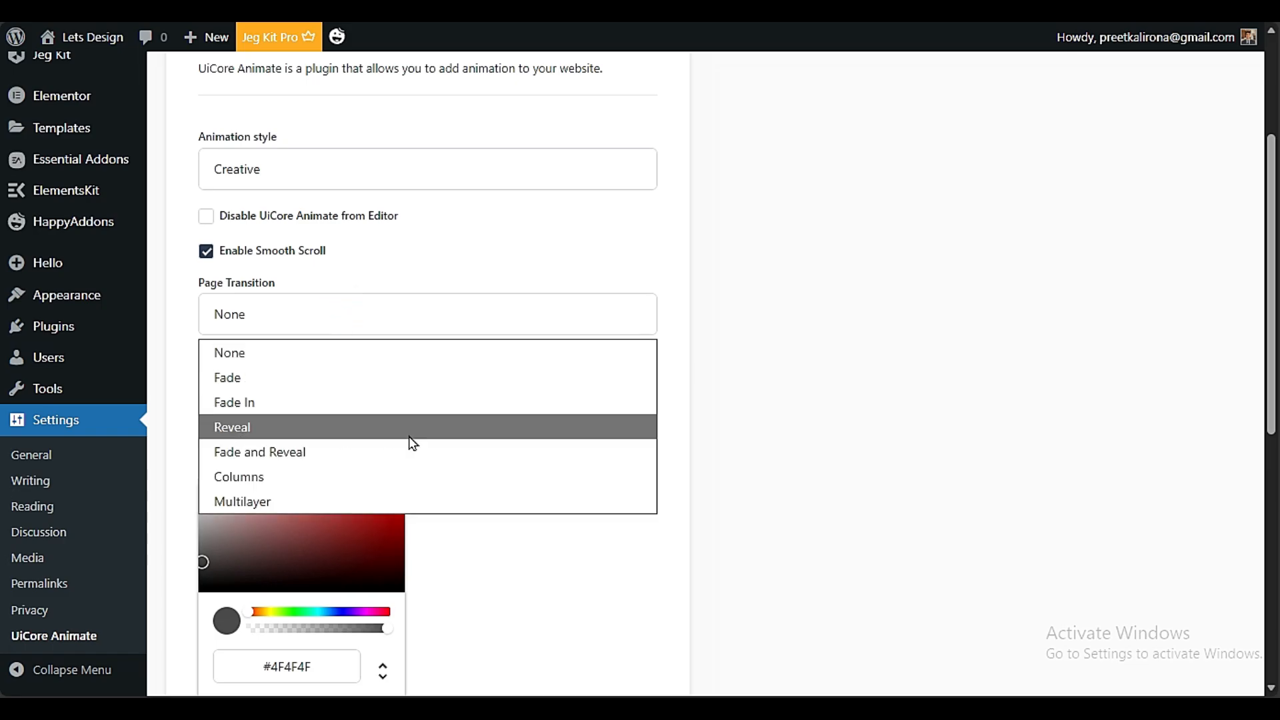
{"action": "left_click", "coordinate": [277, 427]}
{"action": "scroll", "coordinate": [537, 460], "scroll_direction": "down", "scroll_amount": 3}
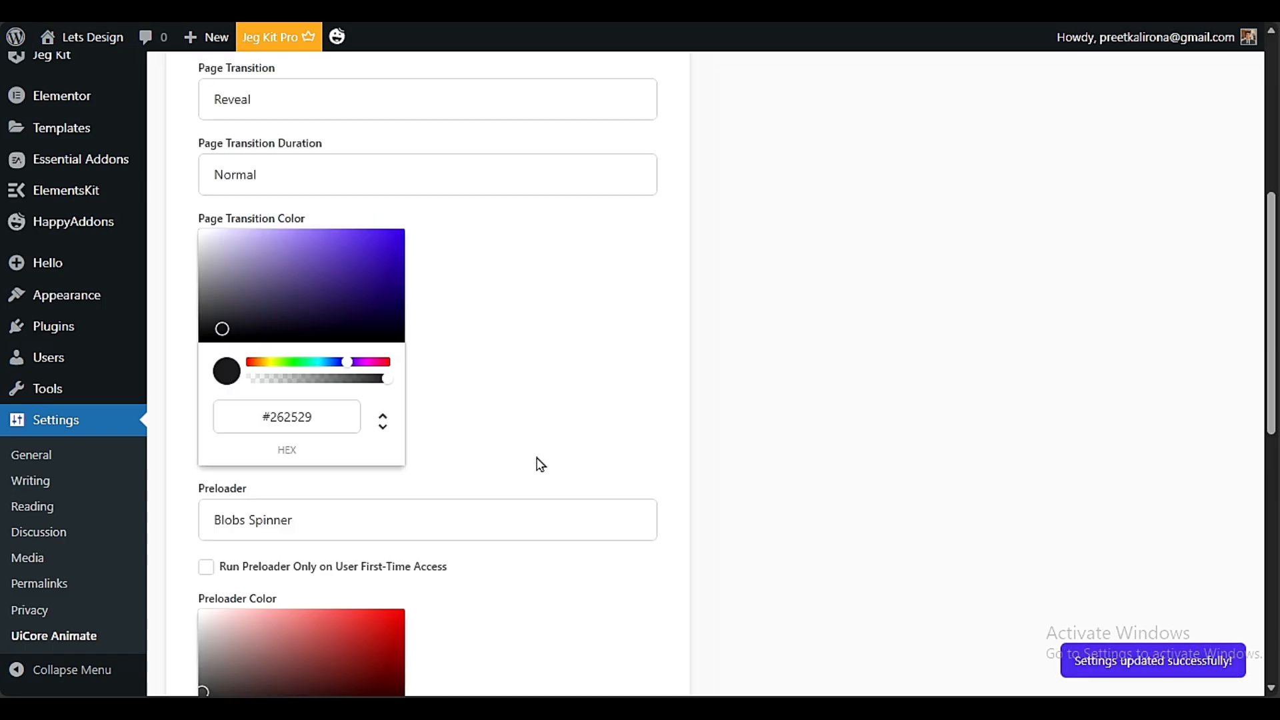
{"action": "scroll", "coordinate": [471, 386], "scroll_direction": "down", "scroll_amount": 3}
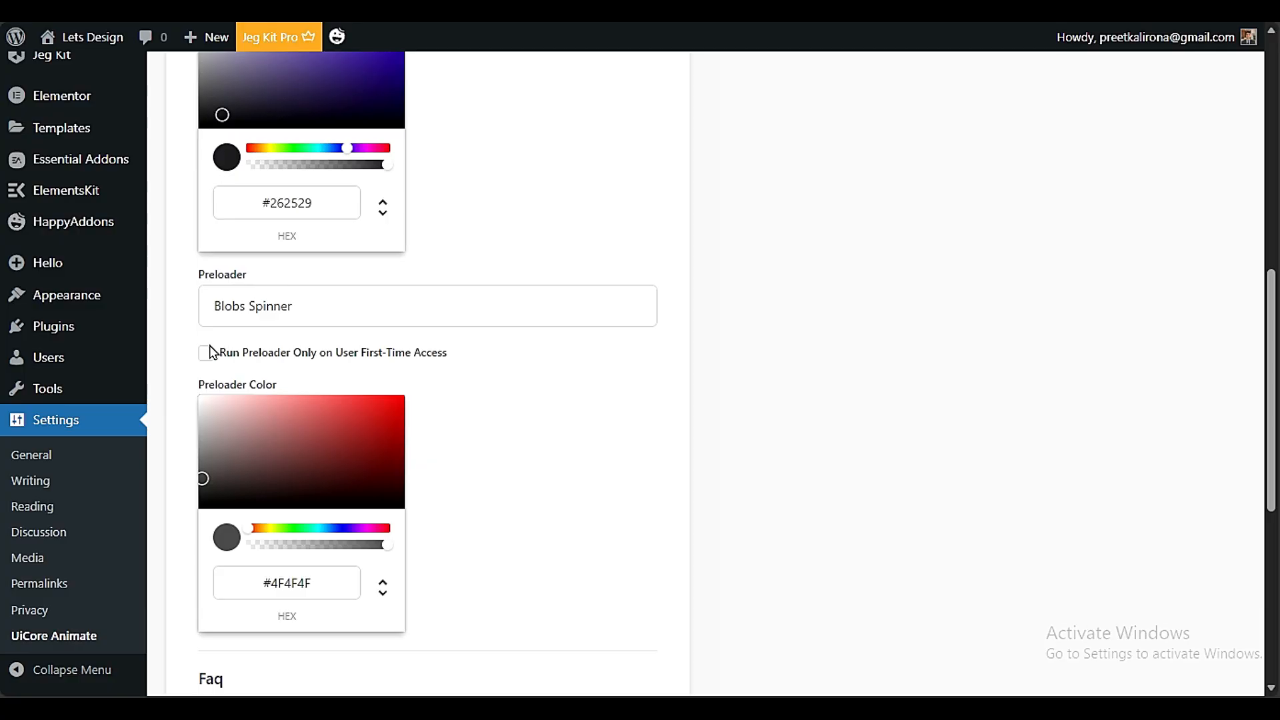
Open the live site in a new browser tab to check the page transition
{"action": "mouse_move", "coordinate": [105, 37]}
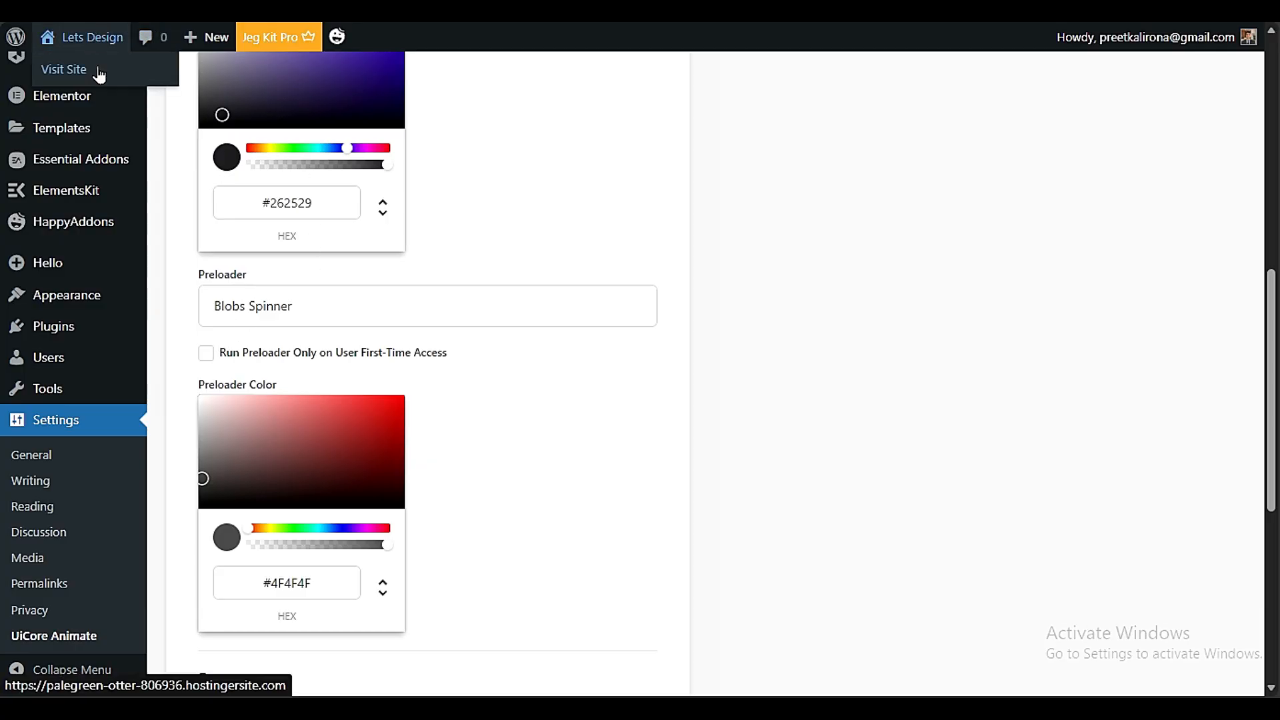
{"action": "right_click", "coordinate": [100, 71]}
{"action": "left_click", "coordinate": [134, 87]}
{"action": "left_click", "coordinate": [663, 12]}
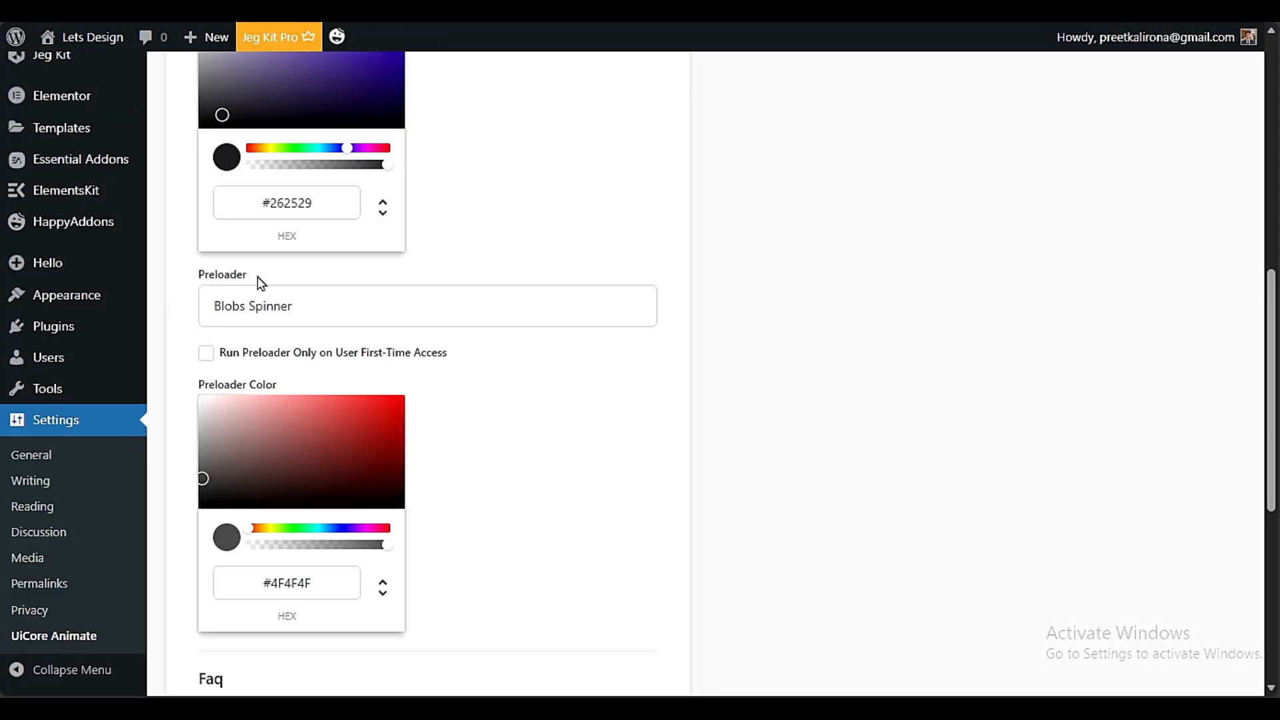
Examine the preloader choices and the remaining UiCore Animate settings, including transition color, preloader color and FAQ
{"action": "left_click", "coordinate": [358, 318]}
{"action": "left_click", "coordinate": [330, 323]}
{"action": "scroll", "coordinate": [777, 560], "scroll_direction": "down", "scroll_amount": 7}
{"action": "scroll", "coordinate": [680, 580], "scroll_direction": "up", "scroll_amount": 3}
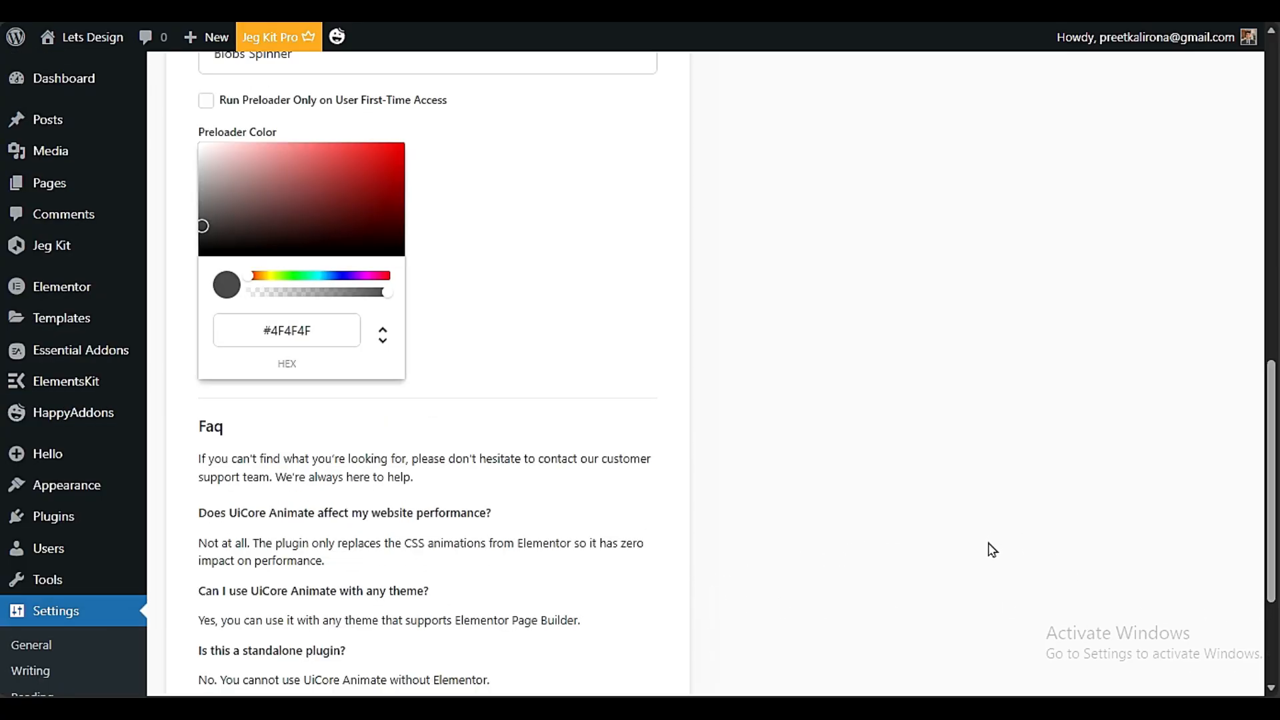
{"action": "scroll", "coordinate": [992, 550], "scroll_direction": "down", "scroll_amount": 3}
{"action": "scroll", "coordinate": [723, 497], "scroll_direction": "up", "scroll_amount": 10}
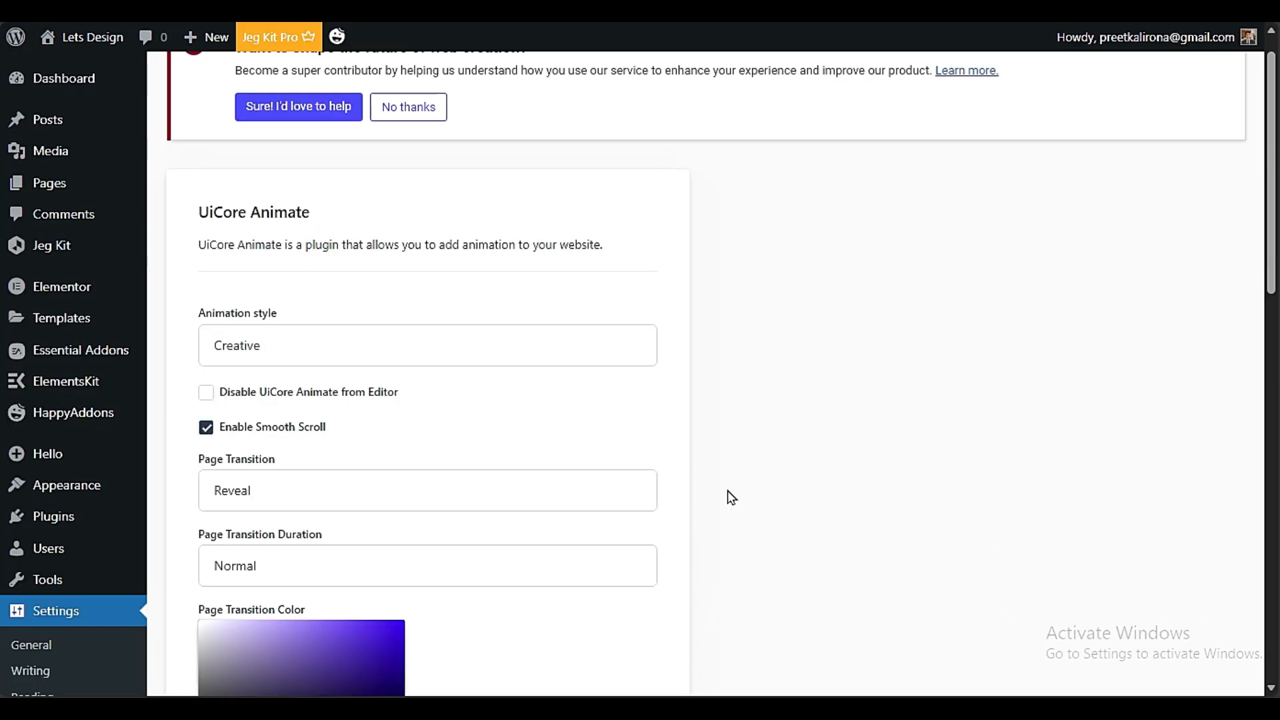
{"action": "scroll", "coordinate": [729, 497], "scroll_direction": "down", "scroll_amount": 5}
{"action": "scroll", "coordinate": [733, 496], "scroll_direction": "up", "scroll_amount": 5}
{"action": "scroll", "coordinate": [743, 467], "scroll_direction": "down", "scroll_amount": 8}
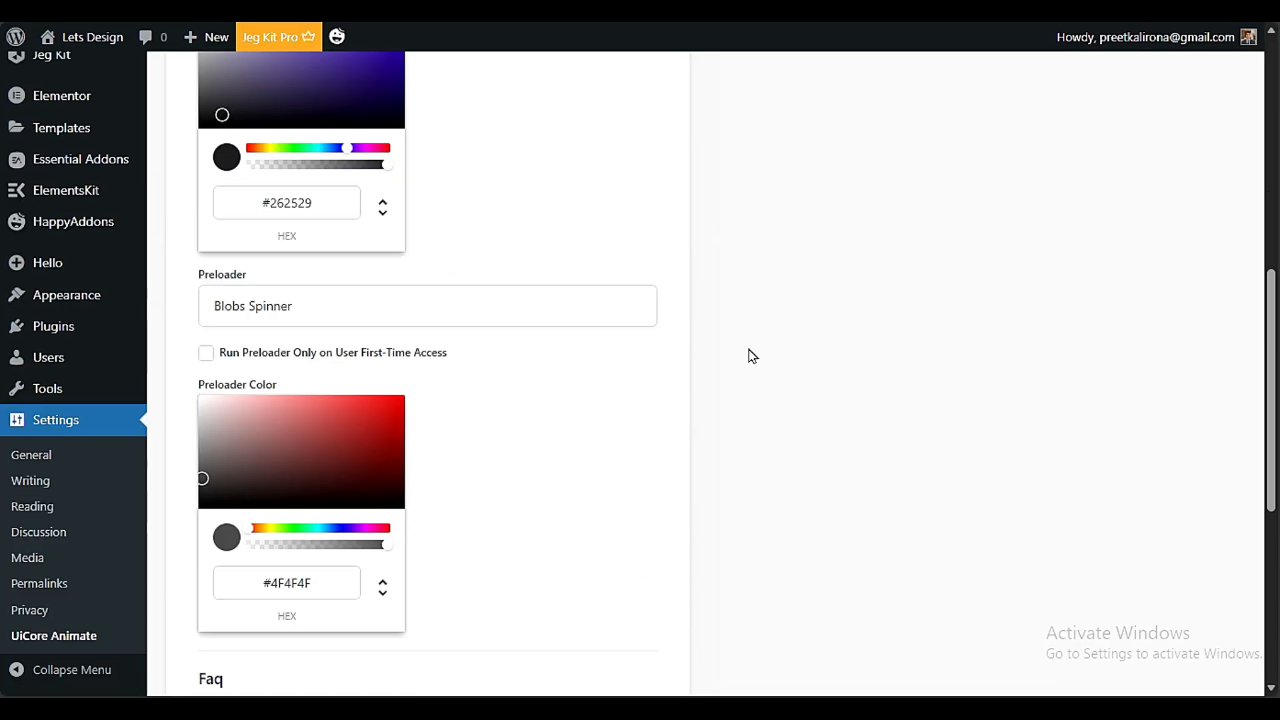
{"action": "scroll", "coordinate": [740, 360], "scroll_direction": "up", "scroll_amount": 8}
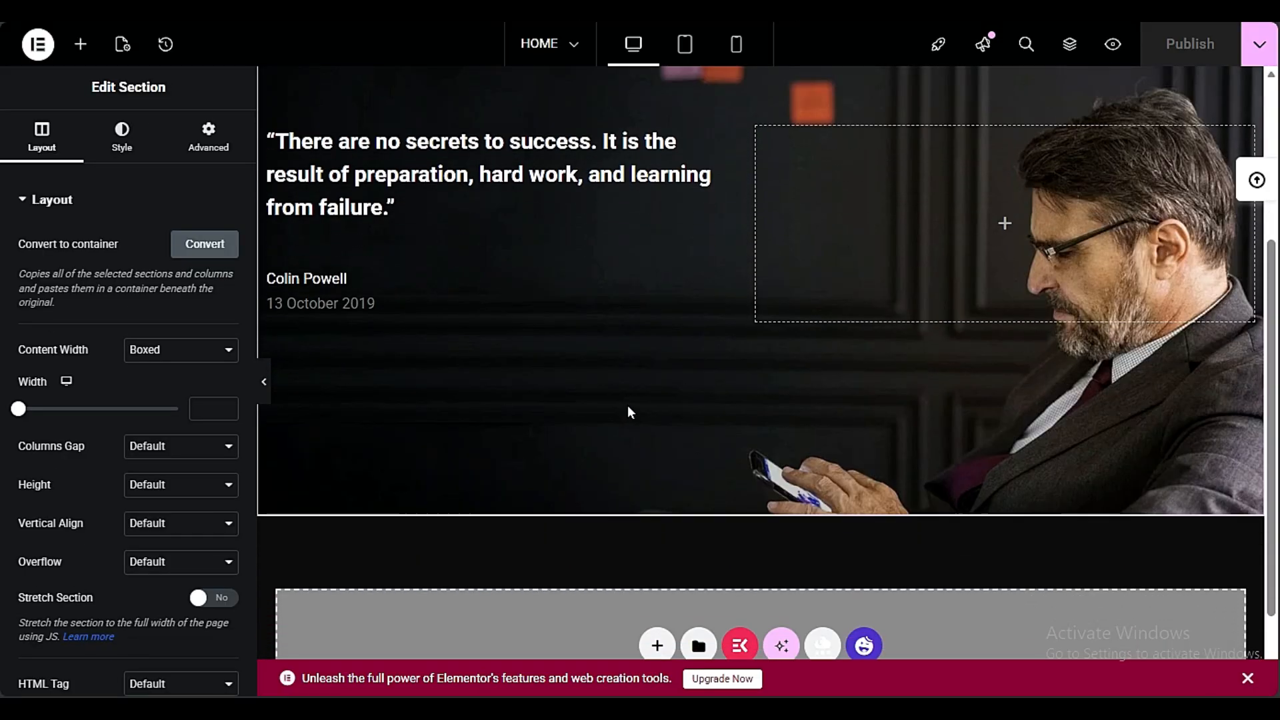
Switch to the Elementor editor and examine the HOME page's advanced Custom Cursor and Smooth Scroll settings
{"action": "scroll", "coordinate": [628, 417], "scroll_direction": "up", "scroll_amount": 3}
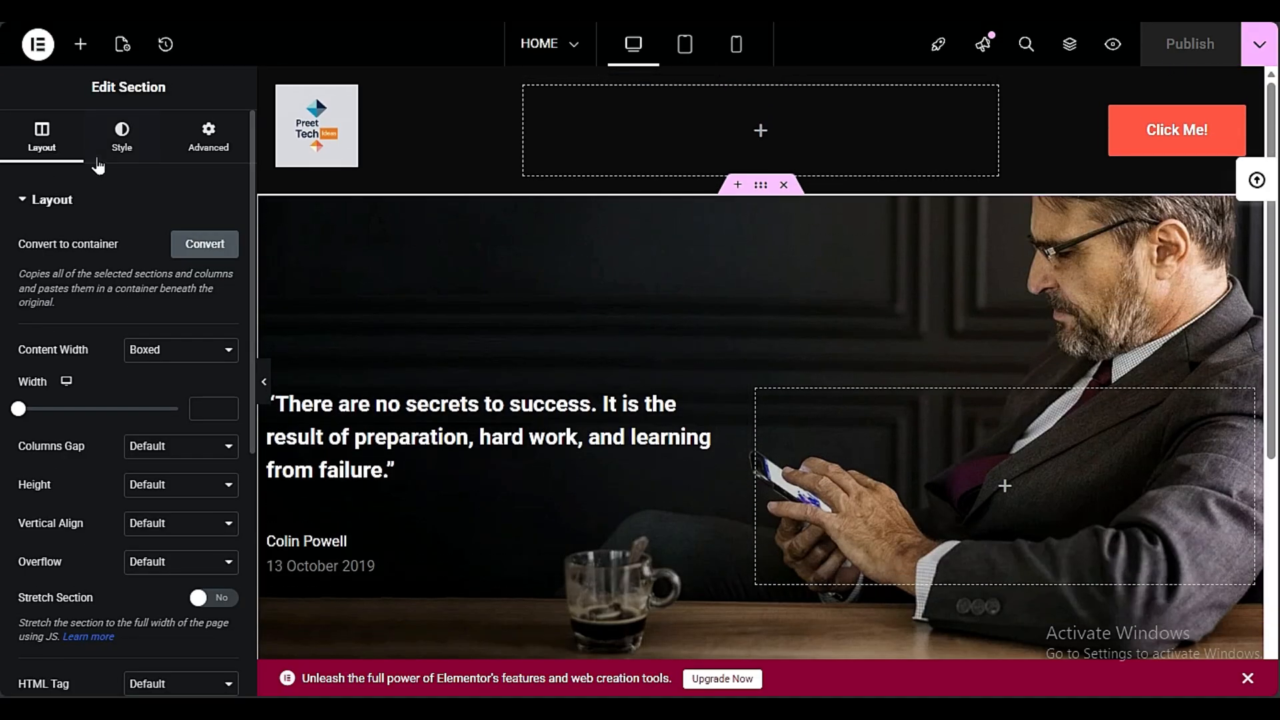
{"action": "left_click", "coordinate": [128, 47]}
{"action": "scroll", "coordinate": [2, 537], "scroll_direction": "down", "scroll_amount": 7}
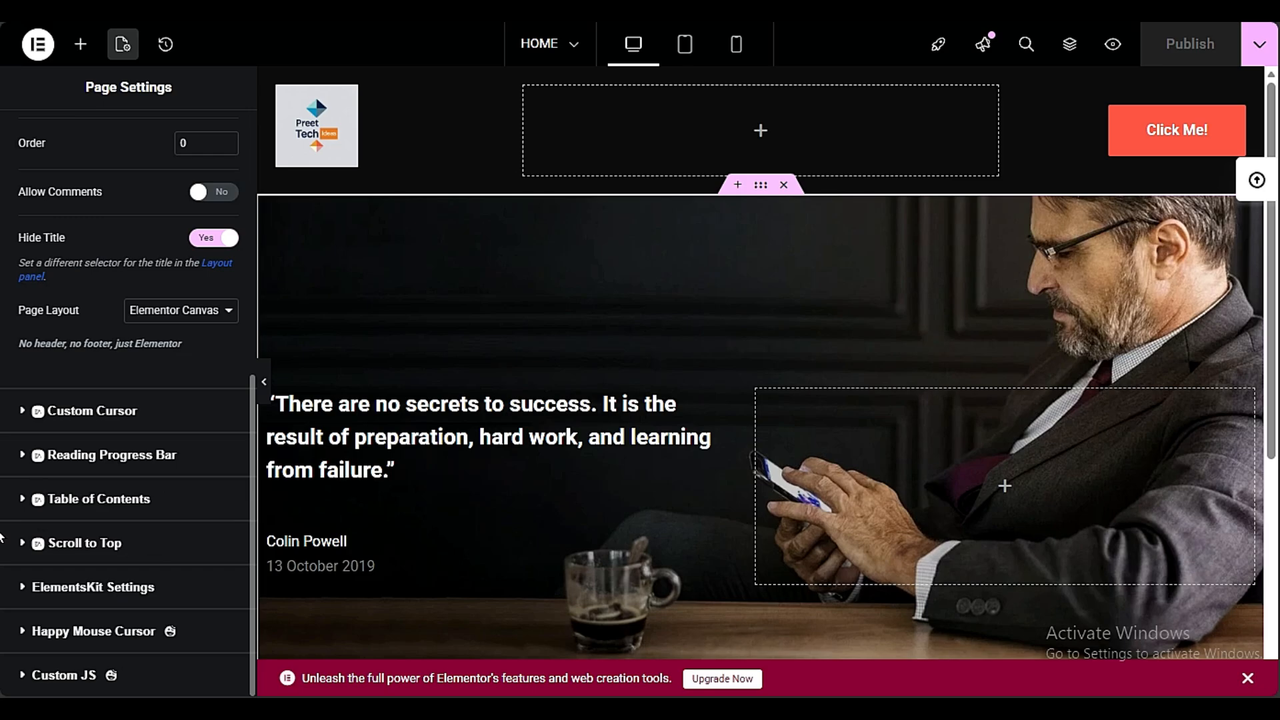
{"action": "scroll", "coordinate": [241, 180], "scroll_direction": "up", "scroll_amount": 7}
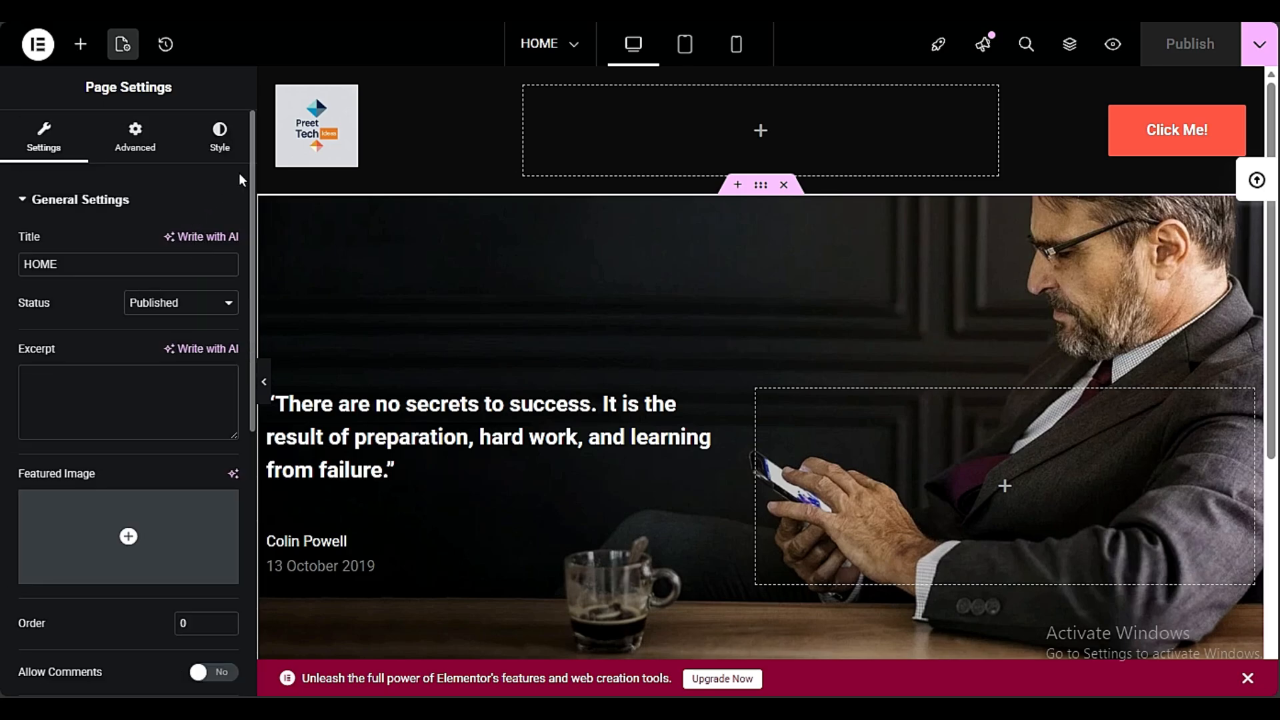
{"action": "left_click", "coordinate": [123, 160]}
{"action": "scroll", "coordinate": [94, 207], "scroll_direction": "down", "scroll_amount": 1}
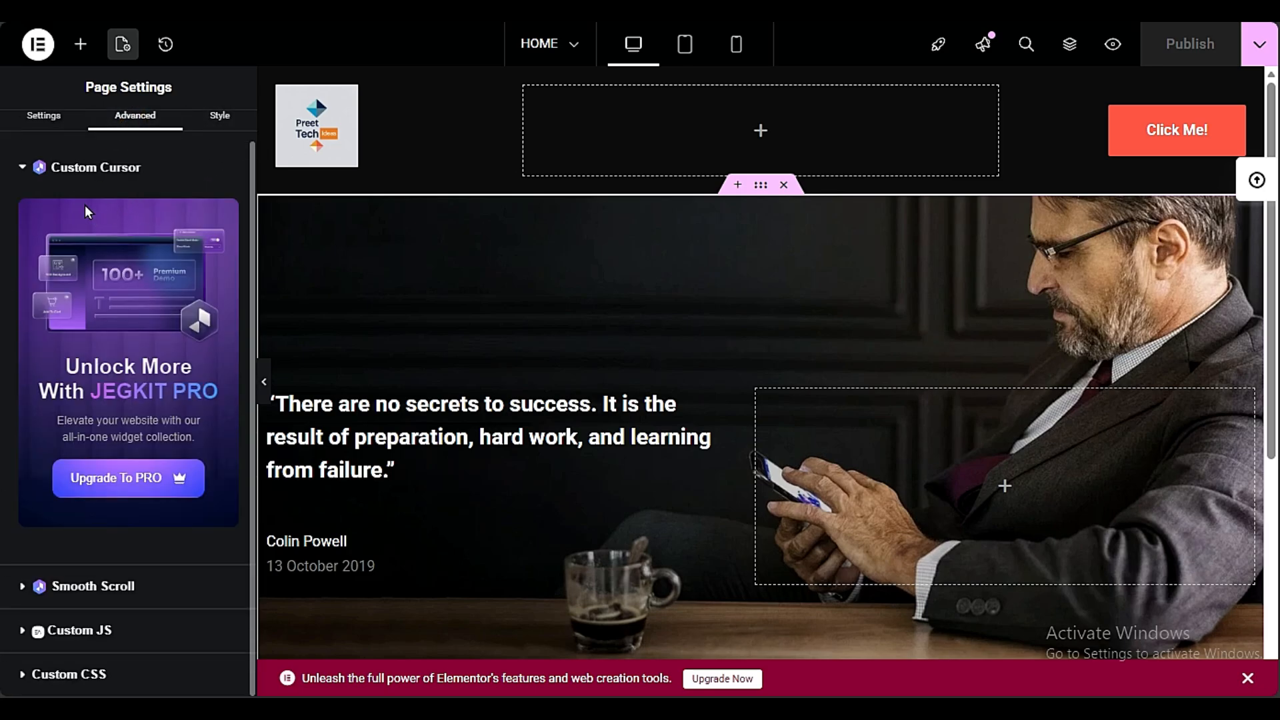
{"action": "left_click", "coordinate": [20, 170]}
{"action": "left_click", "coordinate": [92, 251]}
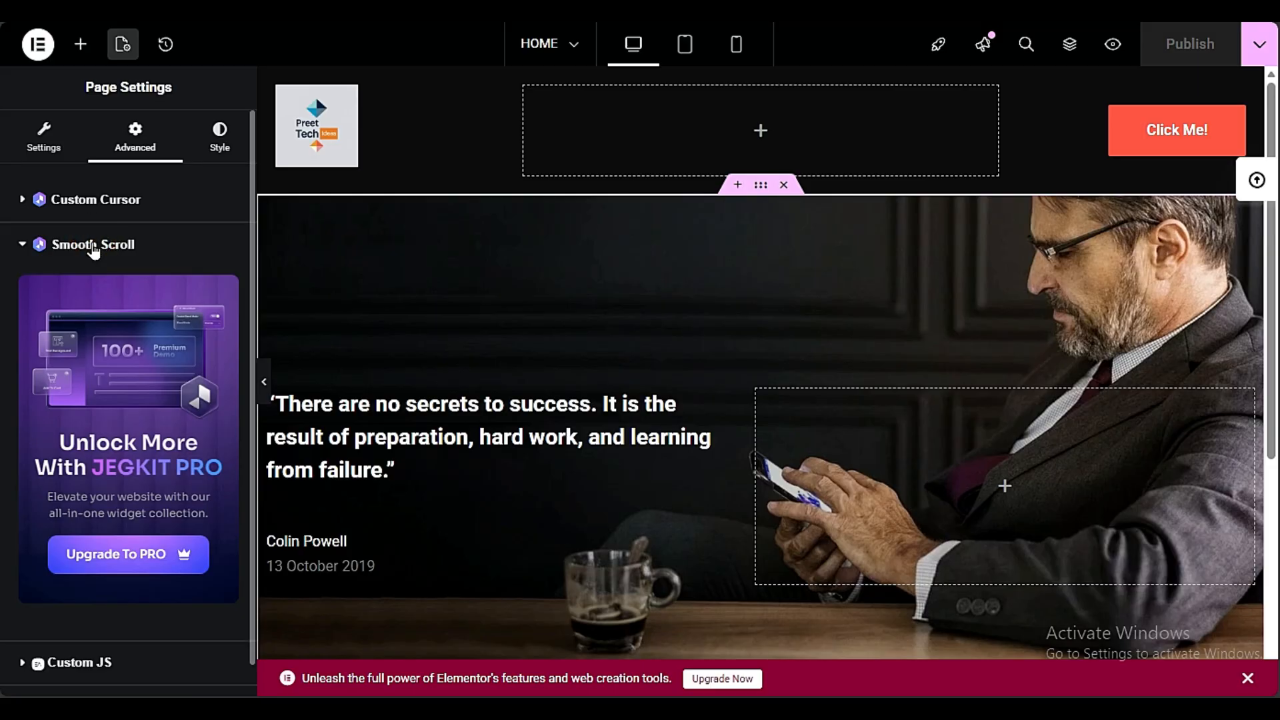
{"action": "left_click", "coordinate": [92, 251]}
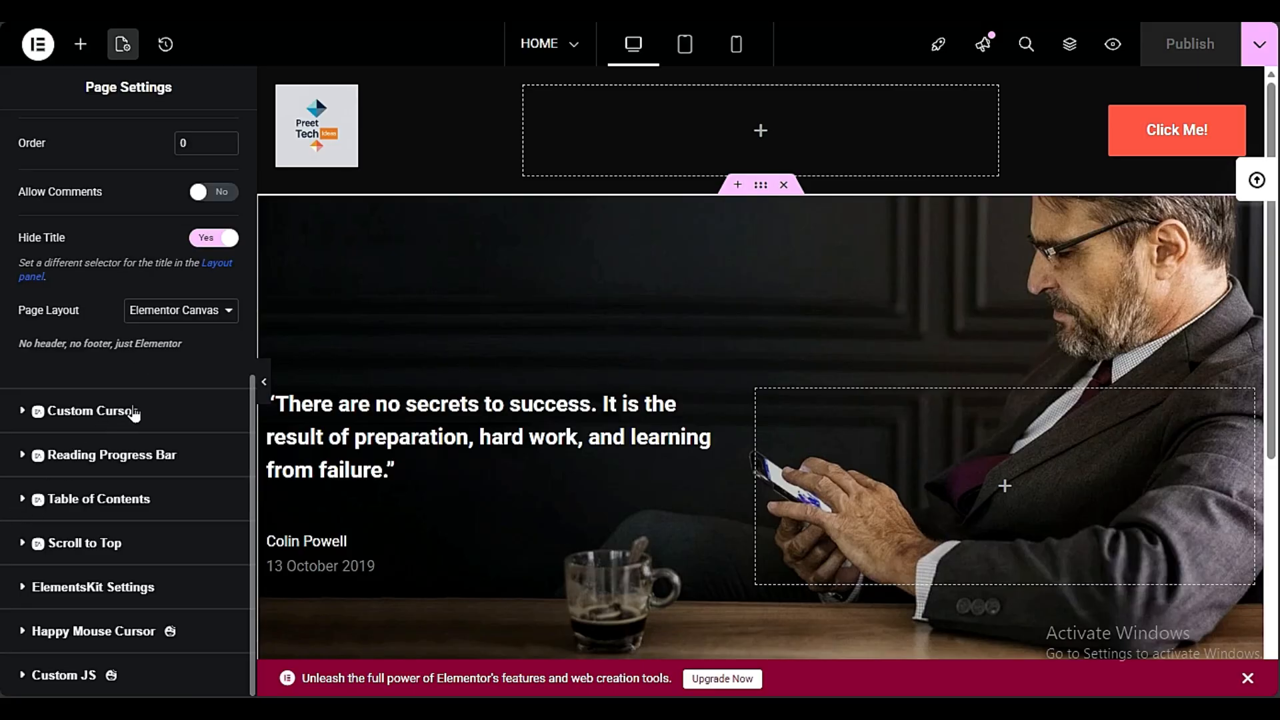
Review the HOME page's general settings and add-on options, and look over the page layout
{"action": "scroll", "coordinate": [146, 595], "scroll_direction": "up", "scroll_amount": 7}
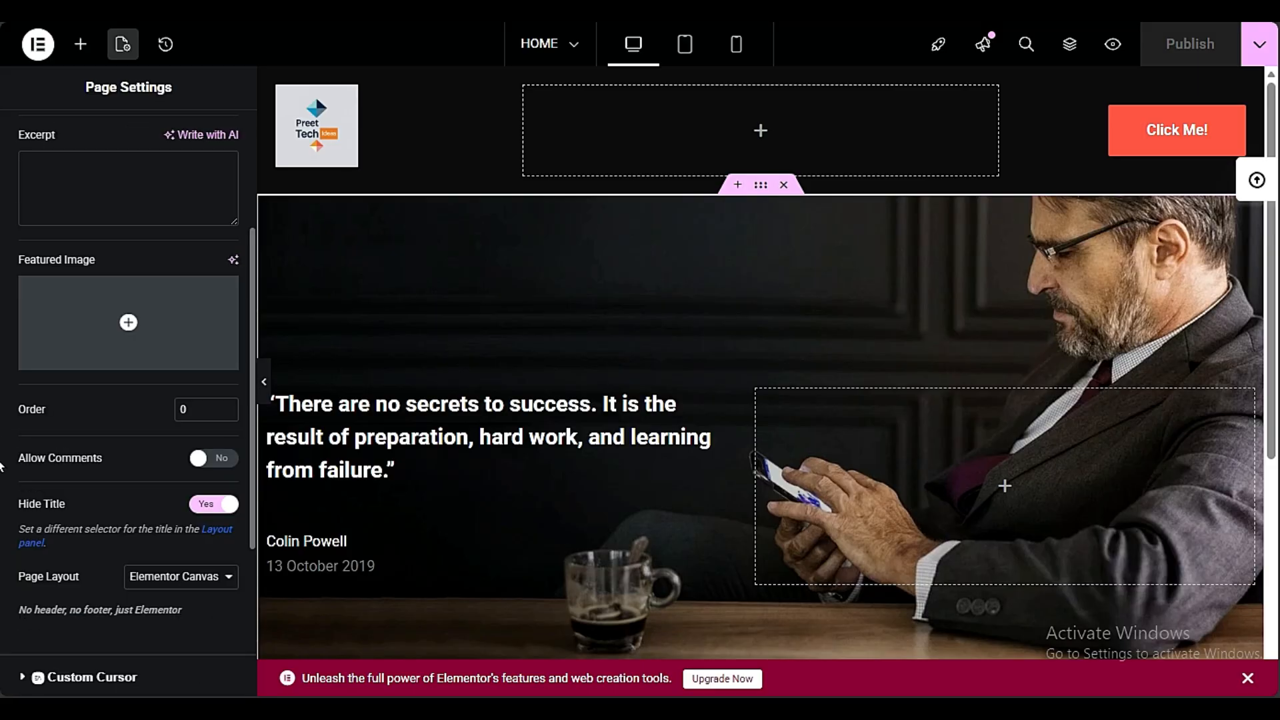
{"action": "scroll", "coordinate": [764, 206], "scroll_direction": "down", "scroll_amount": 3}
{"action": "scroll", "coordinate": [747, 334], "scroll_direction": "up", "scroll_amount": 3}
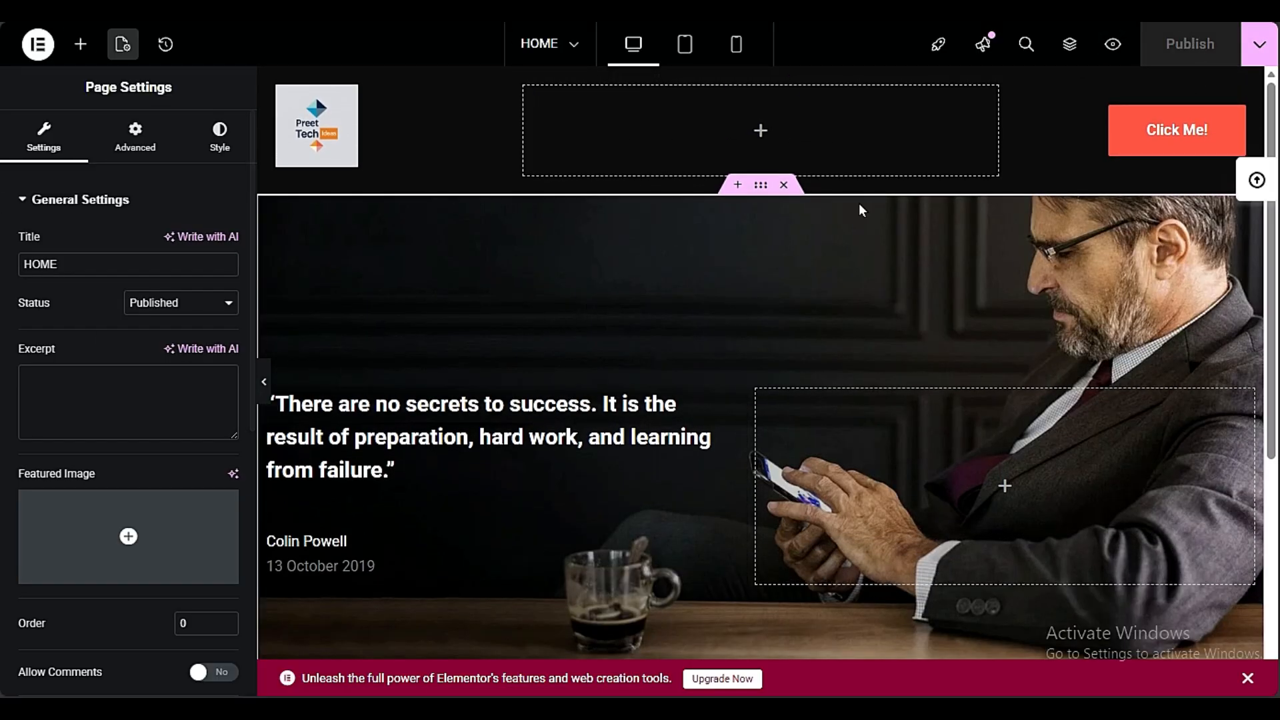
{"action": "scroll", "coordinate": [847, 386], "scroll_direction": "down", "scroll_amount": 4}
{"action": "scroll", "coordinate": [882, 577], "scroll_direction": "up", "scroll_amount": 4}
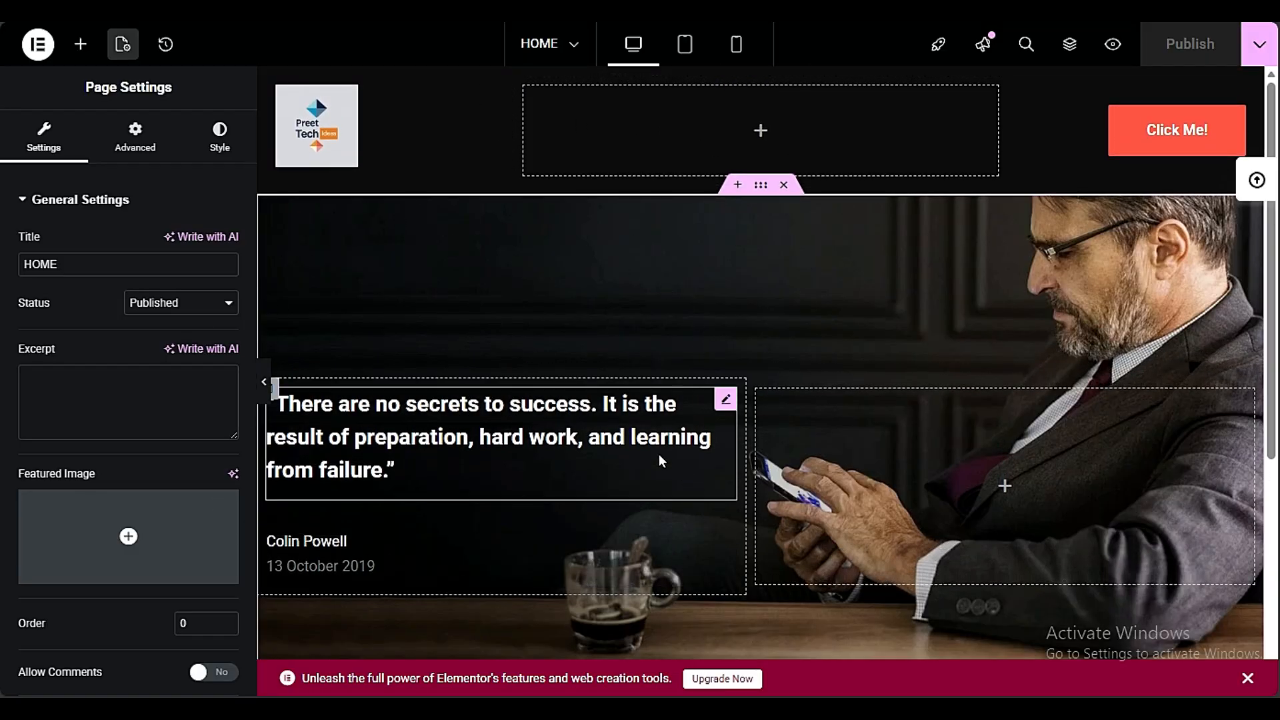
Replace the quote text in the dark section with "i AM WEB DESIGNER"
{"action": "scroll", "coordinate": [637, 317], "scroll_direction": "down", "scroll_amount": 4}
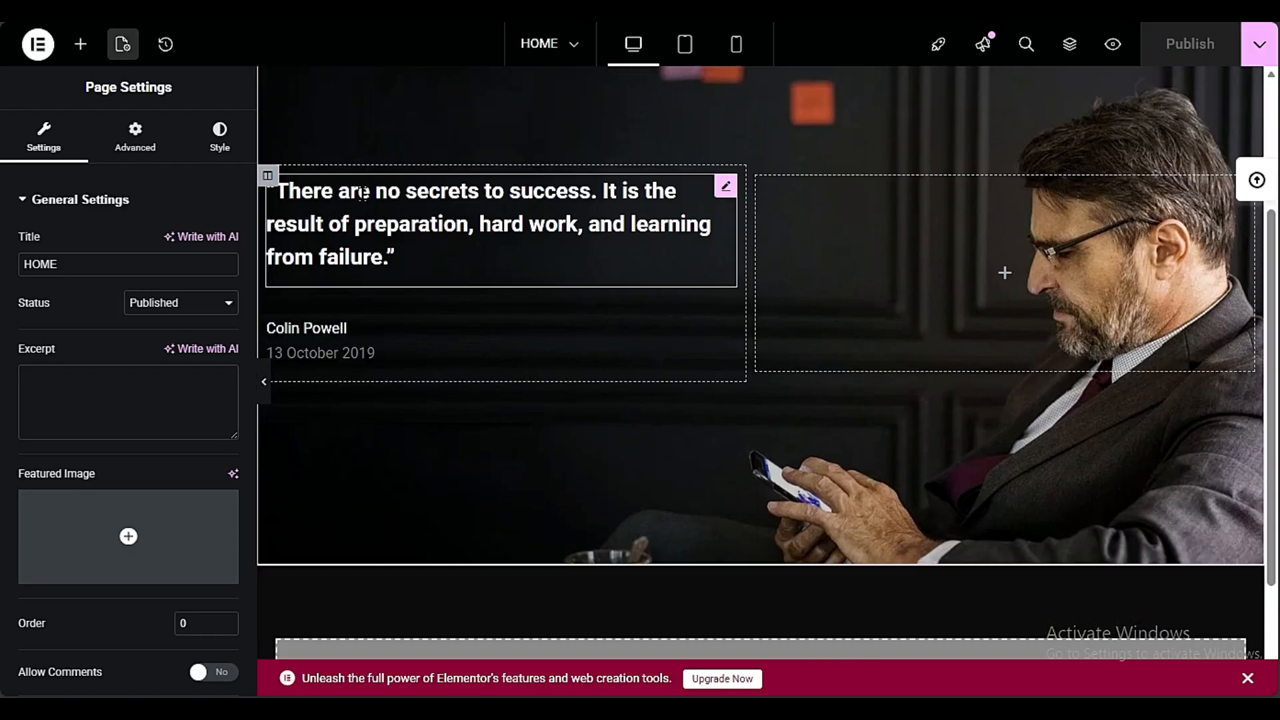
{"action": "scroll", "coordinate": [548, 428], "scroll_direction": "up", "scroll_amount": 4}
{"action": "left_click", "coordinate": [464, 429]}
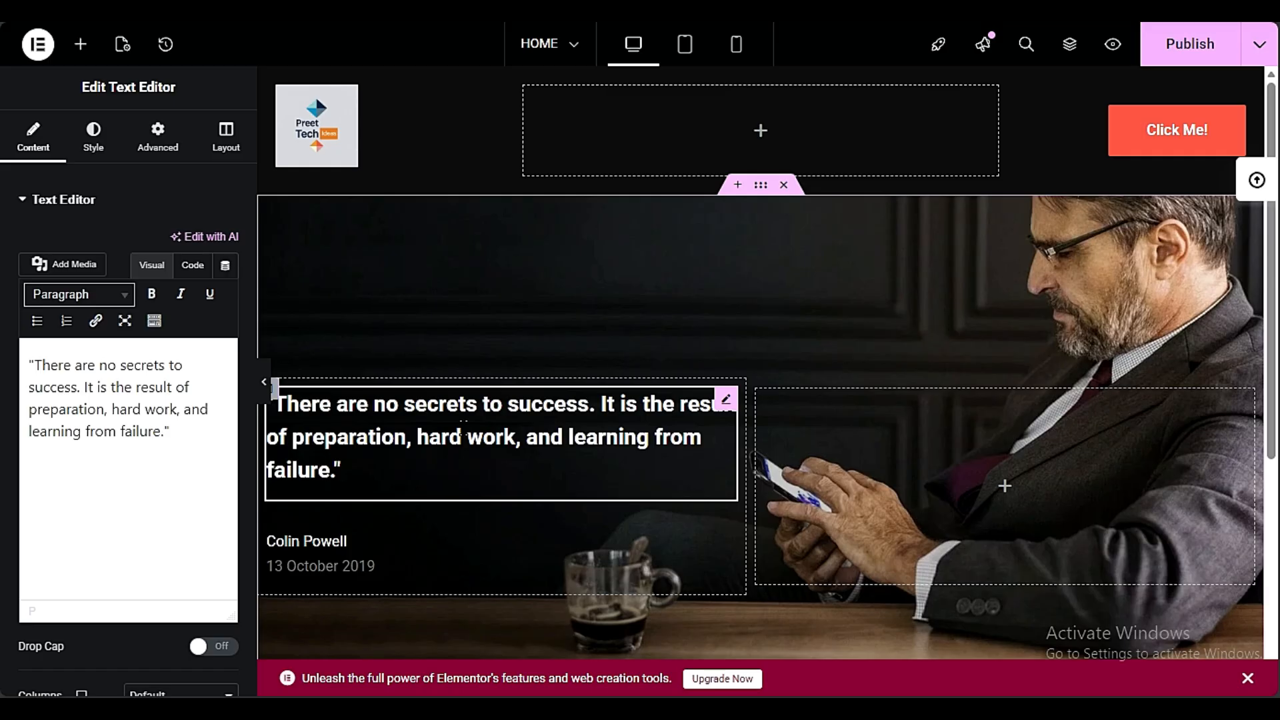
{"action": "left_click", "coordinate": [180, 429]}
{"action": "key", "text": "ctrl+a"}
{"action": "type", "text": "i AM WEB dESIGNER"}
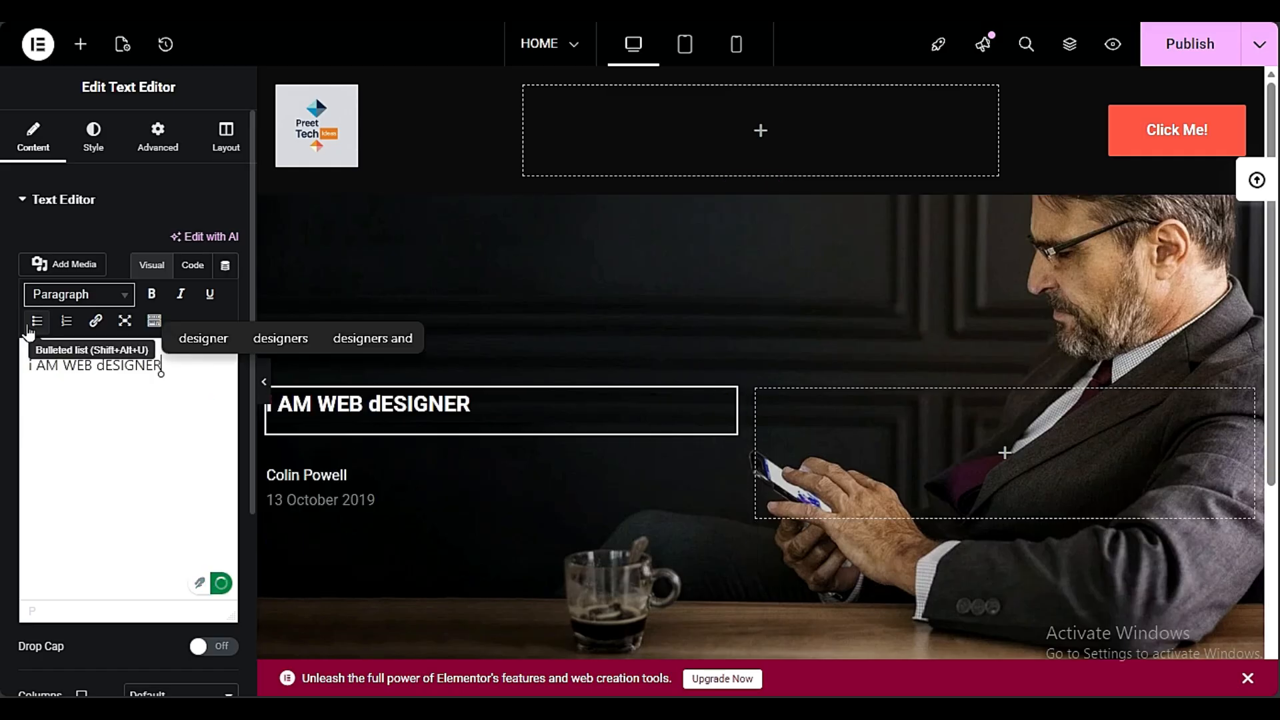
{"action": "left_click", "coordinate": [105, 364]}
{"action": "key", "text": "BackSpace"}
{"action": "type", "text": "D"}
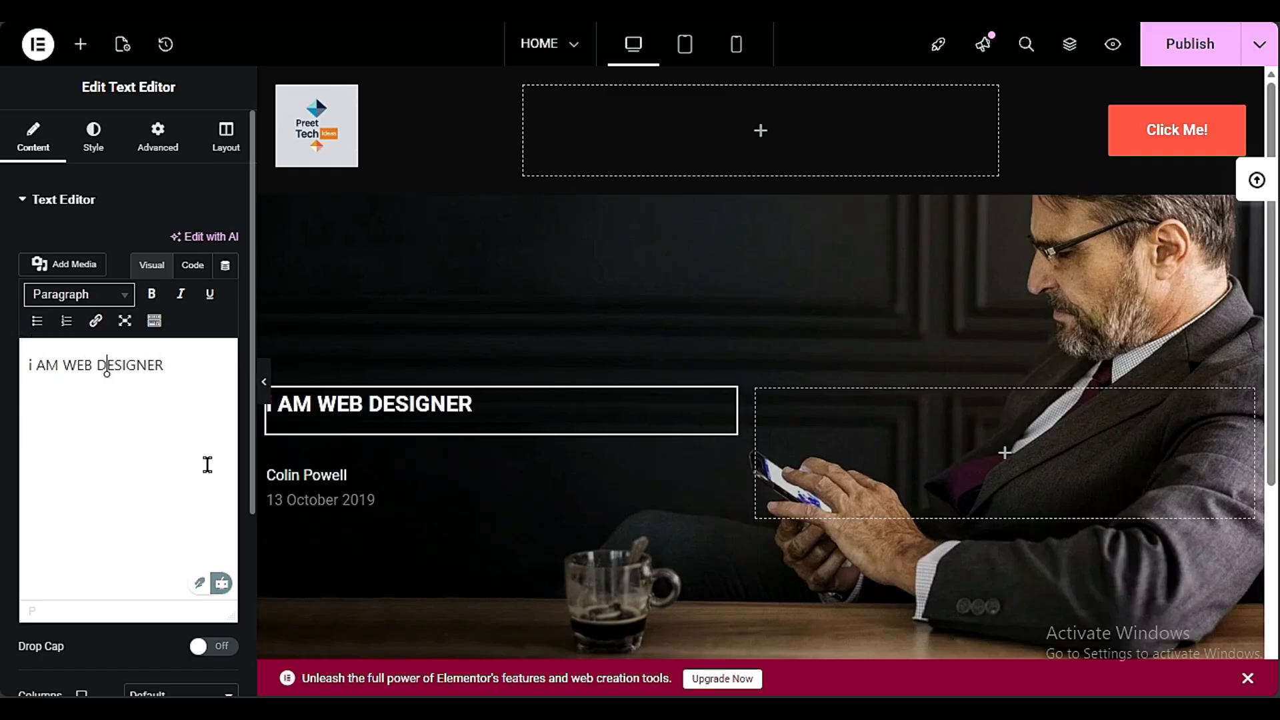
Set the typography size of the "i AM WEB DESIGNER" text to 45 px
{"action": "left_click", "coordinate": [100, 143]}
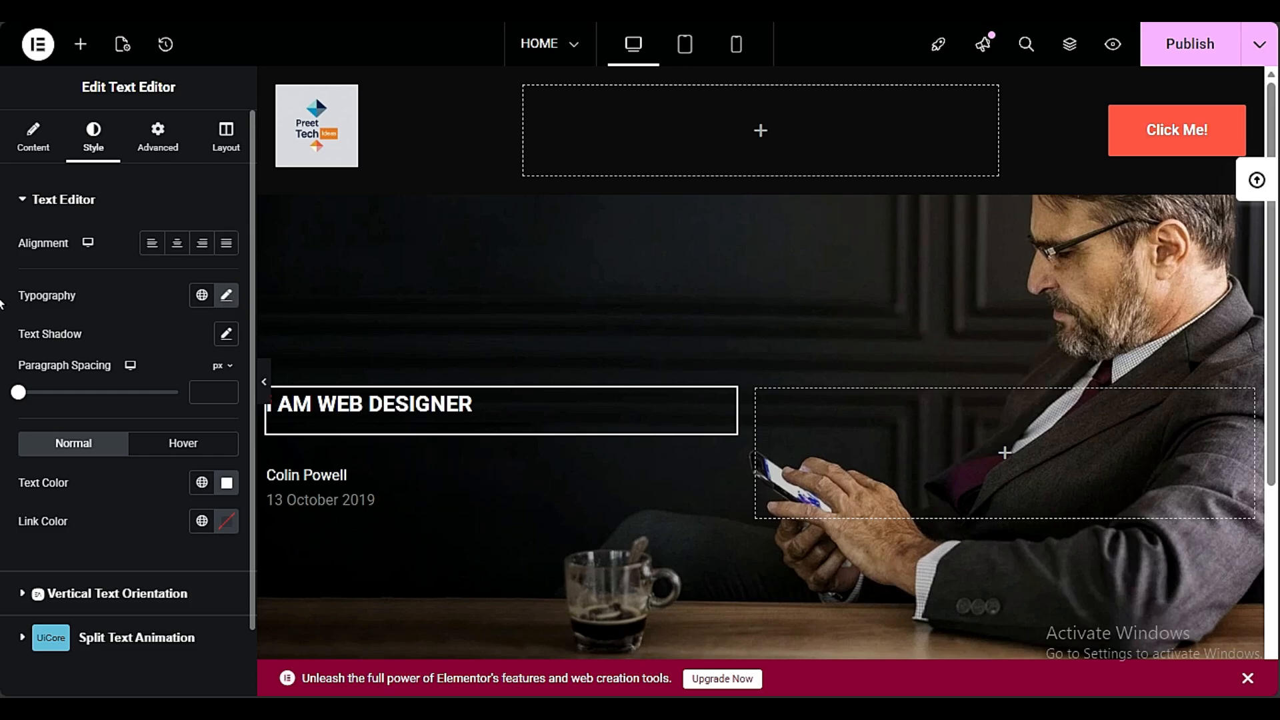
{"action": "left_click", "coordinate": [212, 298]}
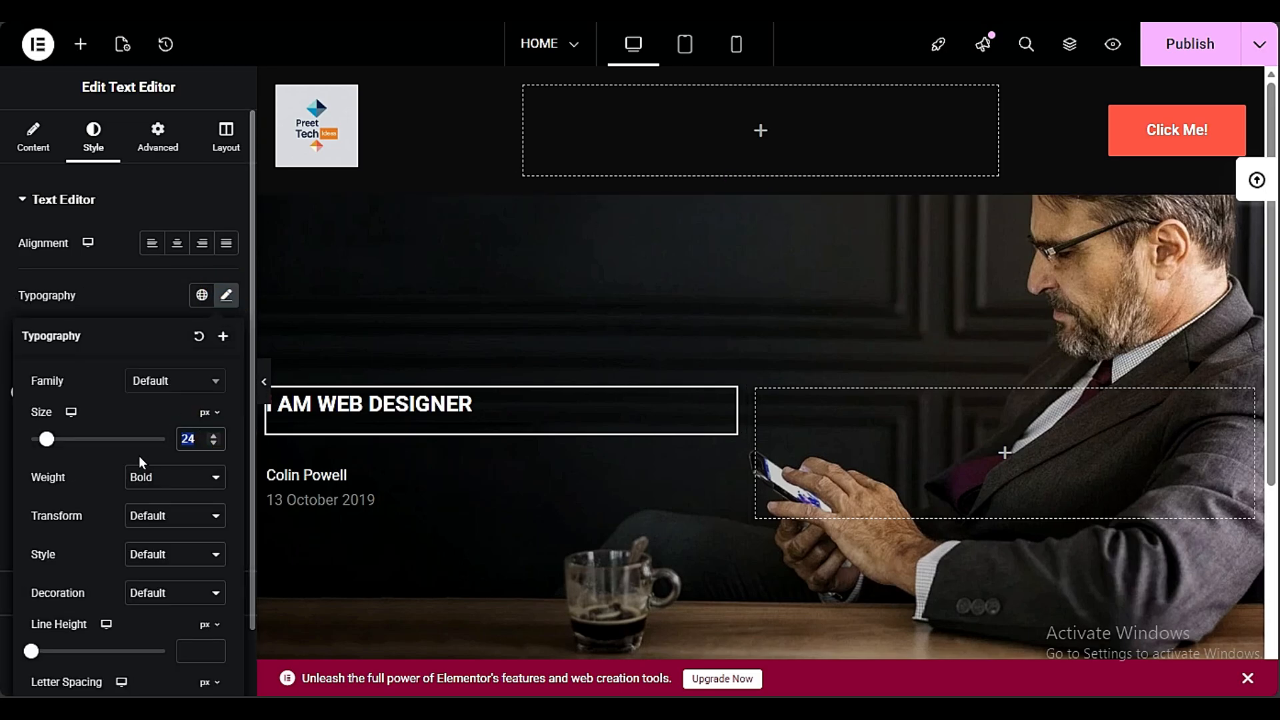
{"action": "type", "text": "45"}
{"action": "scroll", "coordinate": [452, 318], "scroll_direction": "down", "scroll_amount": 3}
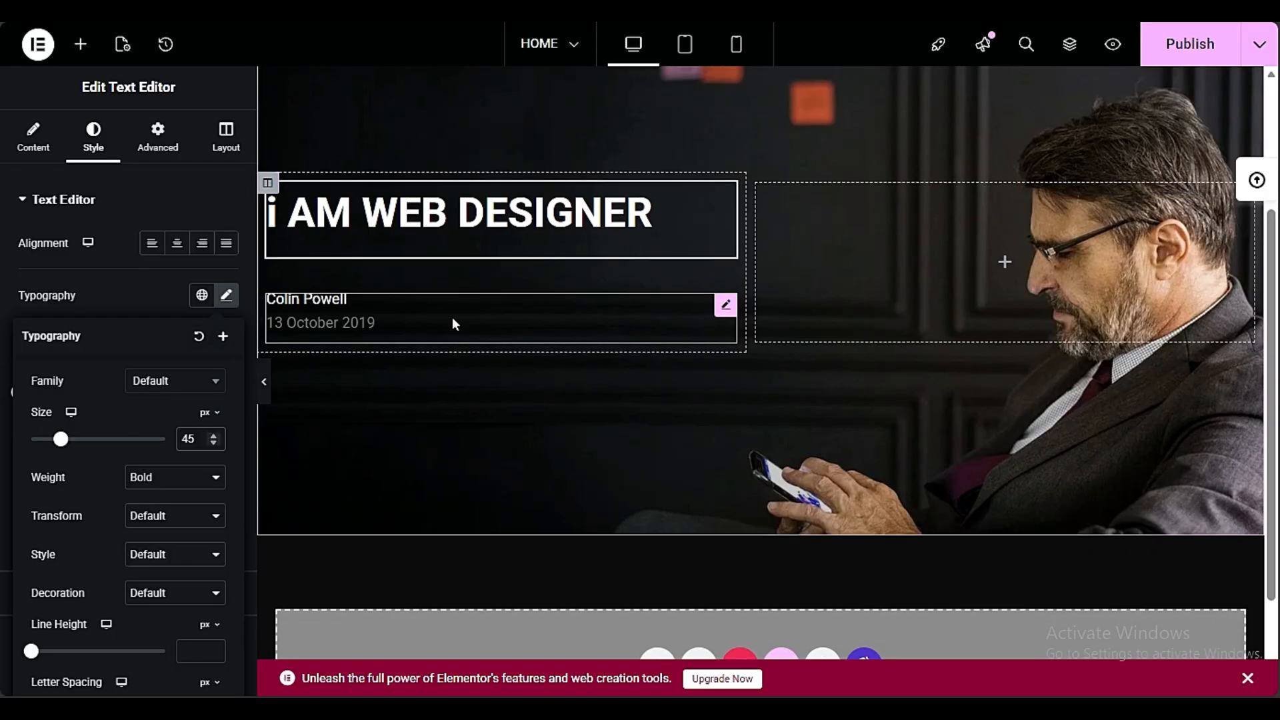
{"action": "scroll", "coordinate": [480, 371], "scroll_direction": "up", "scroll_amount": 4}
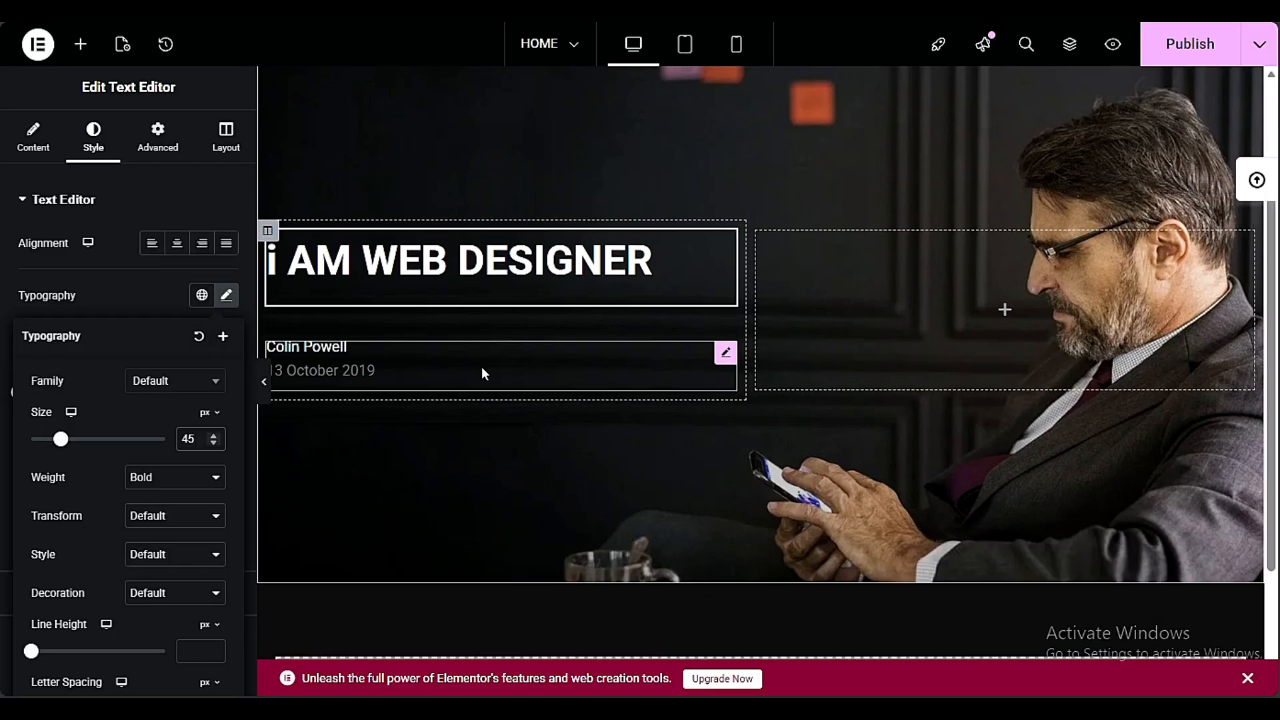
Add a Text Editor widget with the default Lorem ipsum text directly below the "i AM WEB DESIGNER" text
{"action": "left_click", "coordinate": [76, 58]}
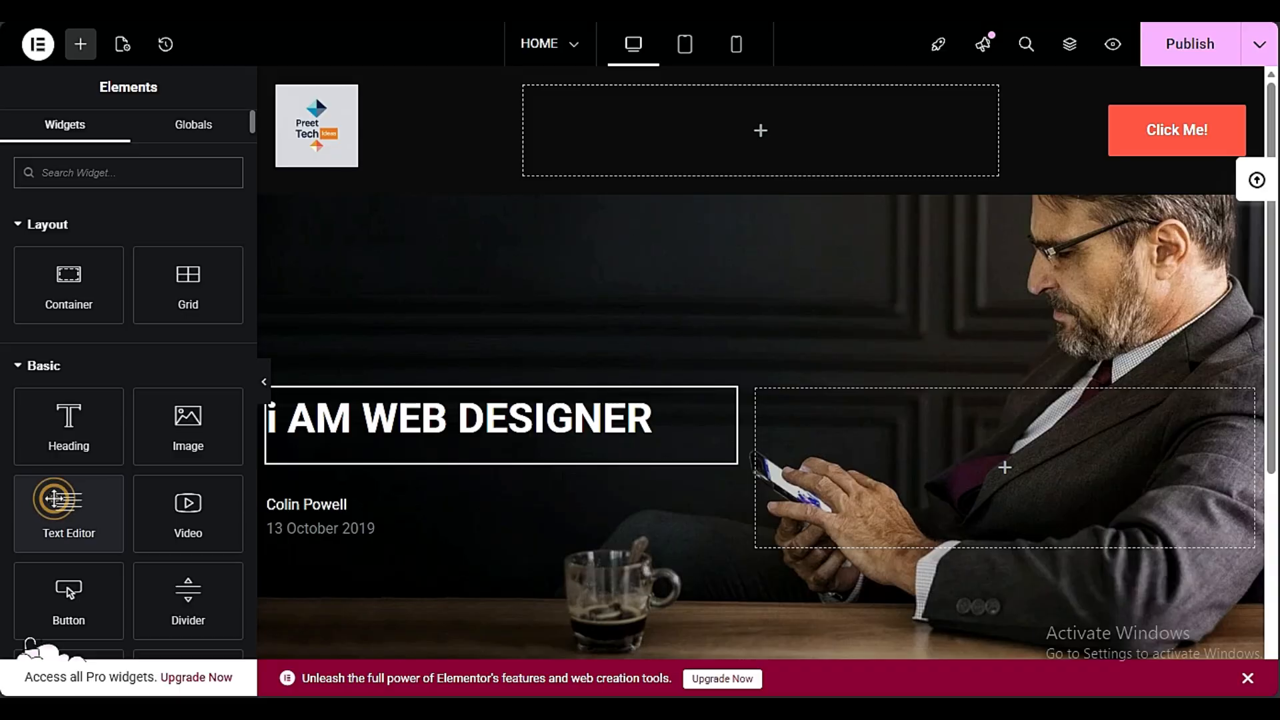
{"action": "left_click_drag", "start_coordinate": [53, 499], "coordinate": [367, 450]}
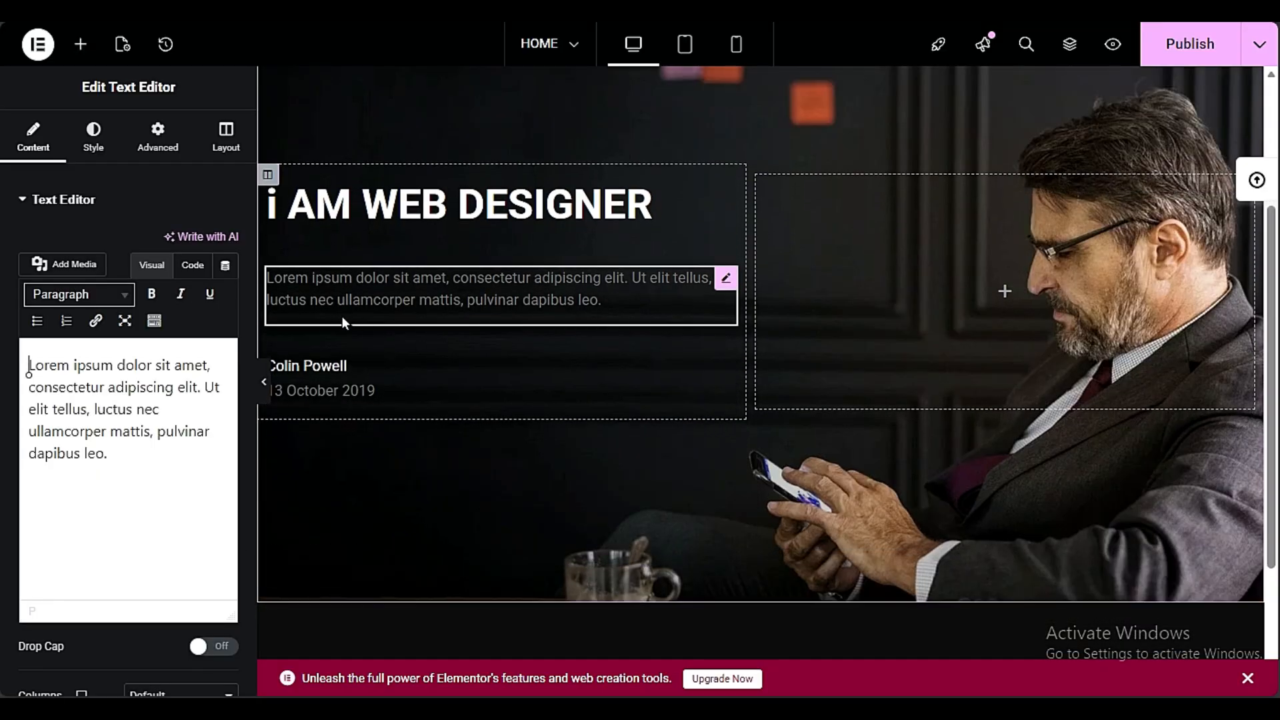
{"action": "left_click", "coordinate": [28, 367]}
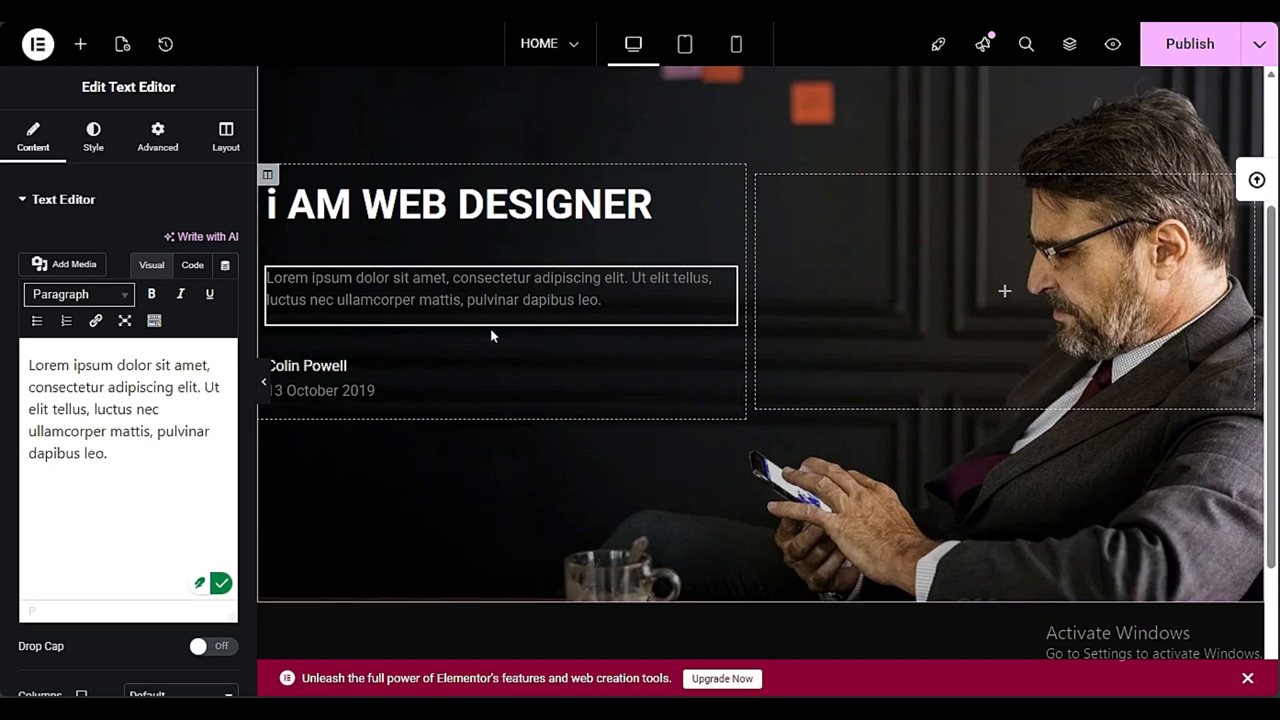
Set the text color of the Lorem ipsum paragraph to white, #FFFFFF
{"action": "left_click", "coordinate": [82, 140]}
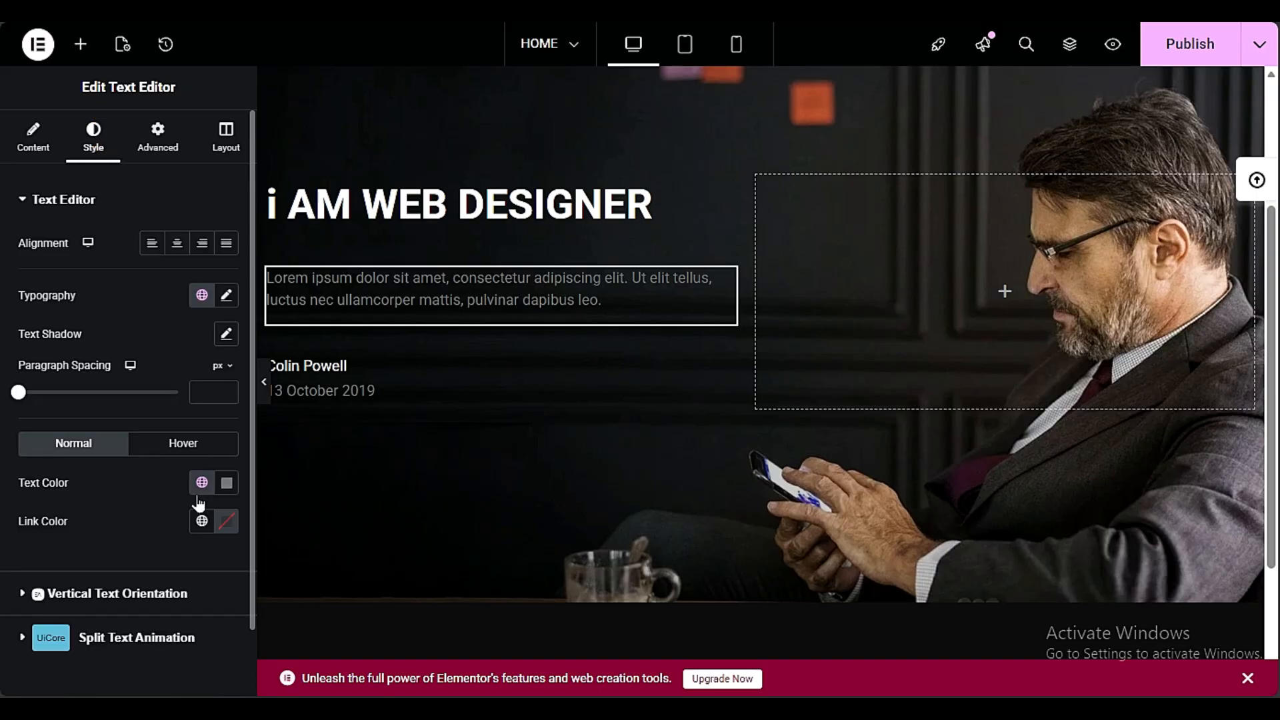
{"action": "left_click", "coordinate": [227, 482]}
{"action": "left_click_drag", "start_coordinate": [86, 245], "coordinate": [74, 230]}
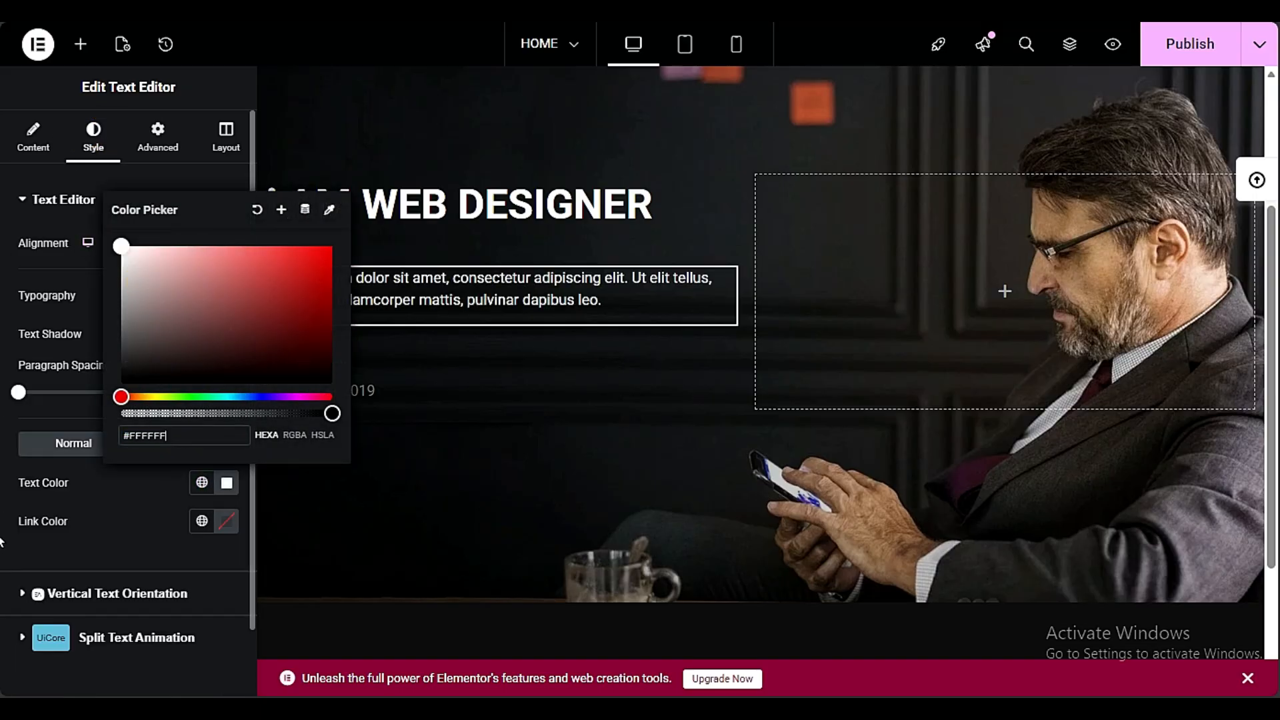
{"action": "left_click", "coordinate": [4, 541]}
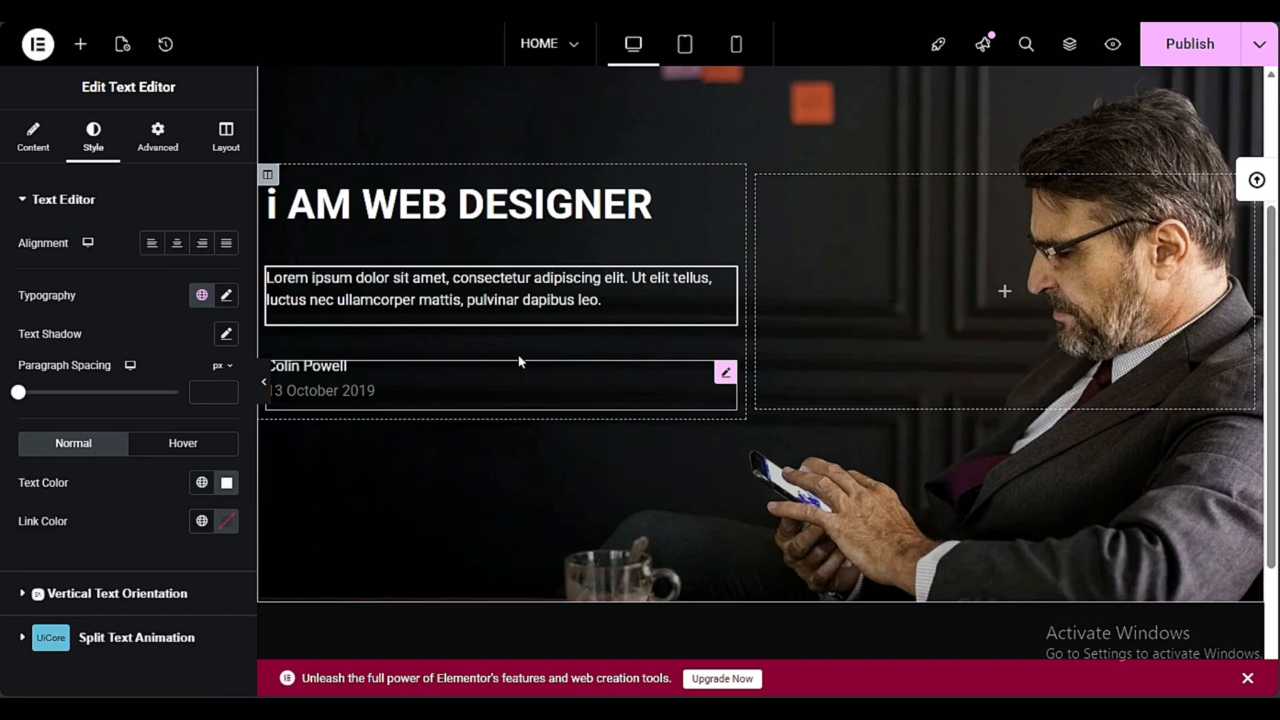
Delete the text widget holding the quote's author name and date below the Lorem ipsum paragraph
{"action": "right_click", "coordinate": [374, 389]}
{"action": "left_click", "coordinate": [426, 283]}
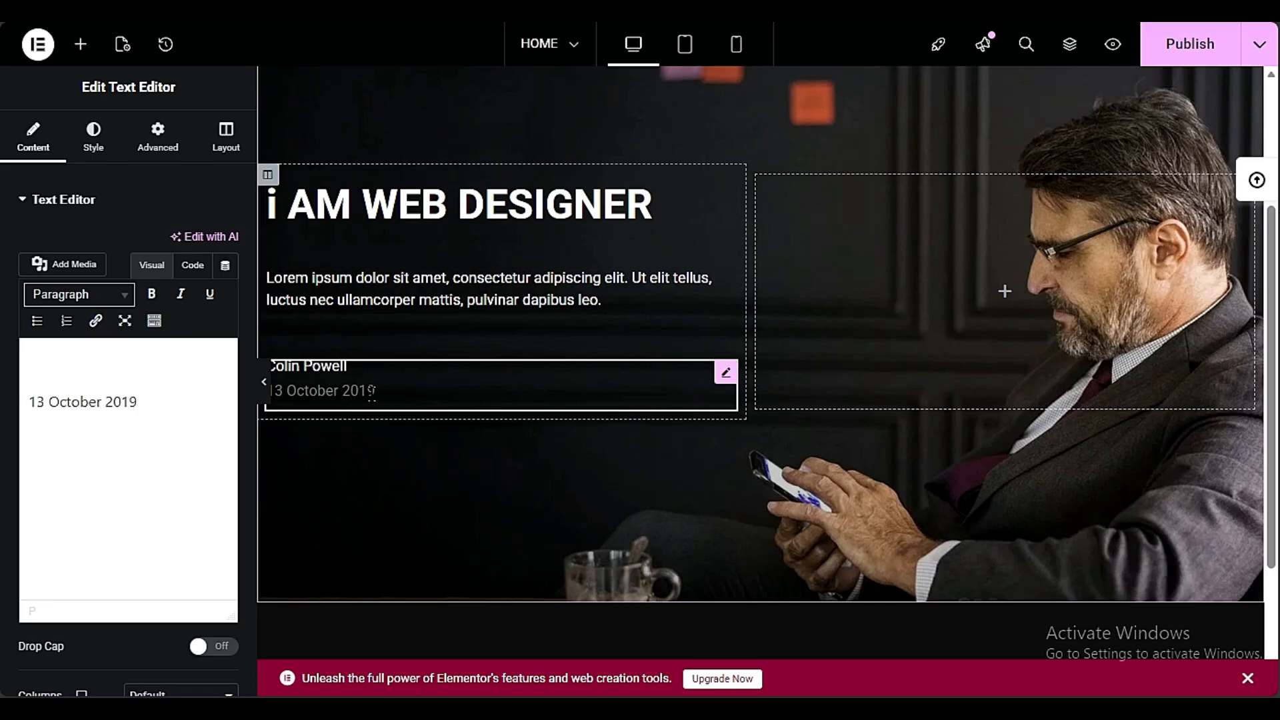
{"action": "right_click", "coordinate": [349, 392]}
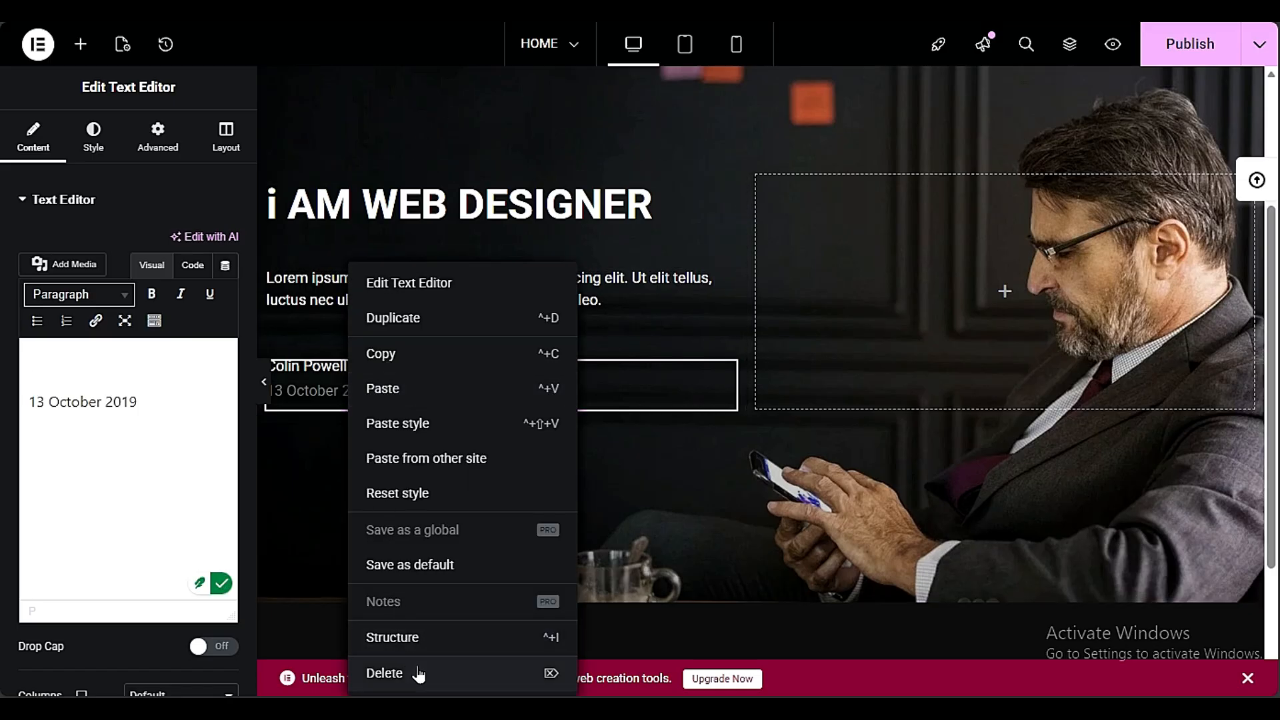
{"action": "left_click", "coordinate": [513, 674]}
{"action": "scroll", "coordinate": [442, 351], "scroll_direction": "up", "scroll_amount": 3}
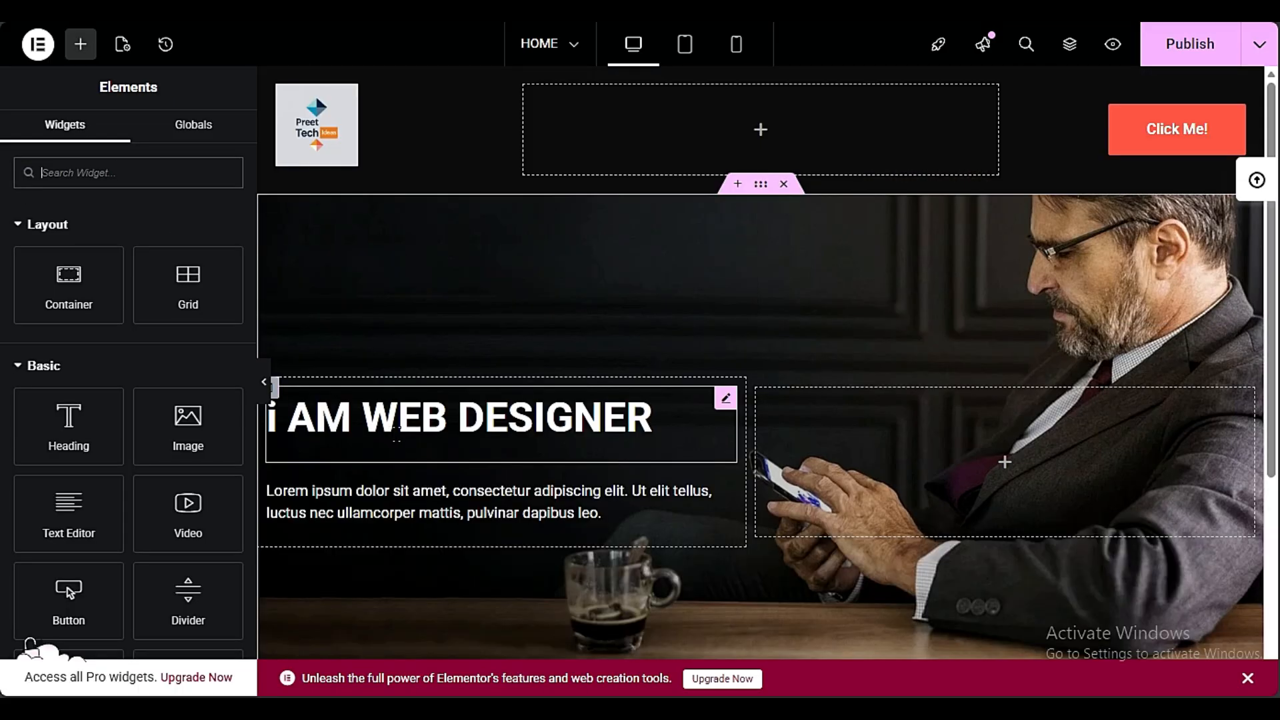
{"action": "left_click", "coordinate": [422, 493]}
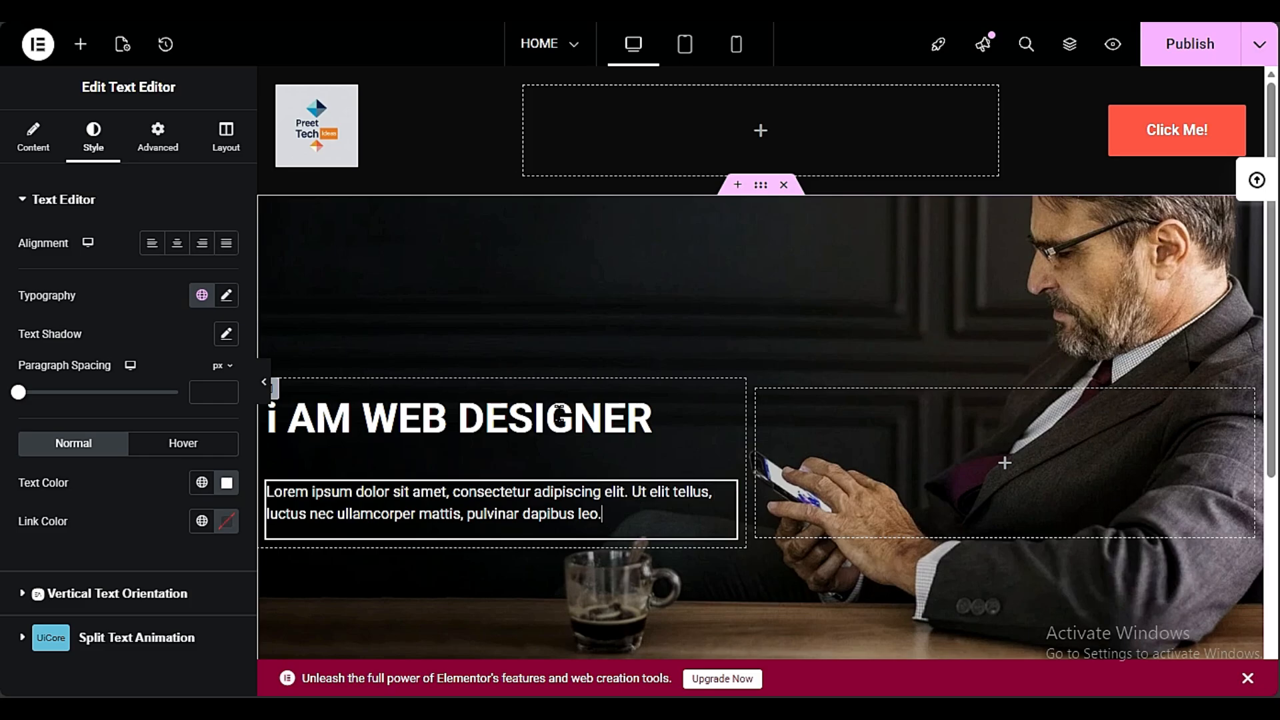
{"action": "scroll", "coordinate": [894, 341], "scroll_direction": "down", "scroll_amount": 3}
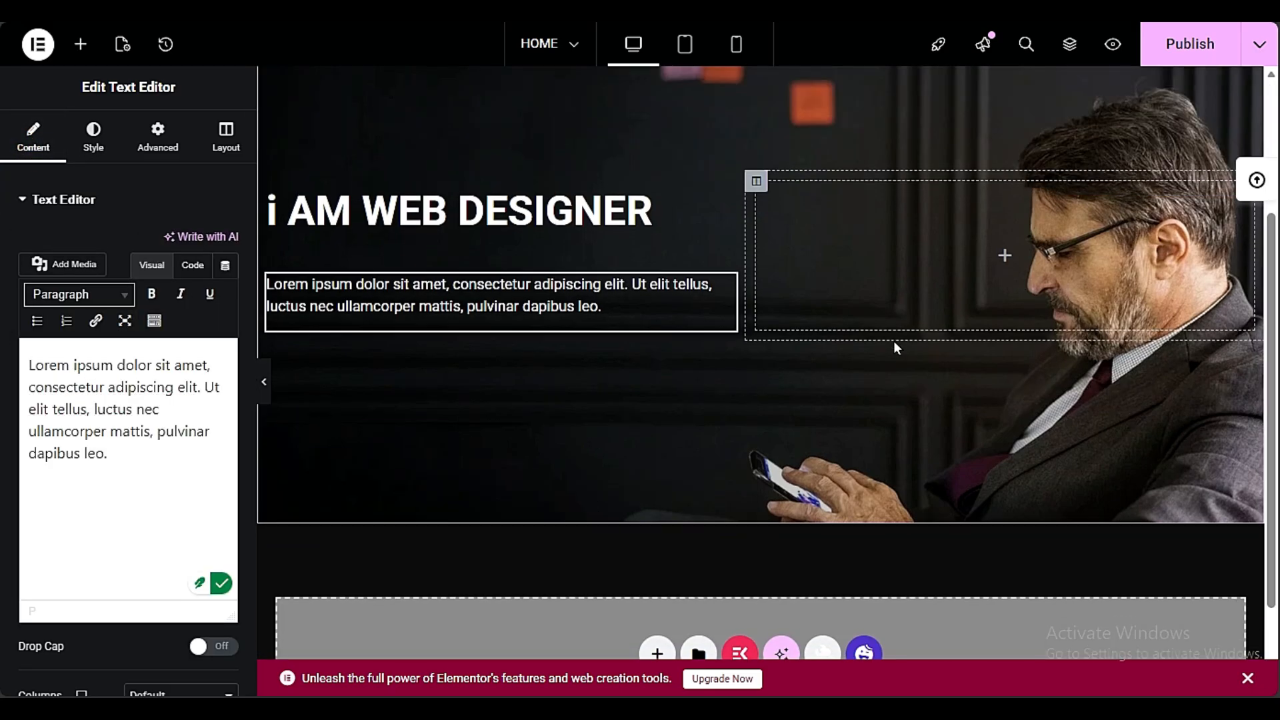
{"action": "scroll", "coordinate": [893, 341], "scroll_direction": "up", "scroll_amount": 3}
{"action": "scroll", "coordinate": [1058, 270], "scroll_direction": "down", "scroll_amount": 4}
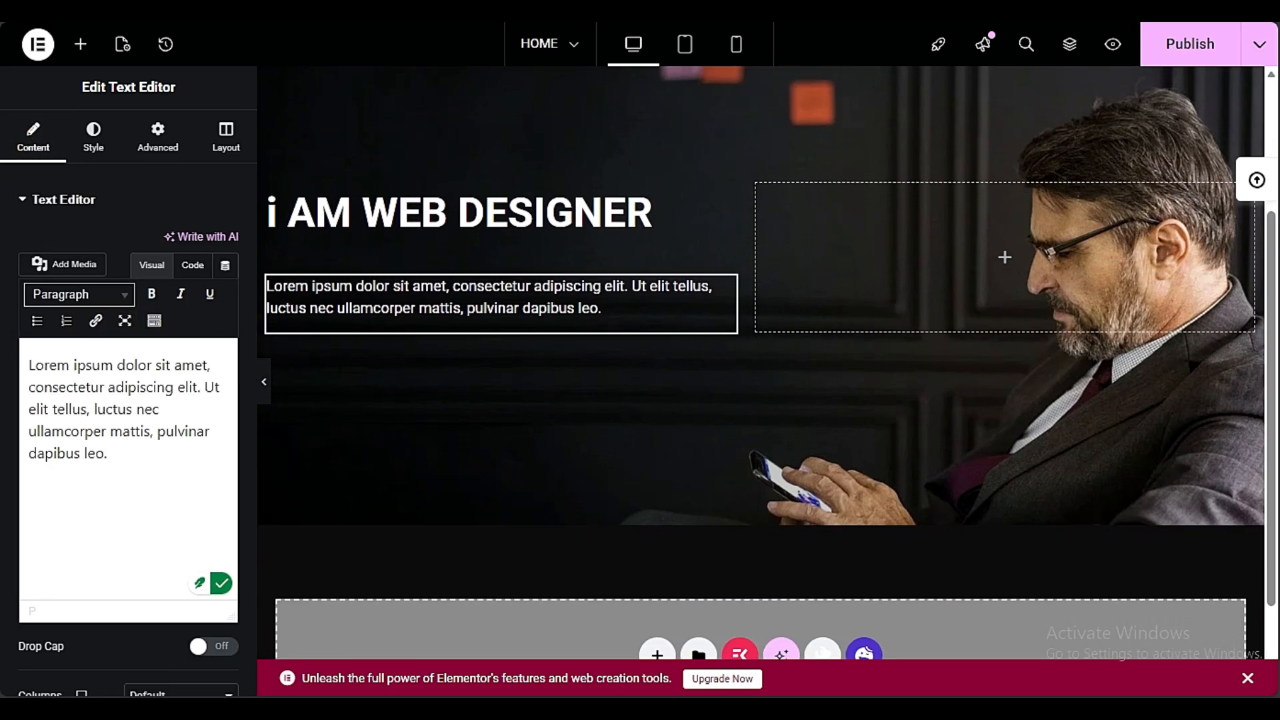
{"action": "scroll", "coordinate": [1103, 374], "scroll_direction": "up", "scroll_amount": 1}
{"action": "scroll", "coordinate": [1104, 384], "scroll_direction": "up", "scroll_amount": 3}
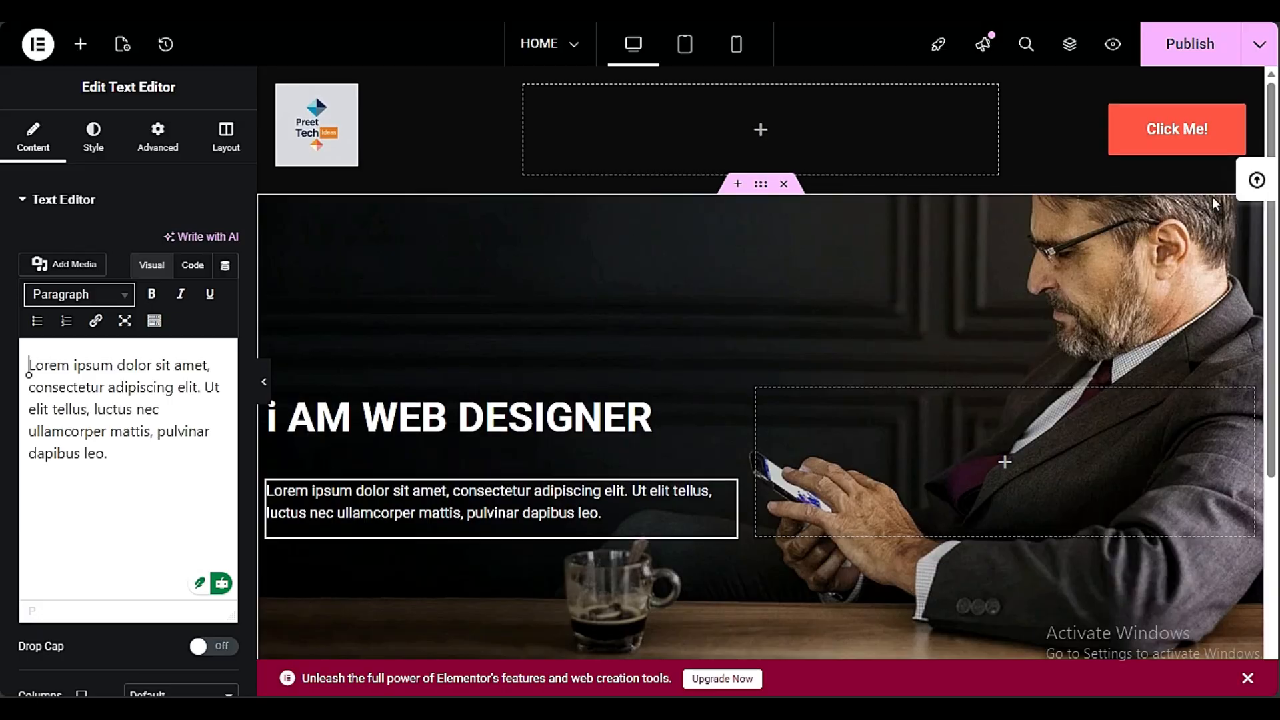
{"action": "scroll", "coordinate": [1161, 316], "scroll_direction": "down", "scroll_amount": 3}
{"action": "scroll", "coordinate": [1147, 337], "scroll_direction": "up", "scroll_amount": 3}
Remove the background image from the hero section containing the "i AM WEB DESIGNER" text
{"action": "left_click", "coordinate": [761, 185]}
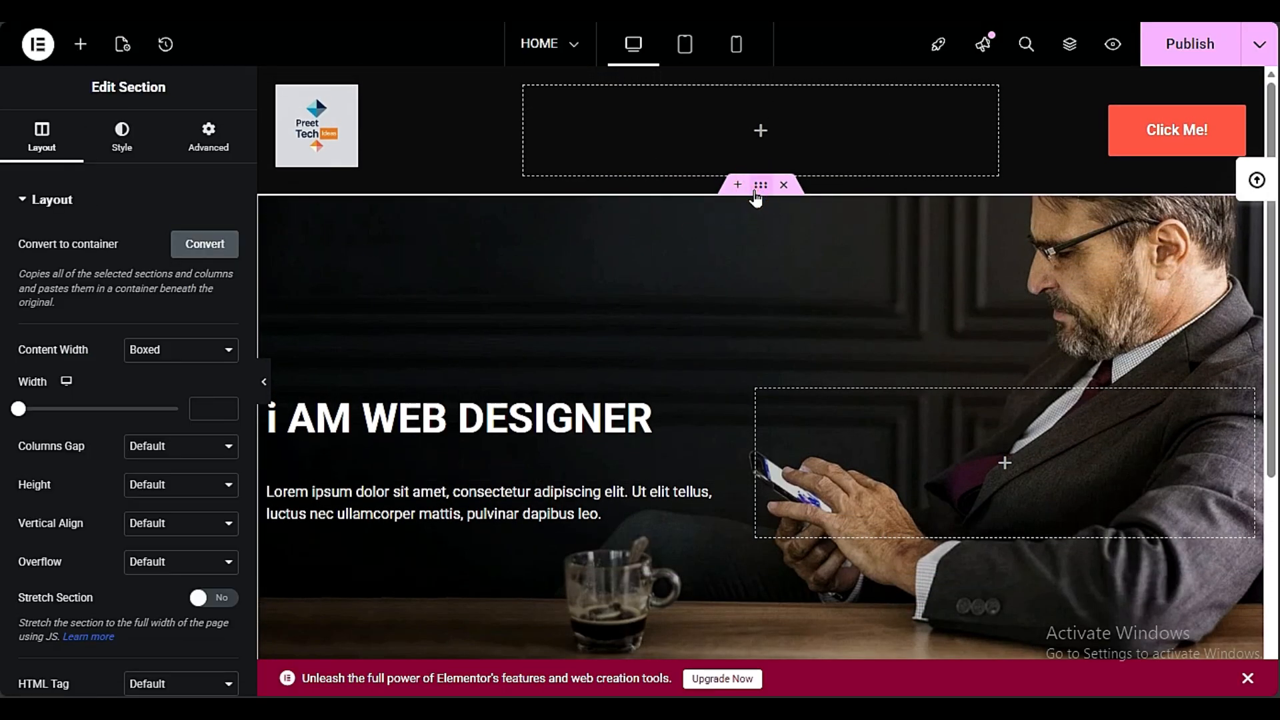
{"action": "left_click", "coordinate": [128, 148]}
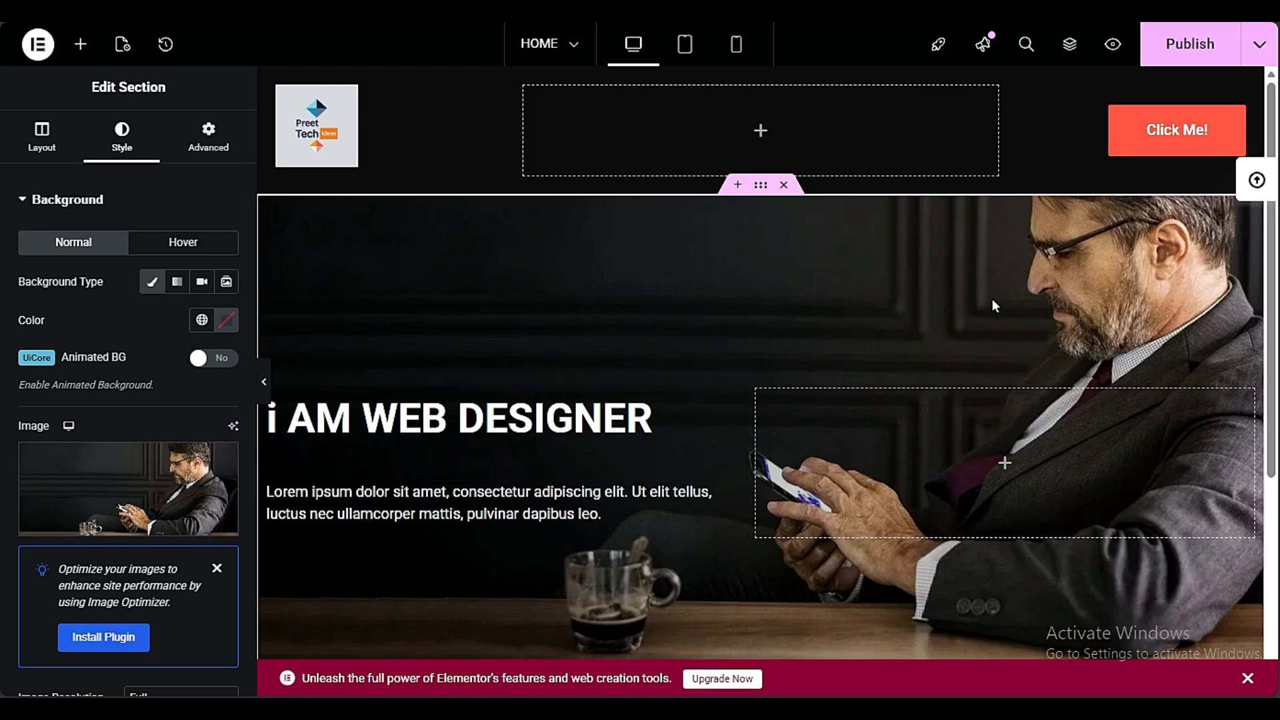
{"action": "scroll", "coordinate": [1013, 306], "scroll_direction": "down", "scroll_amount": 3}
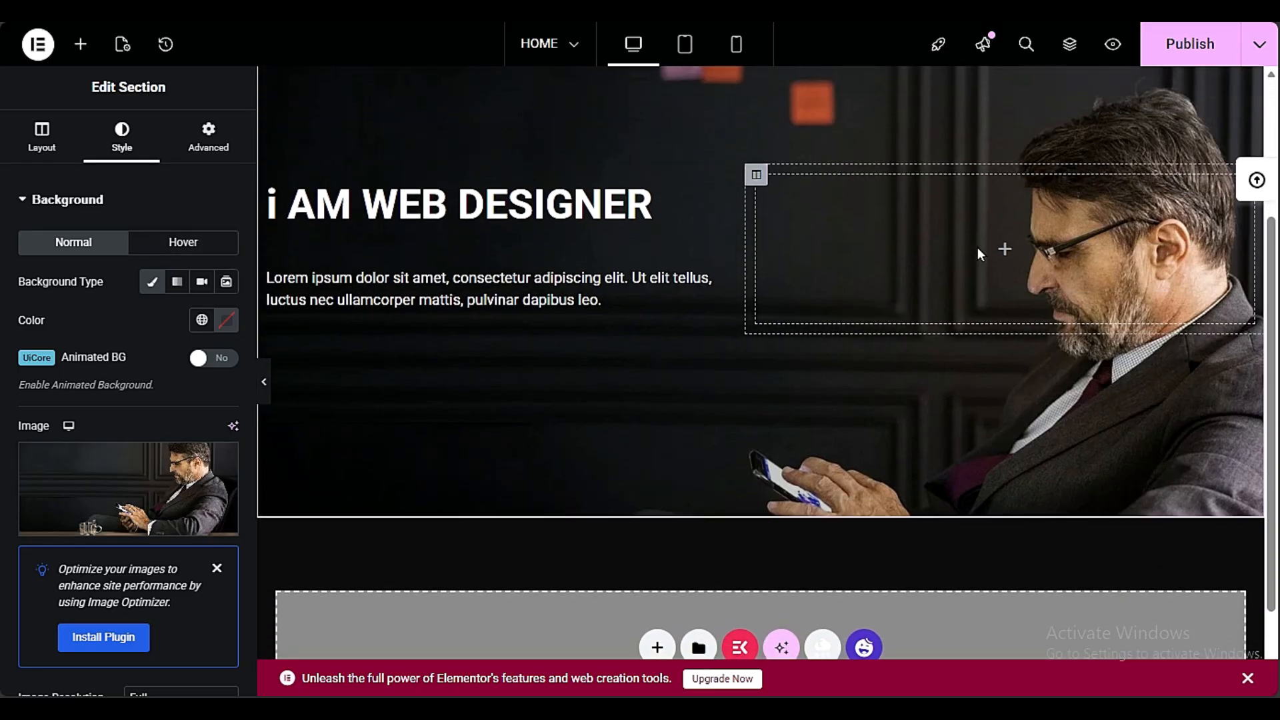
{"action": "scroll", "coordinate": [991, 266], "scroll_direction": "up", "scroll_amount": 3}
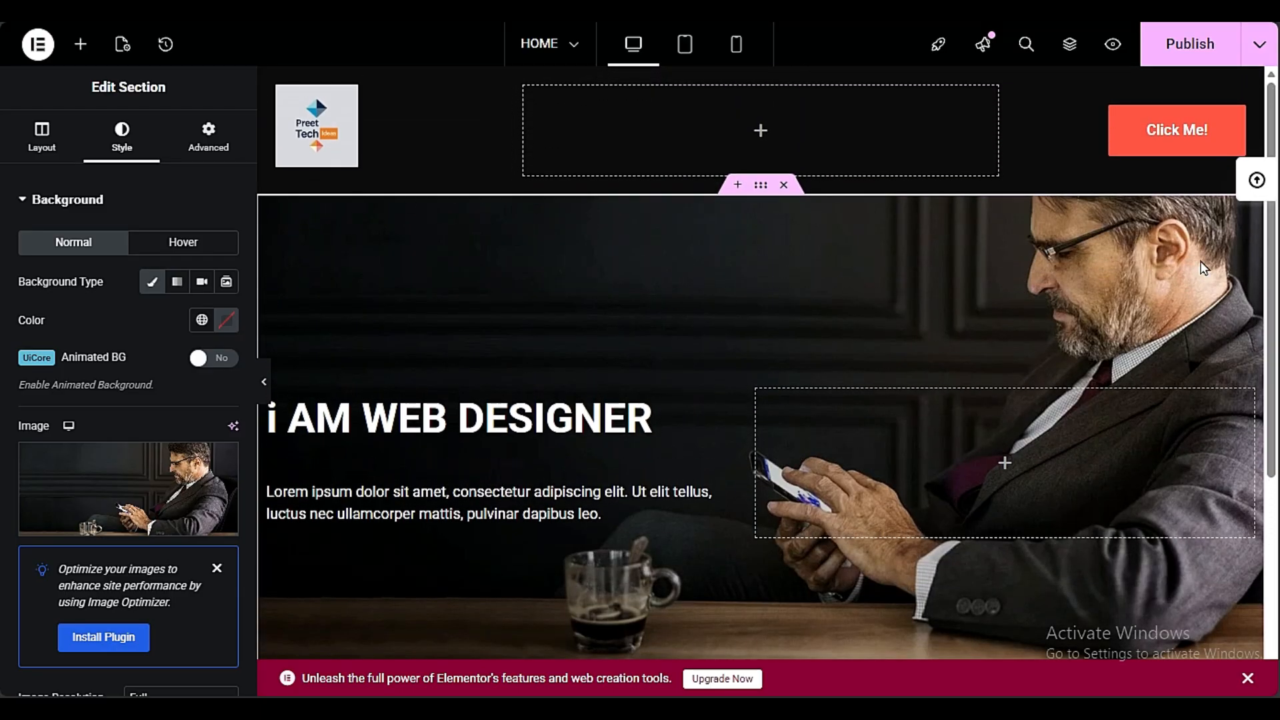
{"action": "mouse_move", "coordinate": [120, 526]}
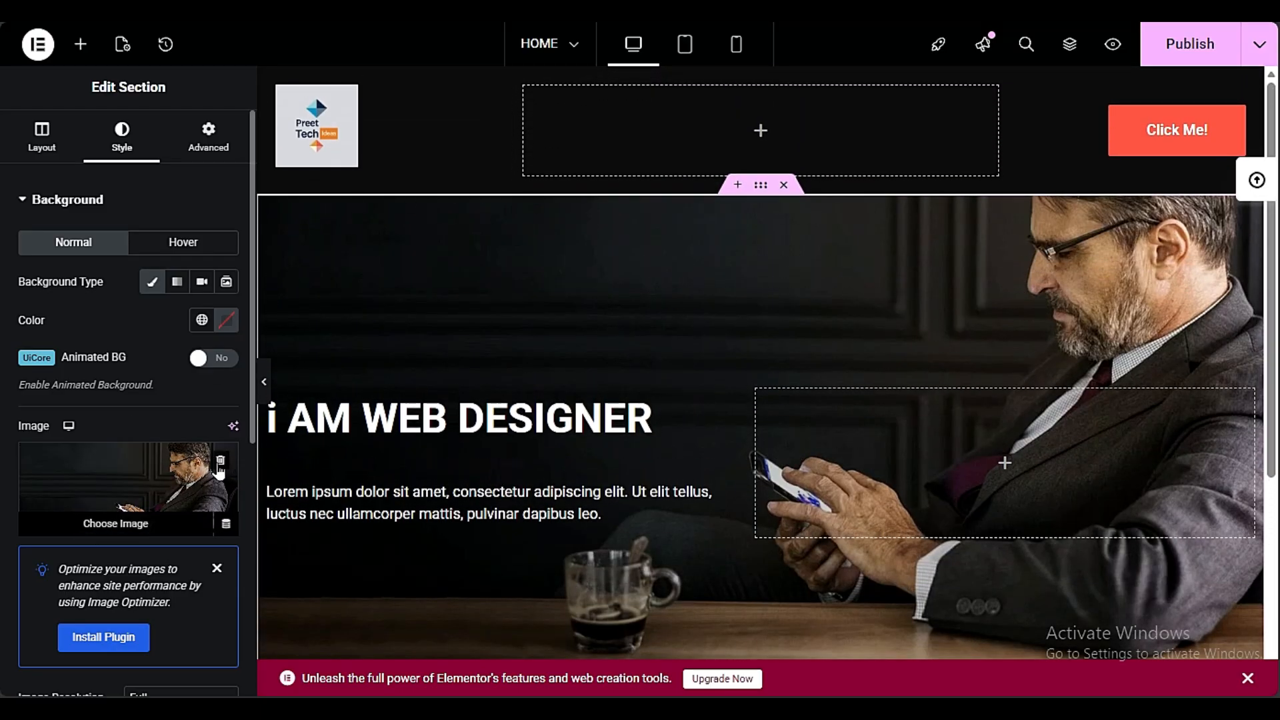
{"action": "left_click", "coordinate": [219, 462]}
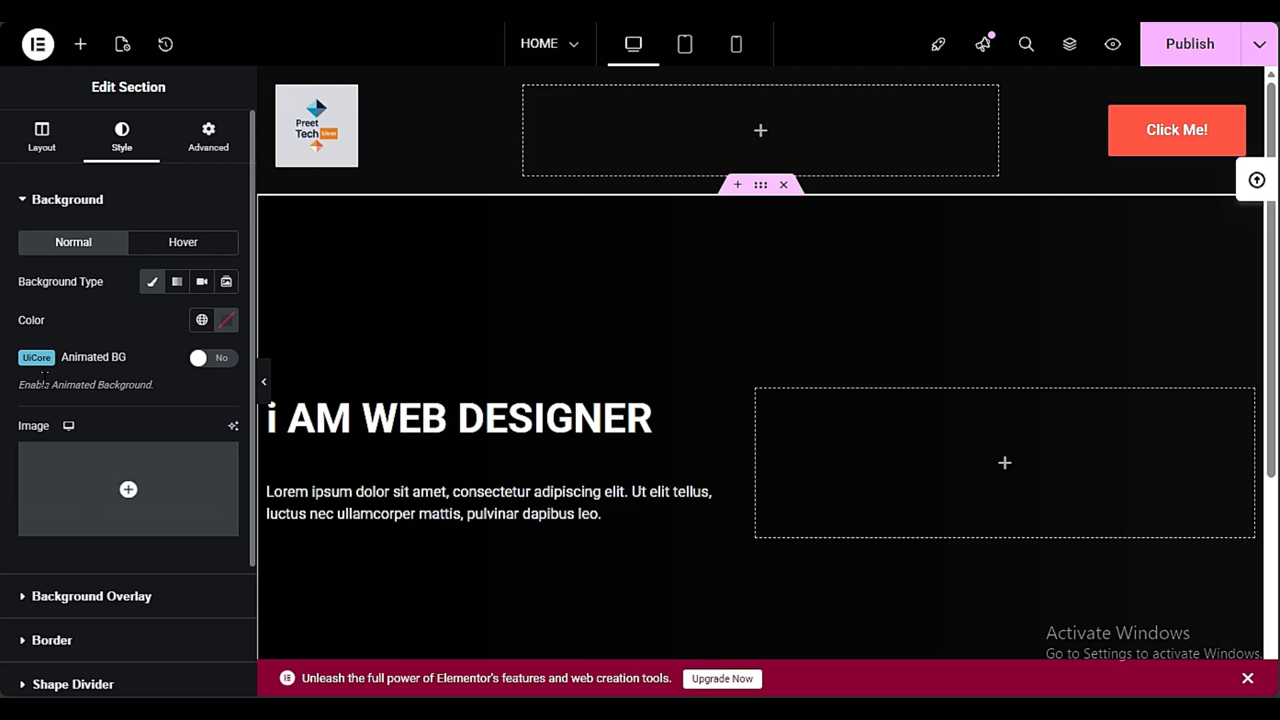
Enable the UiCore Animated BG on the hero section and set its animation to Borealis
{"action": "left_click", "coordinate": [213, 360]}
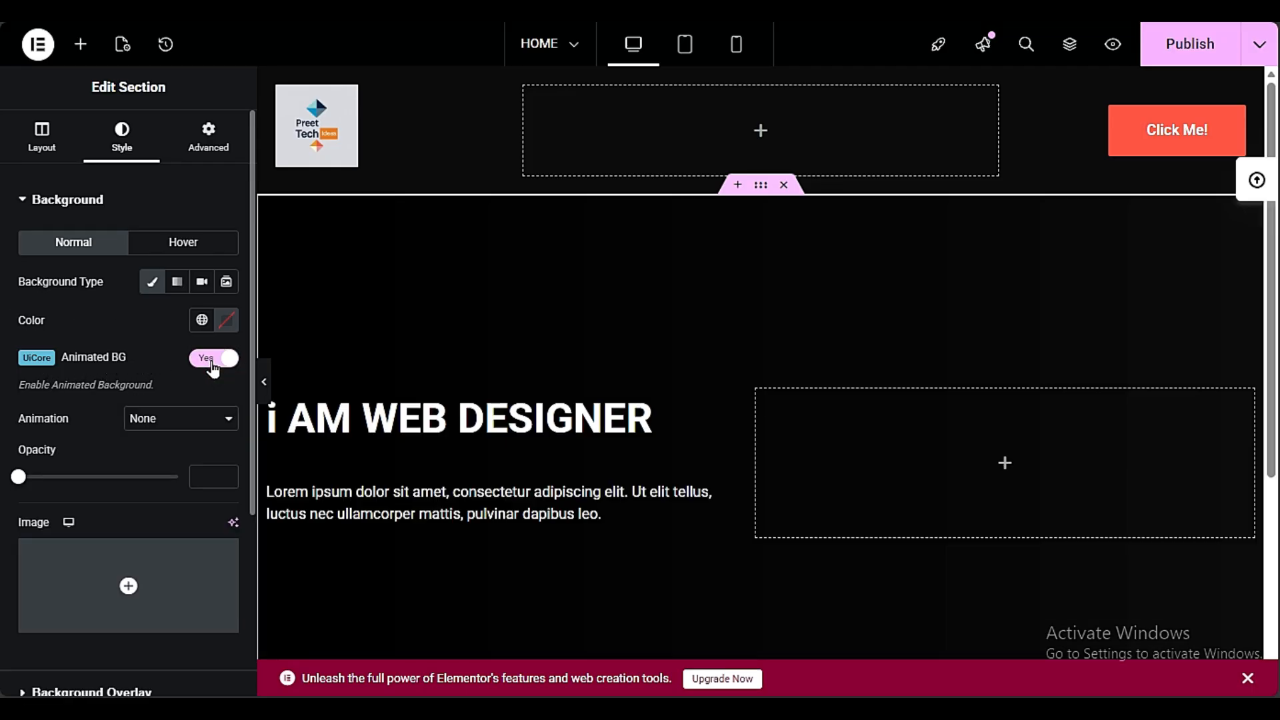
{"action": "left_click", "coordinate": [157, 422]}
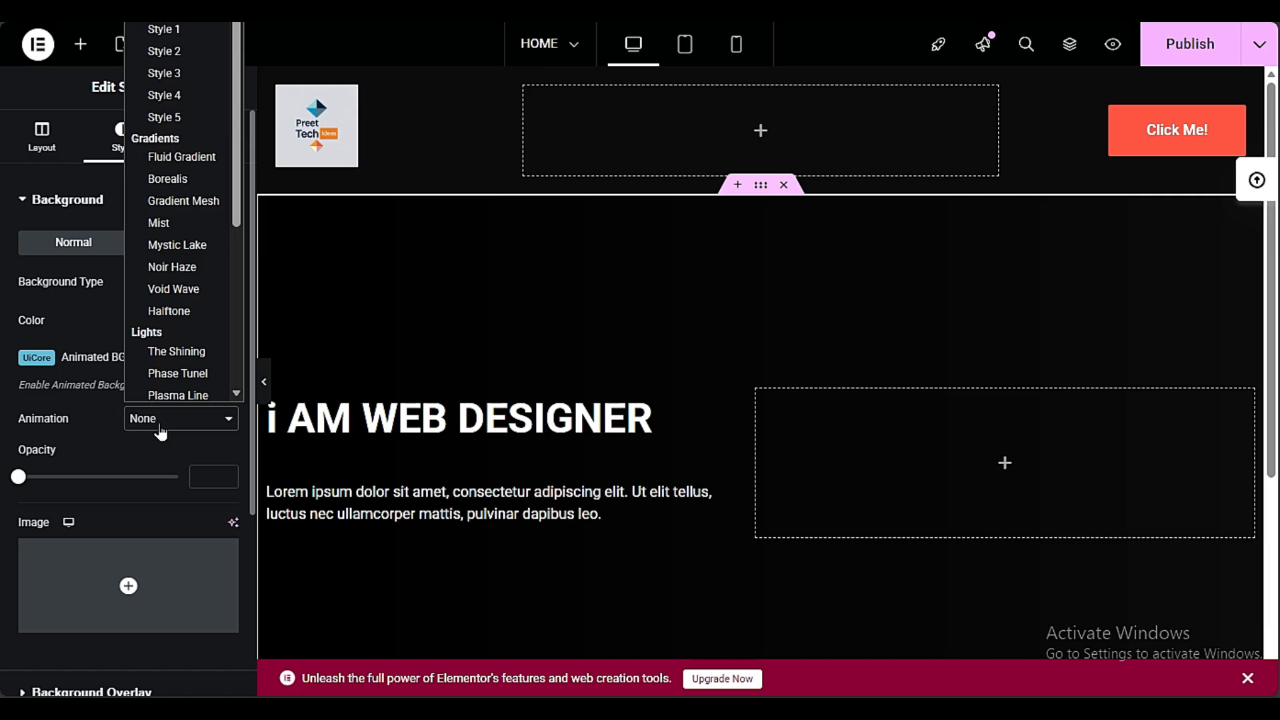
{"action": "left_click", "coordinate": [196, 181]}
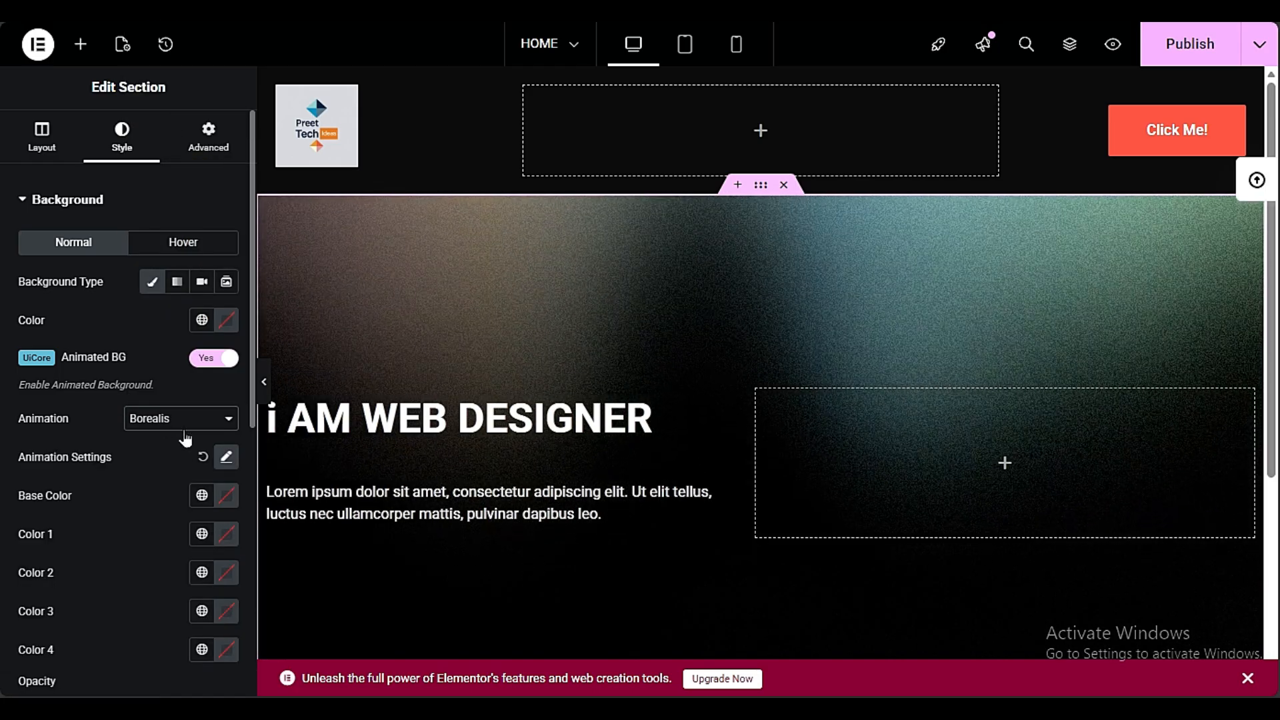
{"action": "scroll", "coordinate": [516, 238], "scroll_direction": "down", "scroll_amount": 3}
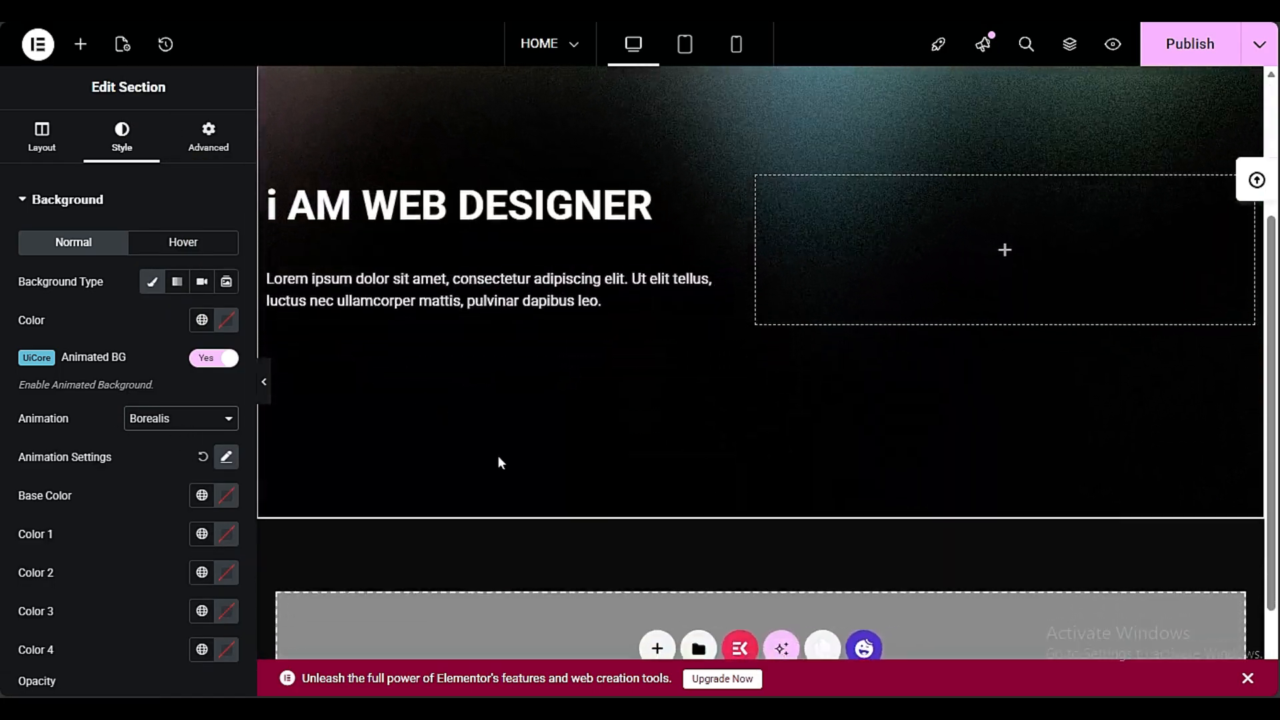
{"action": "scroll", "coordinate": [502, 462], "scroll_direction": "up", "scroll_amount": 3}
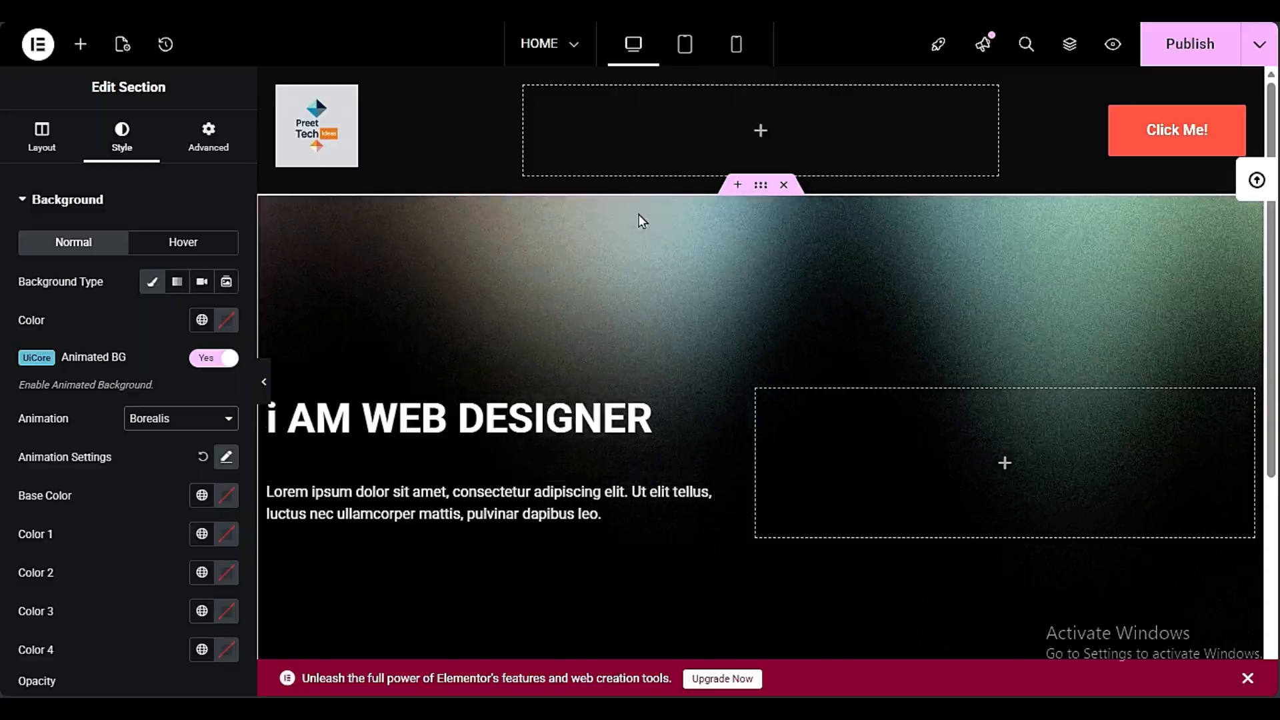
Try the Style 5, Style 1, Gradient Mesh and Style 2 animations on the hero background, and return to Borealis
{"action": "left_click", "coordinate": [176, 420]}
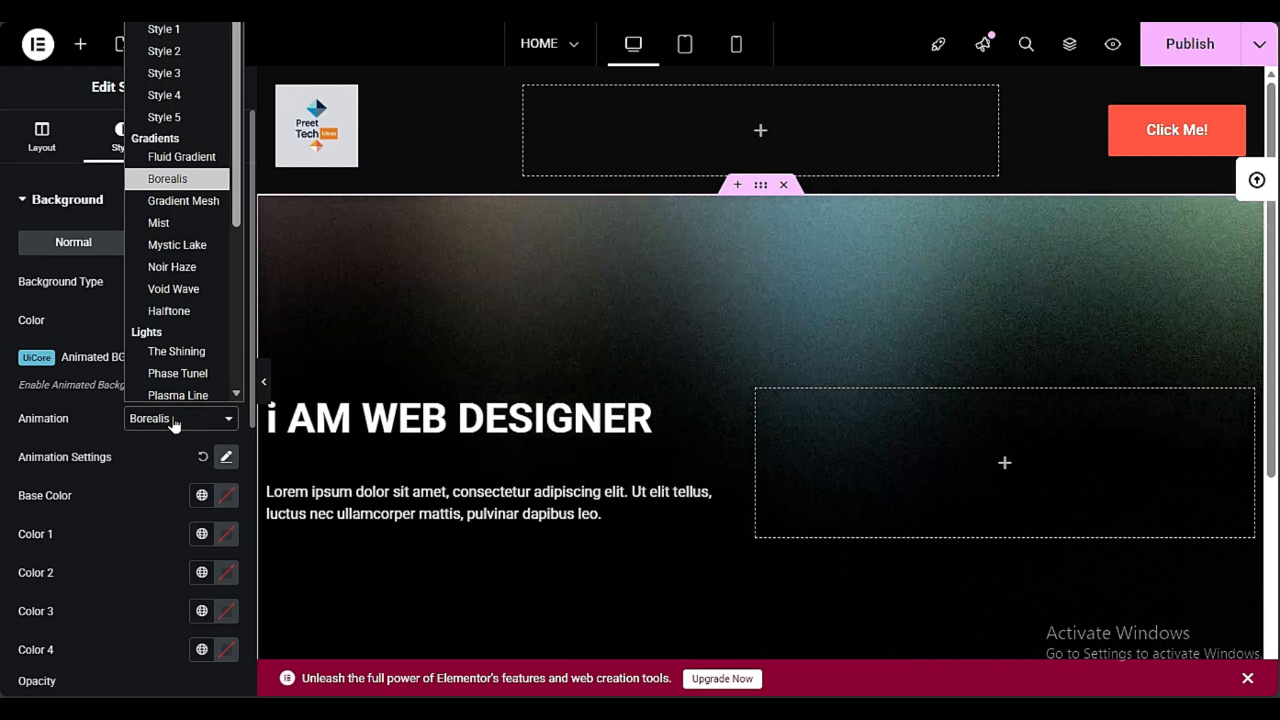
{"action": "left_click", "coordinate": [163, 117]}
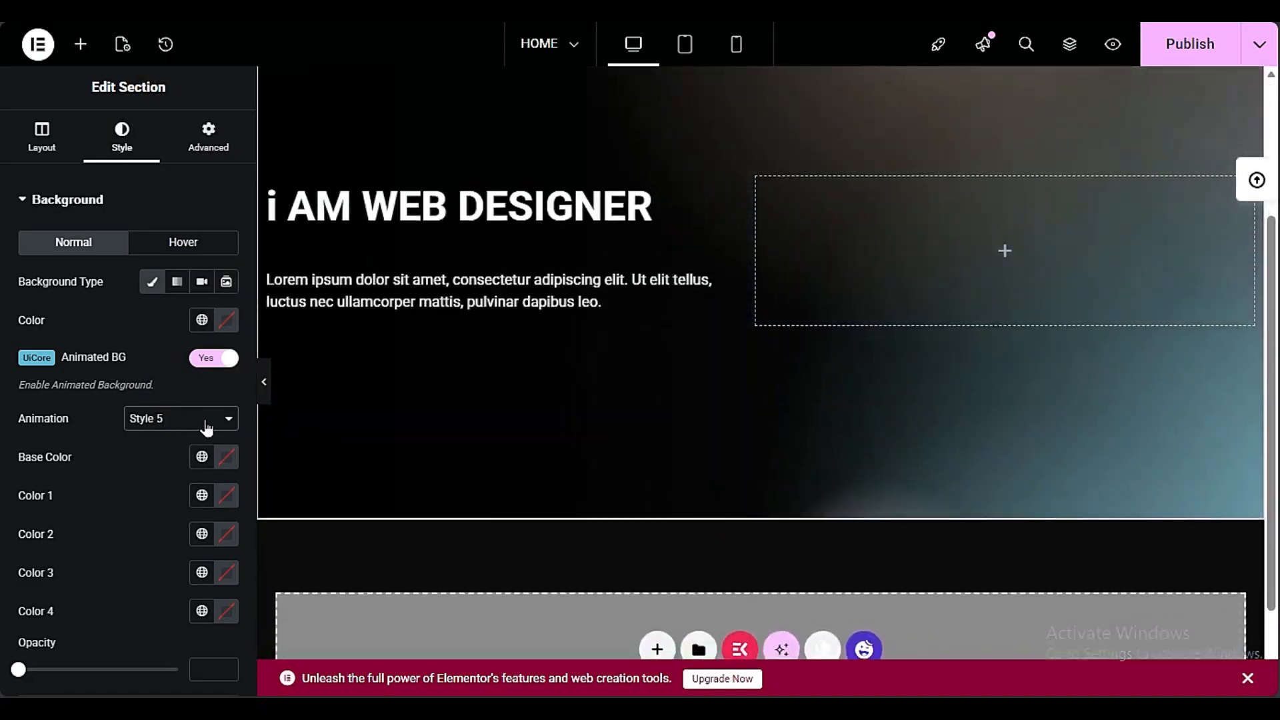
{"action": "left_click", "coordinate": [205, 422]}
{"action": "left_click", "coordinate": [184, 28]}
{"action": "scroll", "coordinate": [789, 235], "scroll_direction": "up", "scroll_amount": 3}
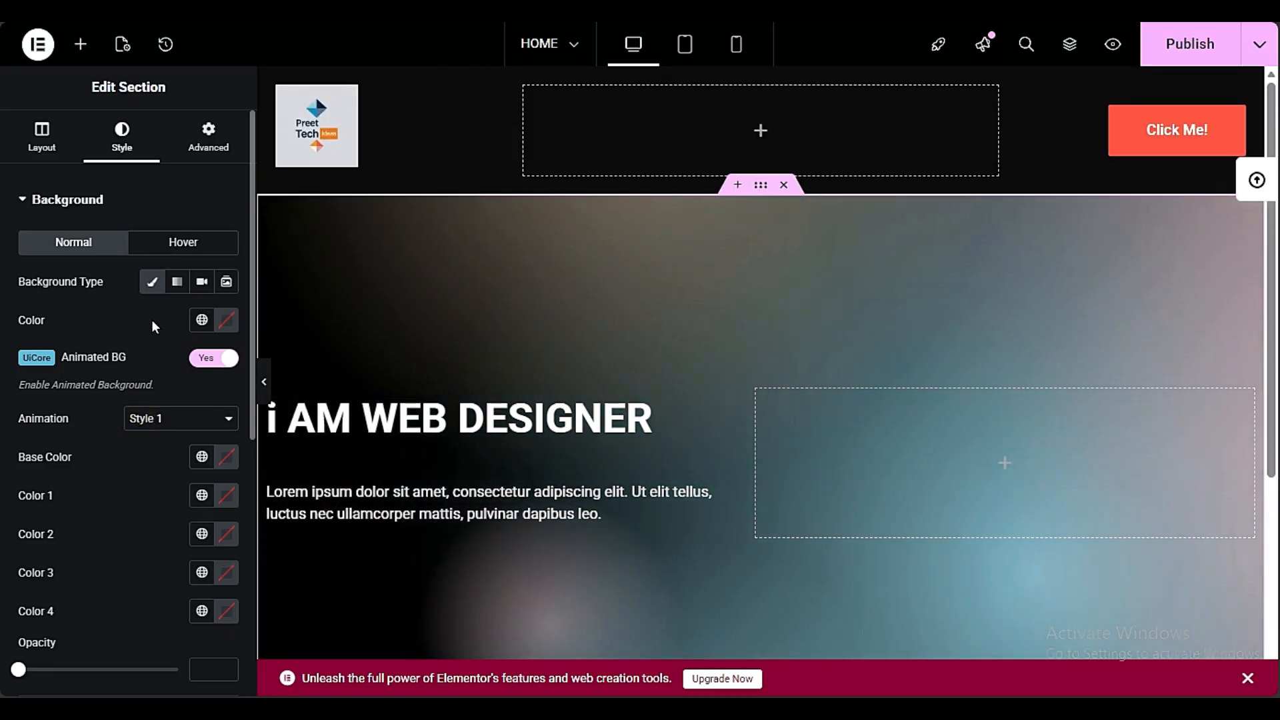
{"action": "left_click", "coordinate": [163, 418]}
{"action": "left_click", "coordinate": [183, 201]}
{"action": "left_click", "coordinate": [137, 421]}
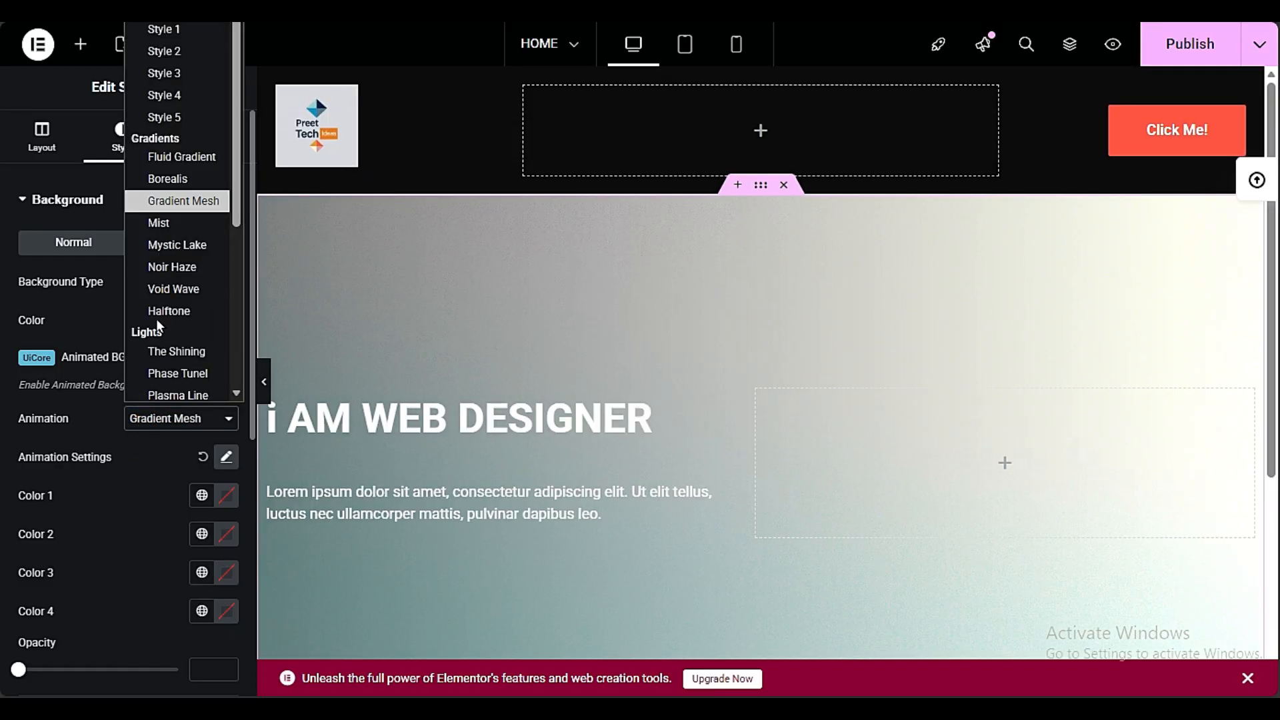
{"action": "left_click", "coordinate": [187, 45]}
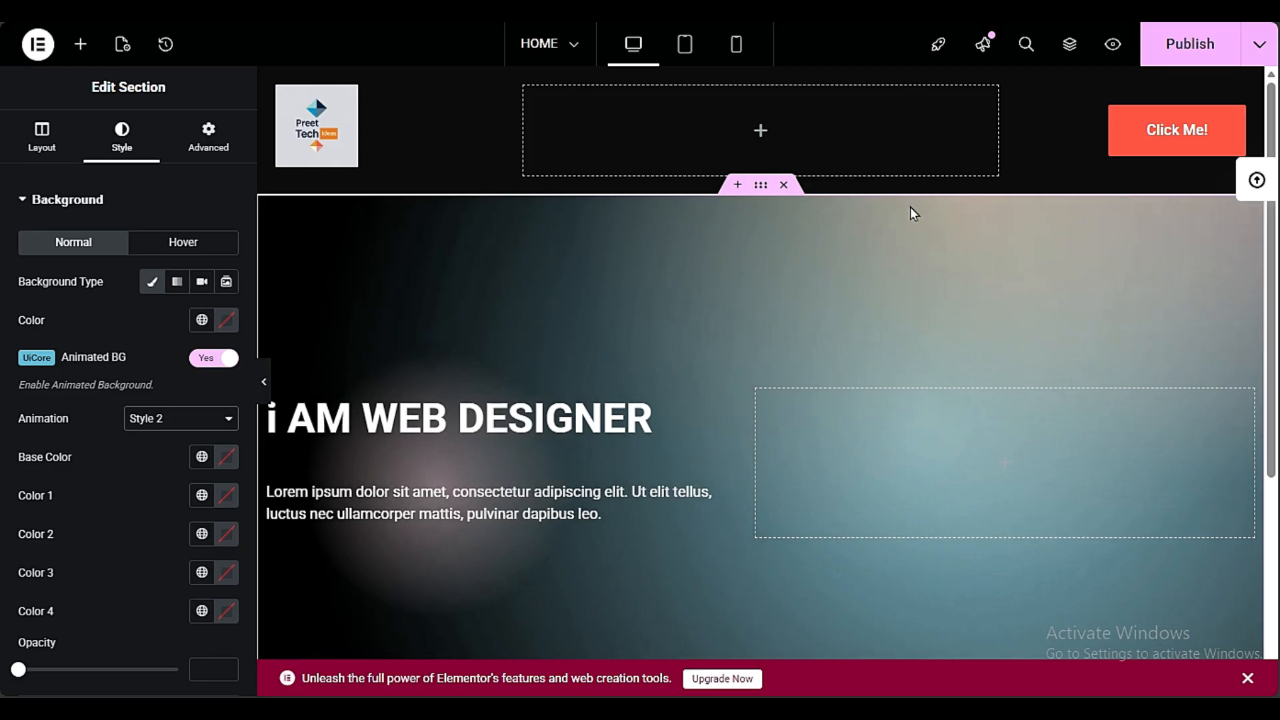
{"action": "left_click", "coordinate": [160, 418]}
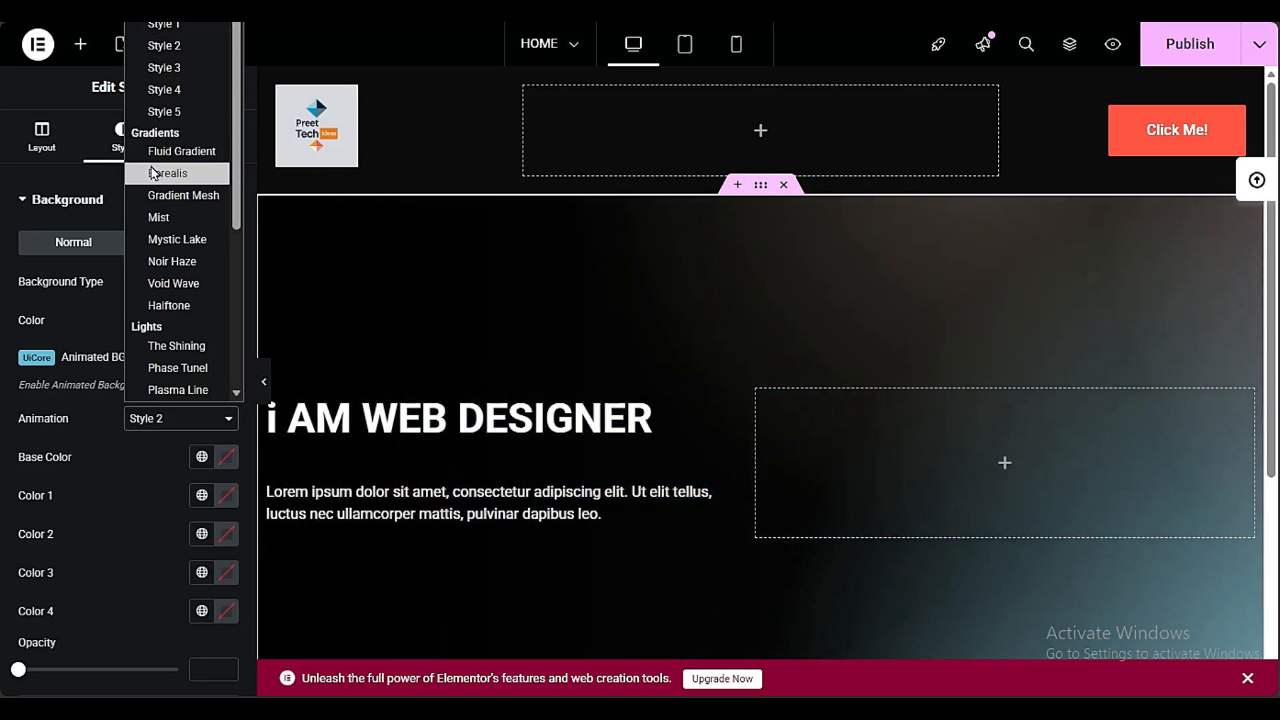
{"action": "left_click", "coordinate": [153, 172]}
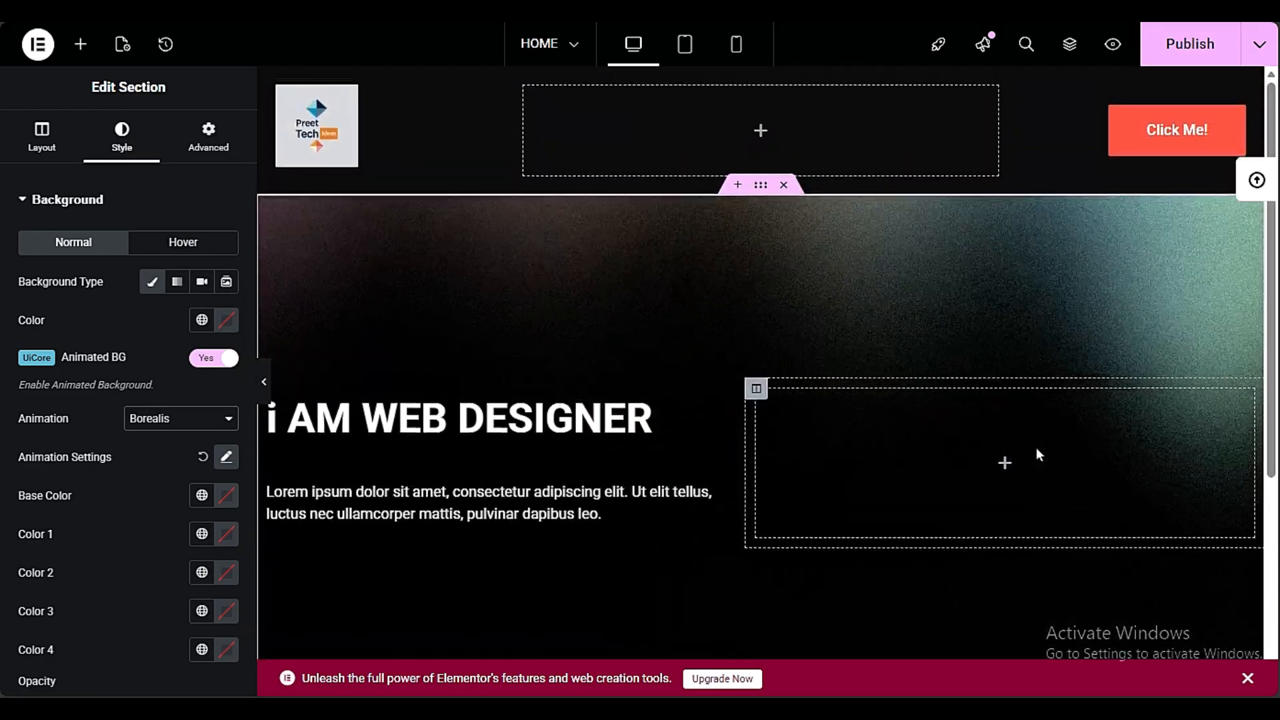
Add an Image widget to the hero's empty column and insert the library picture of the bearded man in a hat and green sweater
{"action": "left_click", "coordinate": [78, 48]}
{"action": "left_click_drag", "start_coordinate": [188, 423], "coordinate": [273, 469]}
{"action": "left_click_drag", "start_coordinate": [912, 452], "coordinate": [914, 451]}
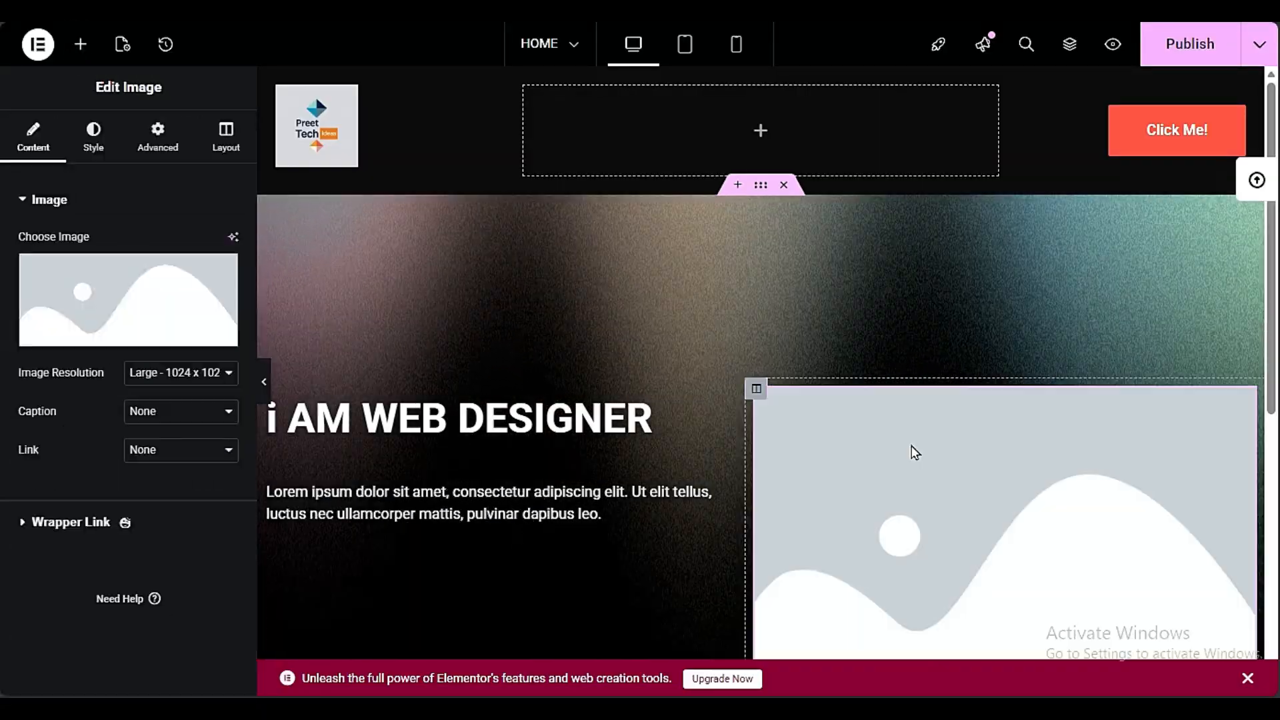
{"action": "left_click", "coordinate": [46, 344]}
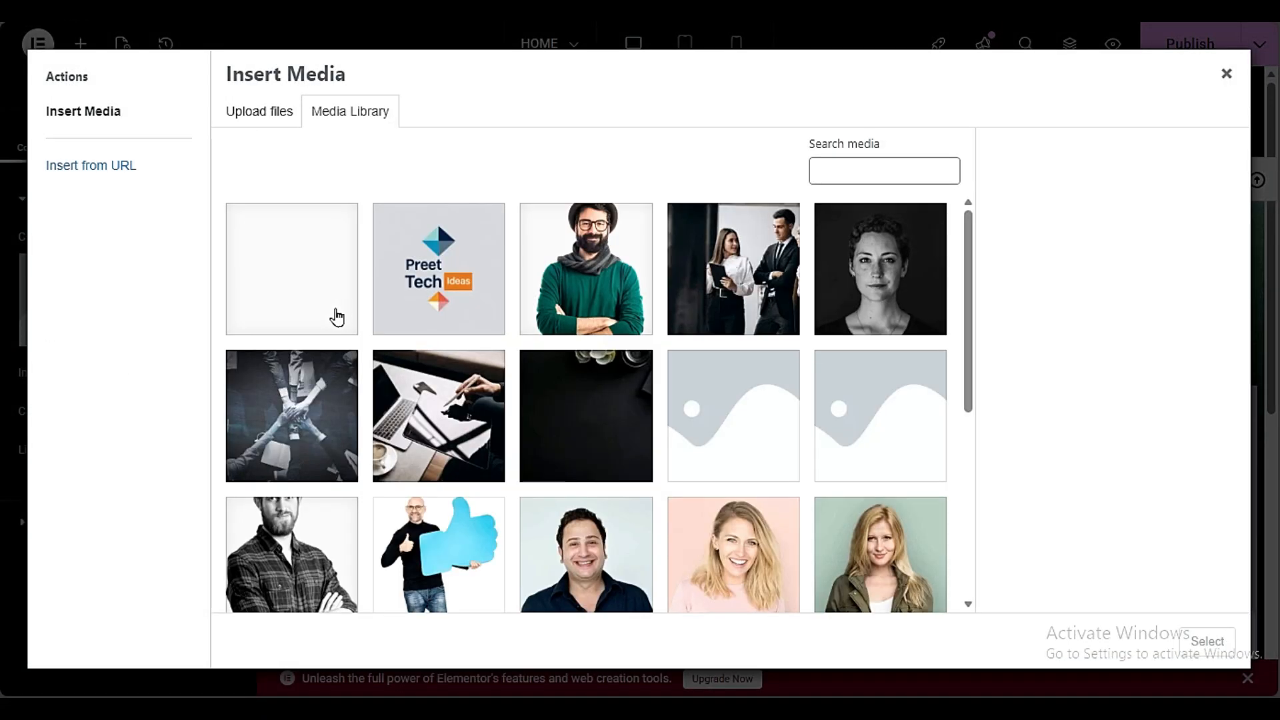
{"action": "left_click", "coordinate": [338, 317]}
{"action": "scroll", "coordinate": [817, 344], "scroll_direction": "down", "scroll_amount": 1}
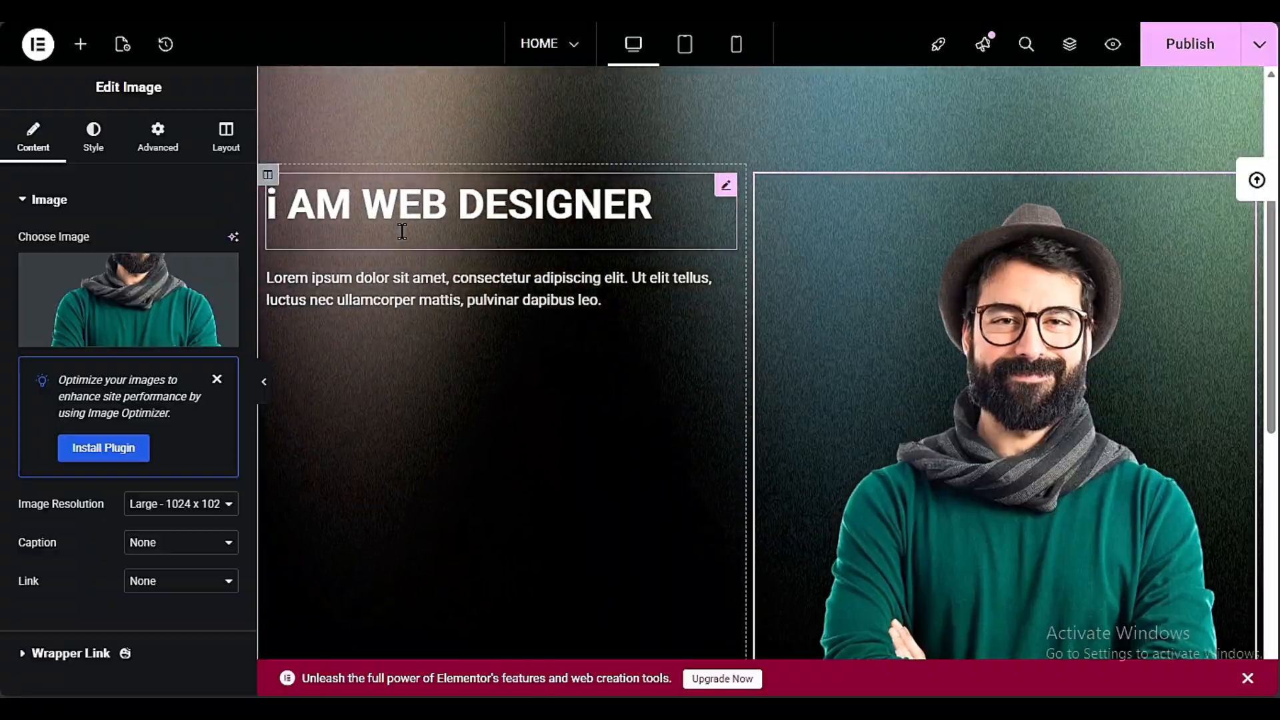
Set the vertical alignment of the hero's text column to Middle and check the layout across the full width
{"action": "left_click", "coordinate": [268, 176]}
{"action": "left_click", "coordinate": [155, 290]}
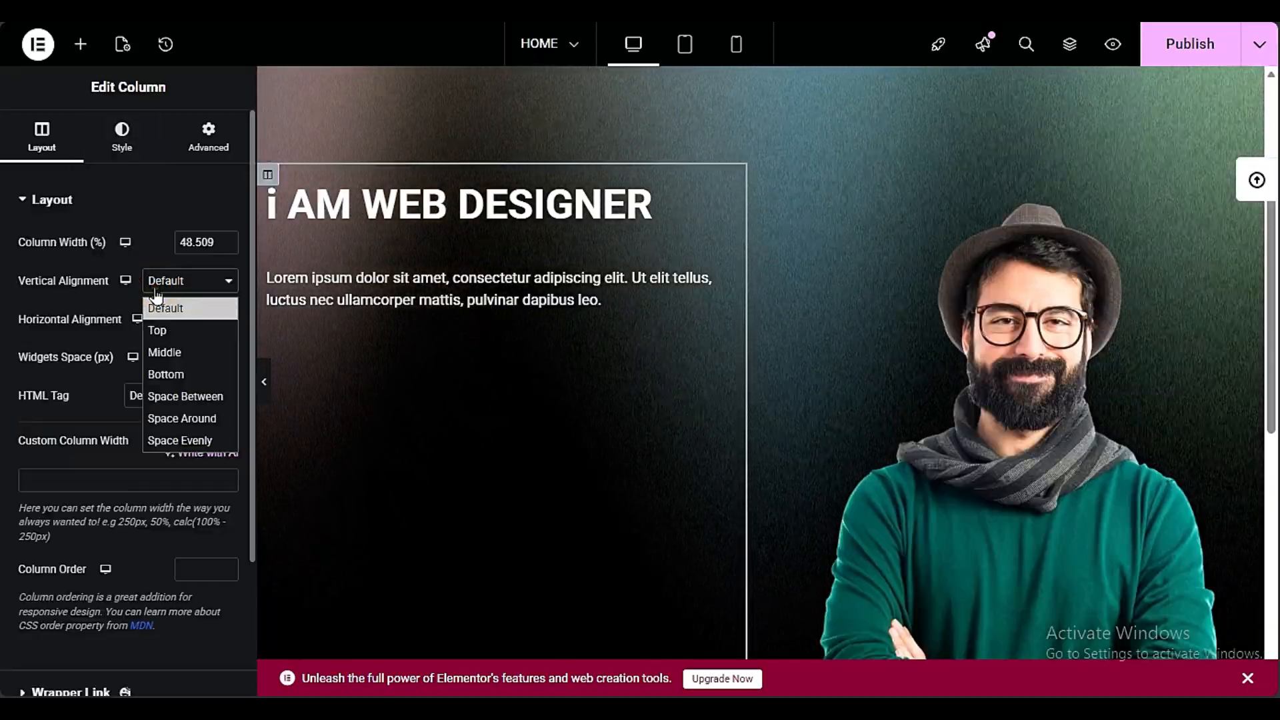
{"action": "left_click", "coordinate": [160, 352]}
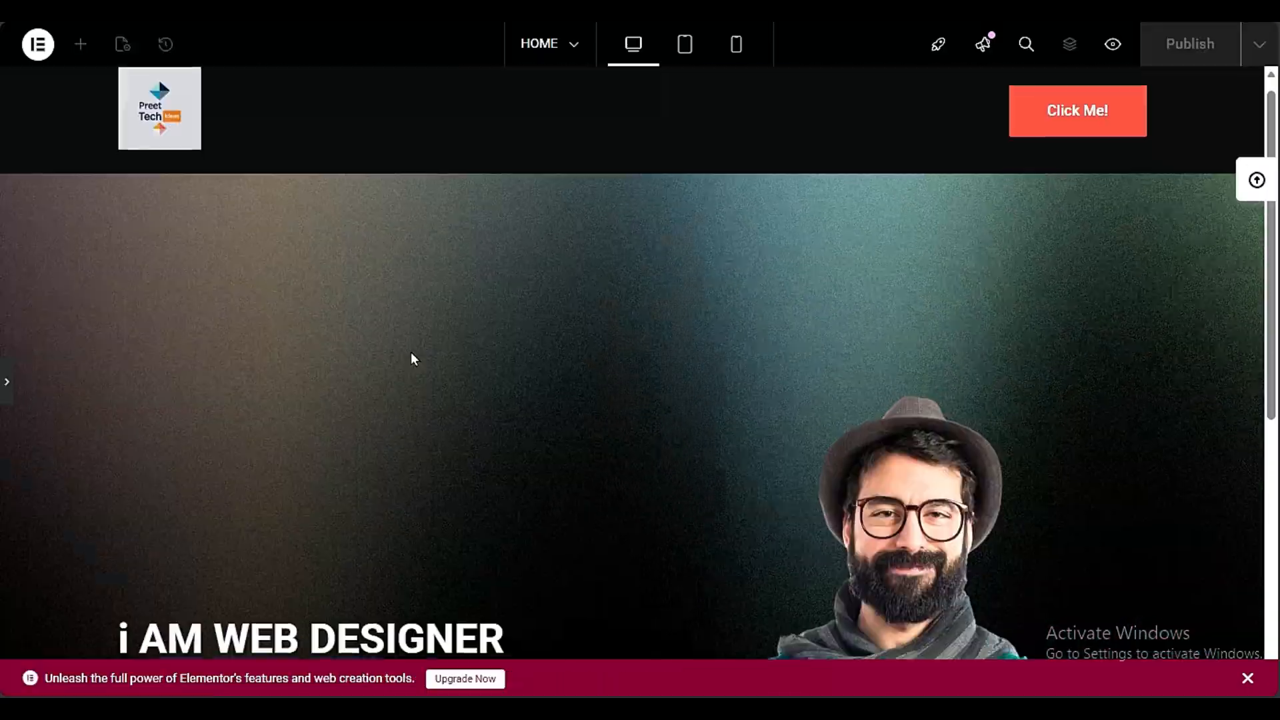
{"action": "scroll", "coordinate": [410, 351], "scroll_direction": "down", "scroll_amount": 4}
{"action": "left_click", "coordinate": [7, 382]}
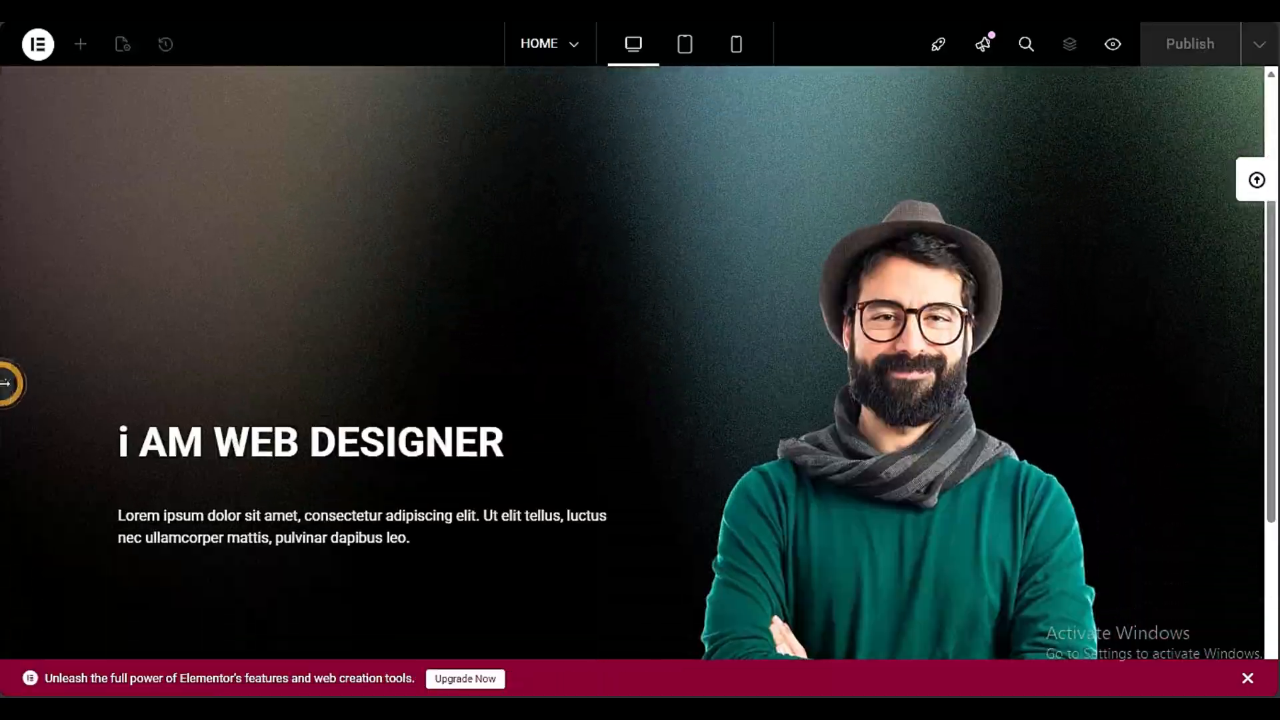
{"action": "scroll", "coordinate": [806, 278], "scroll_direction": "up", "scroll_amount": 2}
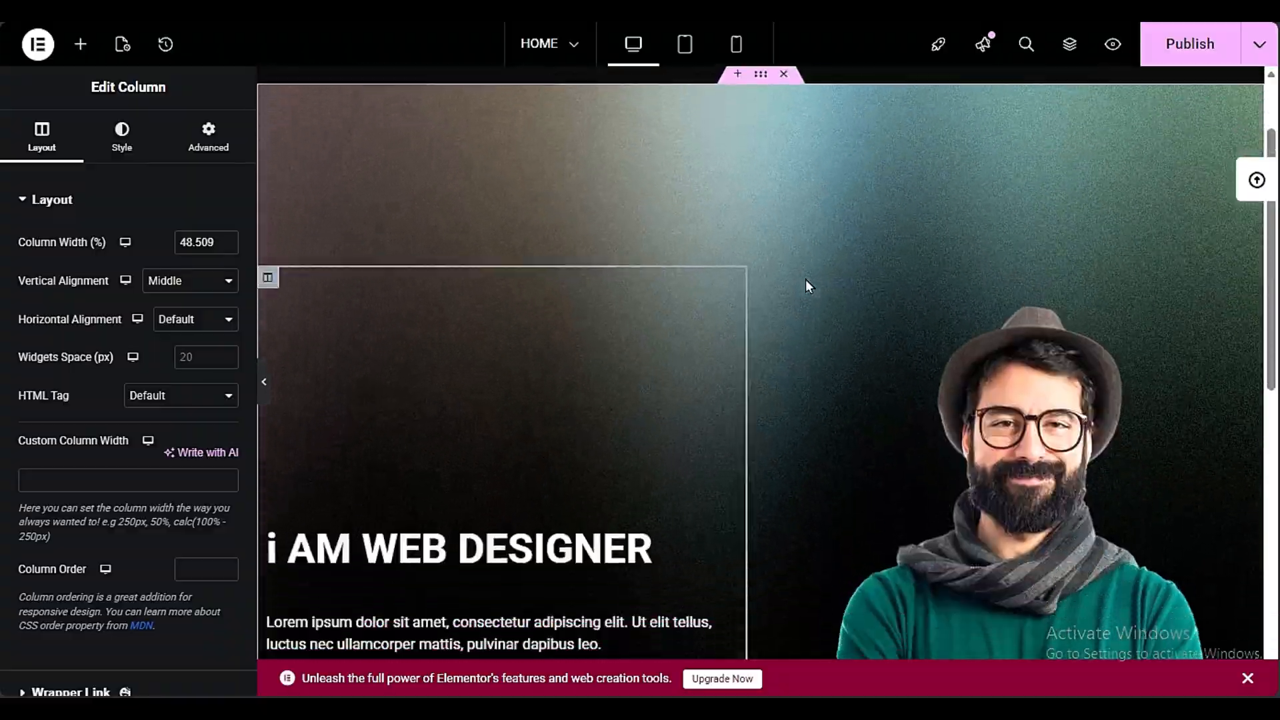
Set the hero section's top and bottom padding to 60 px
{"action": "scroll", "coordinate": [750, 218], "scroll_direction": "up", "scroll_amount": 2}
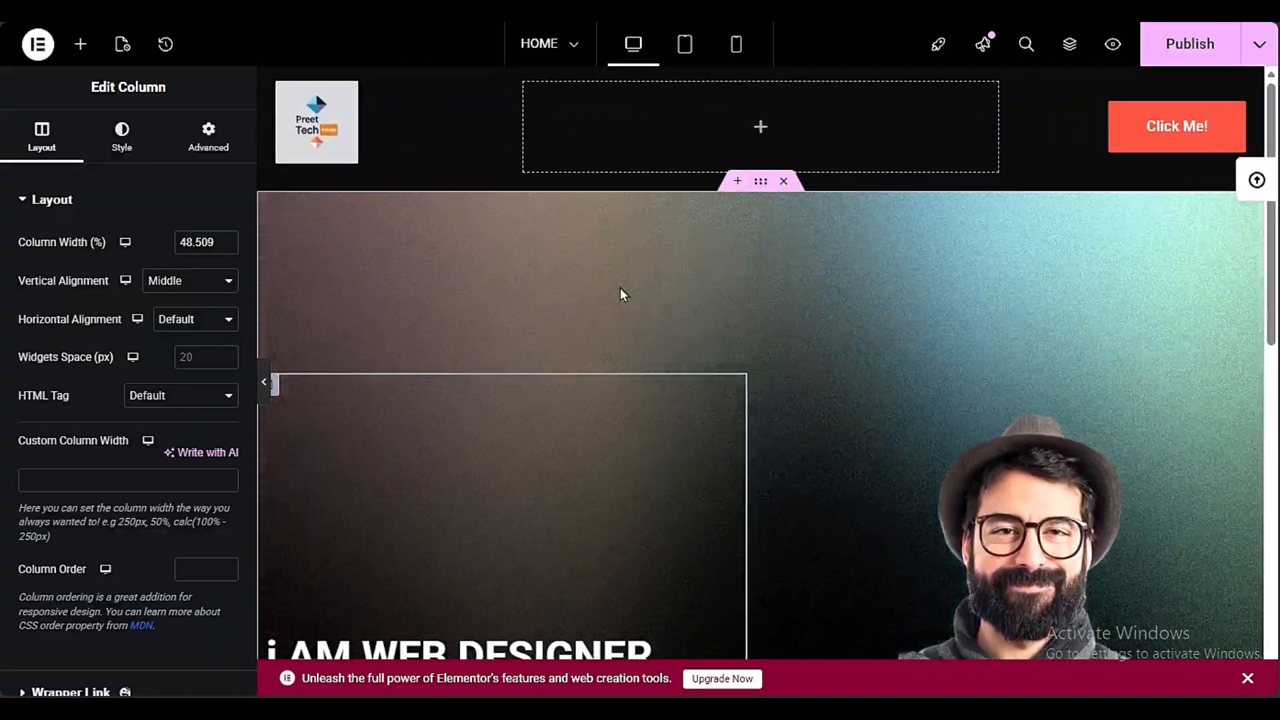
{"action": "left_click", "coordinate": [763, 186]}
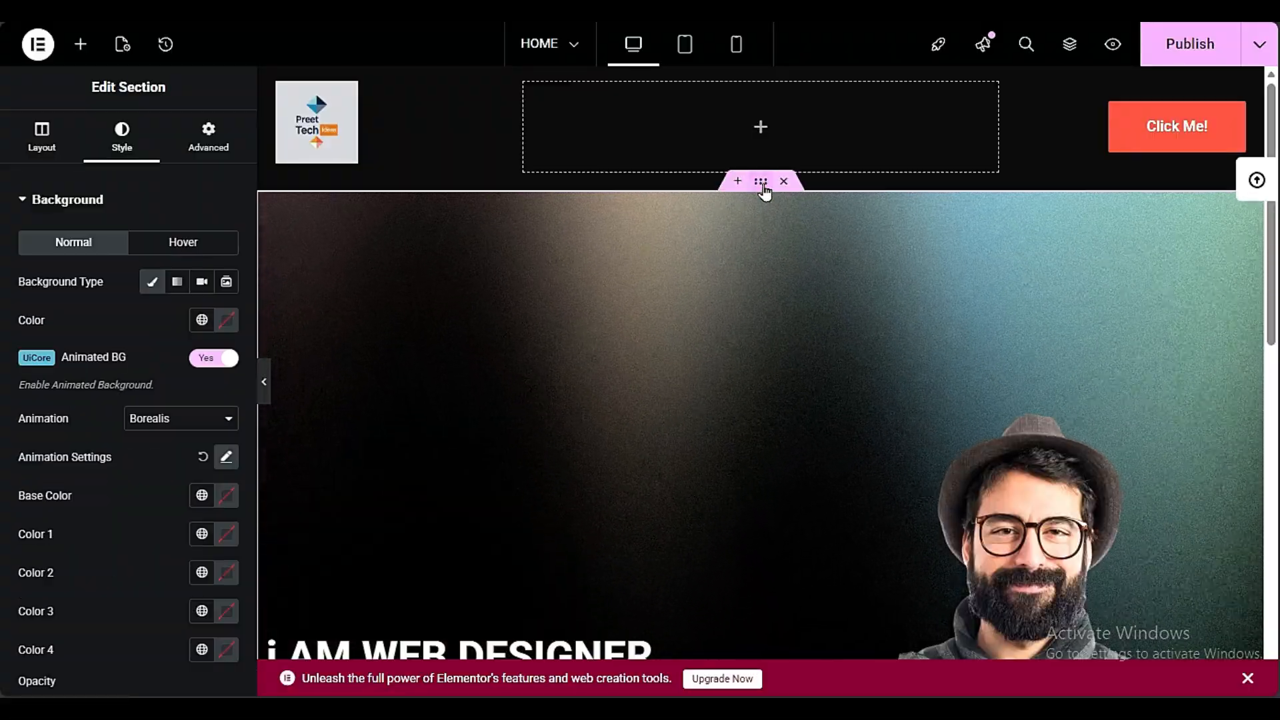
{"action": "left_click", "coordinate": [208, 135]}
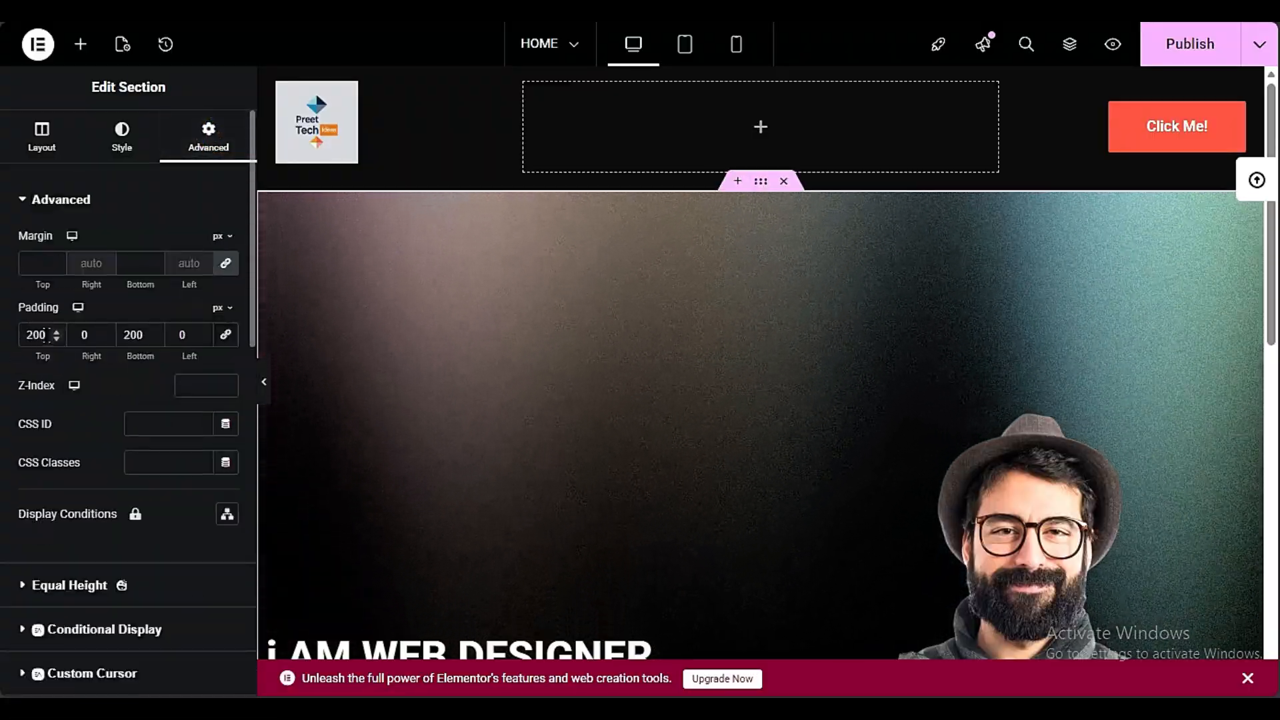
{"action": "left_click_drag", "start_coordinate": [47, 335], "coordinate": [9, 358]}
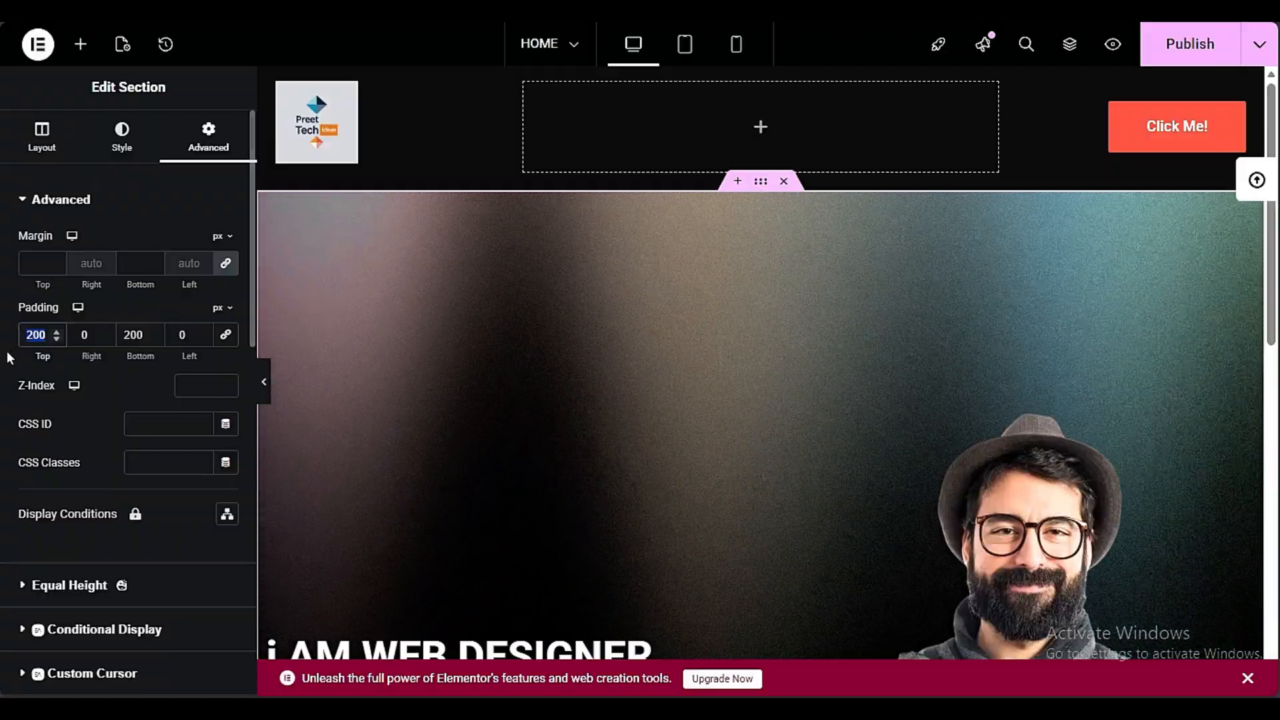
{"action": "type", "text": "1"}
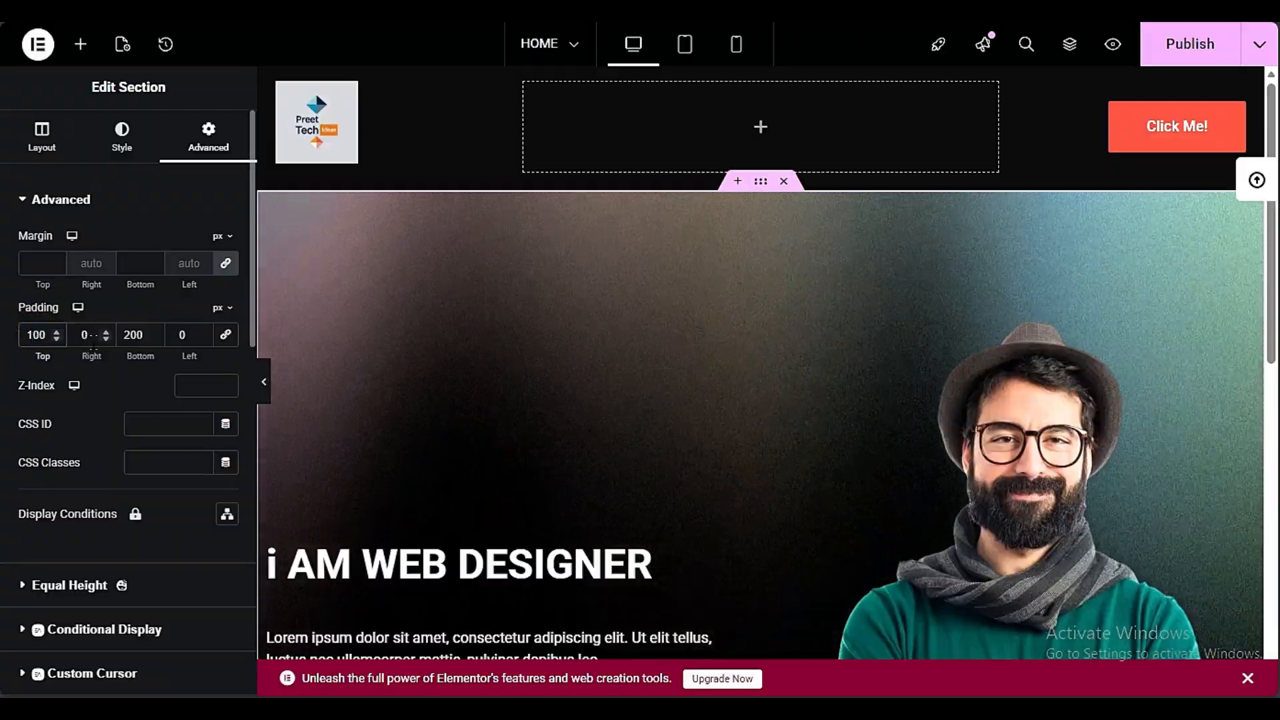
{"action": "left_click_drag", "start_coordinate": [130, 334], "coordinate": [124, 335]}
{"action": "type", "text": "1"}
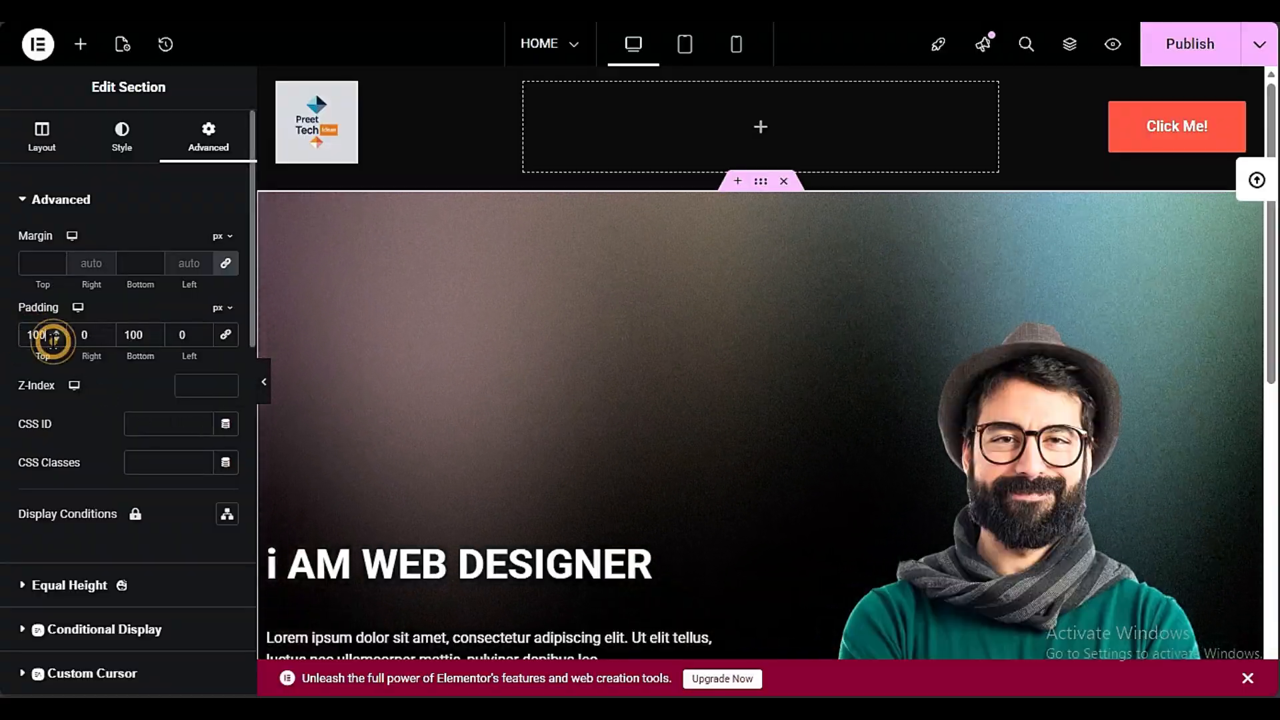
{"action": "type", "text": "60"}
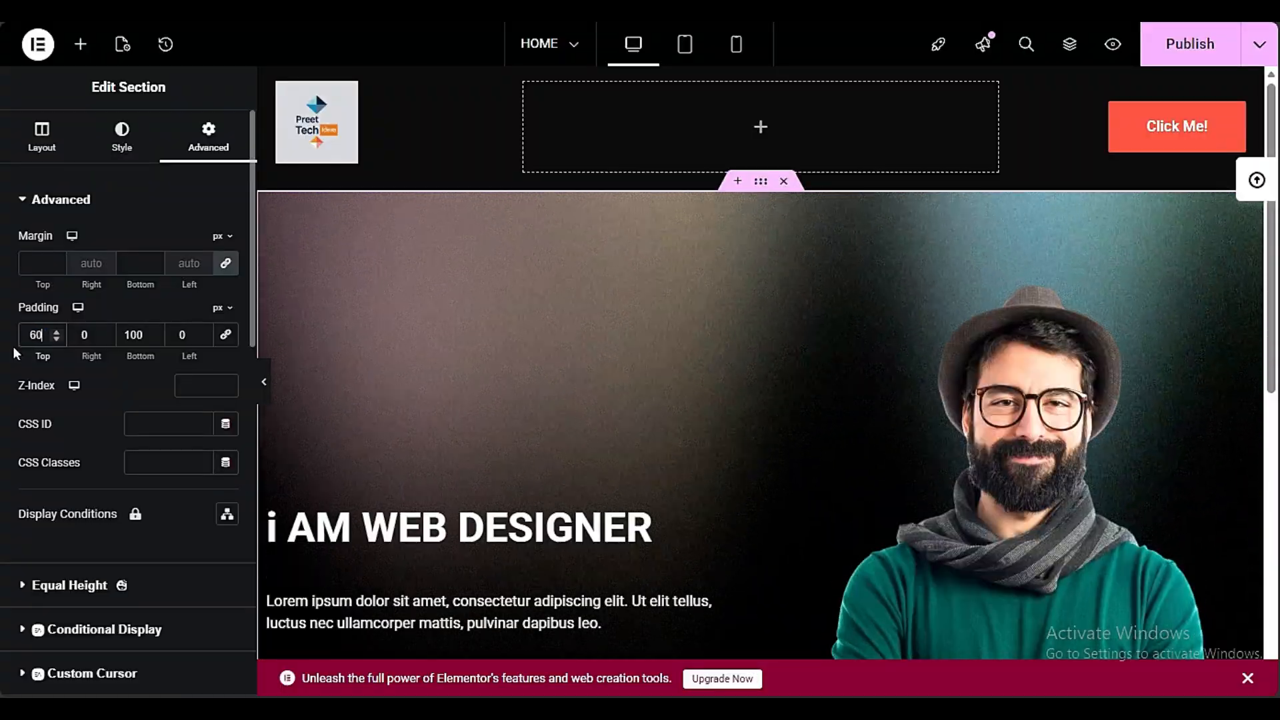
{"action": "scroll", "coordinate": [433, 381], "scroll_direction": "down", "scroll_amount": 5}
{"action": "scroll", "coordinate": [433, 383], "scroll_direction": "down", "scroll_amount": 2}
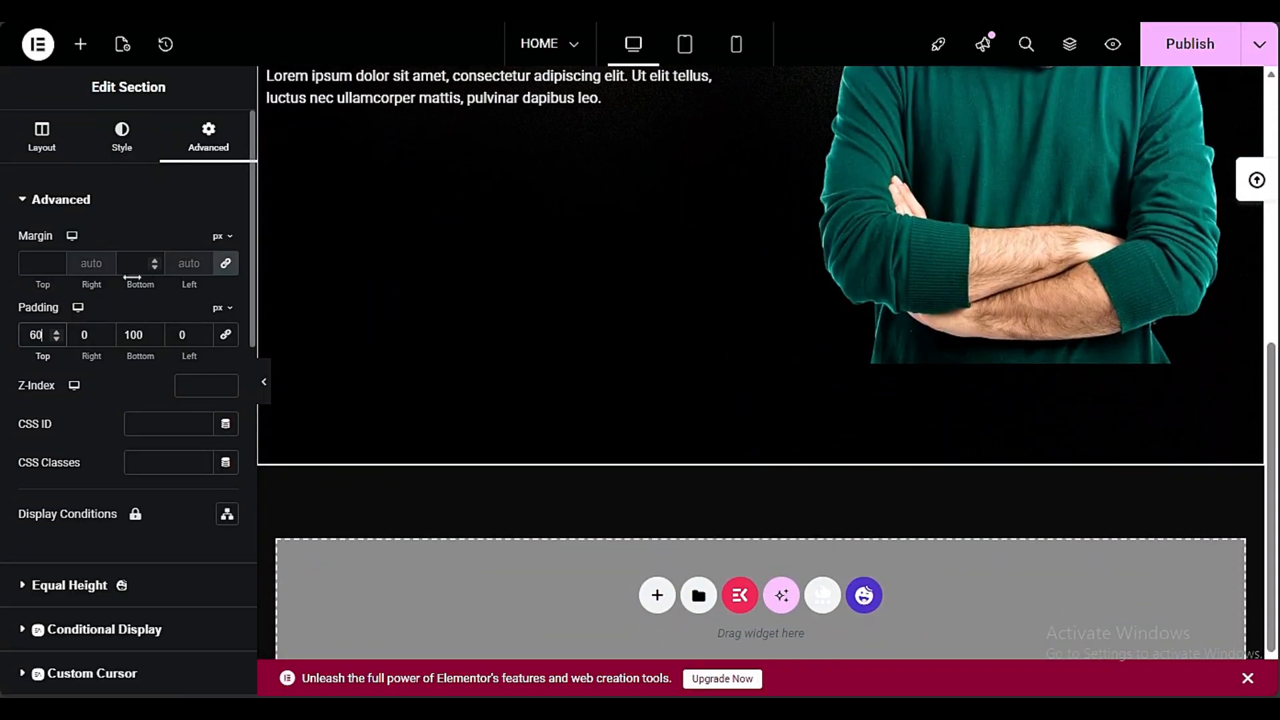
{"action": "double_click", "coordinate": [136, 335]}
{"action": "type", "text": "60"}
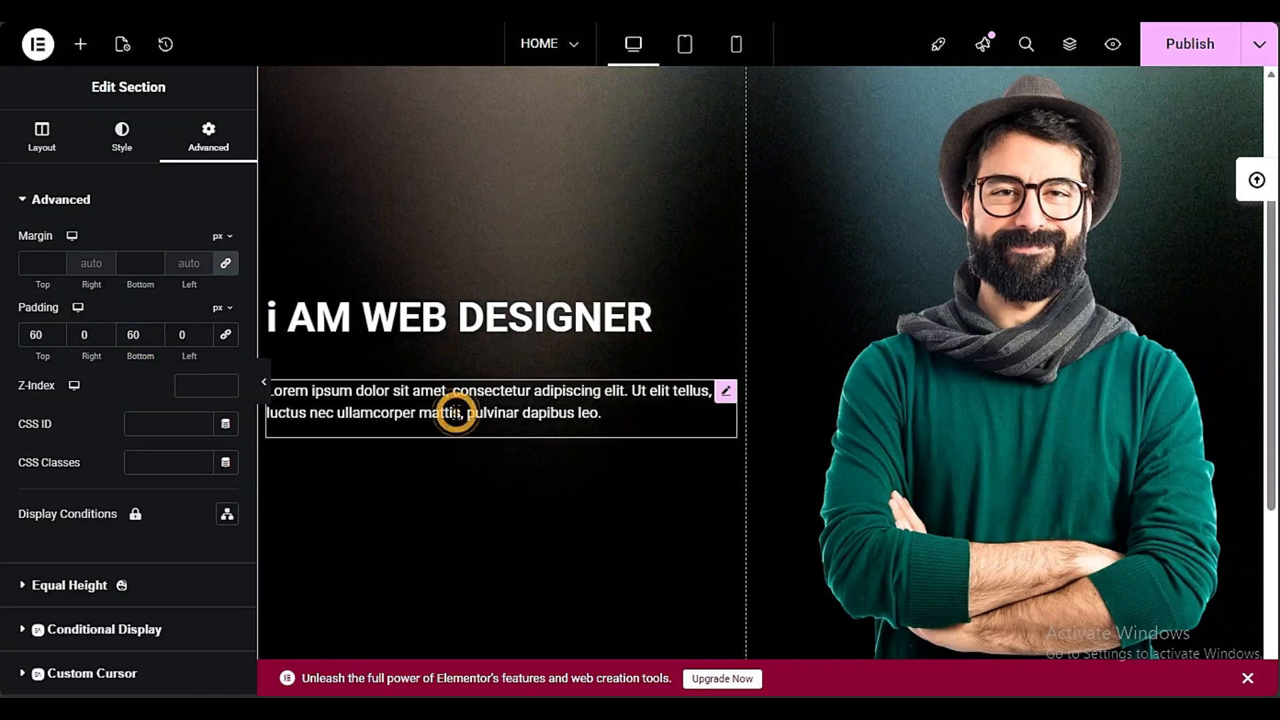
Lengthen the hero's paragraph by repeating its Lorem ipsum text until it runs four times in a row
{"action": "left_click", "coordinate": [456, 412]}
{"action": "key", "text": "ctrl+a"}
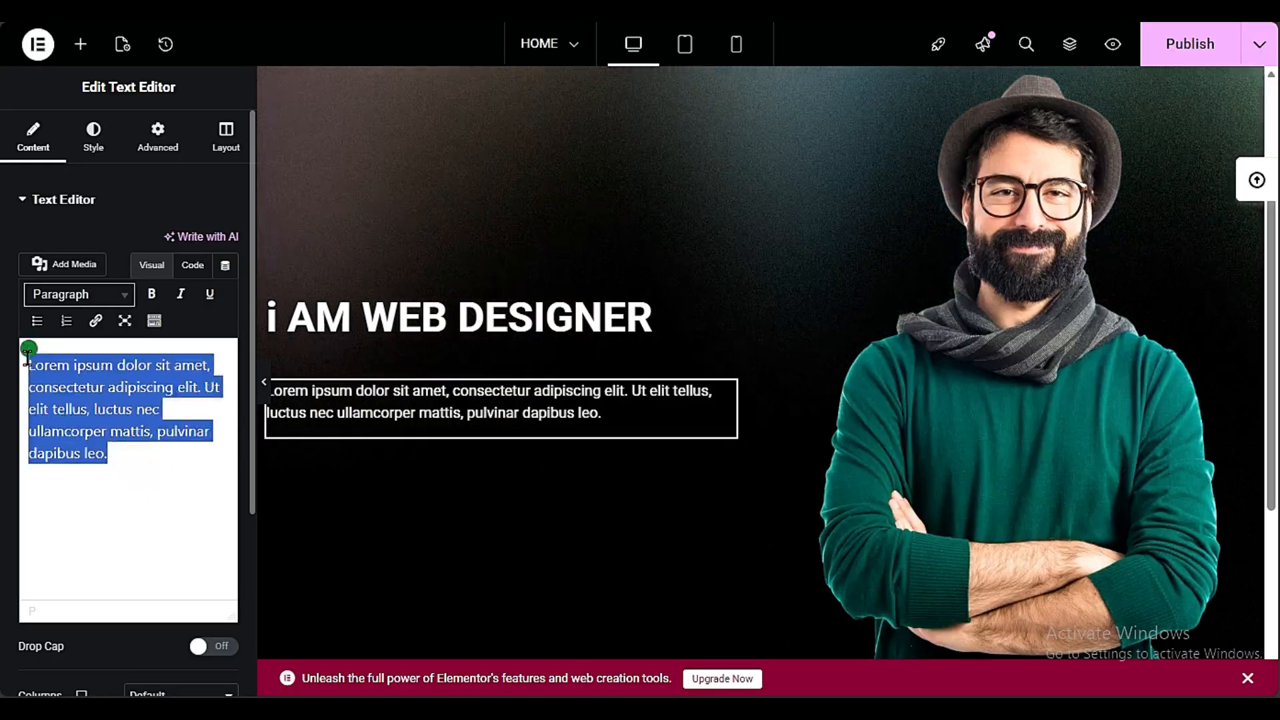
{"action": "left_click", "coordinate": [148, 468]}
{"action": "key", "text": "ctrl+v"}
{"action": "key", "text": "ctrl+v"}
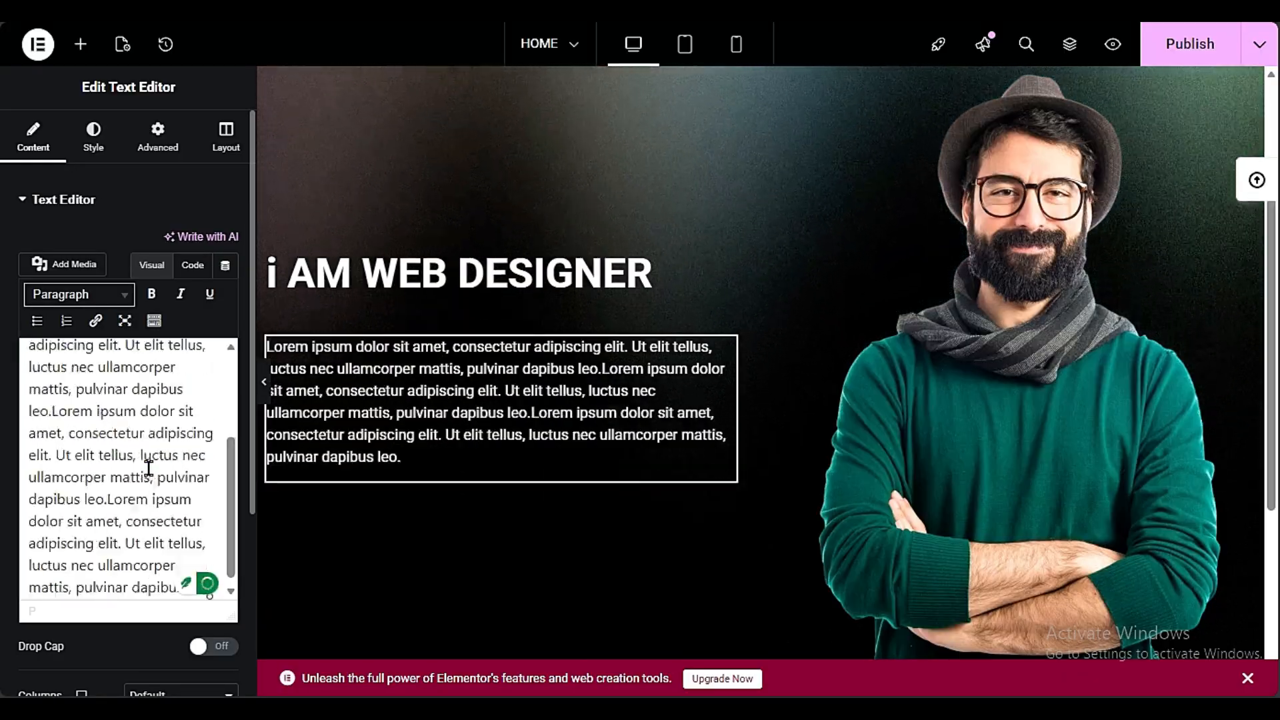
{"action": "scroll", "coordinate": [586, 434], "scroll_direction": "up", "scroll_amount": 3}
{"action": "scroll", "coordinate": [583, 431], "scroll_direction": "down", "scroll_amount": 3}
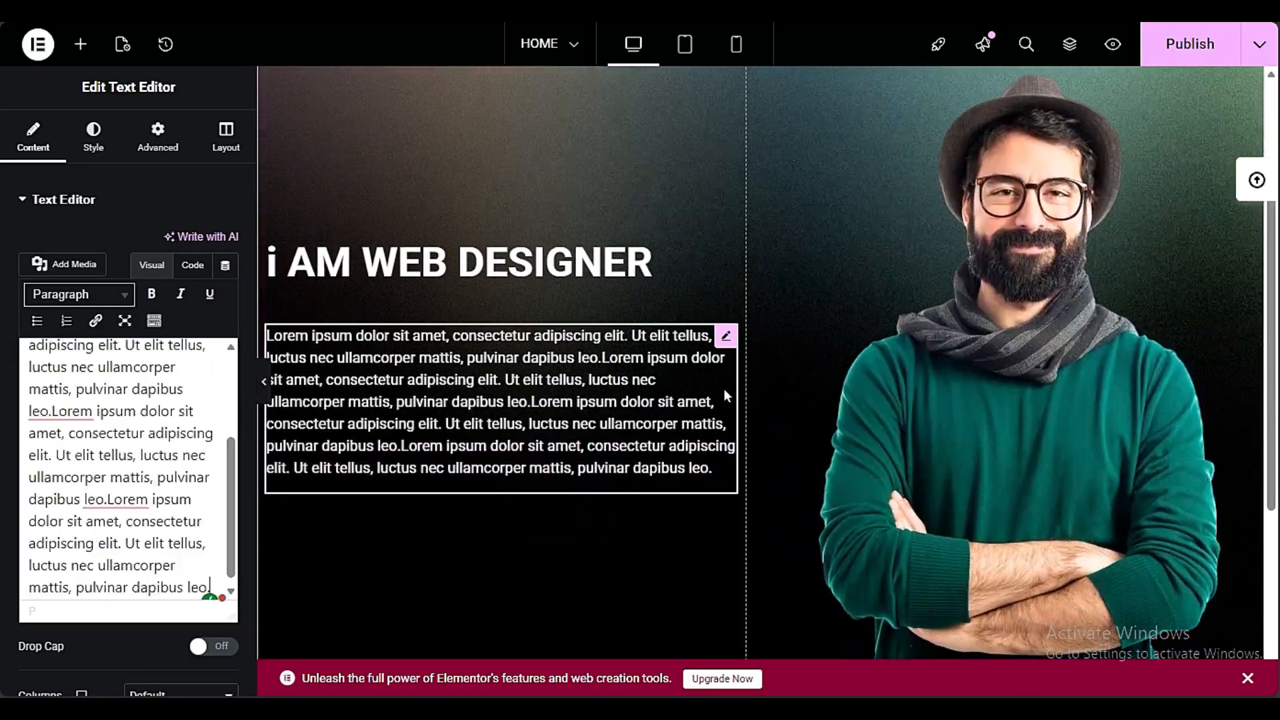
{"action": "scroll", "coordinate": [326, 377], "scroll_direction": "down", "scroll_amount": 4}
{"action": "scroll", "coordinate": [340, 384], "scroll_direction": "up", "scroll_amount": 4}
Try a Jeg Kit - Button widget below the hero paragraph, and delete it
{"action": "left_click", "coordinate": [80, 47]}
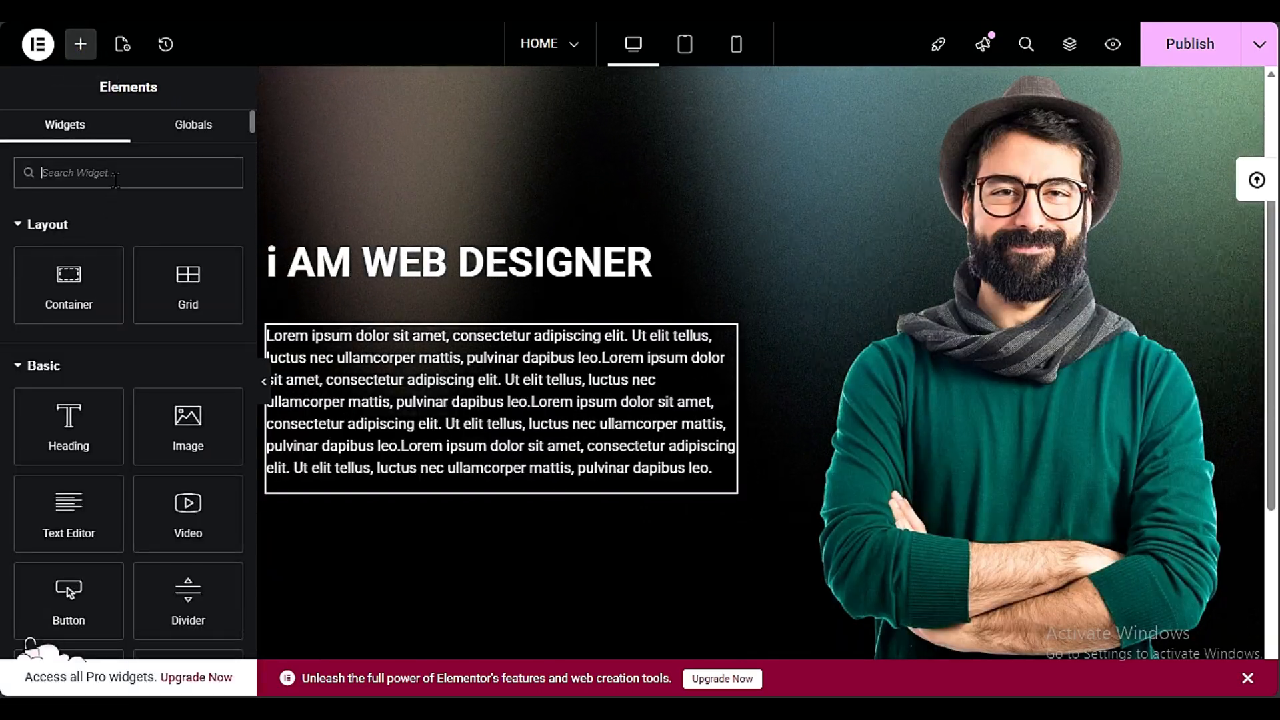
{"action": "type", "text": "BUTT"}
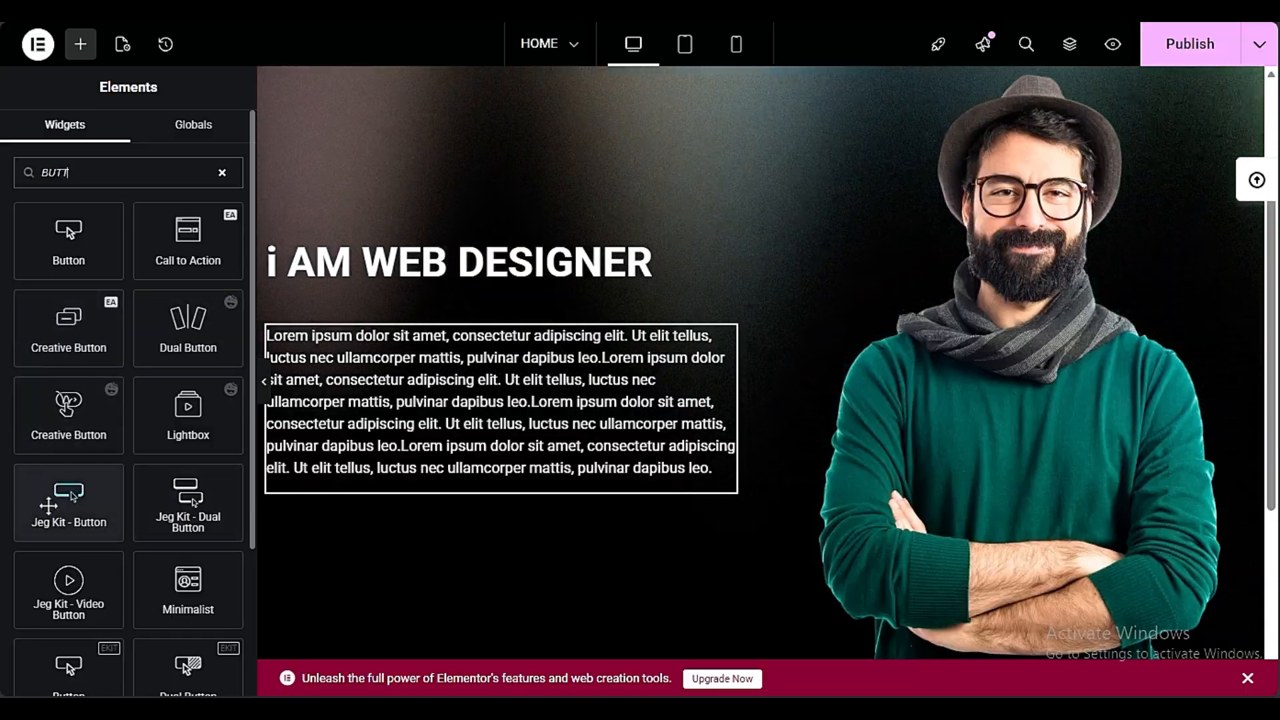
{"action": "left_click_drag", "start_coordinate": [48, 505], "coordinate": [317, 485]}
{"action": "right_click", "coordinate": [485, 503]}
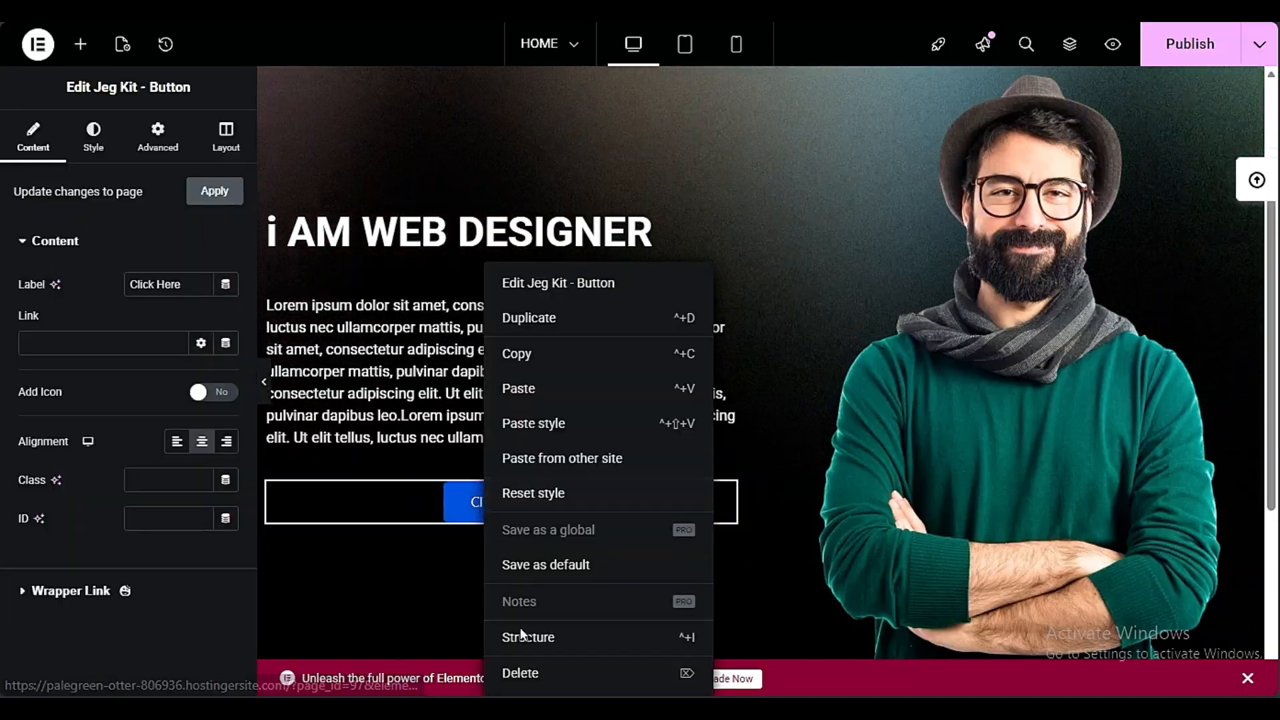
{"action": "left_click", "coordinate": [519, 670]}
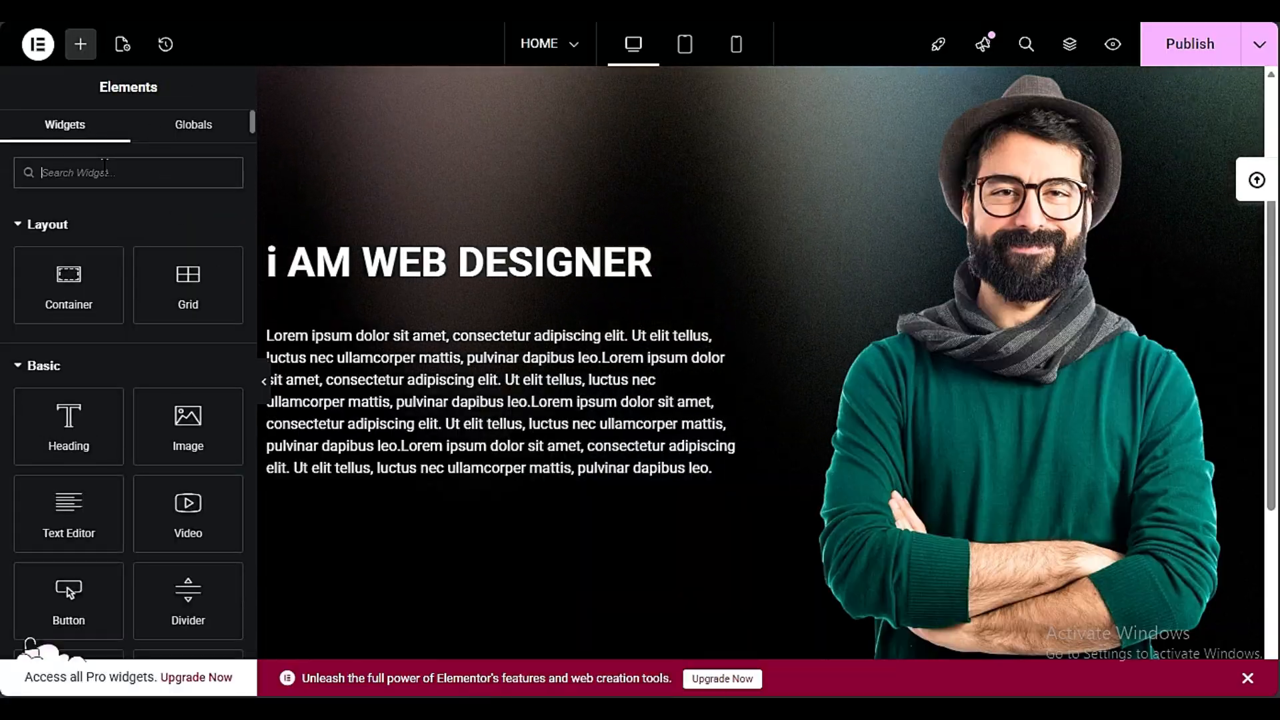
Add an Essential Addons Creative Button widget below the hero paragraph and check it across the full width
{"action": "type", "text": "button"}
{"action": "left_click_drag", "start_coordinate": [69, 327], "coordinate": [331, 480]}
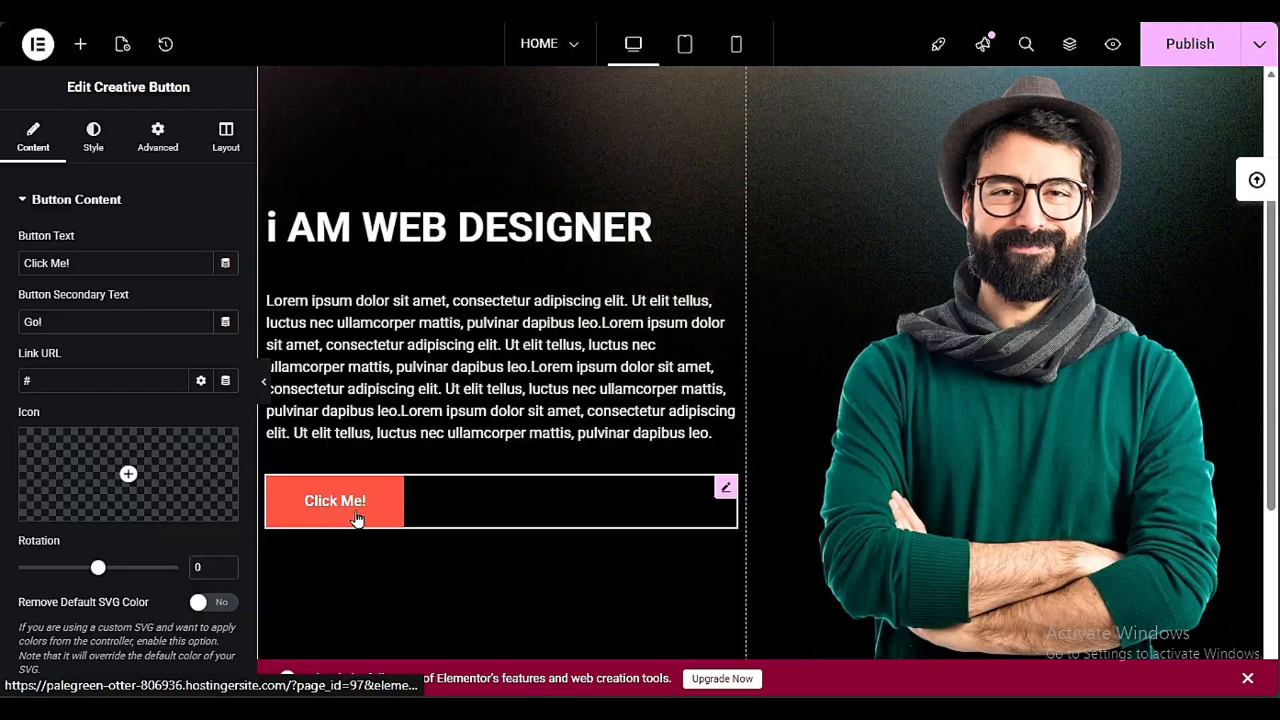
{"action": "left_click", "coordinate": [264, 381]}
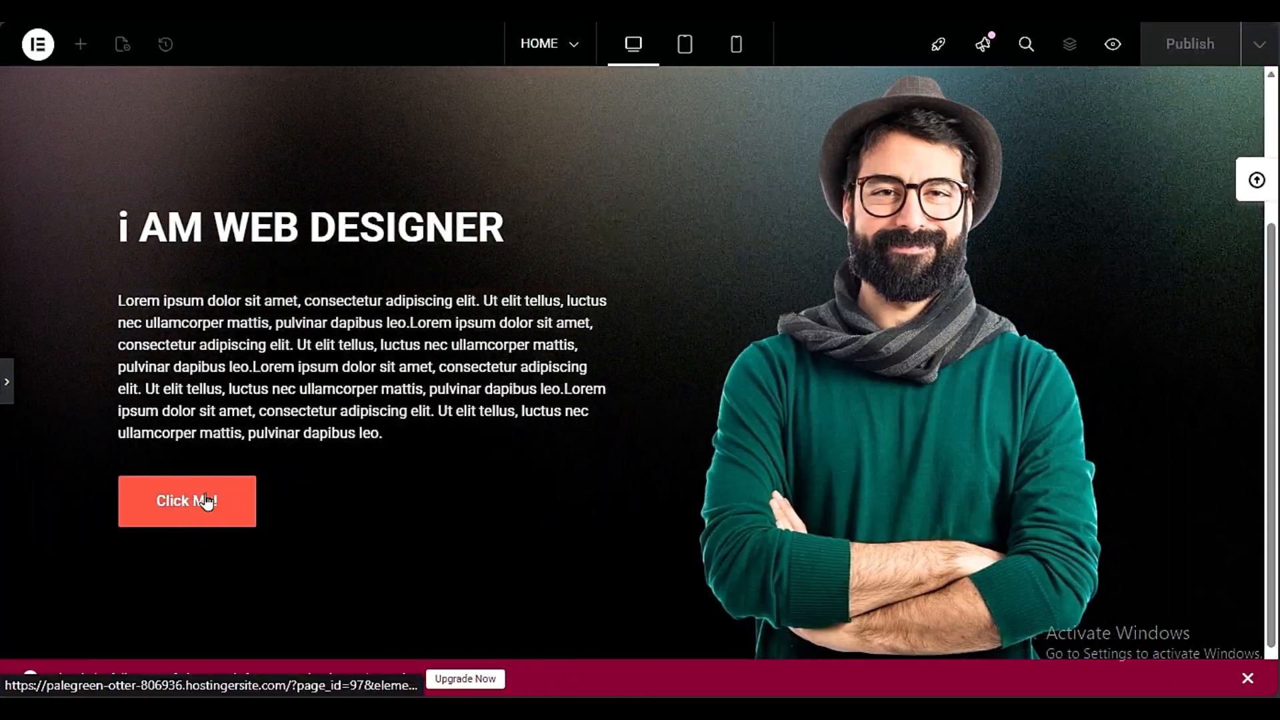
{"action": "scroll", "coordinate": [442, 428], "scroll_direction": "down", "scroll_amount": 1}
{"action": "left_click", "coordinate": [6, 383]}
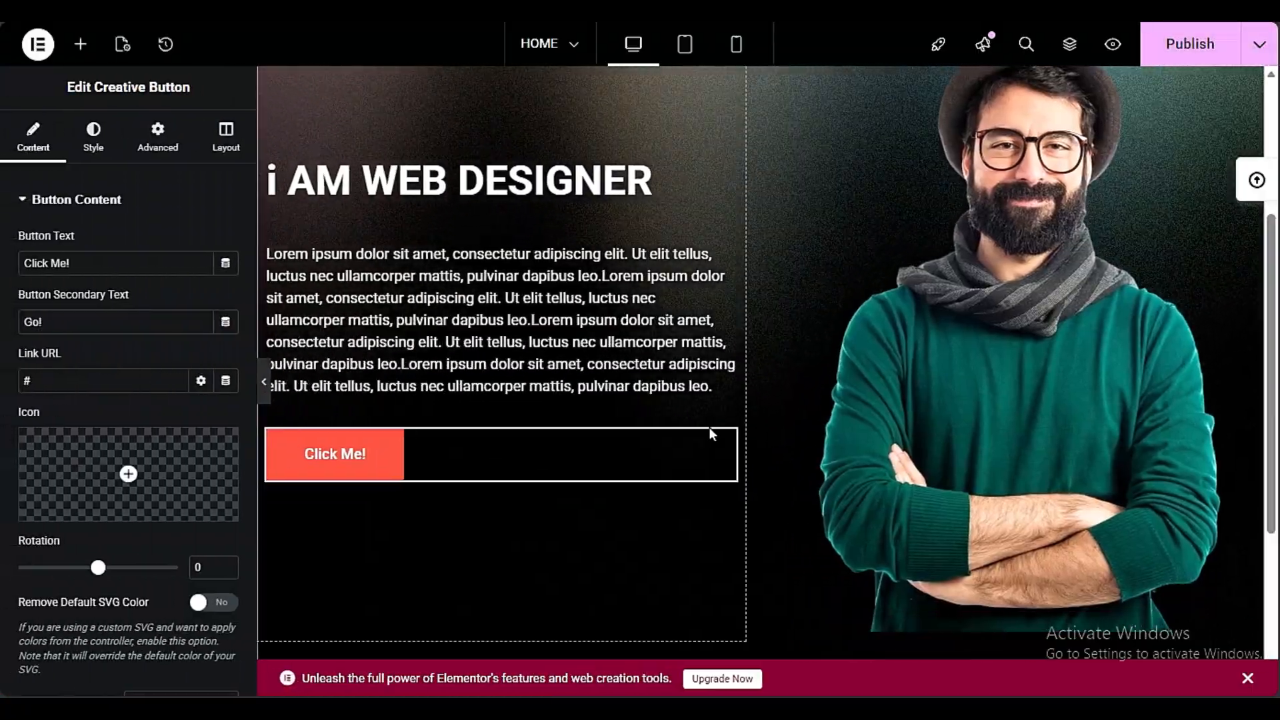
Look over the header and hero section from the logo row down to the empty area below
{"action": "scroll", "coordinate": [709, 434], "scroll_direction": "up", "scroll_amount": 3}
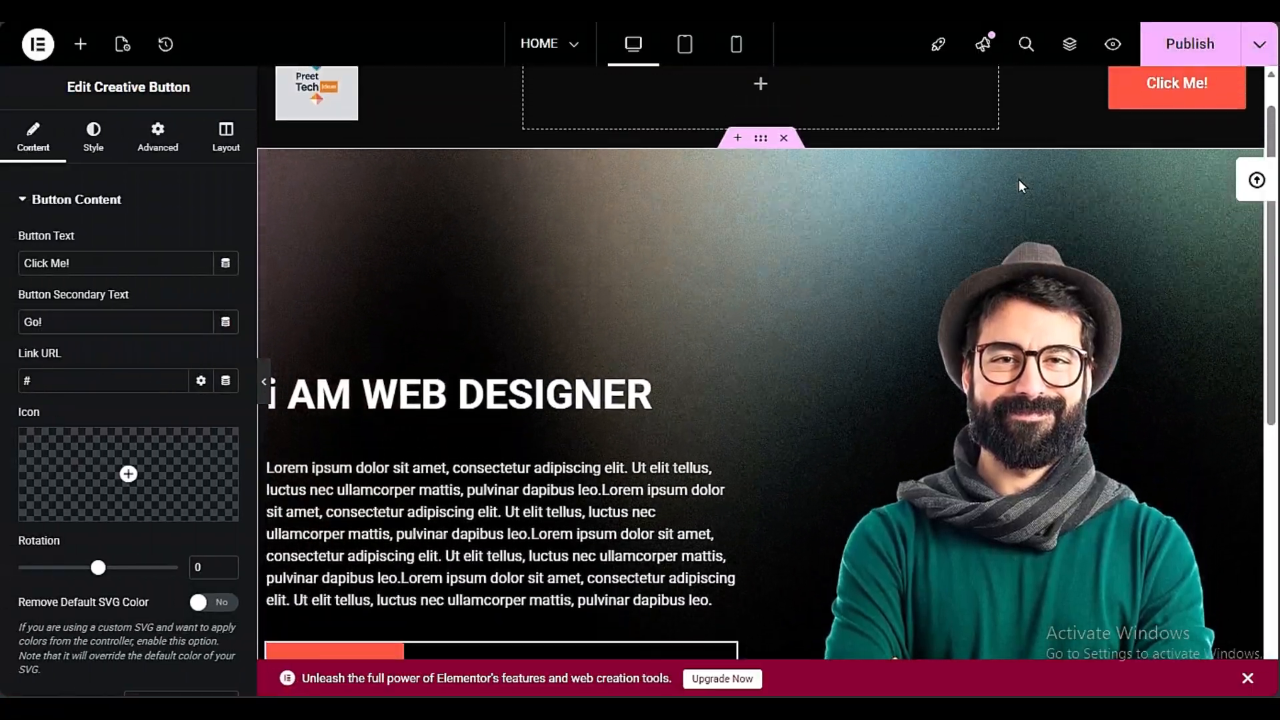
{"action": "scroll", "coordinate": [1227, 470], "scroll_direction": "down", "scroll_amount": 6}
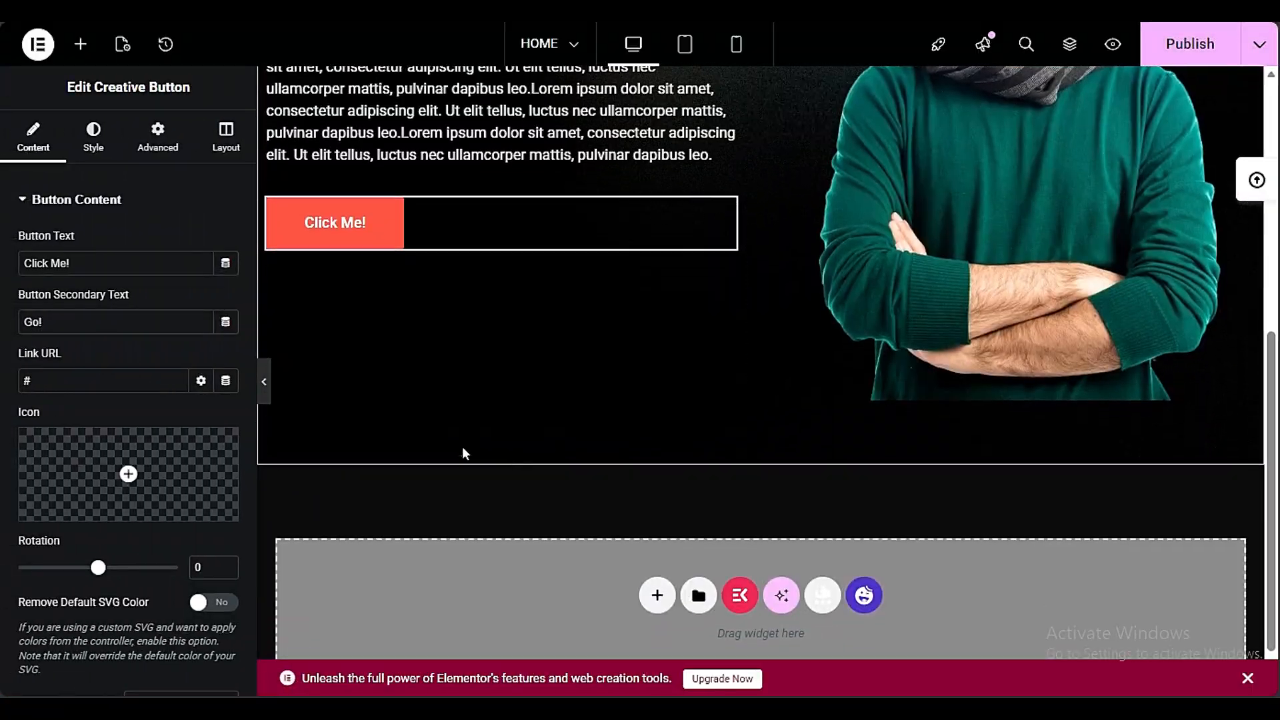
{"action": "scroll", "coordinate": [676, 464], "scroll_direction": "up", "scroll_amount": 5}
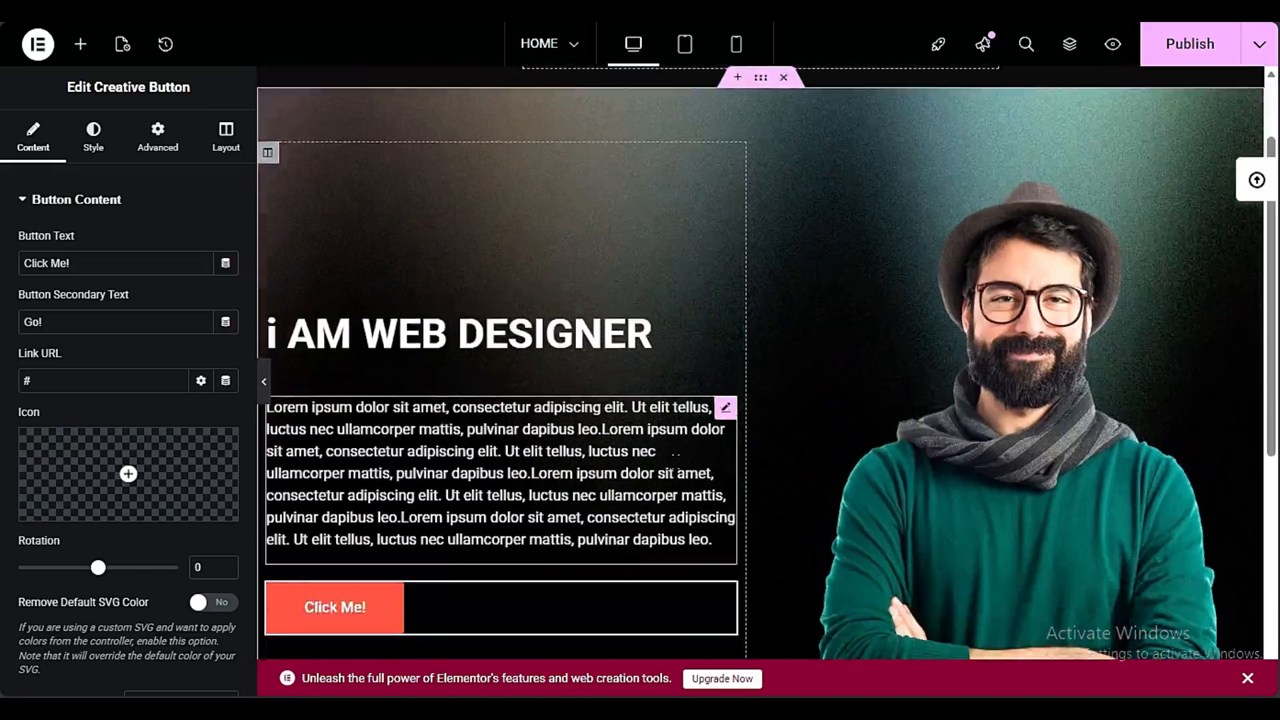
{"action": "scroll", "coordinate": [676, 466], "scroll_direction": "down", "scroll_amount": 5}
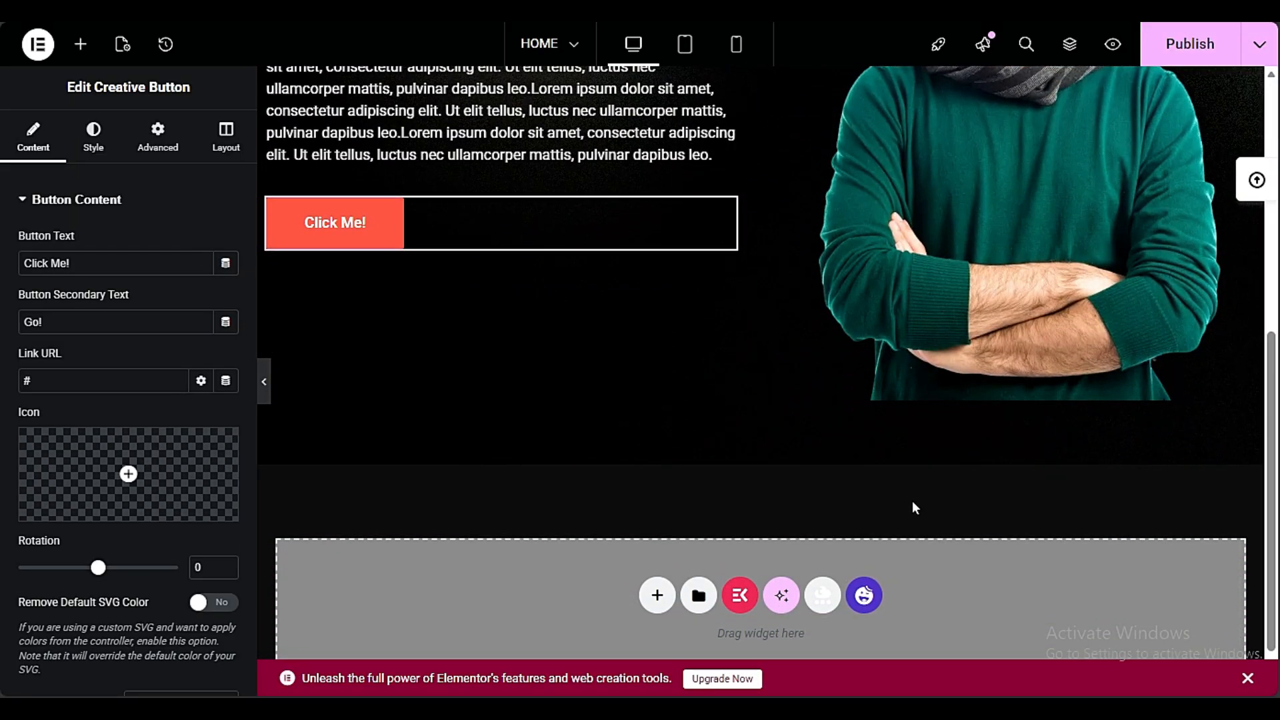
{"action": "scroll", "coordinate": [912, 501], "scroll_direction": "up", "scroll_amount": 6}
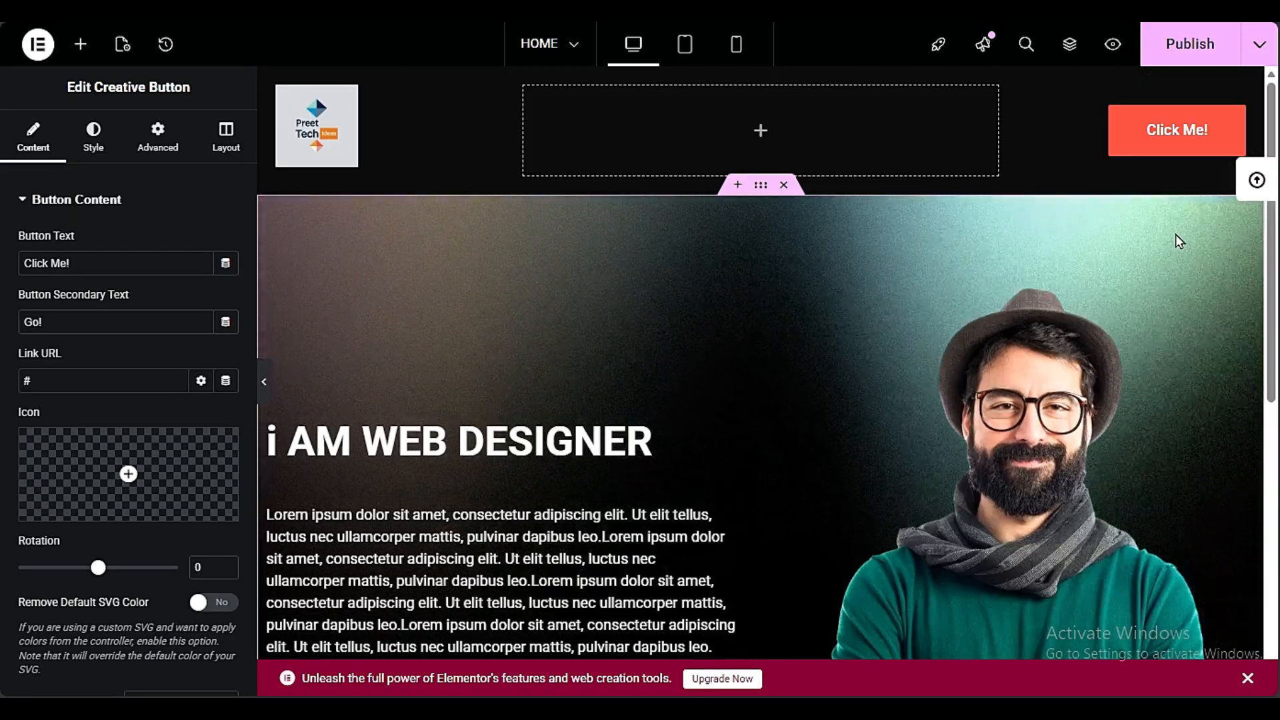
{"action": "scroll", "coordinate": [736, 362], "scroll_direction": "down", "scroll_amount": 5}
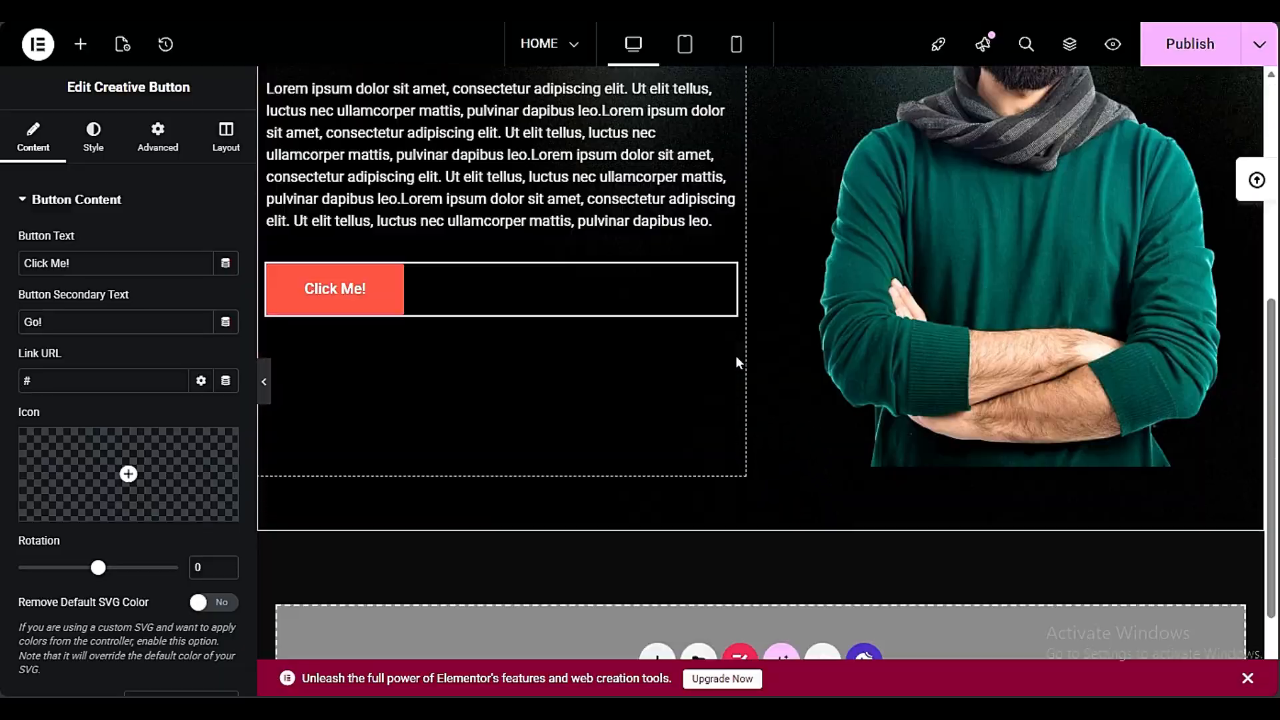
{"action": "scroll", "coordinate": [736, 360], "scroll_direction": "down", "scroll_amount": 1}
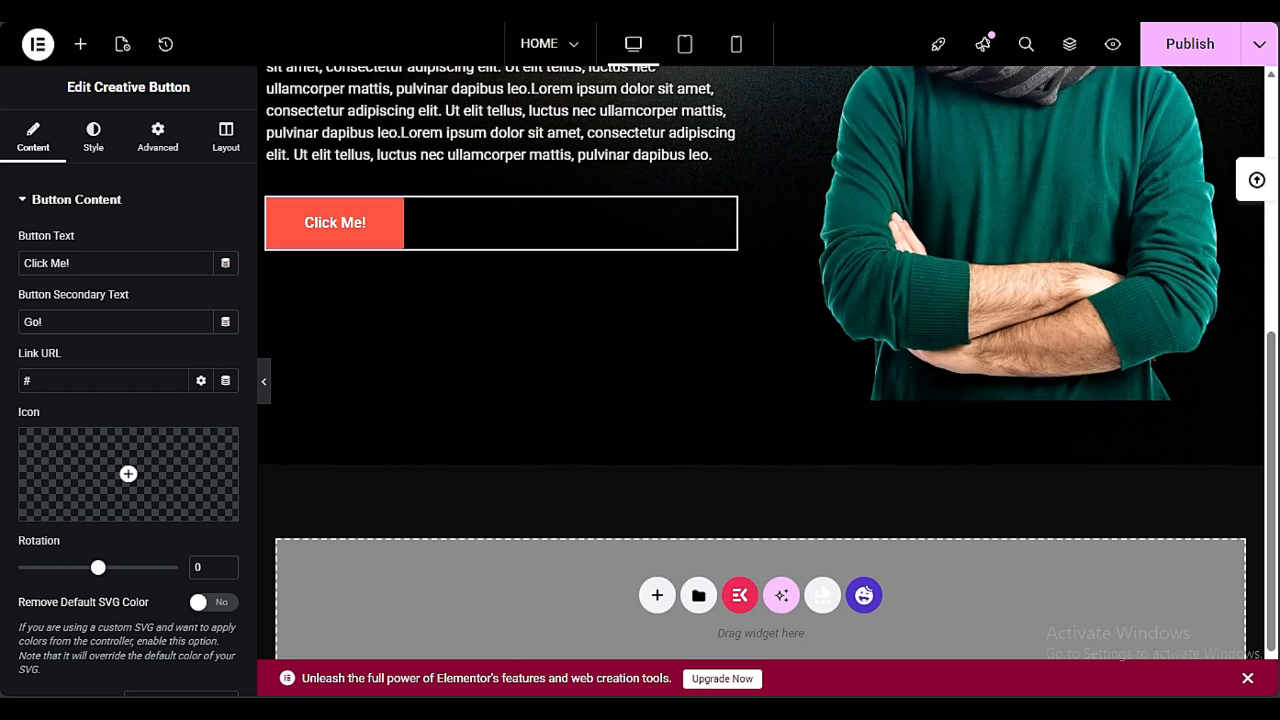
Open the Happy Addons template library below the hero and search its blocks for SERV
{"action": "left_click", "coordinate": [863, 595]}
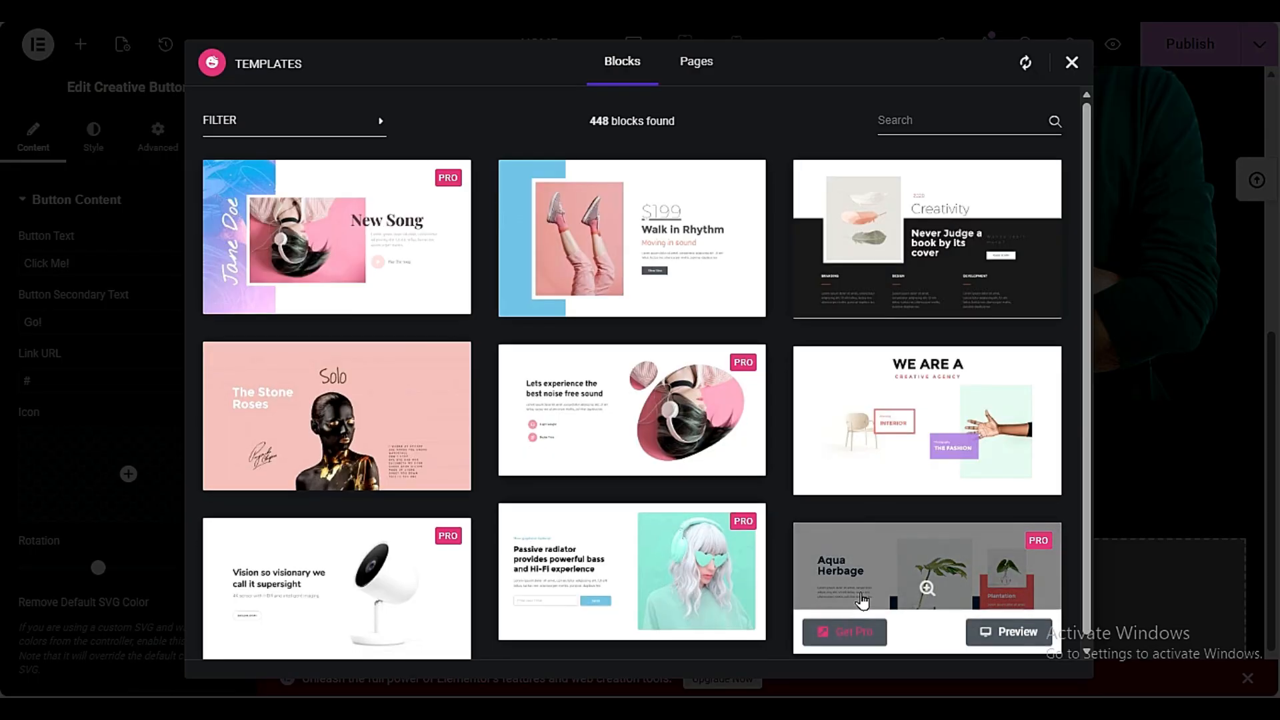
{"action": "scroll", "coordinate": [490, 333], "scroll_direction": "down", "scroll_amount": 10}
{"action": "scroll", "coordinate": [491, 334], "scroll_direction": "down", "scroll_amount": 5}
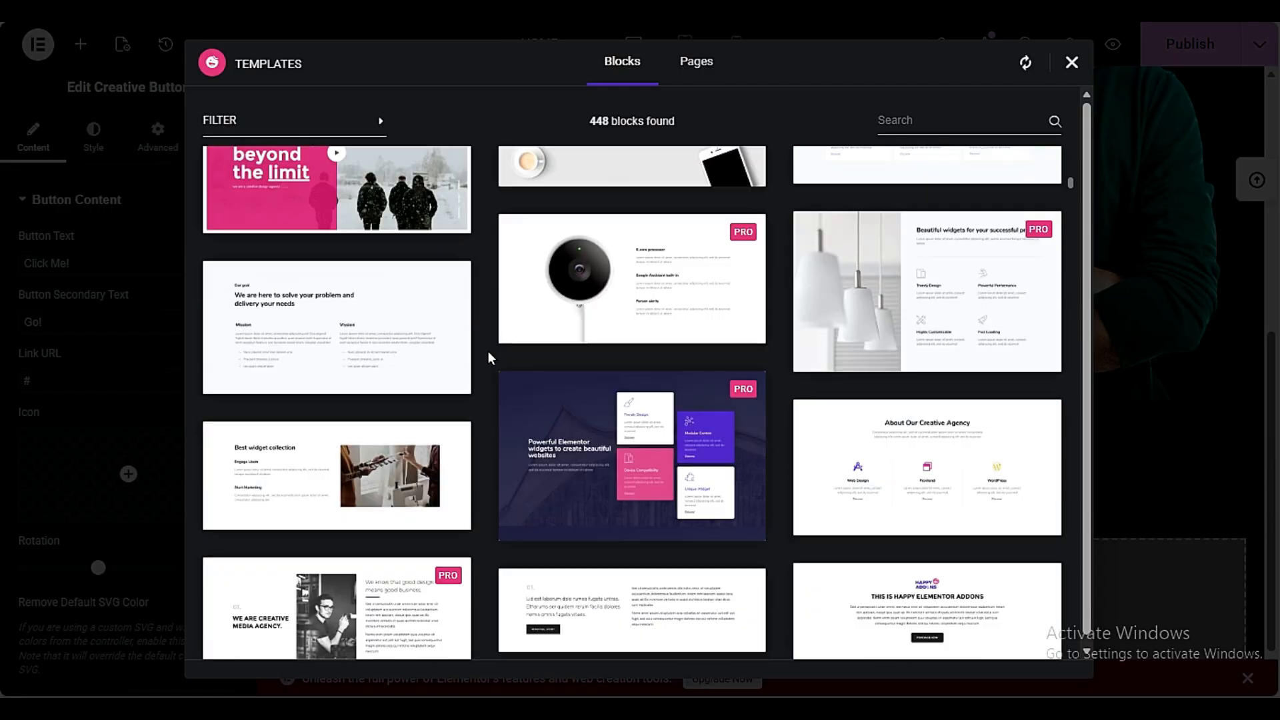
{"action": "scroll", "coordinate": [488, 358], "scroll_direction": "down", "scroll_amount": 5}
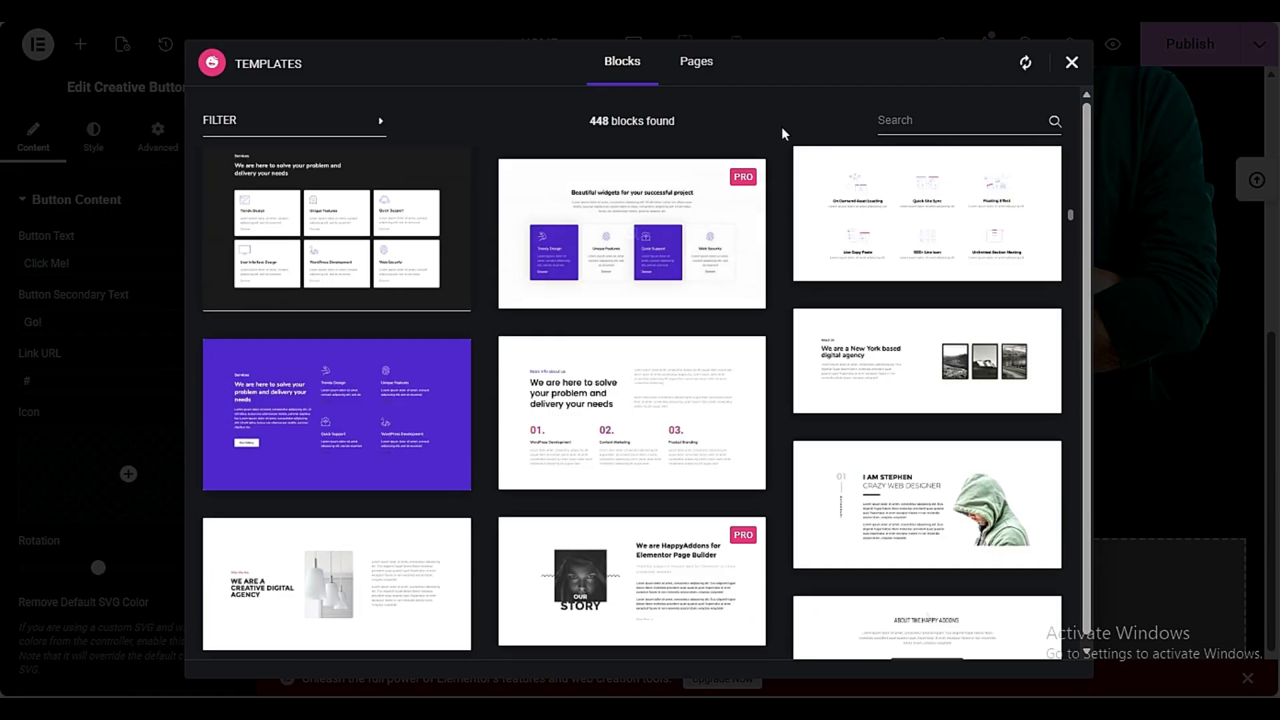
{"action": "type", "text": "SERV"}
{"action": "mouse_move", "coordinate": [689, 177]}
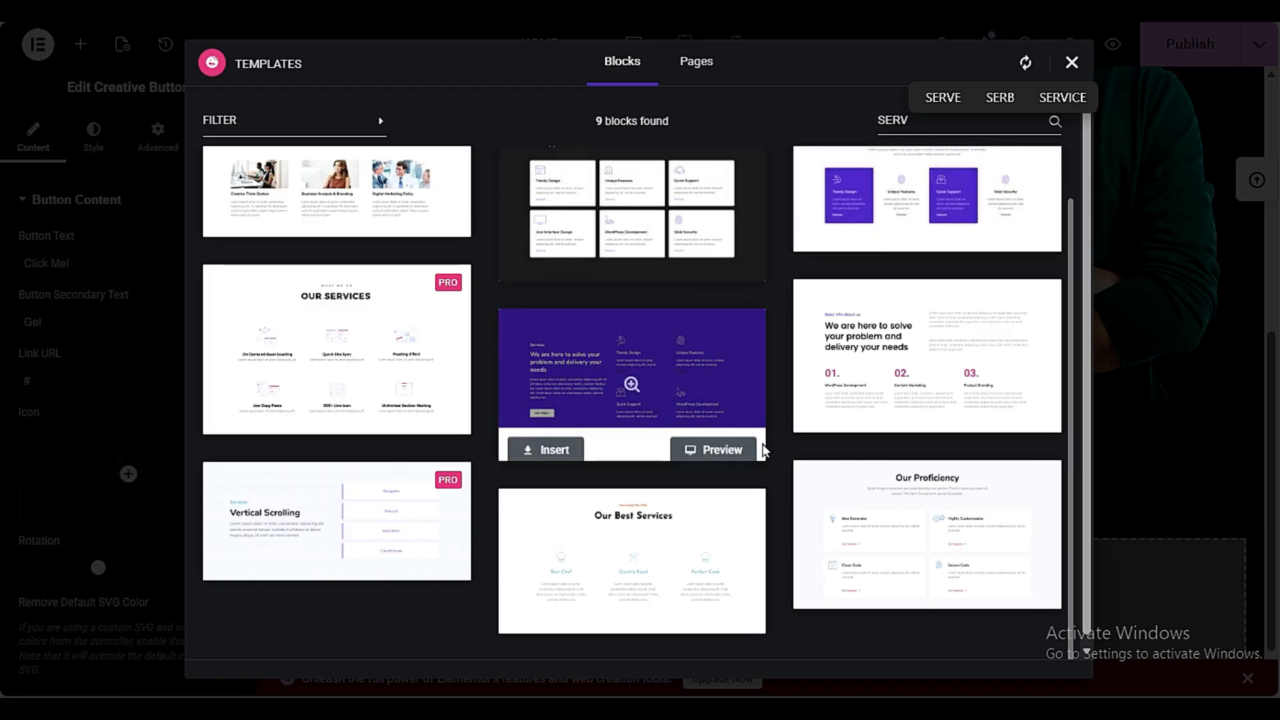
{"action": "scroll", "coordinate": [764, 561], "scroll_direction": "down", "scroll_amount": 1}
{"action": "scroll", "coordinate": [572, 548], "scroll_direction": "up", "scroll_amount": 2}
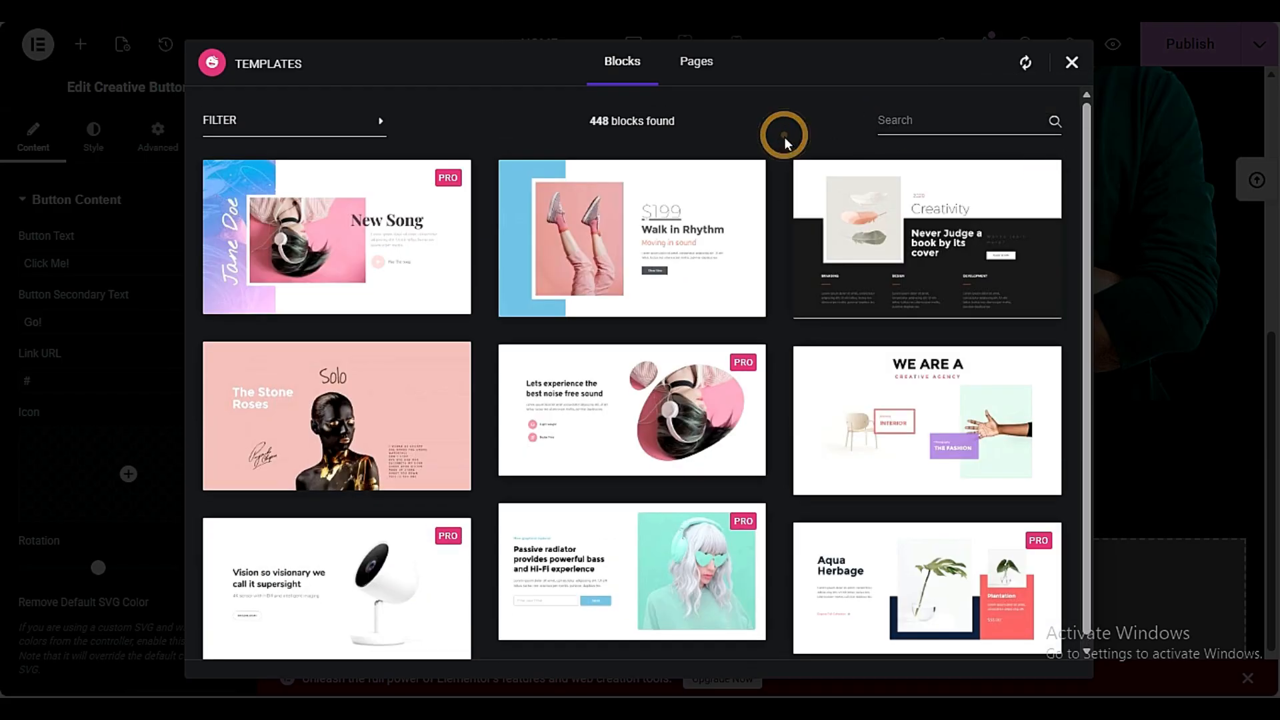
Browse the template blocks and insert the three-card feature block with Responsive, Easy to use and Quick Support below the hero
{"action": "scroll", "coordinate": [770, 455], "scroll_direction": "down", "scroll_amount": 10}
{"action": "scroll", "coordinate": [770, 454], "scroll_direction": "down", "scroll_amount": 12}
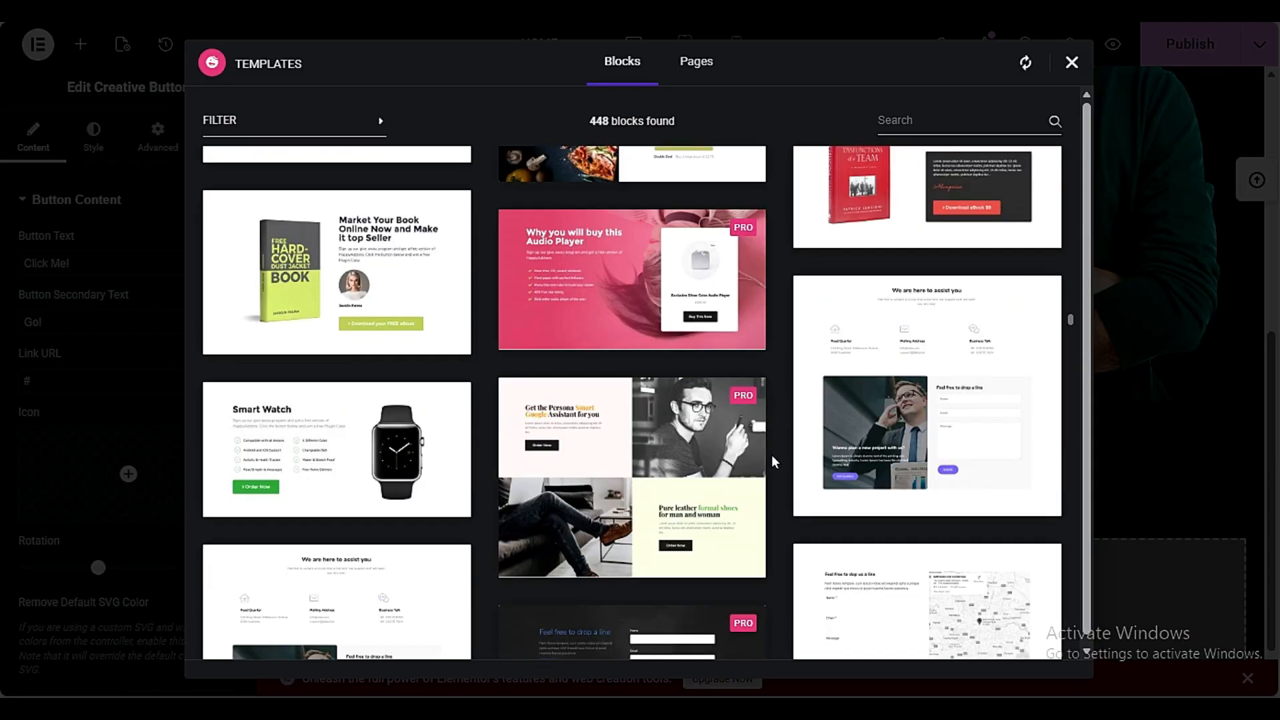
{"action": "scroll", "coordinate": [770, 454], "scroll_direction": "down", "scroll_amount": 8}
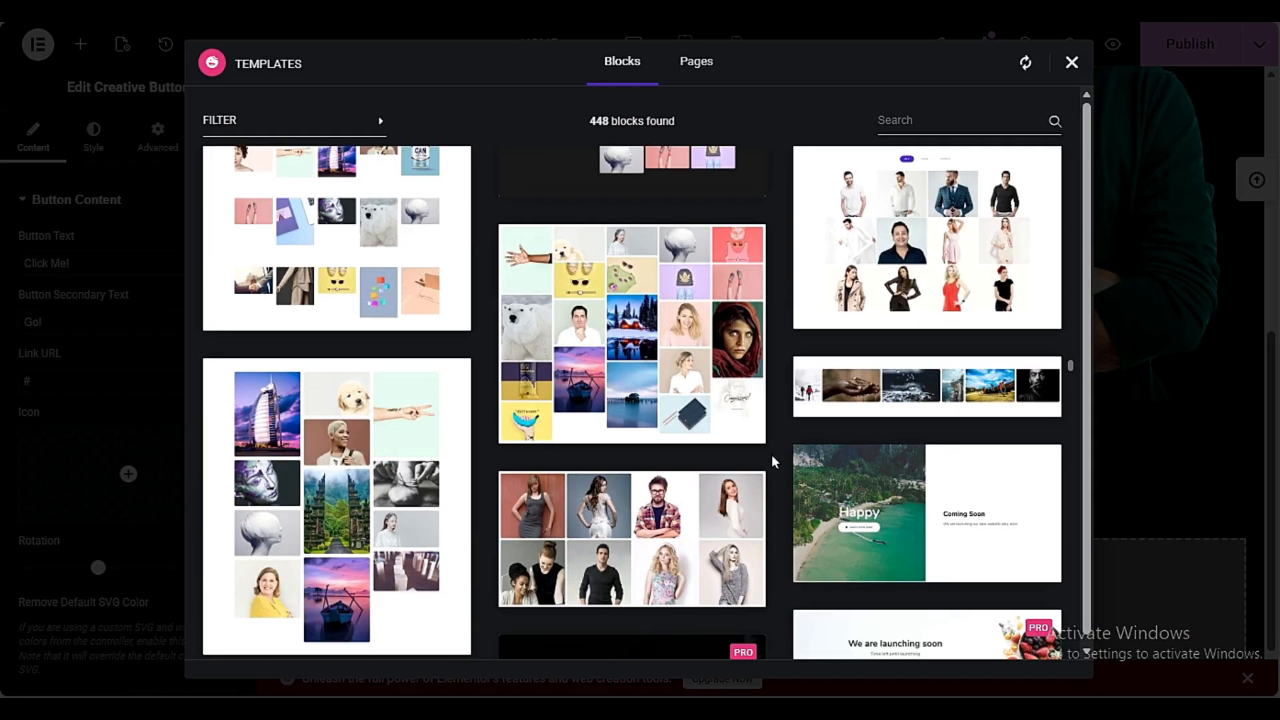
{"action": "scroll", "coordinate": [770, 455], "scroll_direction": "down", "scroll_amount": 4}
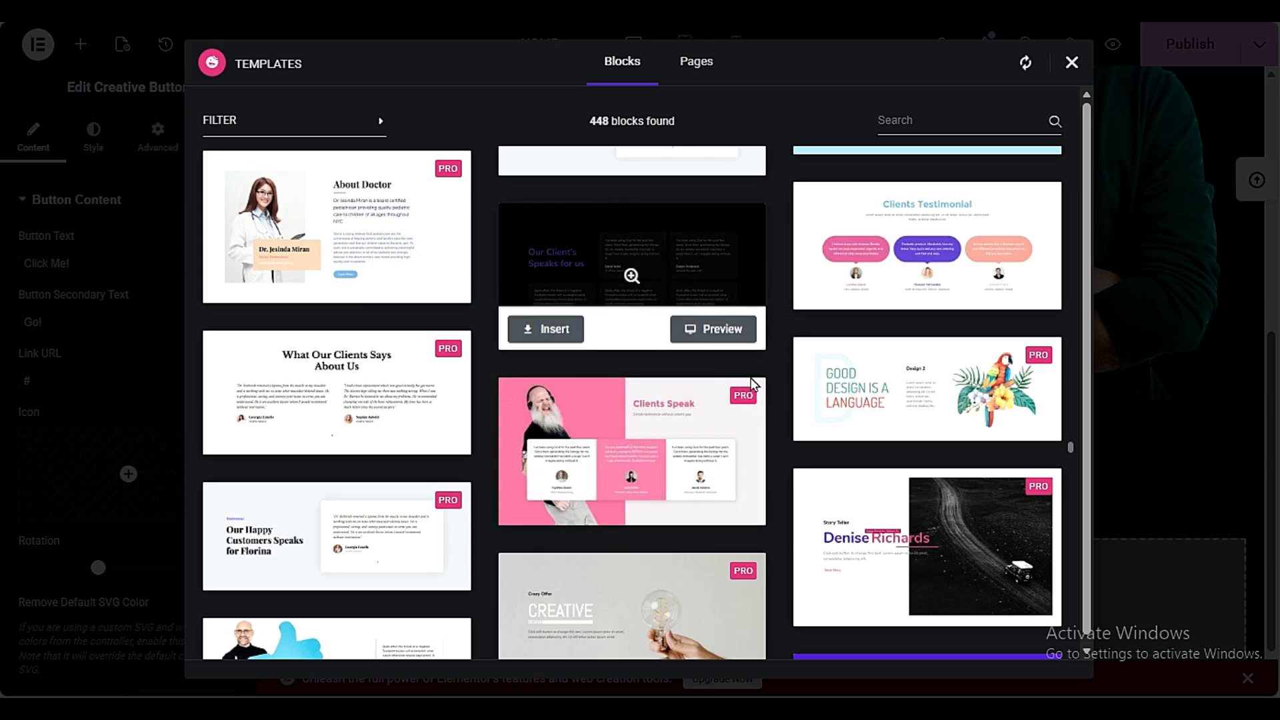
{"action": "scroll", "coordinate": [770, 430], "scroll_direction": "down", "scroll_amount": 10}
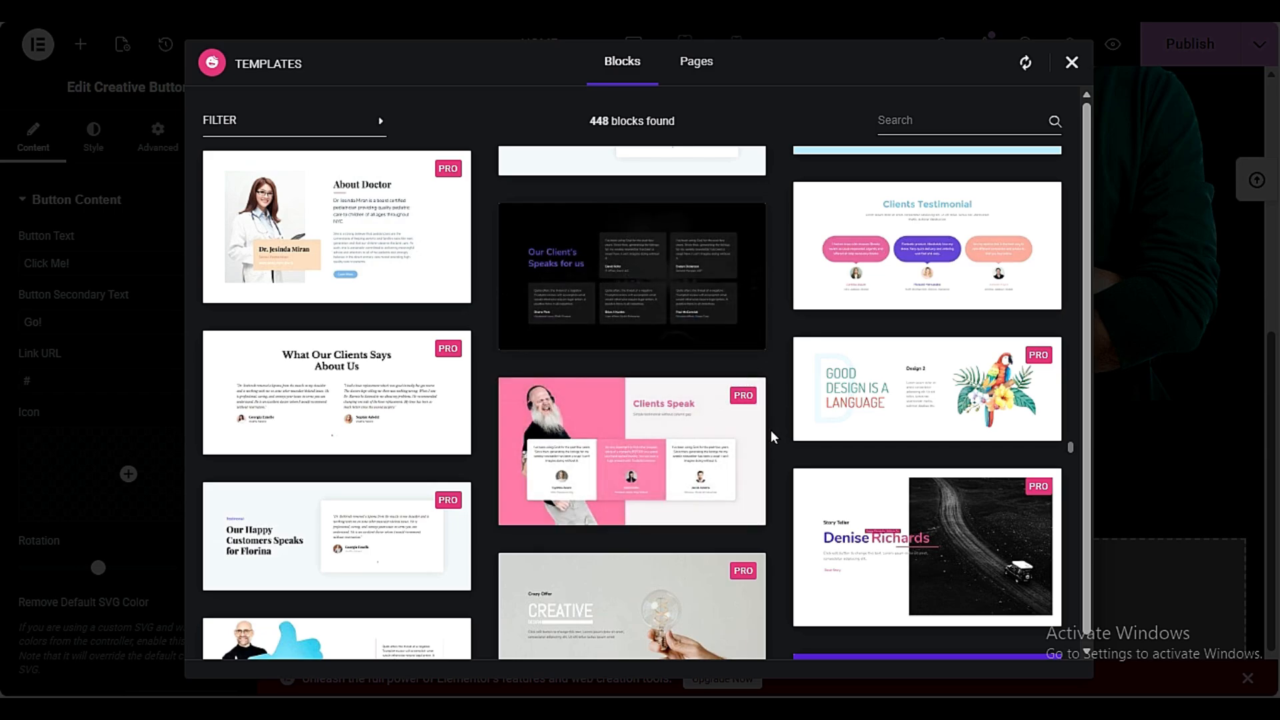
{"action": "scroll", "coordinate": [772, 434], "scroll_direction": "down", "scroll_amount": 8}
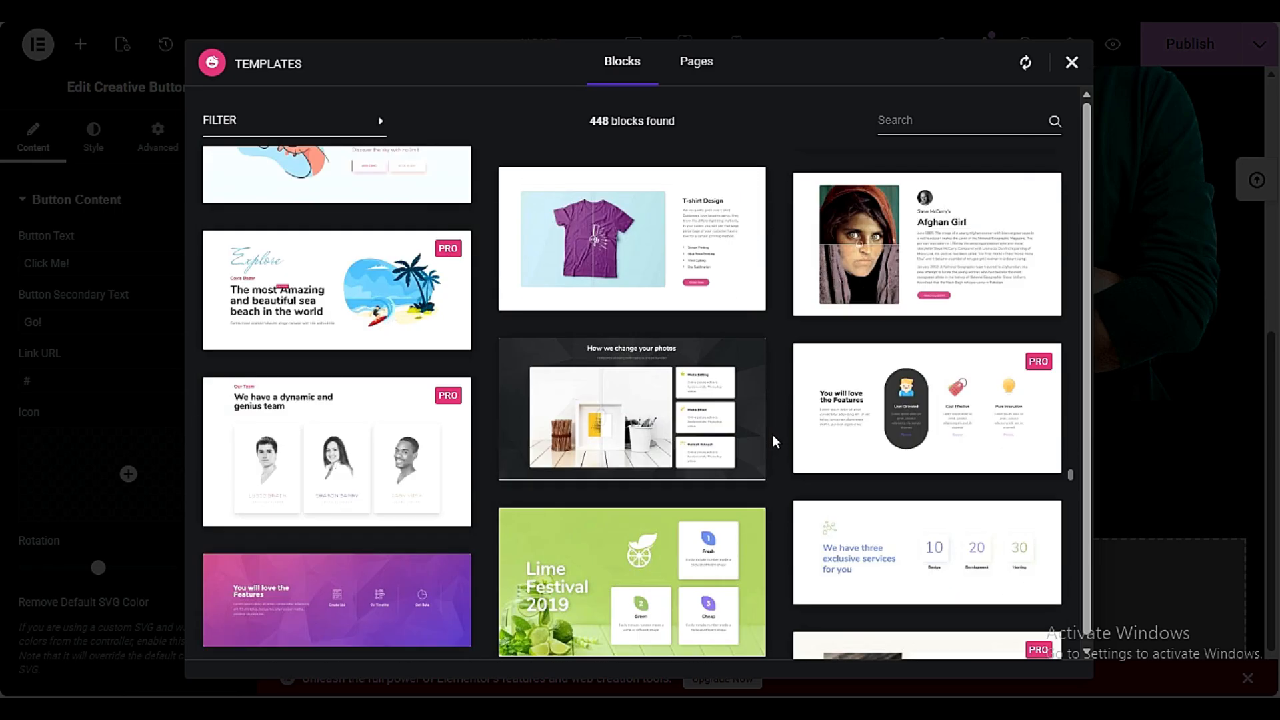
{"action": "scroll", "coordinate": [772, 434], "scroll_direction": "up", "scroll_amount": 3}
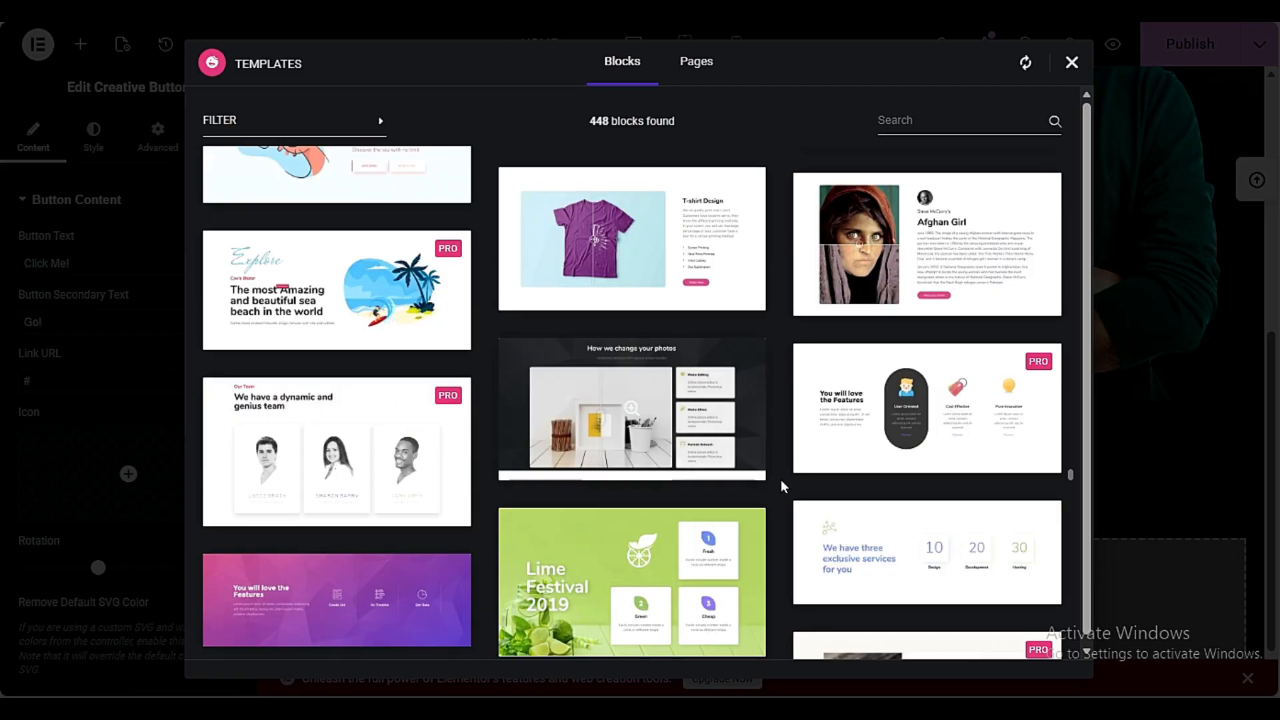
{"action": "scroll", "coordinate": [782, 478], "scroll_direction": "down", "scroll_amount": 5}
{"action": "scroll", "coordinate": [782, 479], "scroll_direction": "down", "scroll_amount": 6}
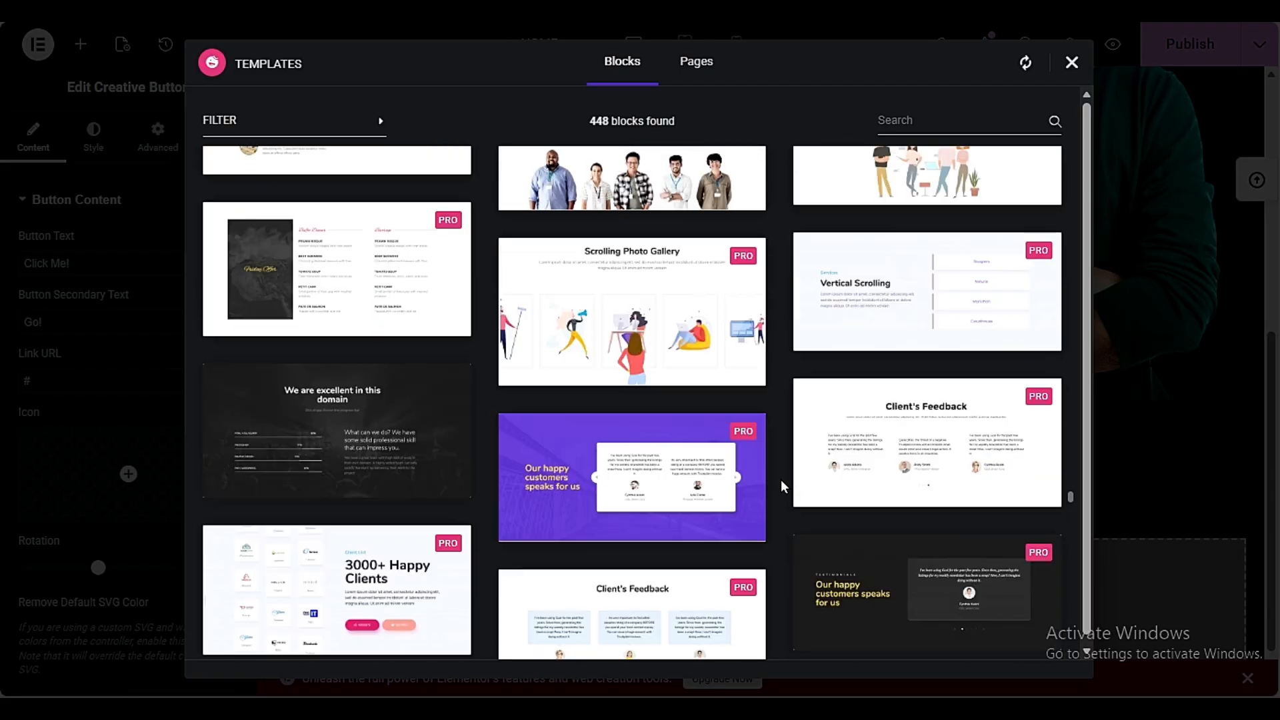
{"action": "scroll", "coordinate": [775, 477], "scroll_direction": "down", "scroll_amount": 5}
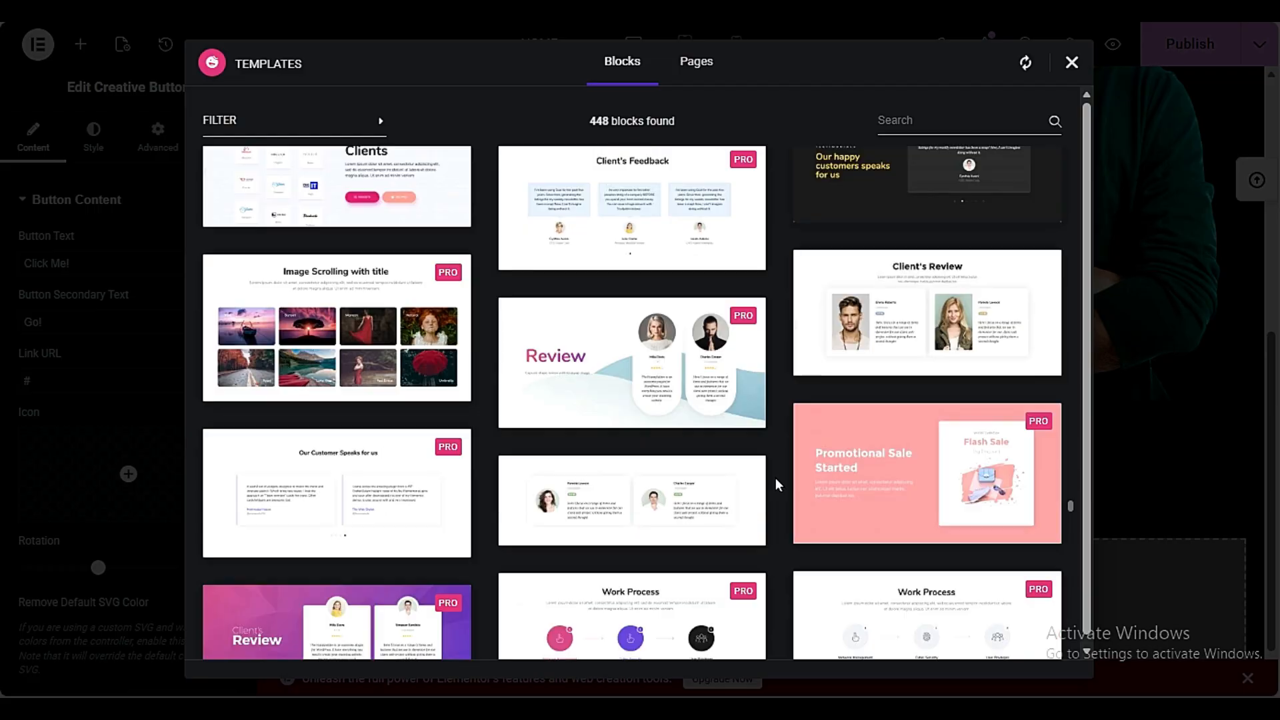
{"action": "scroll", "coordinate": [775, 477], "scroll_direction": "down", "scroll_amount": 5}
{"action": "scroll", "coordinate": [787, 499], "scroll_direction": "down", "scroll_amount": 6}
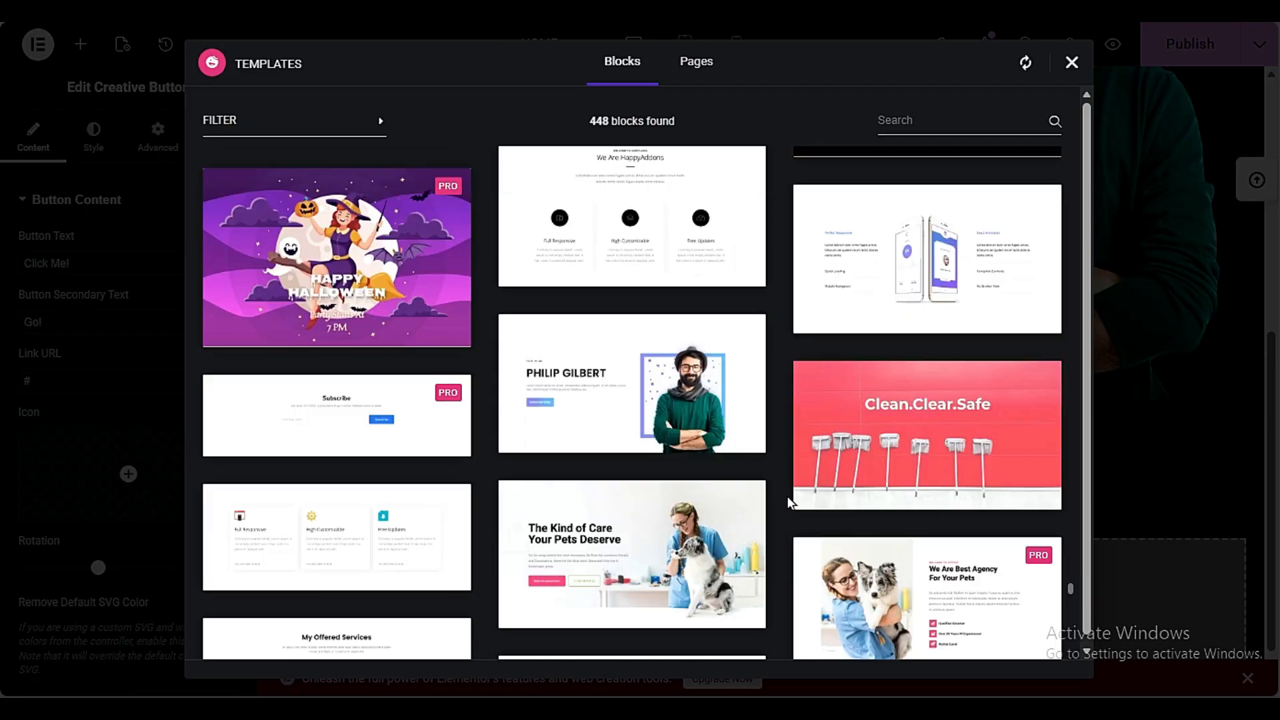
{"action": "scroll", "coordinate": [574, 509], "scroll_direction": "up", "scroll_amount": 3}
{"action": "mouse_move", "coordinate": [594, 501]}
{"action": "scroll", "coordinate": [640, 513], "scroll_direction": "down", "scroll_amount": 6}
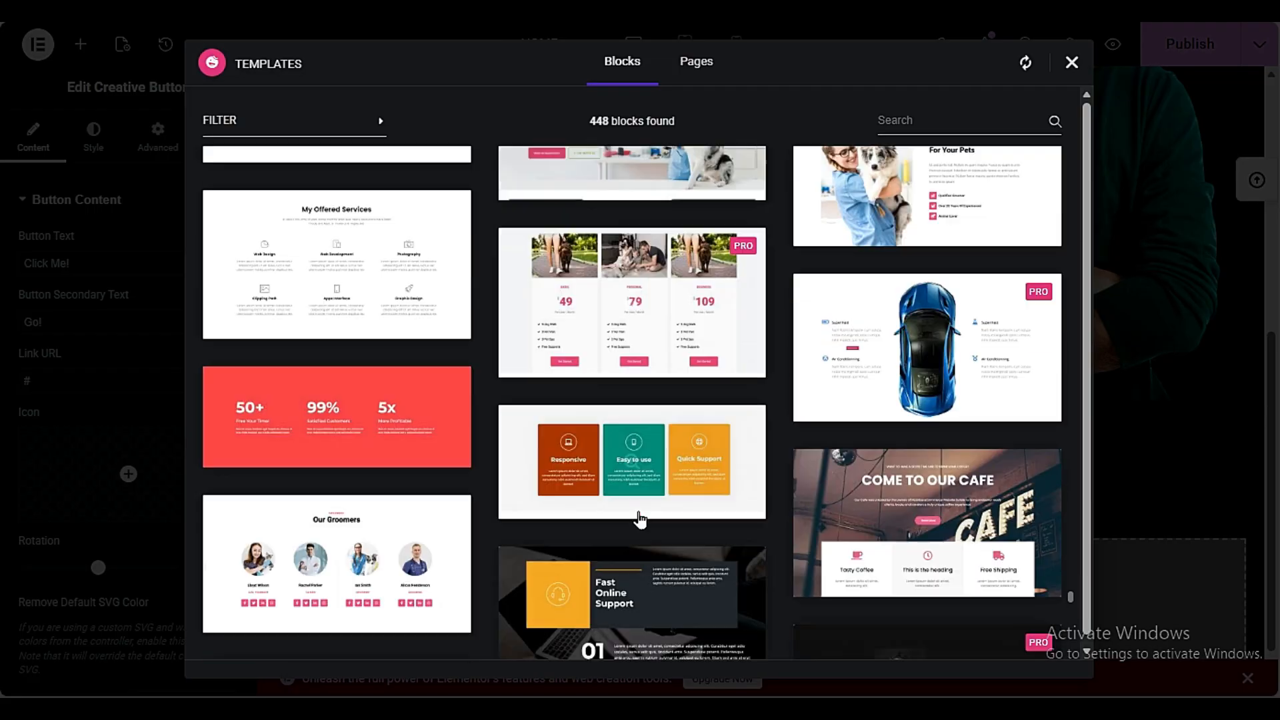
{"action": "scroll", "coordinate": [640, 514], "scroll_direction": "down", "scroll_amount": 3}
{"action": "mouse_move", "coordinate": [631, 246]}
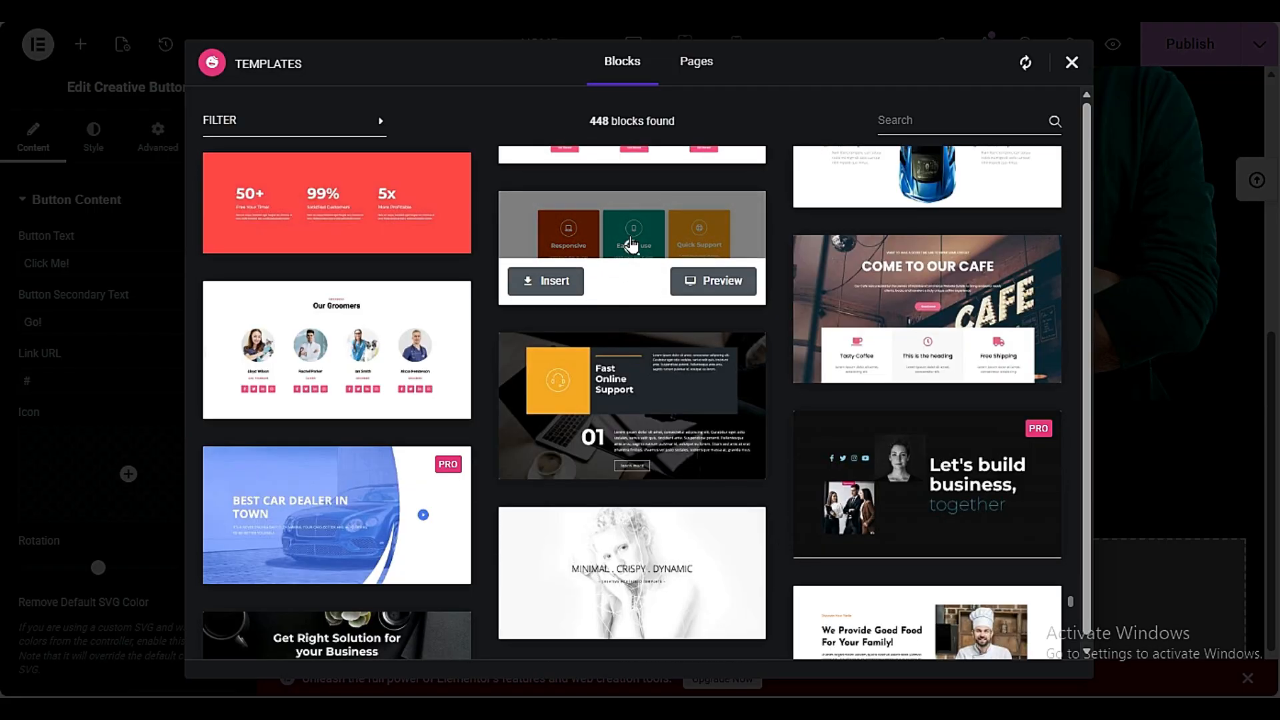
{"action": "left_click", "coordinate": [560, 286]}
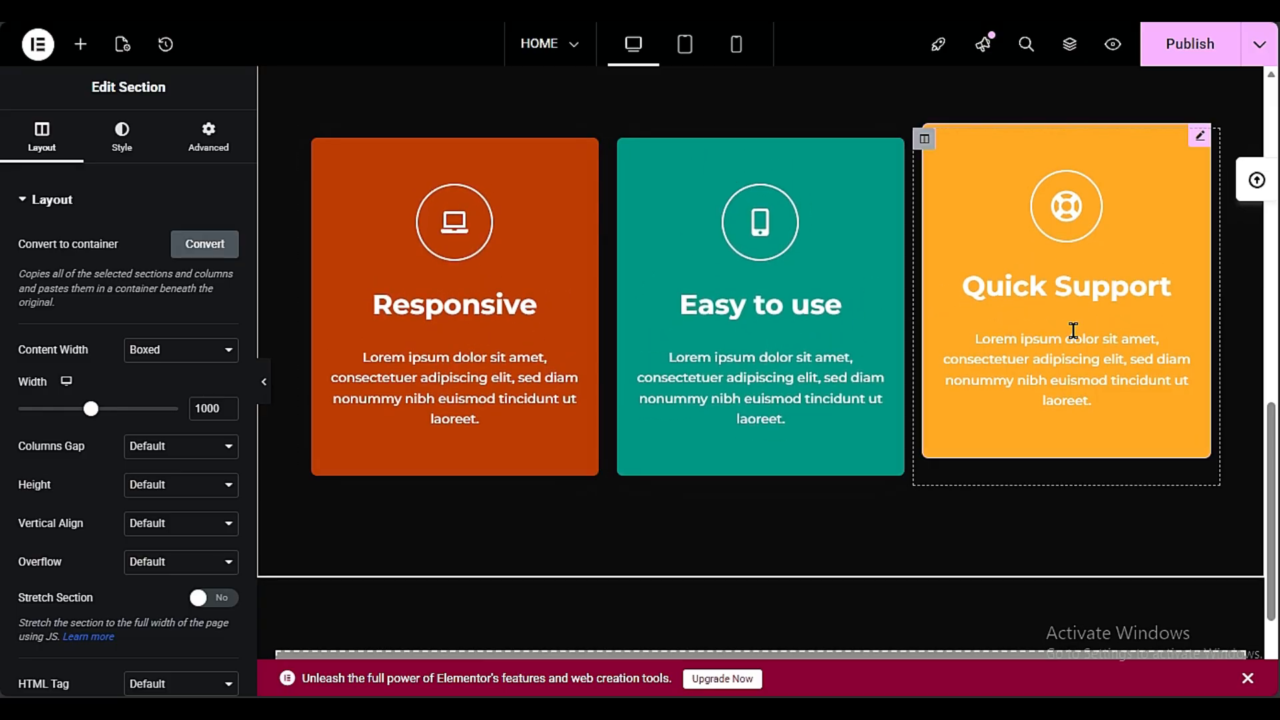
Find the Heading widget with the search HEA and add it in its own container between the hero and the three-card section
{"action": "scroll", "coordinate": [664, 415], "scroll_direction": "up", "scroll_amount": 3}
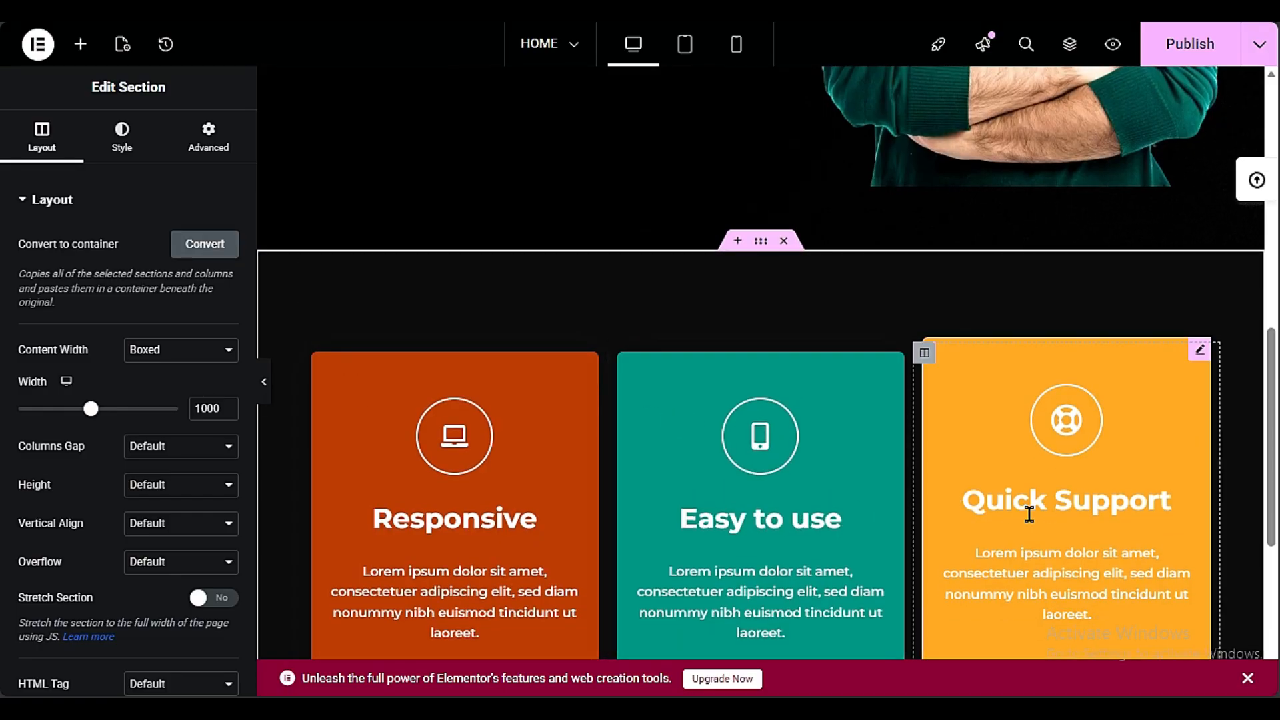
{"action": "scroll", "coordinate": [739, 505], "scroll_direction": "down", "scroll_amount": 4}
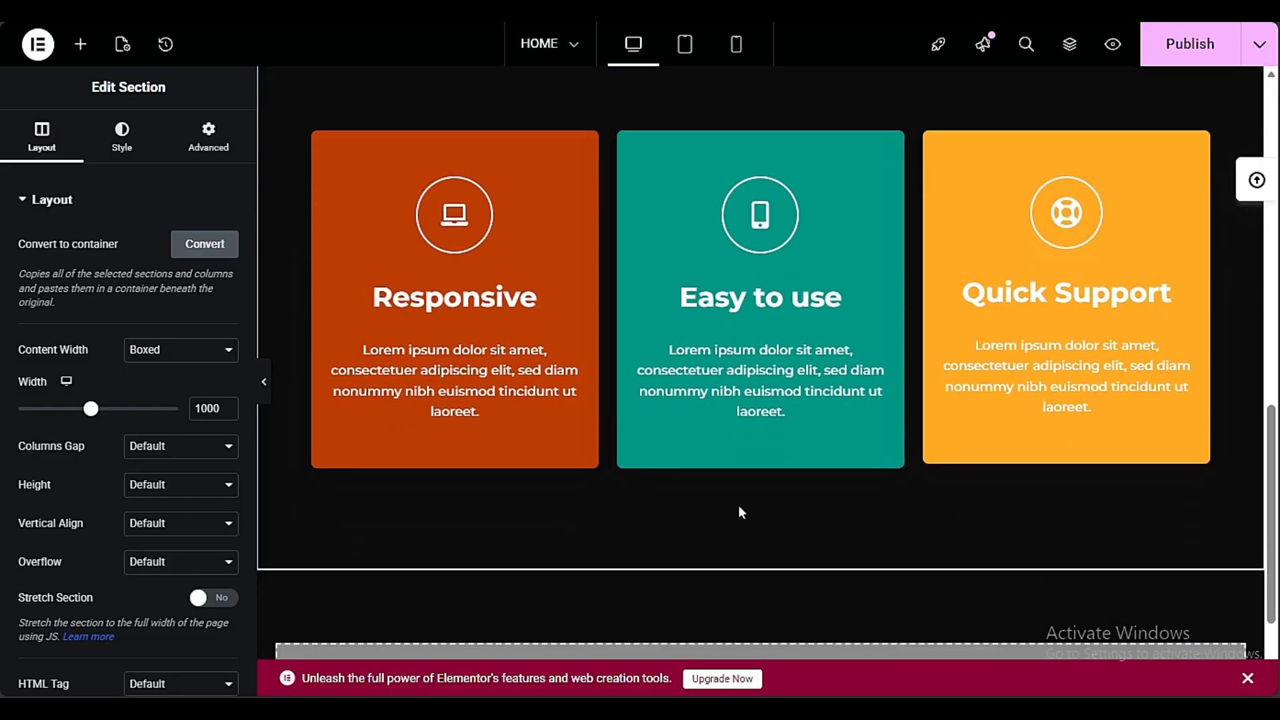
{"action": "scroll", "coordinate": [738, 505], "scroll_direction": "up", "scroll_amount": 9}
{"action": "scroll", "coordinate": [738, 506], "scroll_direction": "down", "scroll_amount": 3}
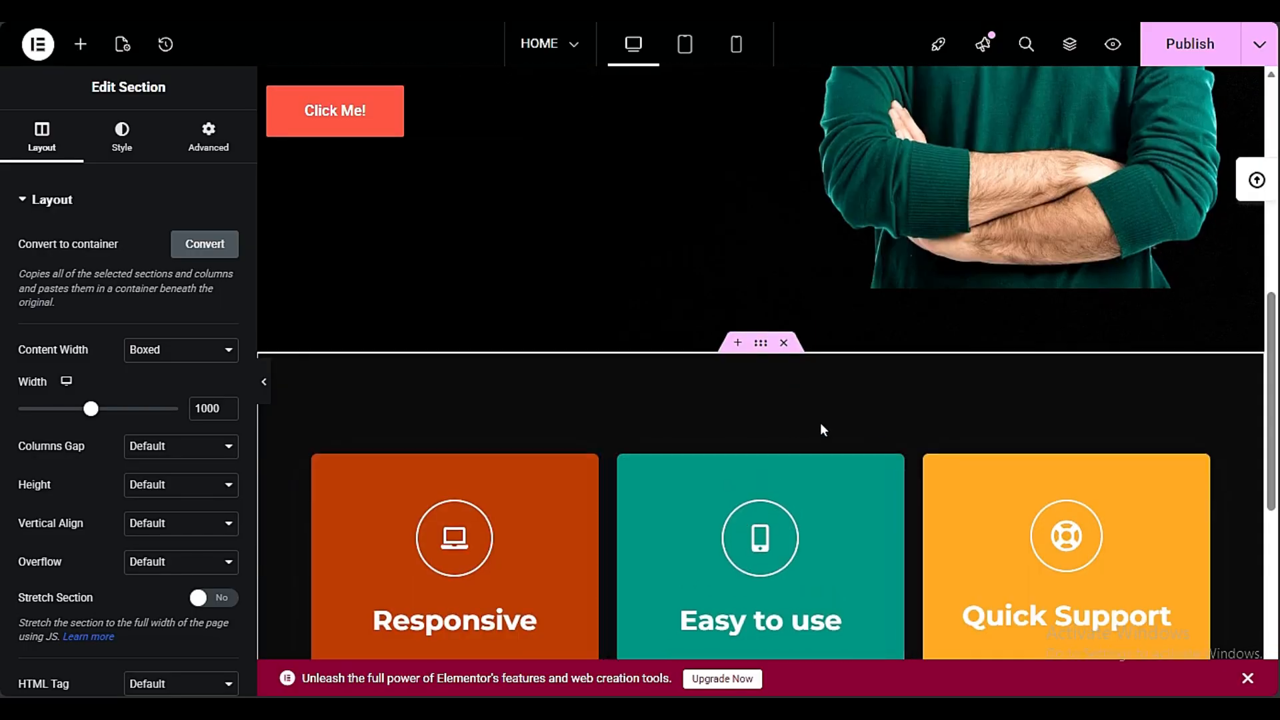
{"action": "scroll", "coordinate": [575, 394], "scroll_direction": "down", "scroll_amount": 2}
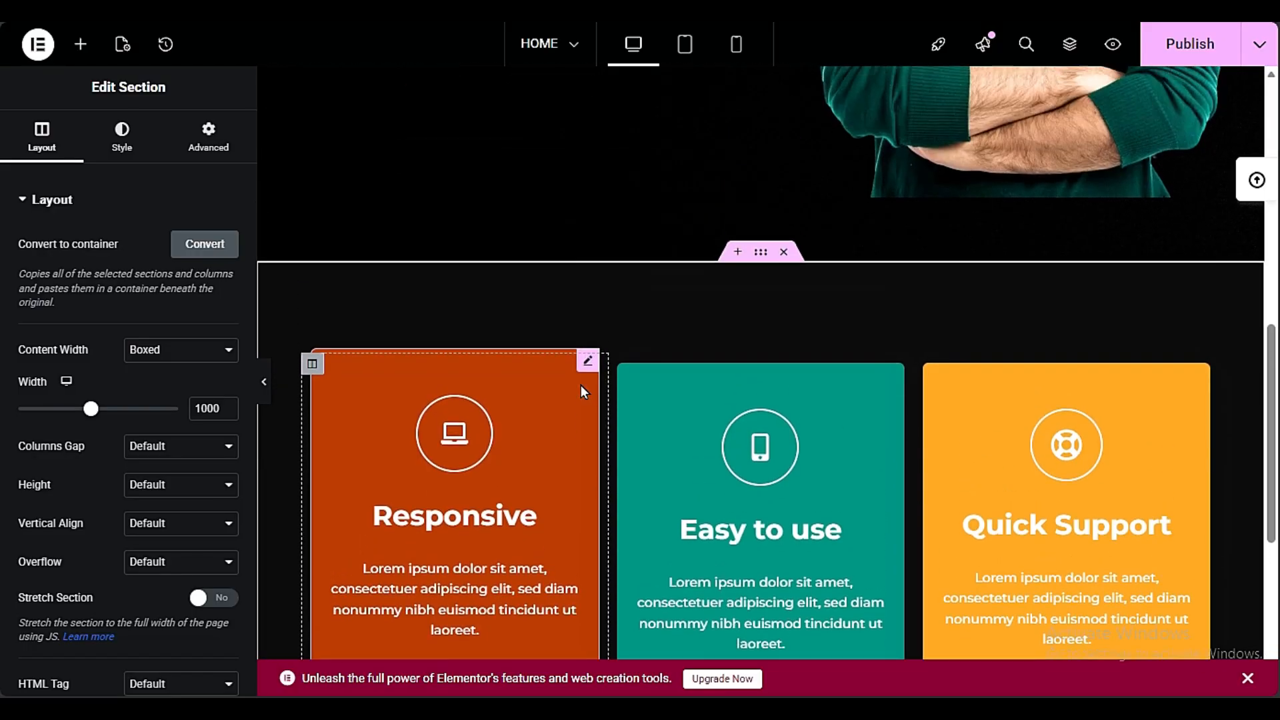
{"action": "scroll", "coordinate": [581, 387], "scroll_direction": "up", "scroll_amount": 2}
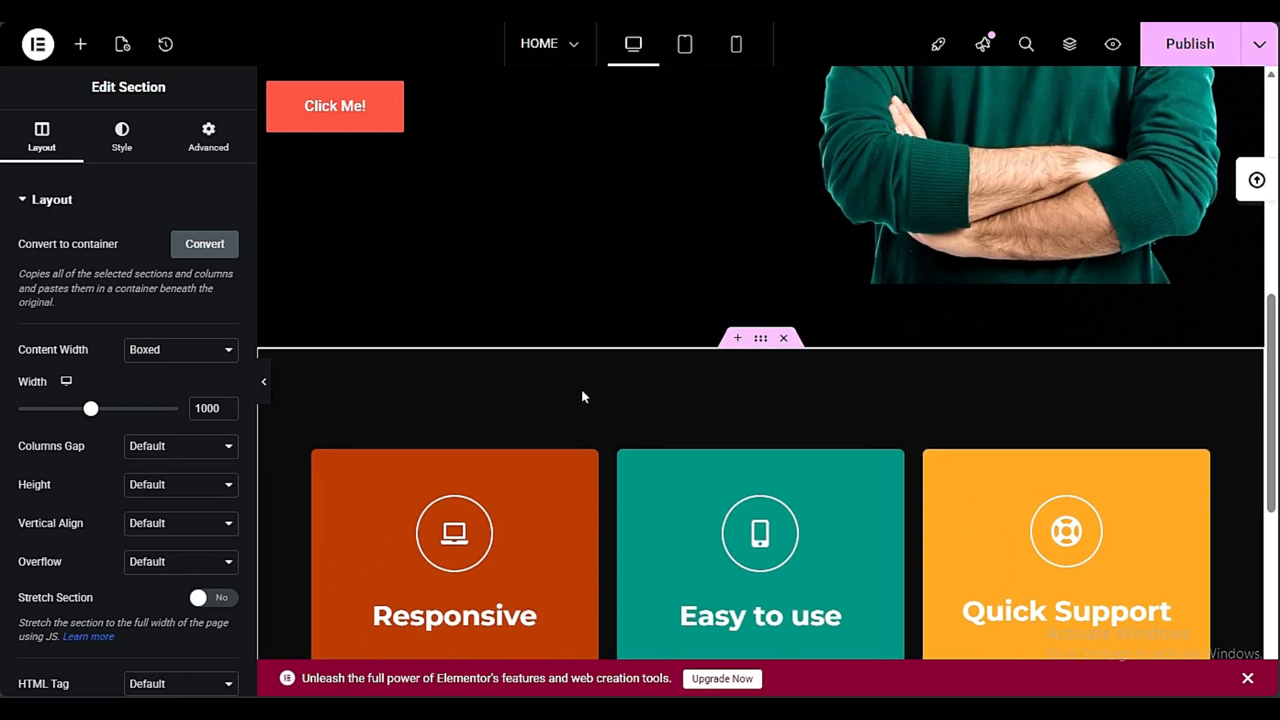
{"action": "left_click", "coordinate": [80, 46]}
{"action": "type", "text": "HEA"}
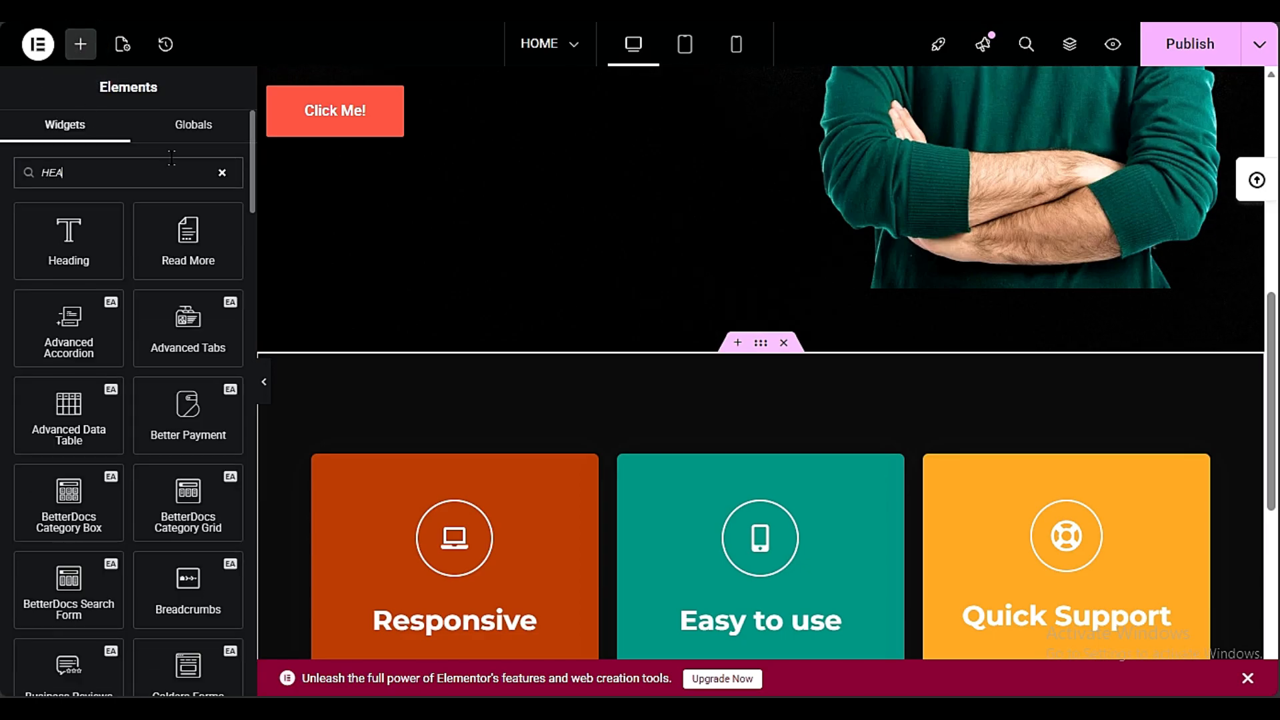
{"action": "scroll", "coordinate": [60, 440], "scroll_direction": "down", "scroll_amount": 6}
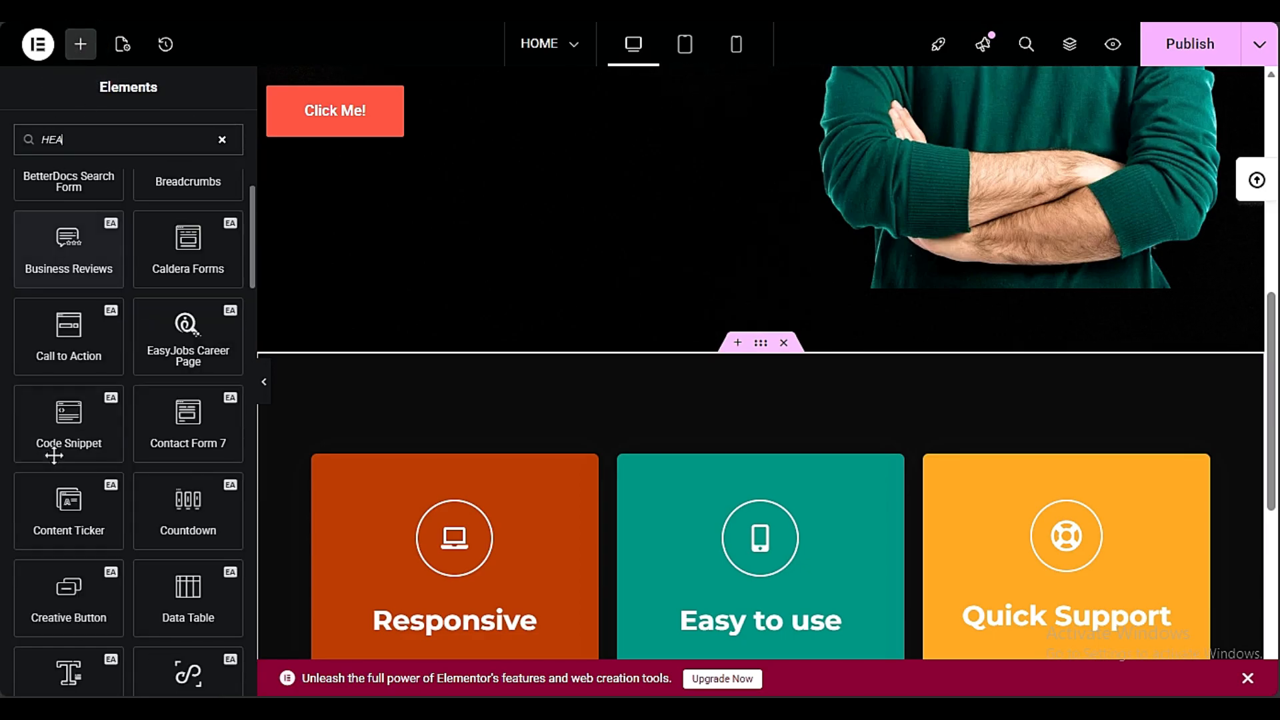
{"action": "scroll", "coordinate": [66, 507], "scroll_direction": "down", "scroll_amount": 3}
{"action": "scroll", "coordinate": [66, 520], "scroll_direction": "down", "scroll_amount": 5}
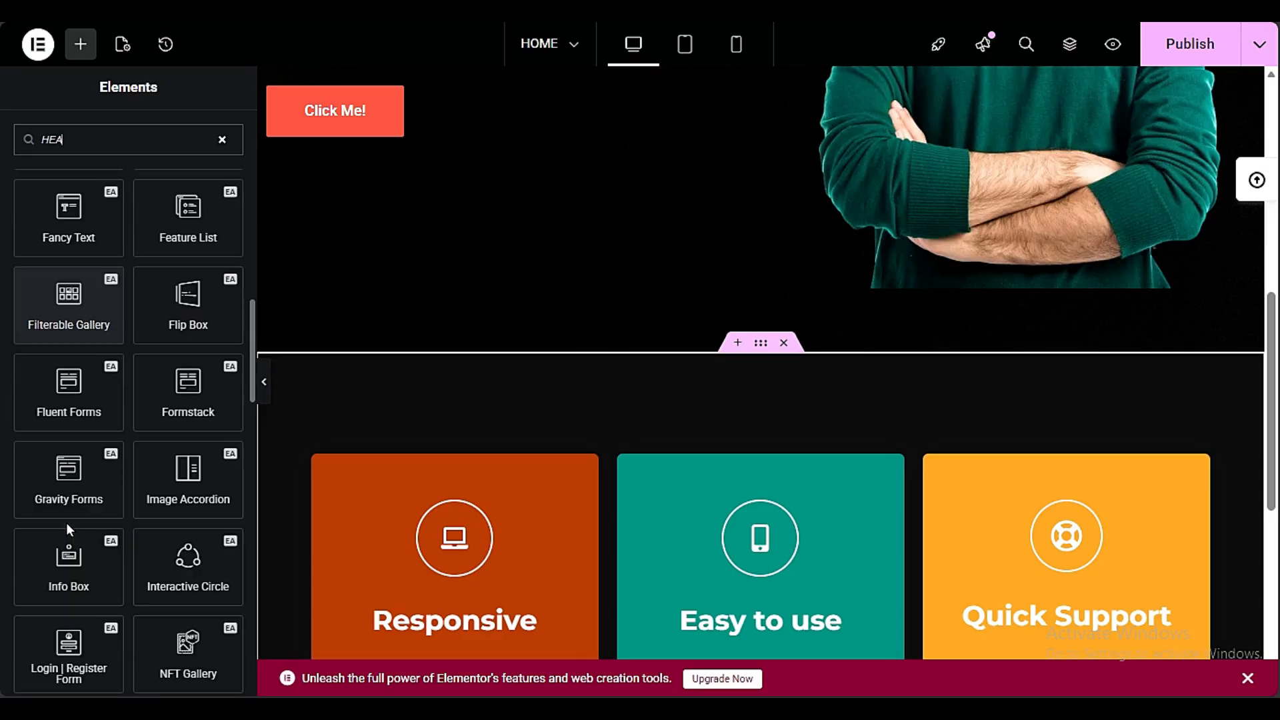
{"action": "scroll", "coordinate": [66, 523], "scroll_direction": "down", "scroll_amount": 10}
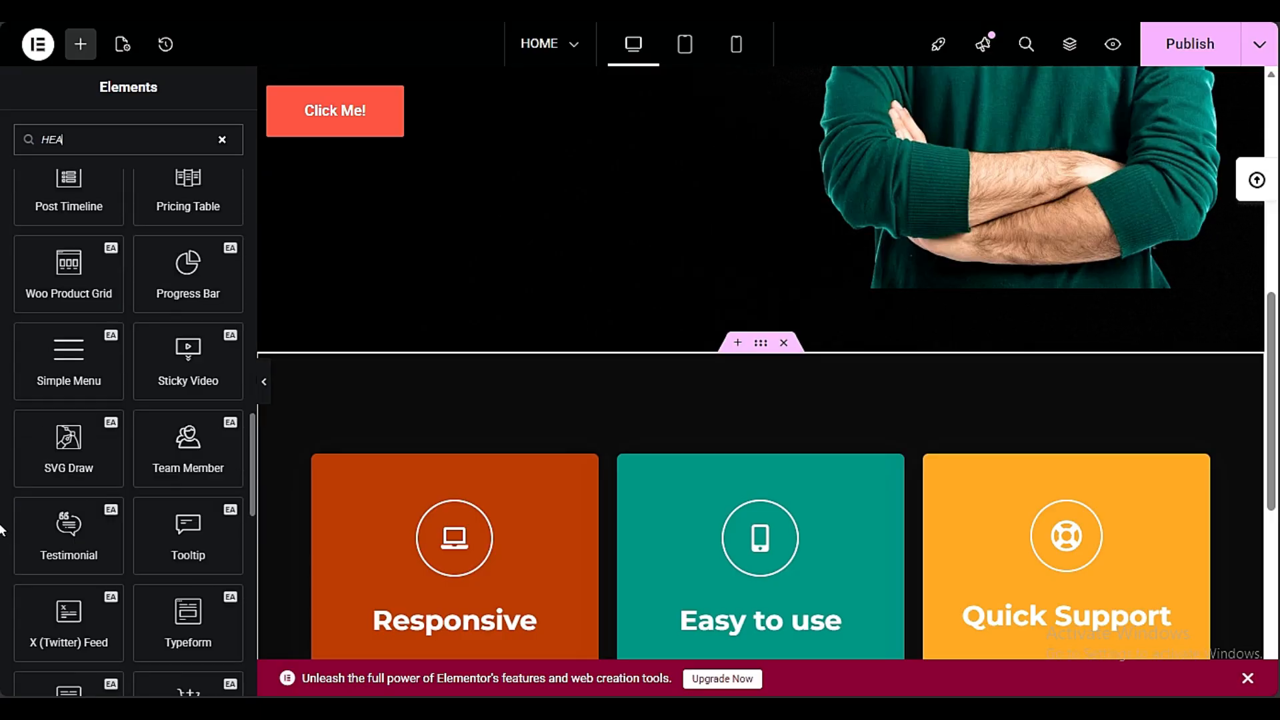
{"action": "scroll", "coordinate": [25, 538], "scroll_direction": "up", "scroll_amount": 20}
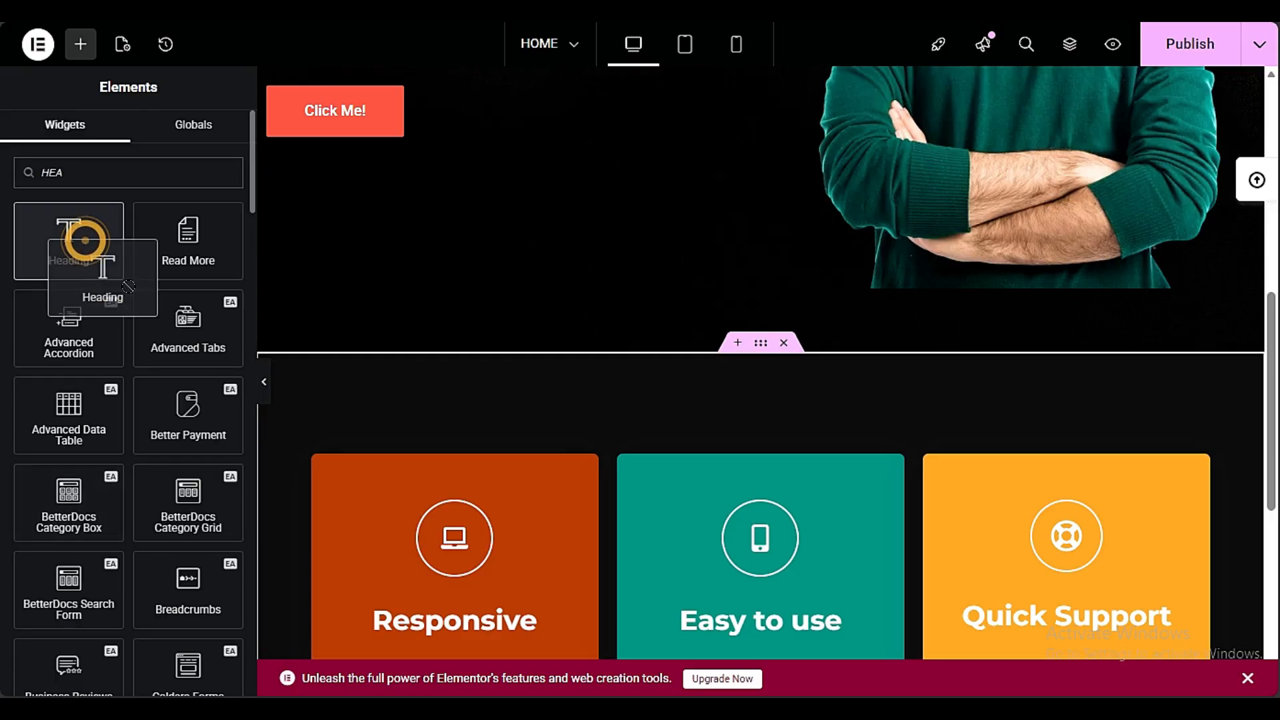
{"action": "left_click_drag", "start_coordinate": [128, 286], "coordinate": [645, 416]}
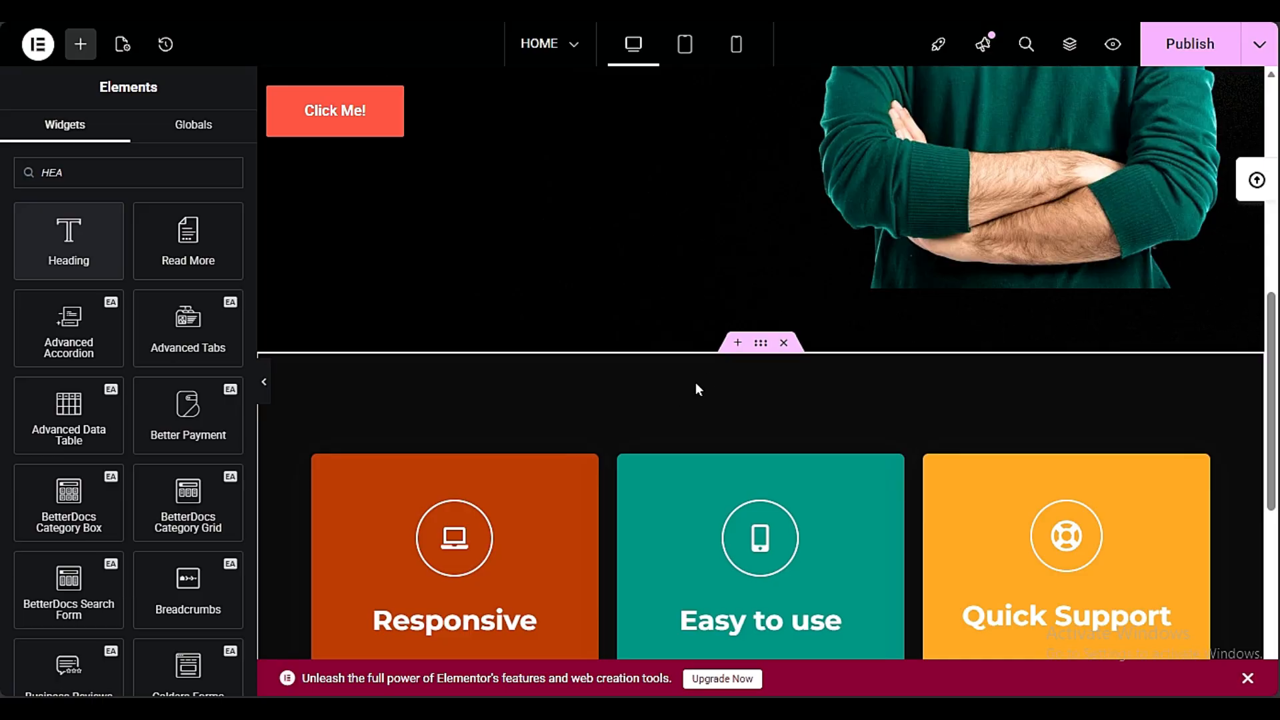
{"action": "left_click", "coordinate": [720, 353]}
{"action": "left_click_drag", "start_coordinate": [49, 246], "coordinate": [417, 457]}
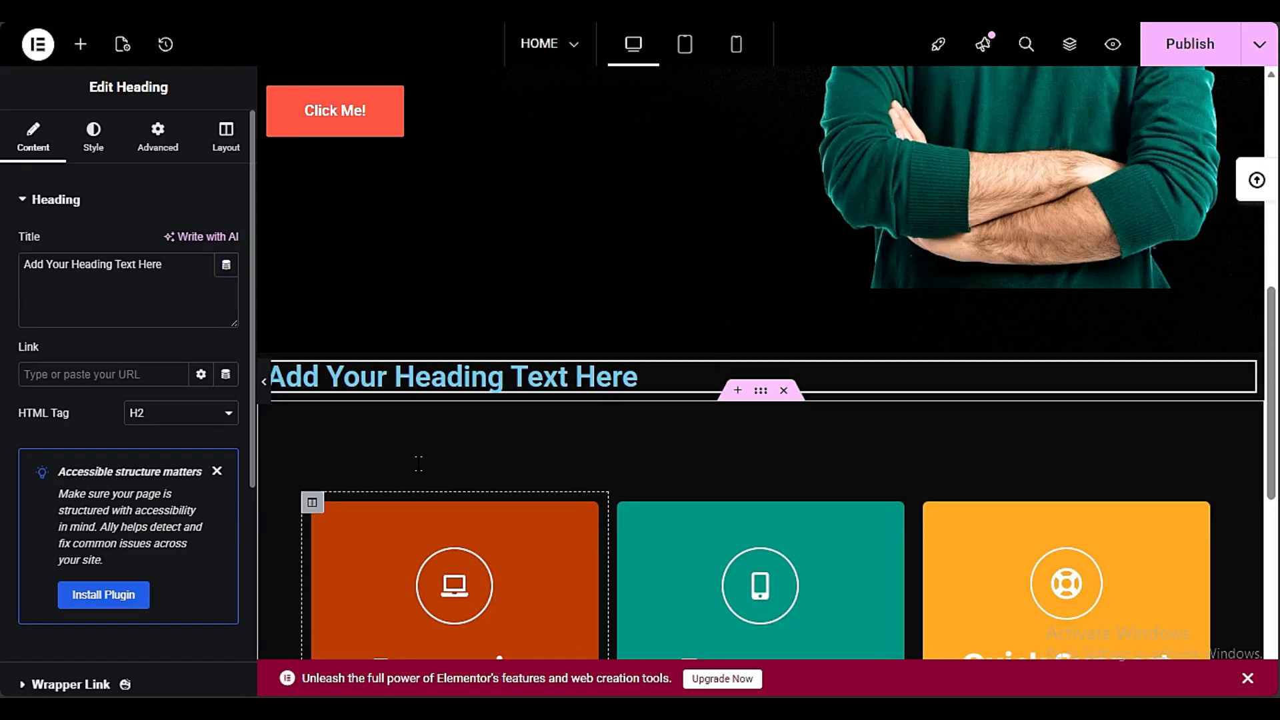
Open the settings of the container holding the new heading above the feature cards
{"action": "scroll", "coordinate": [418, 463], "scroll_direction": "down", "scroll_amount": 2}
{"action": "scroll", "coordinate": [419, 463], "scroll_direction": "up", "scroll_amount": 2}
{"action": "left_click", "coordinate": [636, 400]}
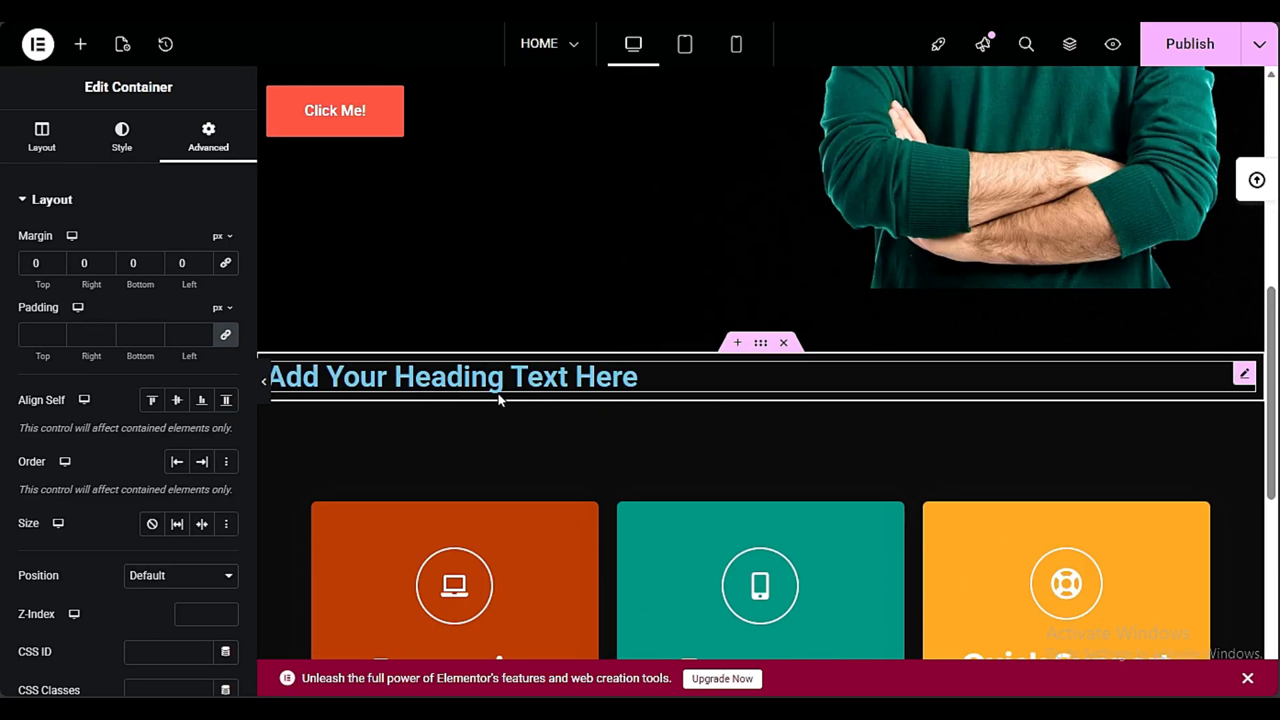
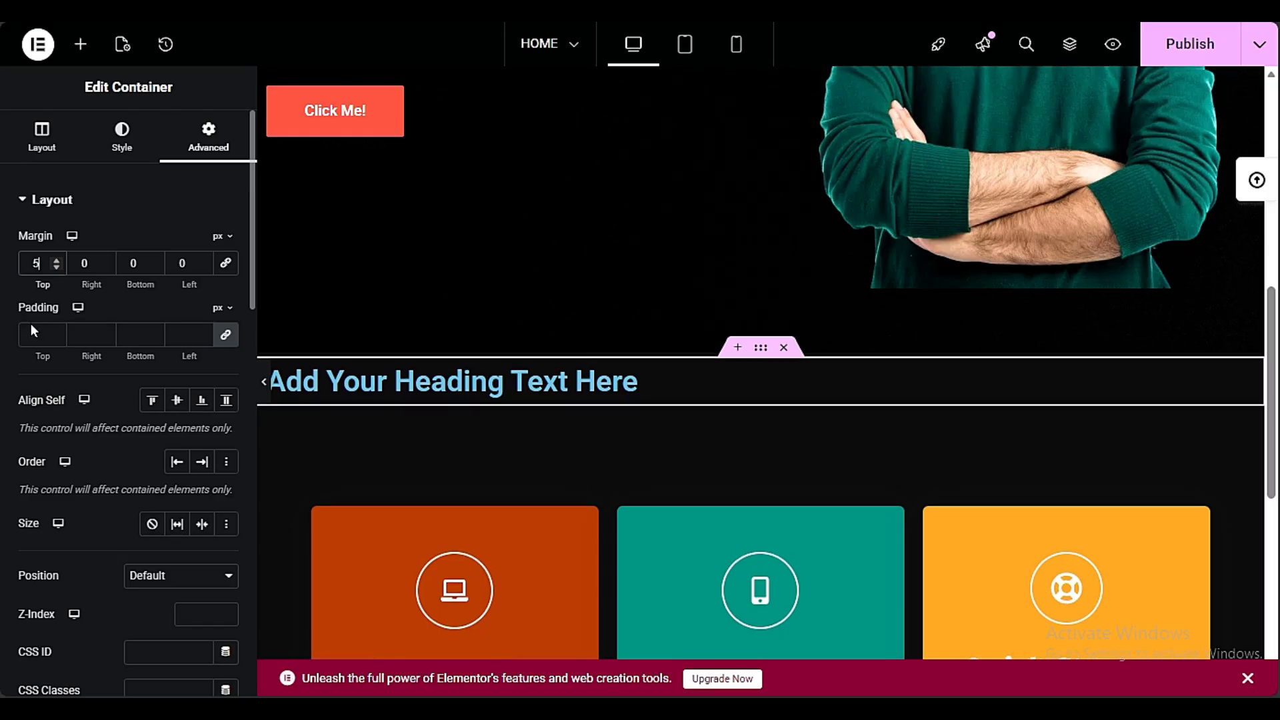
Set the three-card section's padding to 44 px at the top and 50 px at the bottom
{"action": "scroll", "coordinate": [117, 393], "scroll_direction": "down", "scroll_amount": 3}
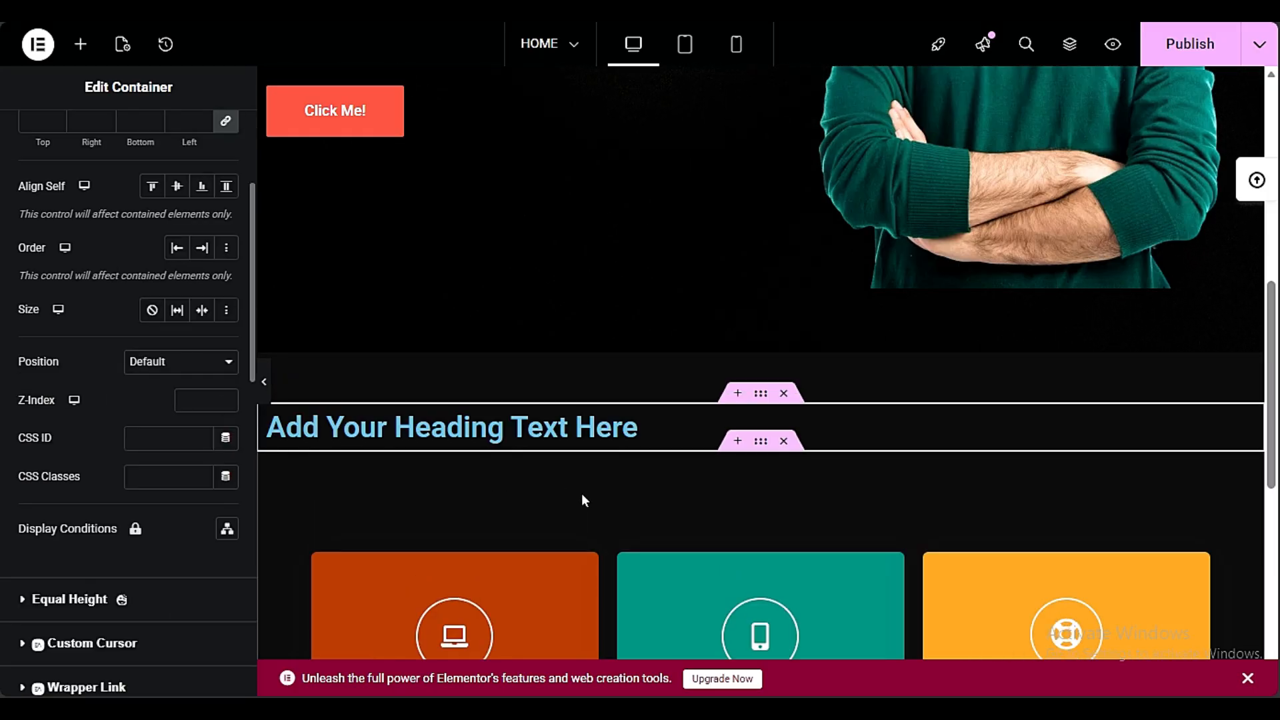
{"action": "scroll", "coordinate": [590, 495], "scroll_direction": "down", "scroll_amount": 3}
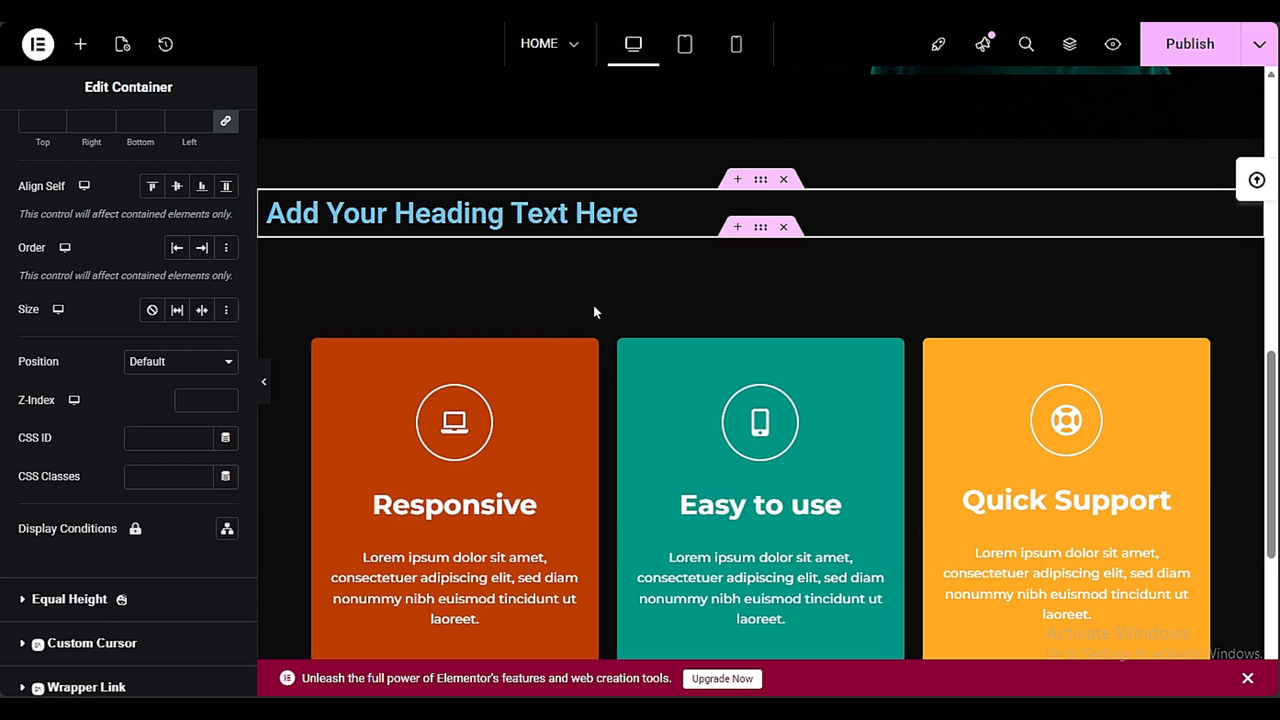
{"action": "left_click", "coordinate": [760, 229]}
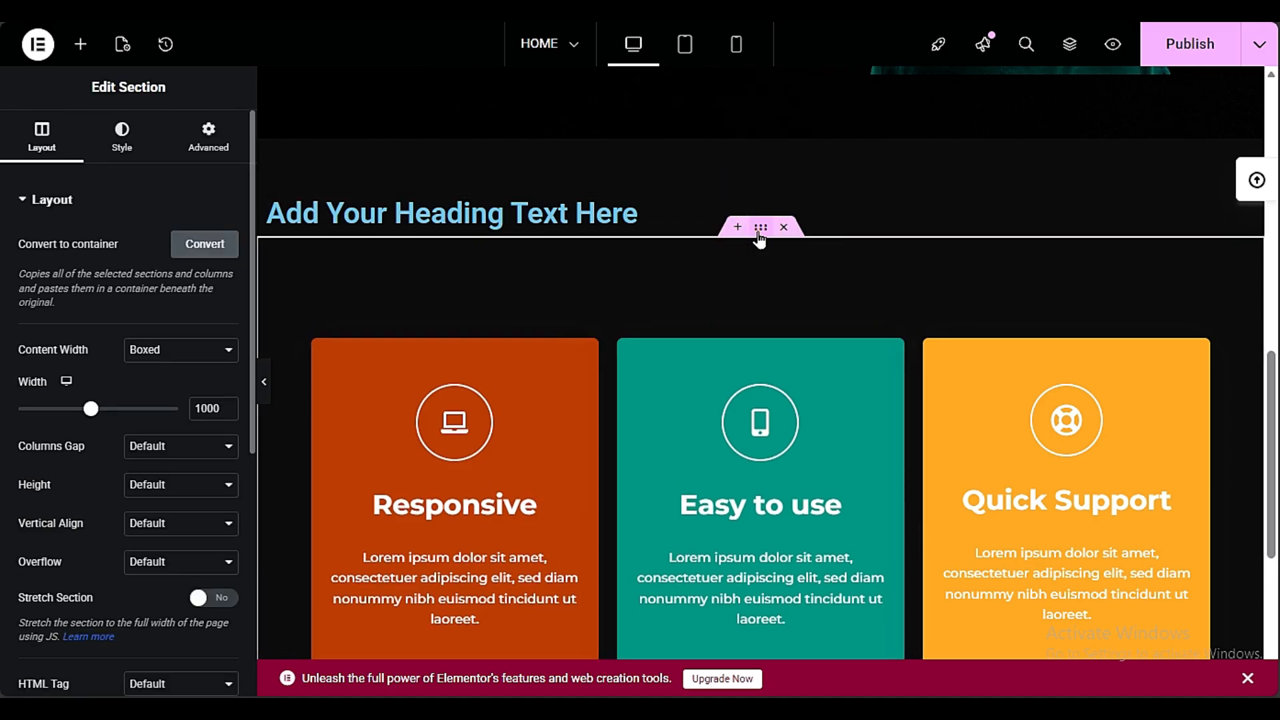
{"action": "left_click", "coordinate": [209, 137]}
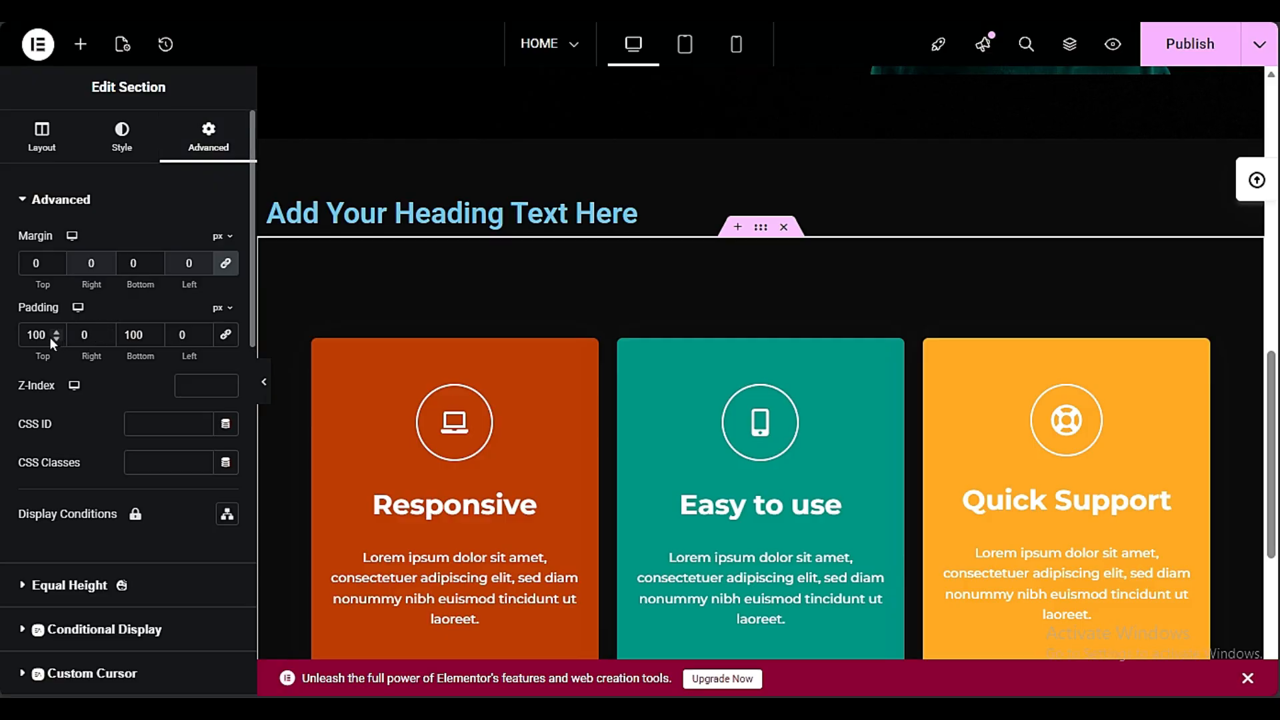
{"action": "type", "text": "22"}
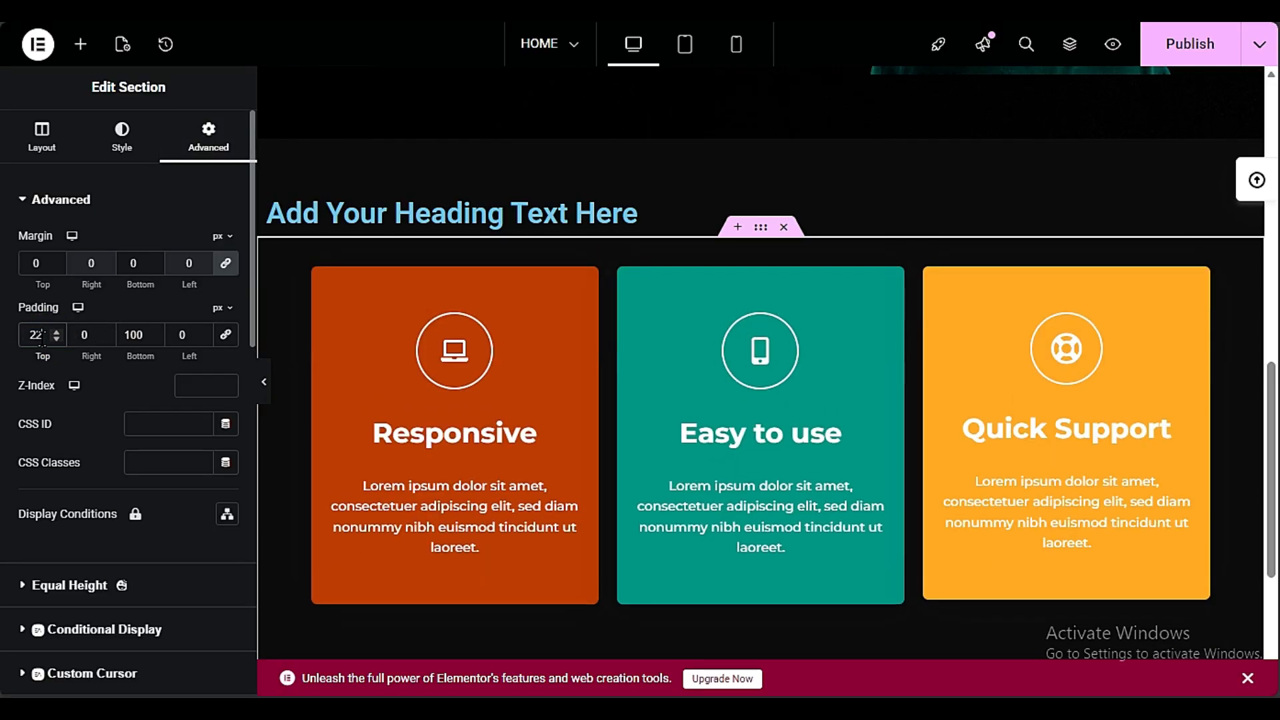
{"action": "double_click", "coordinate": [25, 337]}
{"action": "type", "text": "44"}
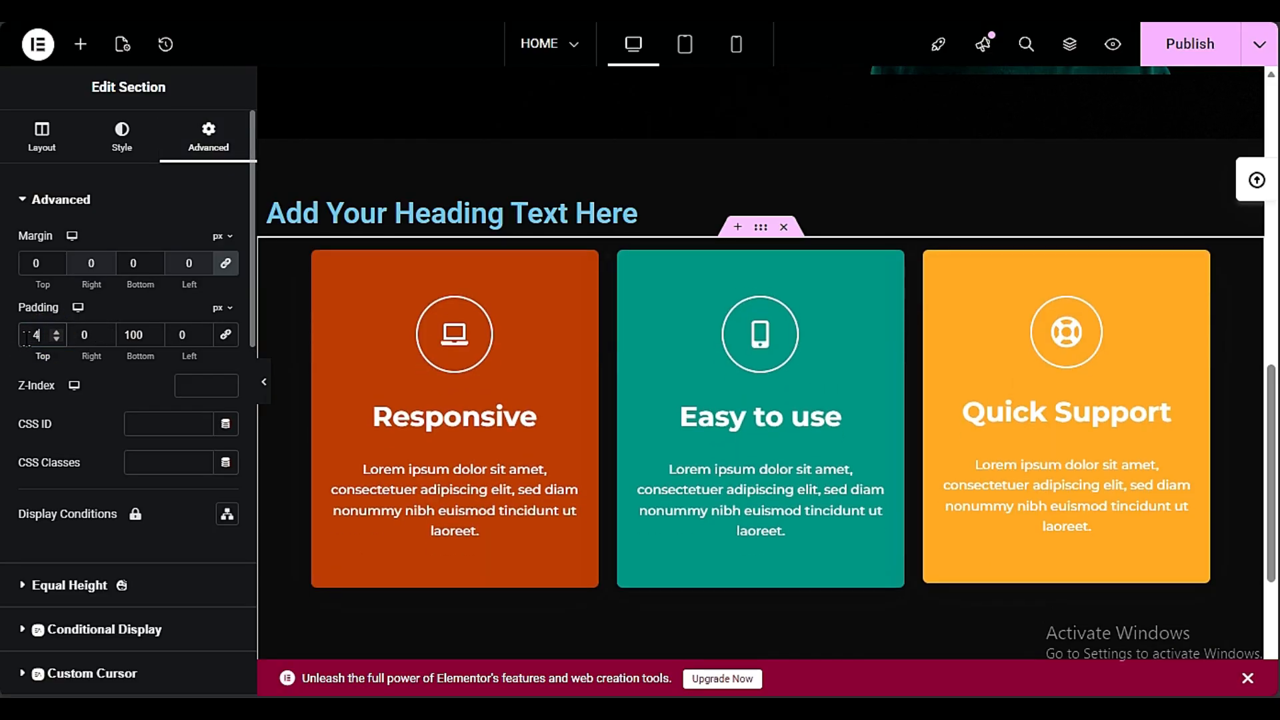
{"action": "scroll", "coordinate": [500, 491], "scroll_direction": "down", "scroll_amount": 3}
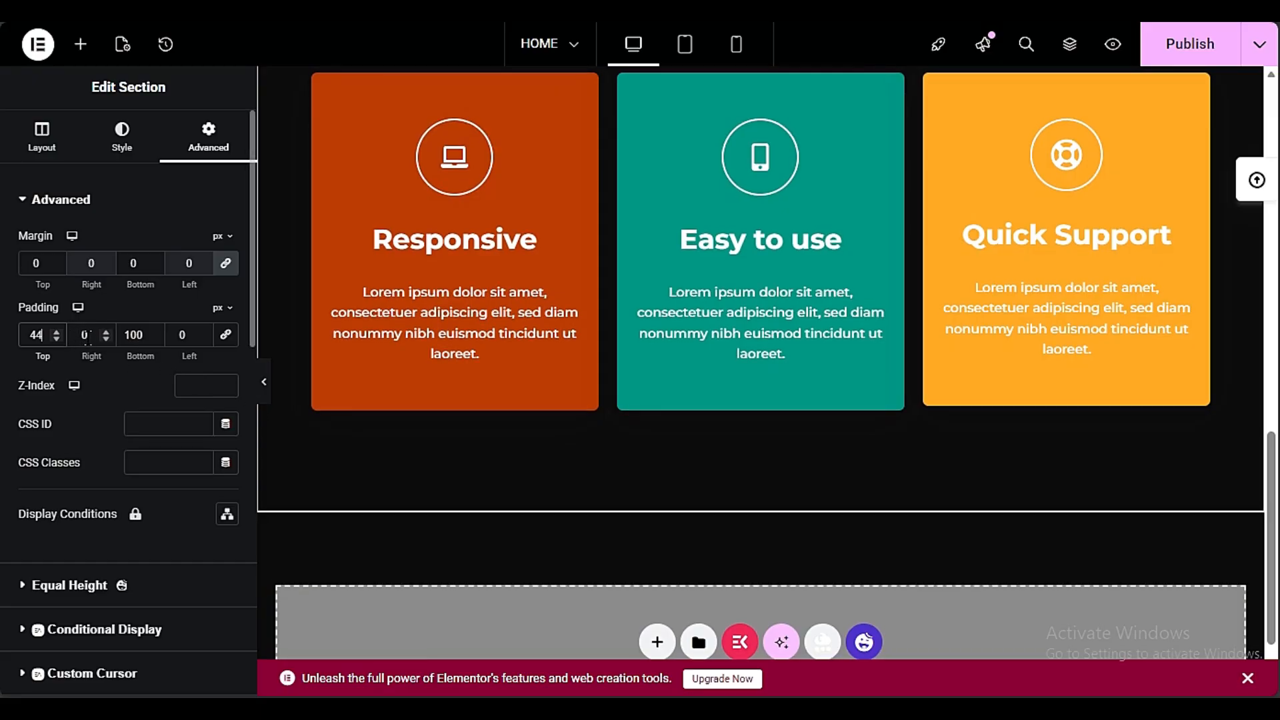
{"action": "scroll", "coordinate": [509, 429], "scroll_direction": "up", "scroll_amount": 6}
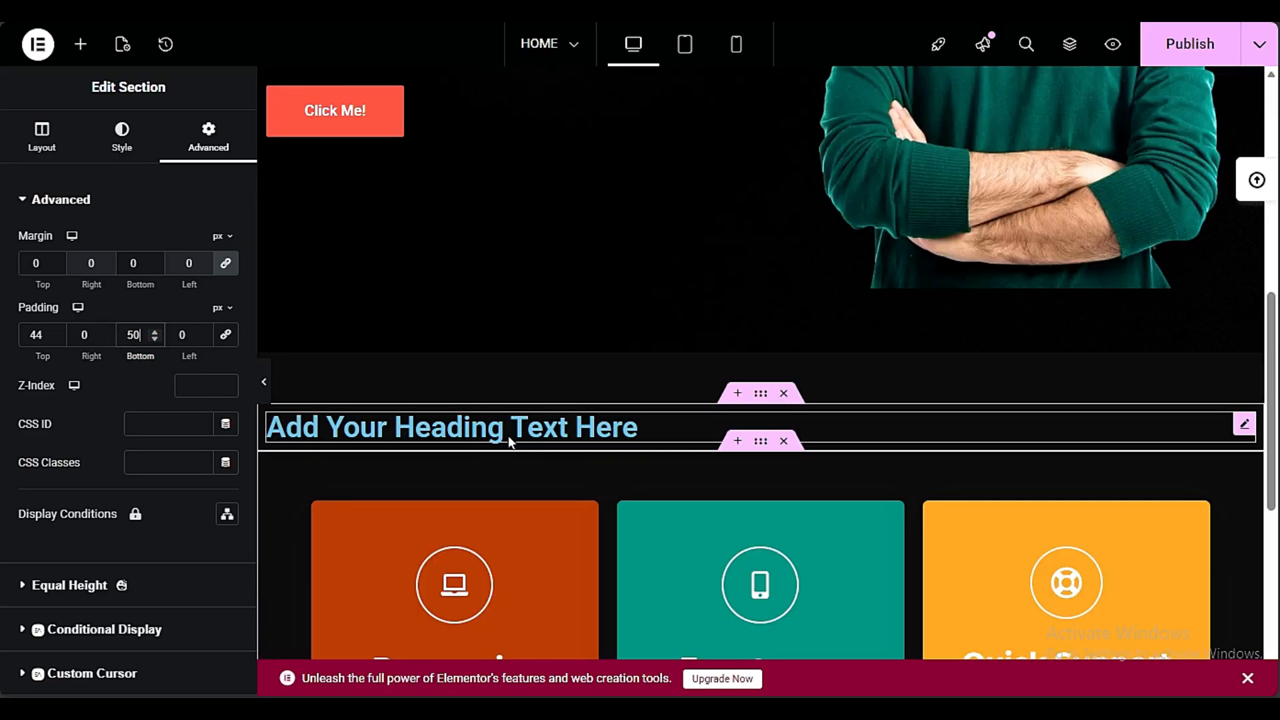
Change the text color of the heading above the feature cards to white
{"action": "left_click", "coordinate": [518, 429]}
{"action": "left_click", "coordinate": [94, 137]}
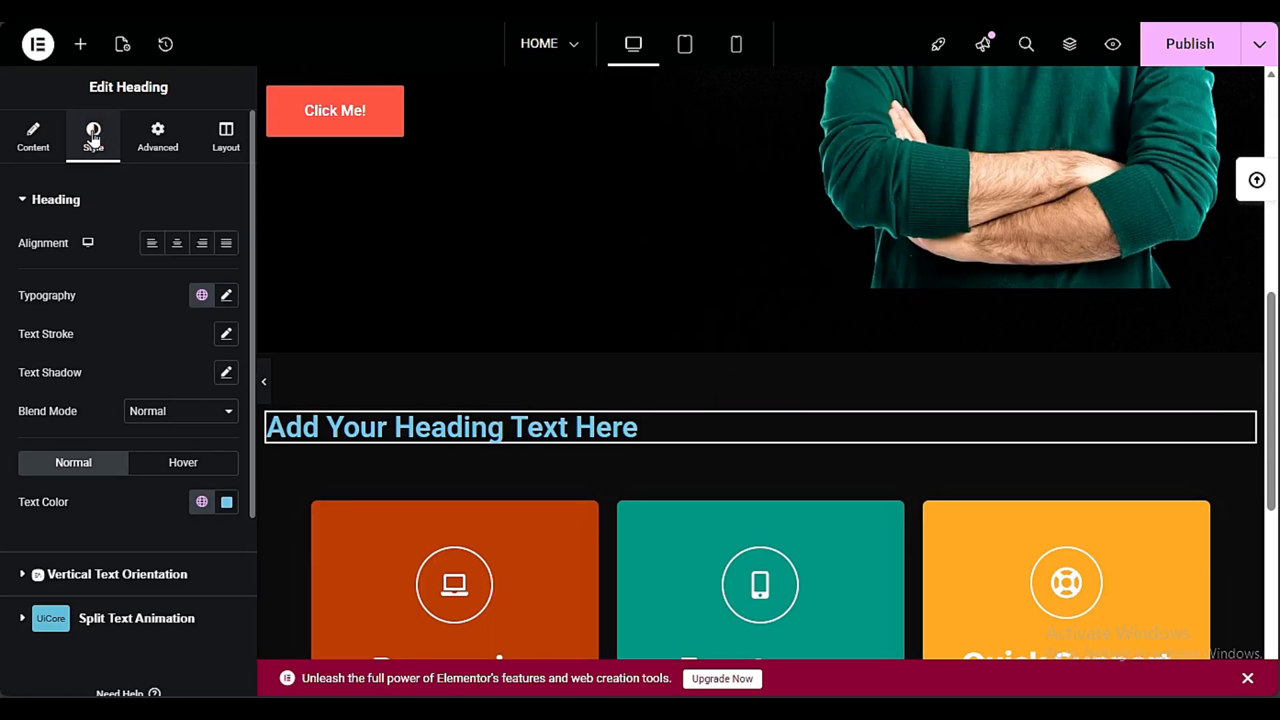
{"action": "left_click", "coordinate": [219, 503]}
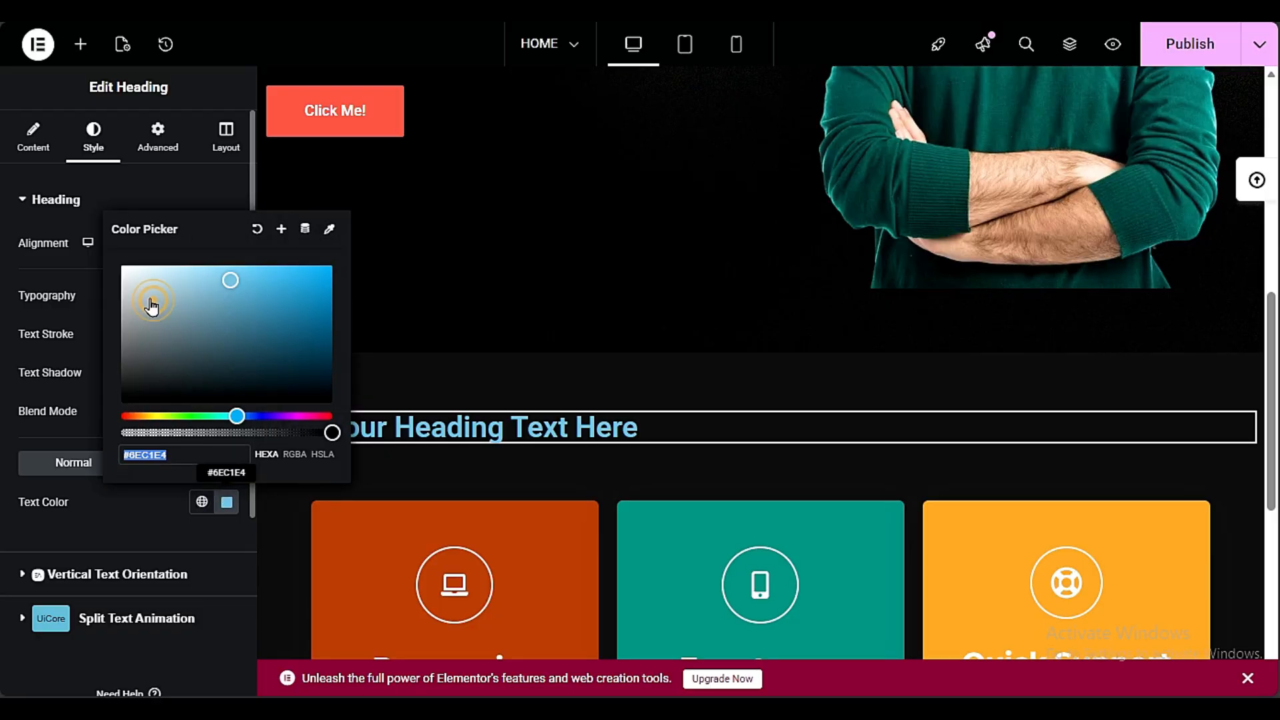
{"action": "left_click", "coordinate": [87, 234]}
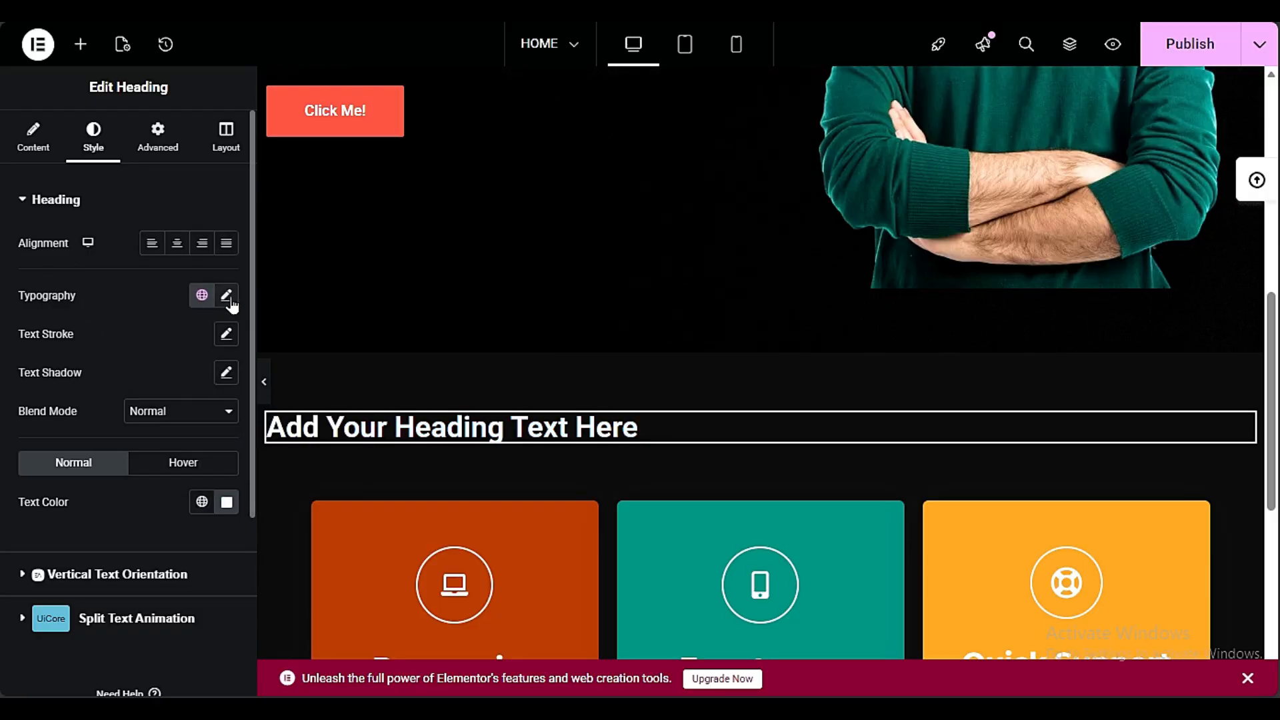
Compare the new heading with the hero text and check the typography settings of the hero paragraph
{"action": "scroll", "coordinate": [484, 372], "scroll_direction": "up", "scroll_amount": 5}
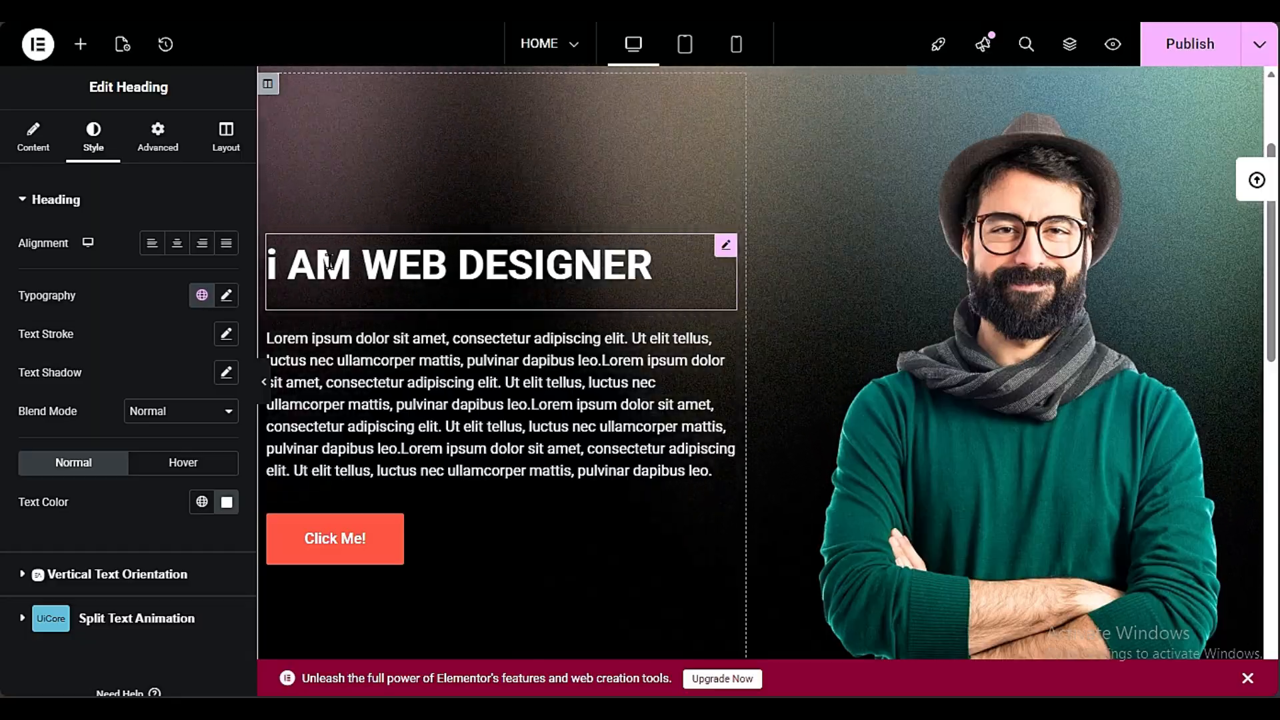
{"action": "scroll", "coordinate": [433, 267], "scroll_direction": "down", "scroll_amount": 5}
{"action": "scroll", "coordinate": [453, 288], "scroll_direction": "down", "scroll_amount": 5}
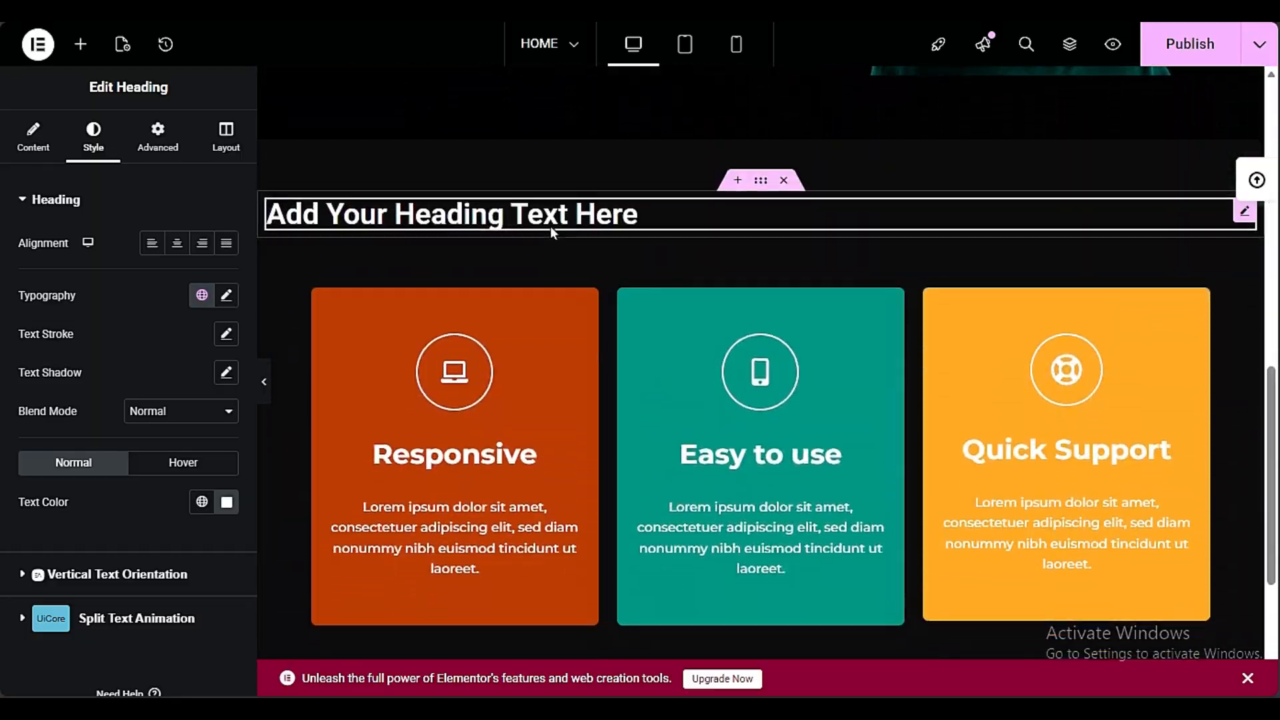
{"action": "scroll", "coordinate": [582, 306], "scroll_direction": "up", "scroll_amount": 10}
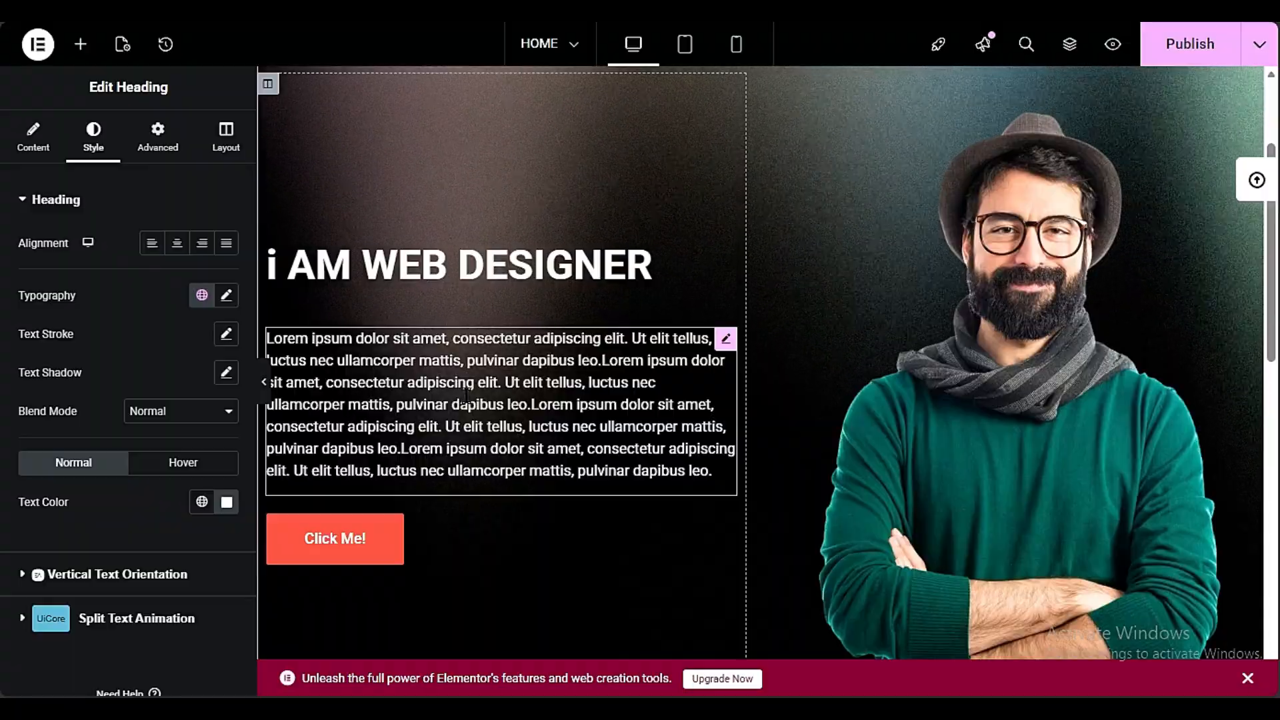
{"action": "left_click", "coordinate": [466, 393]}
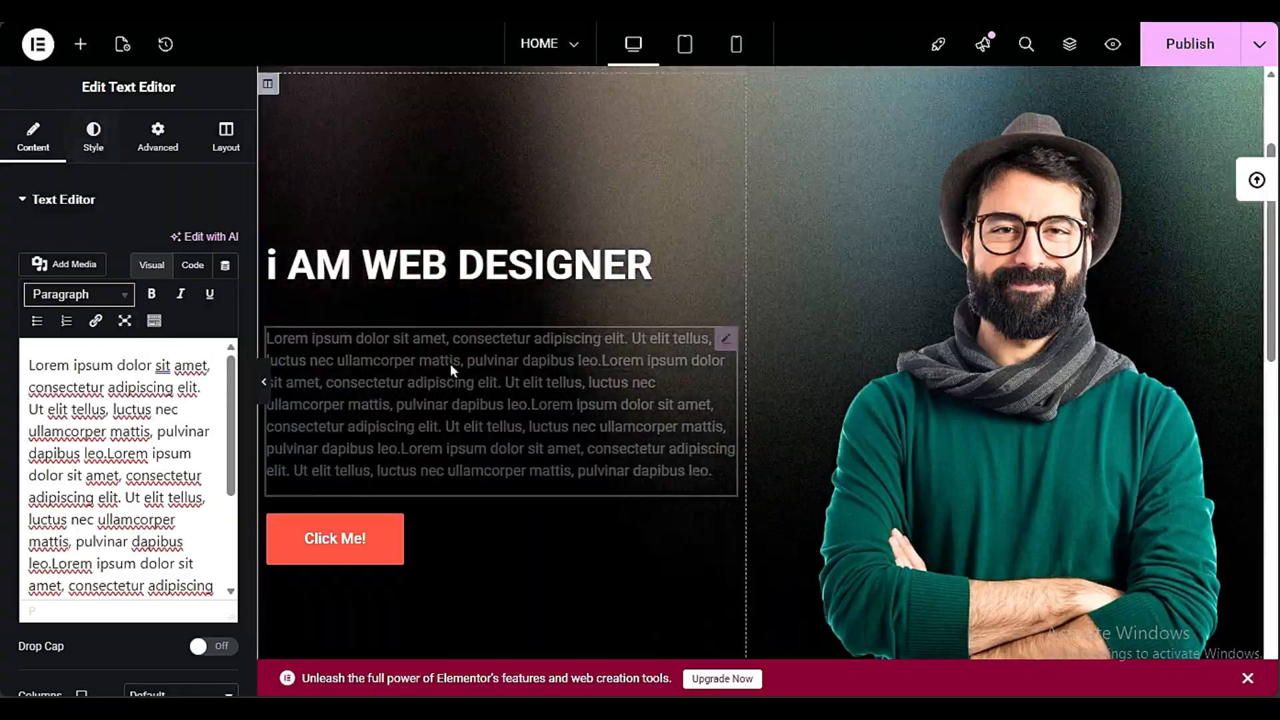
{"action": "left_click", "coordinate": [84, 136]}
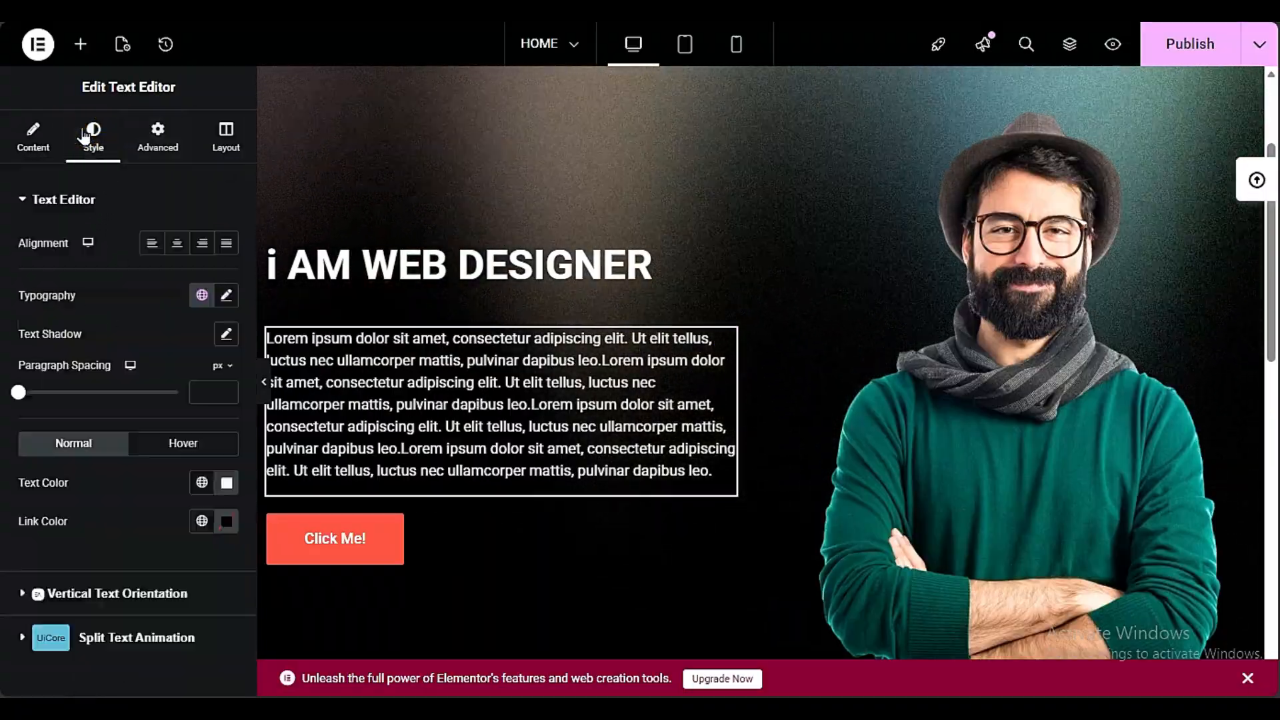
{"action": "left_click", "coordinate": [227, 297]}
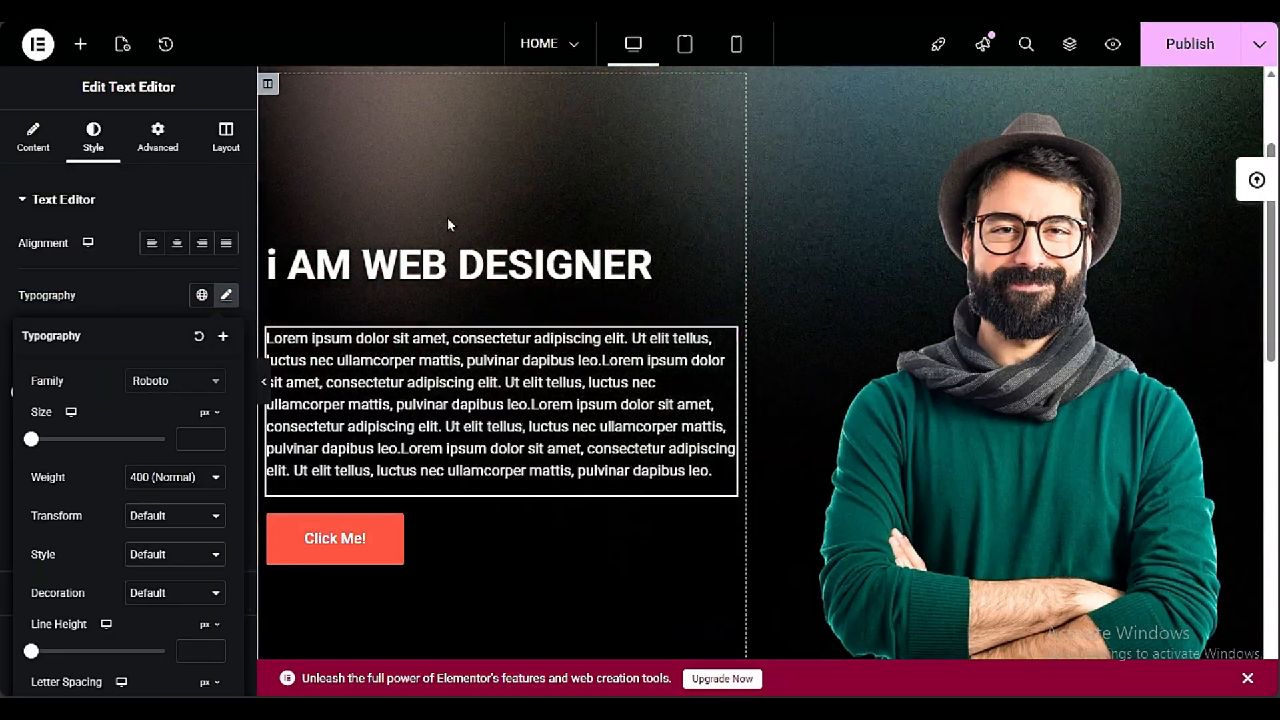
Set the font family of the hero title "i AM WEB DESIGNER" to Edu VIC WA NT Beginner
{"action": "left_click", "coordinate": [490, 263]}
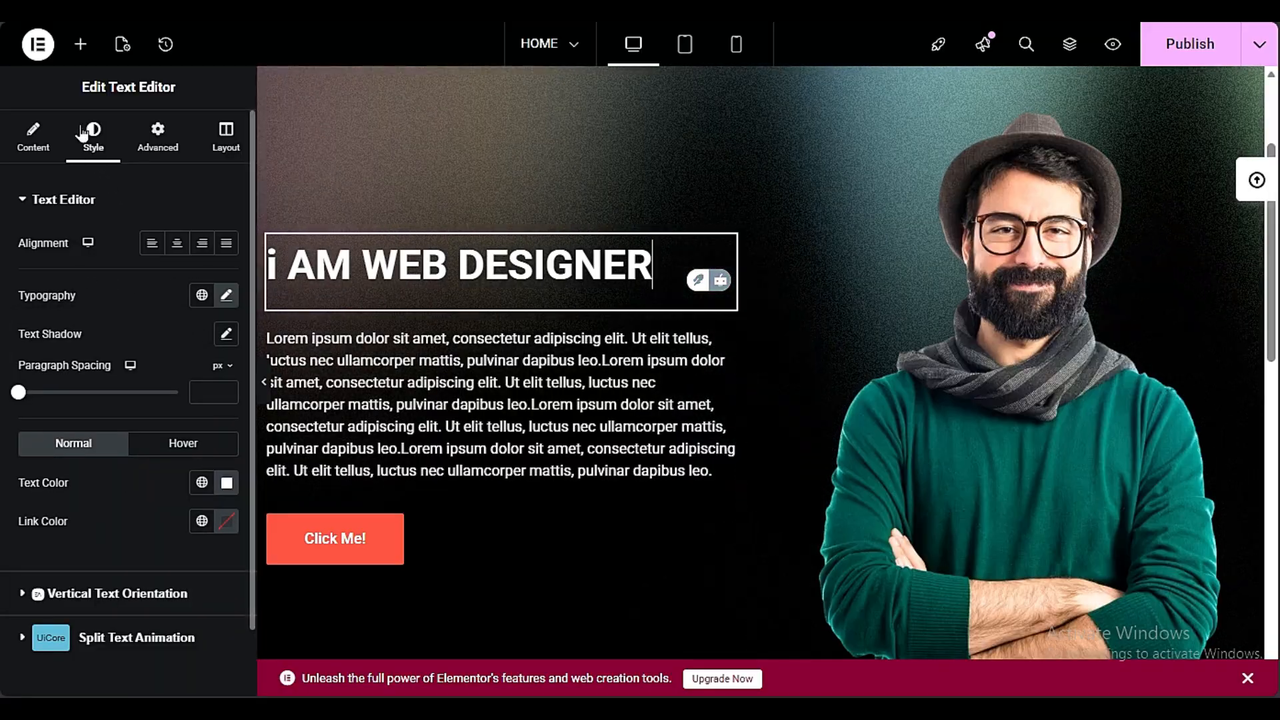
{"action": "left_click", "coordinate": [226, 295]}
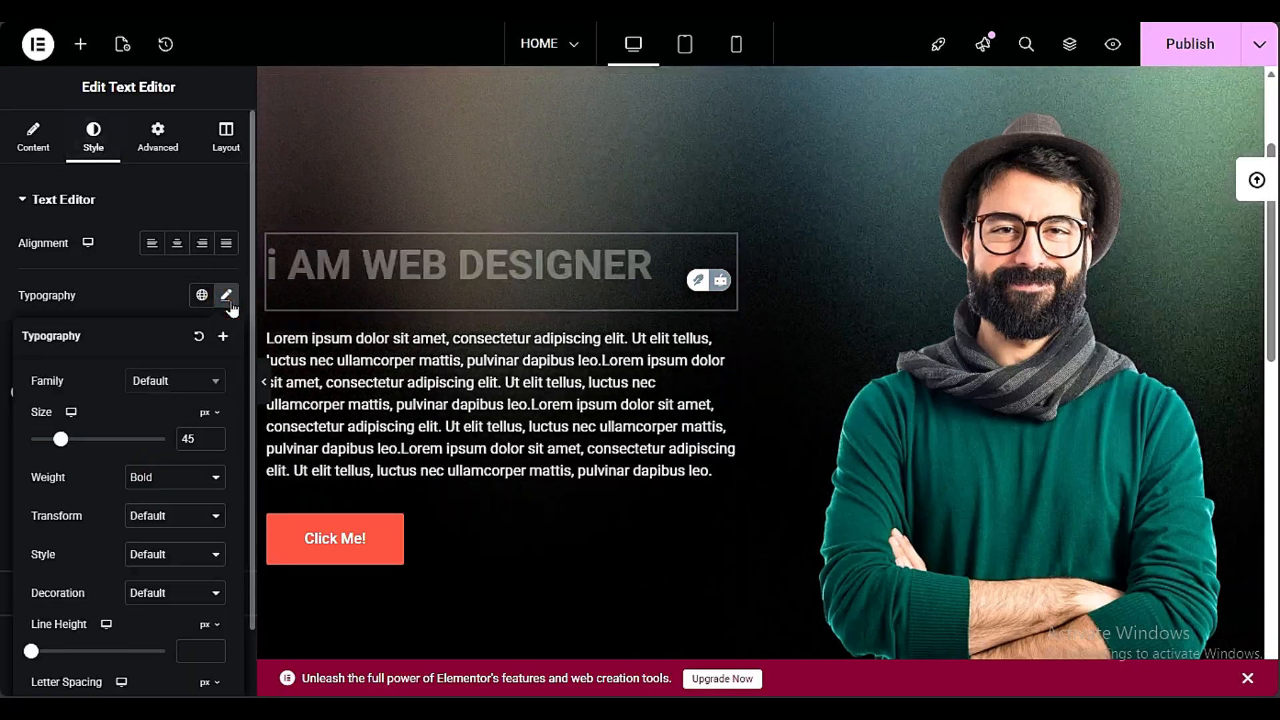
{"action": "left_click", "coordinate": [178, 384]}
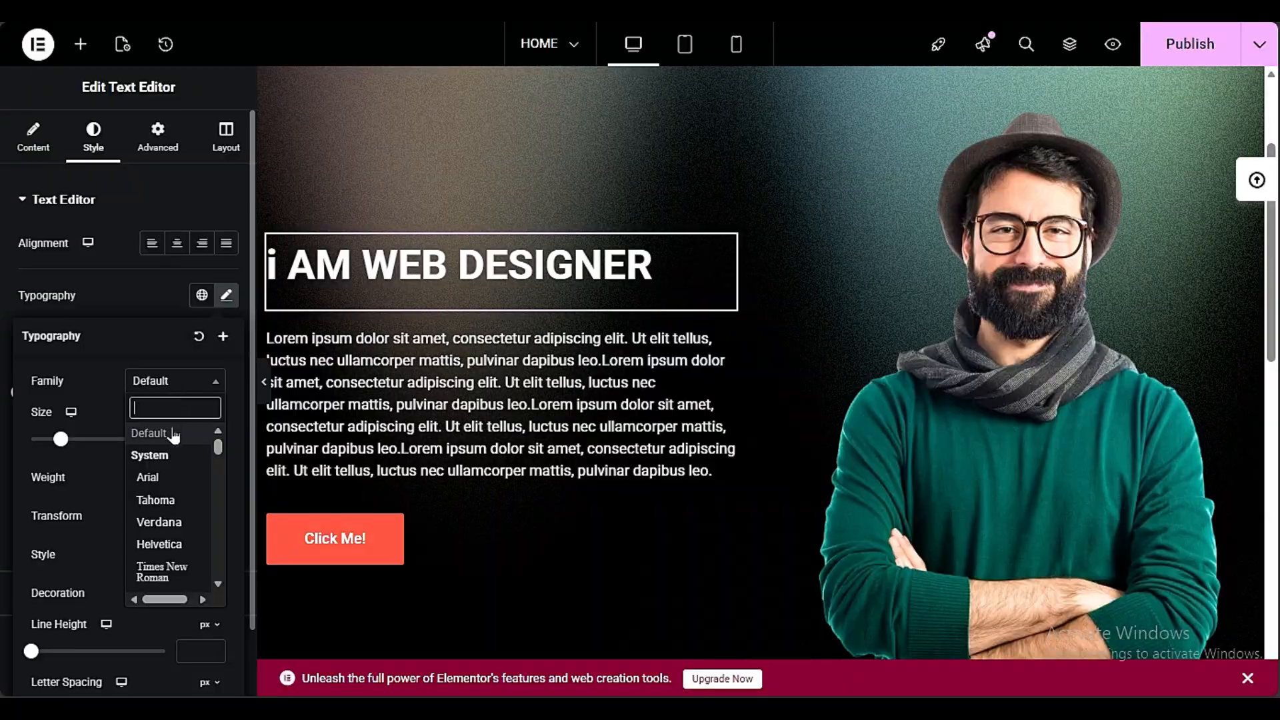
{"action": "scroll", "coordinate": [175, 522], "scroll_direction": "down", "scroll_amount": 20}
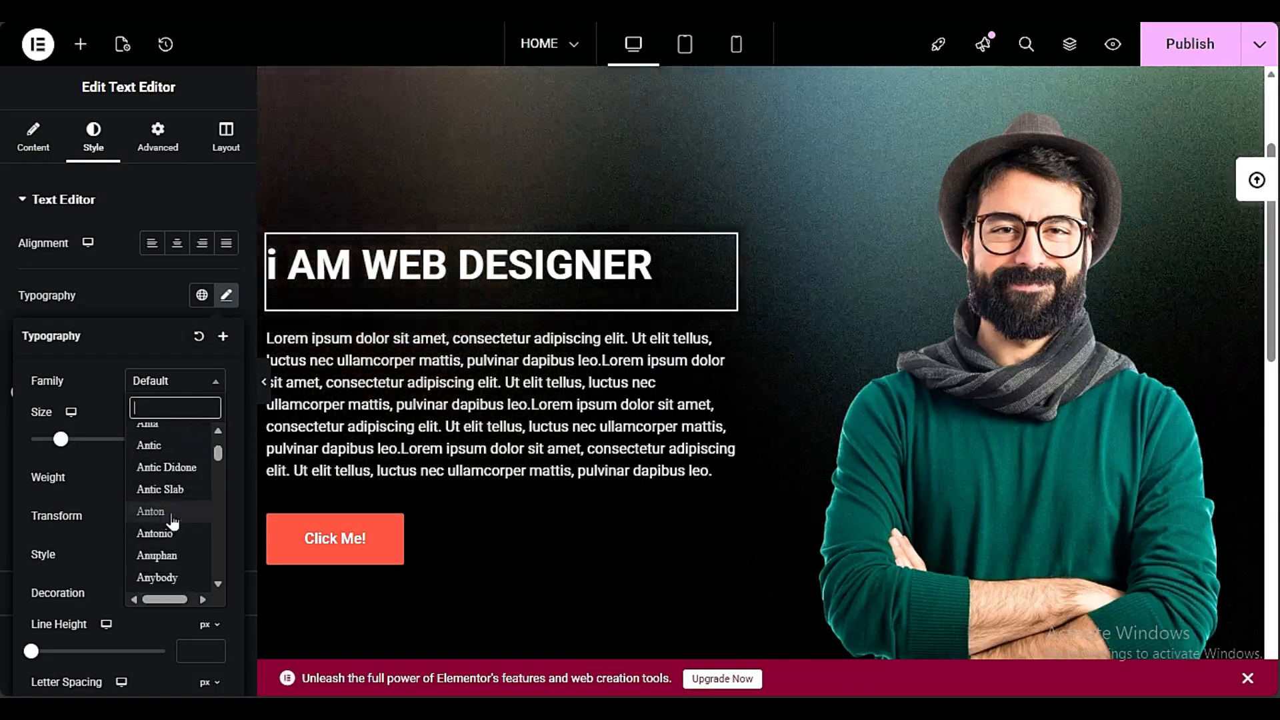
{"action": "scroll", "coordinate": [173, 522], "scroll_direction": "down", "scroll_amount": 15}
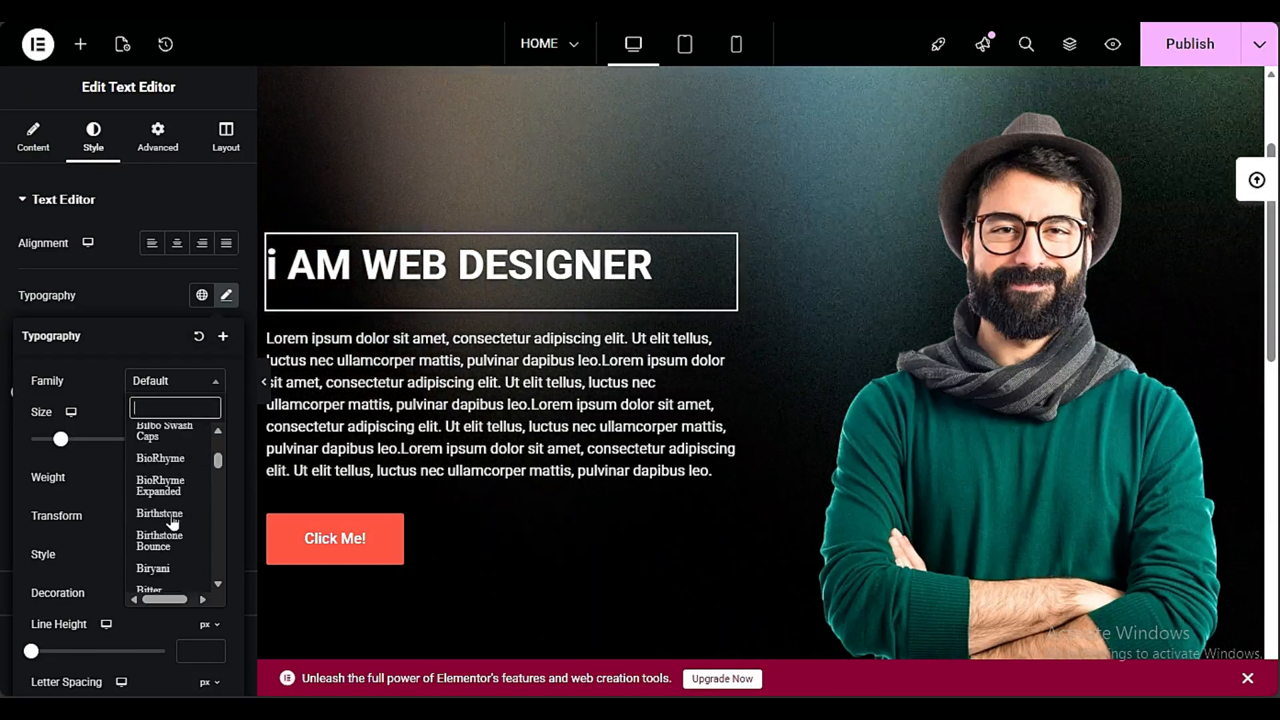
{"action": "scroll", "coordinate": [173, 522], "scroll_direction": "down", "scroll_amount": 3}
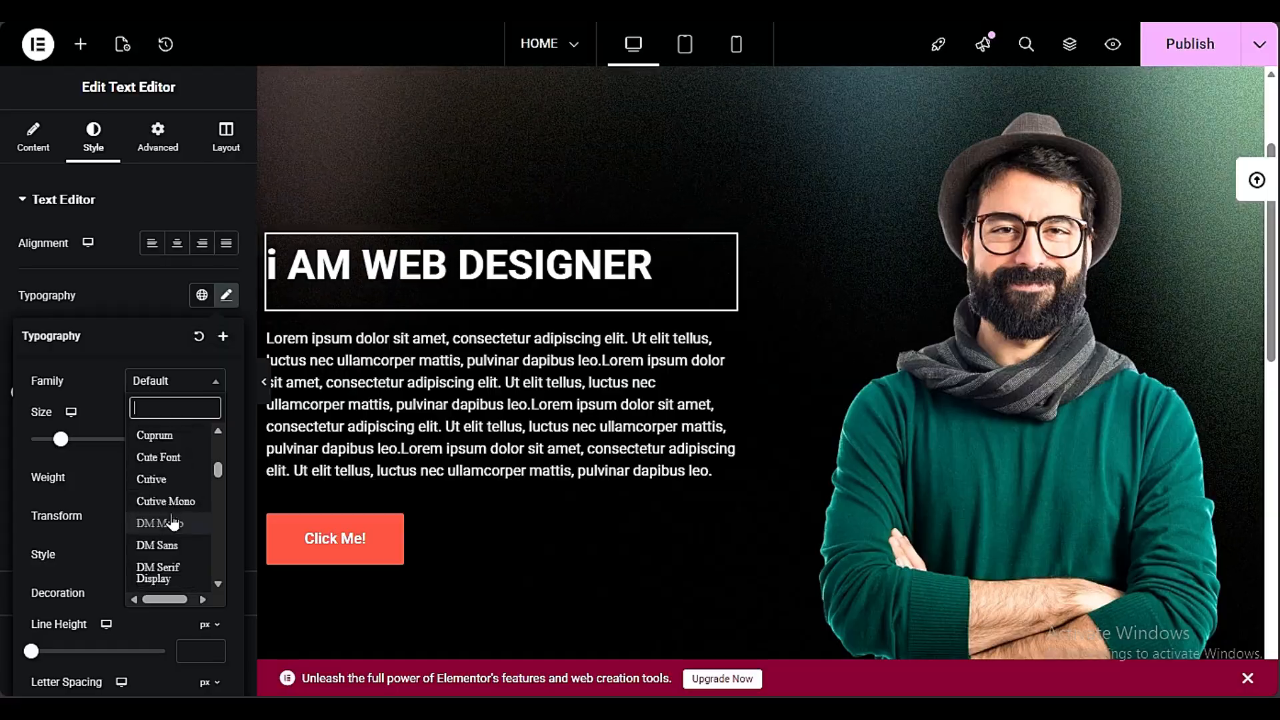
{"action": "scroll", "coordinate": [174, 523], "scroll_direction": "down", "scroll_amount": 12}
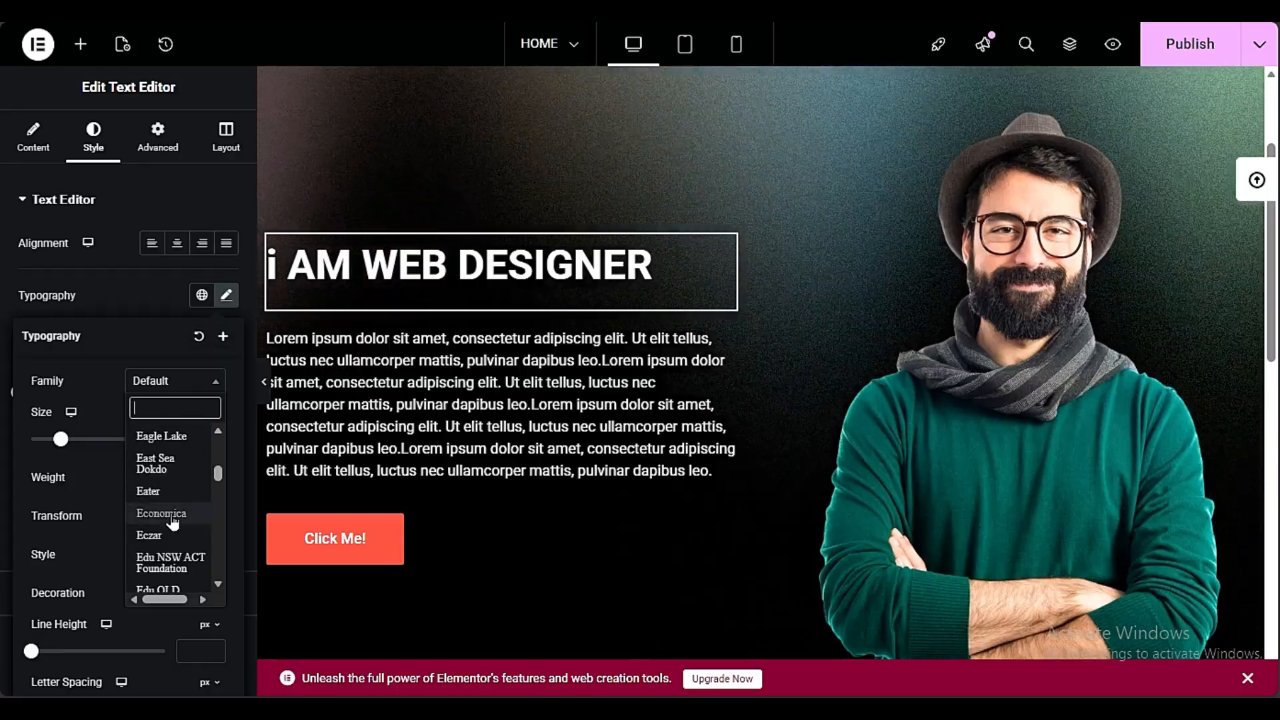
{"action": "scroll", "coordinate": [174, 523], "scroll_direction": "down", "scroll_amount": 3}
{"action": "left_click", "coordinate": [173, 486]}
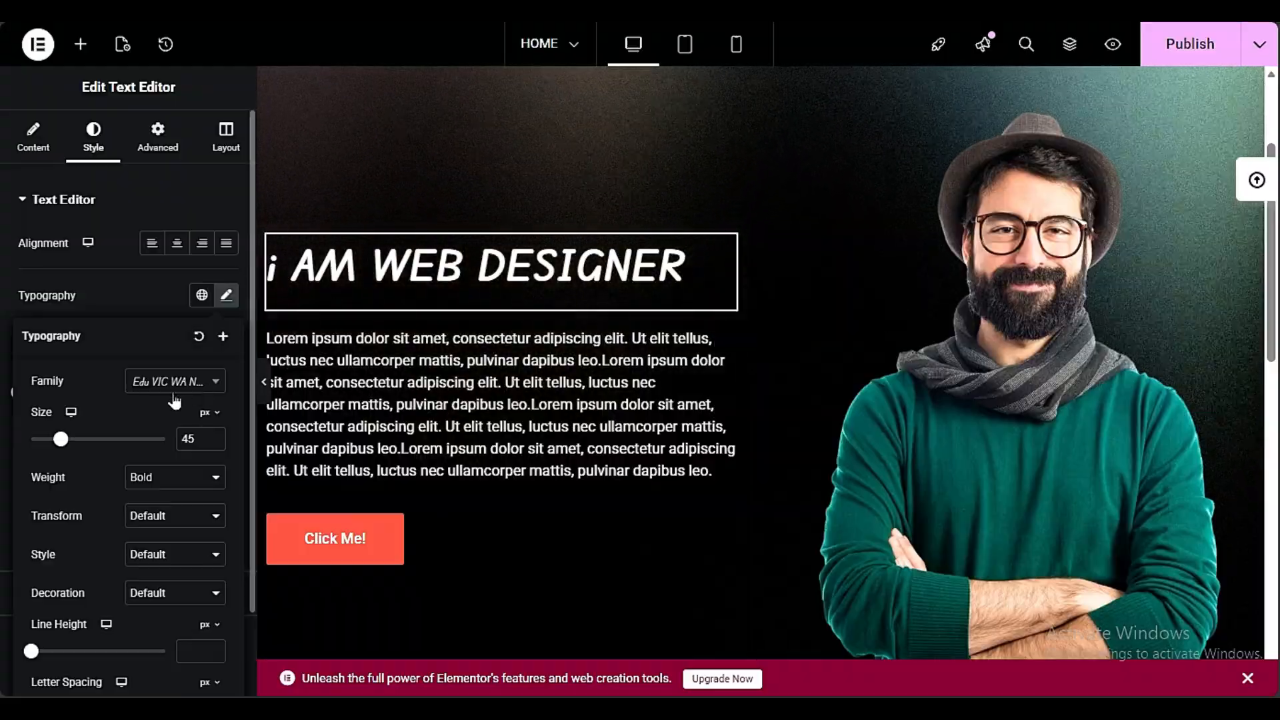
{"action": "left_click", "coordinate": [188, 393]}
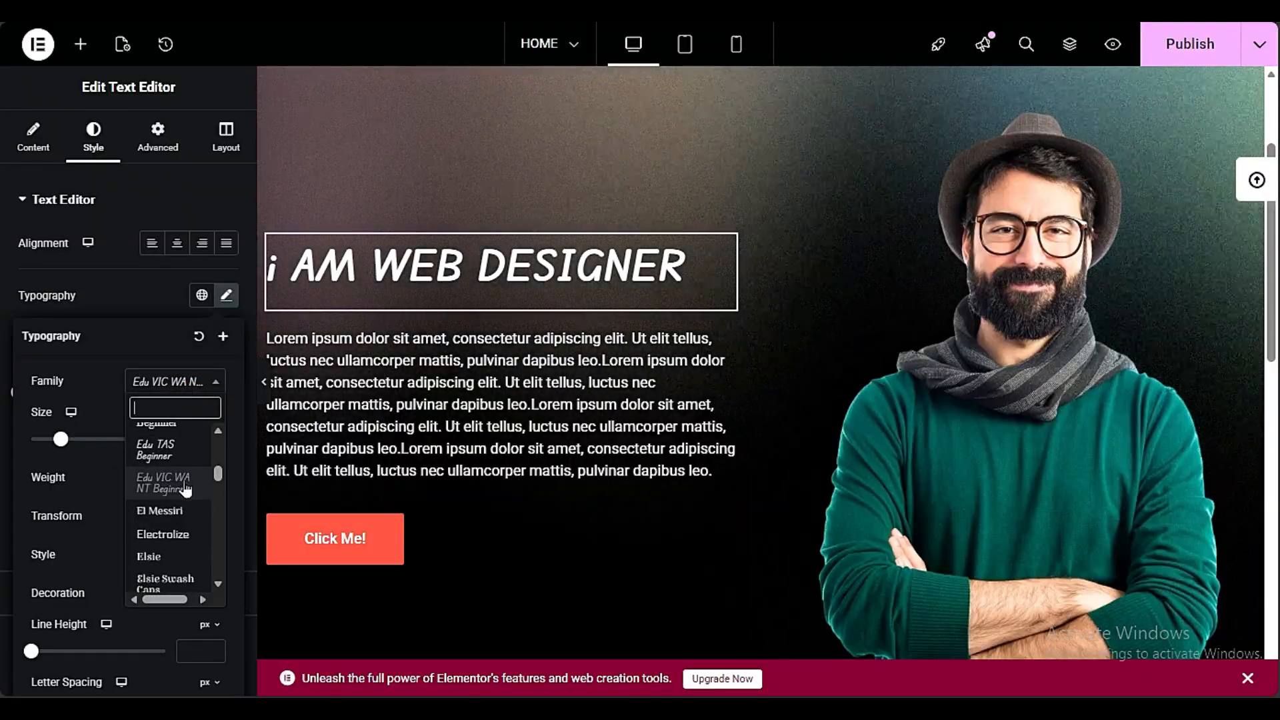
{"action": "left_click", "coordinate": [185, 487]}
Copy the hero title and paste its style onto the heading above the feature cards
{"action": "scroll", "coordinate": [580, 459], "scroll_direction": "down", "scroll_amount": 2}
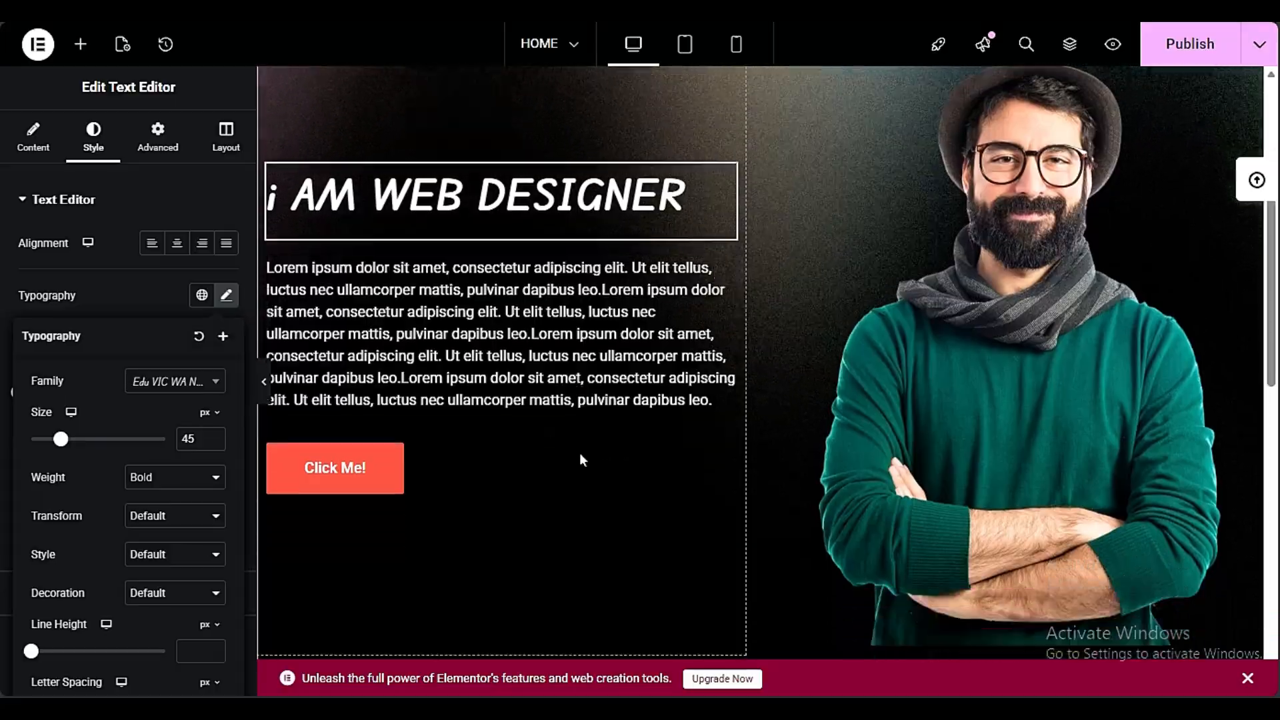
{"action": "scroll", "coordinate": [580, 460], "scroll_direction": "down", "scroll_amount": 5}
{"action": "left_click", "coordinate": [487, 430]}
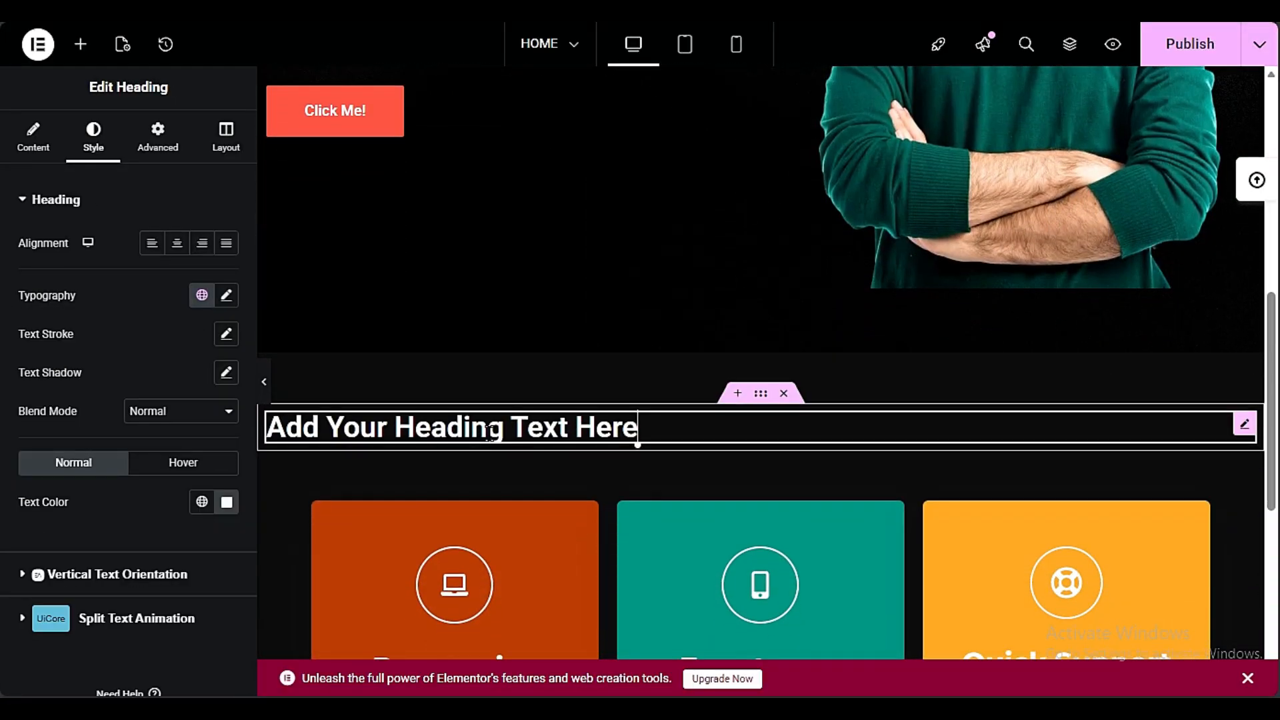
{"action": "scroll", "coordinate": [490, 432], "scroll_direction": "up", "scroll_amount": 6}
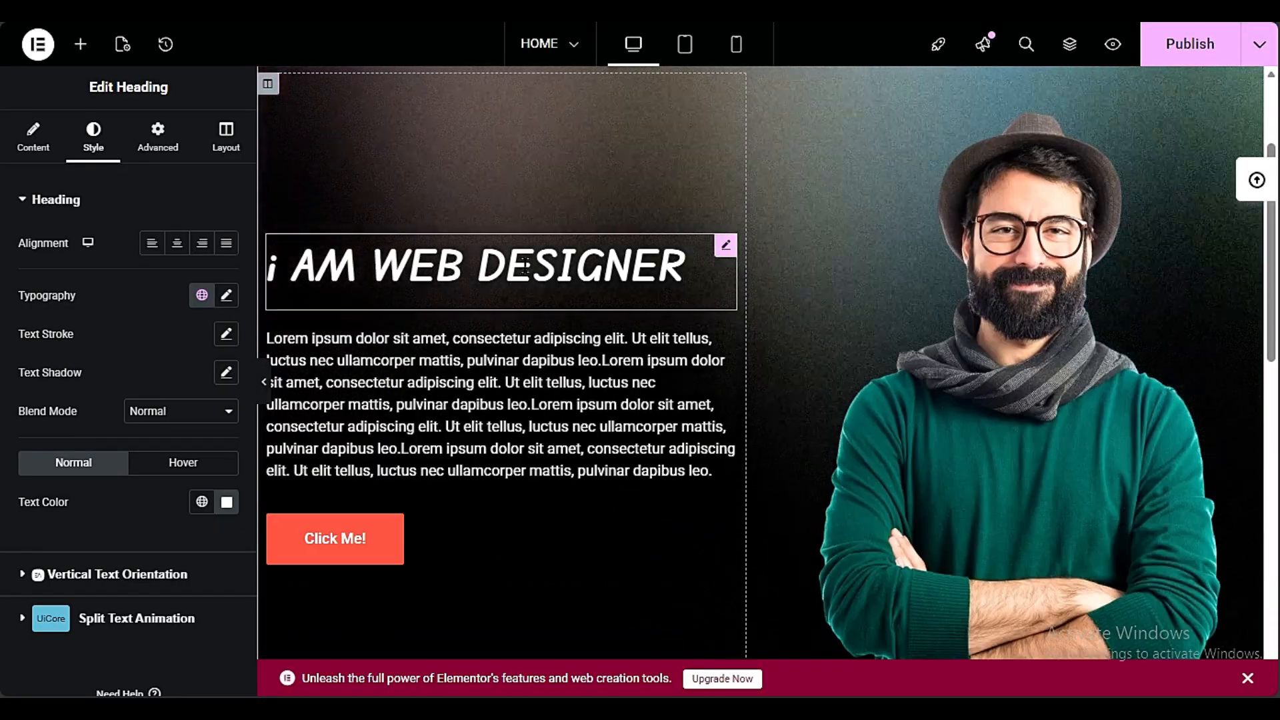
{"action": "right_click", "coordinate": [460, 333]}
{"action": "left_click", "coordinate": [425, 296]}
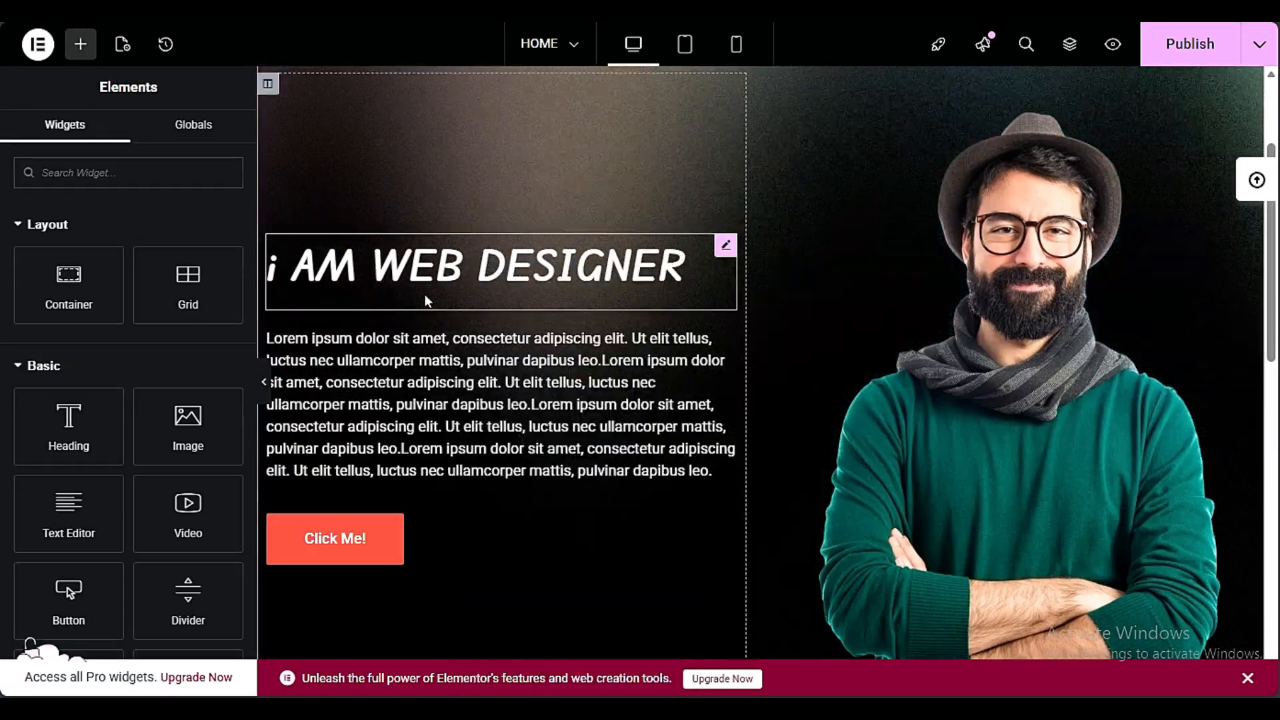
{"action": "right_click", "coordinate": [447, 265]}
{"action": "left_click", "coordinate": [490, 354]}
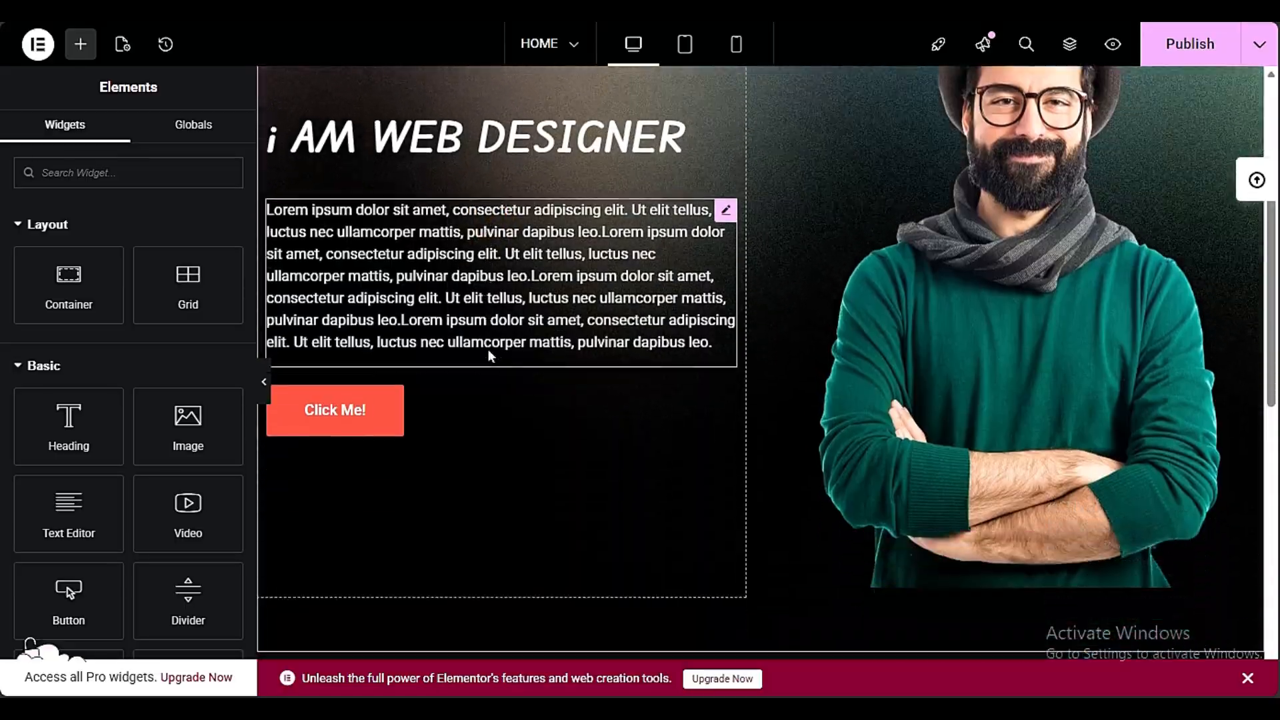
{"action": "scroll", "coordinate": [488, 353], "scroll_direction": "down", "scroll_amount": 6}
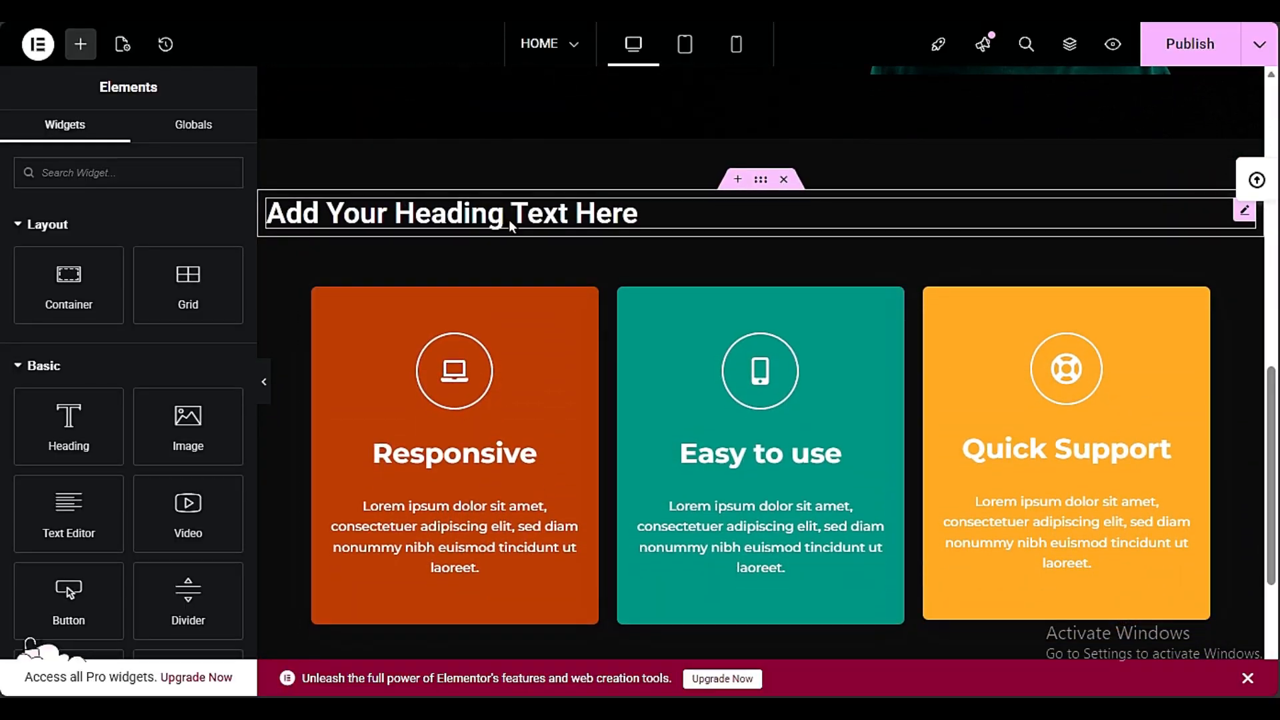
{"action": "right_click", "coordinate": [496, 223]}
{"action": "left_click", "coordinate": [572, 377]}
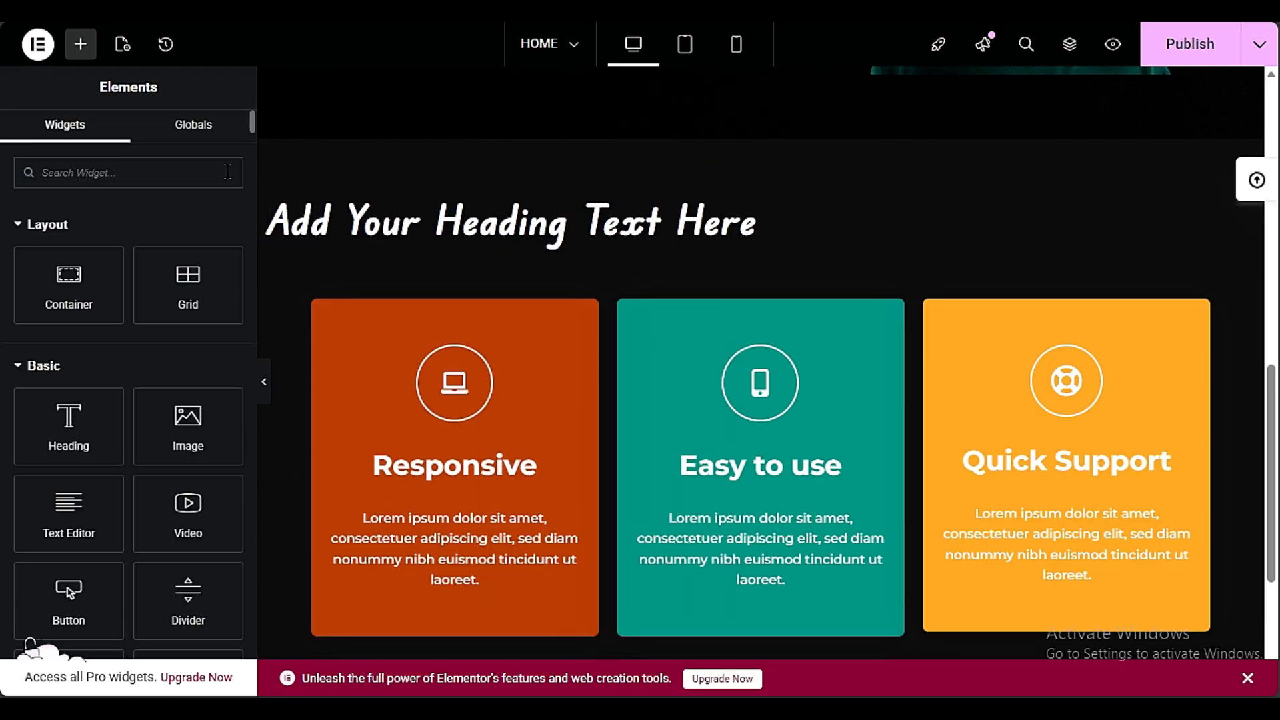
{"action": "scroll", "coordinate": [553, 246], "scroll_direction": "up", "scroll_amount": 6}
{"action": "scroll", "coordinate": [354, 363], "scroll_direction": "down", "scroll_amount": 6}
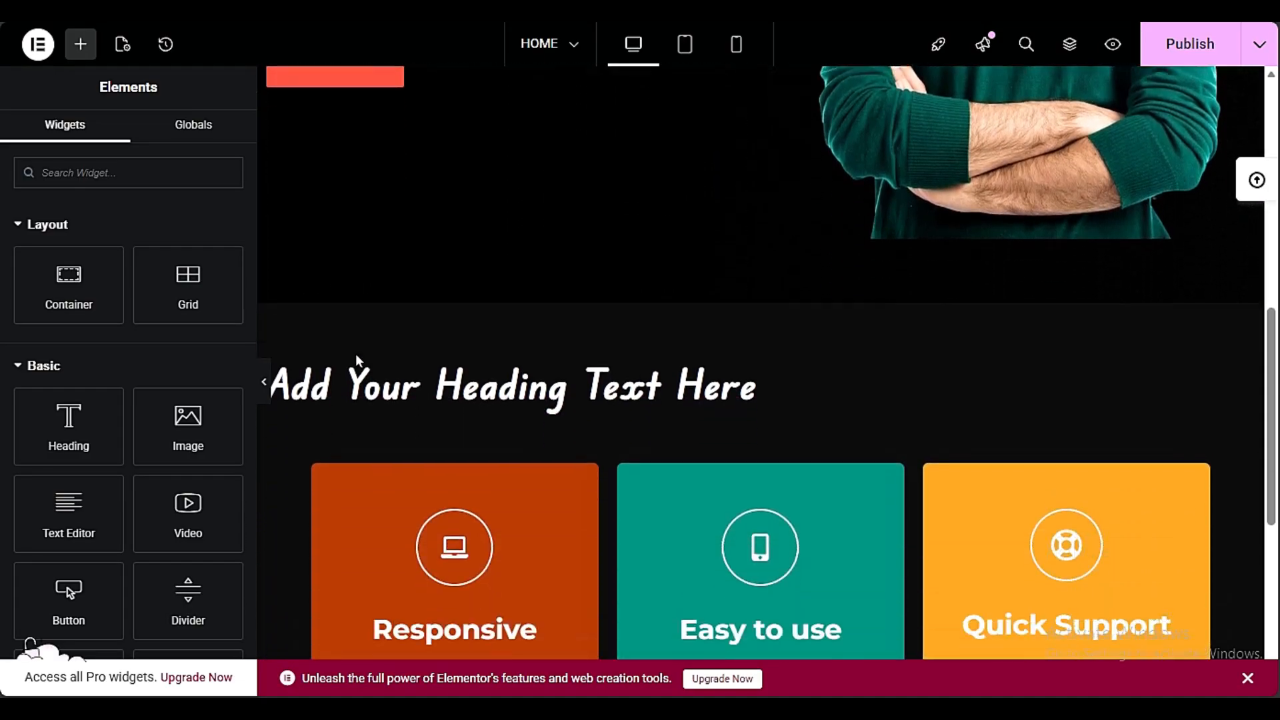
{"action": "scroll", "coordinate": [400, 340], "scroll_direction": "up", "scroll_amount": 7}
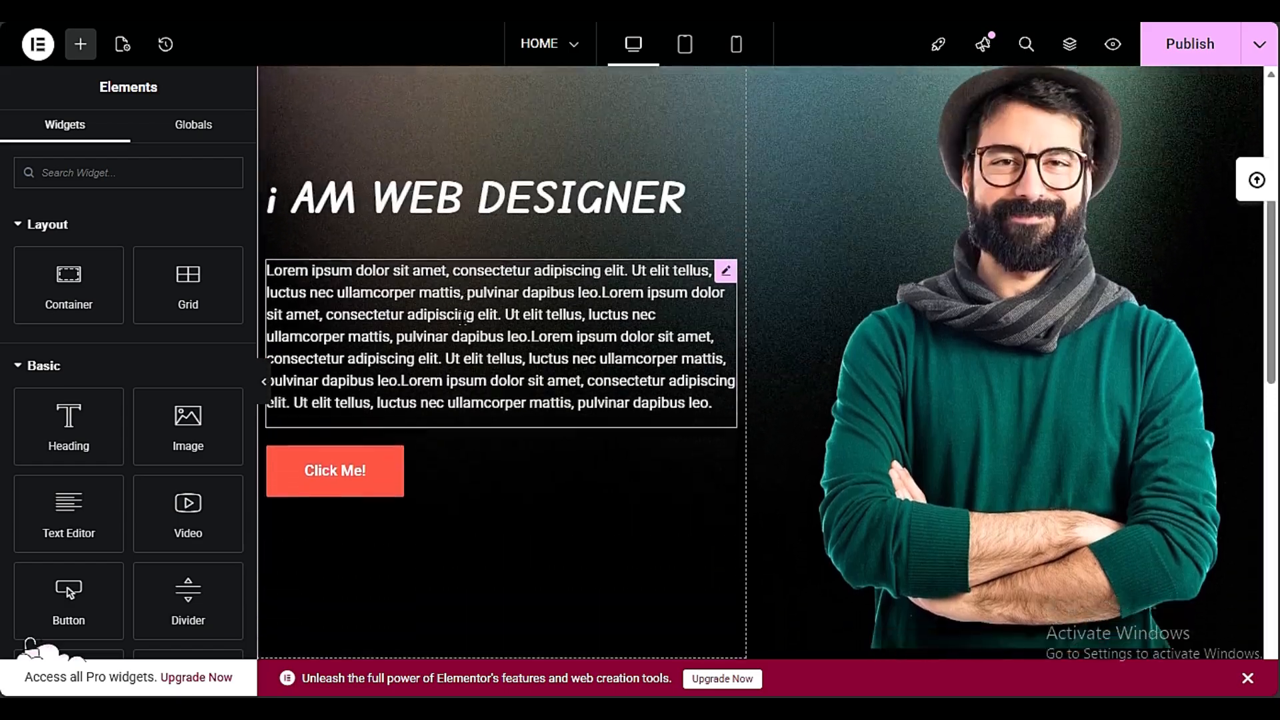
Enlarge the heading above the feature cards and center-align it
{"action": "scroll", "coordinate": [465, 332], "scroll_direction": "down", "scroll_amount": 6}
{"action": "scroll", "coordinate": [465, 332], "scroll_direction": "down", "scroll_amount": 1}
{"action": "left_click", "coordinate": [607, 234]}
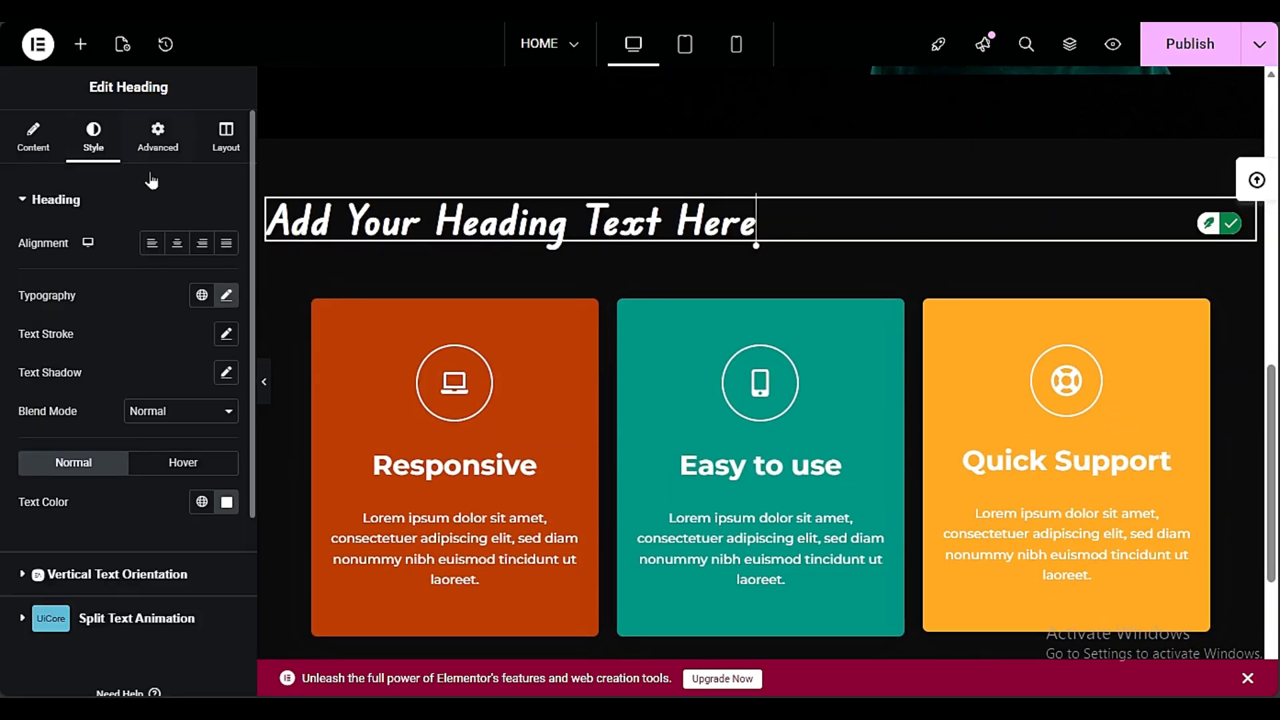
{"action": "left_click", "coordinate": [225, 295]}
{"action": "left_click", "coordinate": [177, 245]}
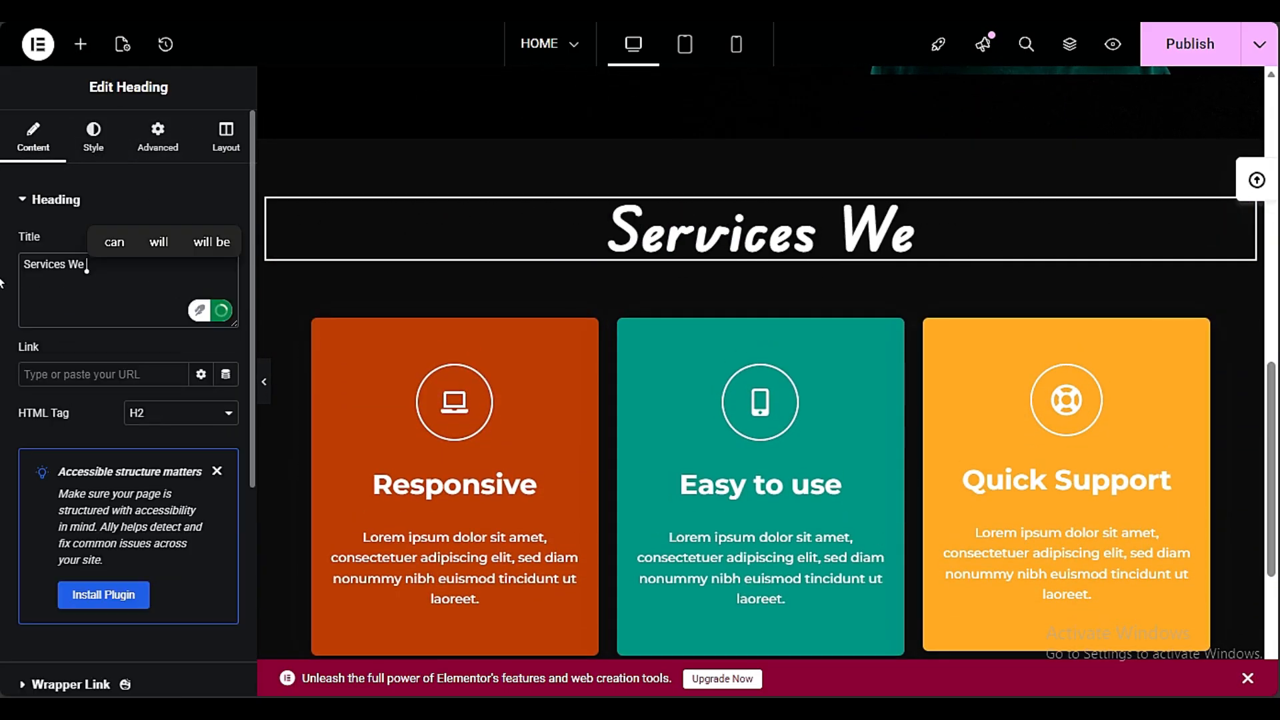
Change the text of the heading above the feature cards to "Services We Offer"
{"action": "type", "text": "Offer"}
{"action": "scroll", "coordinate": [467, 366], "scroll_direction": "up", "scroll_amount": 1}
{"action": "scroll", "coordinate": [647, 447], "scroll_direction": "up", "scroll_amount": 8}
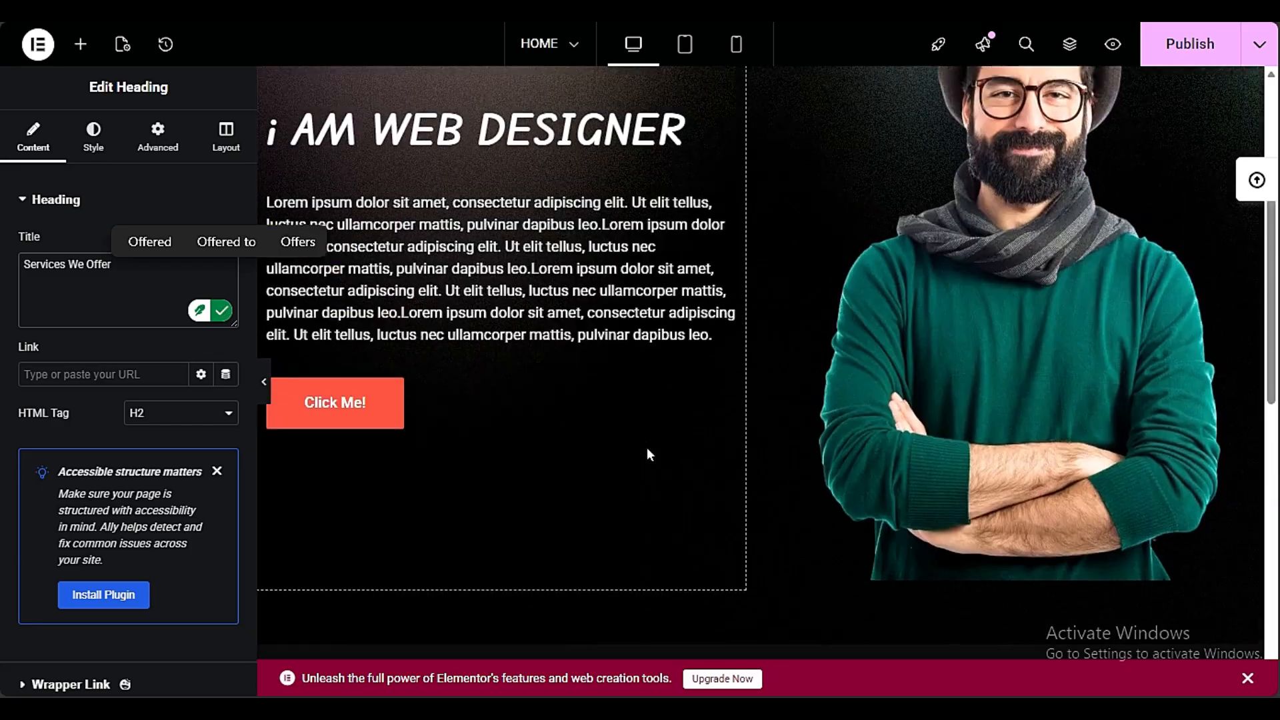
{"action": "scroll", "coordinate": [650, 433], "scroll_direction": "down", "scroll_amount": 10}
{"action": "scroll", "coordinate": [648, 432], "scroll_direction": "down", "scroll_amount": 1}
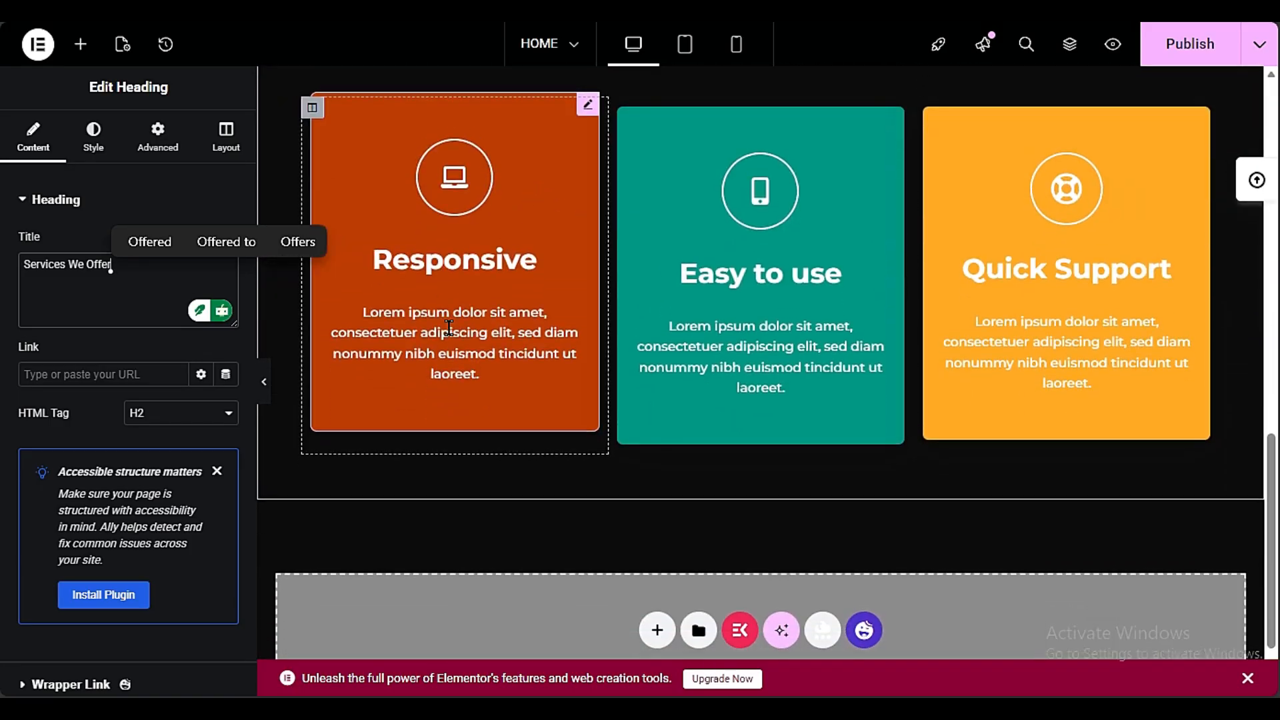
Examine the title and description settings of the Responsive and Easy to use cards
{"action": "left_click", "coordinate": [472, 310]}
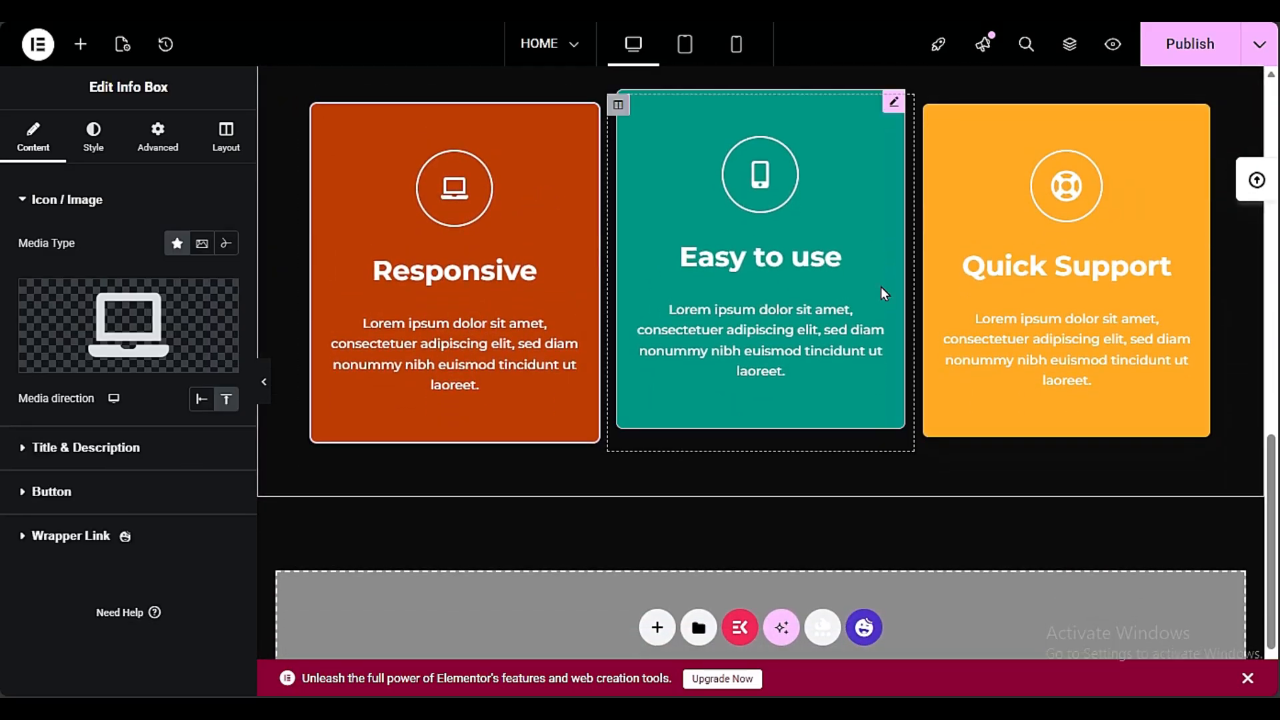
{"action": "left_click", "coordinate": [49, 447]}
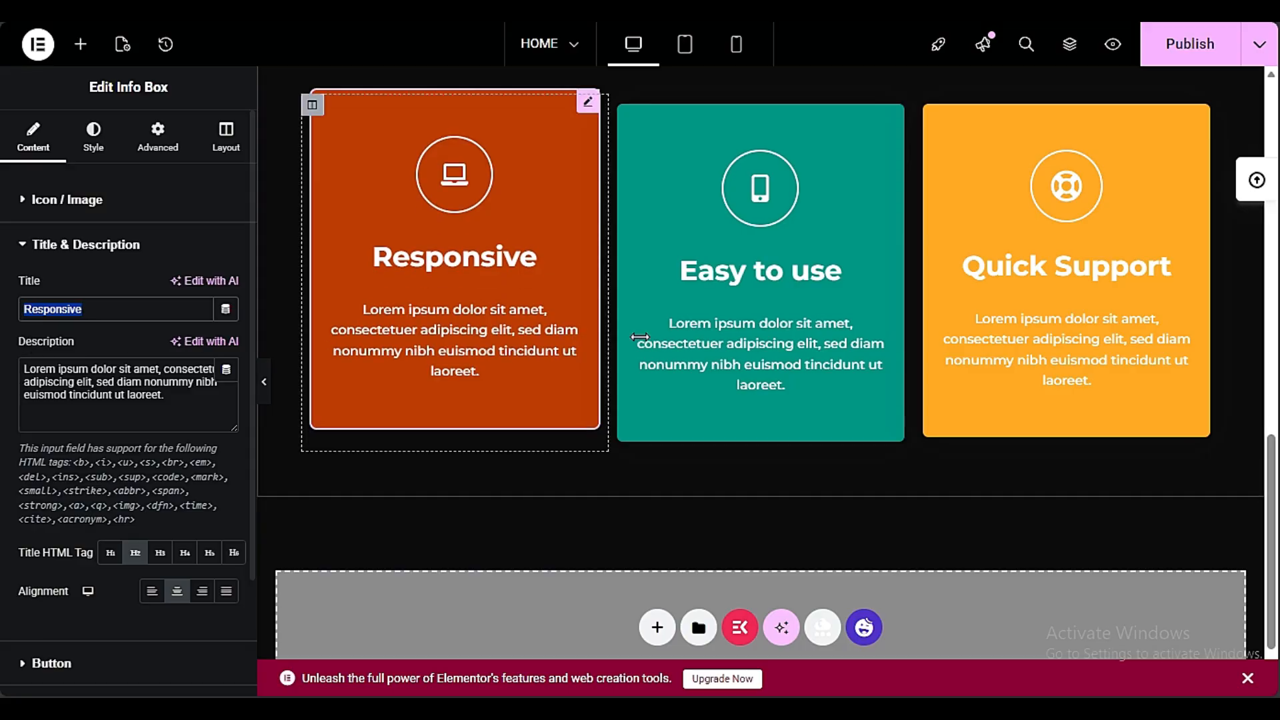
{"action": "left_click", "coordinate": [743, 326]}
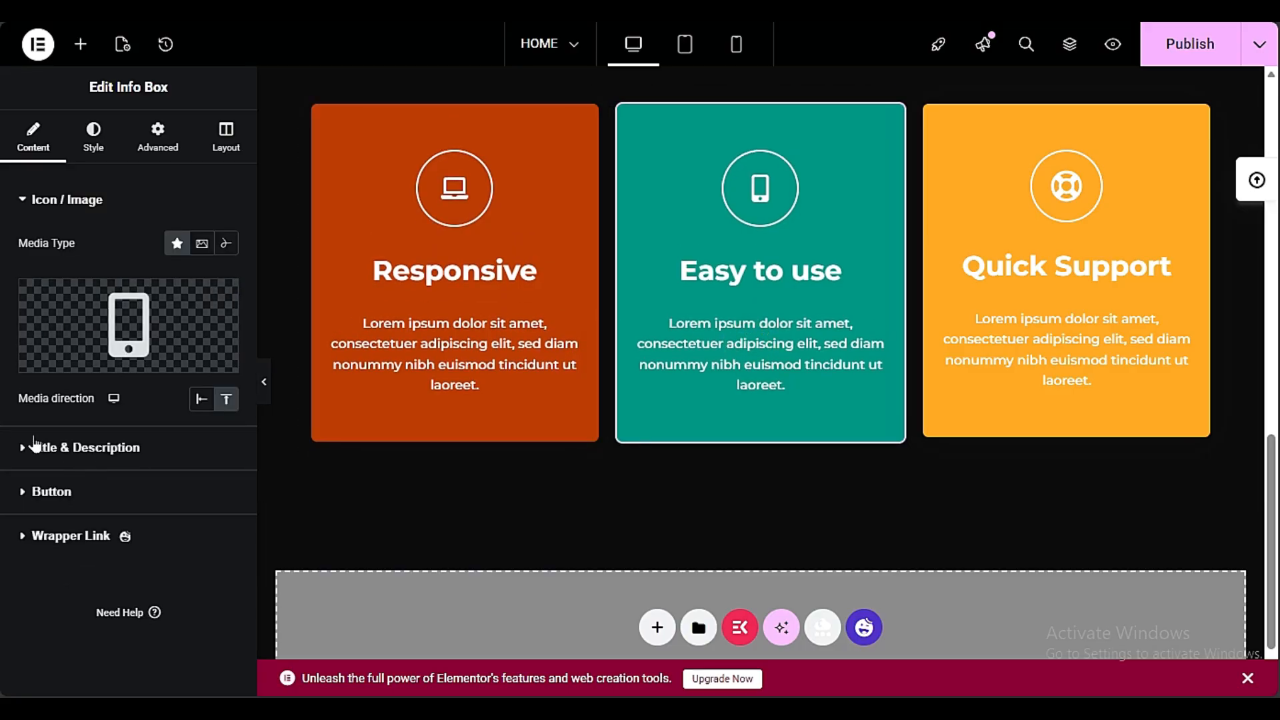
{"action": "left_click", "coordinate": [36, 445]}
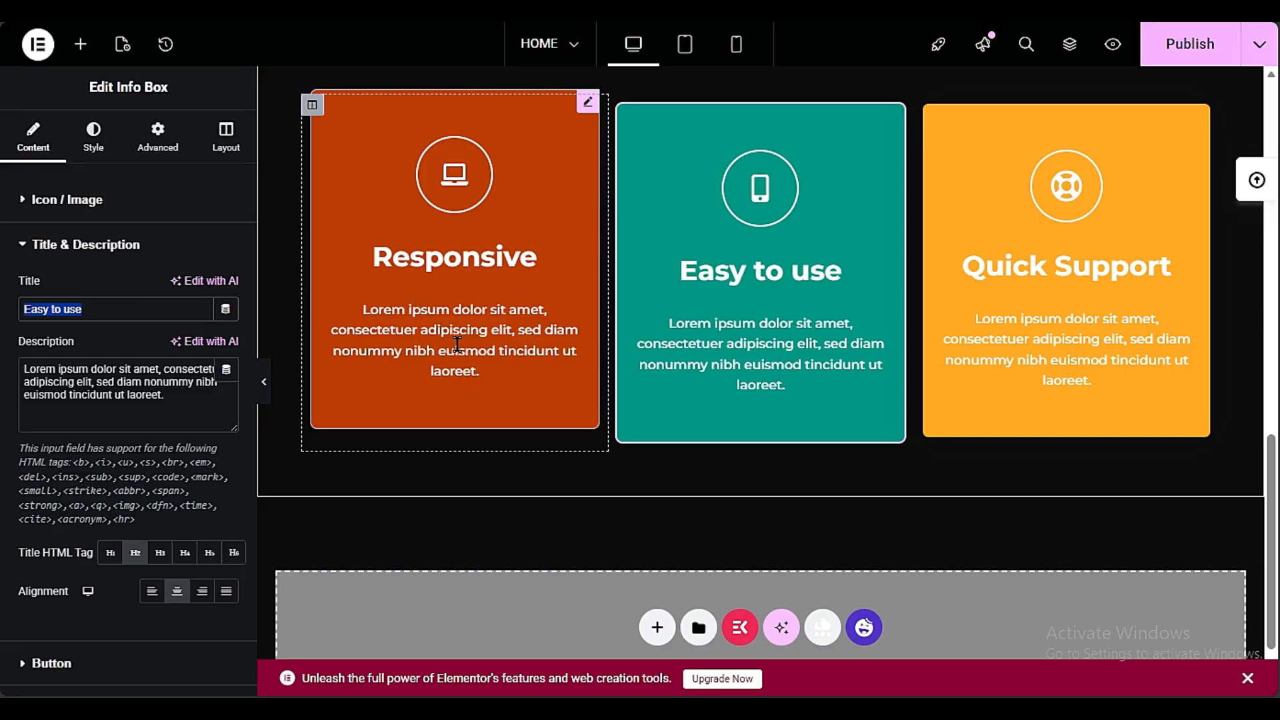
{"action": "scroll", "coordinate": [457, 345], "scroll_direction": "up", "scroll_amount": 10}
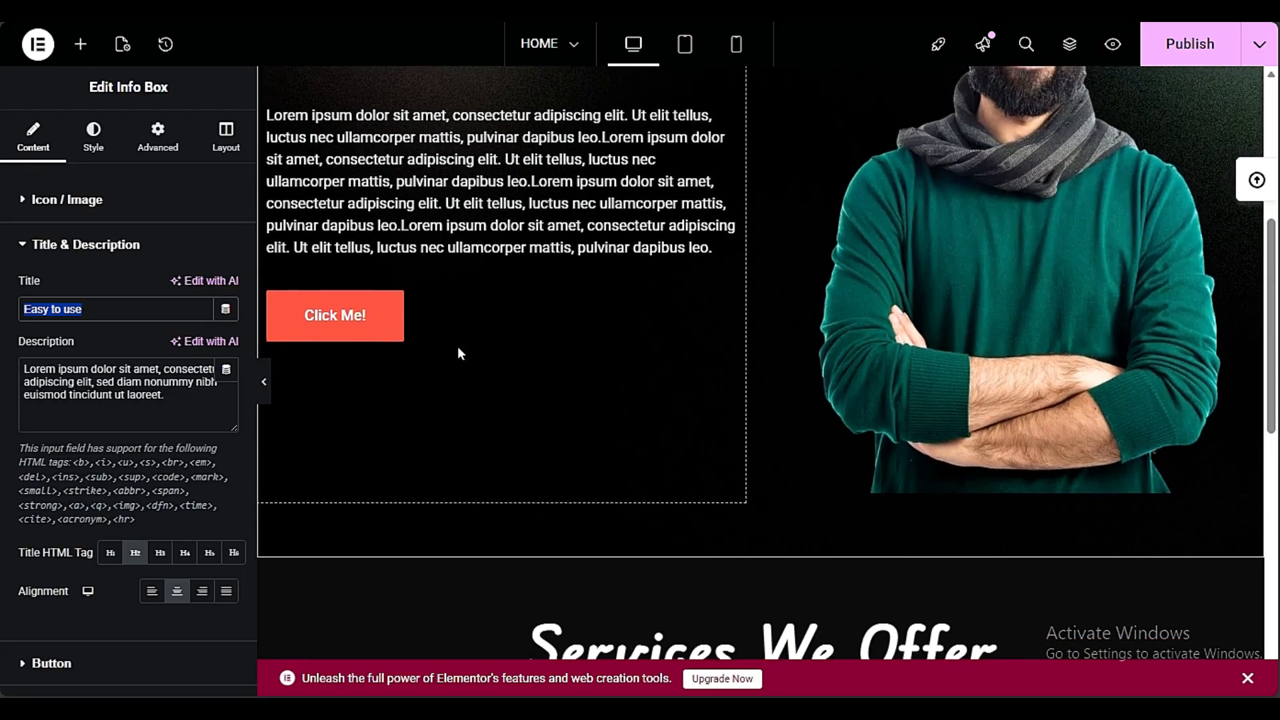
{"action": "scroll", "coordinate": [458, 346], "scroll_direction": "down", "scroll_amount": 5}
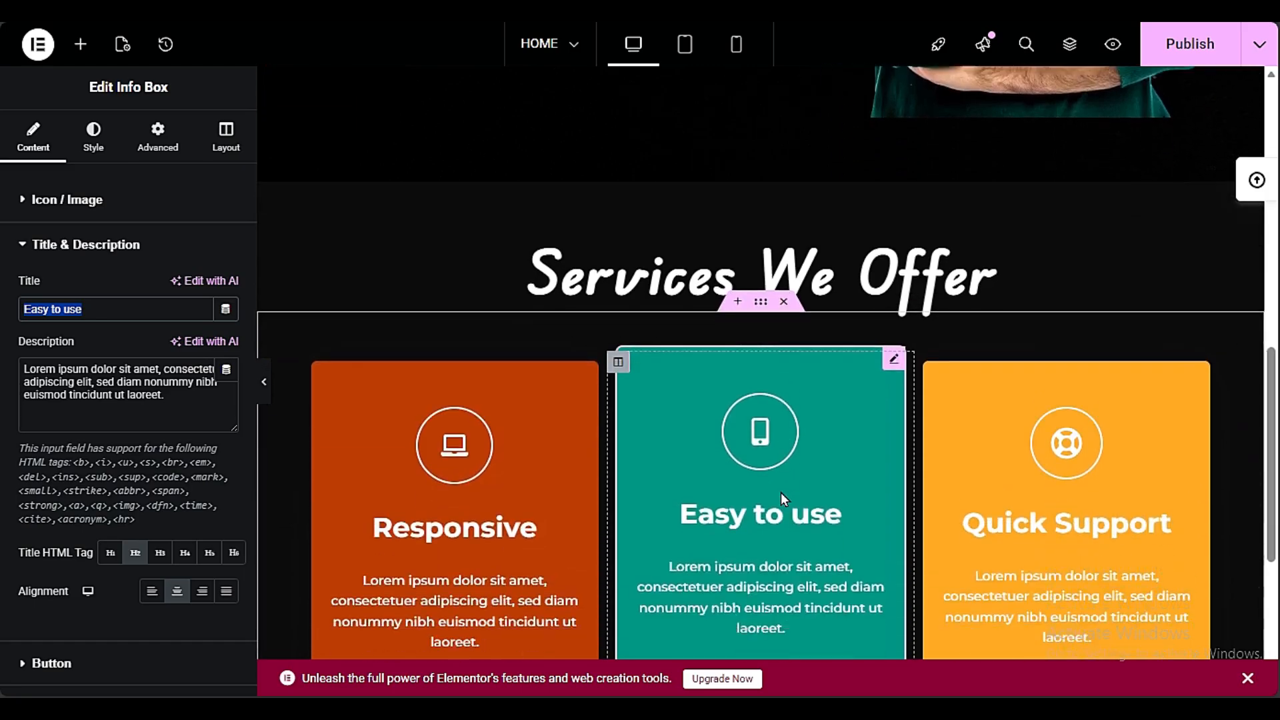
{"action": "scroll", "coordinate": [781, 492], "scroll_direction": "down", "scroll_amount": 1}
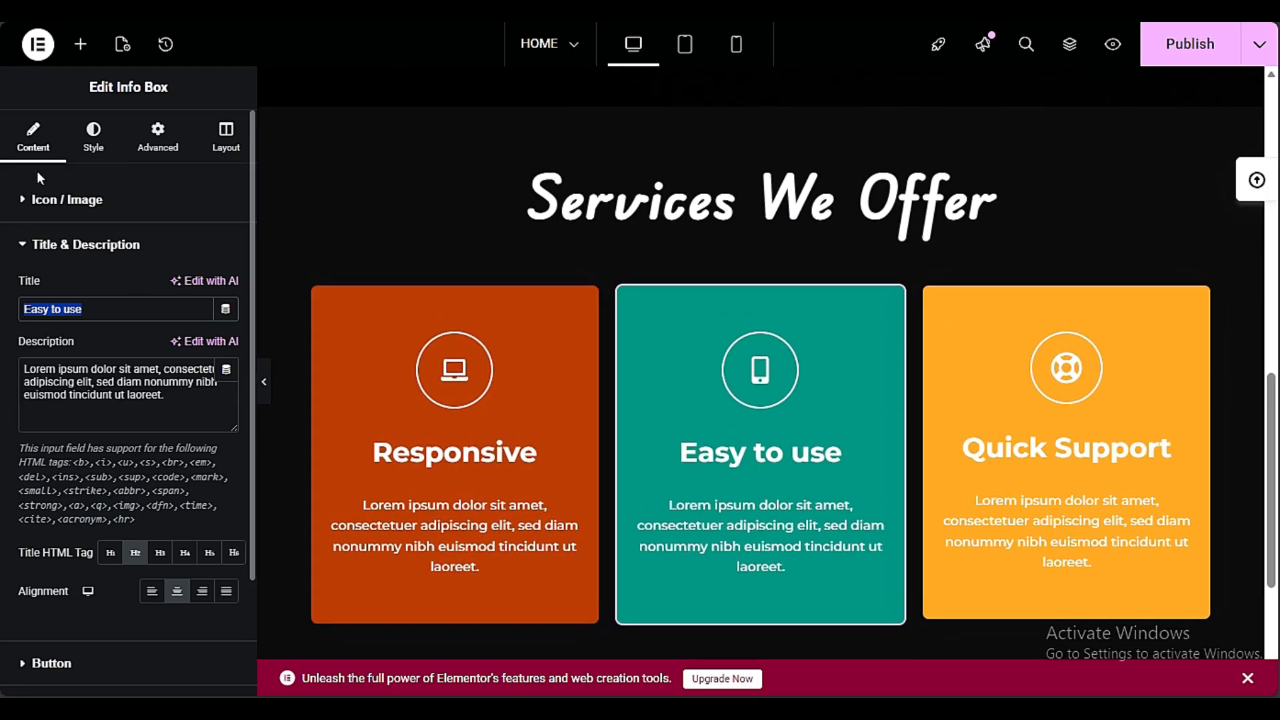
Review the icon style settings of the Easy to use card
{"action": "left_click", "coordinate": [82, 144]}
{"action": "scroll", "coordinate": [2, 414], "scroll_direction": "down", "scroll_amount": 5}
{"action": "scroll", "coordinate": [2, 413], "scroll_direction": "up", "scroll_amount": 5}
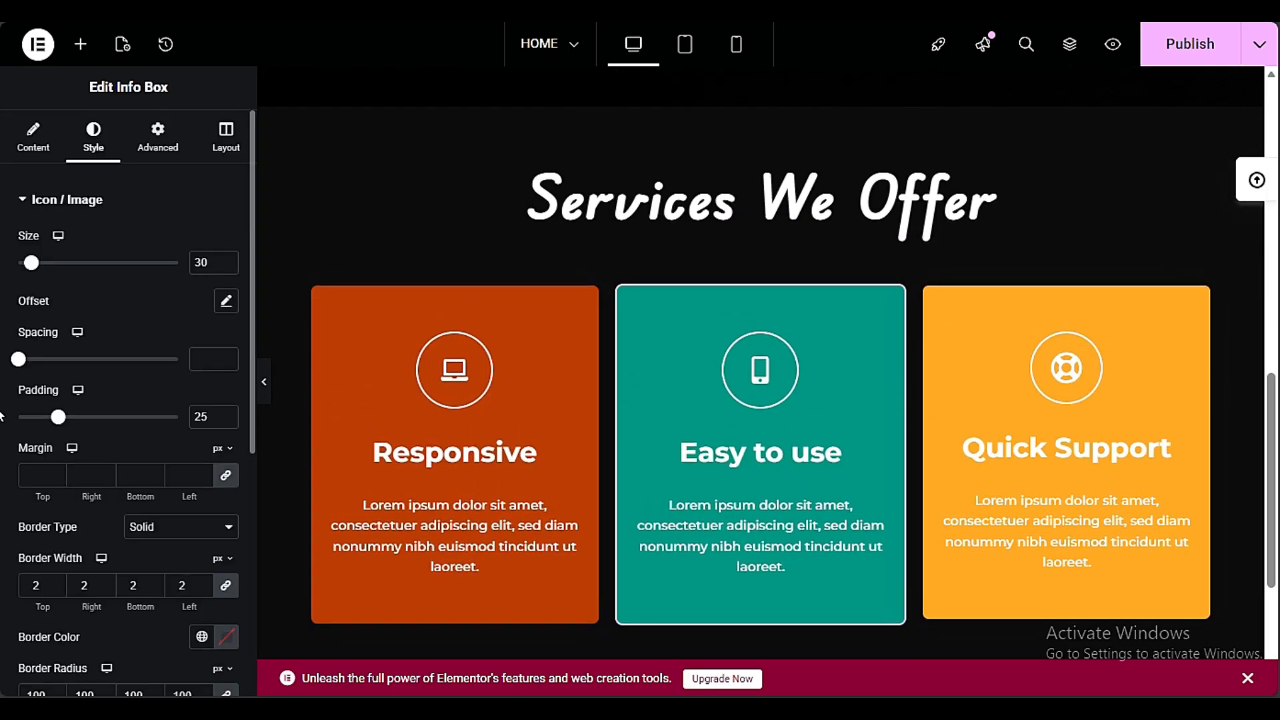
{"action": "scroll", "coordinate": [2, 414], "scroll_direction": "down", "scroll_amount": 5}
{"action": "scroll", "coordinate": [2, 413], "scroll_direction": "up", "scroll_amount": 5}
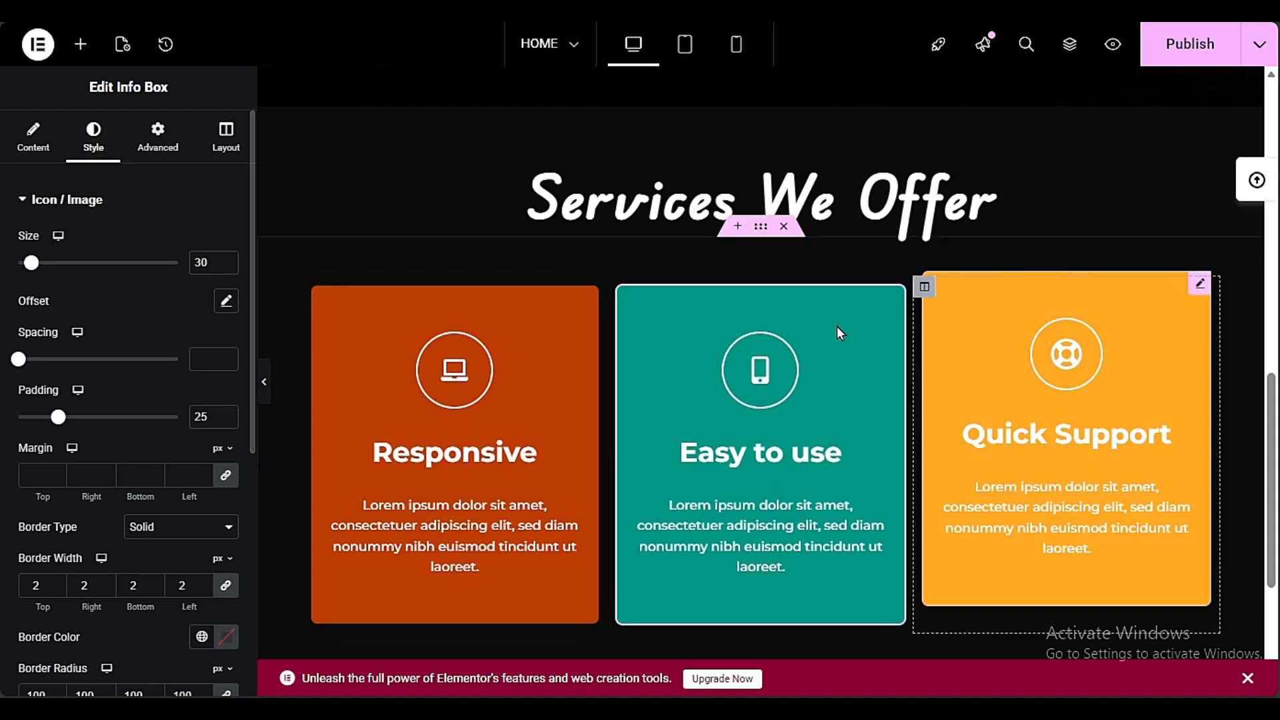
Enable Split Text Animation on the "Services We Offer" heading, split by word with the Zoom Out animation
{"action": "left_click", "coordinate": [800, 204]}
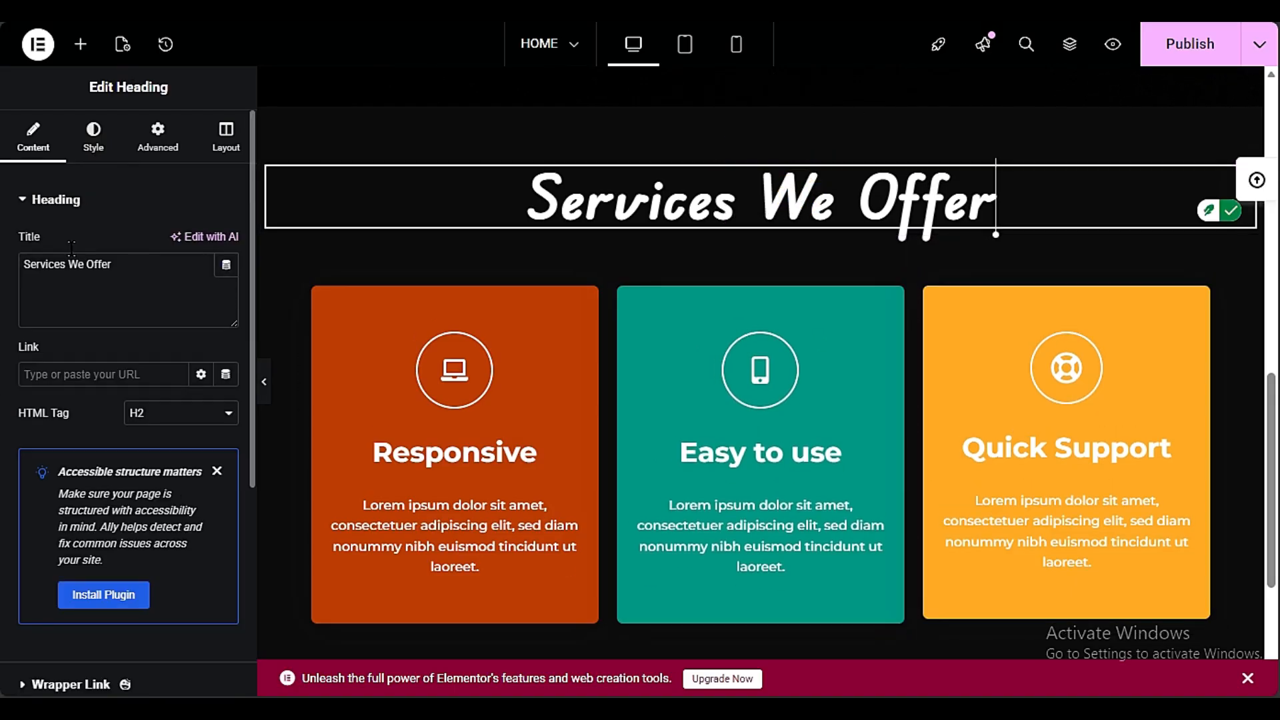
{"action": "left_click", "coordinate": [109, 145]}
{"action": "scroll", "coordinate": [2, 465], "scroll_direction": "down", "scroll_amount": 4}
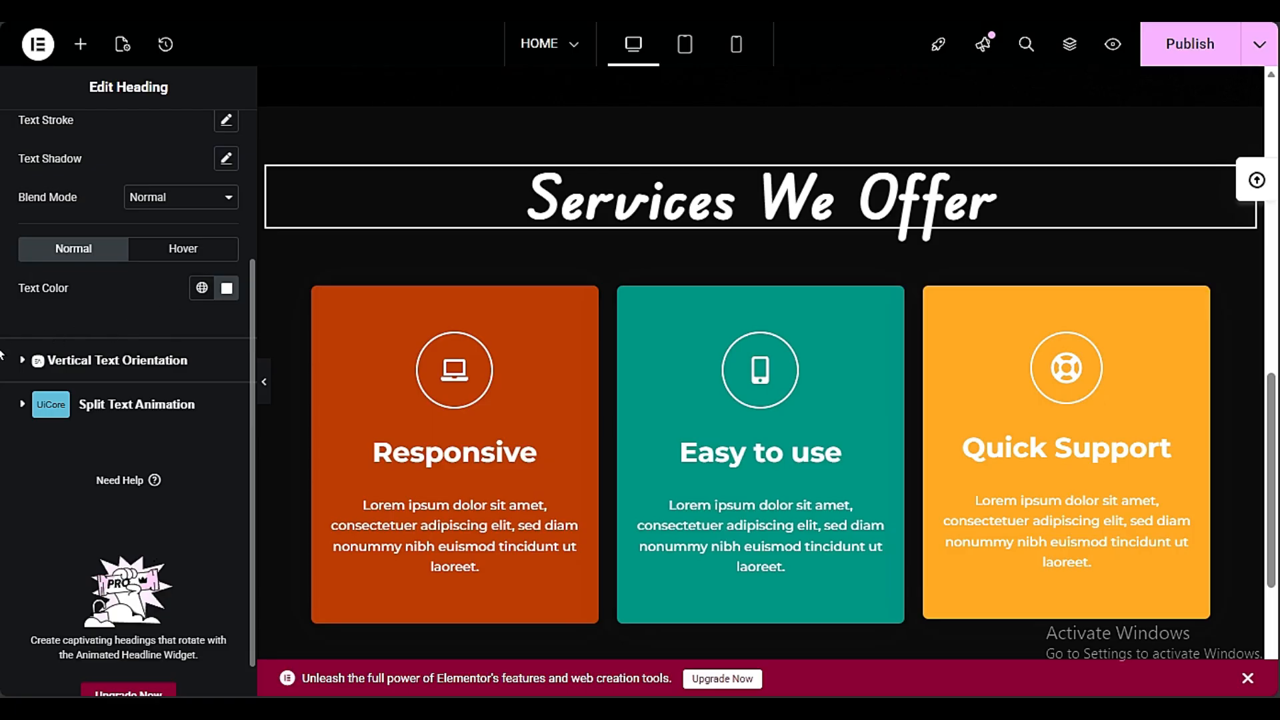
{"action": "left_click", "coordinate": [178, 406]}
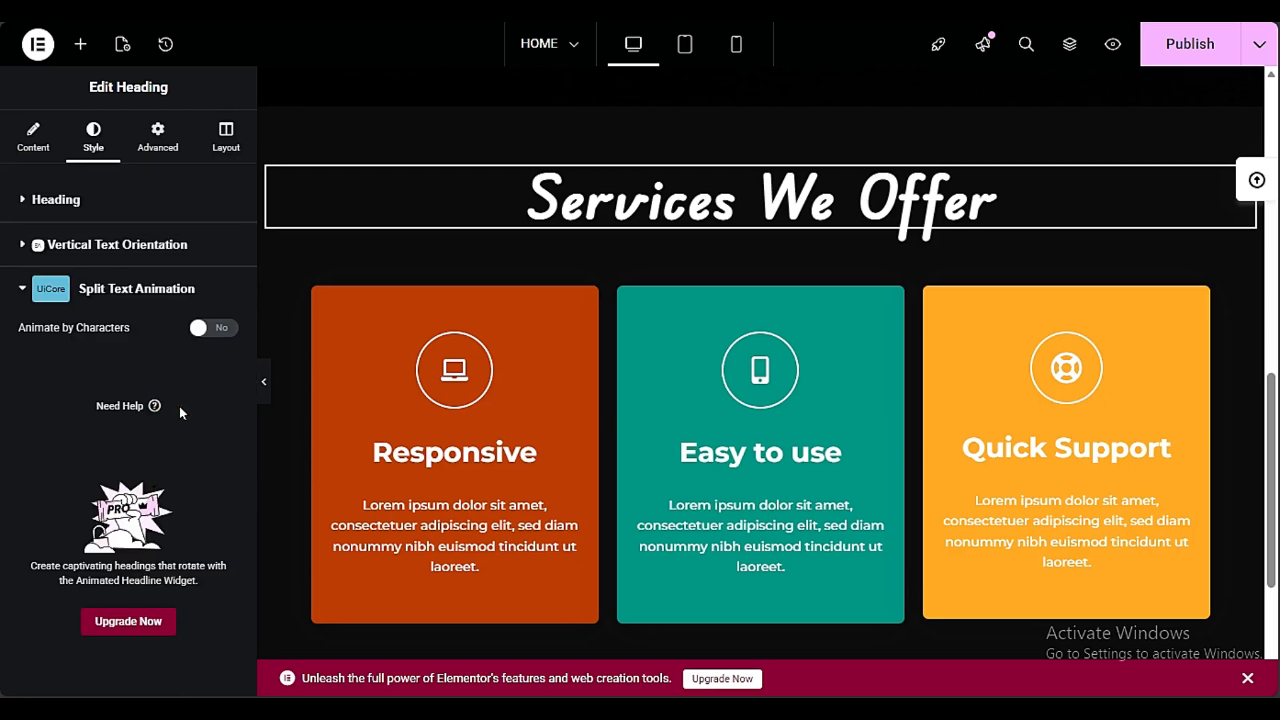
{"action": "left_click", "coordinate": [213, 327]}
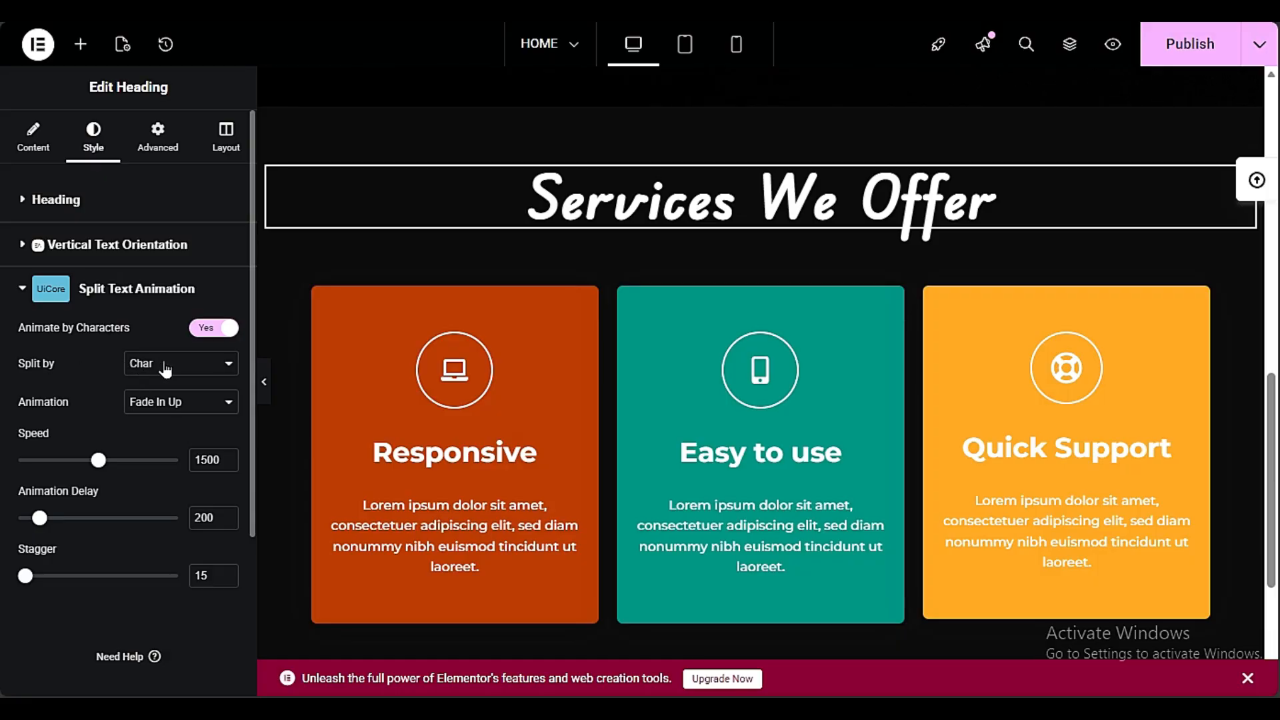
{"action": "left_click", "coordinate": [155, 416]}
{"action": "left_click", "coordinate": [176, 409]}
{"action": "left_click", "coordinate": [173, 313]}
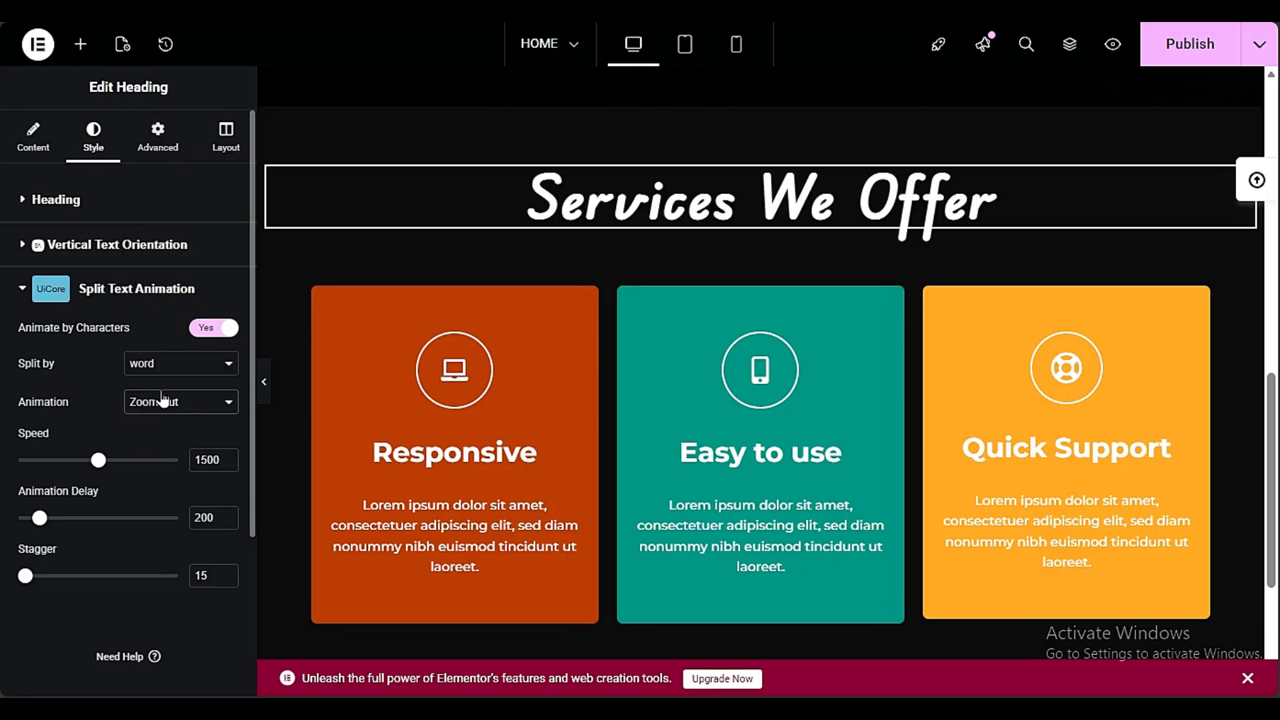
Try other split text animations on the heading and settle on Fade In Right Cut
{"action": "left_click", "coordinate": [200, 401]}
{"action": "left_click", "coordinate": [183, 201]}
{"action": "left_click", "coordinate": [180, 402]}
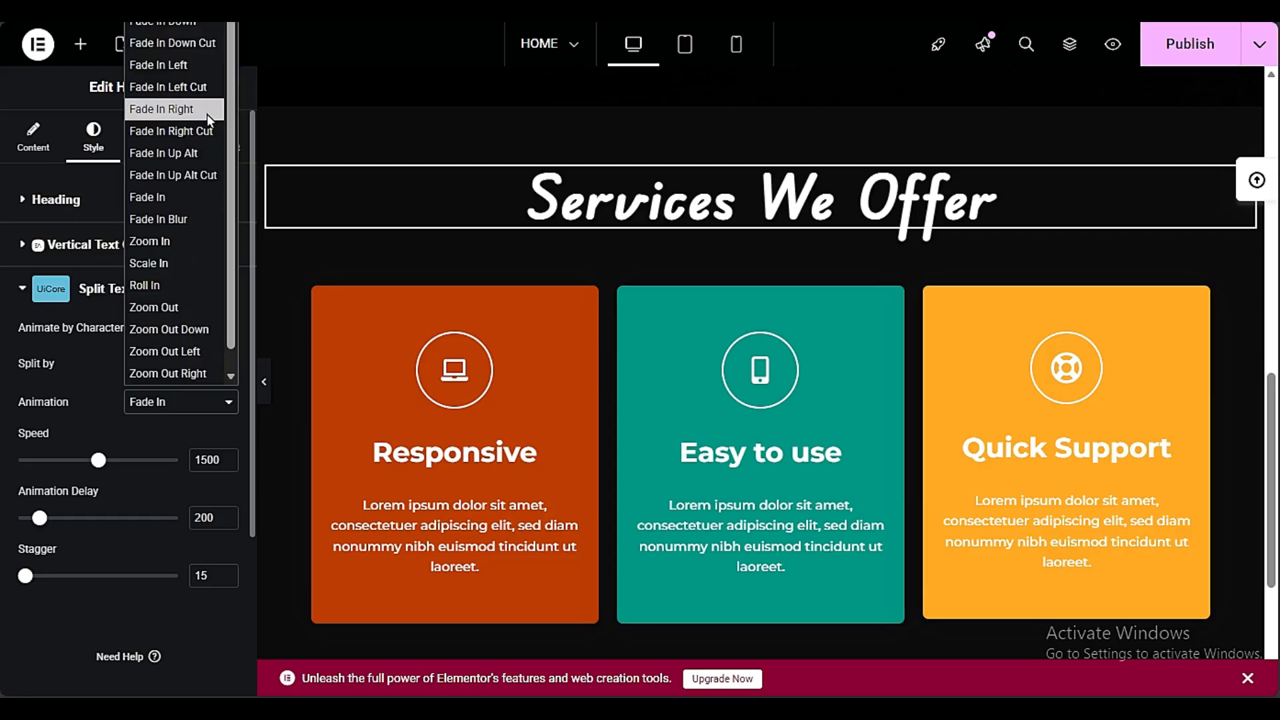
{"action": "left_click", "coordinate": [173, 152]}
{"action": "left_click", "coordinate": [180, 402]}
{"action": "left_click", "coordinate": [188, 194]}
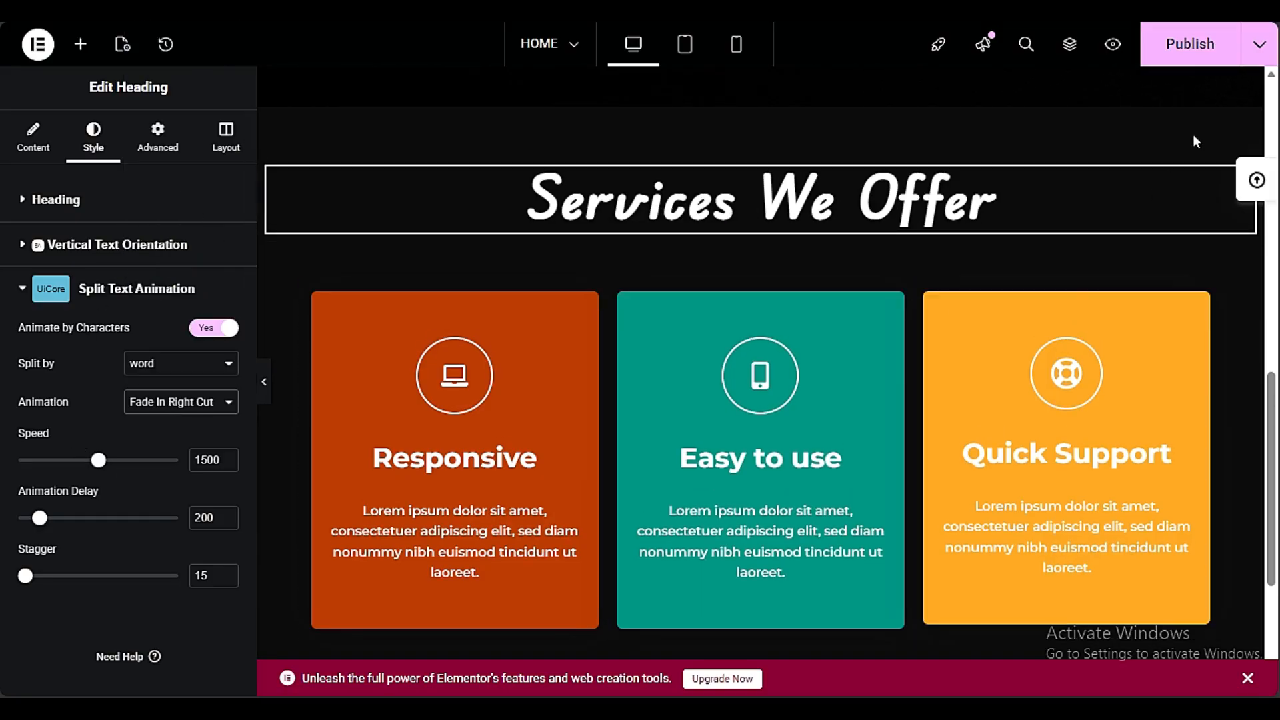
Publish the page and check how the "Services We Offer" heading animates
{"action": "left_click", "coordinate": [1211, 51]}
{"action": "scroll", "coordinate": [1004, 216], "scroll_direction": "up", "scroll_amount": 5}
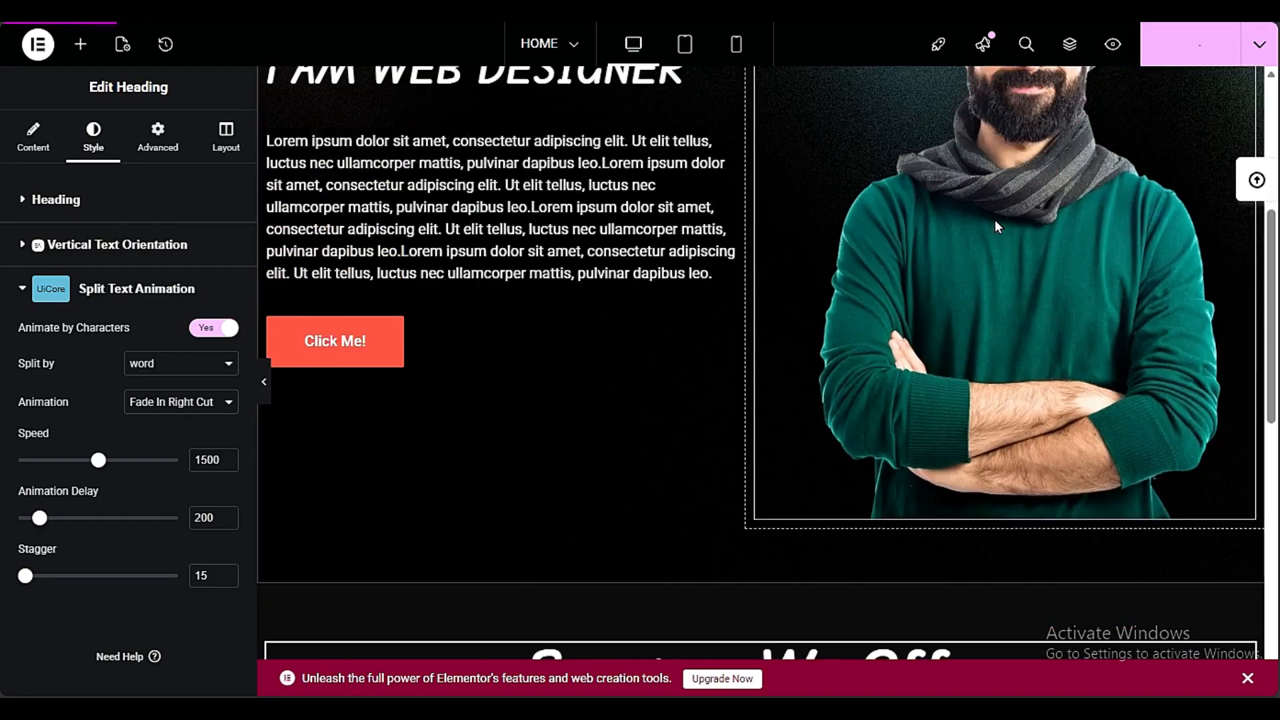
{"action": "scroll", "coordinate": [990, 228], "scroll_direction": "down", "scroll_amount": 3}
{"action": "scroll", "coordinate": [991, 229], "scroll_direction": "up", "scroll_amount": 2}
Set the heading's split text animation to speed 1210, delay 170 and splitting by Char
{"action": "left_click", "coordinate": [94, 462]}
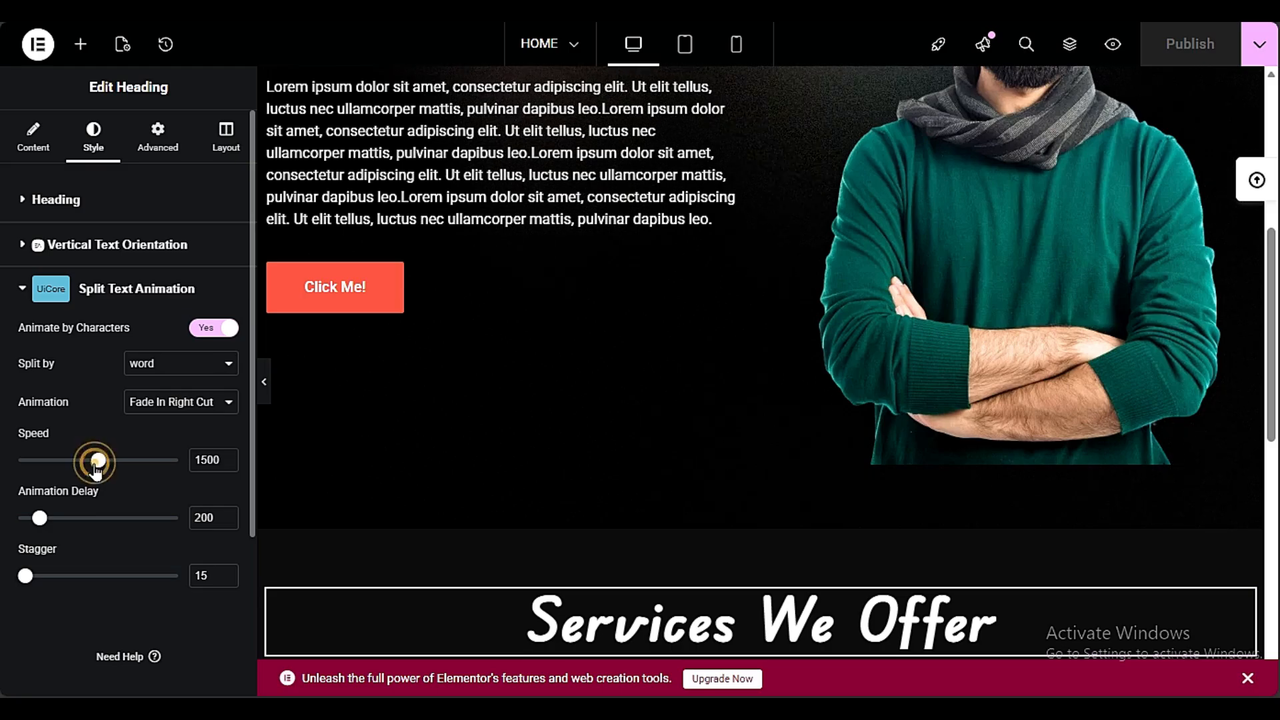
{"action": "left_click_drag", "start_coordinate": [91, 469], "coordinate": [81, 469]}
{"action": "mouse_move", "coordinate": [40, 519]}
{"action": "left_mouse_down"}
{"action": "mouse_move", "coordinate": [52, 521]}
{"action": "mouse_move", "coordinate": [36, 519]}
{"action": "left_mouse_up"}
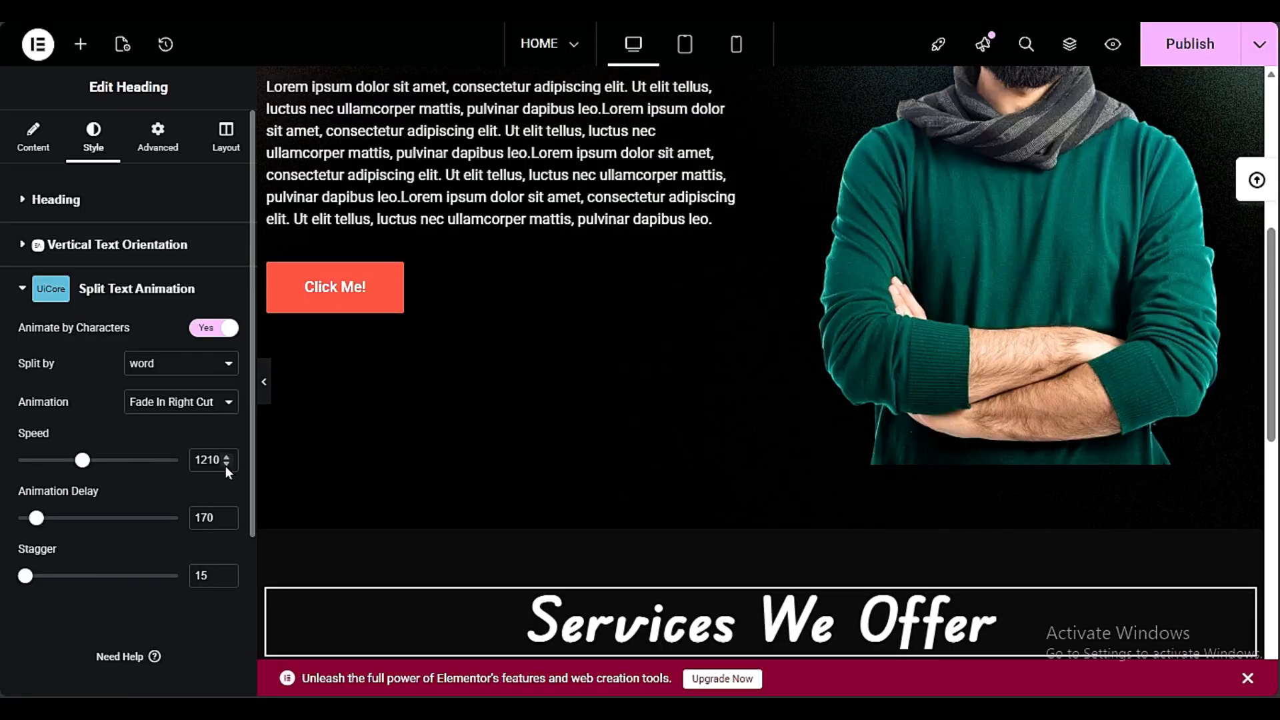
{"action": "left_click", "coordinate": [176, 363]}
{"action": "left_click", "coordinate": [172, 391]}
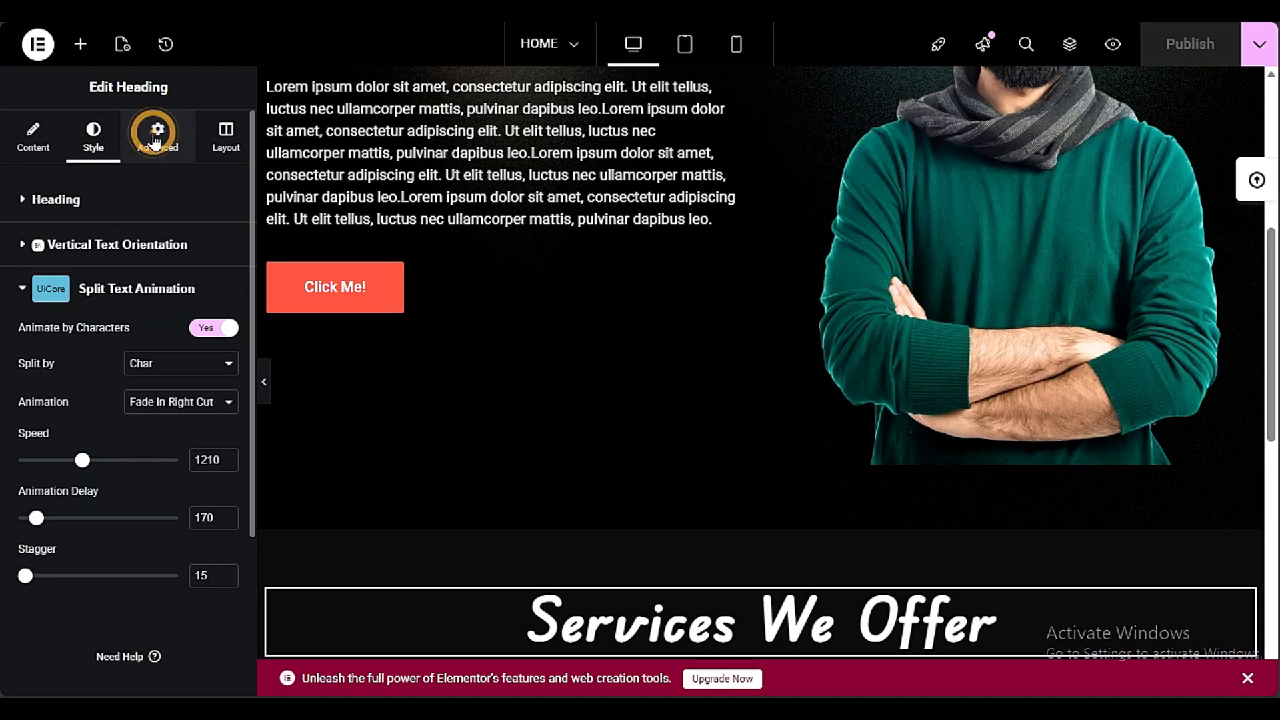
Enable Hover Interactions for the "Services We Offer" heading
{"action": "left_click", "coordinate": [155, 134]}
{"action": "scroll", "coordinate": [1, 456], "scroll_direction": "down", "scroll_amount": 10}
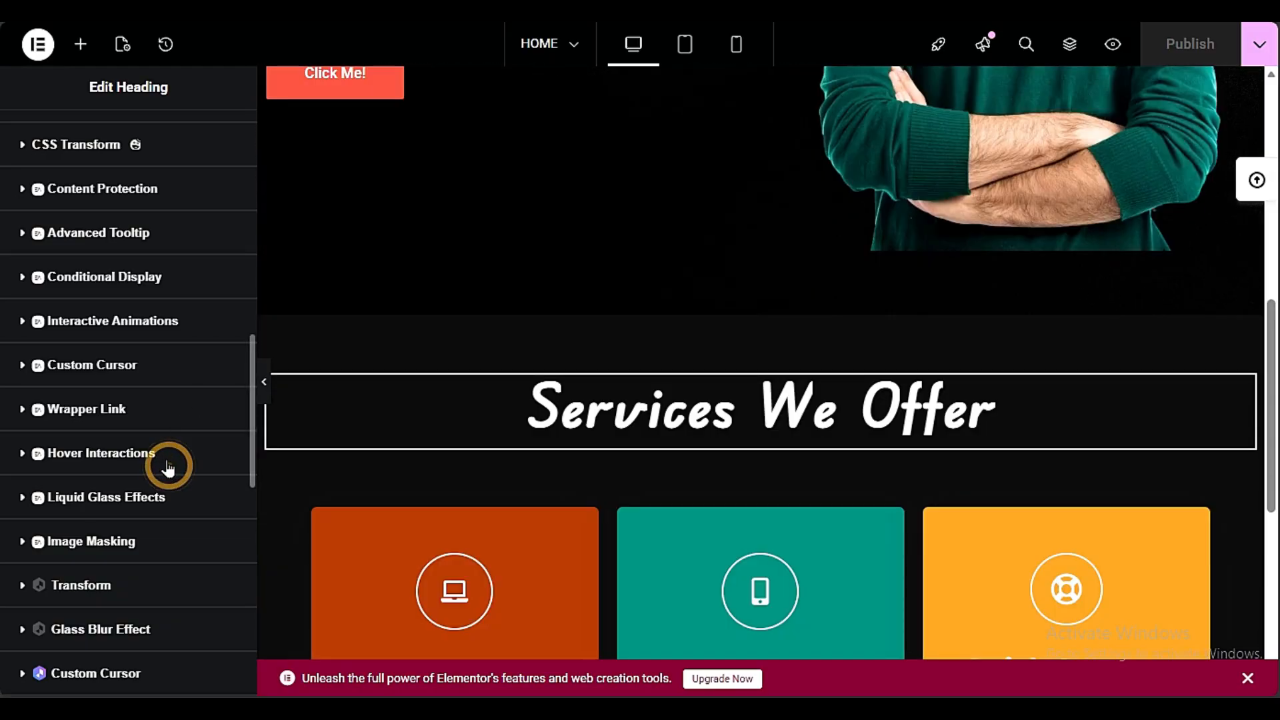
{"action": "left_click", "coordinate": [168, 467]}
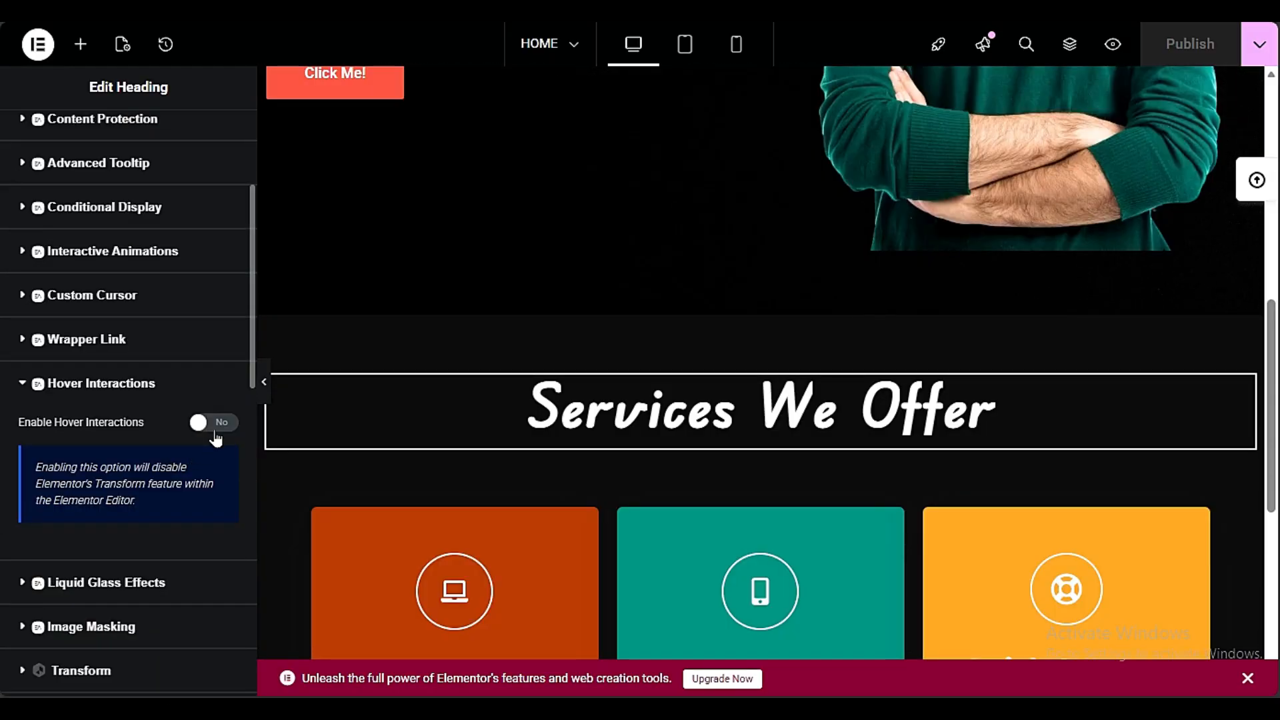
{"action": "left_click", "coordinate": [214, 424]}
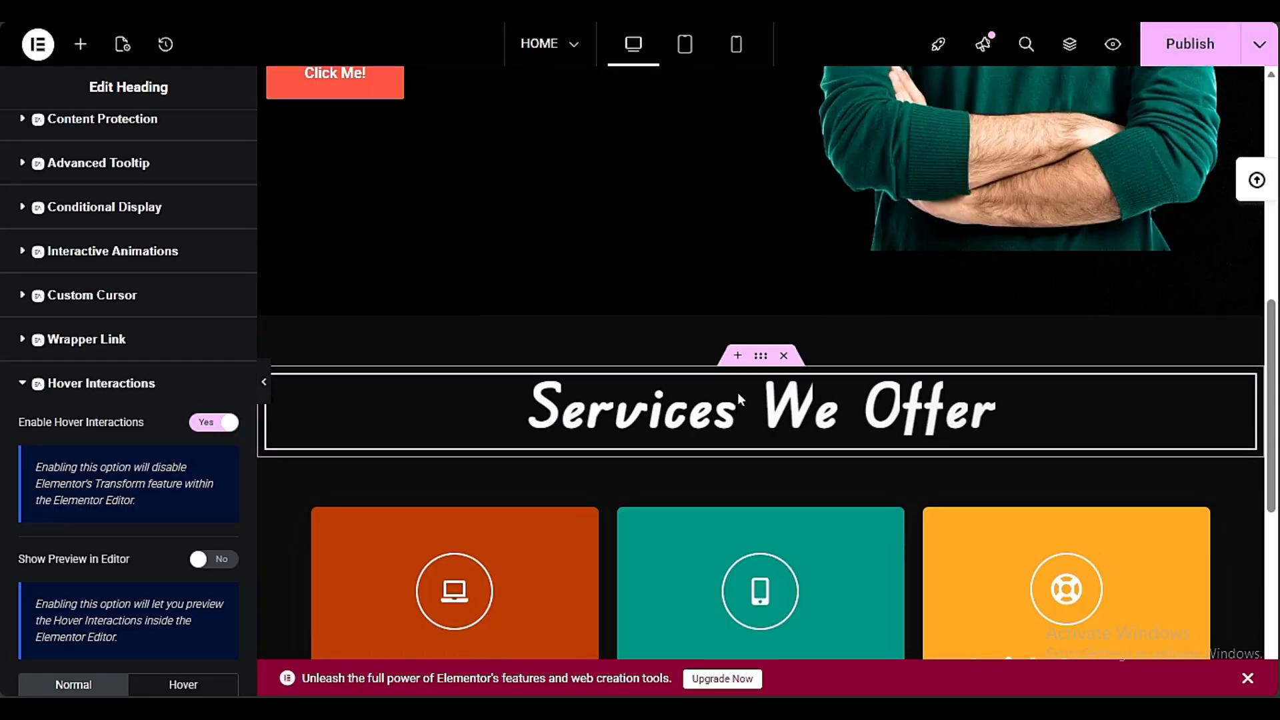
Adjust the normal-state opacity in the heading's Hover Interactions settings
{"action": "scroll", "coordinate": [162, 514], "scroll_direction": "down", "scroll_amount": 3}
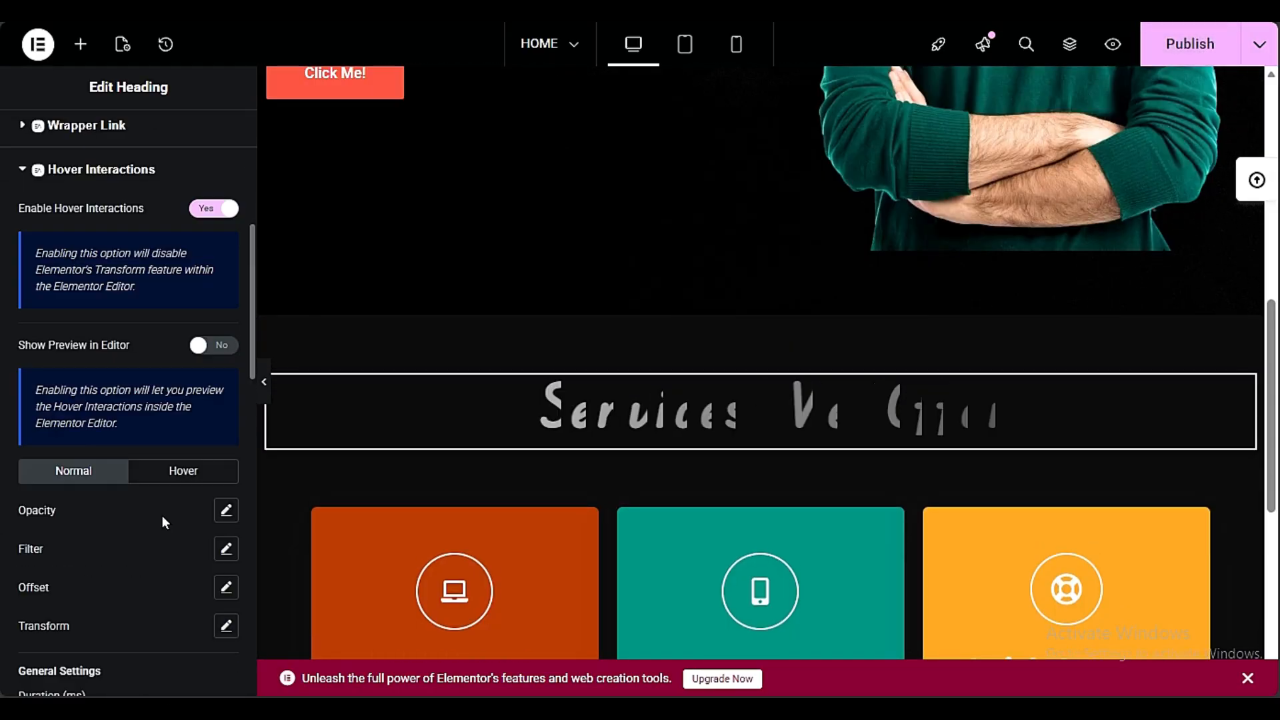
{"action": "left_click", "coordinate": [226, 510]}
{"action": "mouse_move", "coordinate": [140, 579]}
{"action": "left_mouse_down"}
{"action": "mouse_move", "coordinate": [81, 578]}
{"action": "mouse_move", "coordinate": [164, 579]}
{"action": "left_mouse_up"}
{"action": "left_click", "coordinate": [117, 176]}
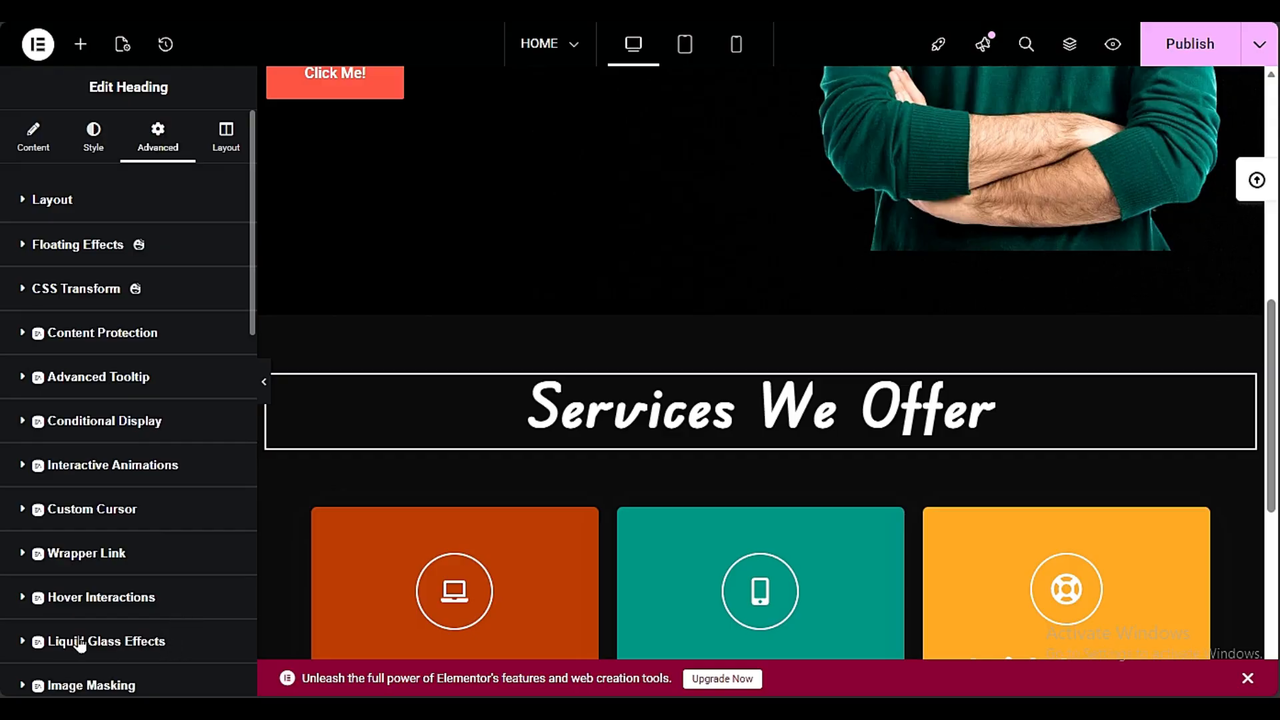
Enable Liquid Glass Effects on the column holding the Responsive card and preview the section at full width
{"action": "scroll", "coordinate": [678, 440], "scroll_direction": "down", "scroll_amount": 6}
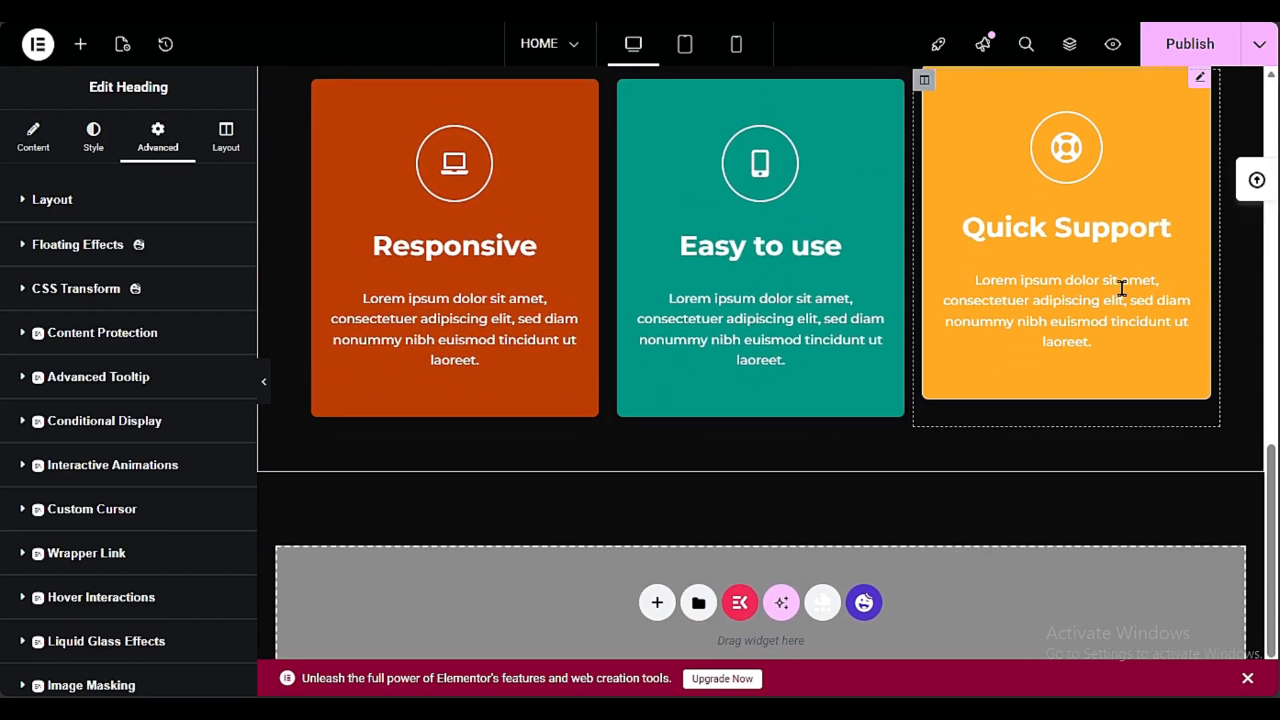
{"action": "scroll", "coordinate": [519, 327], "scroll_direction": "up", "scroll_amount": 3}
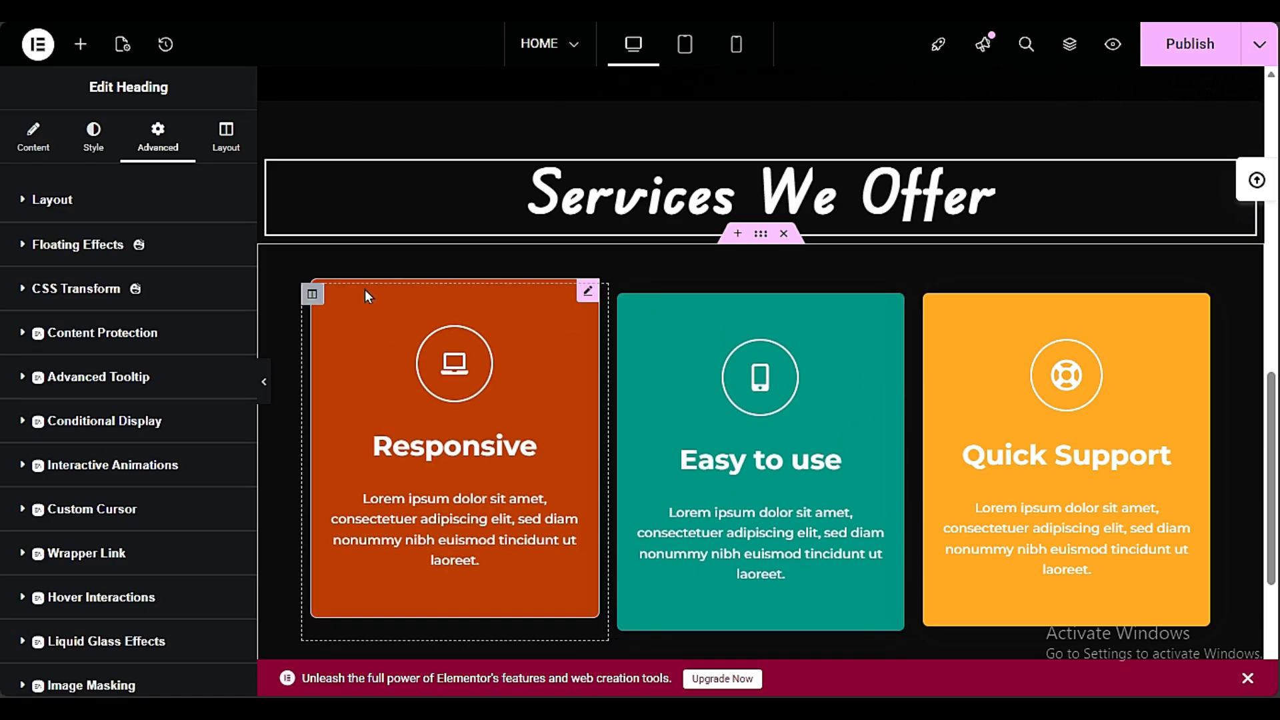
{"action": "left_click", "coordinate": [312, 294]}
{"action": "left_click", "coordinate": [178, 134]}
{"action": "scroll", "coordinate": [206, 476], "scroll_direction": "down", "scroll_amount": 5}
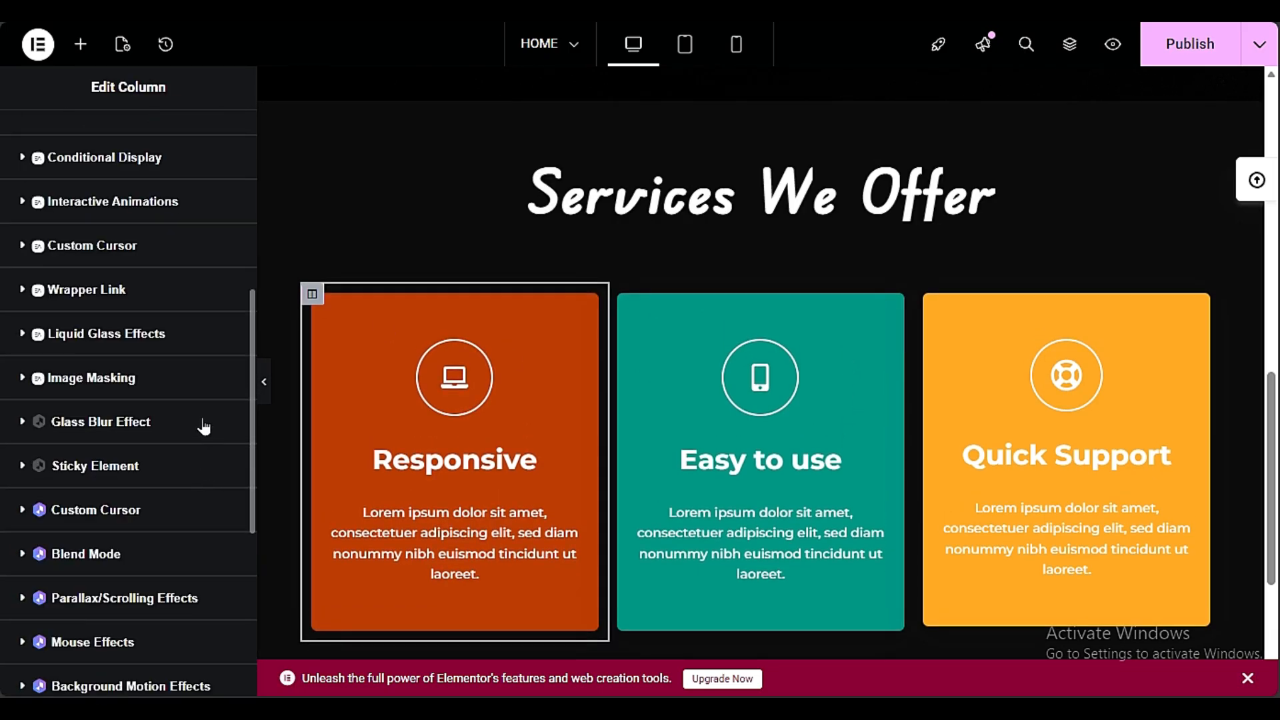
{"action": "left_click", "coordinate": [103, 336]}
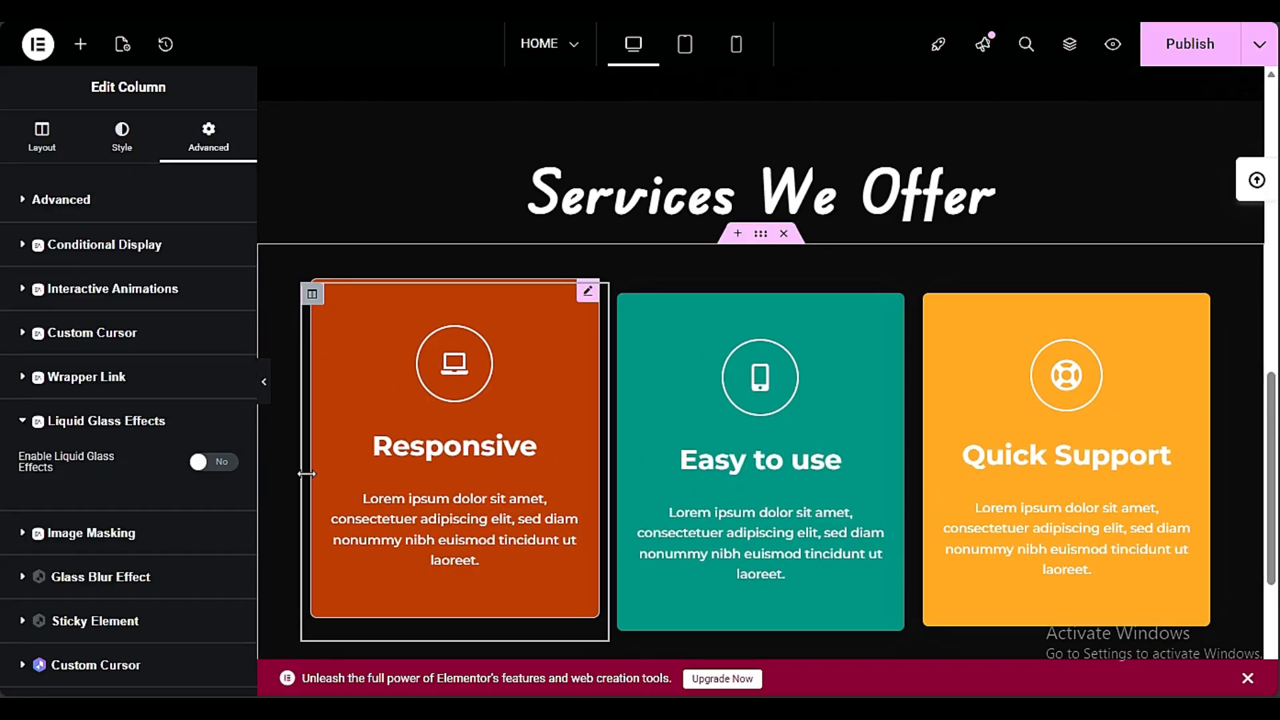
{"action": "left_click", "coordinate": [215, 461]}
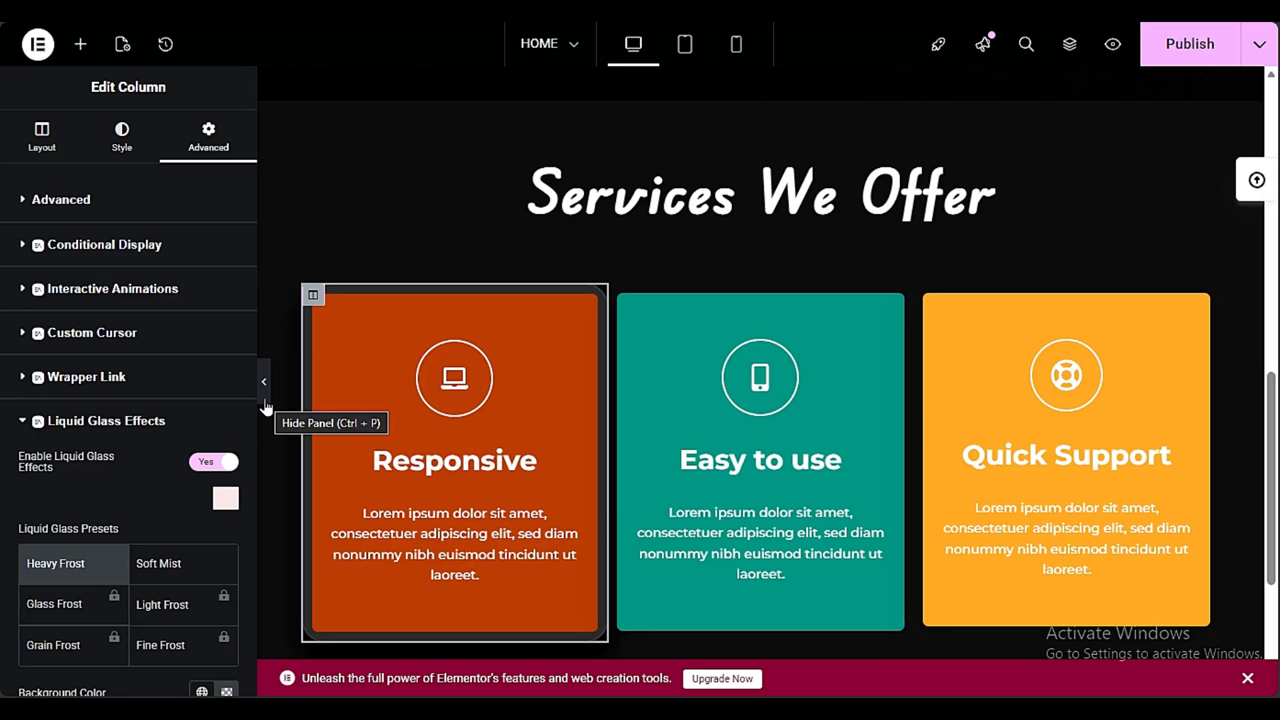
{"action": "left_click", "coordinate": [266, 400]}
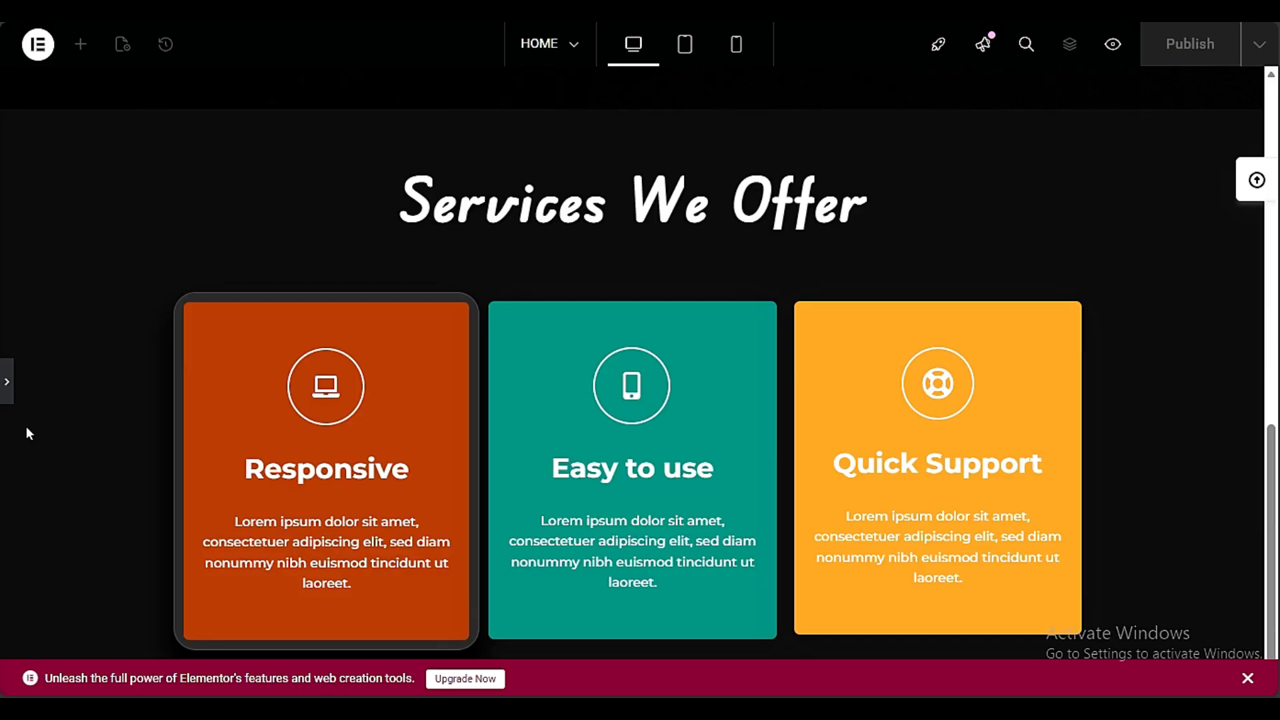
Return from the full-width preview to the editor and publish the changes made to the services section
{"action": "left_click", "coordinate": [8, 381]}
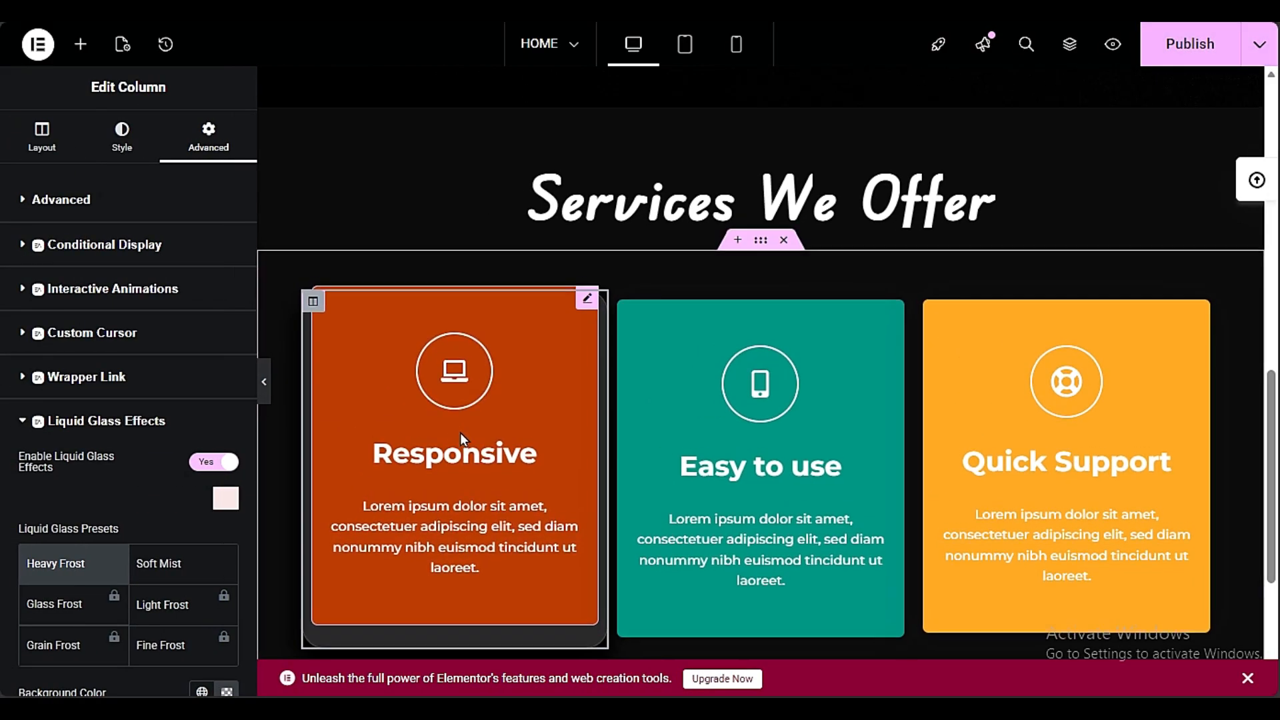
{"action": "scroll", "coordinate": [546, 533], "scroll_direction": "down", "scroll_amount": 3}
{"action": "scroll", "coordinate": [439, 565], "scroll_direction": "down", "scroll_amount": 1}
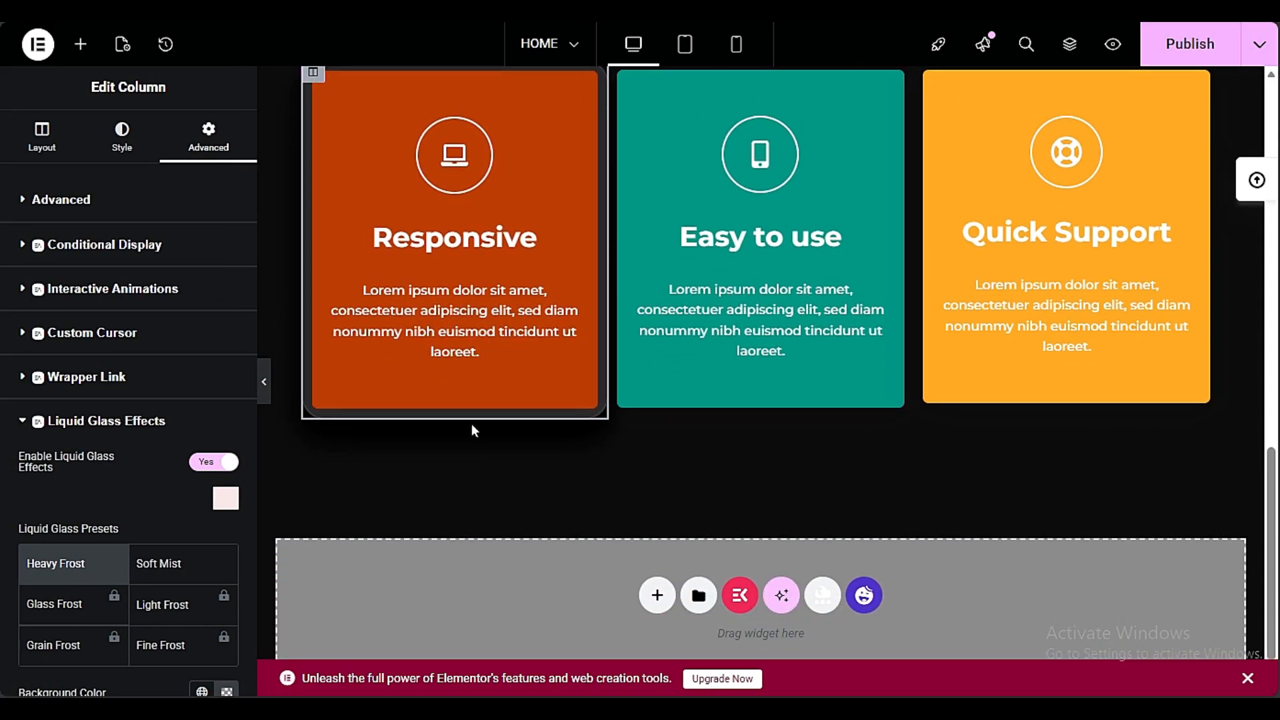
{"action": "left_click", "coordinate": [1158, 54]}
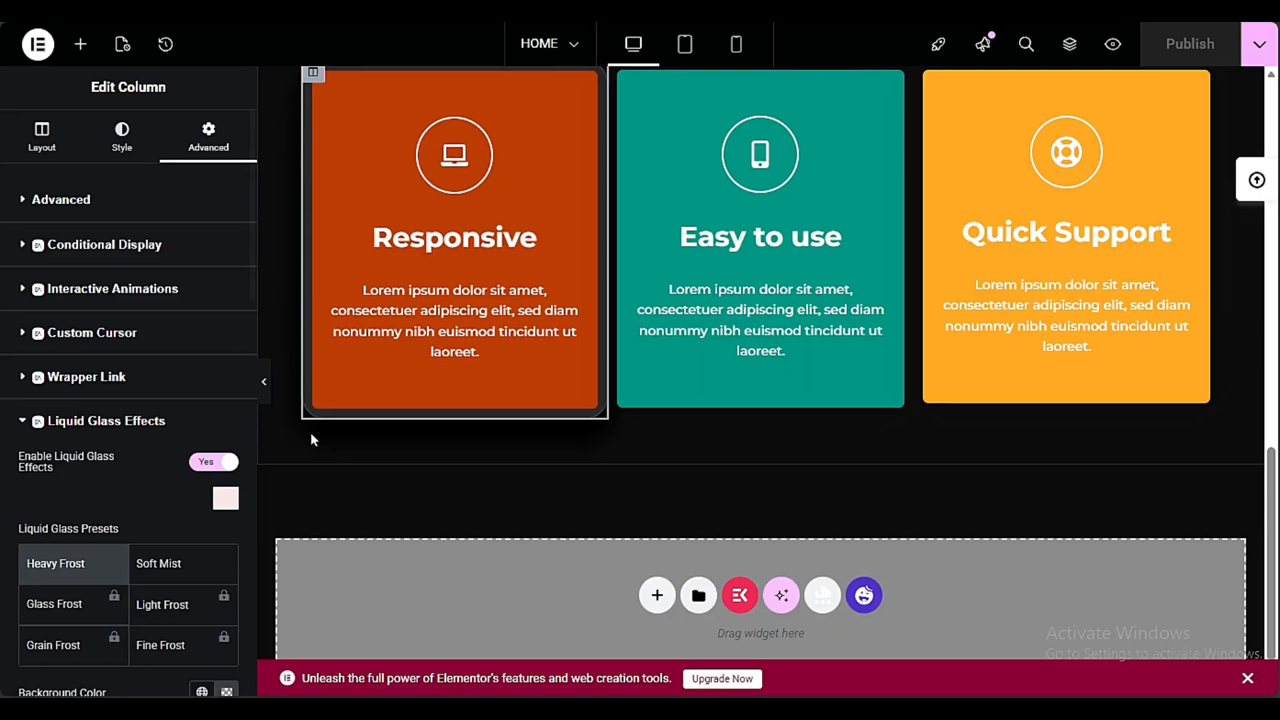
Try a linear gradient background with a light blue first color on the Responsive card's column, and switch the background type back to Classic
{"action": "left_click", "coordinate": [116, 134]}
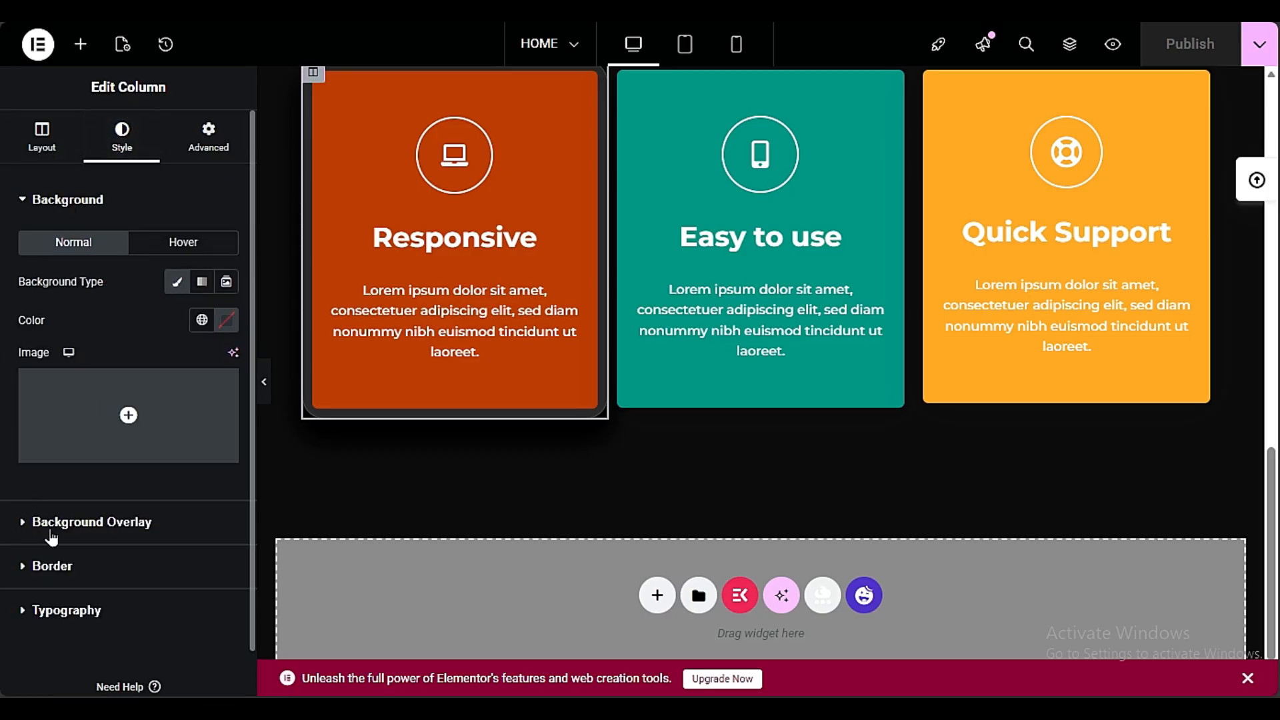
{"action": "left_click", "coordinate": [94, 522]}
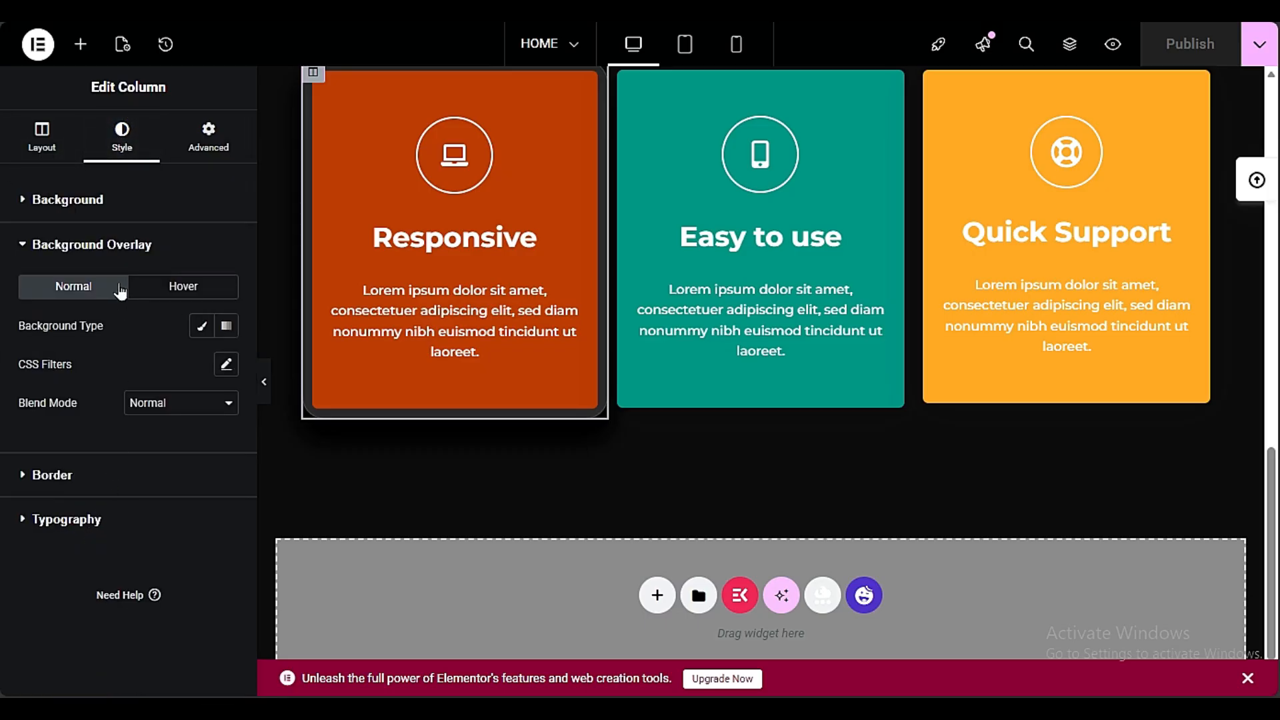
{"action": "left_click", "coordinate": [106, 213]}
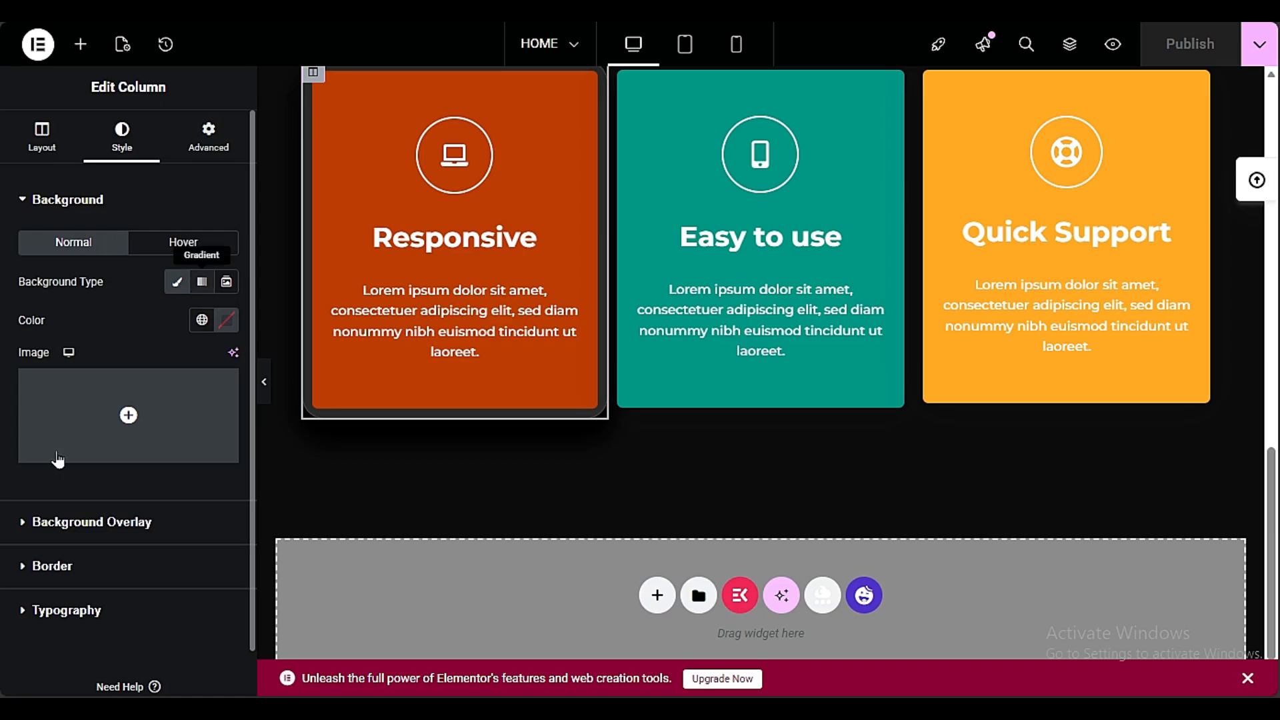
{"action": "left_click", "coordinate": [201, 282]}
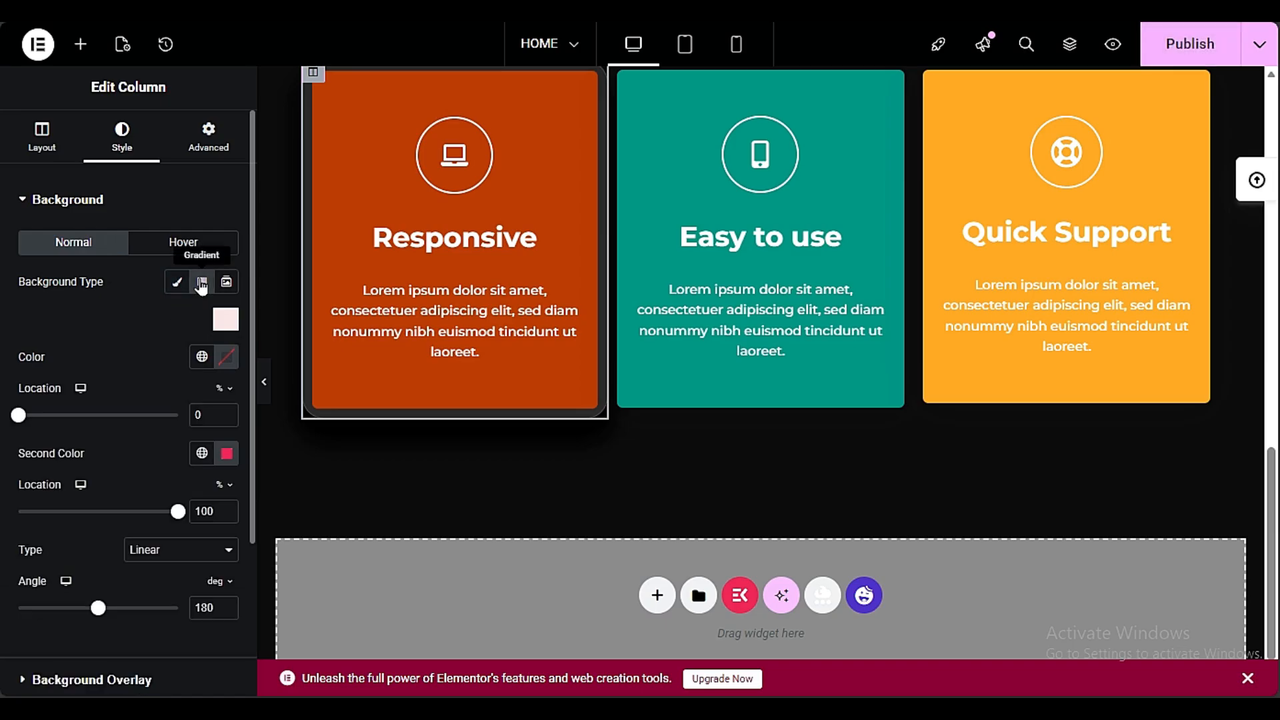
{"action": "left_click", "coordinate": [202, 356]}
{"action": "left_click", "coordinate": [133, 441]}
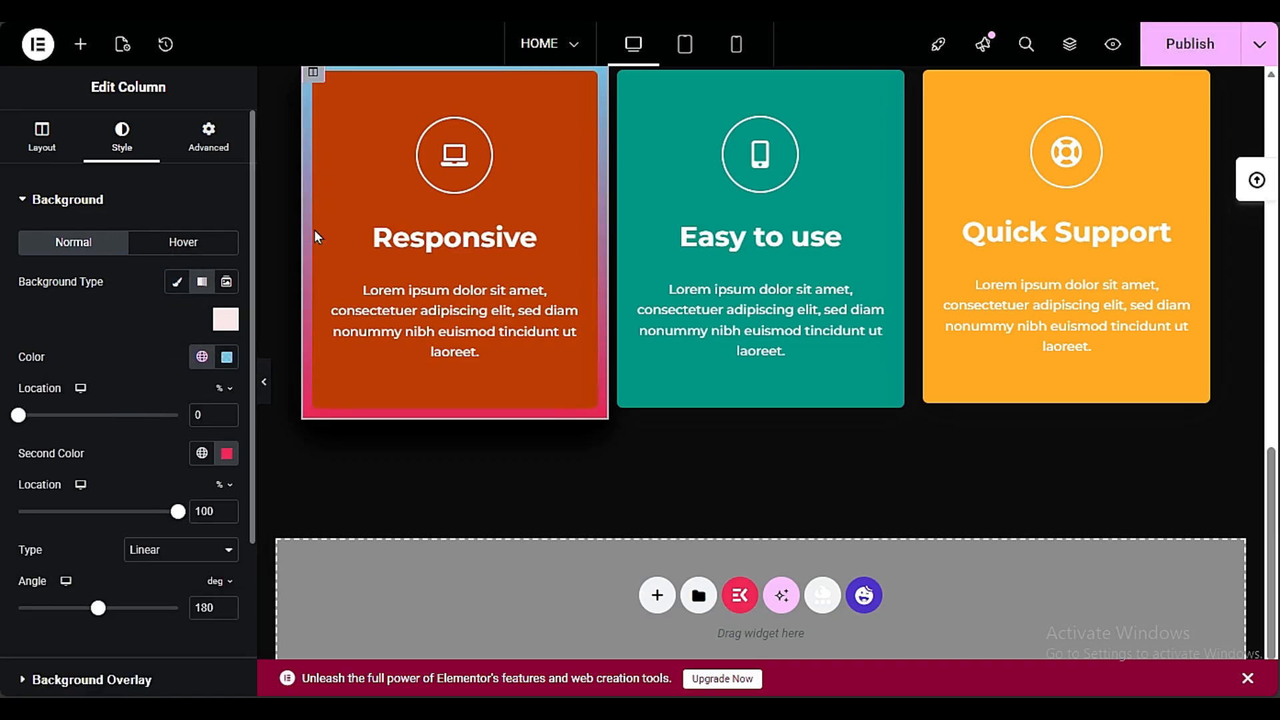
{"action": "left_click", "coordinate": [177, 281]}
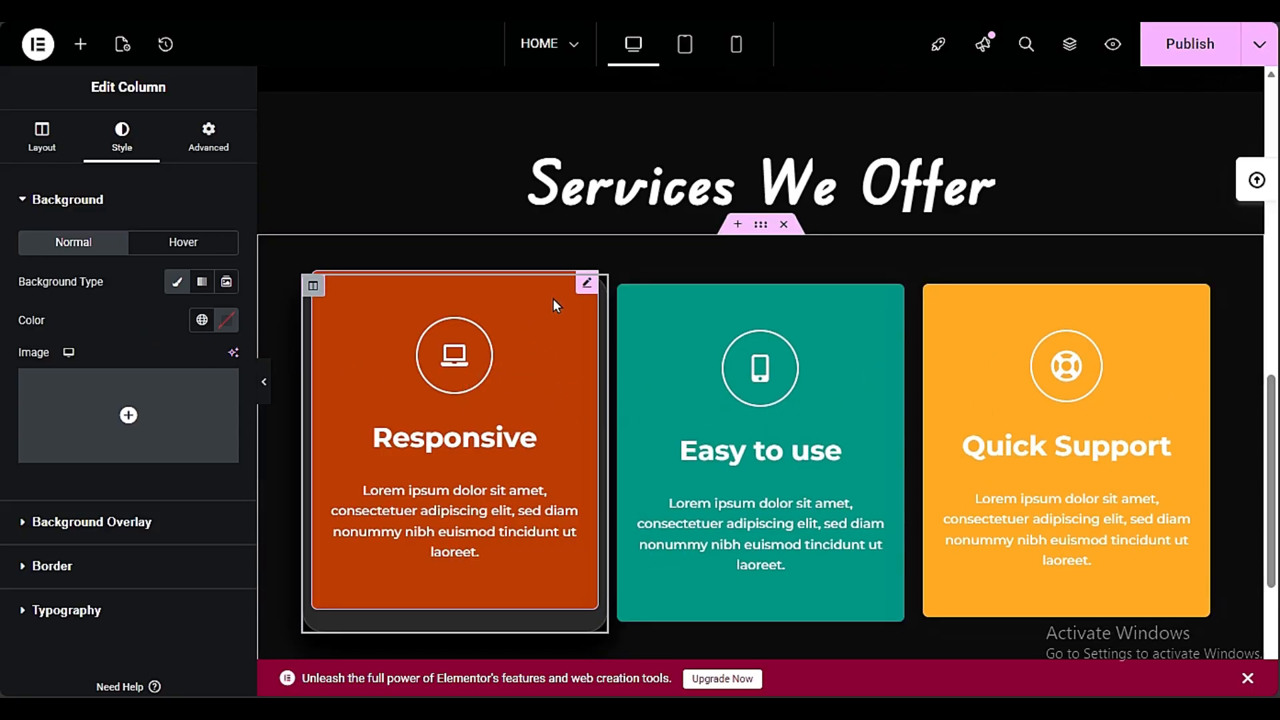
Set the icon background color of the Responsive info box to #383838
{"action": "right_click", "coordinate": [520, 352]}
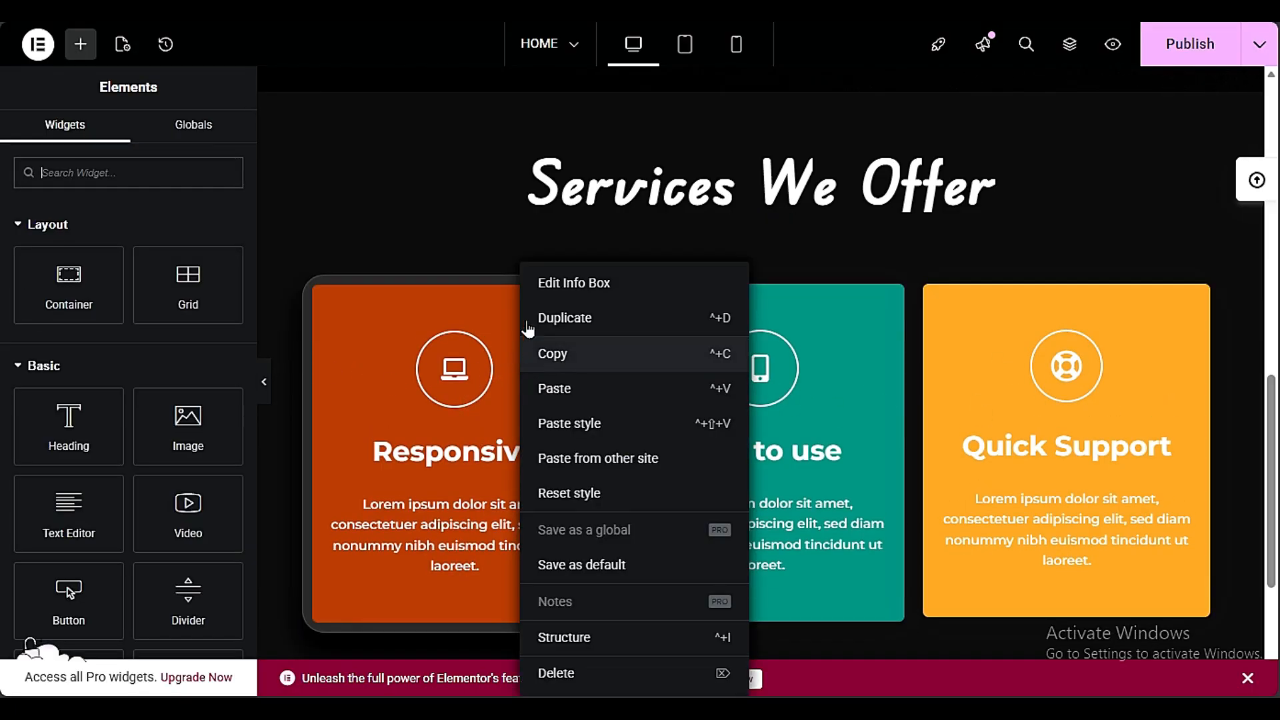
{"action": "left_click", "coordinate": [552, 281]}
{"action": "left_click", "coordinate": [93, 133]}
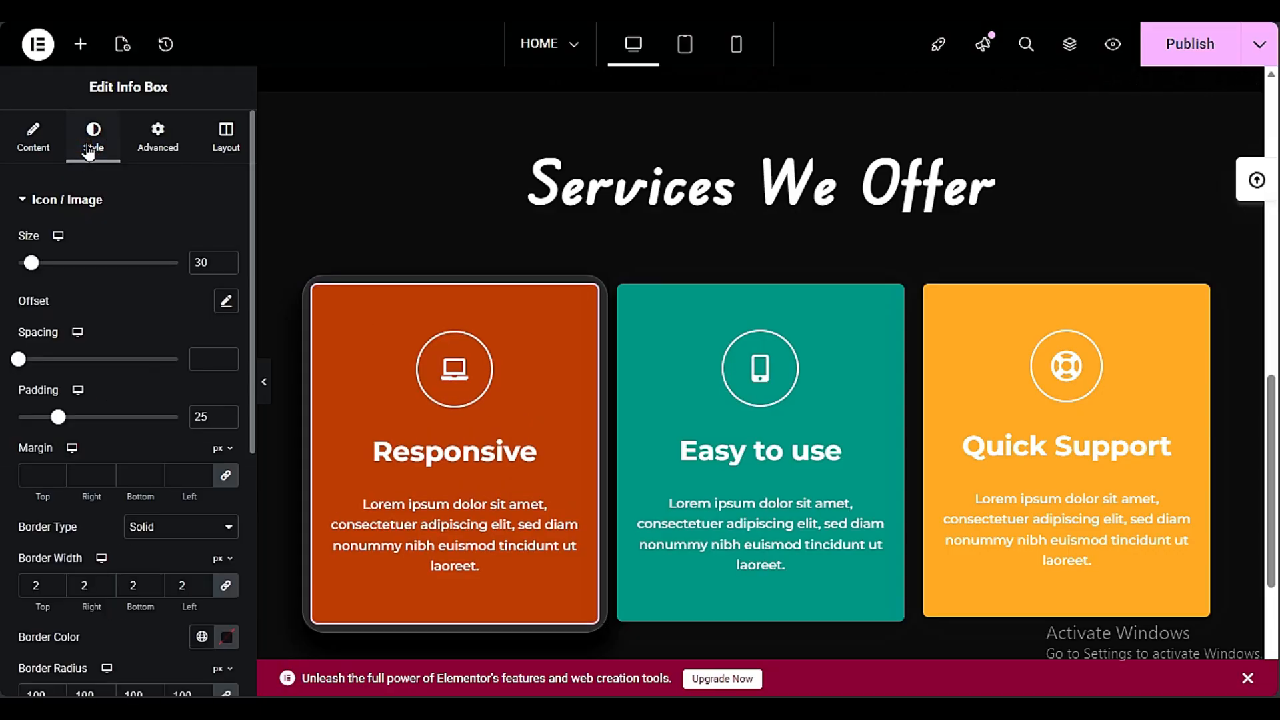
{"action": "scroll", "coordinate": [203, 437], "scroll_direction": "down", "scroll_amount": 6}
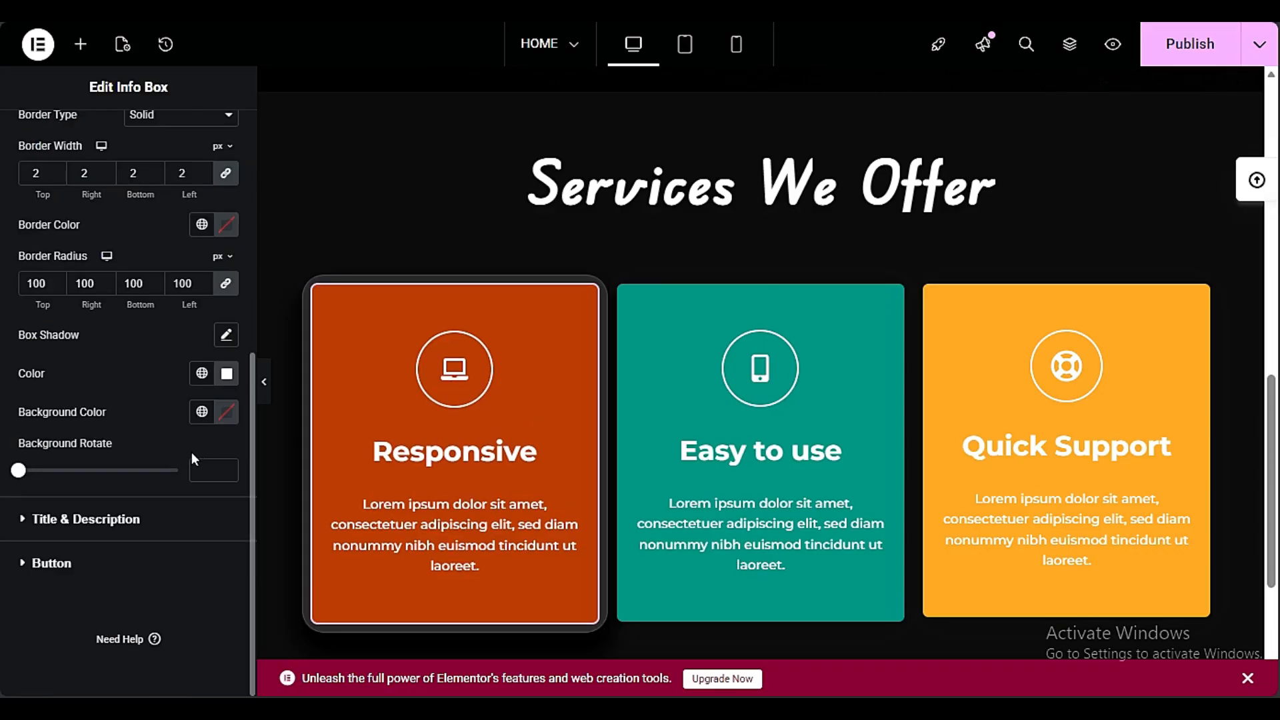
{"action": "scroll", "coordinate": [20, 540], "scroll_direction": "up", "scroll_amount": 3}
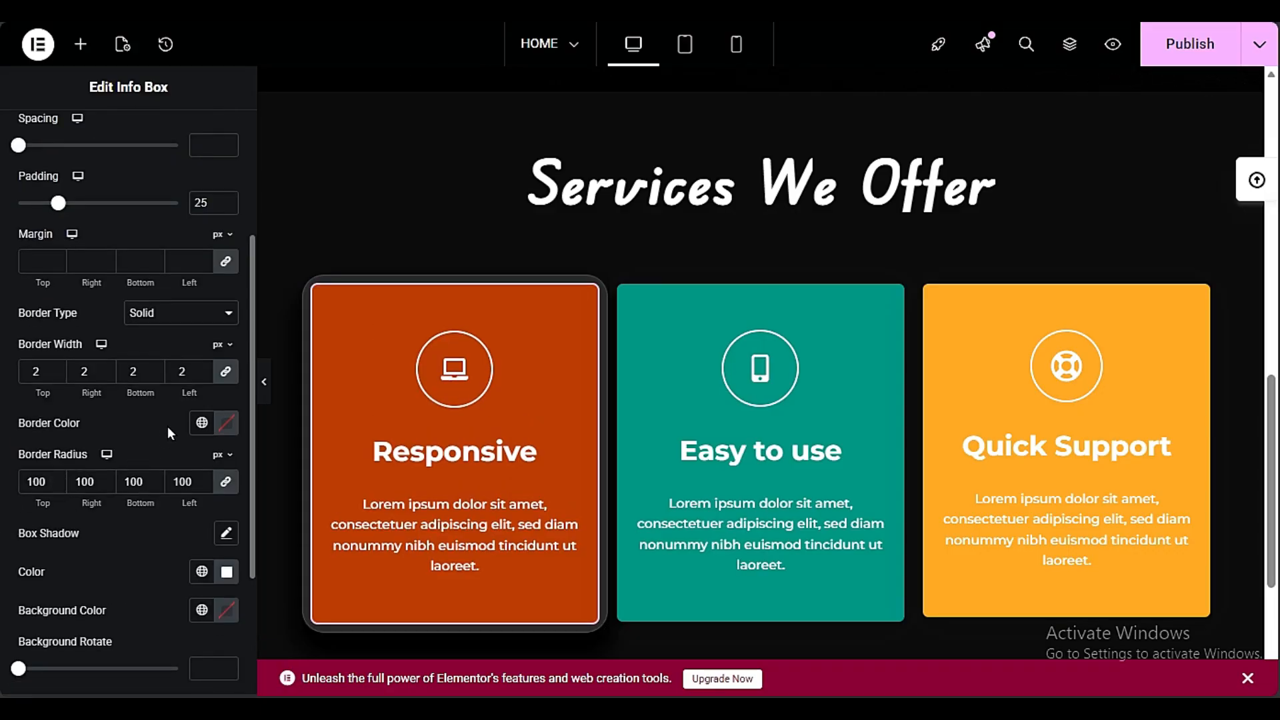
{"action": "left_click", "coordinate": [221, 610]}
{"action": "left_click_drag", "start_coordinate": [234, 418], "coordinate": [107, 490]}
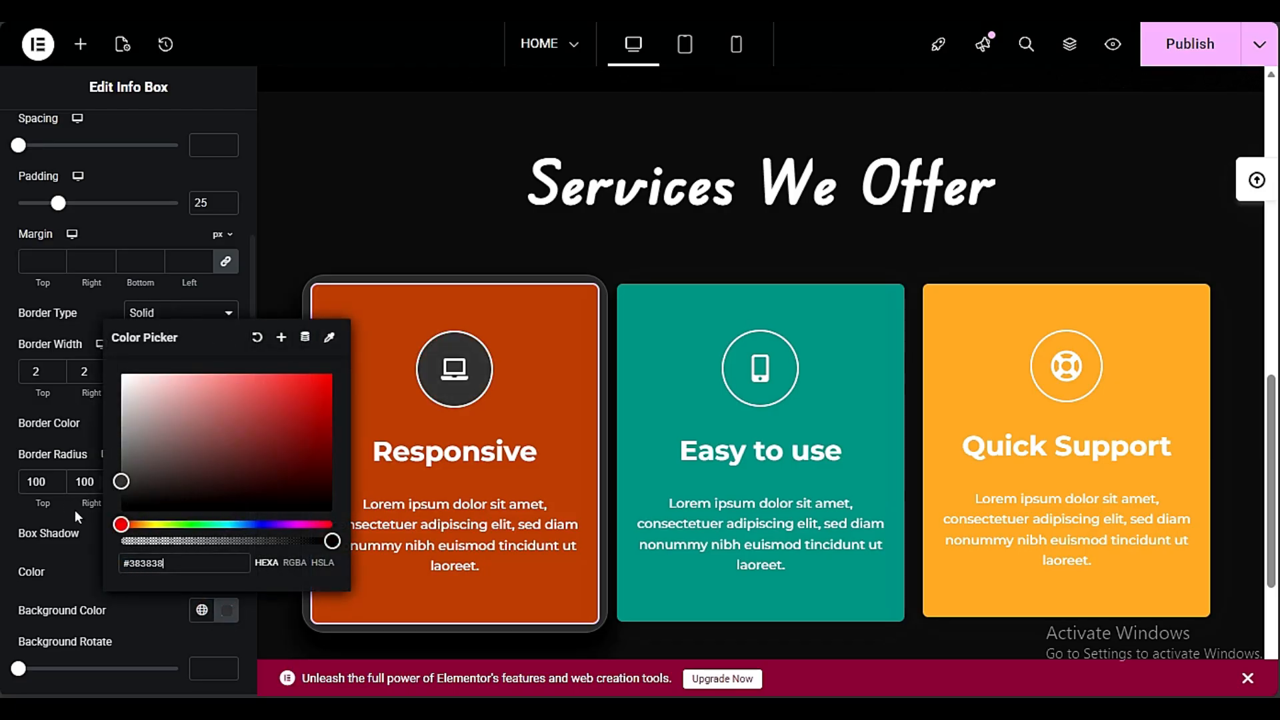
Set the Responsive icon's border color to white and turn on its box shadow
{"action": "scroll", "coordinate": [10, 509], "scroll_direction": "down", "scroll_amount": 3}
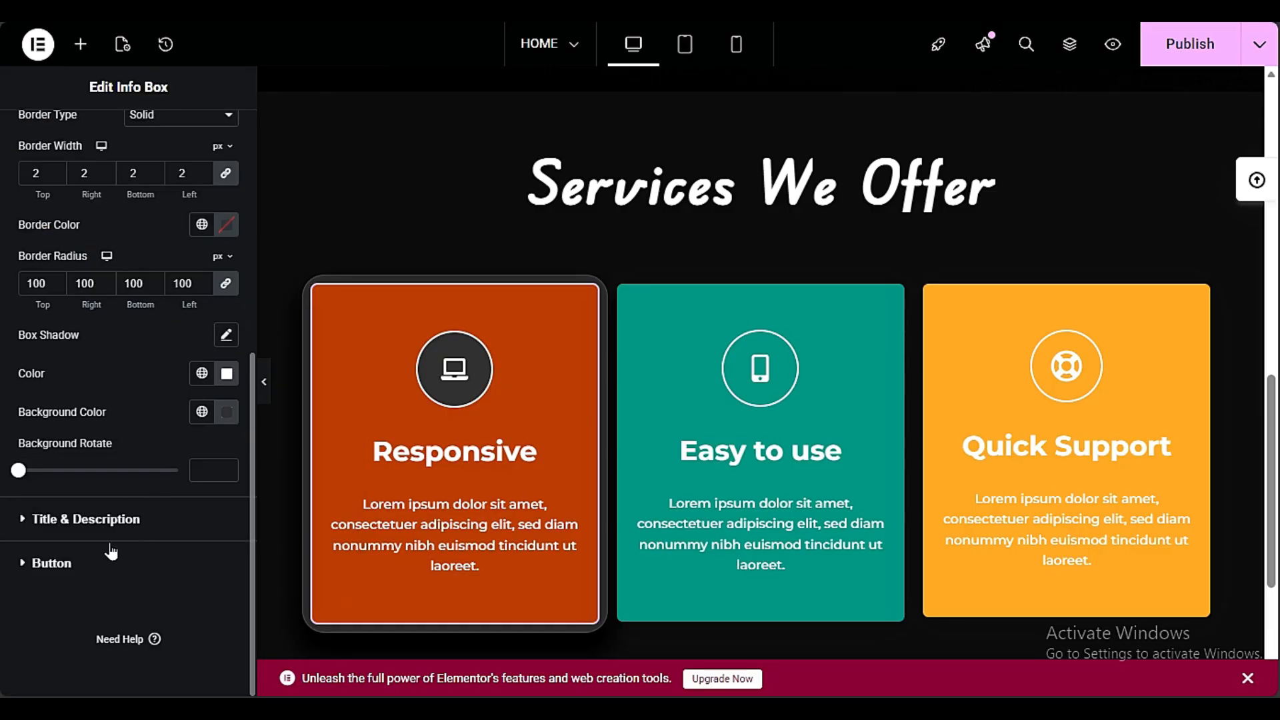
{"action": "scroll", "coordinate": [73, 512], "scroll_direction": "up", "scroll_amount": 6}
{"action": "scroll", "coordinate": [73, 512], "scroll_direction": "down", "scroll_amount": 3}
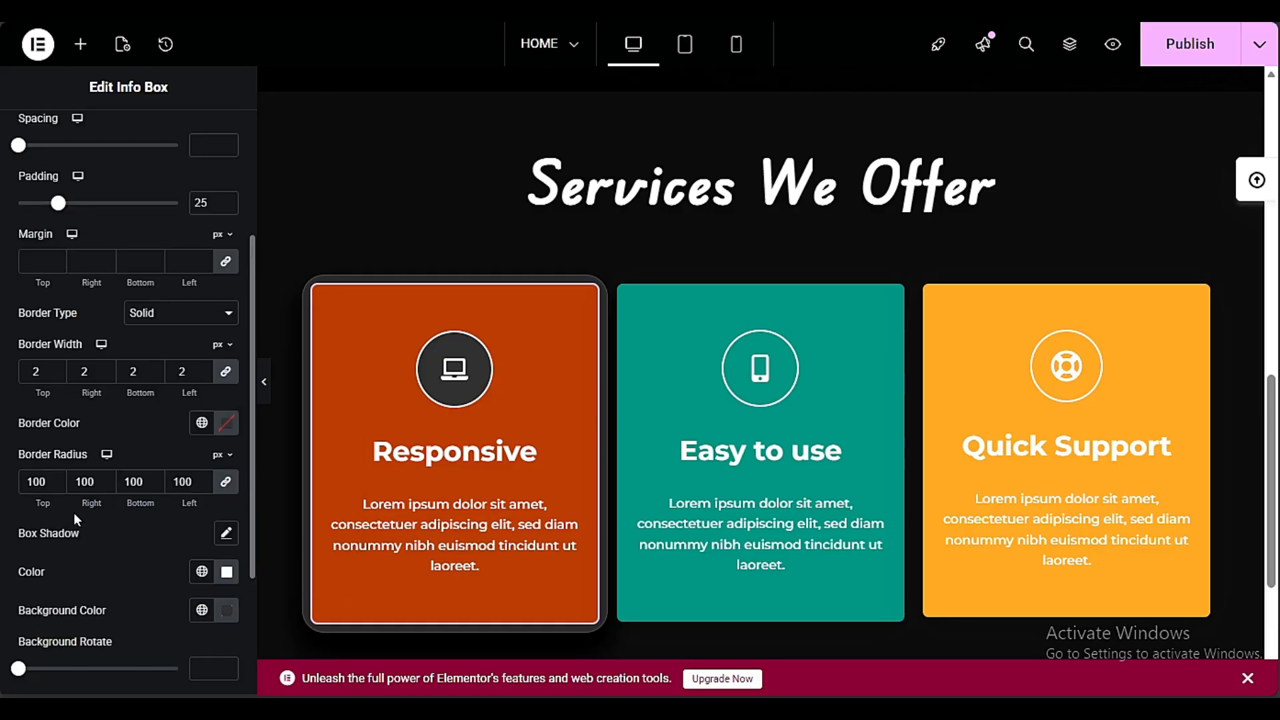
{"action": "left_click", "coordinate": [226, 423]}
{"action": "scroll", "coordinate": [14, 579], "scroll_direction": "down", "scroll_amount": 3}
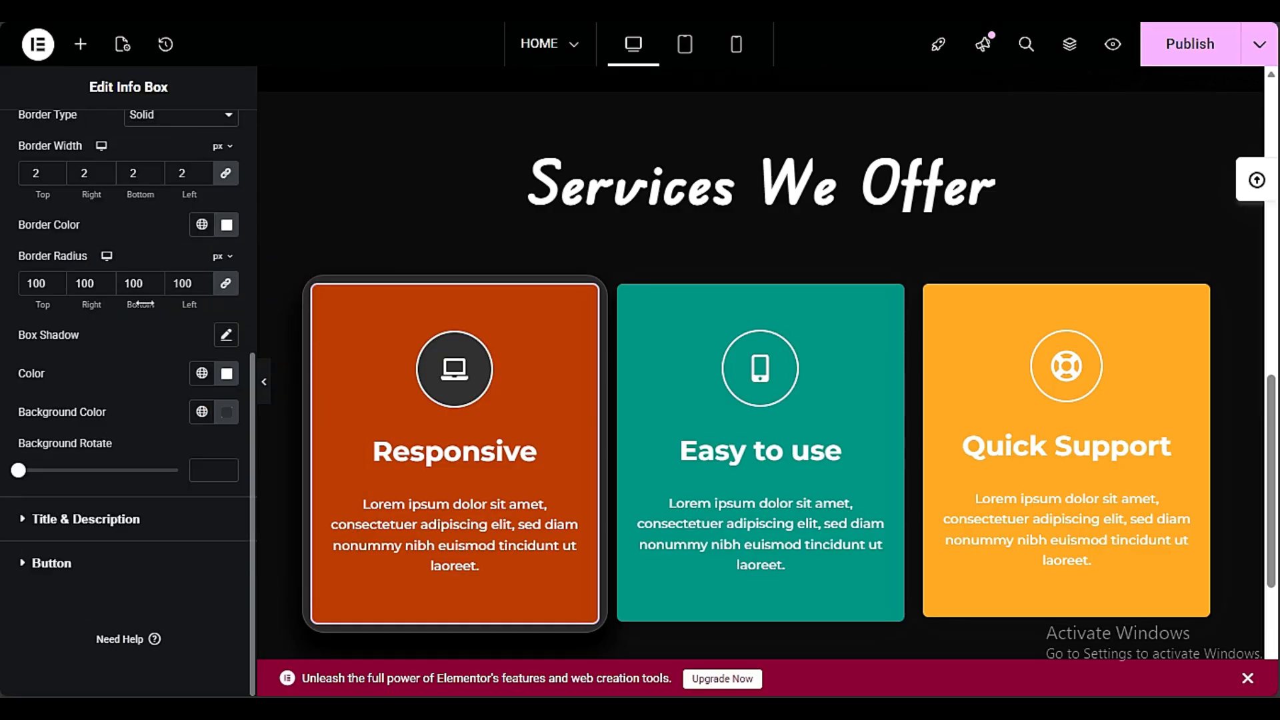
{"action": "left_click", "coordinate": [225, 335]}
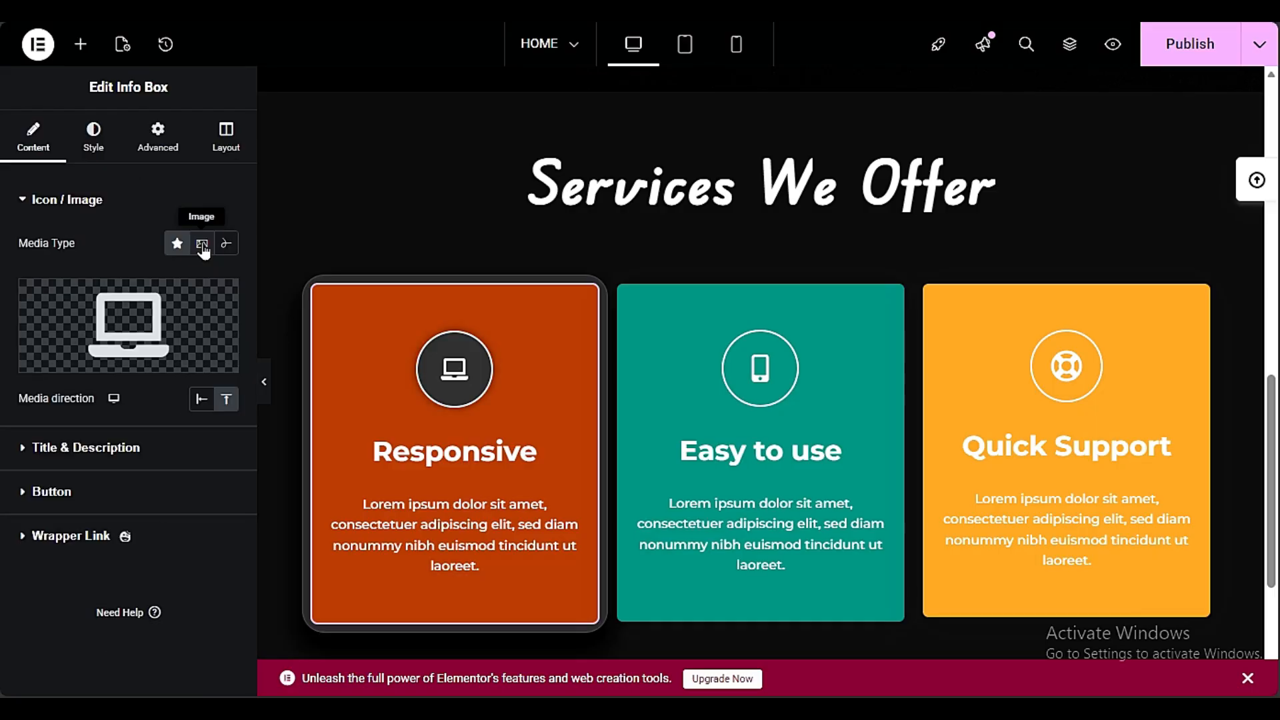
Change the Responsive info box's media type to Image and use the laptop-on-desk photo from the media library
{"action": "left_click", "coordinate": [200, 244]}
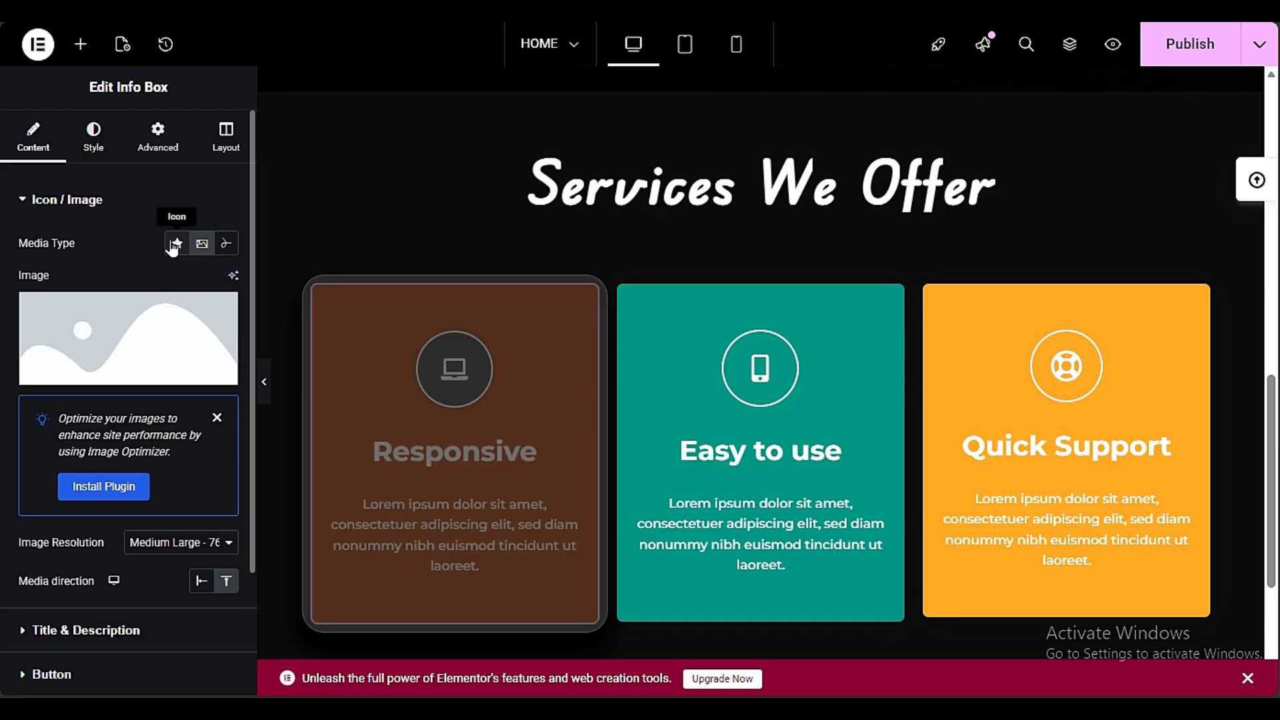
{"action": "left_click", "coordinate": [166, 377]}
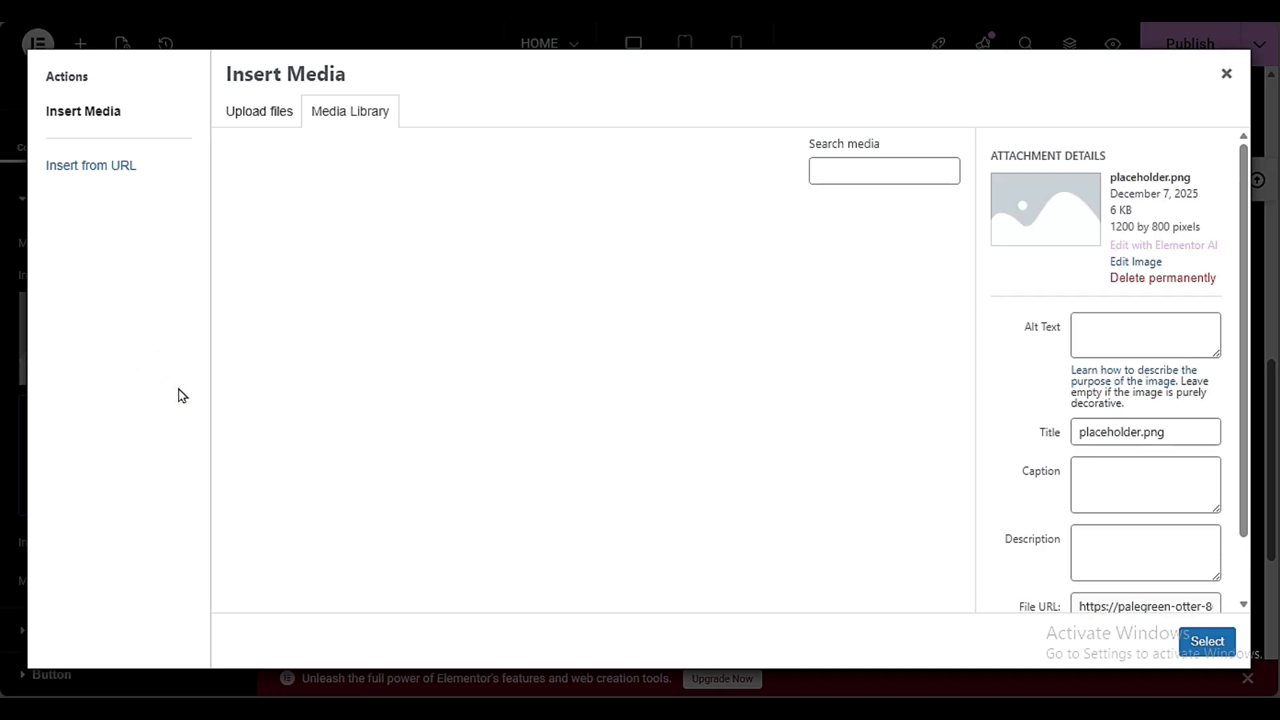
{"action": "left_click", "coordinate": [456, 414]}
{"action": "left_click", "coordinate": [1207, 641]}
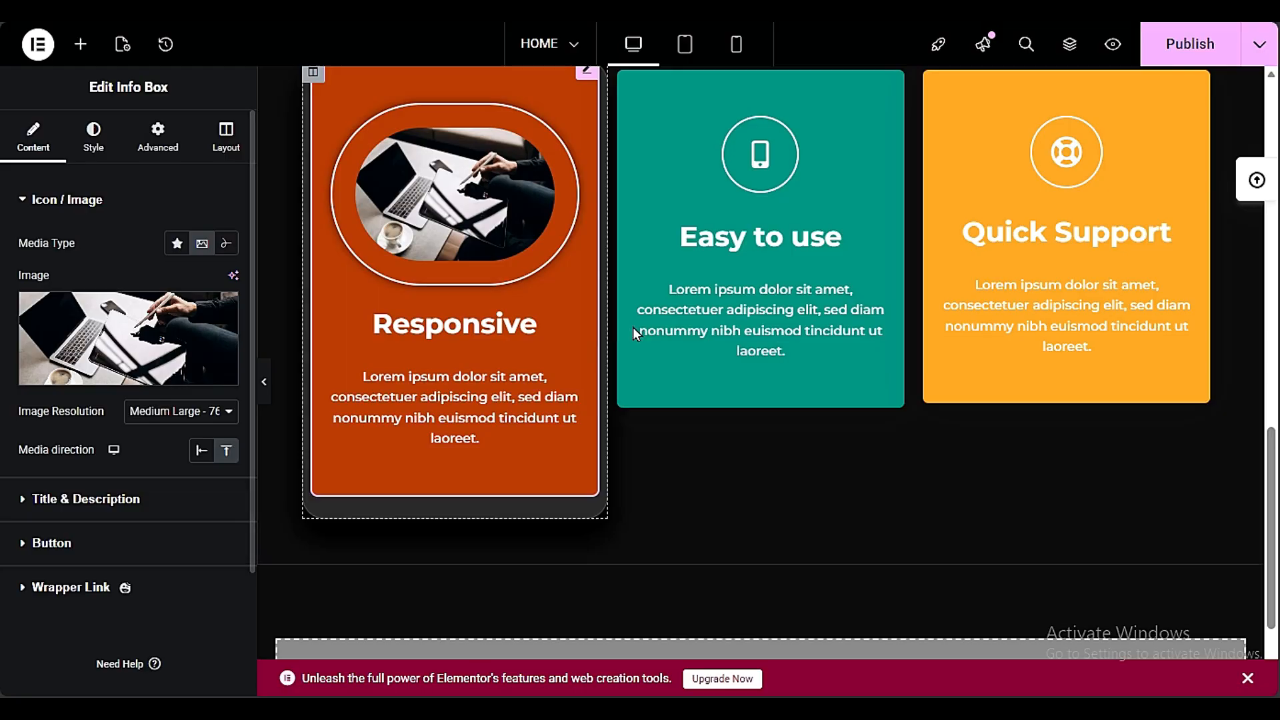
Copy the Responsive info box and paste its style onto the Easy to use and Quick Support info boxes
{"action": "scroll", "coordinate": [526, 353], "scroll_direction": "up", "scroll_amount": 3}
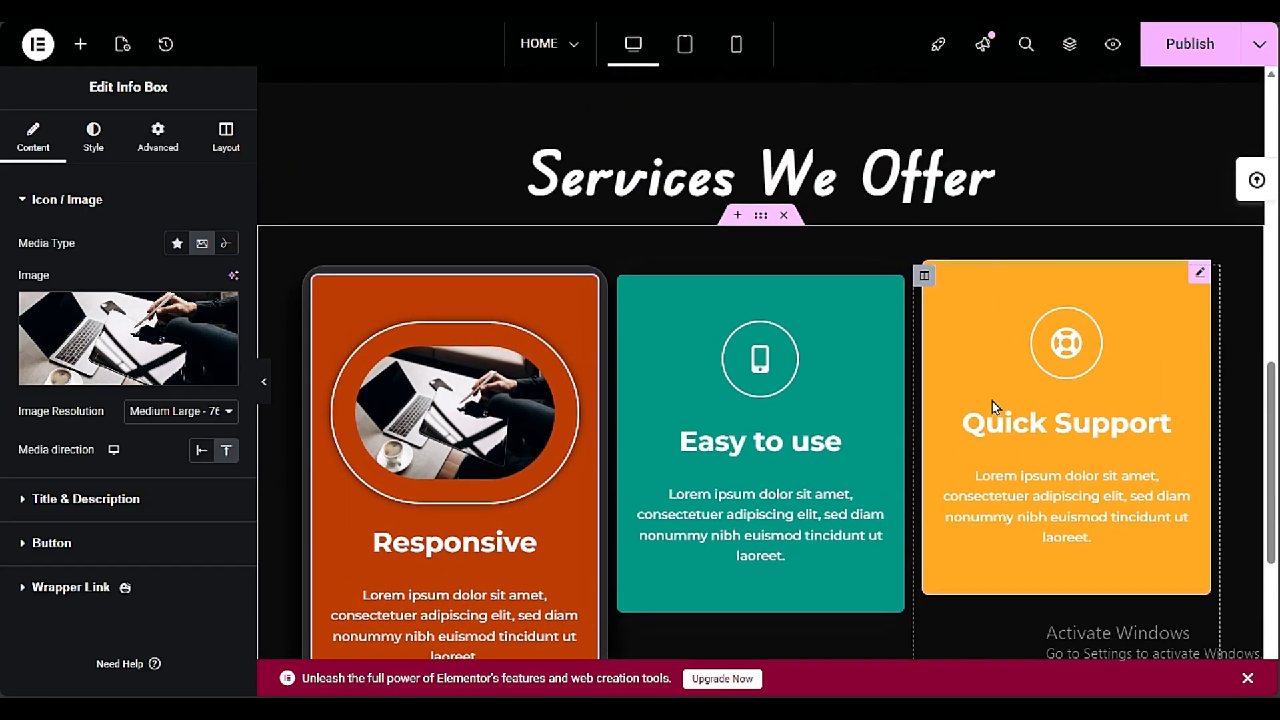
{"action": "scroll", "coordinate": [643, 438], "scroll_direction": "down", "scroll_amount": 2}
{"action": "scroll", "coordinate": [385, 404], "scroll_direction": "down", "scroll_amount": 2}
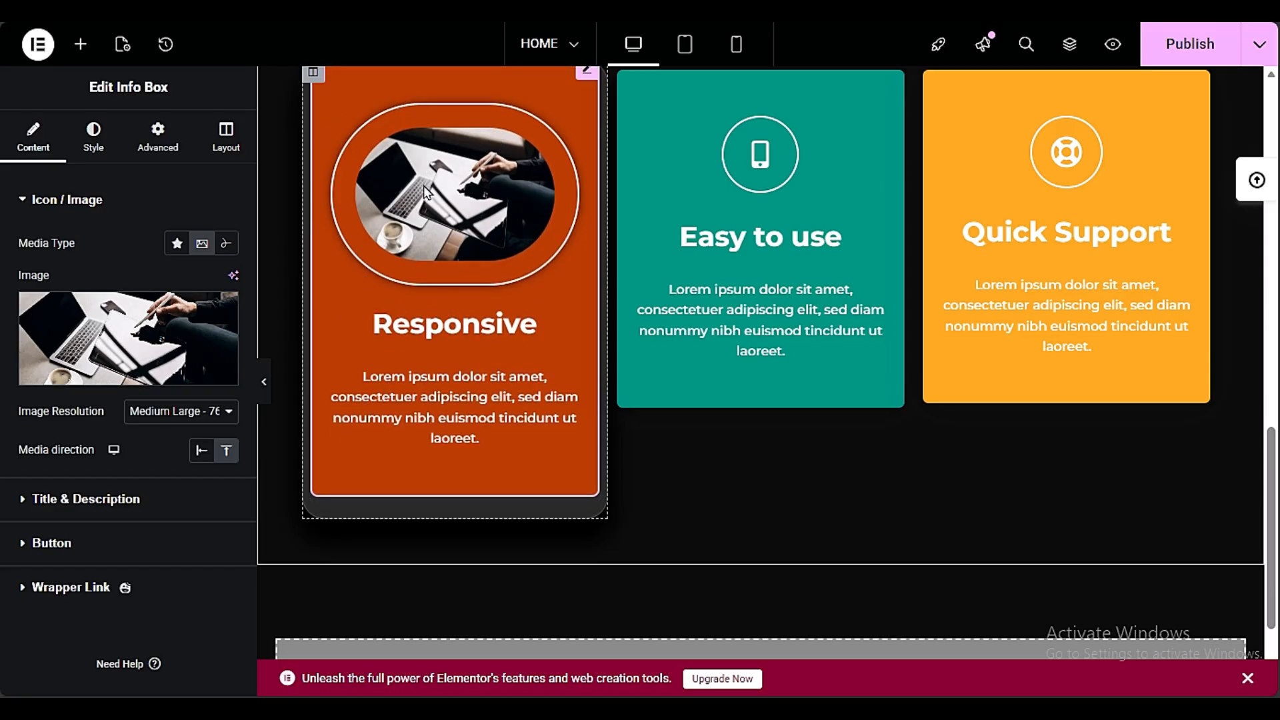
{"action": "right_click", "coordinate": [423, 225]}
{"action": "left_click", "coordinate": [491, 311]}
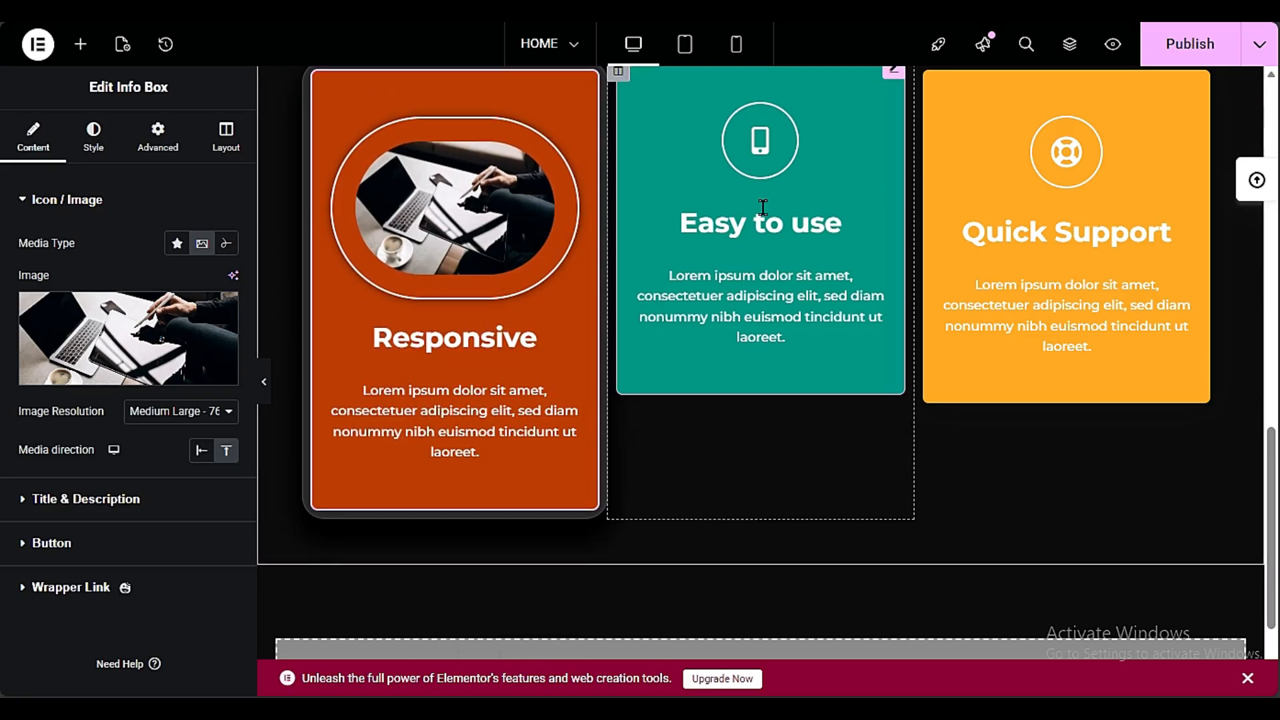
{"action": "right_click", "coordinate": [779, 208]}
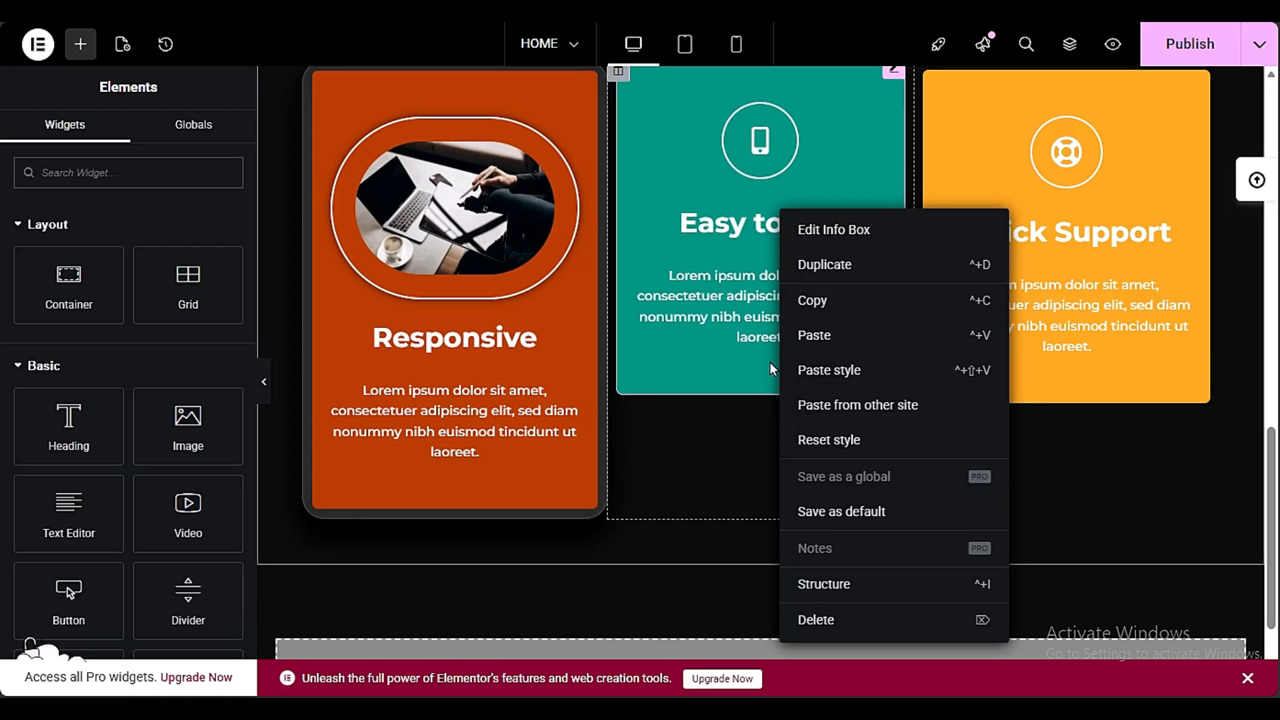
{"action": "left_click", "coordinate": [821, 368]}
{"action": "right_click", "coordinate": [1118, 204]}
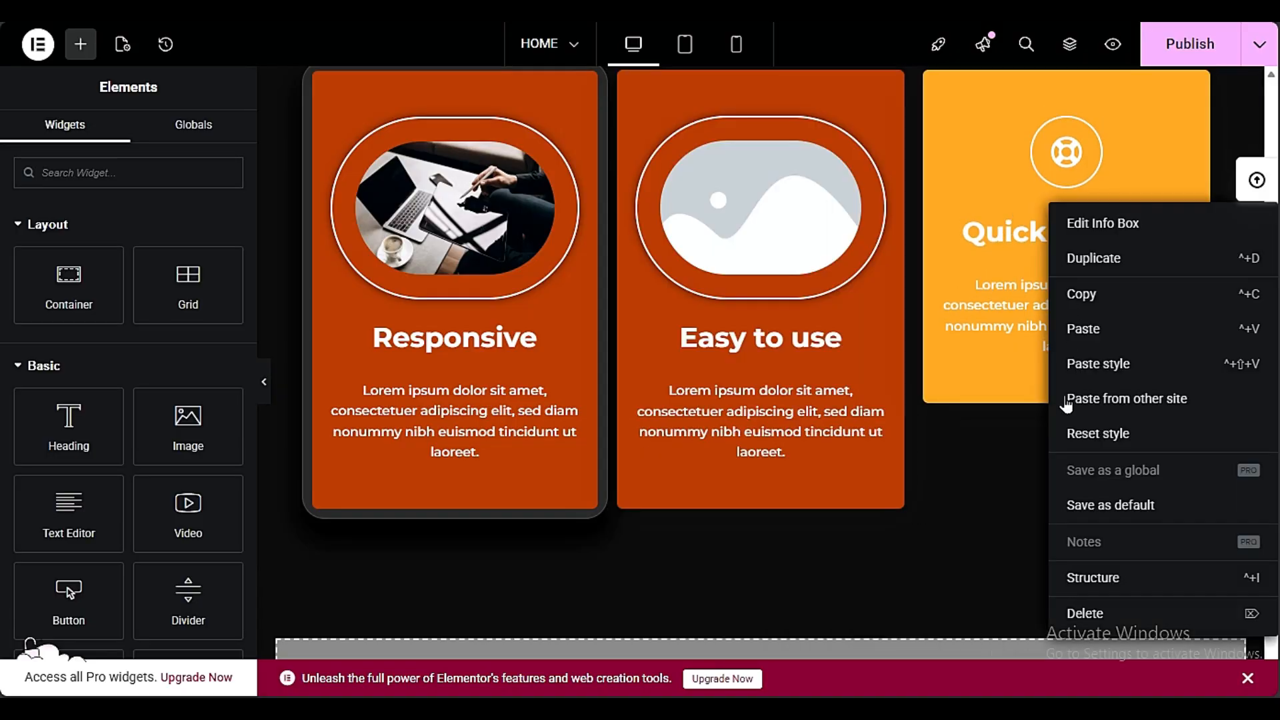
{"action": "left_click", "coordinate": [1117, 368]}
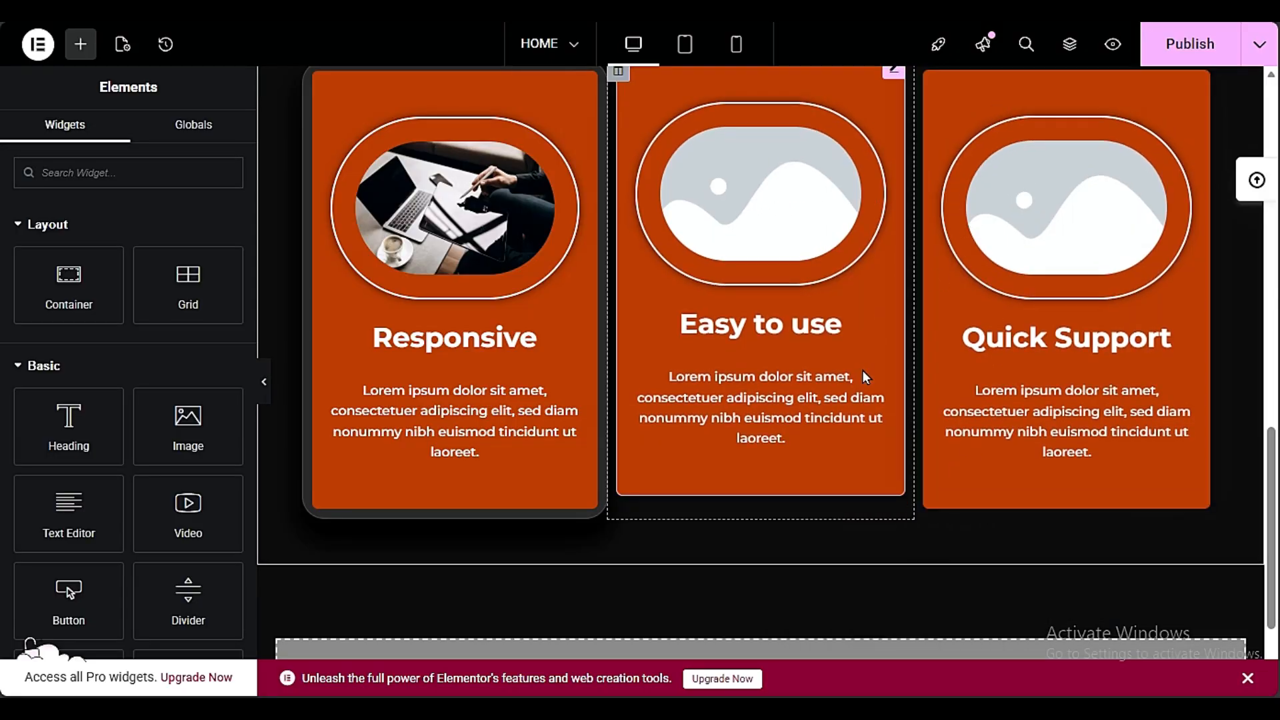
Insert the dark "Our Client's Speaks for us" testimonial block from the HappyAddons template library below the services section
{"action": "scroll", "coordinate": [864, 379], "scroll_direction": "down", "scroll_amount": 2}
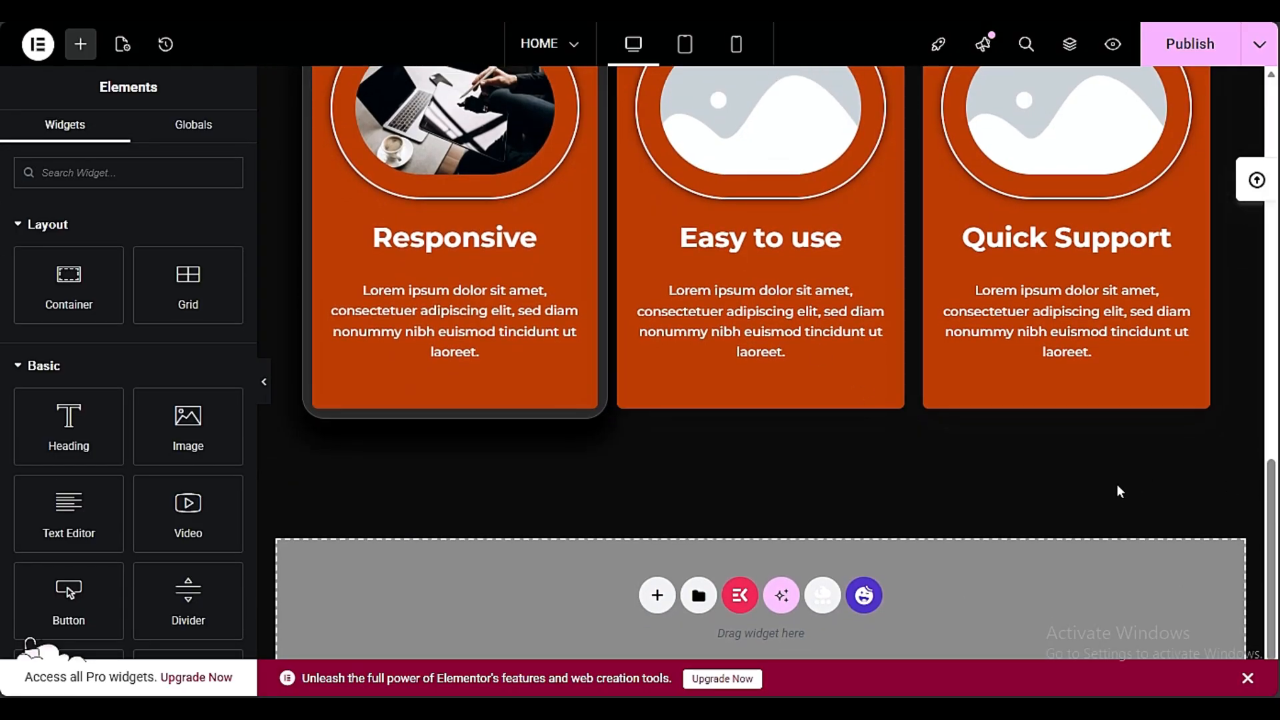
{"action": "left_click", "coordinate": [864, 600]}
{"action": "scroll", "coordinate": [766, 604], "scroll_direction": "down", "scroll_amount": 10}
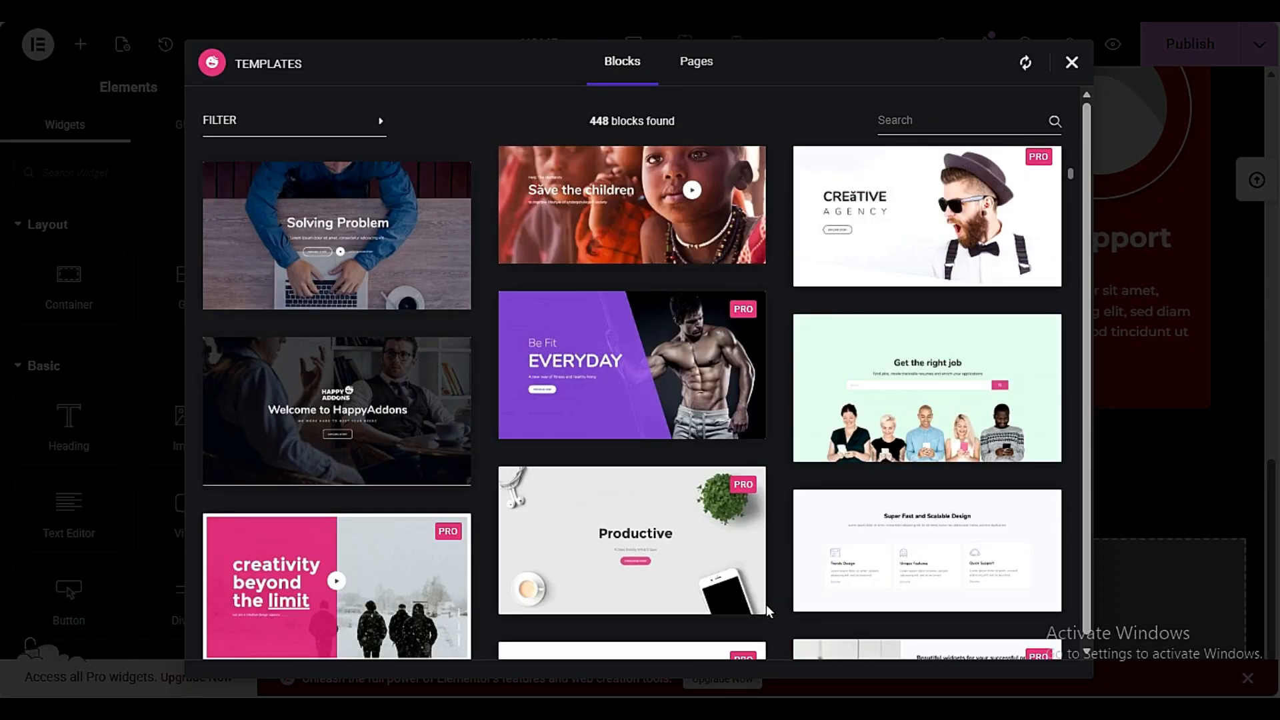
{"action": "scroll", "coordinate": [784, 596], "scroll_direction": "down", "scroll_amount": 15}
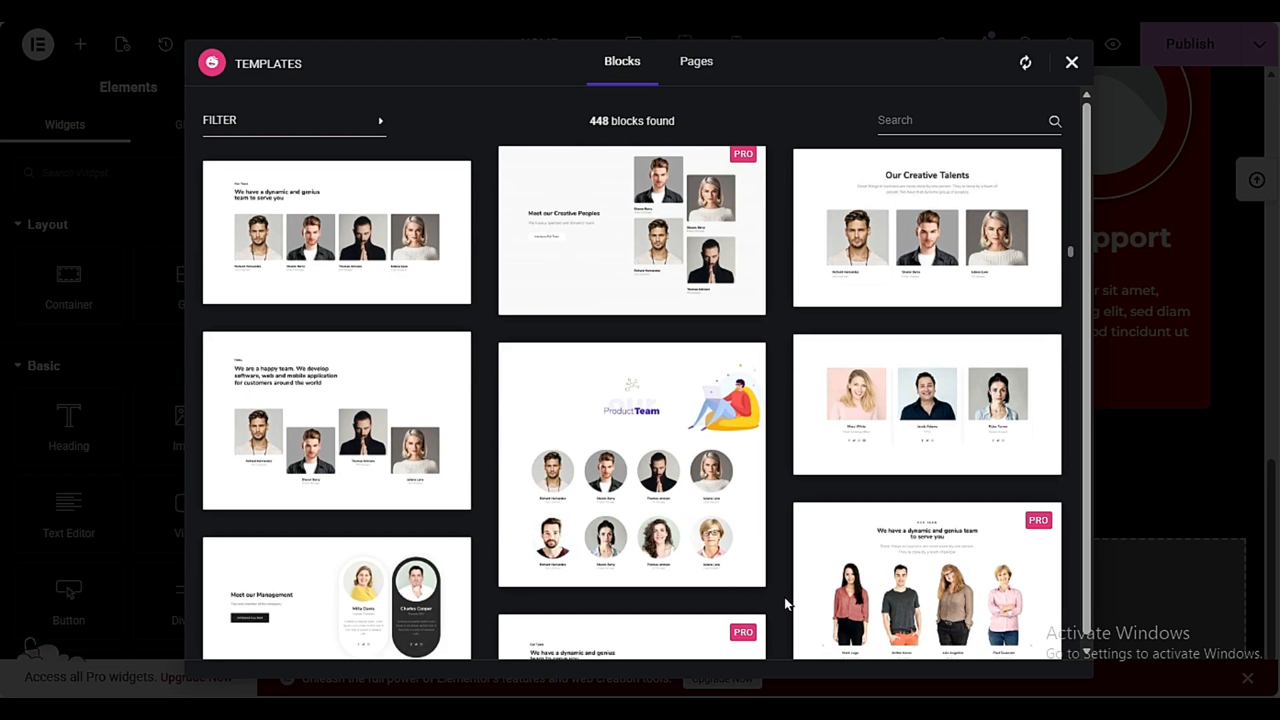
{"action": "scroll", "coordinate": [786, 603], "scroll_direction": "down", "scroll_amount": 15}
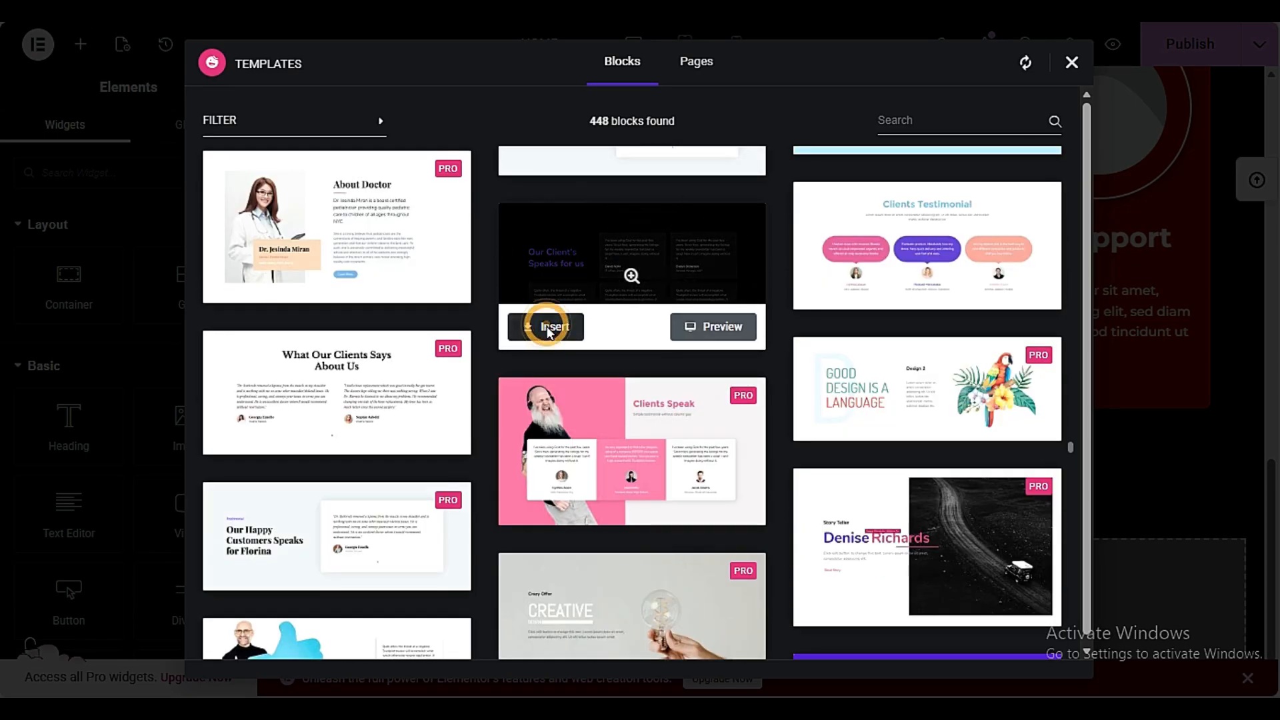
{"action": "left_click", "coordinate": [548, 326]}
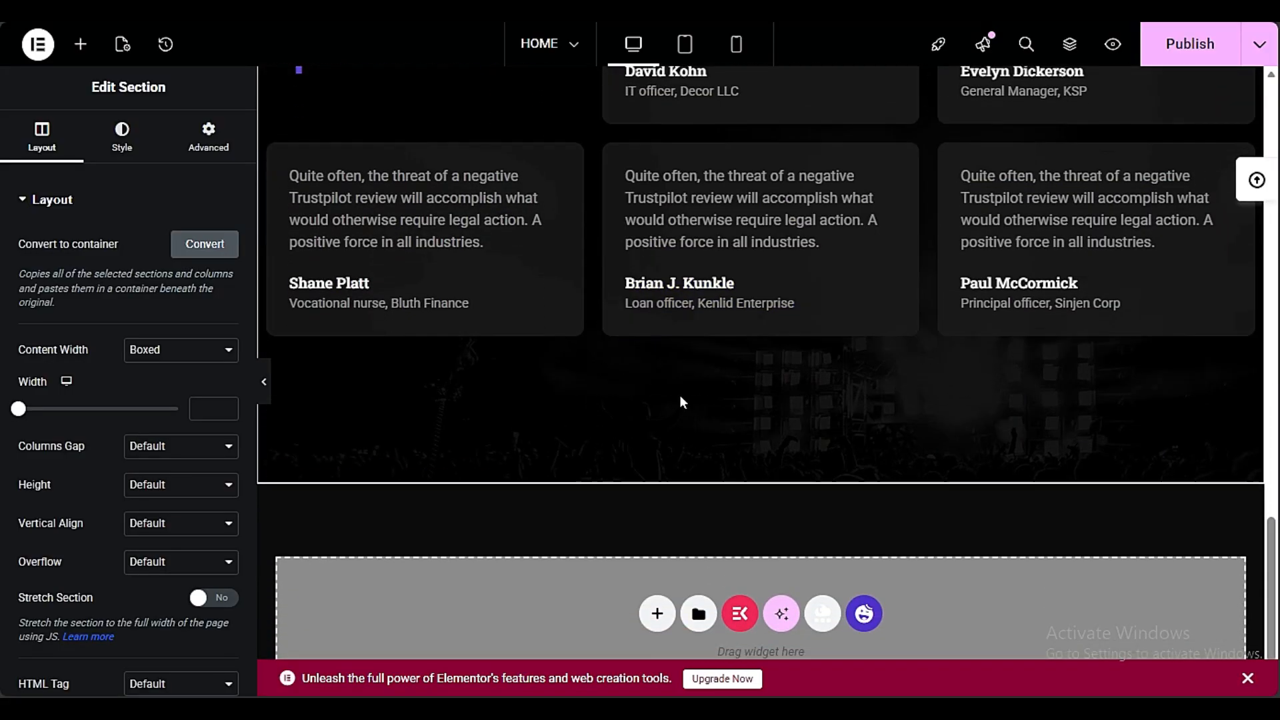
Review the restyled service cards together with the inserted client testimonial section
{"action": "scroll", "coordinate": [686, 414], "scroll_direction": "up", "scroll_amount": 9}
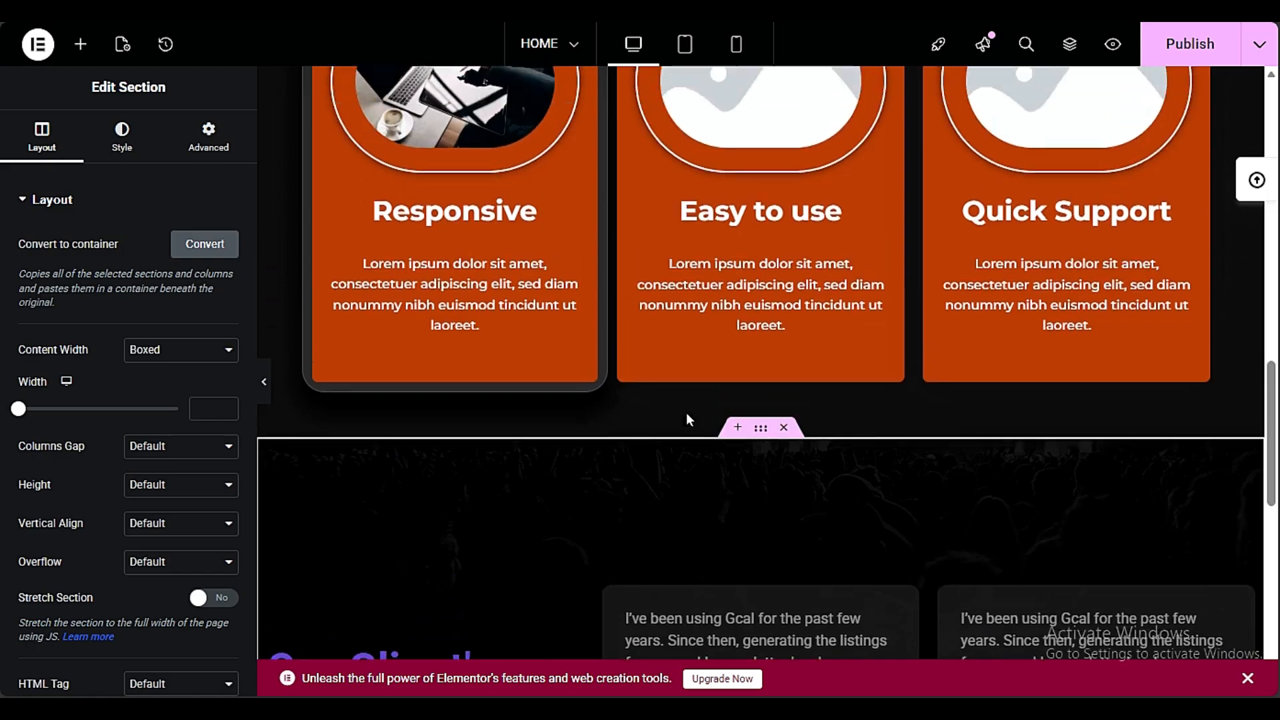
{"action": "scroll", "coordinate": [686, 416], "scroll_direction": "up", "scroll_amount": 2}
{"action": "scroll", "coordinate": [686, 418], "scroll_direction": "down", "scroll_amount": 2}
{"action": "scroll", "coordinate": [687, 418], "scroll_direction": "up", "scroll_amount": 5}
{"action": "scroll", "coordinate": [687, 418], "scroll_direction": "down", "scroll_amount": 5}
{"action": "scroll", "coordinate": [687, 418], "scroll_direction": "up", "scroll_amount": 2}
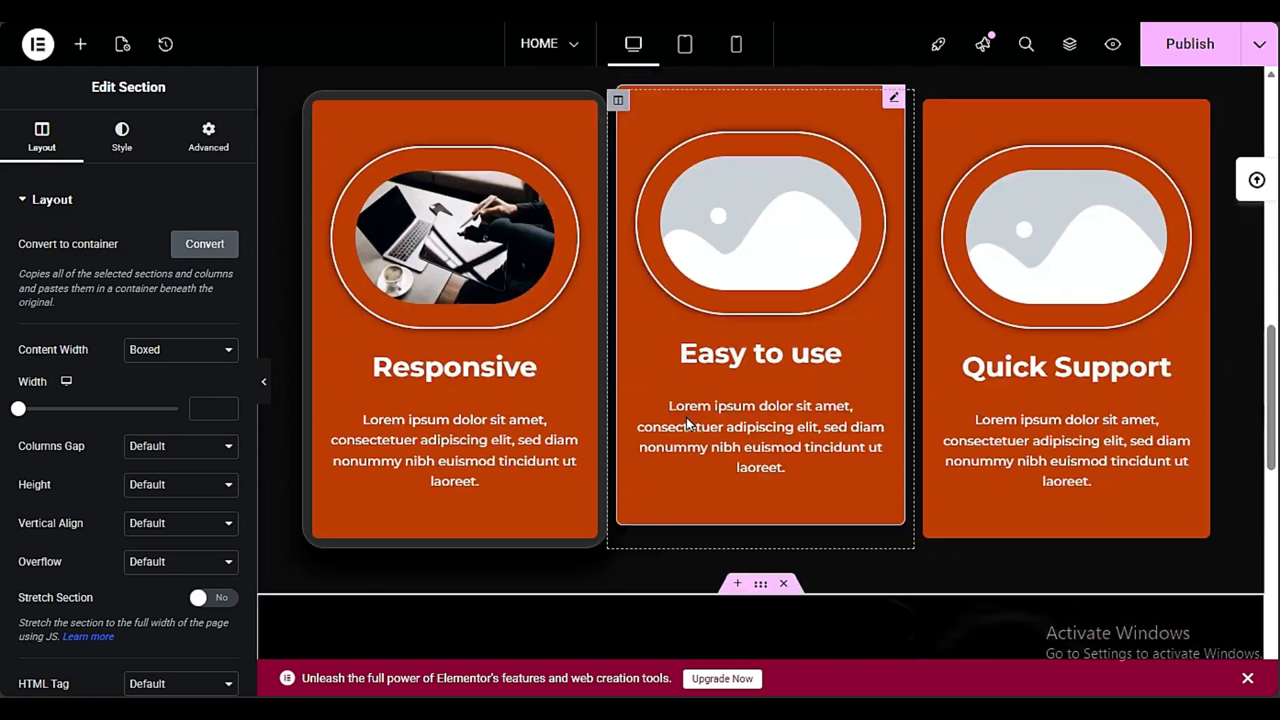
{"action": "scroll", "coordinate": [686, 417], "scroll_direction": "down", "scroll_amount": 5}
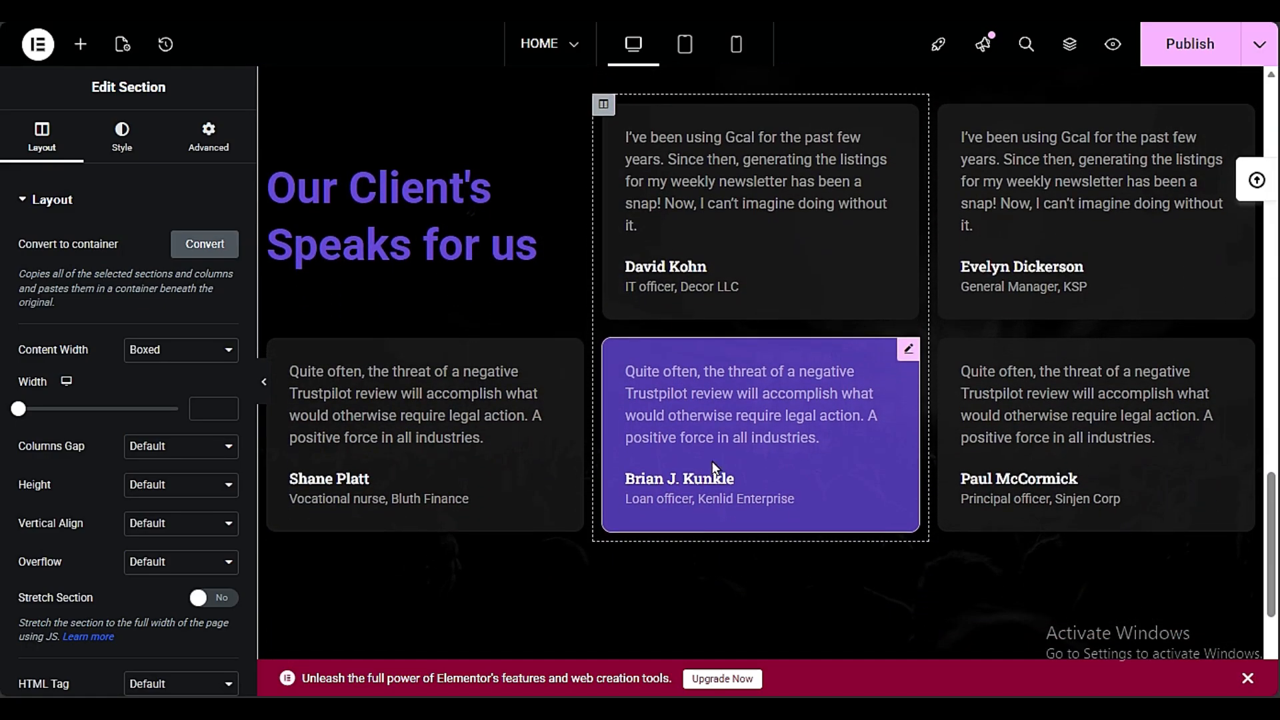
Try Liquid Glass Effects on the upper testimonial card in the middle column, then turn them off
{"action": "scroll", "coordinate": [712, 467], "scroll_direction": "up", "scroll_amount": 3}
{"action": "scroll", "coordinate": [722, 193], "scroll_direction": "down", "scroll_amount": 3}
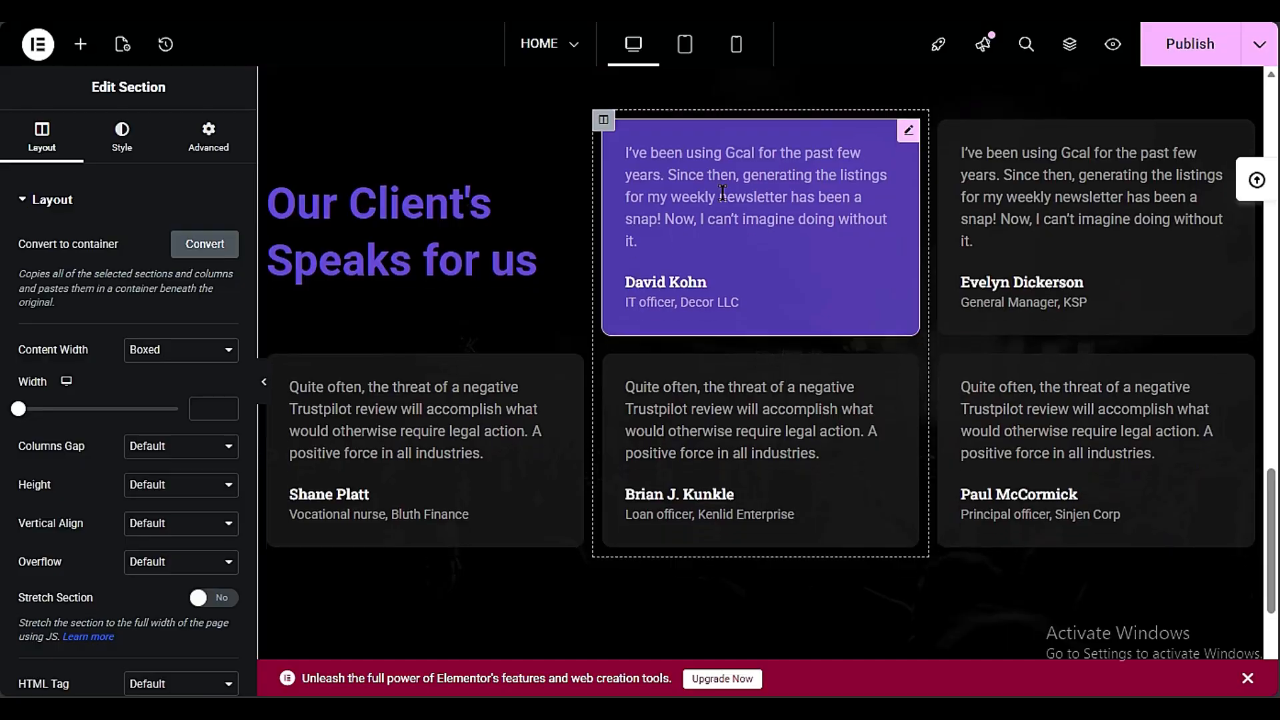
{"action": "scroll", "coordinate": [899, 348], "scroll_direction": "up", "scroll_amount": 3}
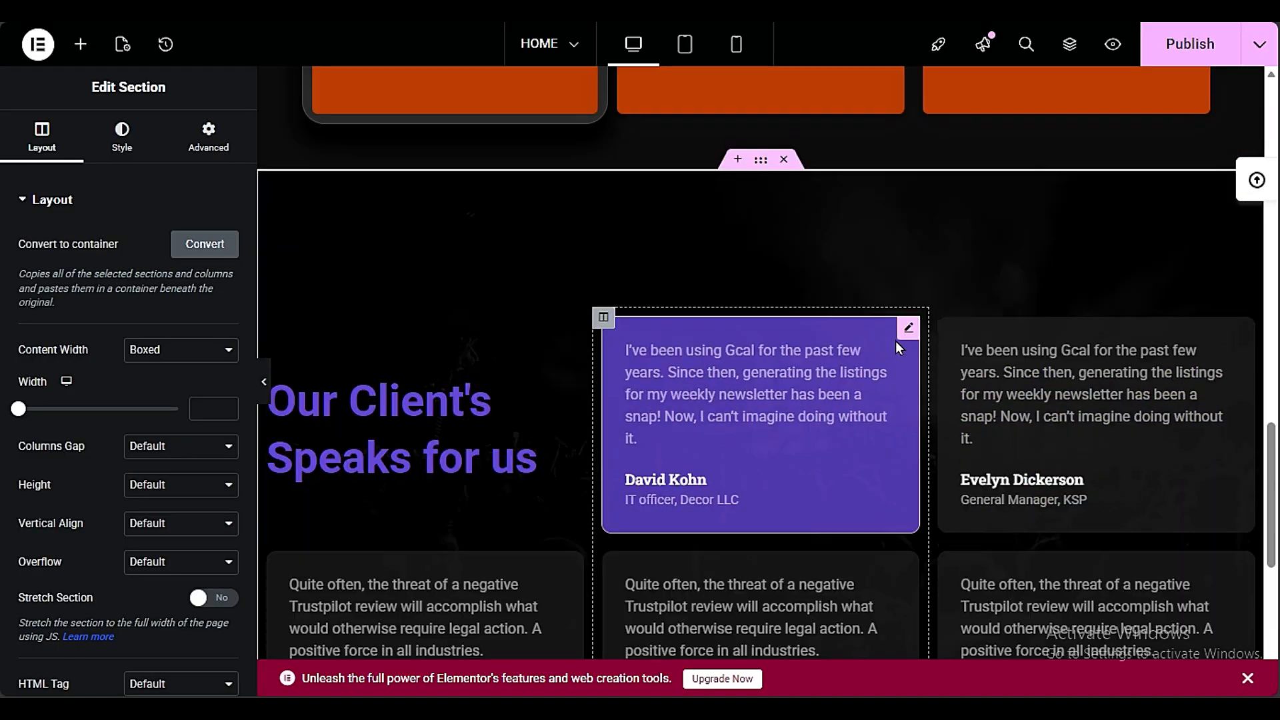
{"action": "left_click", "coordinate": [908, 327]}
{"action": "left_click", "coordinate": [157, 137]}
{"action": "scroll", "coordinate": [98, 600], "scroll_direction": "down", "scroll_amount": 10}
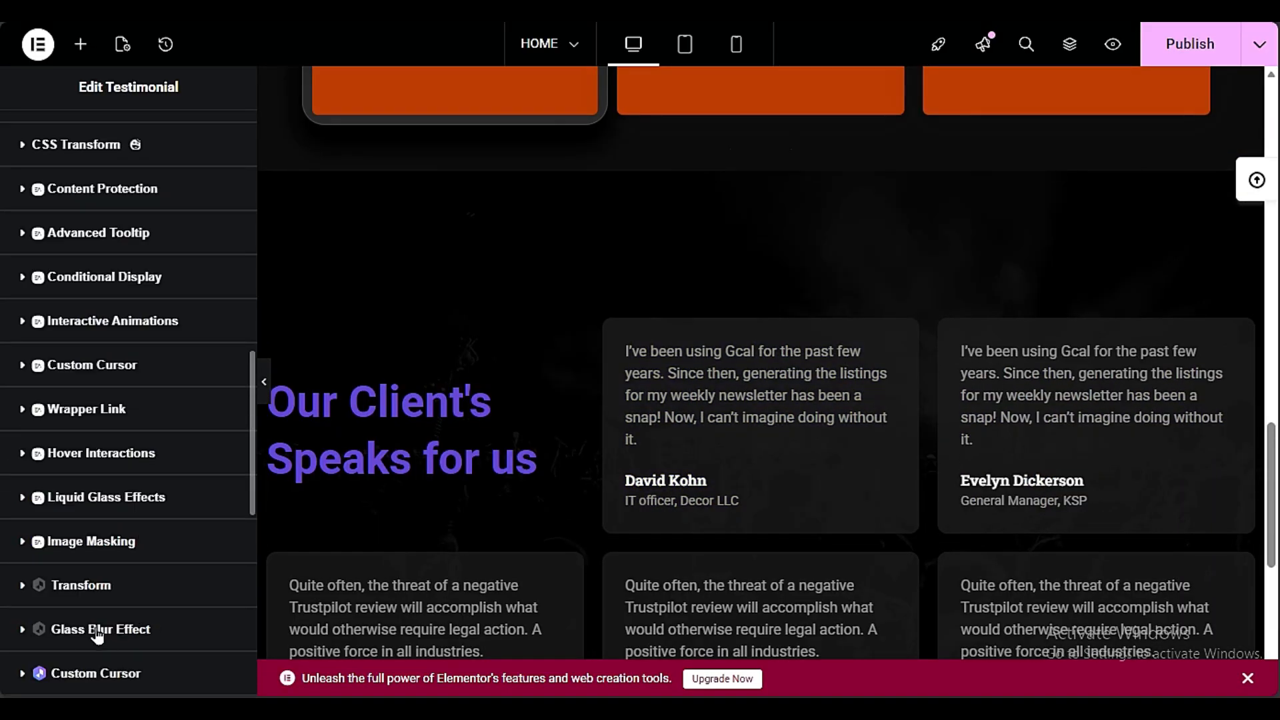
{"action": "left_click", "coordinate": [96, 498]}
{"action": "left_click", "coordinate": [218, 257]}
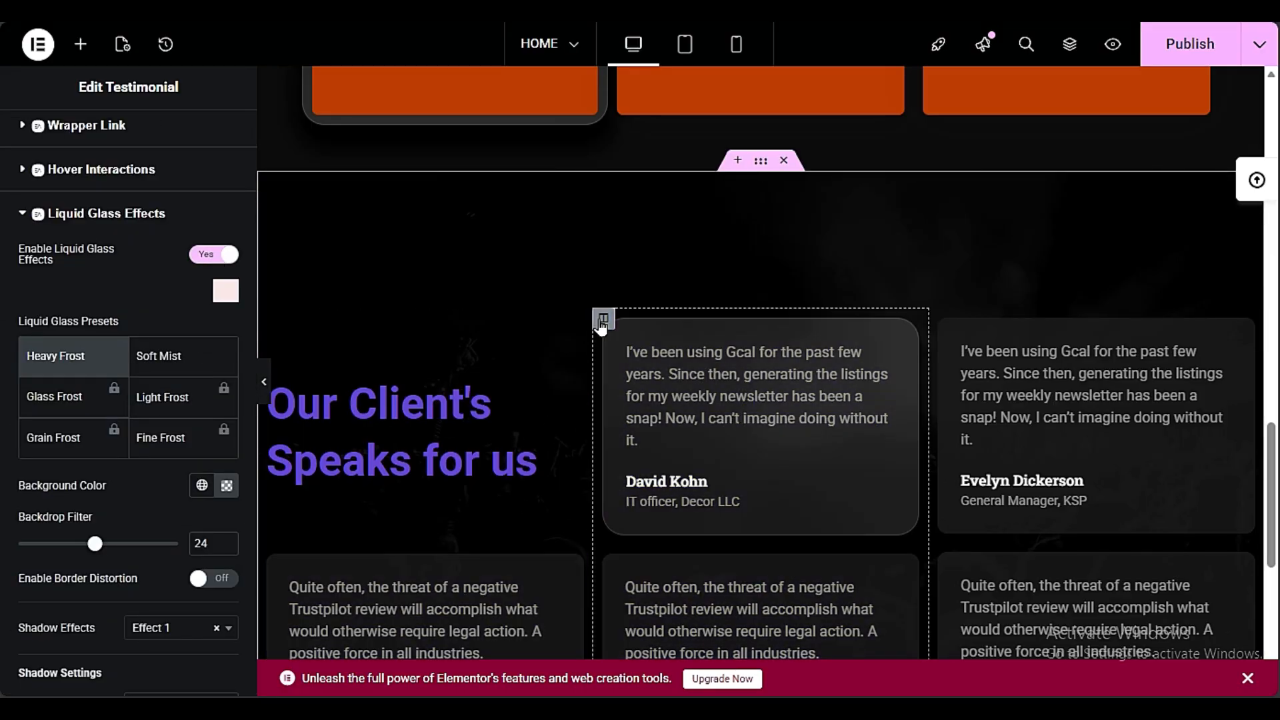
{"action": "left_click", "coordinate": [212, 254]}
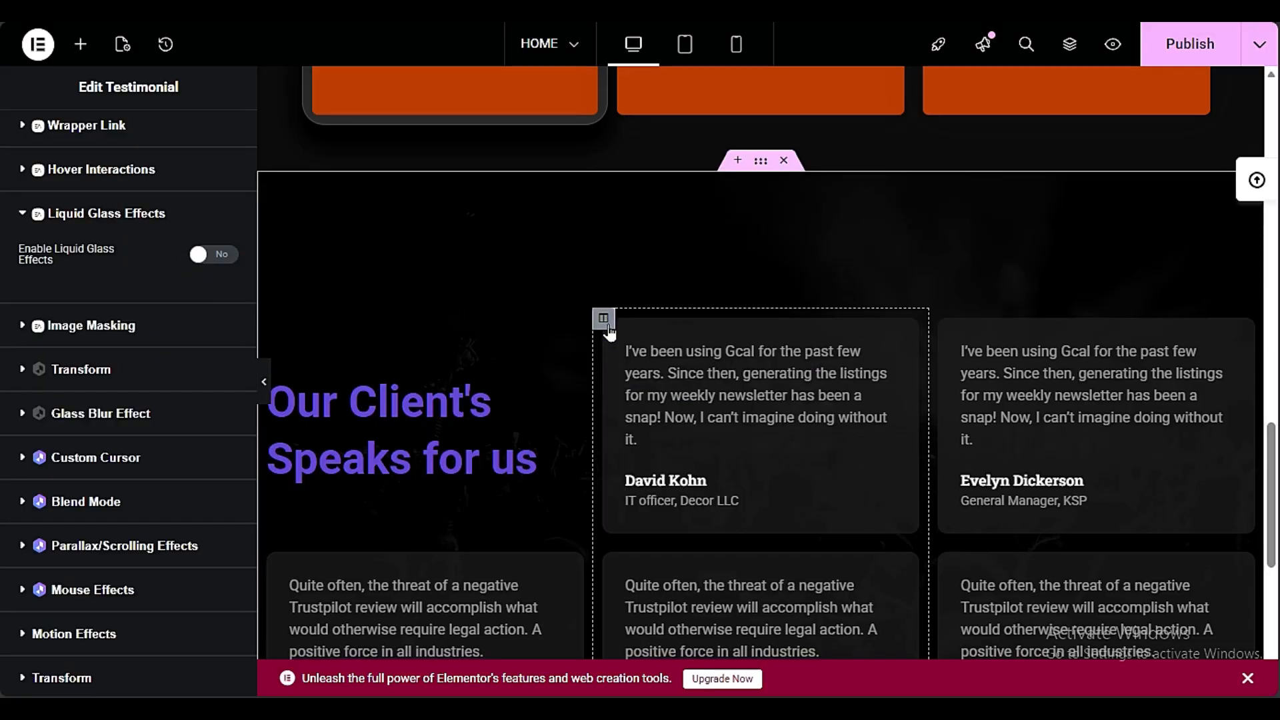
Enable Liquid Glass Effects on the whole middle testimonial column, leaving its Glass Blur Effect at 0
{"action": "left_click", "coordinate": [603, 318]}
{"action": "left_click", "coordinate": [205, 130]}
{"action": "scroll", "coordinate": [3, 433], "scroll_direction": "down", "scroll_amount": 6}
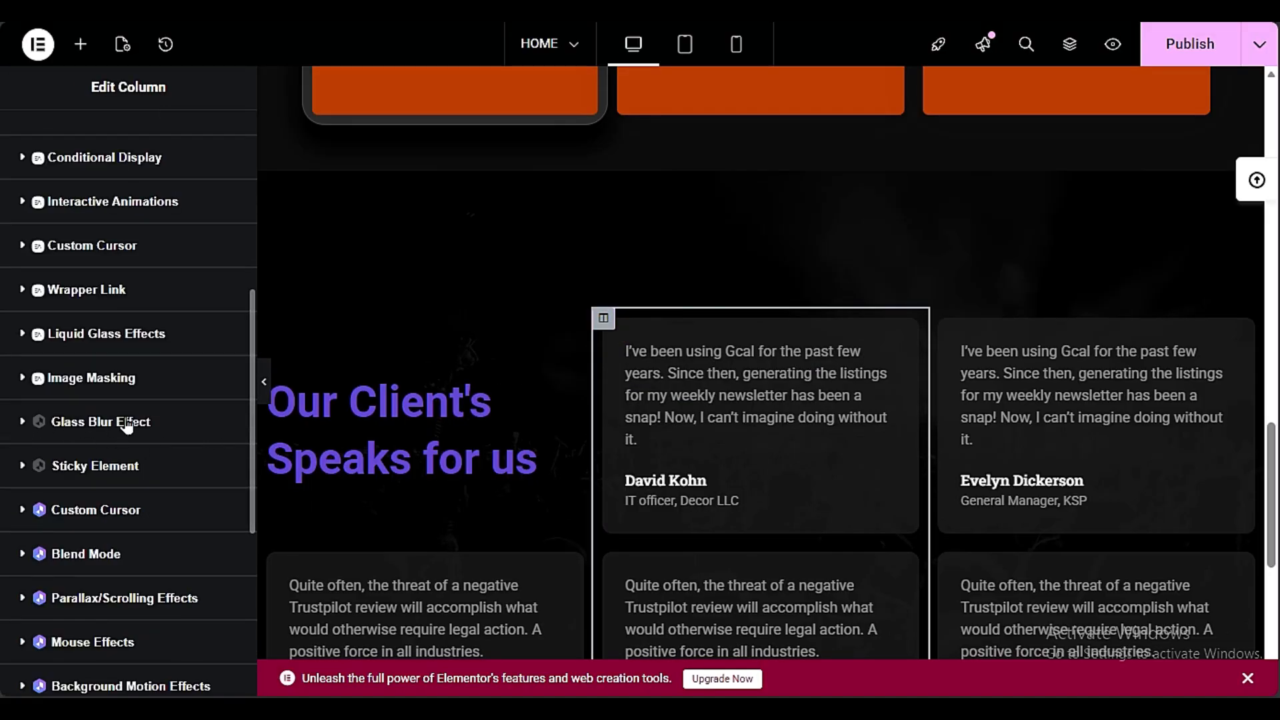
{"action": "left_click", "coordinate": [86, 426]}
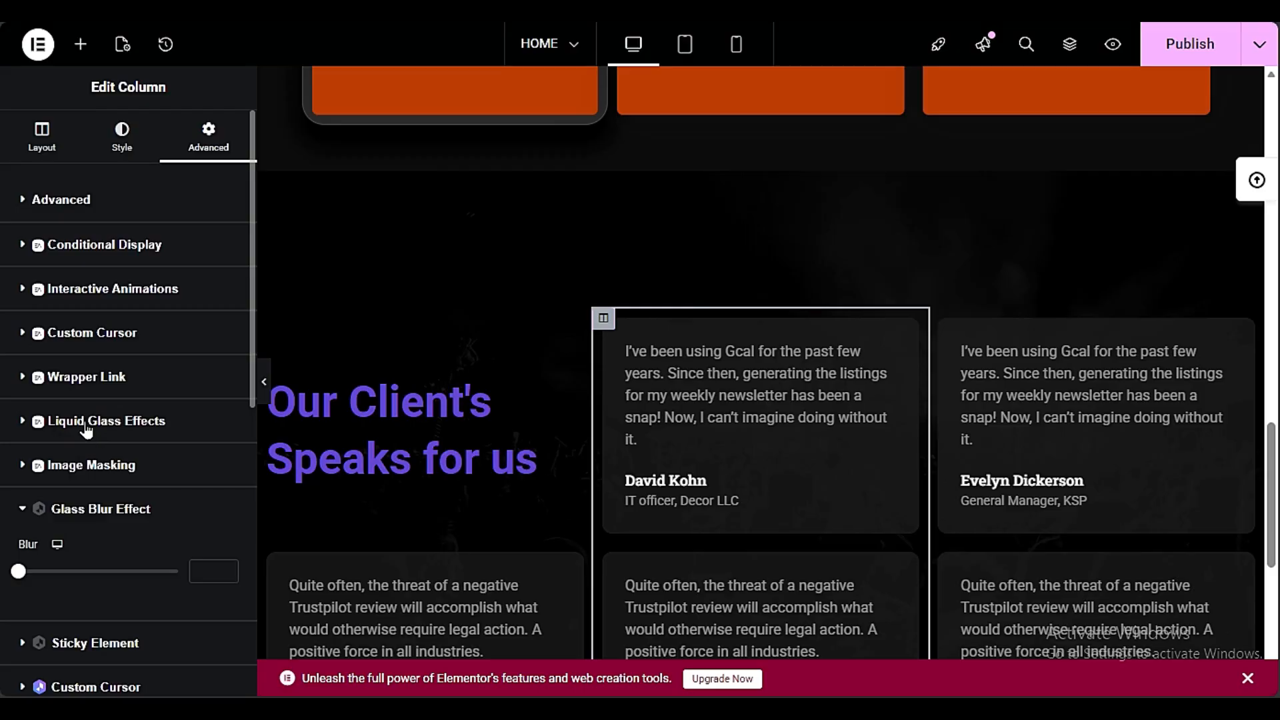
{"action": "scroll", "coordinate": [85, 424], "scroll_direction": "down", "scroll_amount": 3}
{"action": "left_click_drag", "start_coordinate": [18, 357], "coordinate": [57, 357]}
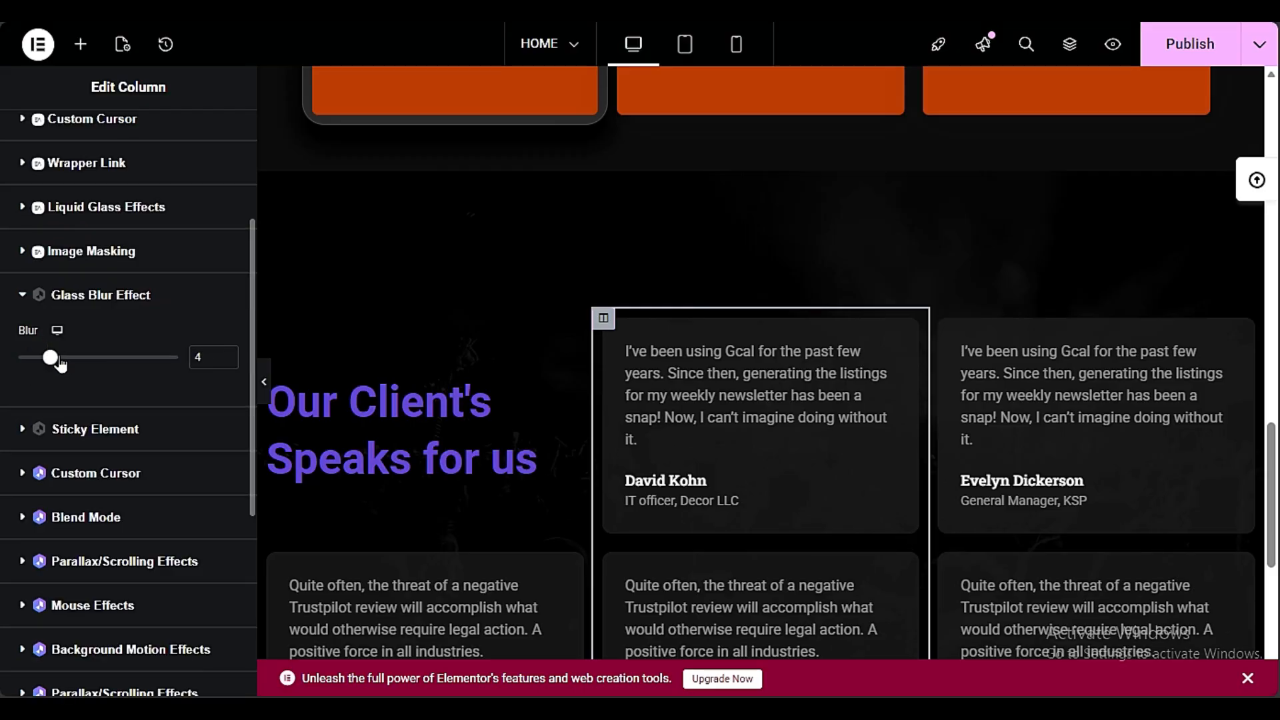
{"action": "left_click", "coordinate": [143, 224]}
{"action": "left_click", "coordinate": [218, 470]}
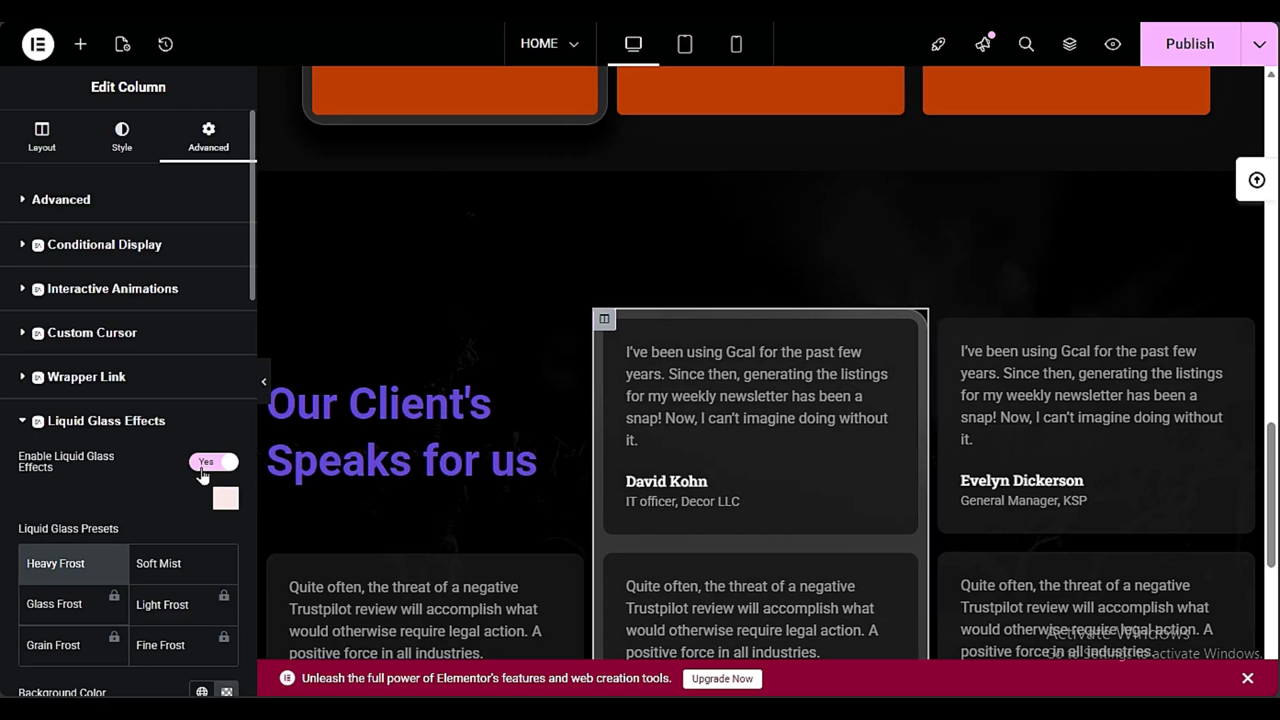
Refine the column's Heavy Frost glass with a backdrop filter of 27 and a lighter, more opaque background colour
{"action": "scroll", "coordinate": [127, 466], "scroll_direction": "down", "scroll_amount": 3}
{"action": "scroll", "coordinate": [714, 482], "scroll_direction": "down", "scroll_amount": 2}
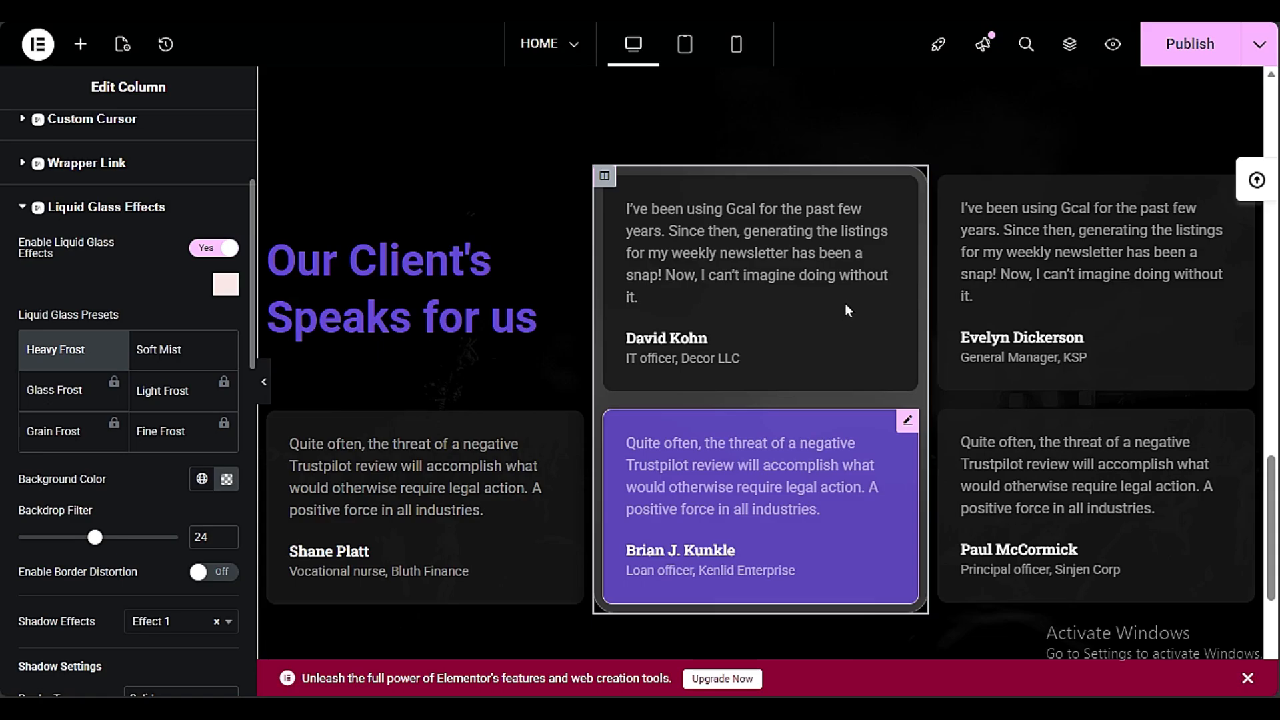
{"action": "scroll", "coordinate": [846, 307], "scroll_direction": "down", "scroll_amount": 1}
{"action": "left_click", "coordinate": [171, 356]}
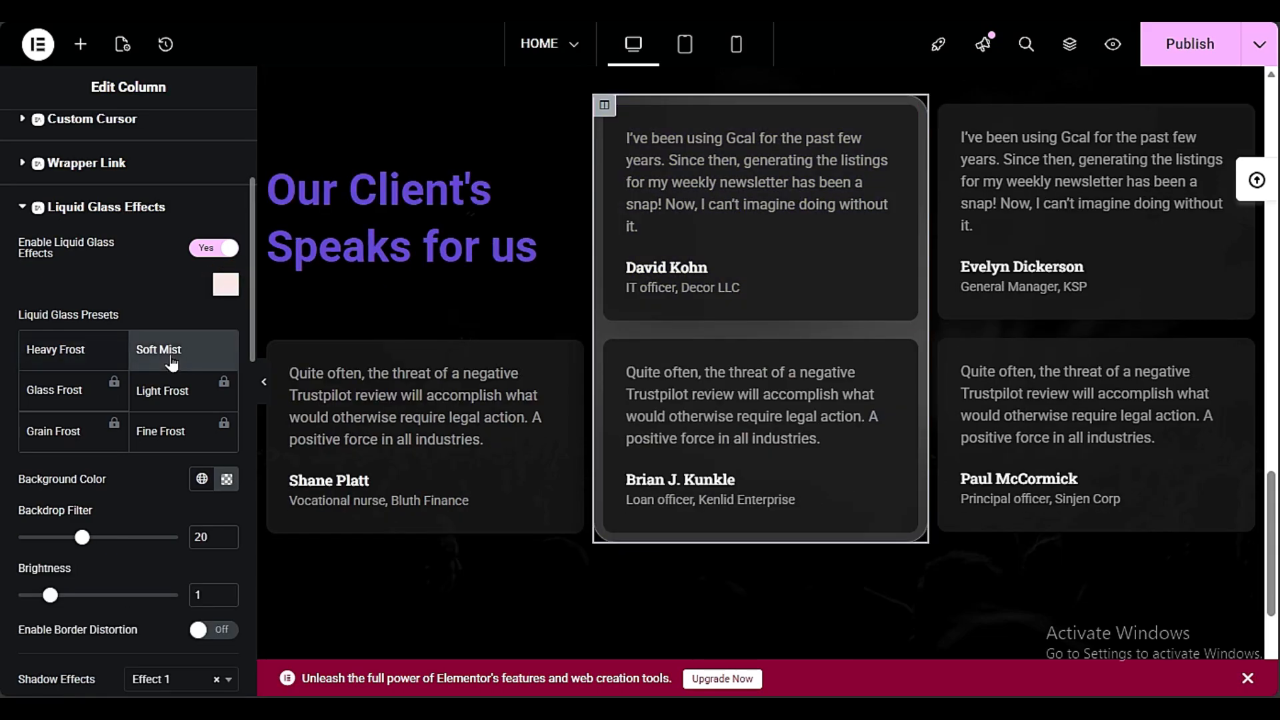
{"action": "left_click", "coordinate": [107, 356]}
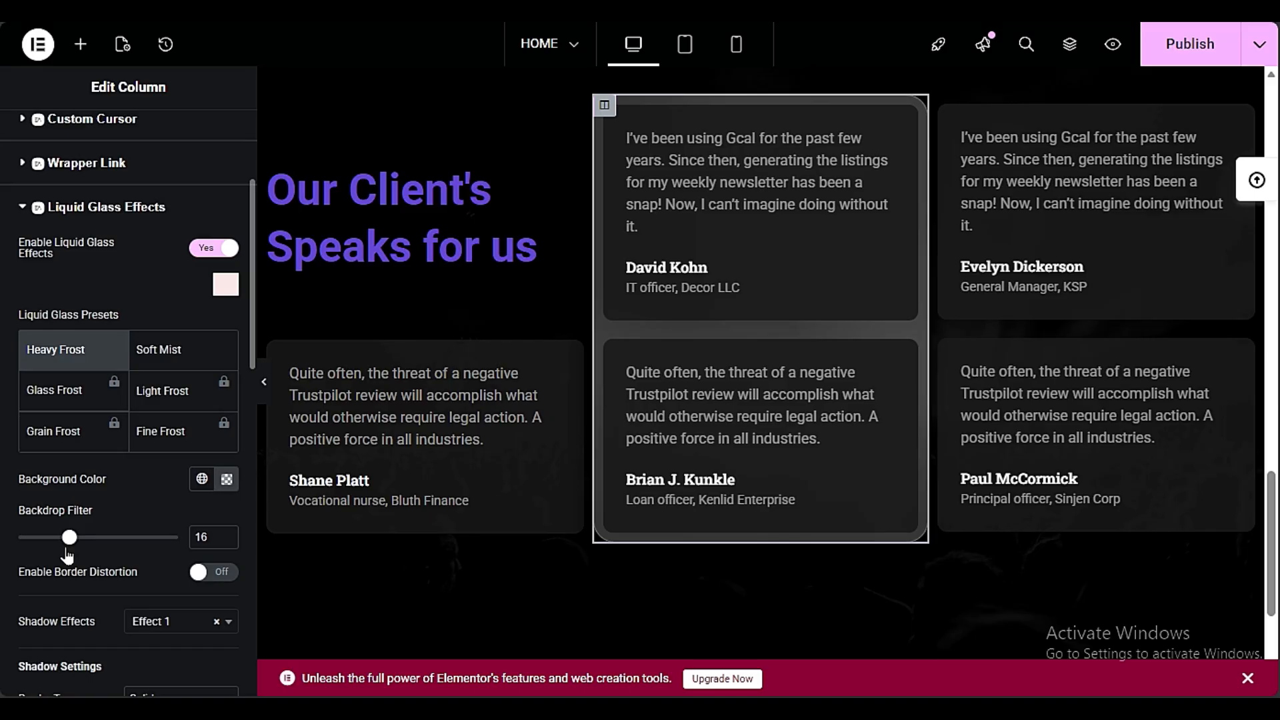
{"action": "left_click", "coordinate": [227, 480]}
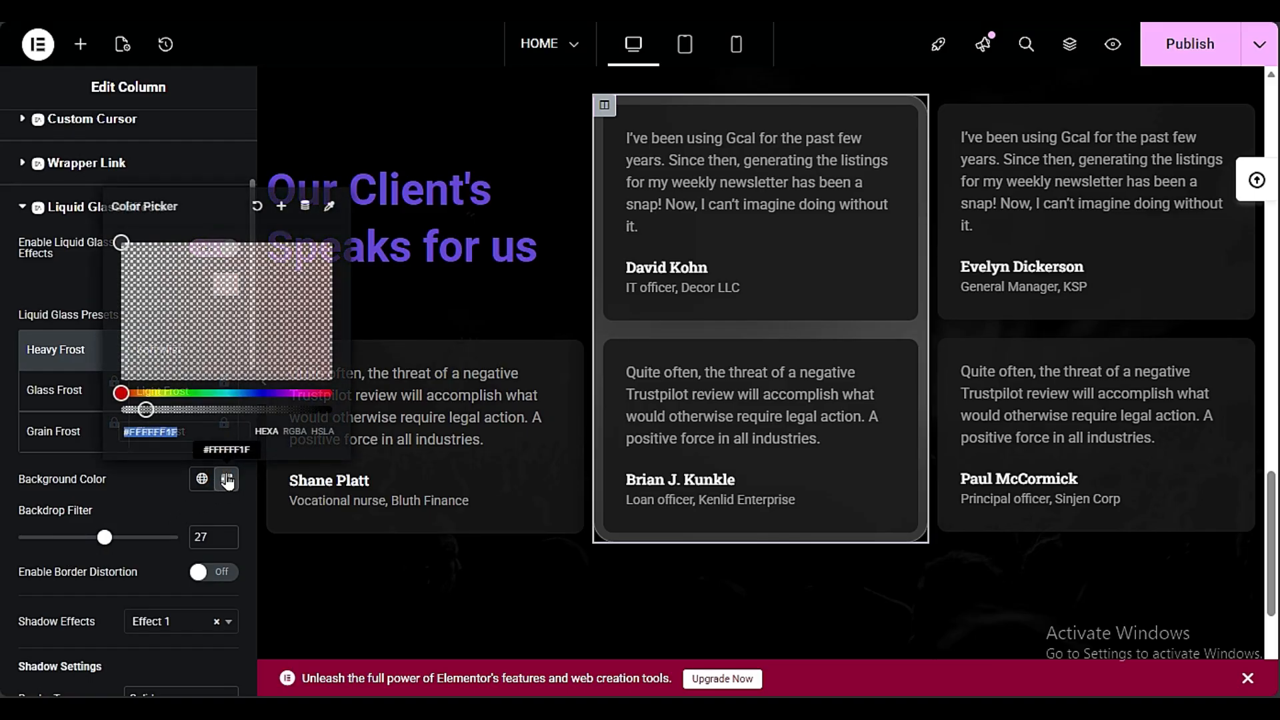
{"action": "left_click", "coordinate": [263, 243]}
{"action": "left_click_drag", "start_coordinate": [287, 245], "coordinate": [290, 245]}
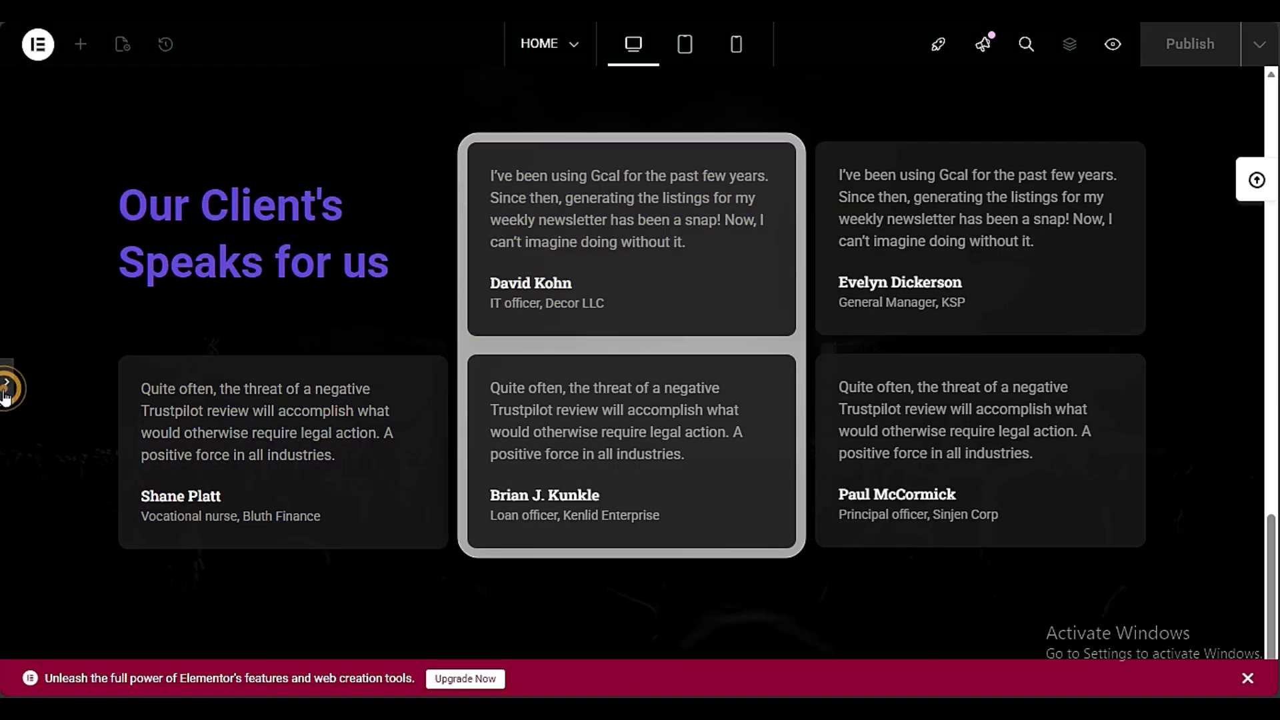
{"action": "left_click", "coordinate": [7, 388]}
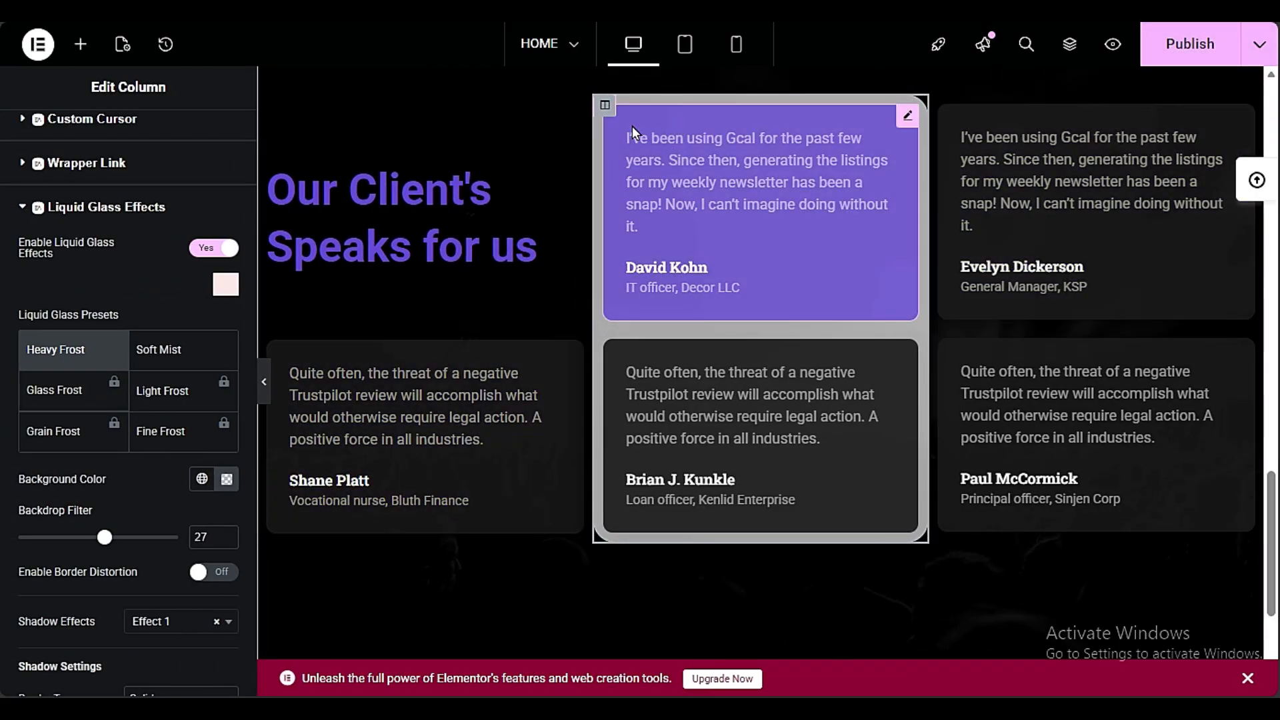
Copy the middle testimonial column and paste its glass style onto the adjacent column with the other two testimonials
{"action": "right_click", "coordinate": [601, 111]}
{"action": "left_click", "coordinate": [644, 242]}
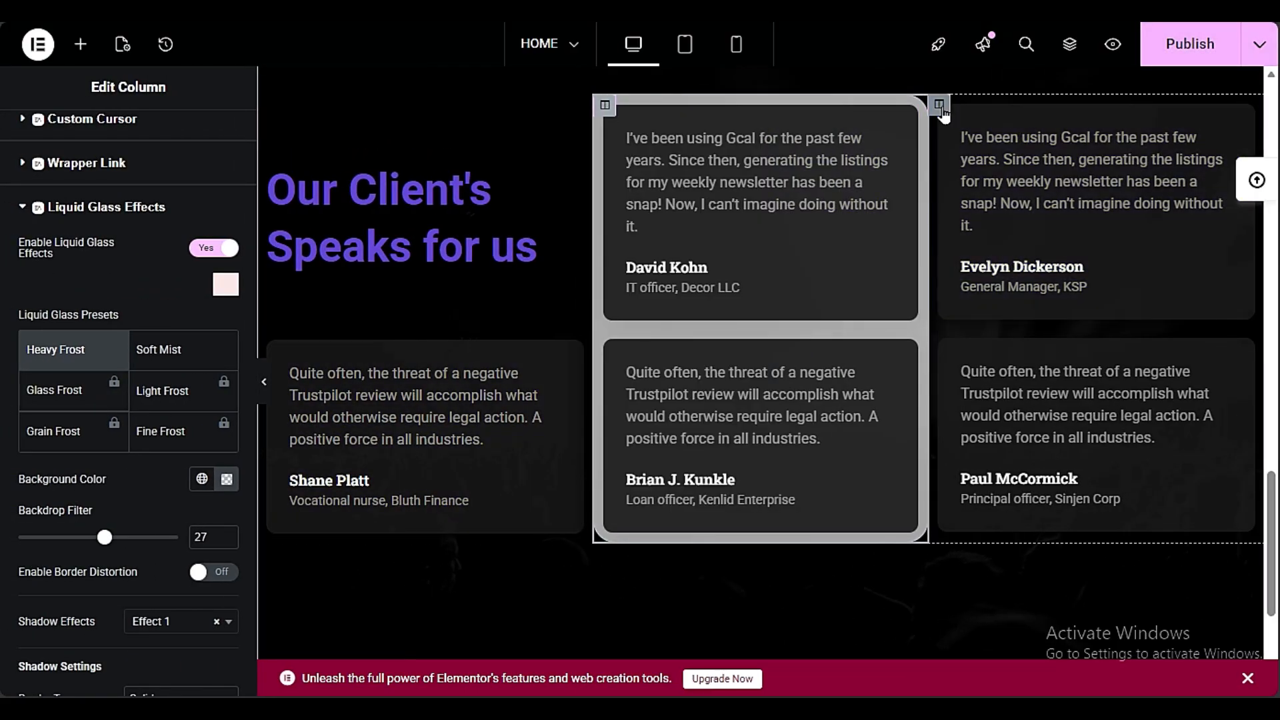
{"action": "right_click", "coordinate": [942, 108]}
{"action": "left_click", "coordinate": [1006, 303]}
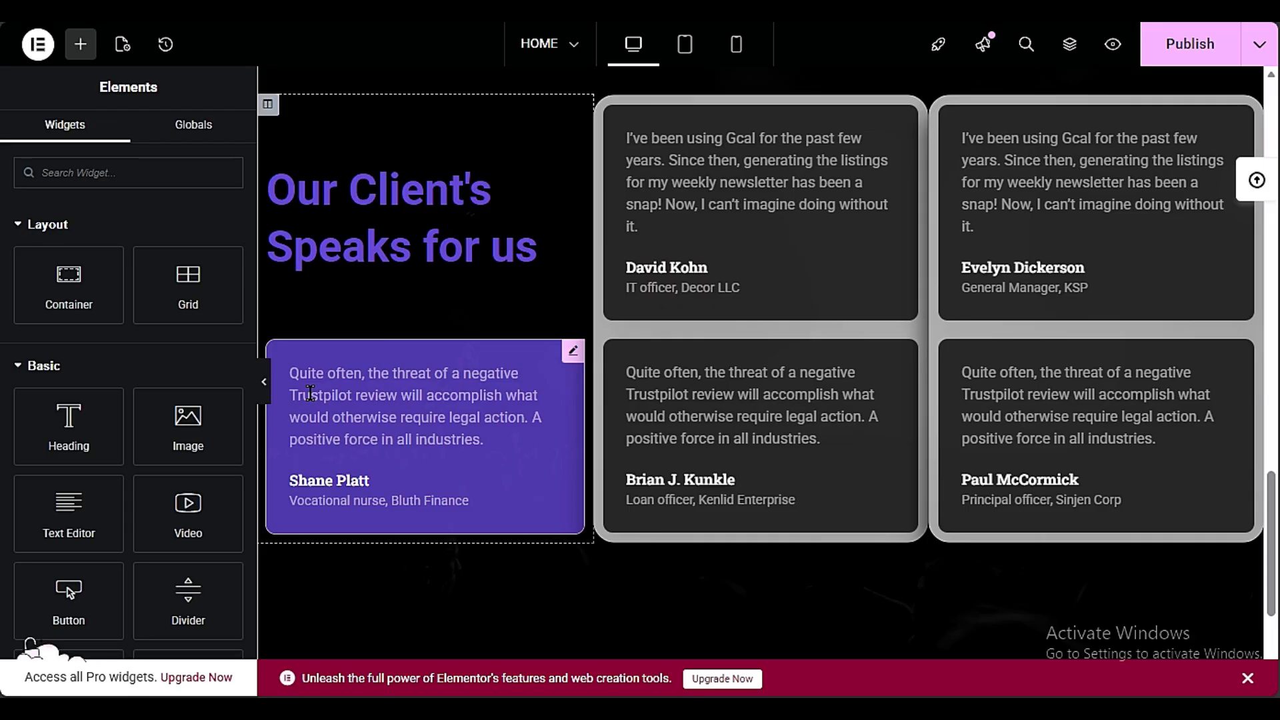
Try resetting the style of the testimonial card below the "Our Client's Speaks for us" heading, then undo the reset
{"action": "right_click", "coordinate": [319, 397]}
{"action": "left_click", "coordinate": [335, 421]}
{"action": "right_click", "coordinate": [462, 427]}
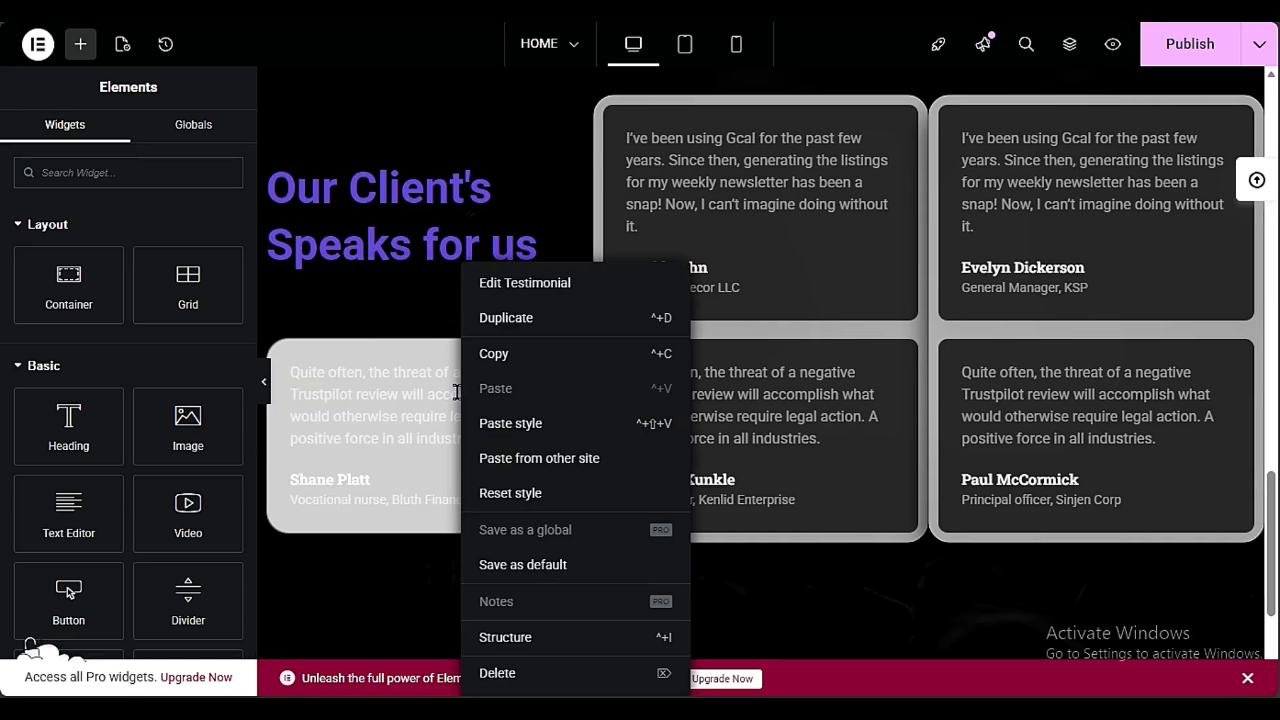
{"action": "left_click", "coordinate": [481, 493]}
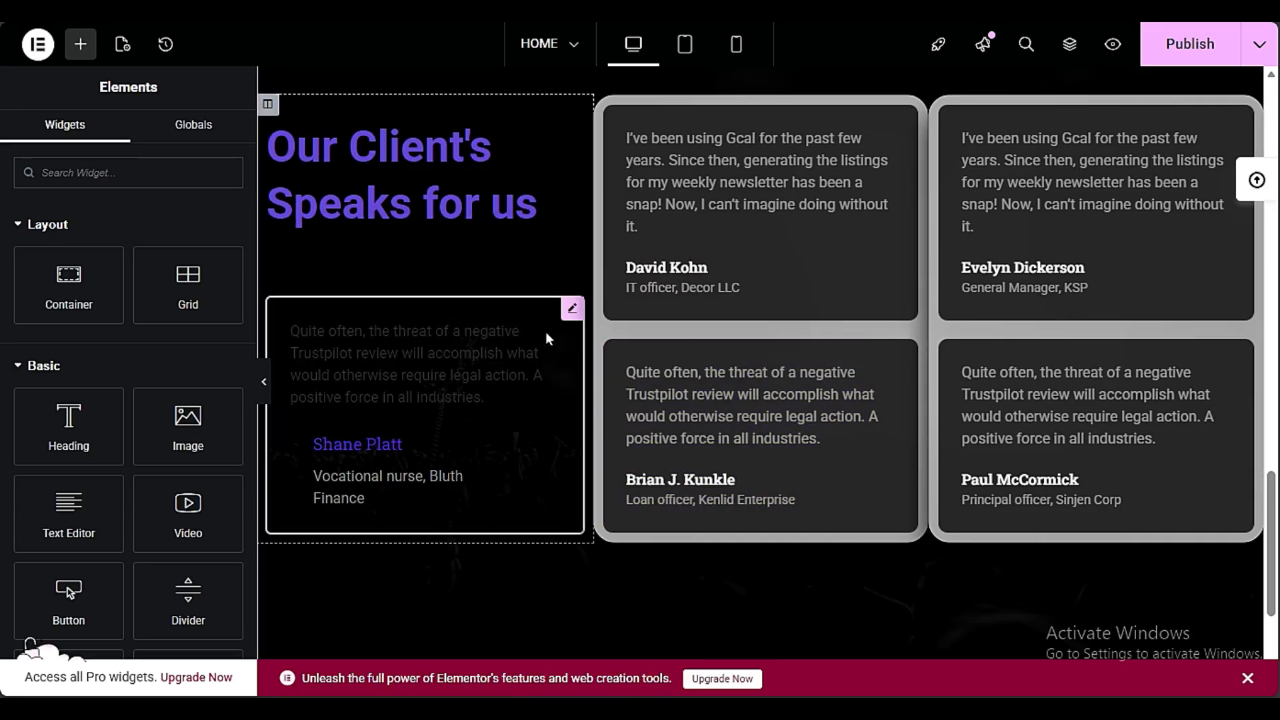
{"action": "key", "text": "ctrl+z"}
Copy the "Services We Offer" heading and paste its style onto the "Our Client's Speaks for us" heading
{"action": "scroll", "coordinate": [891, 463], "scroll_direction": "down", "scroll_amount": 3}
{"action": "scroll", "coordinate": [892, 471], "scroll_direction": "up", "scroll_amount": 6}
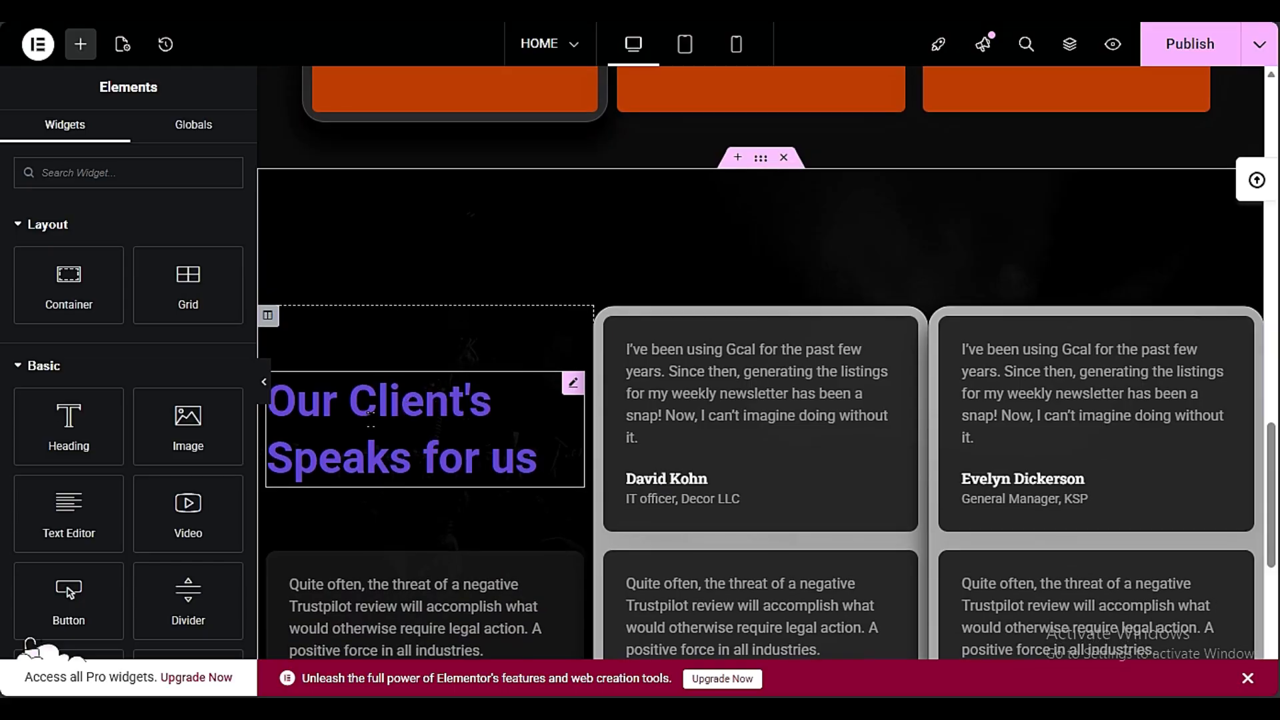
{"action": "scroll", "coordinate": [374, 422], "scroll_direction": "up", "scroll_amount": 6}
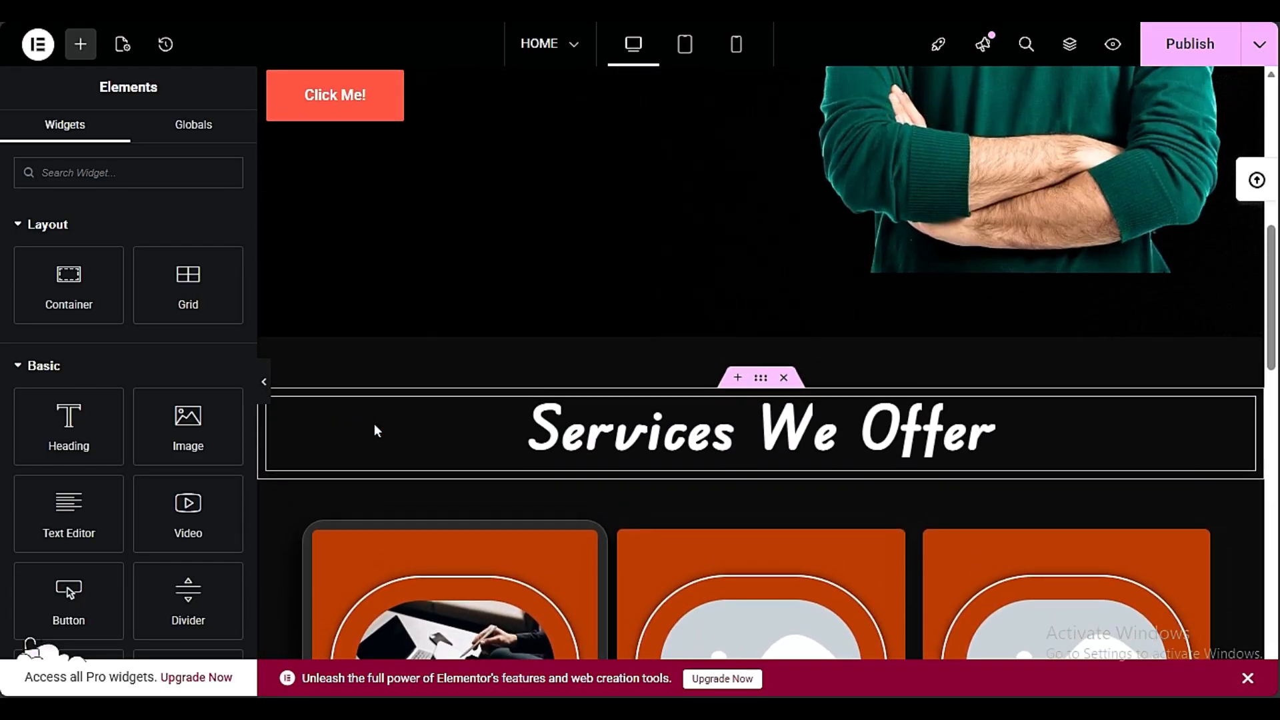
{"action": "scroll", "coordinate": [374, 430], "scroll_direction": "down", "scroll_amount": 3}
{"action": "right_click", "coordinate": [665, 217]}
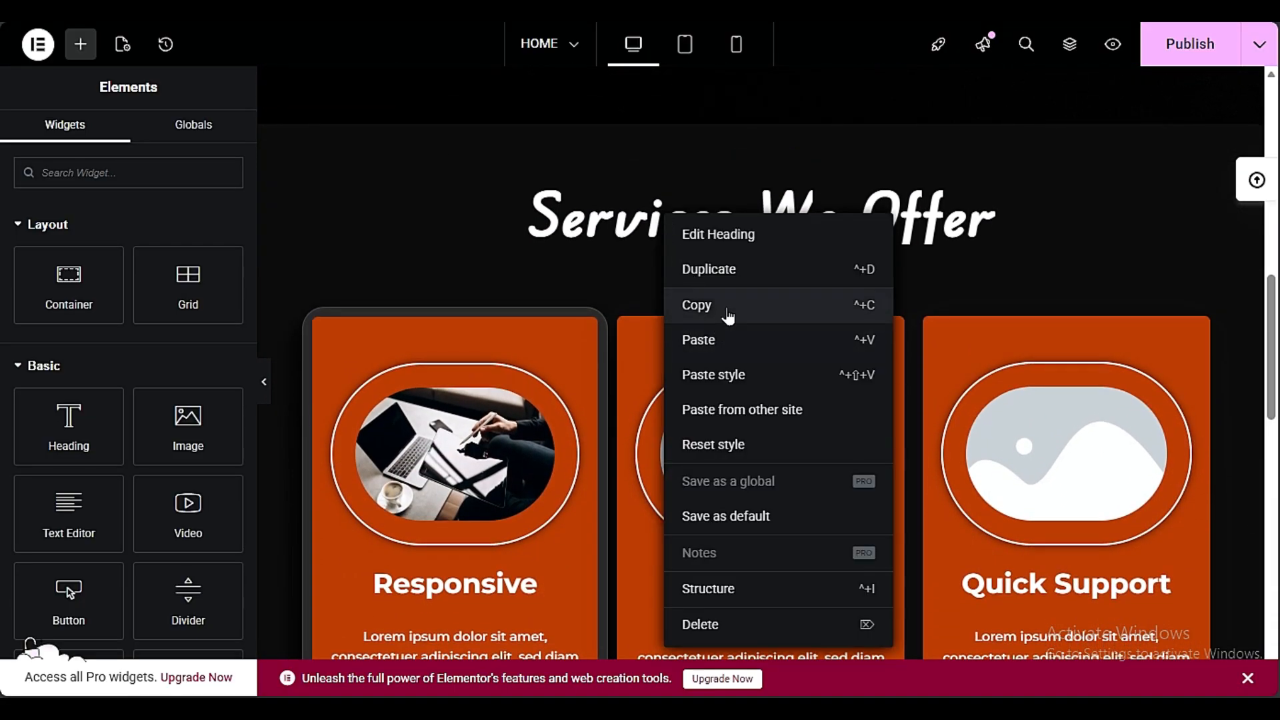
{"action": "left_click", "coordinate": [728, 317]}
{"action": "scroll", "coordinate": [573, 234], "scroll_direction": "down", "scroll_amount": 12}
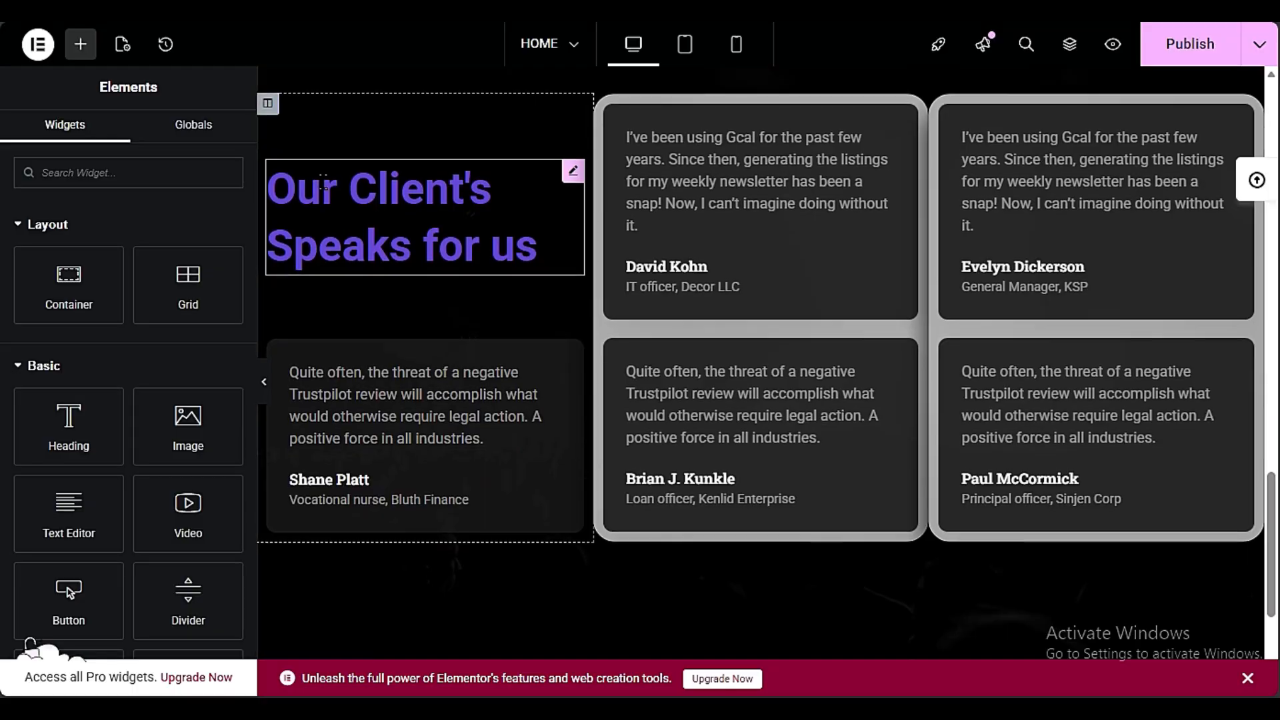
{"action": "right_click", "coordinate": [338, 186]}
{"action": "left_click", "coordinate": [373, 343]}
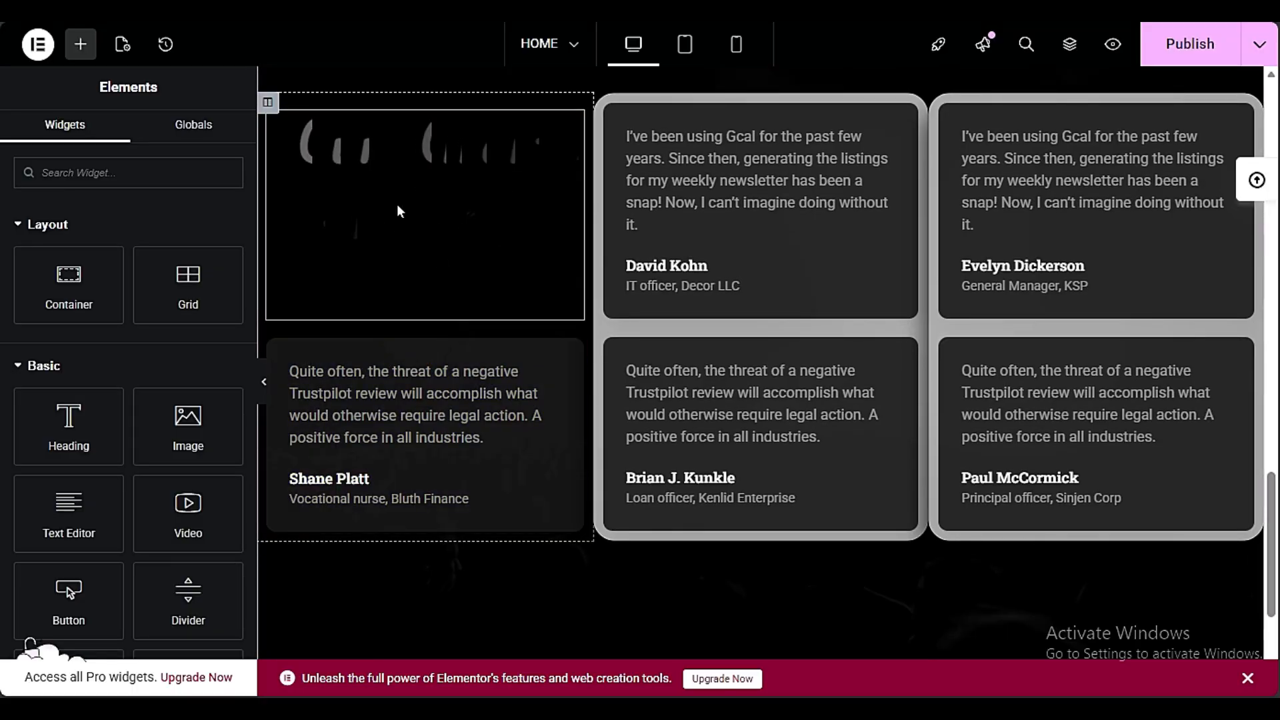
Change the hero section's creative button text to "Contact Me"
{"action": "scroll", "coordinate": [663, 585], "scroll_direction": "up", "scroll_amount": 15}
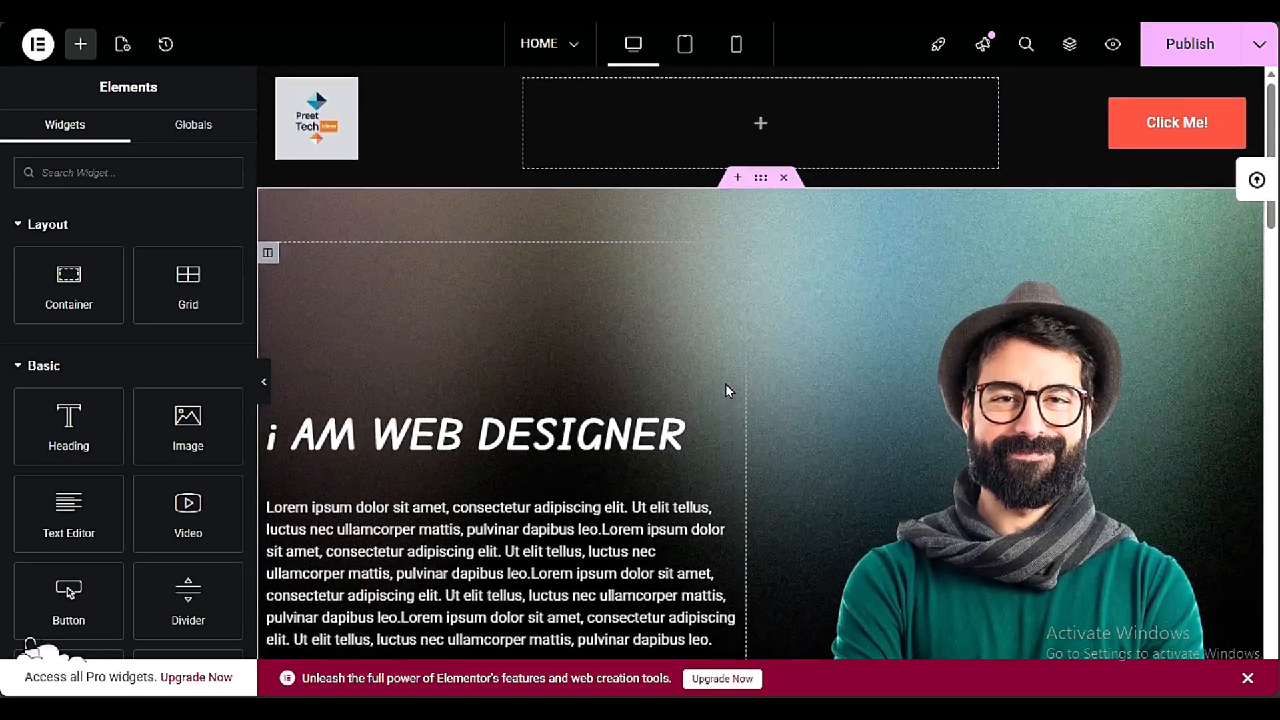
{"action": "scroll", "coordinate": [725, 384], "scroll_direction": "down", "scroll_amount": 6}
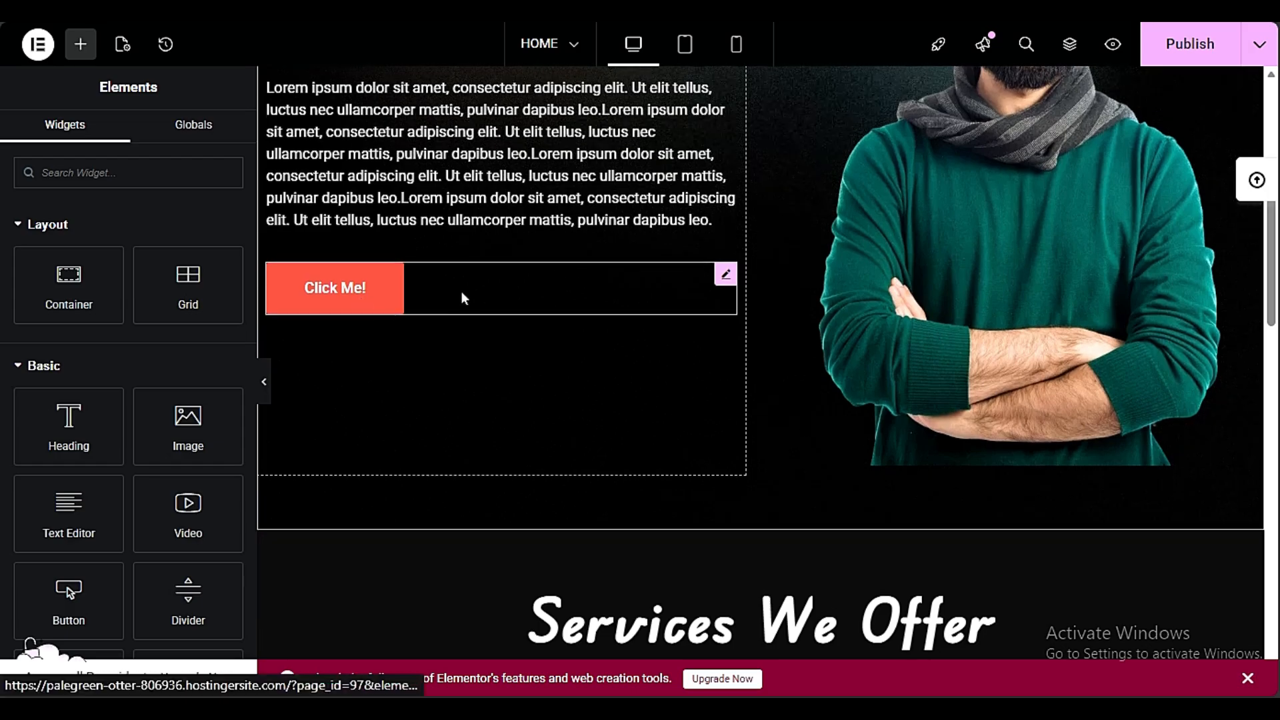
{"action": "left_click", "coordinate": [449, 278]}
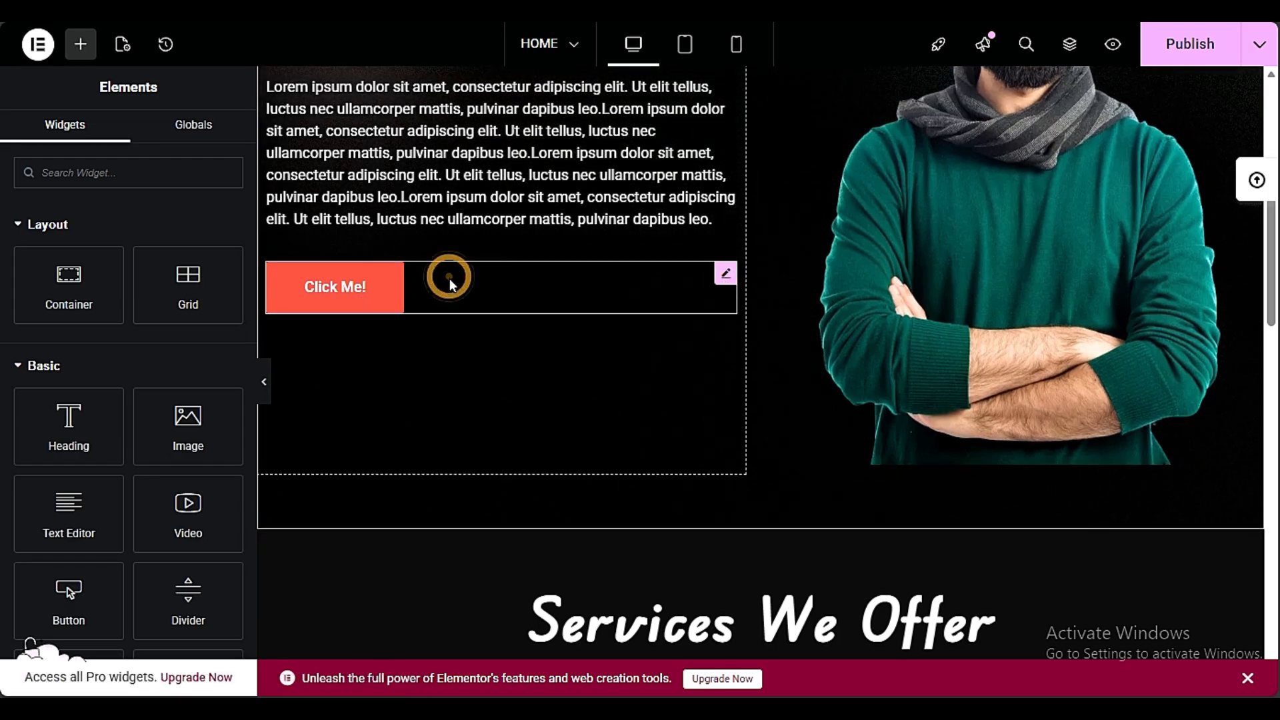
{"action": "triple_click", "coordinate": [96, 262]}
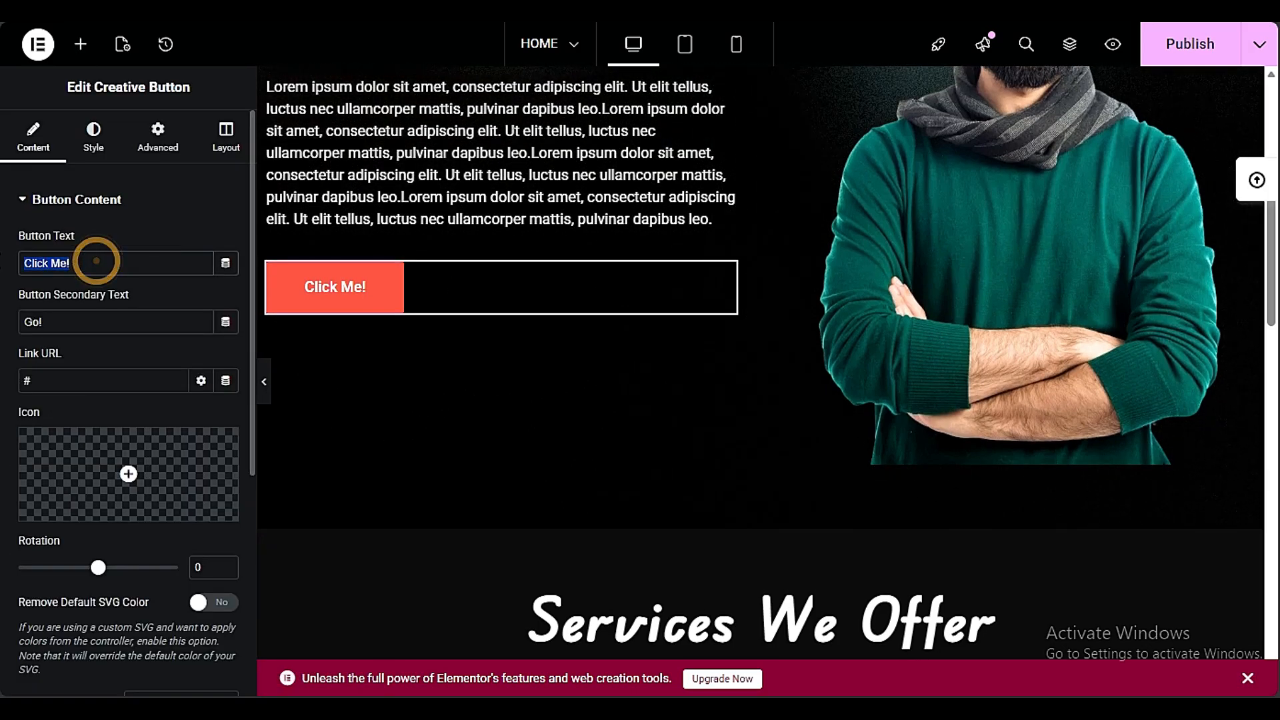
{"action": "type", "text": "Contact Me"}
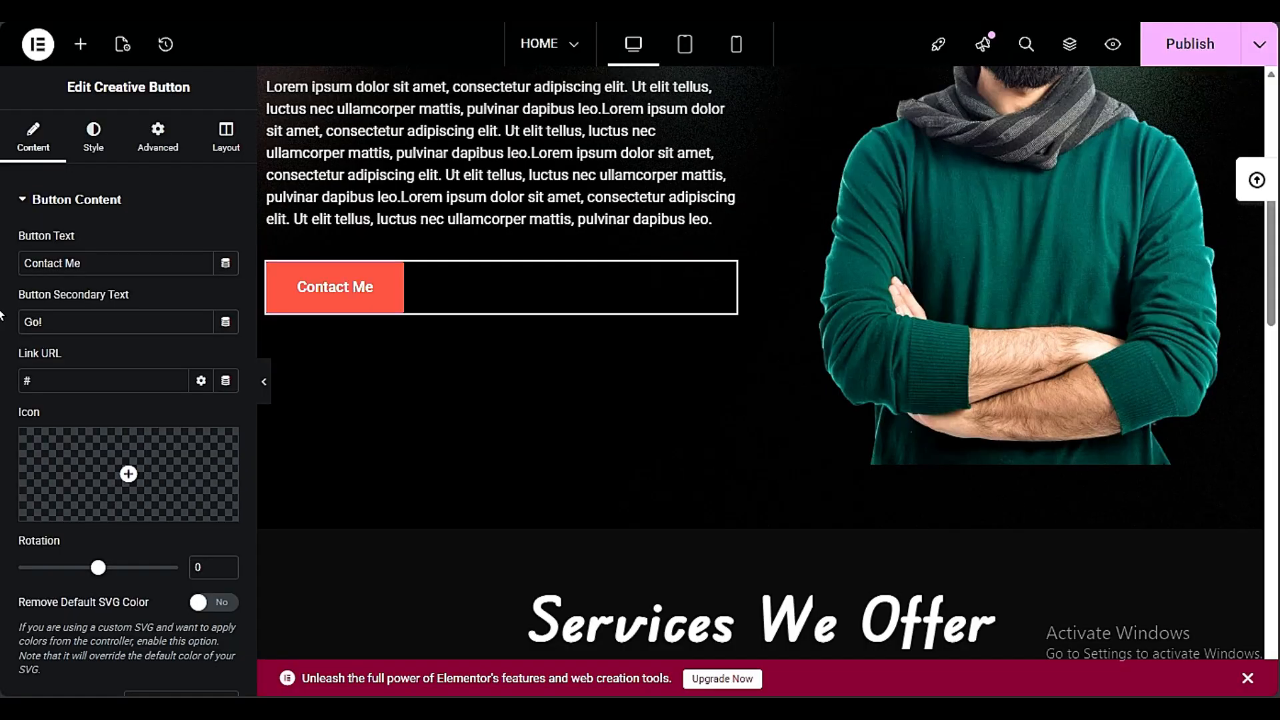
Enable Liquid Glass Effects on the hero's Contact Me button and preview it at full page width
{"action": "scroll", "coordinate": [9, 396], "scroll_direction": "down", "scroll_amount": 3}
{"action": "scroll", "coordinate": [12, 406], "scroll_direction": "down", "scroll_amount": 2}
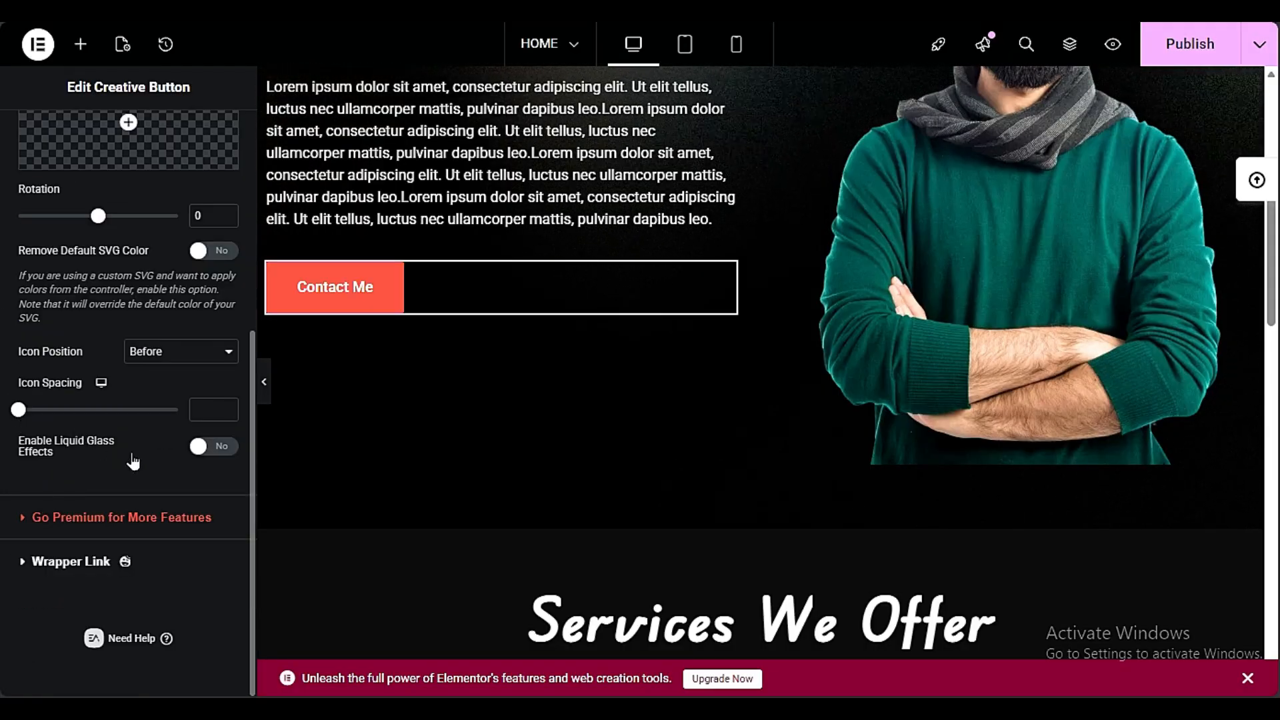
{"action": "left_click", "coordinate": [212, 446]}
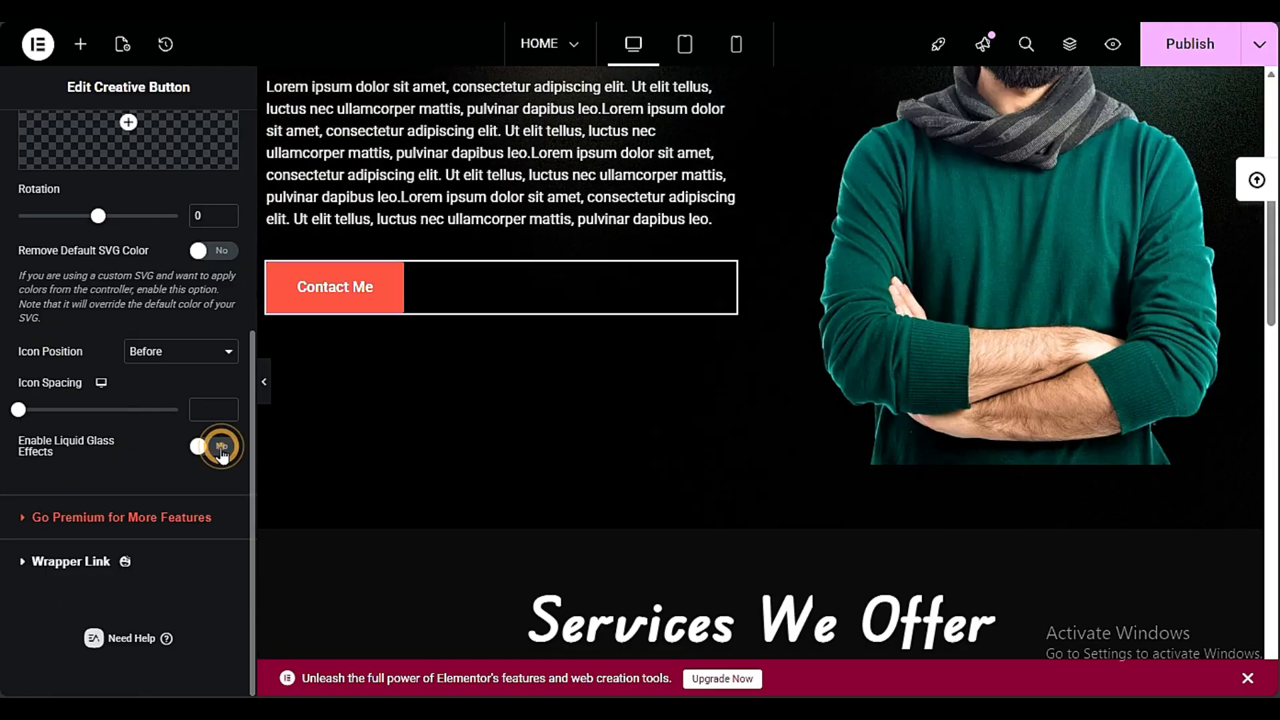
{"action": "left_click", "coordinate": [264, 382]}
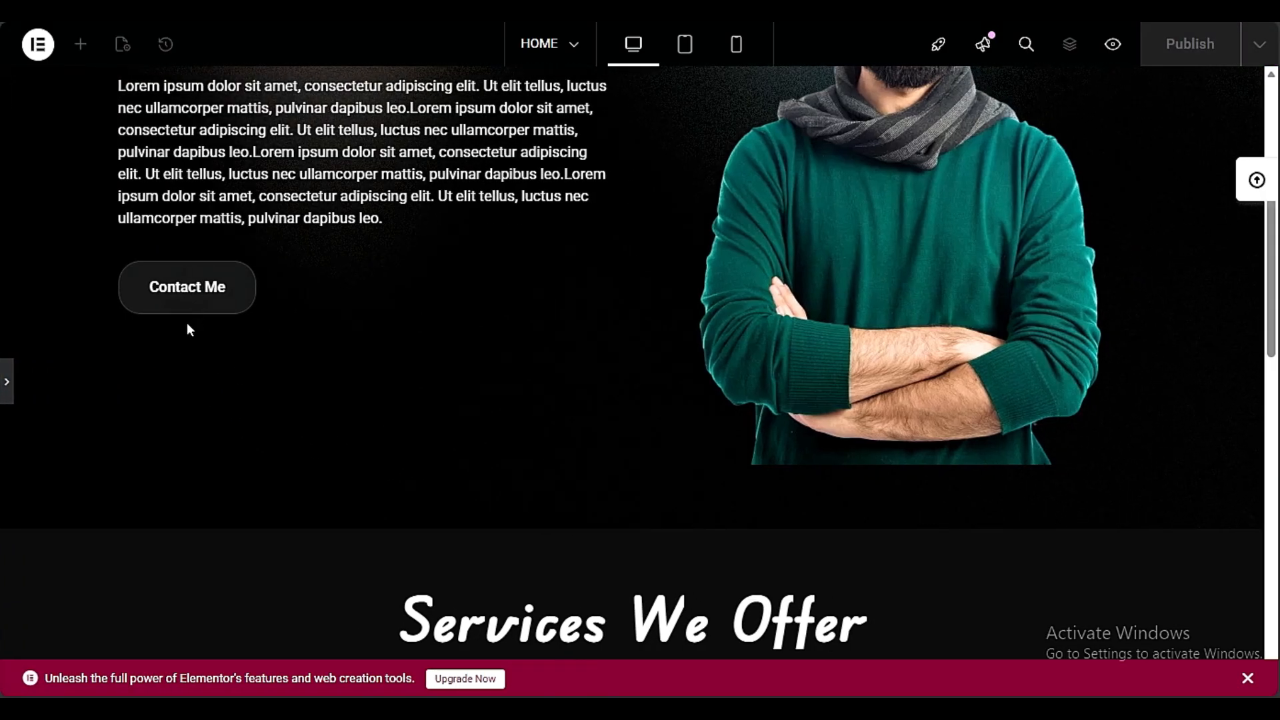
Copy the Responsive service column and paste its glass border style onto the Easy to use column
{"action": "scroll", "coordinate": [212, 289], "scroll_direction": "down", "scroll_amount": 6}
{"action": "left_click", "coordinate": [8, 381]}
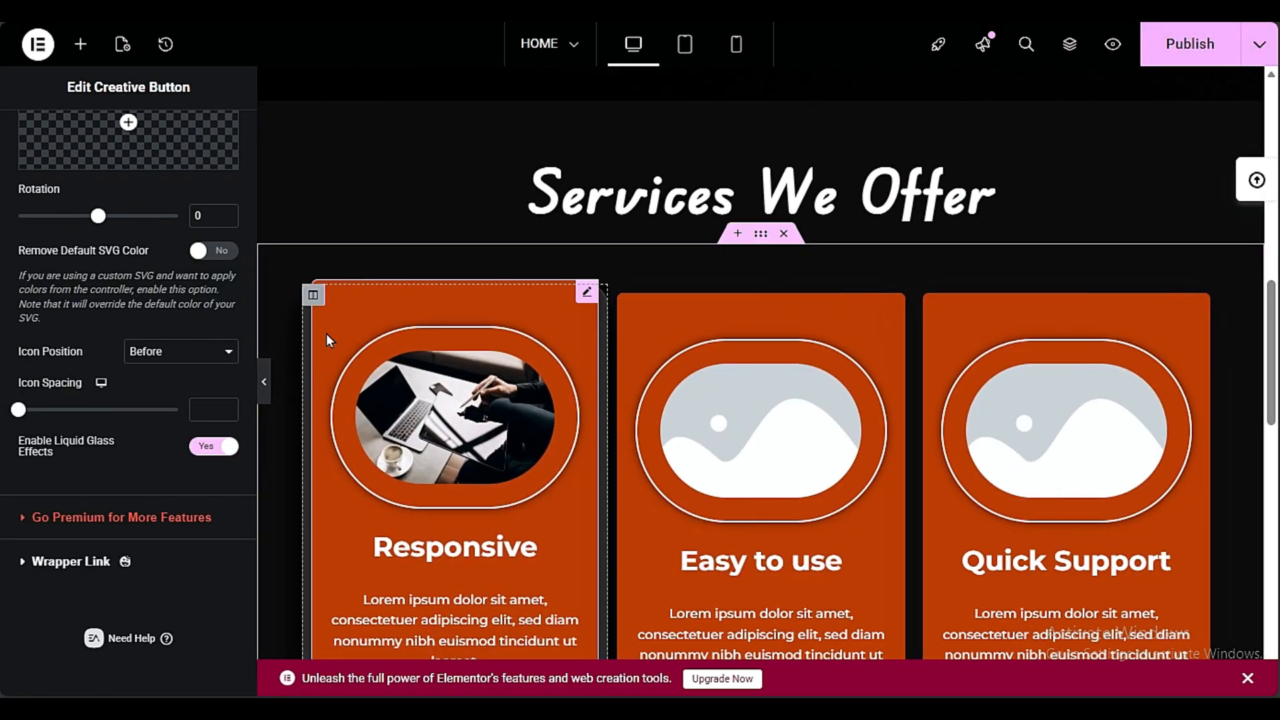
{"action": "right_click", "coordinate": [315, 296]}
{"action": "left_click", "coordinate": [354, 420]}
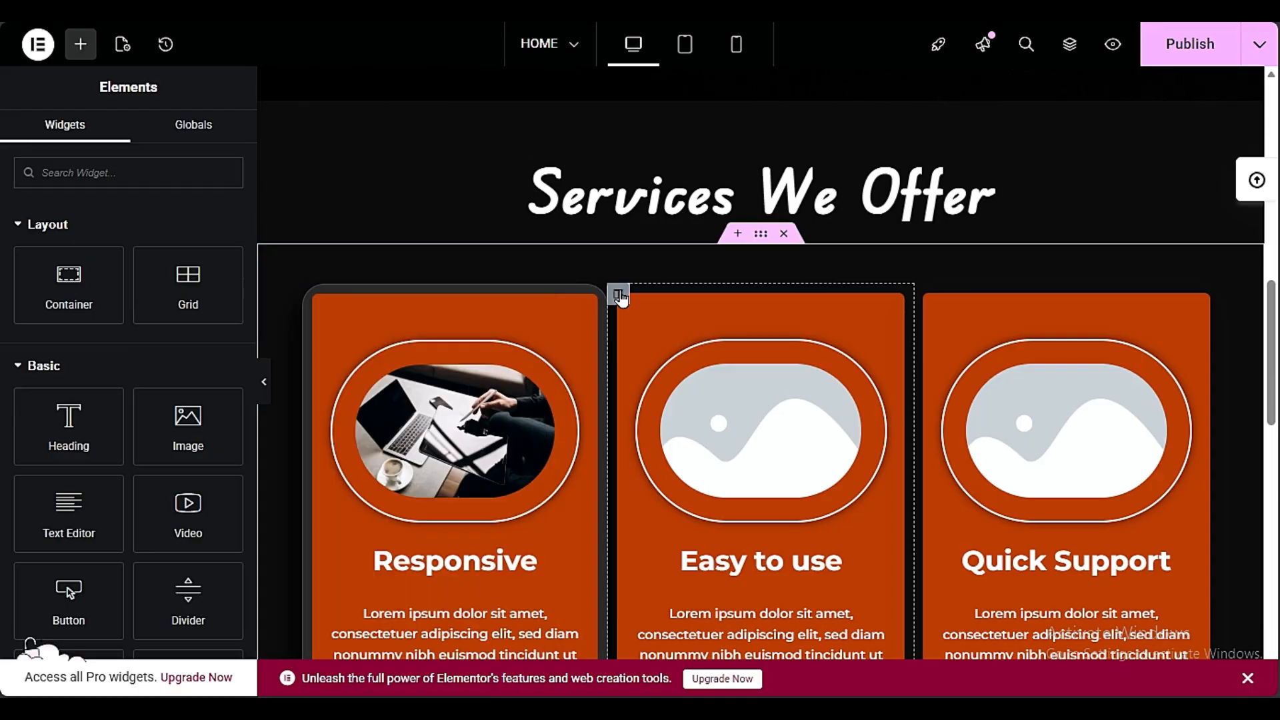
{"action": "right_click", "coordinate": [620, 294]}
{"action": "left_click", "coordinate": [745, 484]}
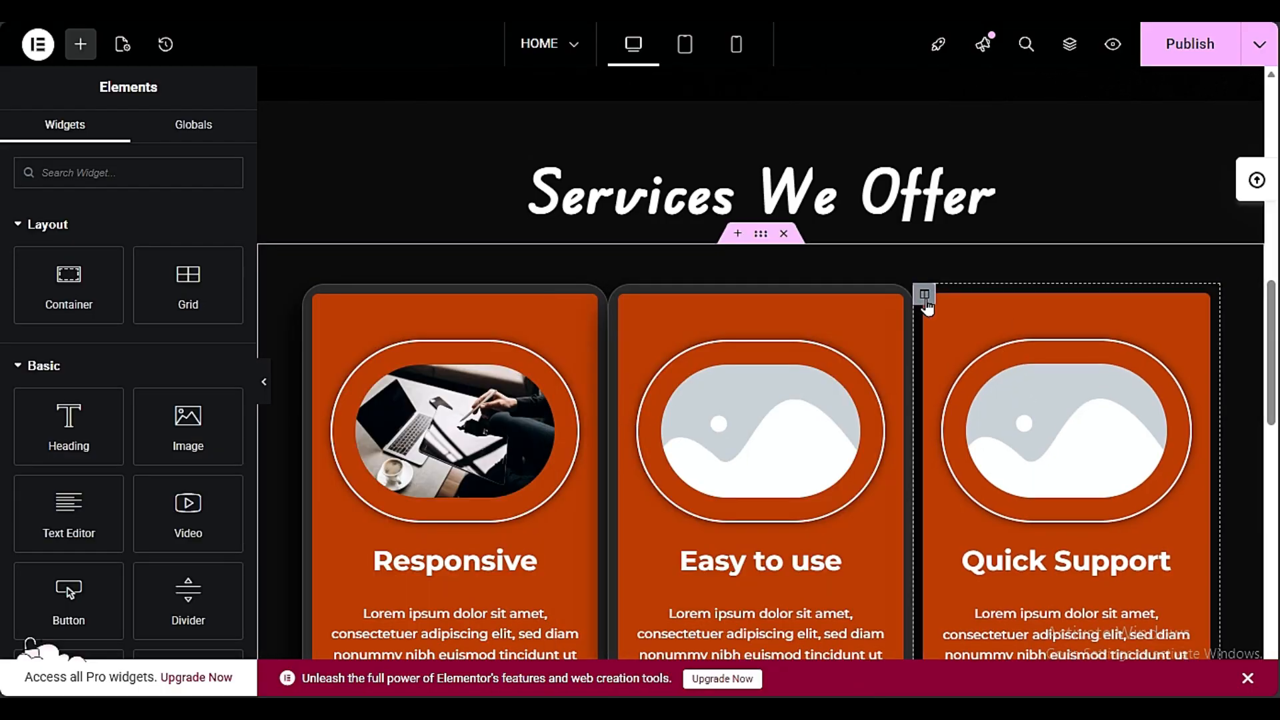
Paste the Responsive column's glass border style onto the Quick Support column and preview it at full page width
{"action": "right_click", "coordinate": [925, 294]}
{"action": "left_click", "coordinate": [980, 492]}
{"action": "left_click", "coordinate": [264, 382]}
{"action": "scroll", "coordinate": [198, 311], "scroll_direction": "down", "scroll_amount": 6}
{"action": "scroll", "coordinate": [293, 320], "scroll_direction": "up", "scroll_amount": 3}
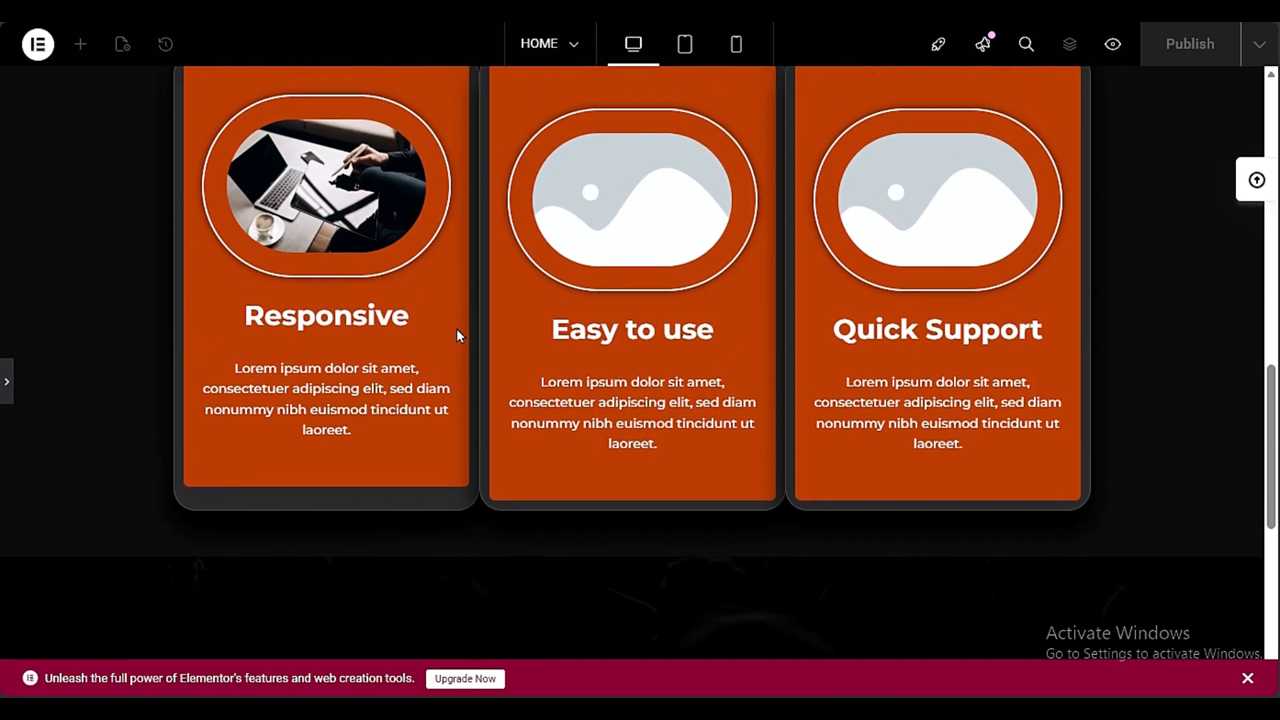
Review the hero, services and testimonials sections for consistent glass styling down to the end of the page
{"action": "scroll", "coordinate": [313, 382], "scroll_direction": "up", "scroll_amount": 9}
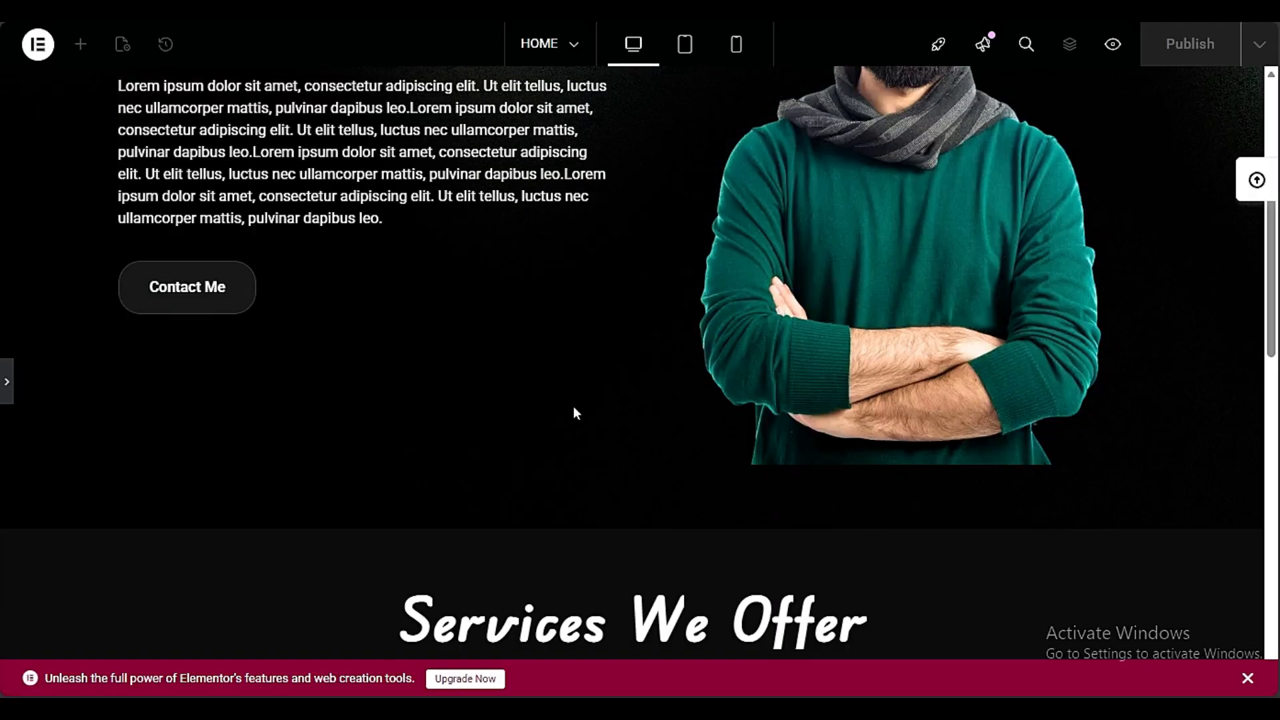
{"action": "scroll", "coordinate": [577, 412], "scroll_direction": "up", "scroll_amount": 5}
{"action": "scroll", "coordinate": [576, 412], "scroll_direction": "down", "scroll_amount": 8}
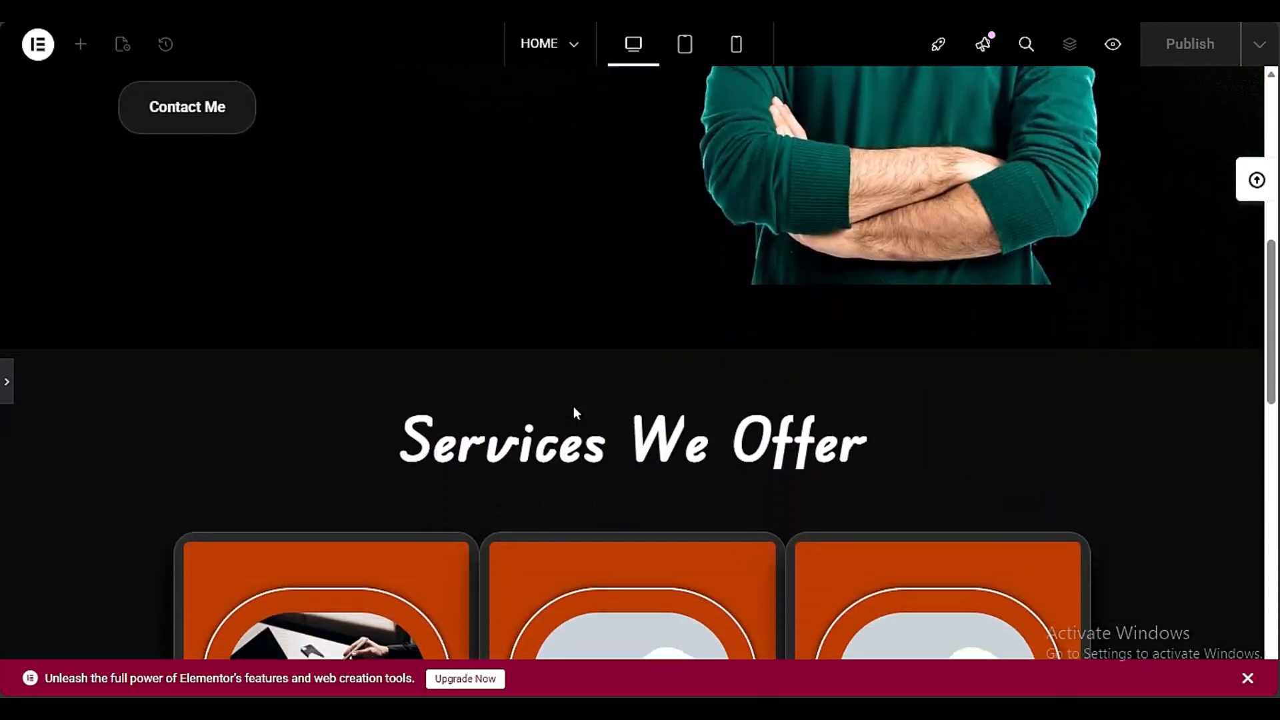
{"action": "scroll", "coordinate": [577, 412], "scroll_direction": "down", "scroll_amount": 9}
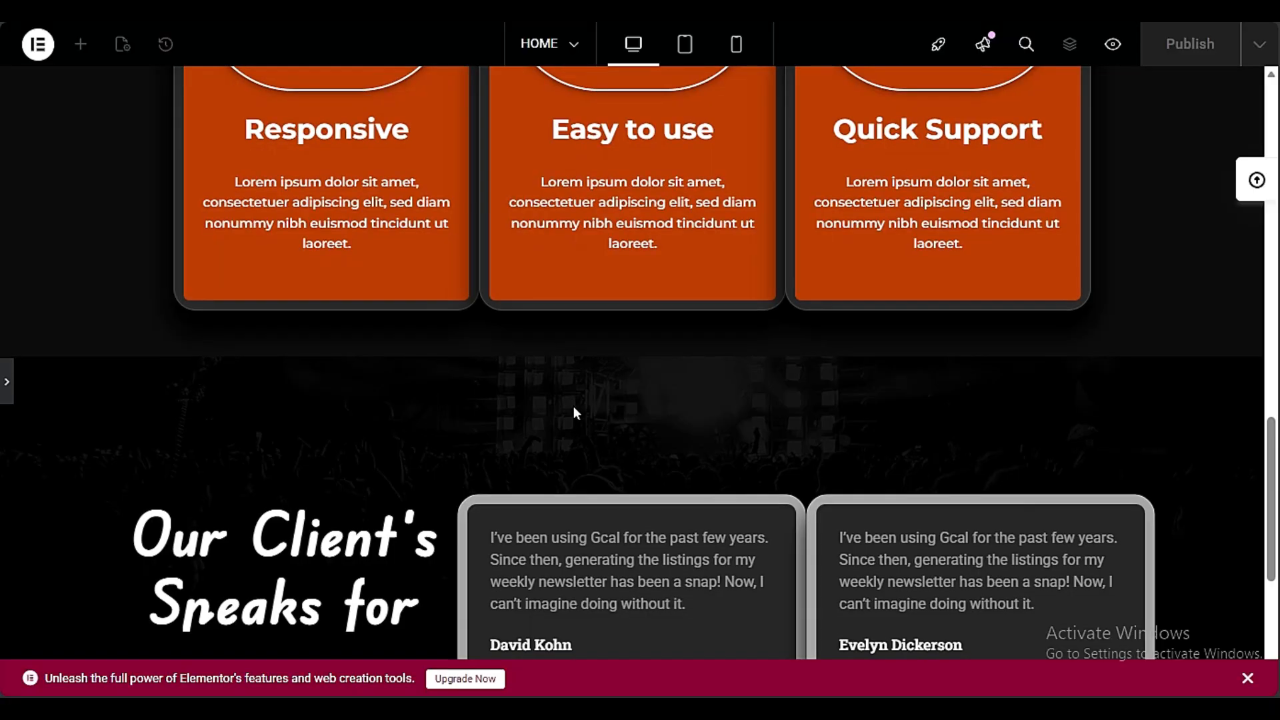
{"action": "scroll", "coordinate": [573, 406], "scroll_direction": "down", "scroll_amount": 5}
{"action": "scroll", "coordinate": [571, 406], "scroll_direction": "up", "scroll_amount": 6}
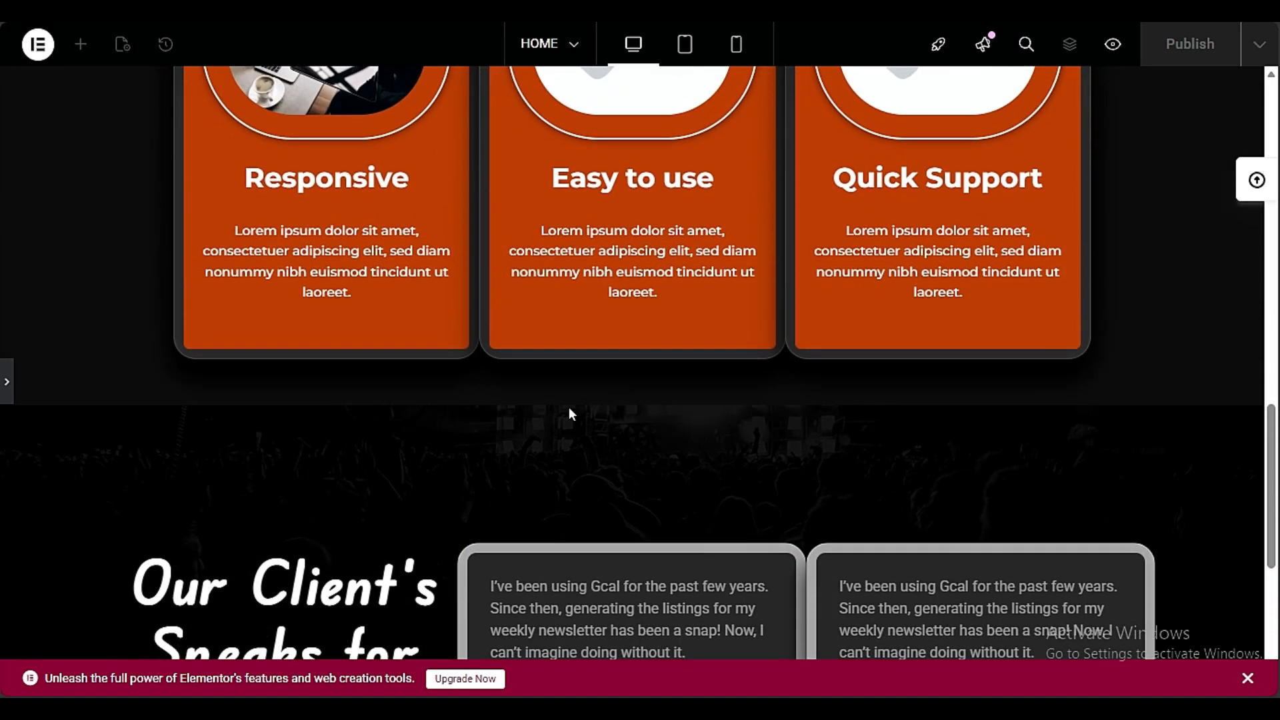
{"action": "scroll", "coordinate": [570, 410], "scroll_direction": "up", "scroll_amount": 10}
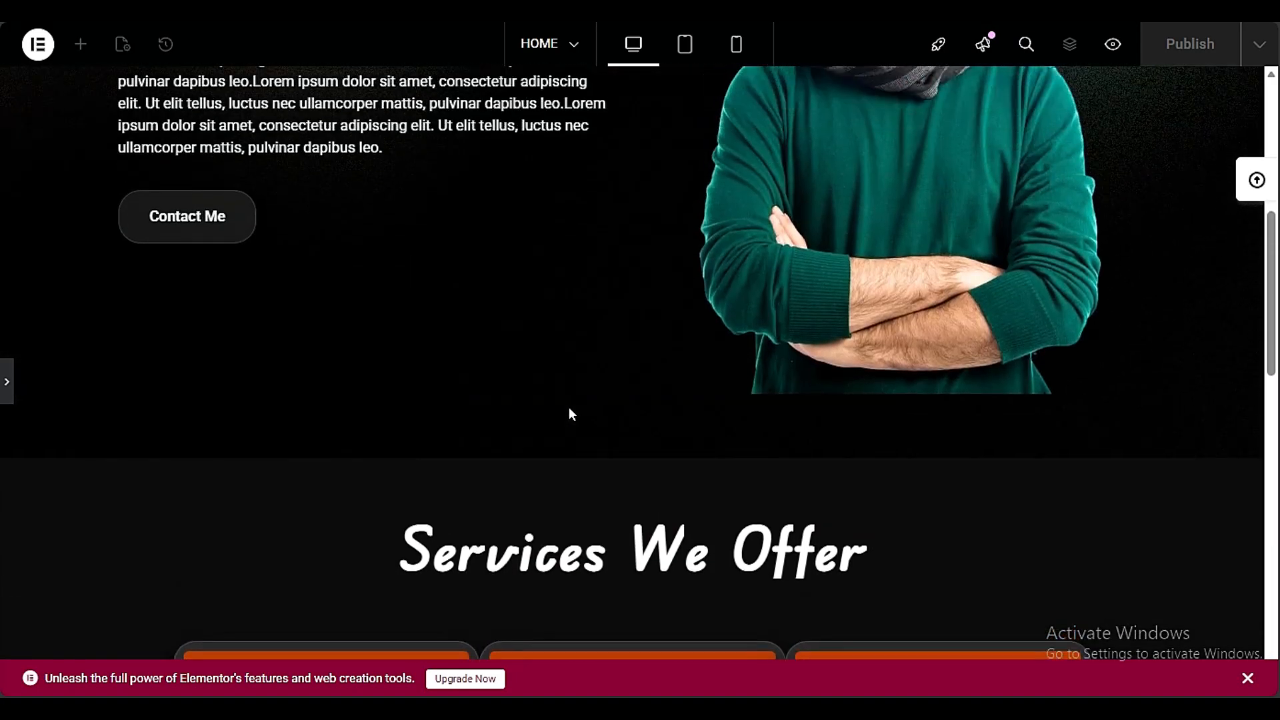
{"action": "scroll", "coordinate": [571, 414], "scroll_direction": "up", "scroll_amount": 5}
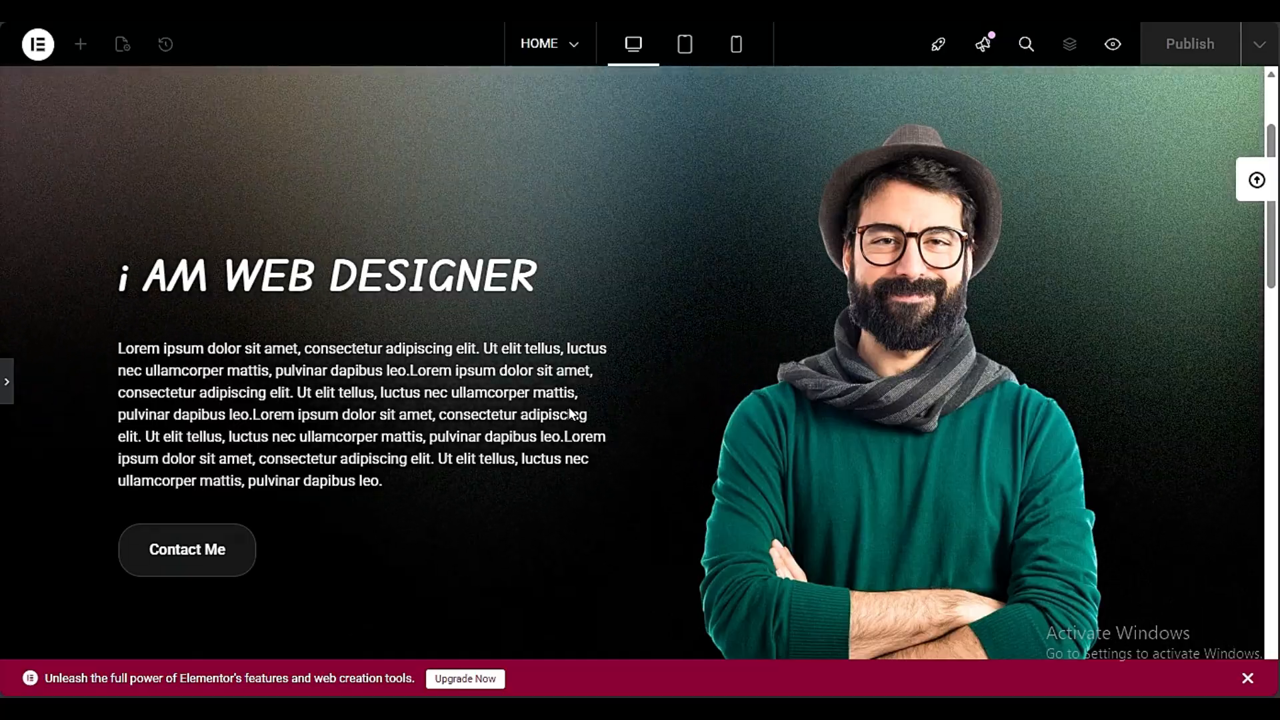
{"action": "scroll", "coordinate": [570, 414], "scroll_direction": "down", "scroll_amount": 12}
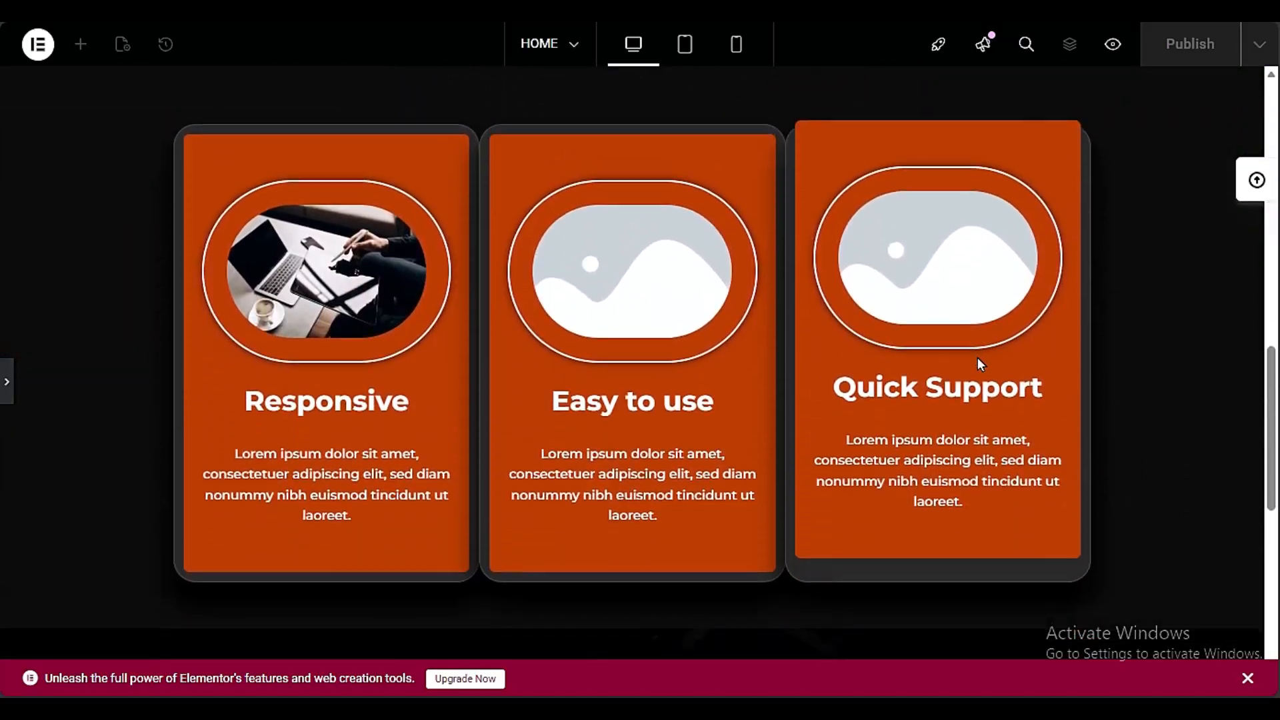
{"action": "scroll", "coordinate": [978, 360], "scroll_direction": "down", "scroll_amount": 10}
{"action": "scroll", "coordinate": [794, 440], "scroll_direction": "up", "scroll_amount": 1}
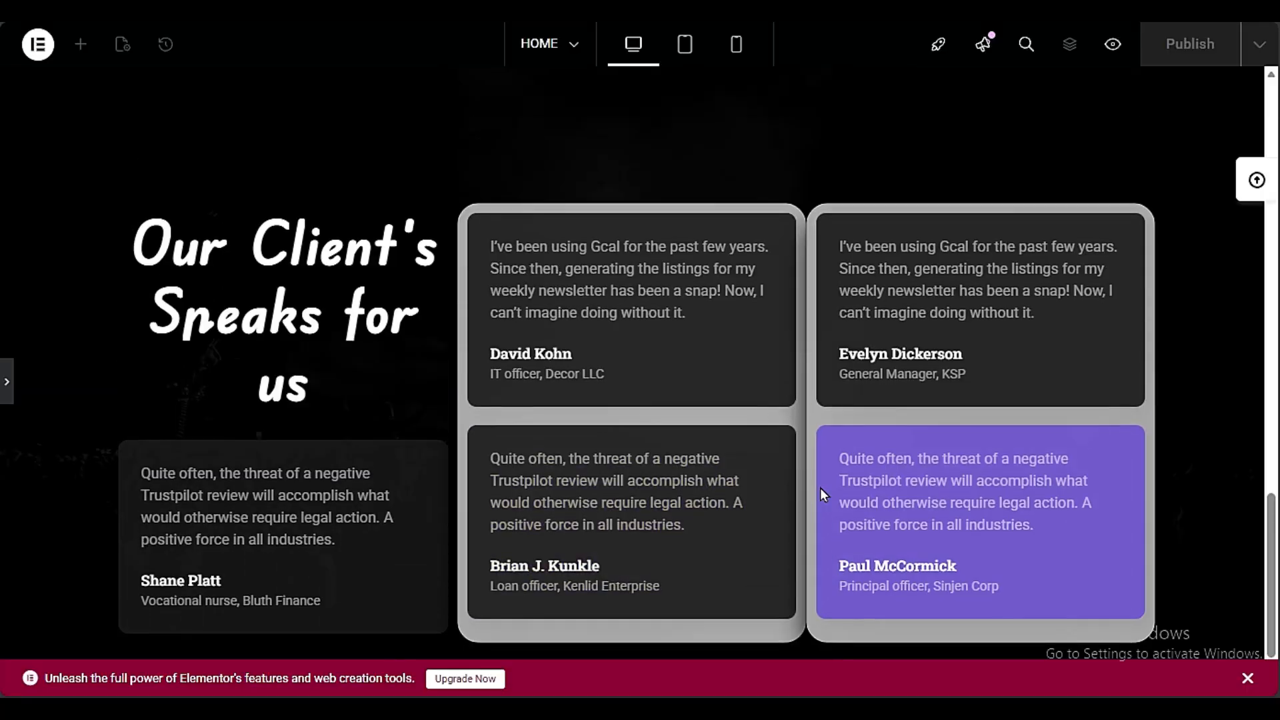
{"action": "scroll", "coordinate": [822, 493], "scroll_direction": "up", "scroll_amount": 10}
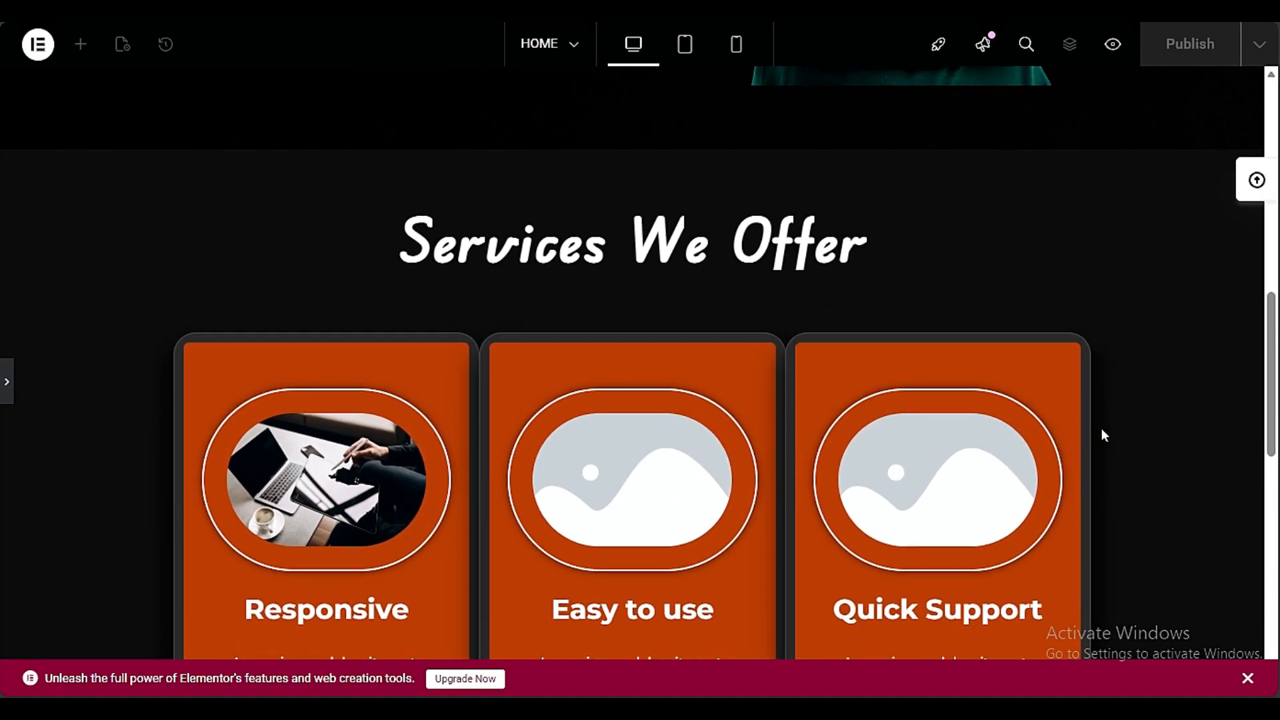
{"action": "scroll", "coordinate": [1101, 430], "scroll_direction": "down", "scroll_amount": 8}
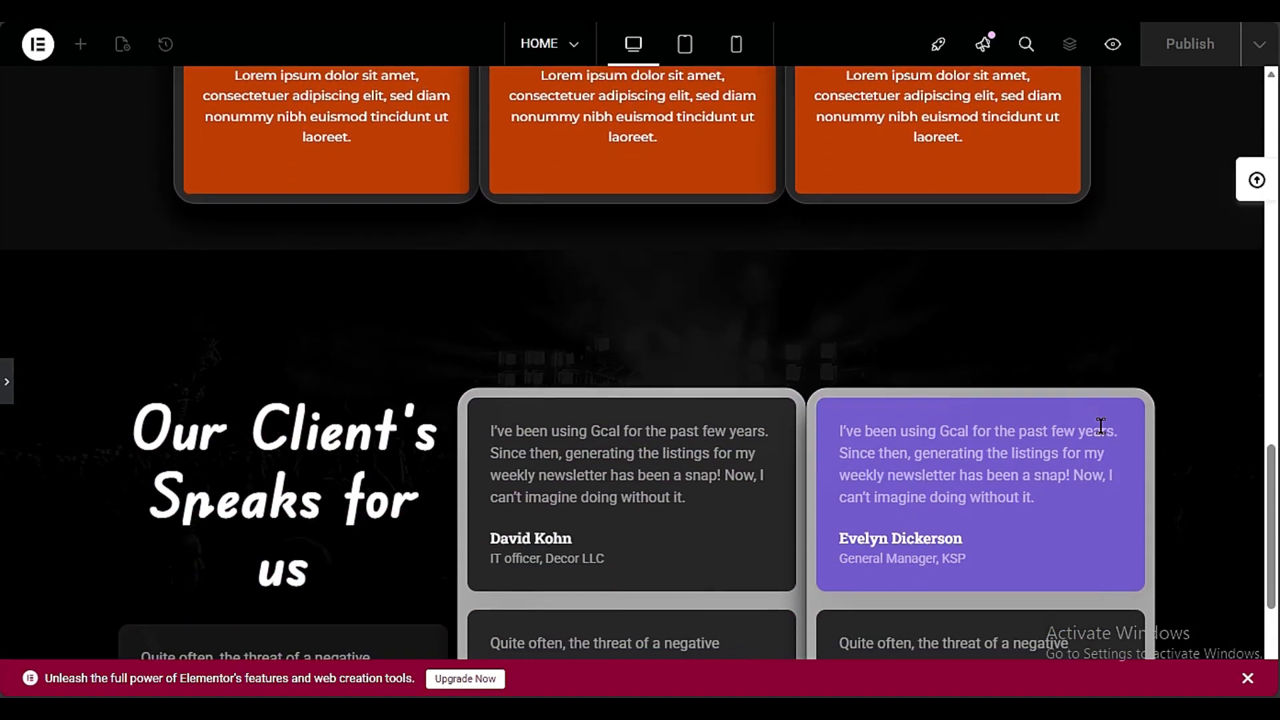
{"action": "scroll", "coordinate": [1101, 428], "scroll_direction": "up", "scroll_amount": 15}
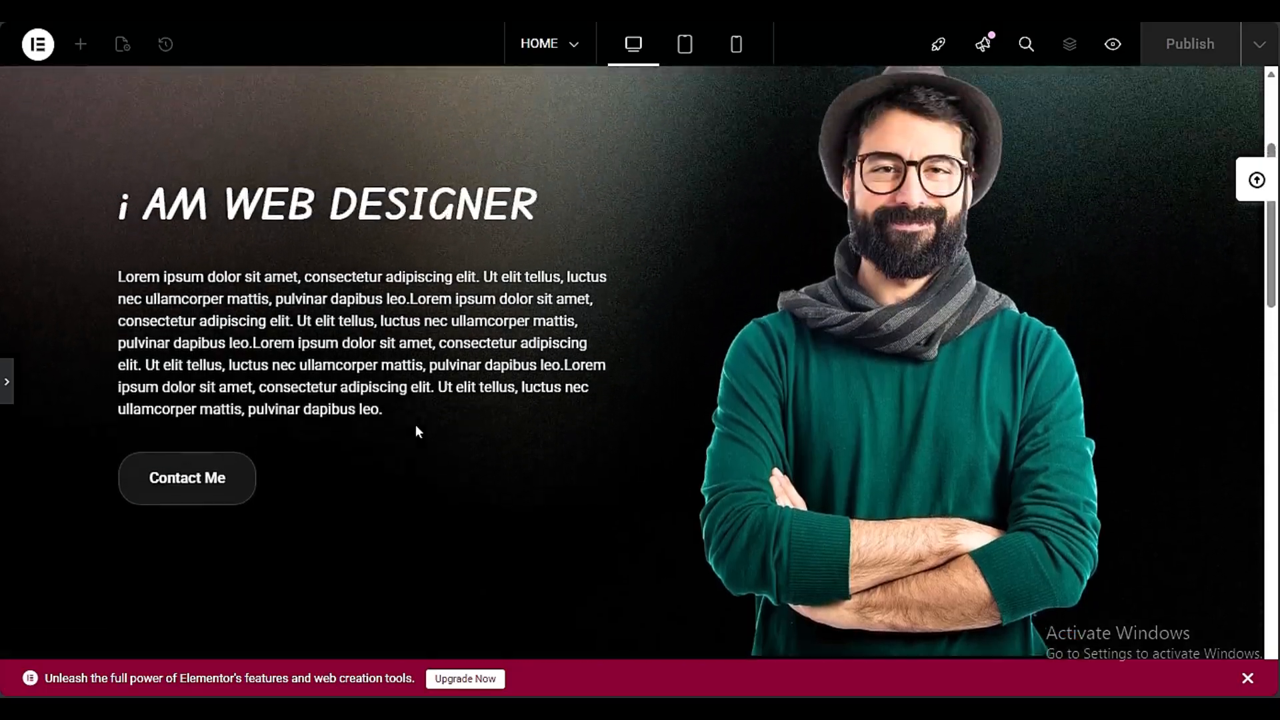
{"action": "scroll", "coordinate": [415, 425], "scroll_direction": "down", "scroll_amount": 10}
{"action": "scroll", "coordinate": [782, 342], "scroll_direction": "down", "scroll_amount": 4}
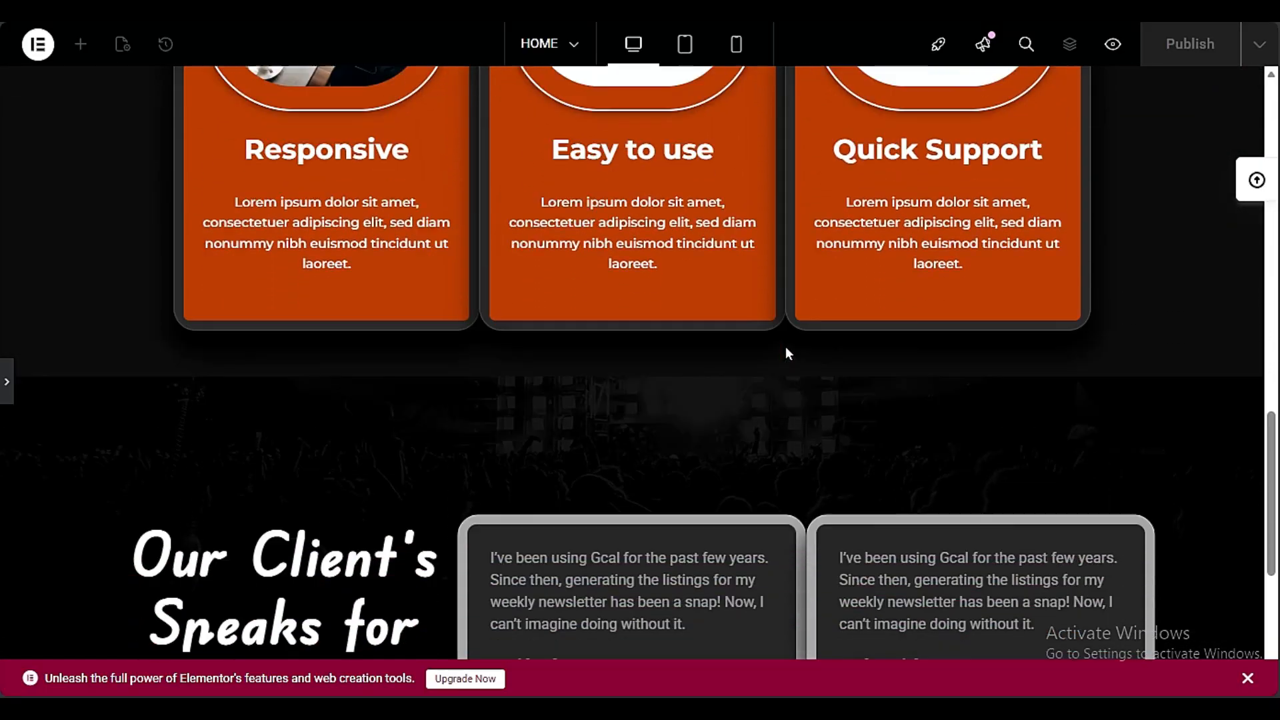
{"action": "scroll", "coordinate": [784, 350], "scroll_direction": "down", "scroll_amount": 6}
{"action": "scroll", "coordinate": [366, 447], "scroll_direction": "up", "scroll_amount": 2}
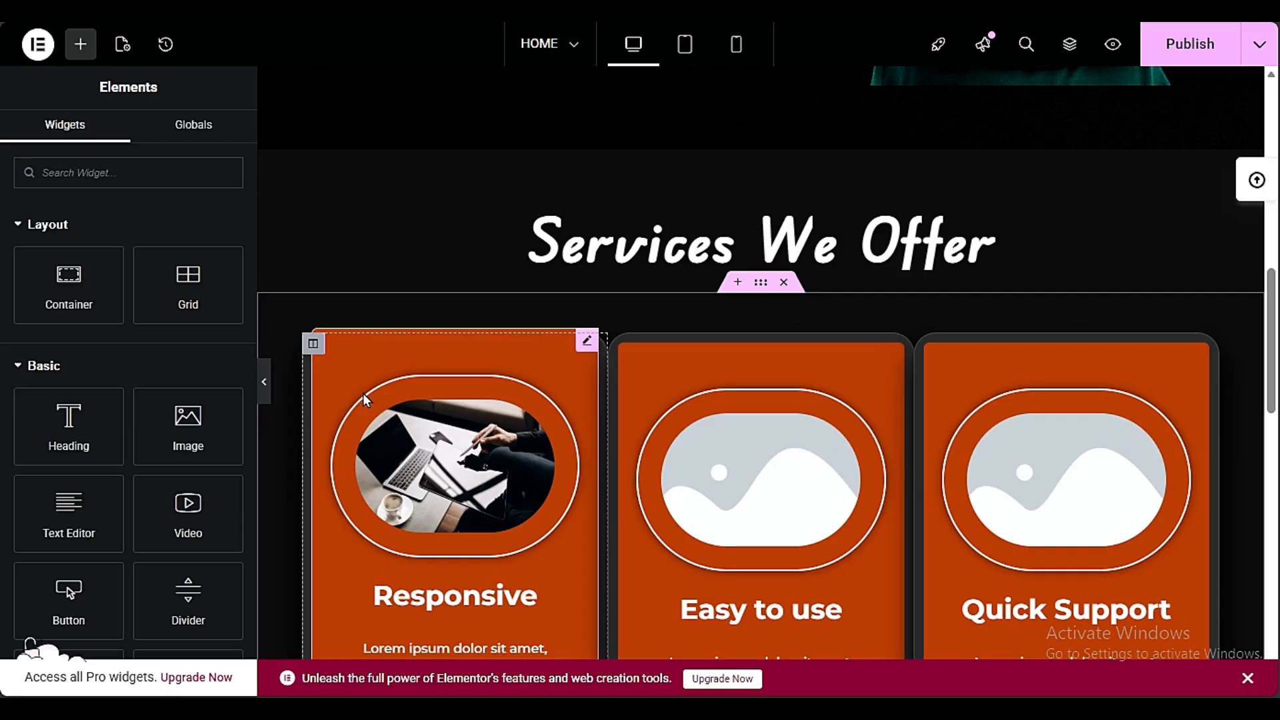
{"action": "scroll", "coordinate": [363, 400], "scroll_direction": "down", "scroll_amount": 11}
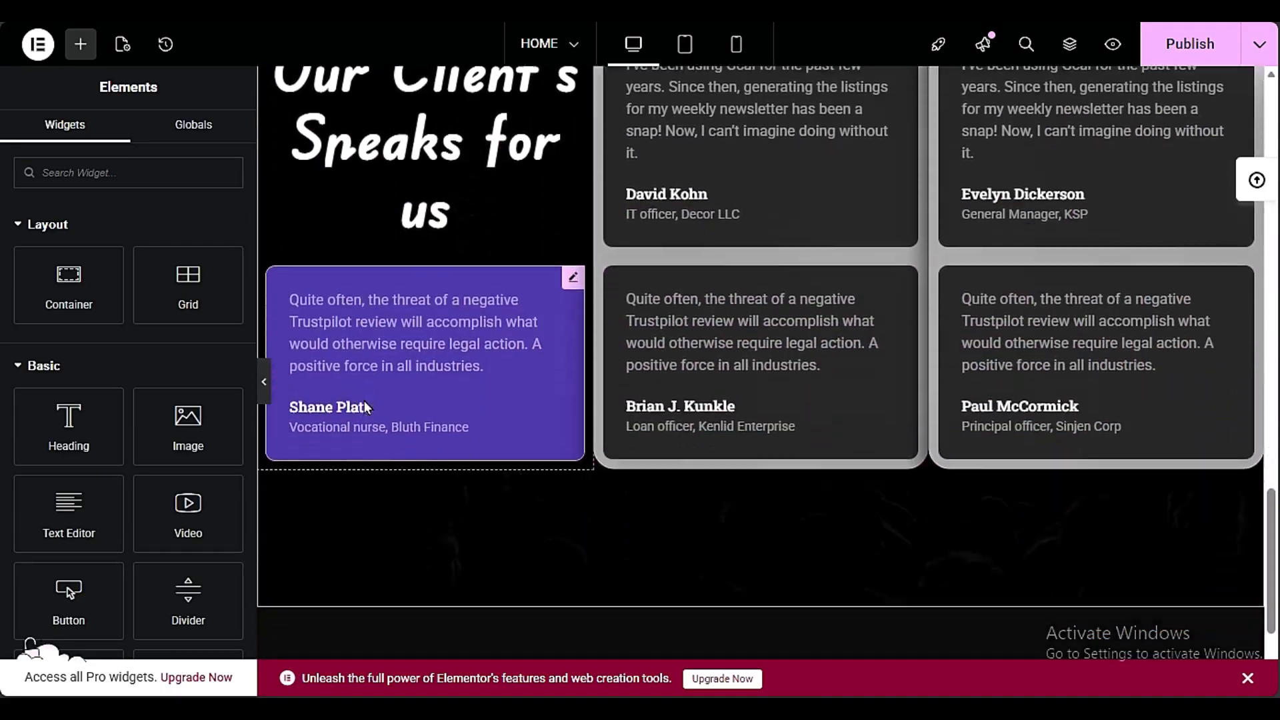
{"action": "scroll", "coordinate": [364, 401], "scroll_direction": "down", "scroll_amount": 3}
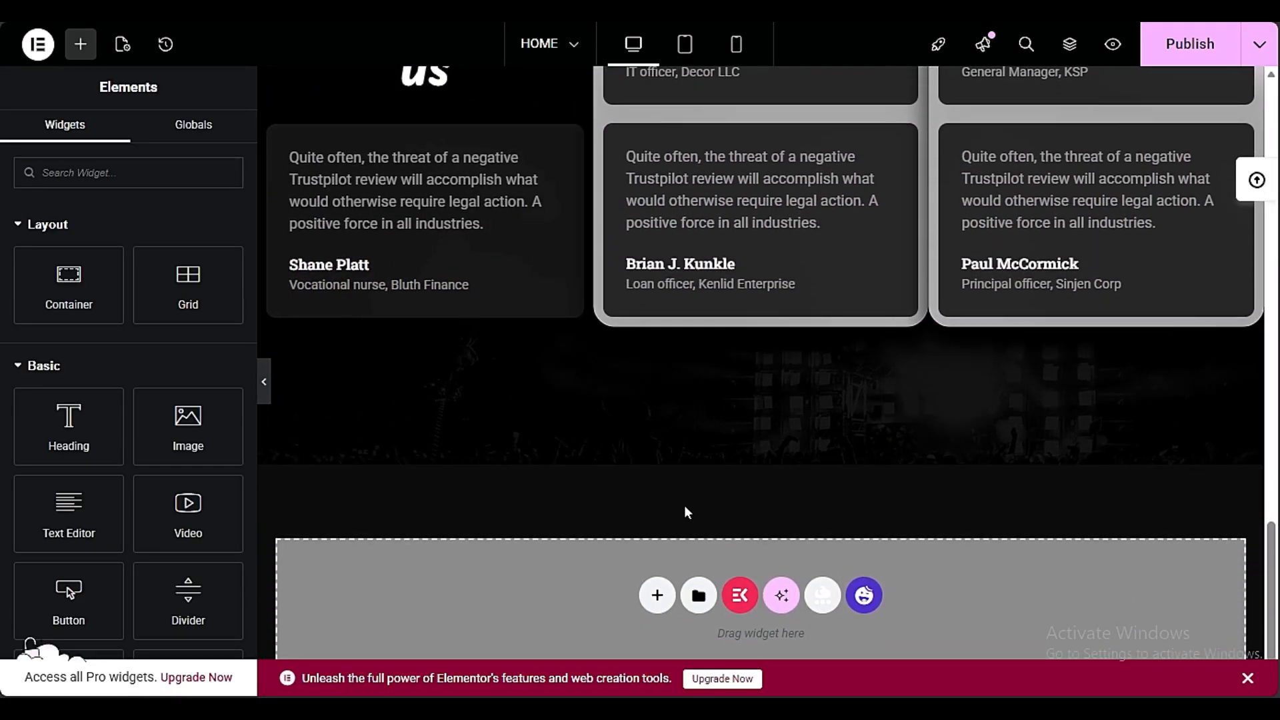
{"action": "scroll", "coordinate": [687, 511], "scroll_direction": "up", "scroll_amount": 12}
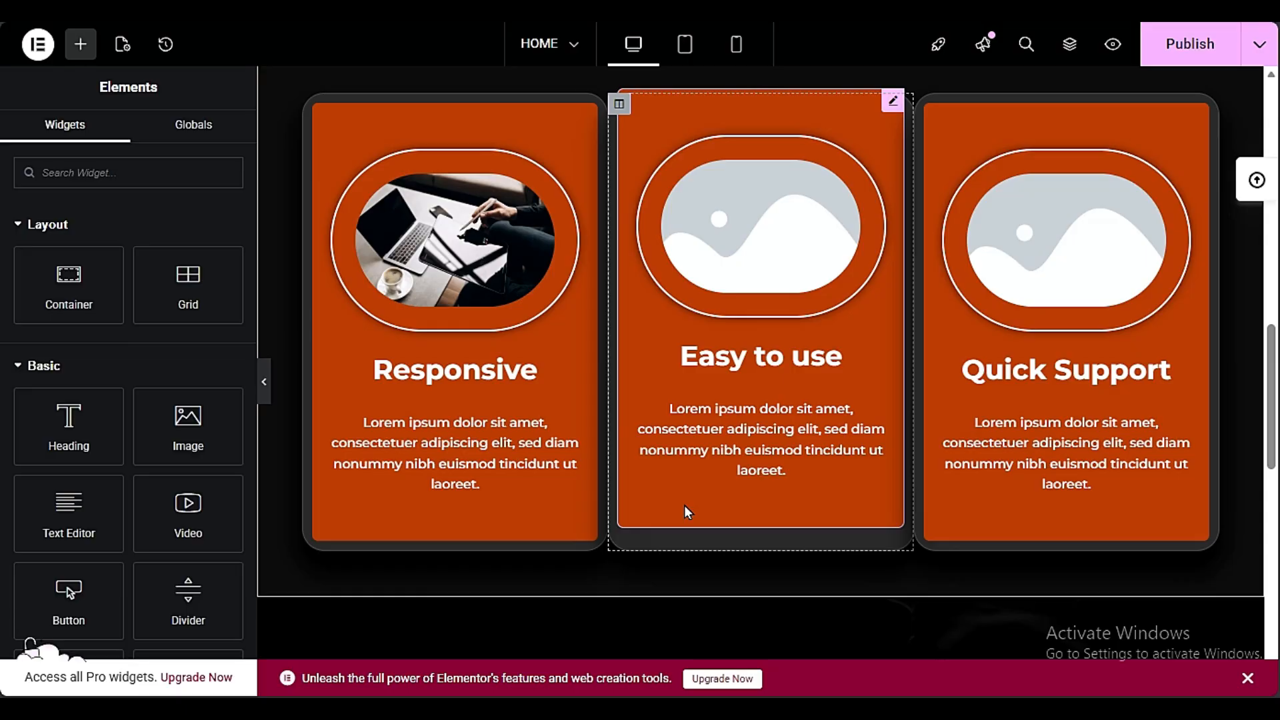
{"action": "scroll", "coordinate": [681, 505], "scroll_direction": "down", "scroll_amount": 10}
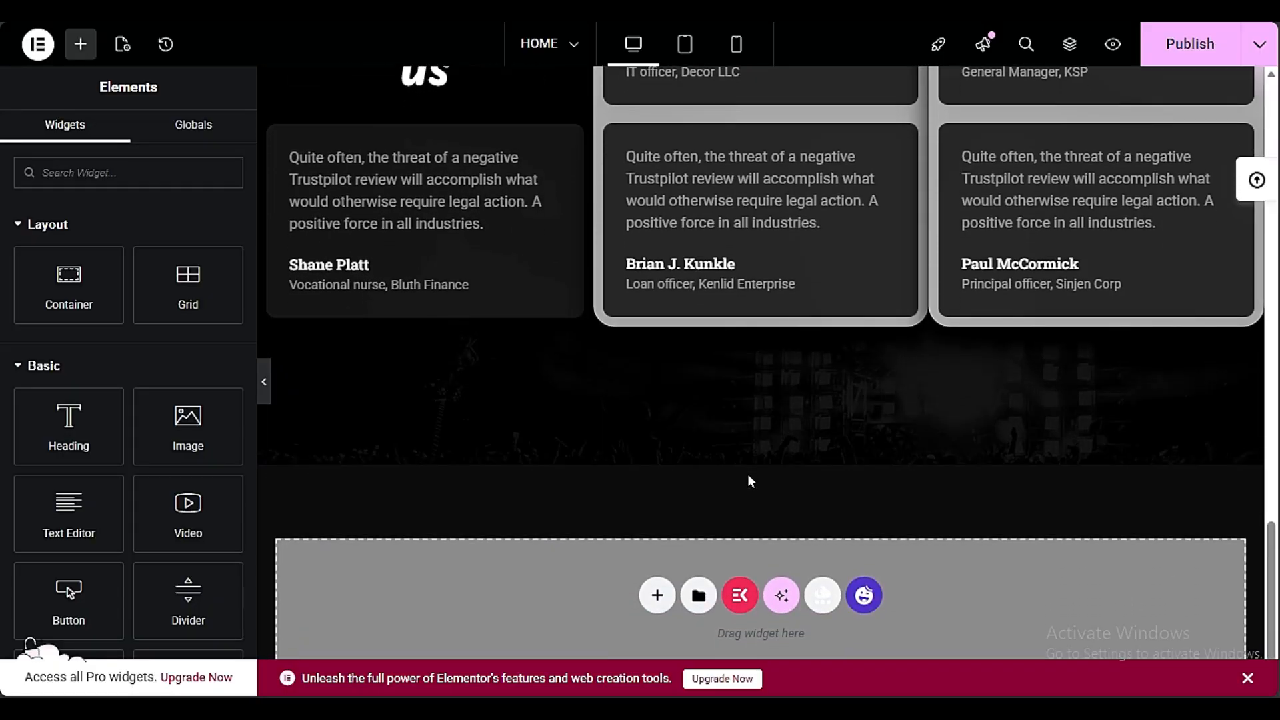
Add a flexbox container with two equal columns below the testimonials section
{"action": "left_click", "coordinate": [654, 597]}
{"action": "left_click", "coordinate": [706, 570]}
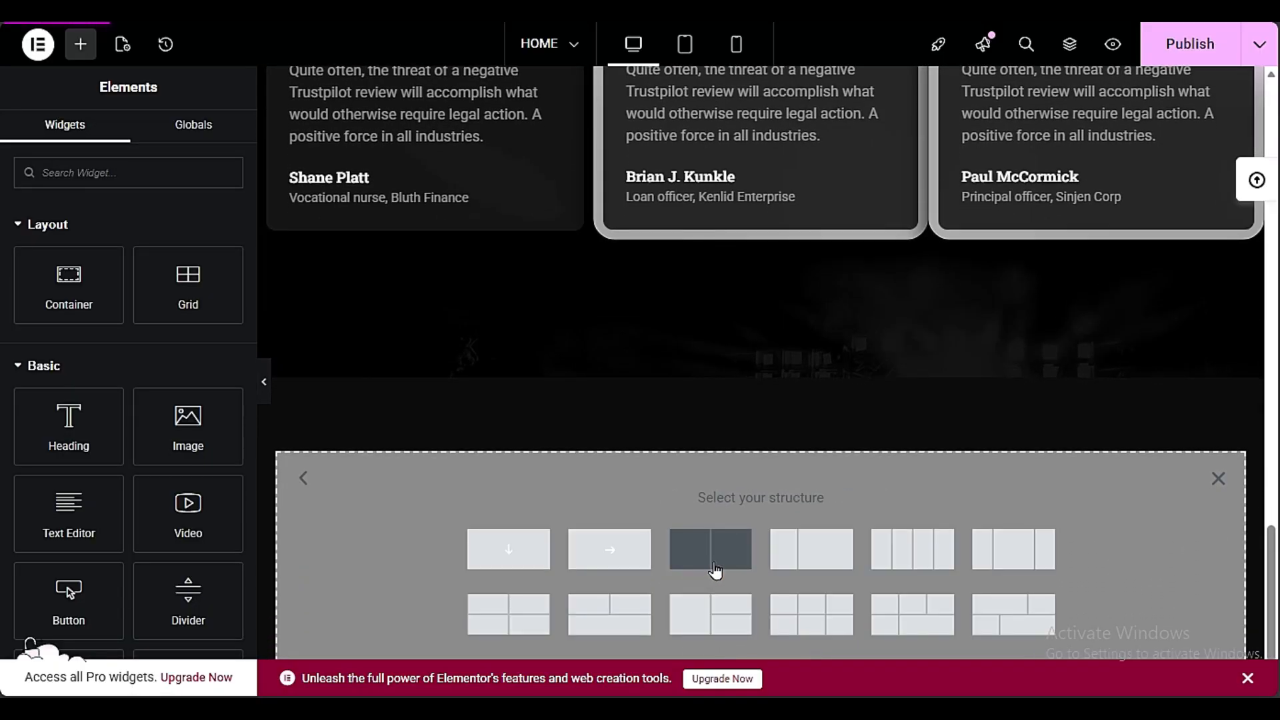
{"action": "left_click", "coordinate": [744, 550]}
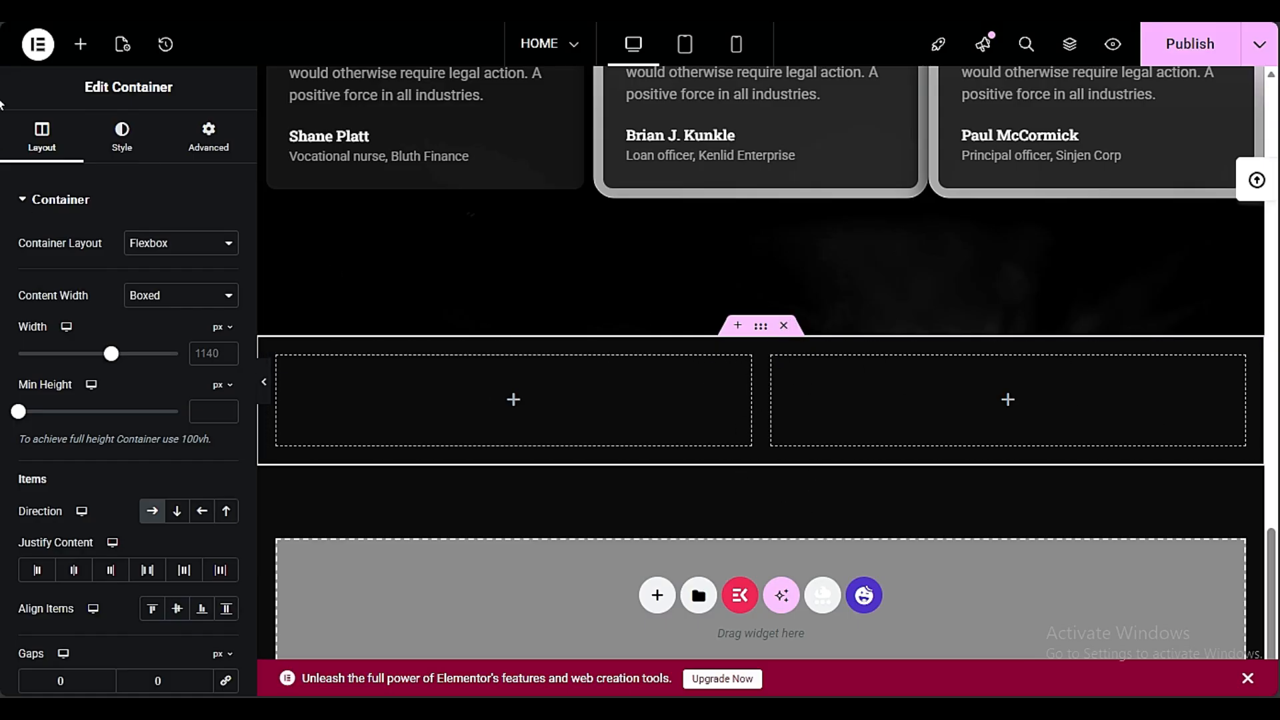
Search the widgets for "port" and place the Jeg Kit Portfolio Gallery in the new container's first column
{"action": "left_click", "coordinate": [82, 44]}
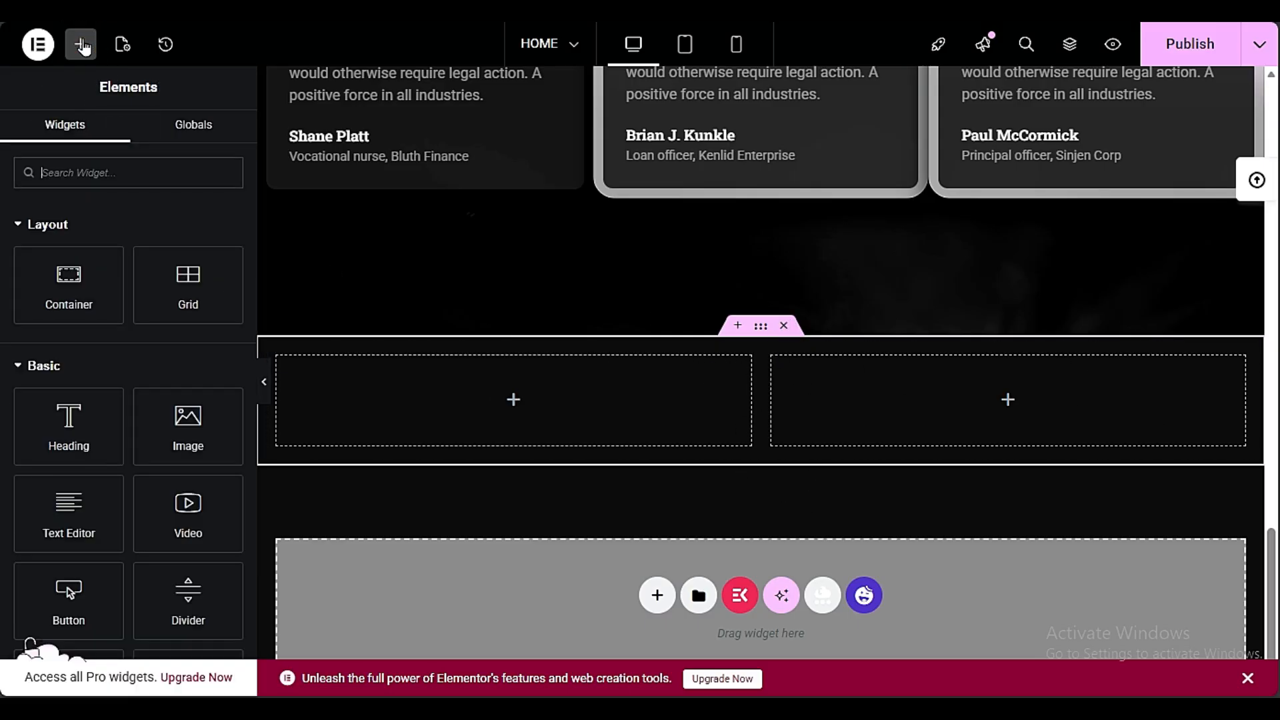
{"action": "scroll", "coordinate": [100, 434], "scroll_direction": "down", "scroll_amount": 12}
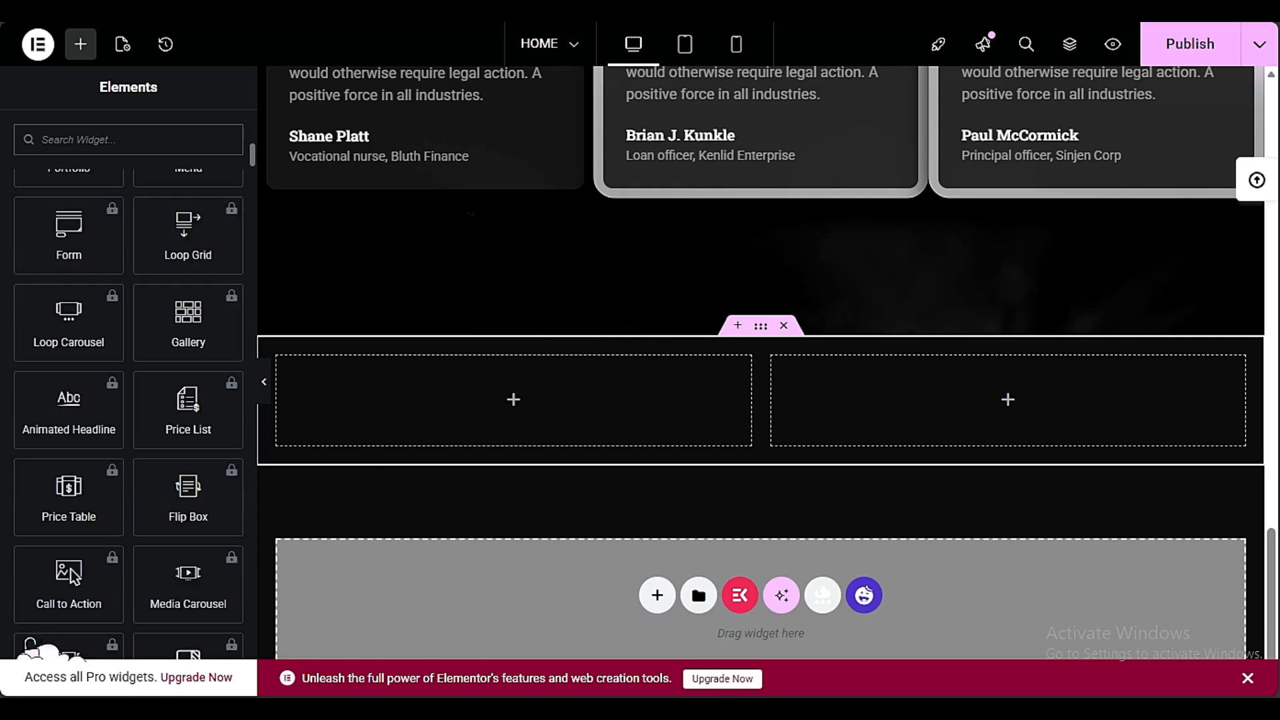
{"action": "scroll", "coordinate": [155, 515], "scroll_direction": "down", "scroll_amount": 5}
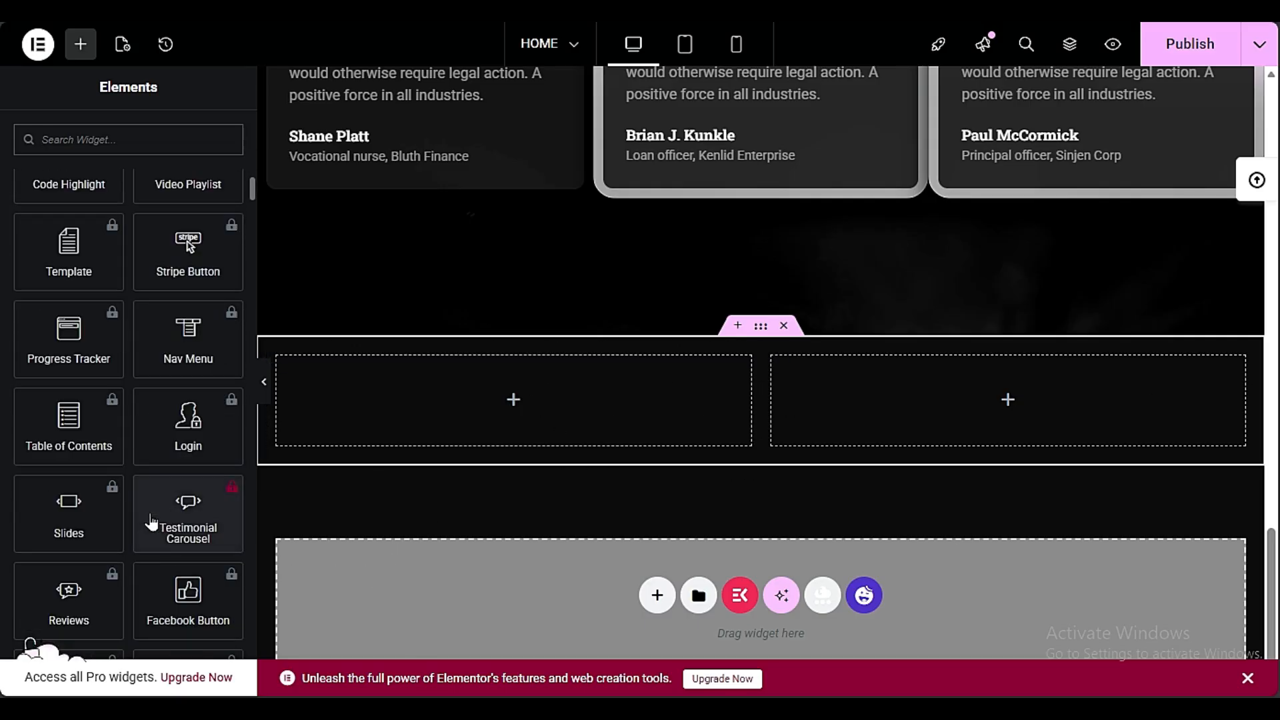
{"action": "scroll", "coordinate": [148, 516], "scroll_direction": "up", "scroll_amount": 15}
{"action": "scroll", "coordinate": [148, 515], "scroll_direction": "down", "scroll_amount": 12}
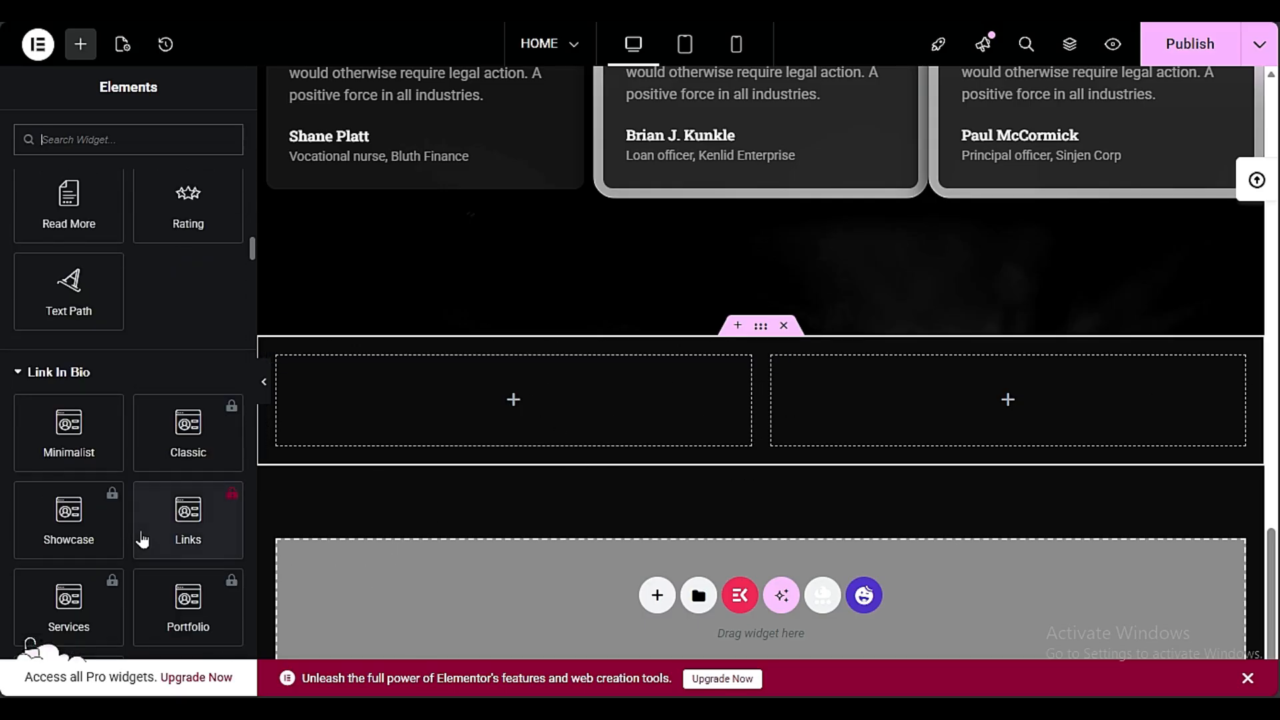
{"action": "scroll", "coordinate": [142, 530], "scroll_direction": "down", "scroll_amount": 8}
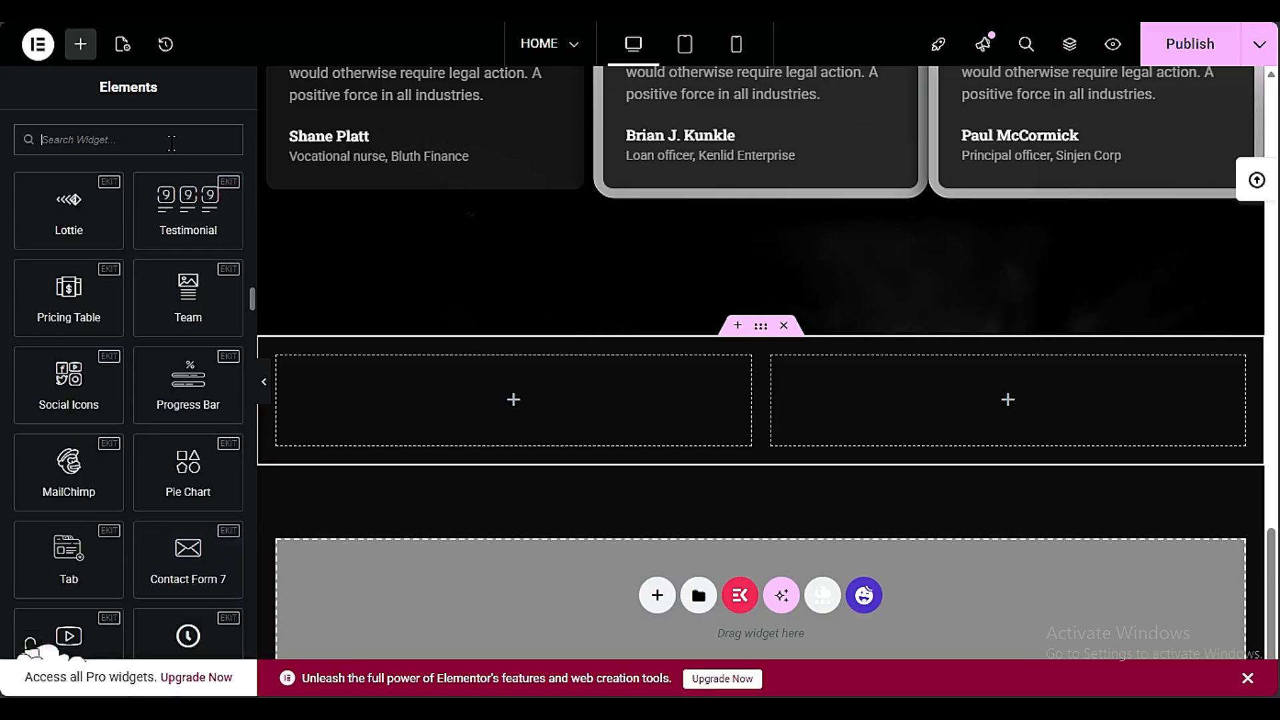
{"action": "type", "text": "port"}
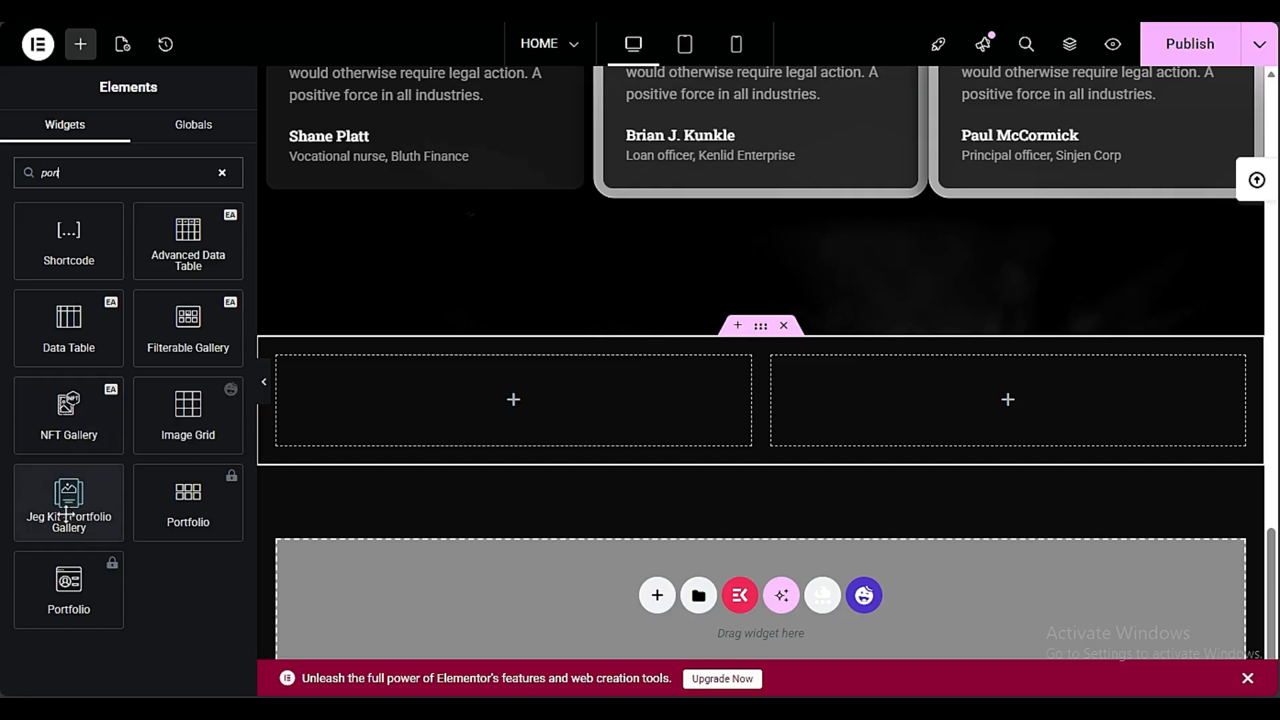
{"action": "left_click_drag", "start_coordinate": [69, 503], "coordinate": [463, 409]}
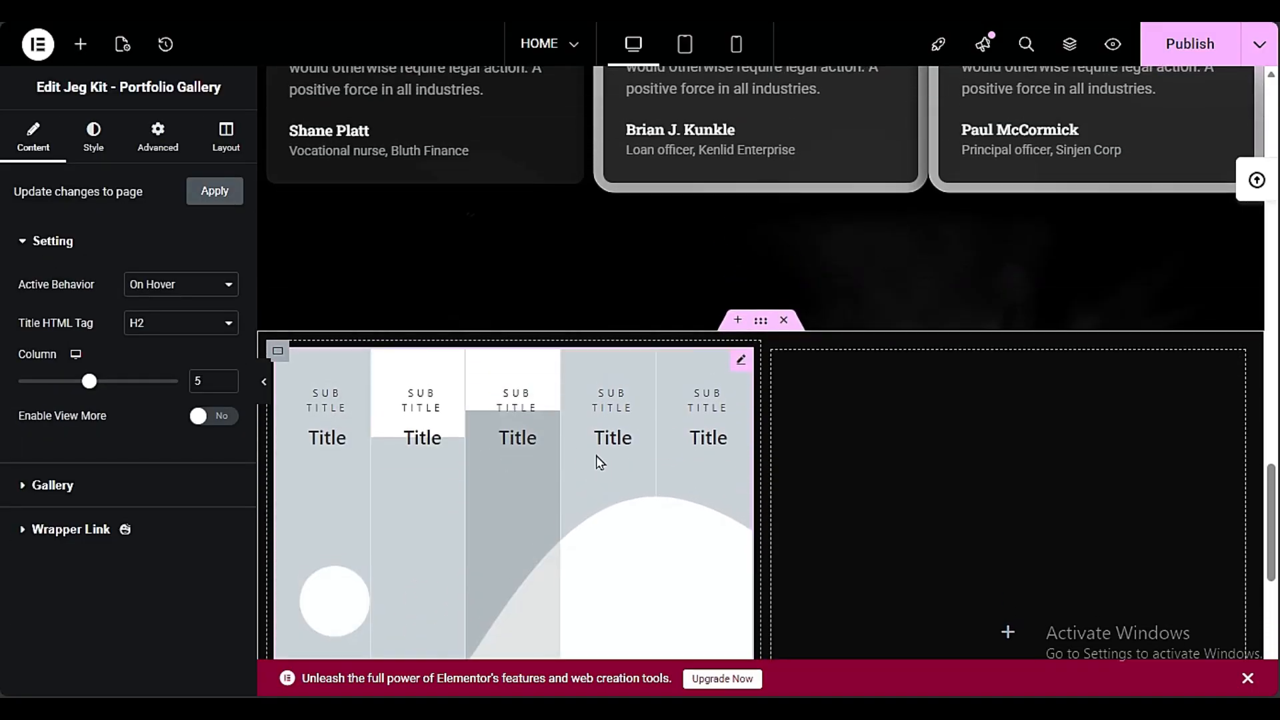
Delete the empty second column and set the width of the gallery's column to 100%
{"action": "scroll", "coordinate": [852, 392], "scroll_direction": "down", "scroll_amount": 2}
{"action": "scroll", "coordinate": [860, 380], "scroll_direction": "up", "scroll_amount": 2}
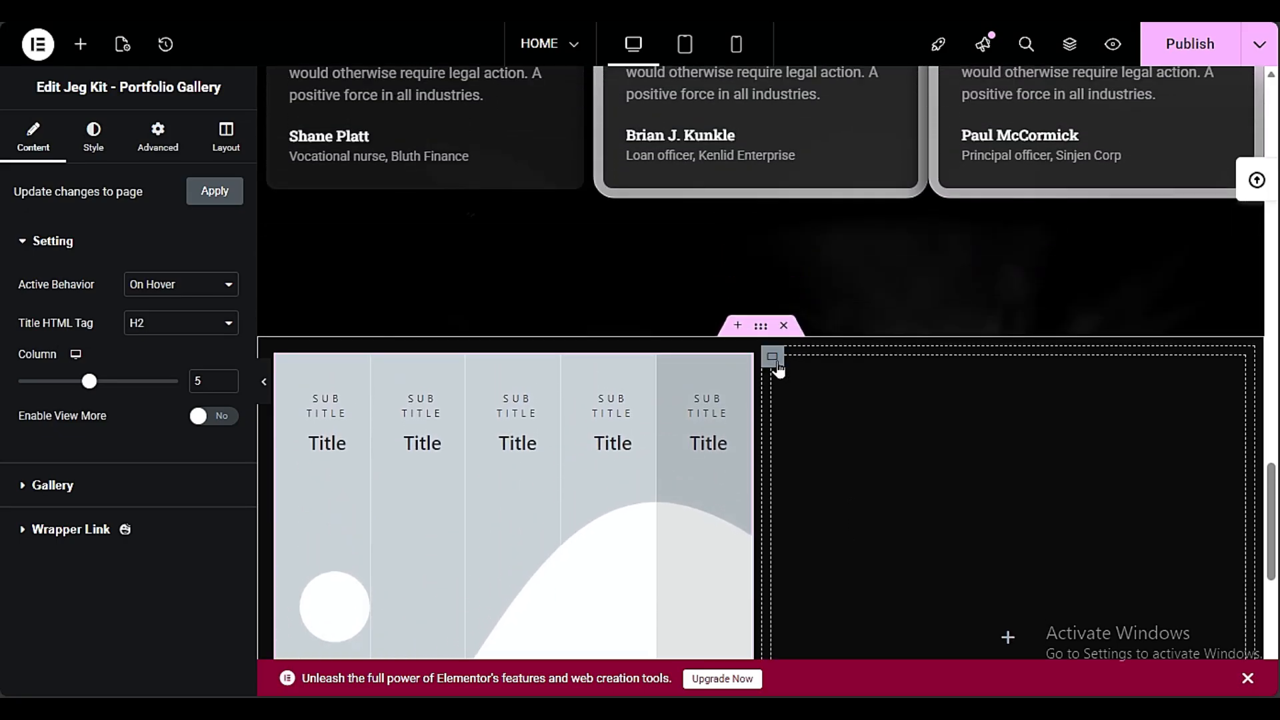
{"action": "right_click", "coordinate": [777, 369]}
{"action": "left_click", "coordinate": [830, 672]}
{"action": "left_click", "coordinate": [277, 363]}
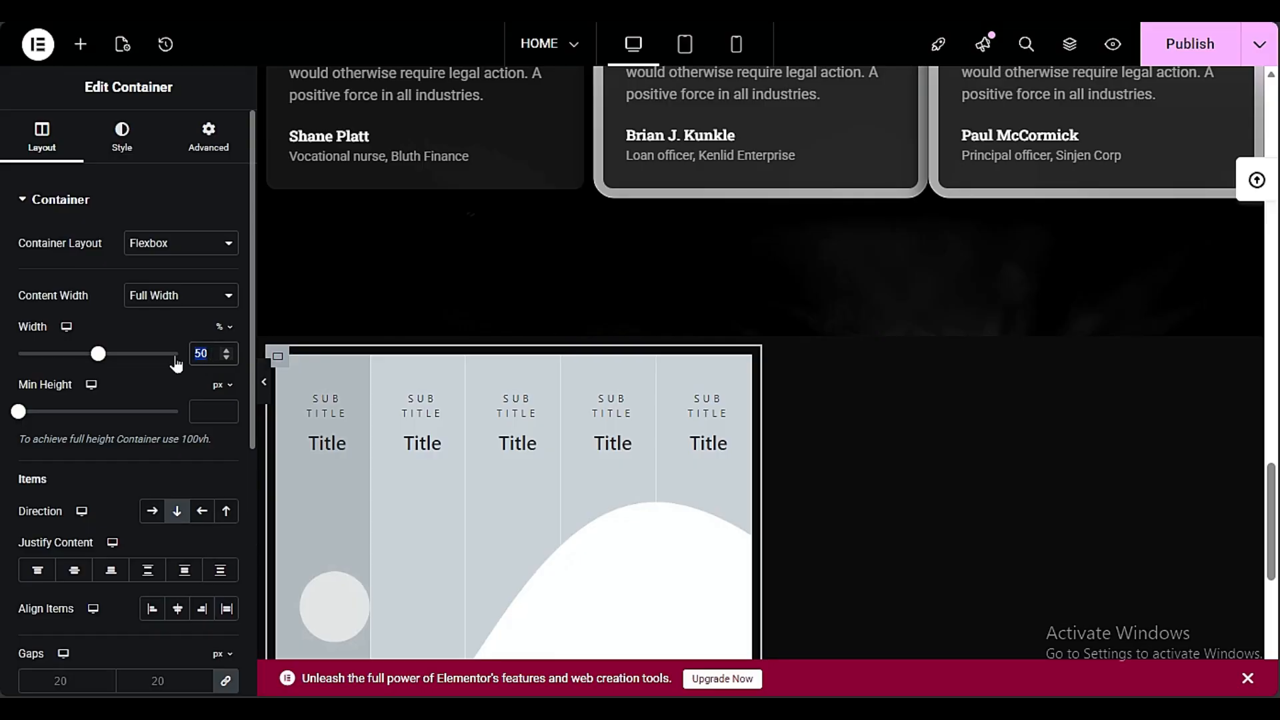
{"action": "type", "text": "100"}
{"action": "scroll", "coordinate": [1094, 402], "scroll_direction": "down", "scroll_amount": 6}
{"action": "scroll", "coordinate": [481, 368], "scroll_direction": "up", "scroll_amount": 3}
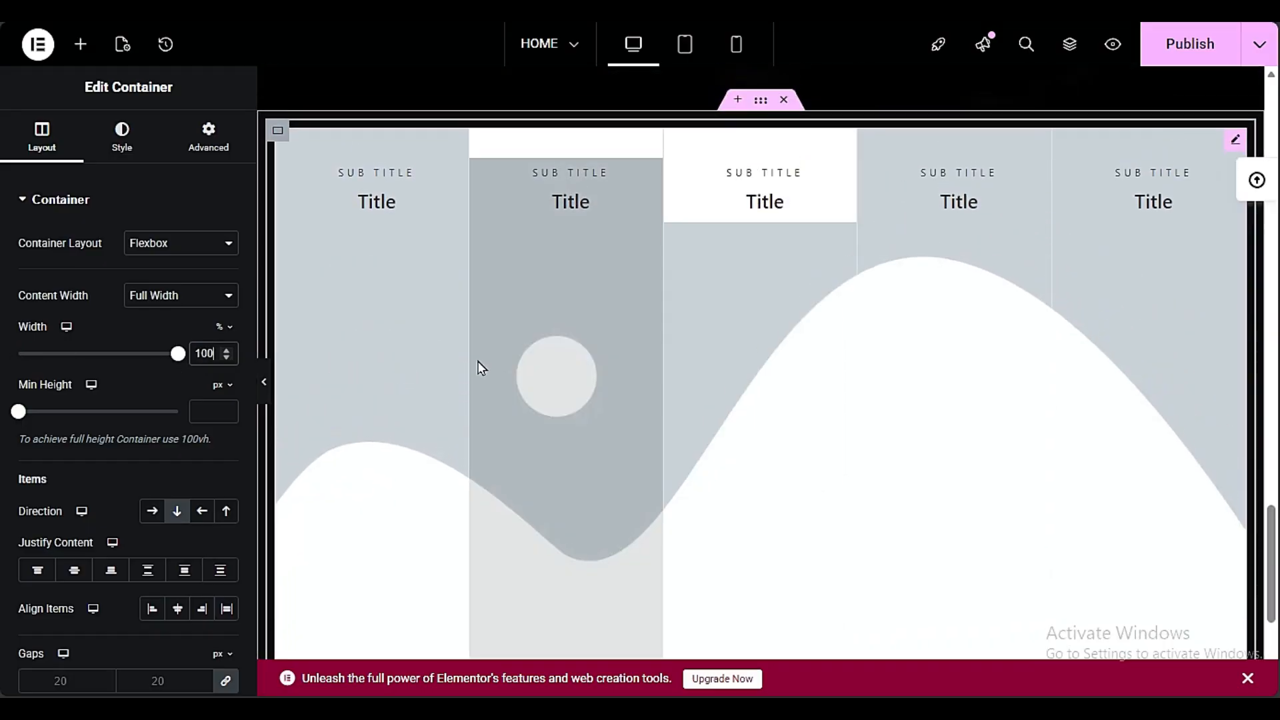
{"action": "scroll", "coordinate": [908, 437], "scroll_direction": "up", "scroll_amount": 6}
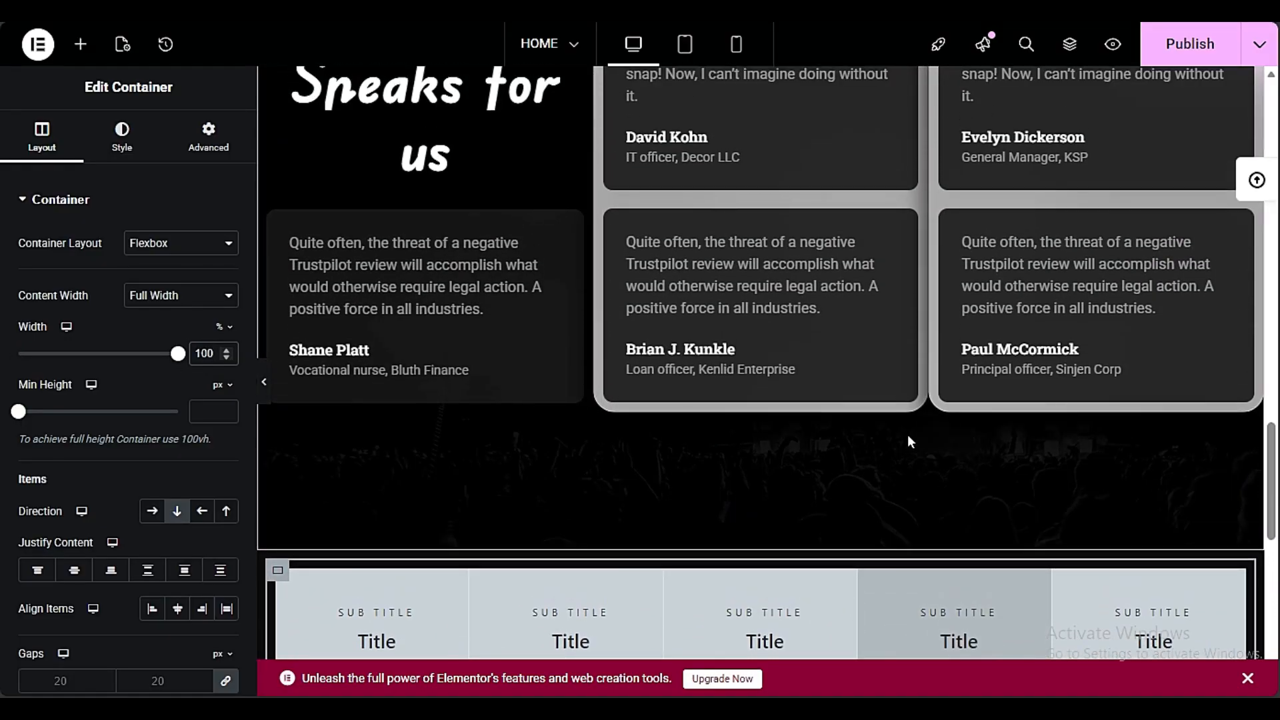
Insert a new section above the portfolio gallery and paste a copy of the "Our Client's Speaks for us" heading into it
{"action": "left_click", "coordinate": [80, 44]}
{"action": "scroll", "coordinate": [538, 319], "scroll_direction": "down", "scroll_amount": 3}
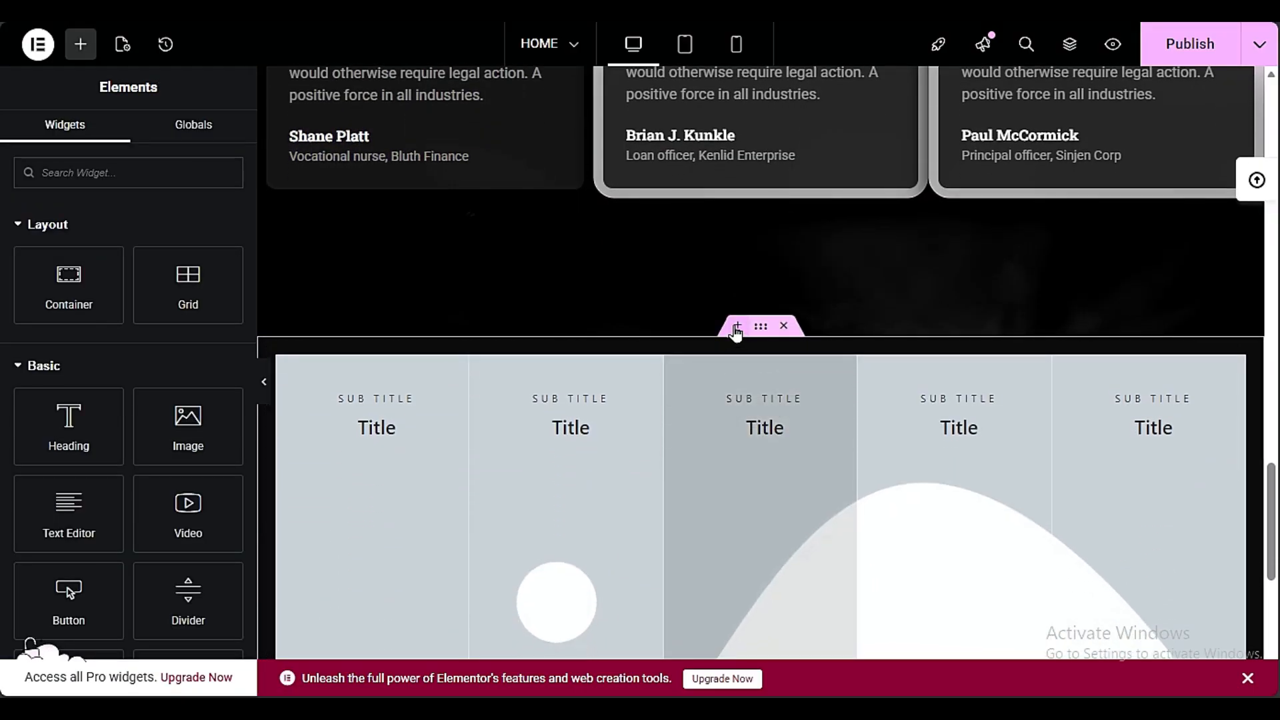
{"action": "left_click", "coordinate": [737, 330]}
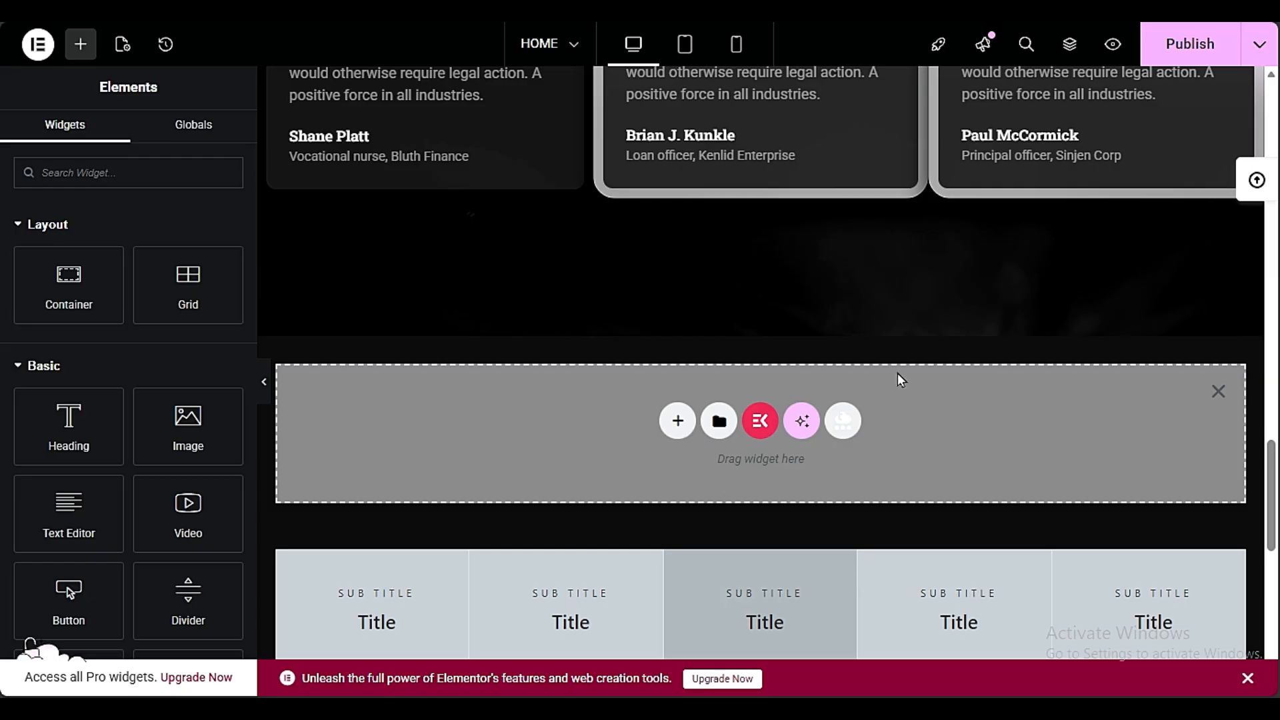
{"action": "right_click", "coordinate": [464, 423]}
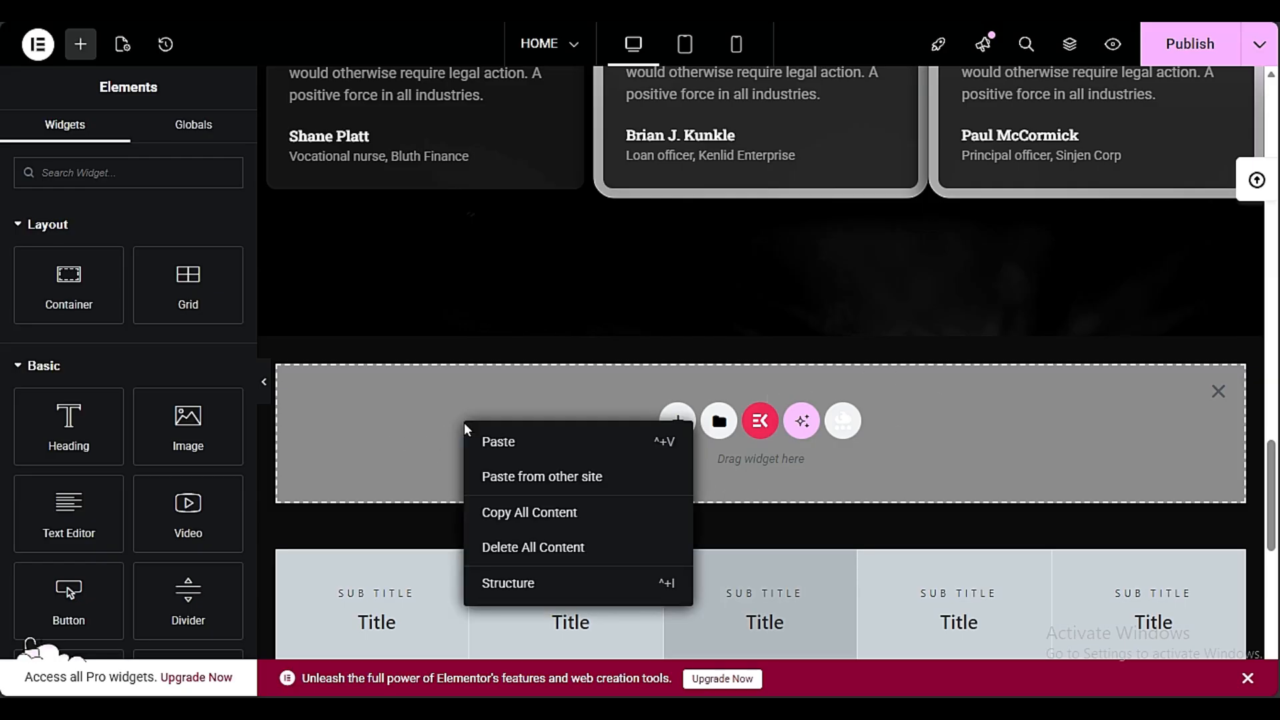
{"action": "left_click", "coordinate": [491, 477]}
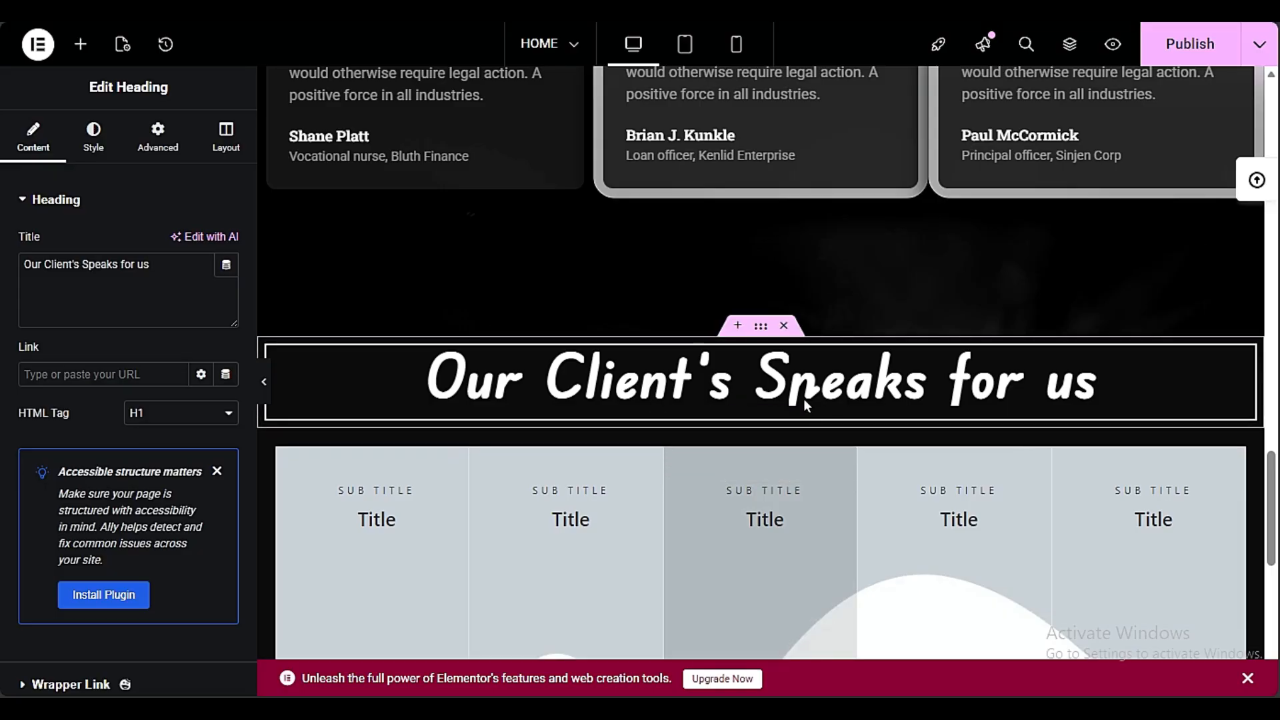
Set the top and bottom padding of the client testimonials section to 100 px
{"action": "scroll", "coordinate": [794, 400], "scroll_direction": "up", "scroll_amount": 10}
{"action": "scroll", "coordinate": [793, 400], "scroll_direction": "down", "scroll_amount": 4}
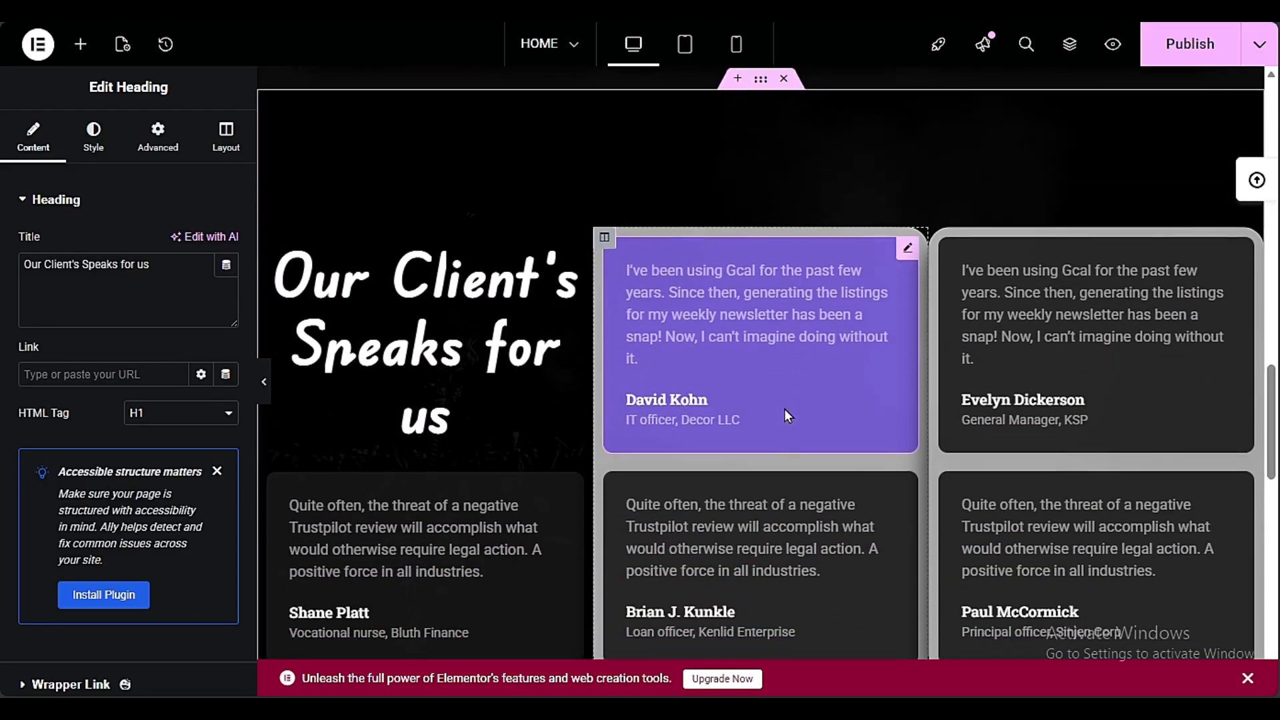
{"action": "scroll", "coordinate": [780, 433], "scroll_direction": "down", "scroll_amount": 2}
{"action": "scroll", "coordinate": [734, 400], "scroll_direction": "up", "scroll_amount": 5}
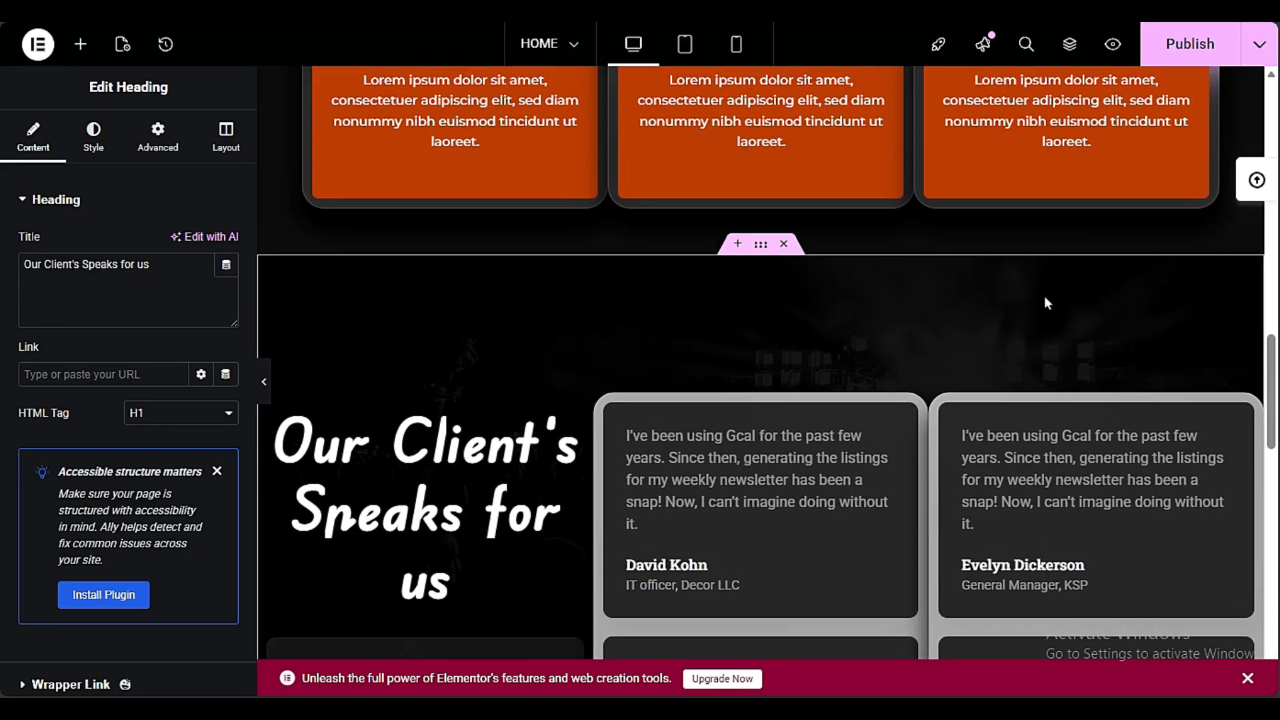
{"action": "left_click", "coordinate": [762, 256]}
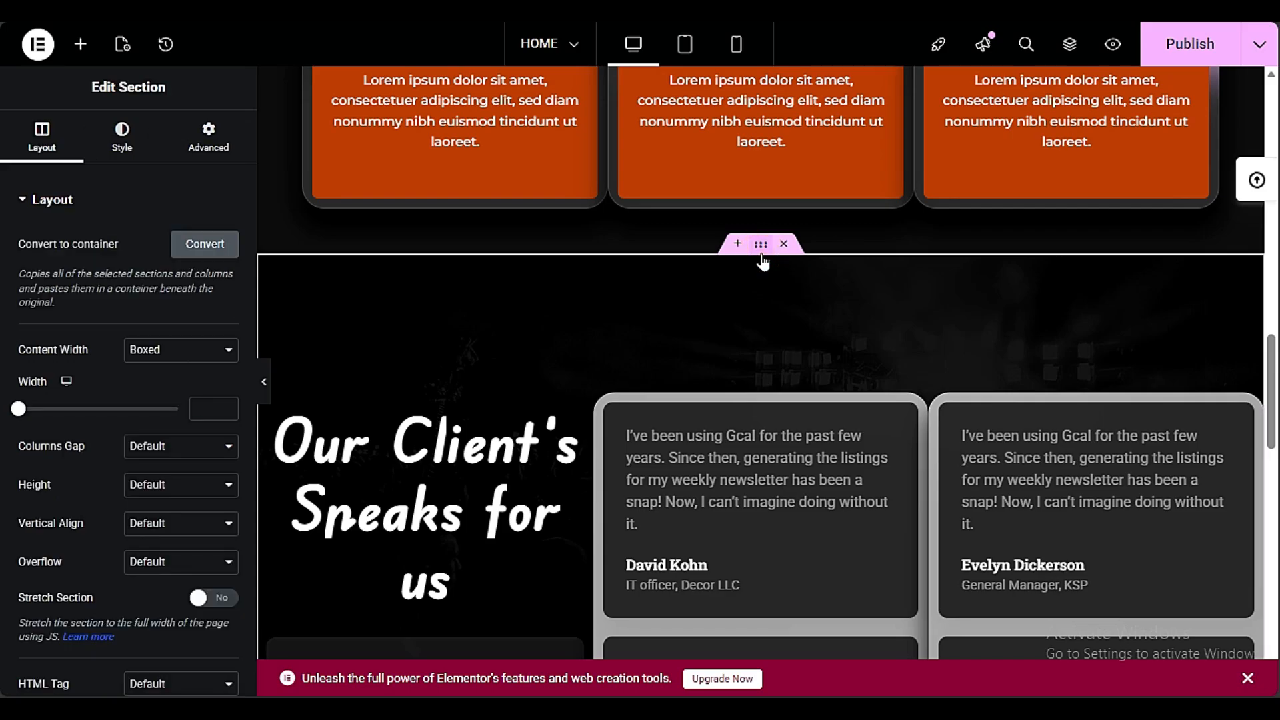
{"action": "left_click", "coordinate": [208, 133]}
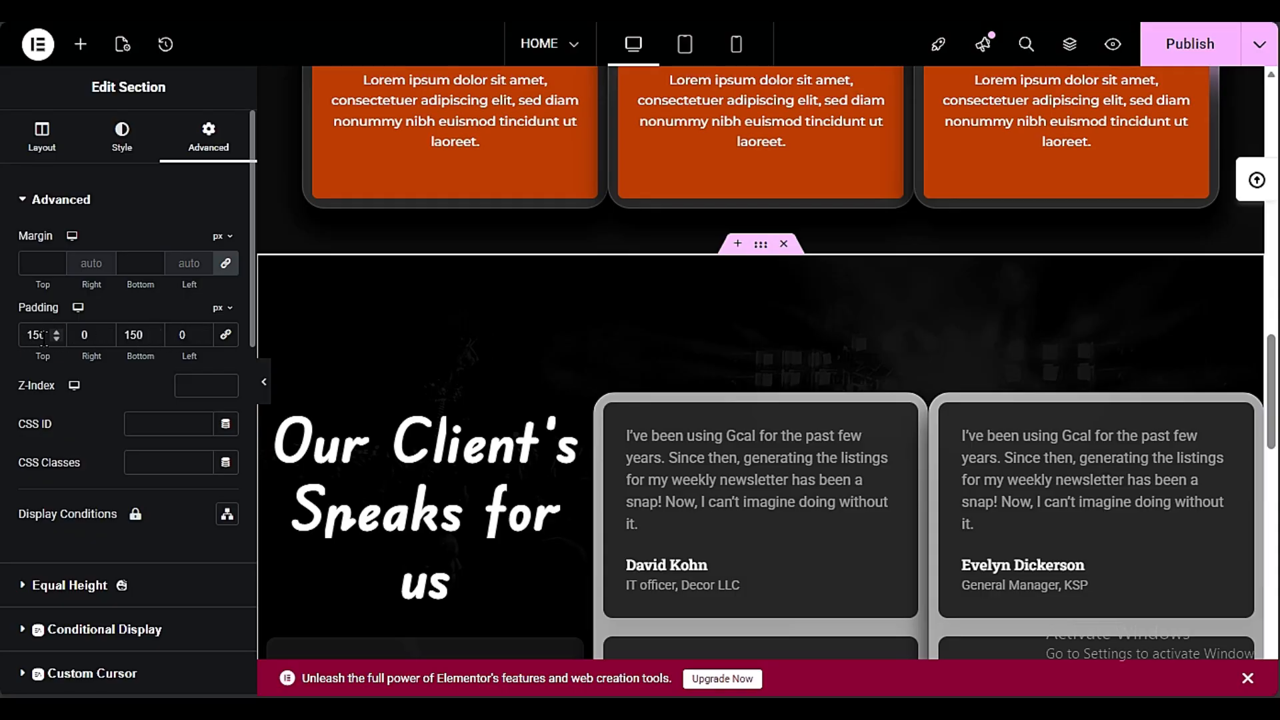
{"action": "left_click_drag", "start_coordinate": [44, 335], "coordinate": [19, 338]}
{"action": "type", "text": "100"}
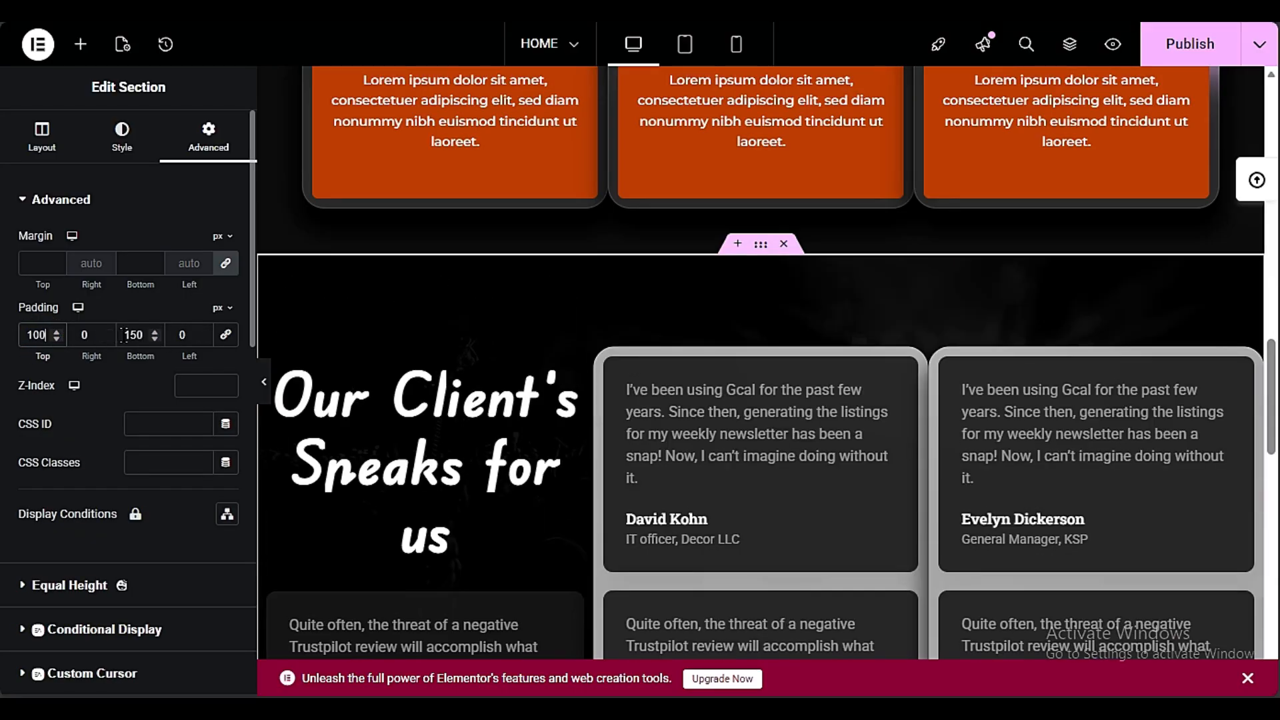
{"action": "left_click_drag", "start_coordinate": [140, 335], "coordinate": [130, 335]}
{"action": "type", "text": "1"}
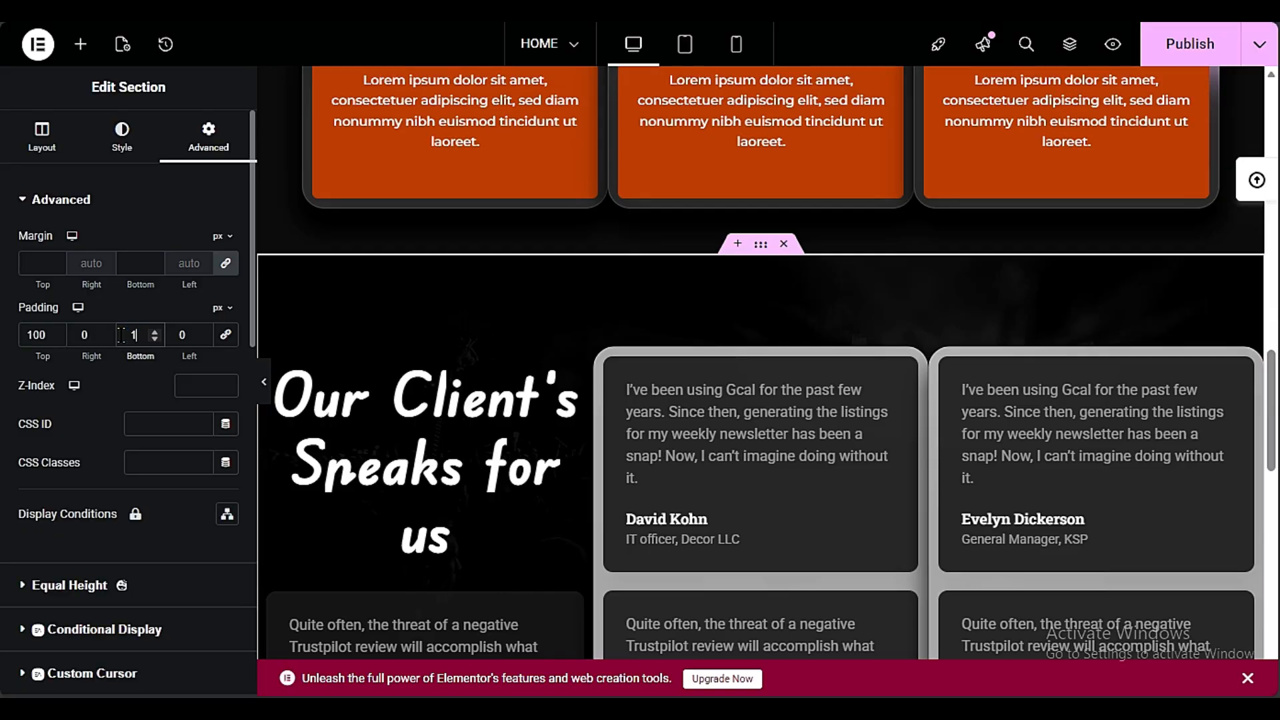
Unlink the margins of the heading container above the portfolio gallery and set its top and bottom margins to 100 px
{"action": "scroll", "coordinate": [690, 481], "scroll_direction": "down", "scroll_amount": 10}
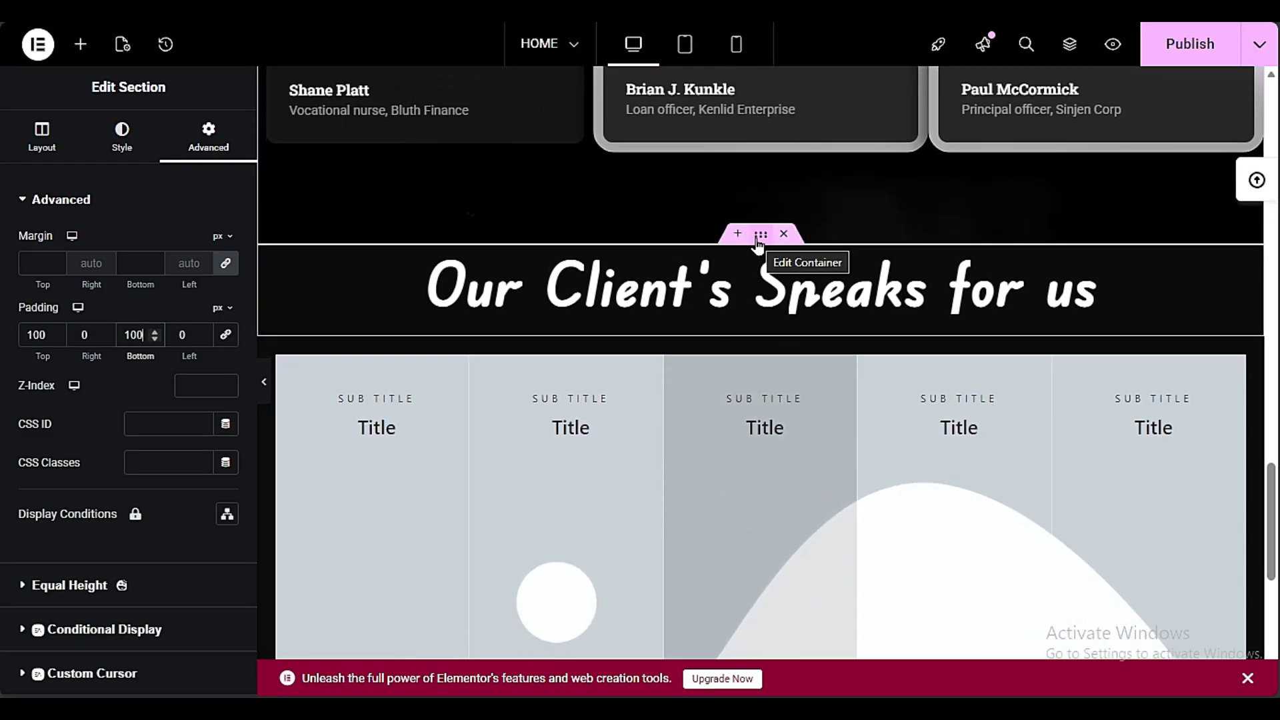
{"action": "left_click", "coordinate": [759, 242]}
{"action": "left_click", "coordinate": [206, 134]}
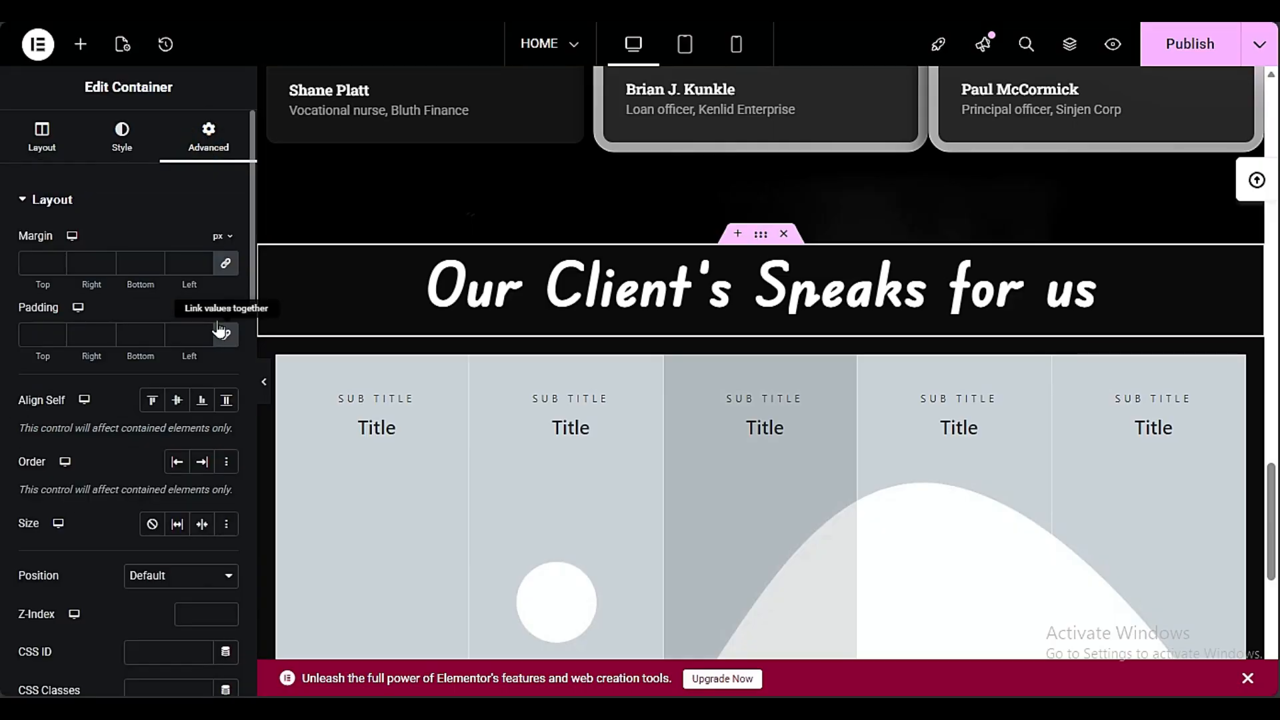
{"action": "left_click", "coordinate": [226, 264]}
{"action": "left_click", "coordinate": [41, 264]}
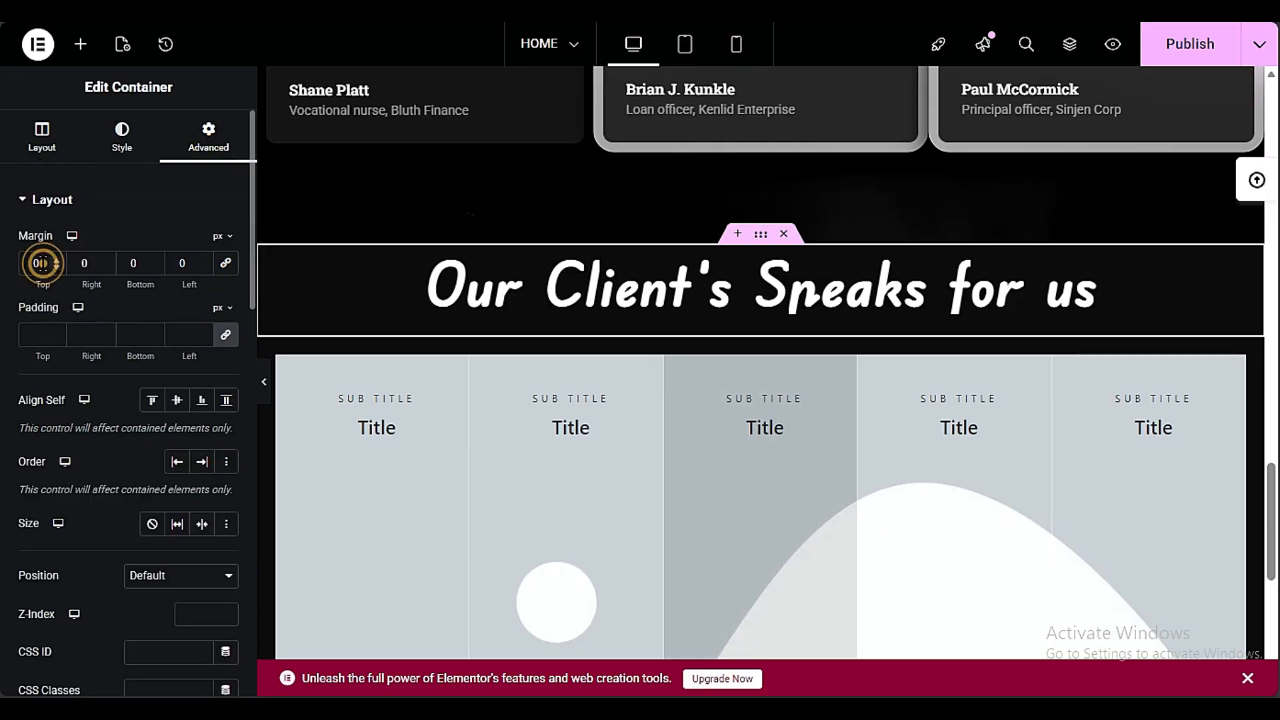
{"action": "type", "text": "100"}
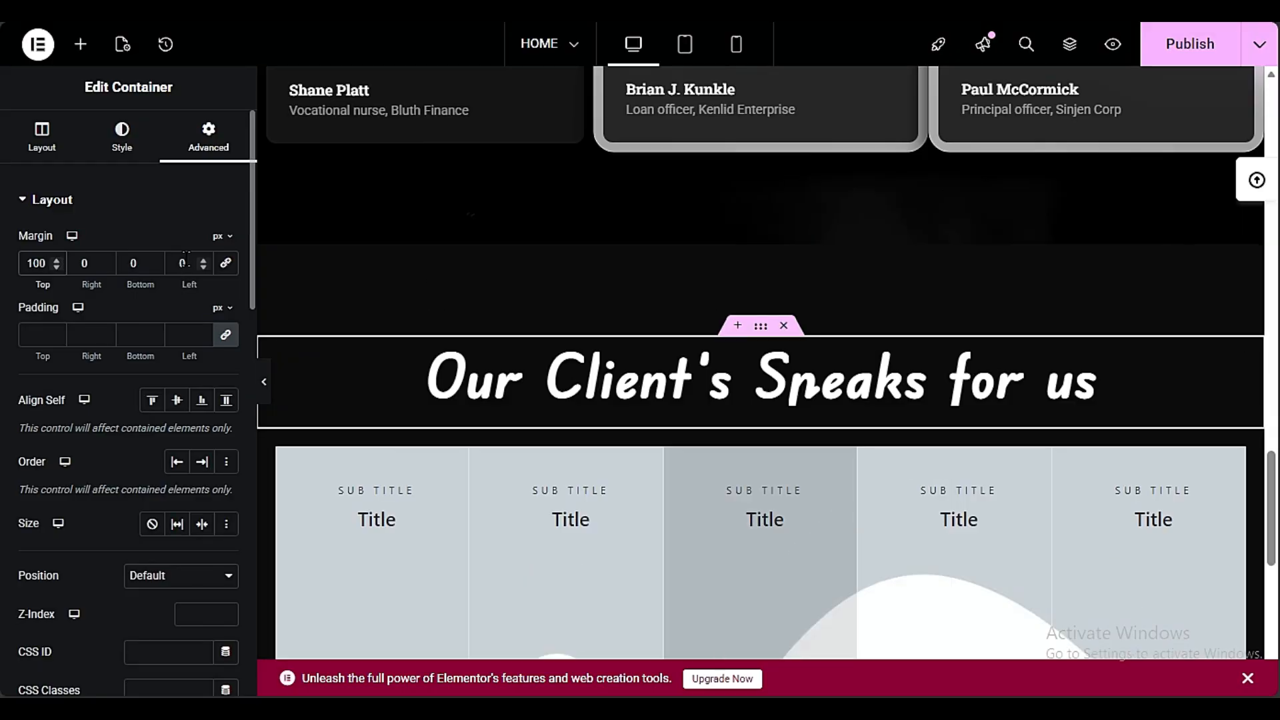
{"action": "double_click", "coordinate": [130, 264]}
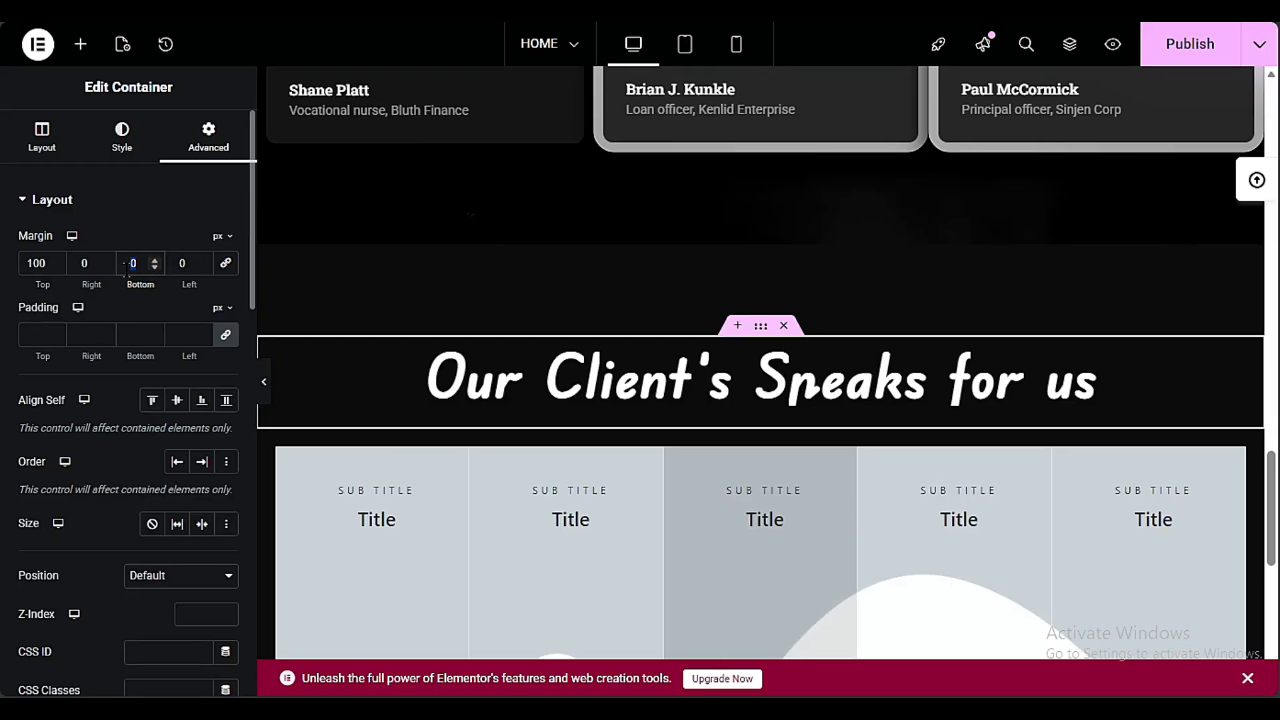
{"action": "type", "text": "100"}
Set the top and bottom padding of the "i AM WEB DESIGNER" hero section to 100 px
{"action": "scroll", "coordinate": [765, 570], "scroll_direction": "up", "scroll_amount": 10}
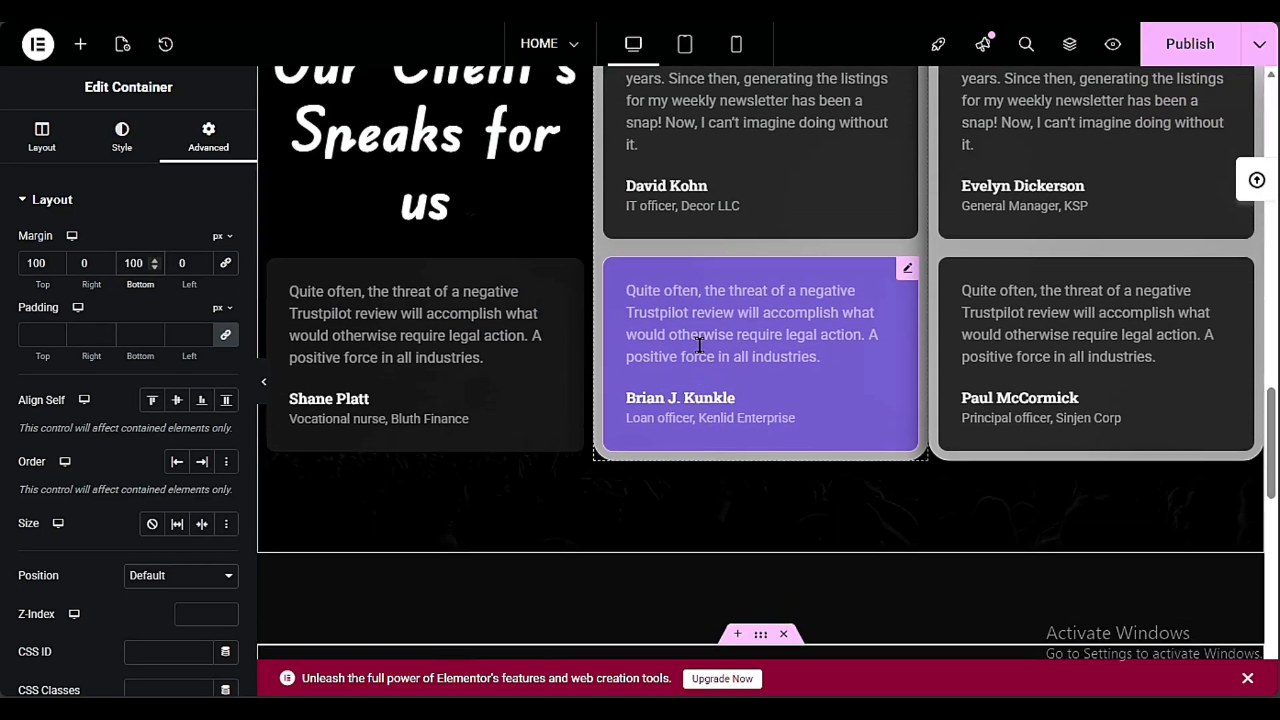
{"action": "scroll", "coordinate": [699, 345], "scroll_direction": "up", "scroll_amount": 15}
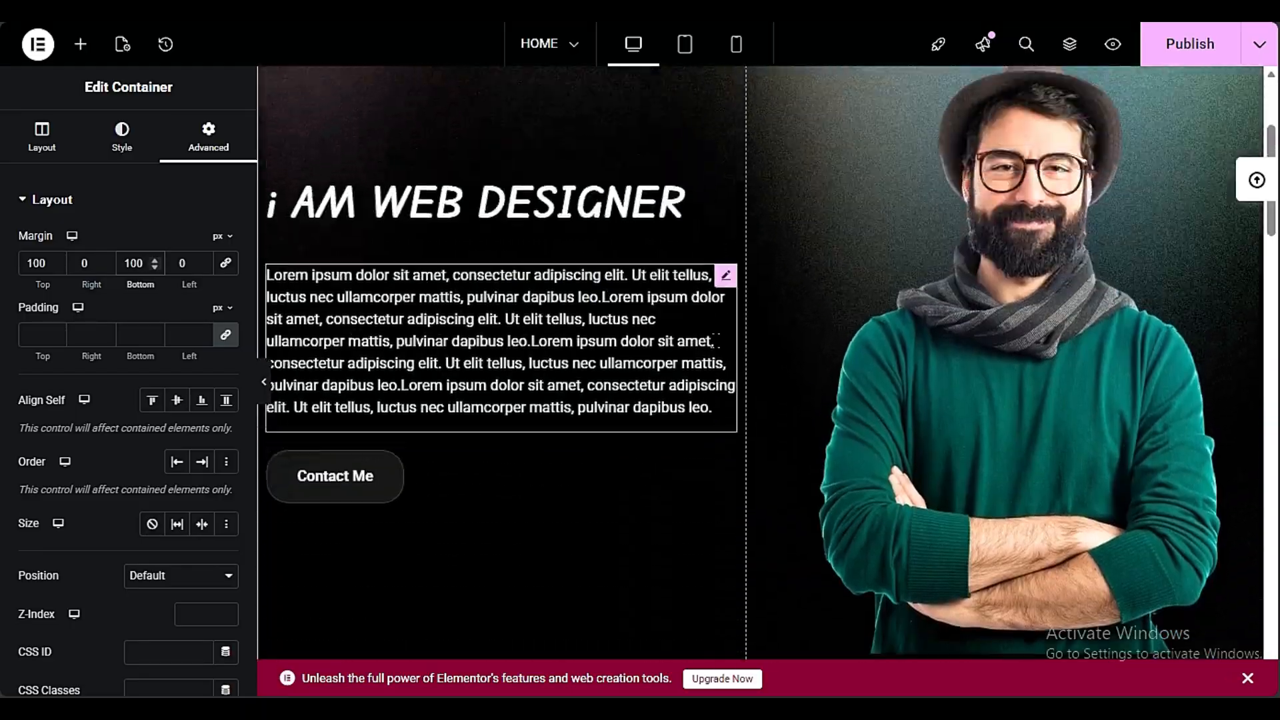
{"action": "scroll", "coordinate": [717, 341], "scroll_direction": "up", "scroll_amount": 3}
{"action": "left_click", "coordinate": [760, 155]}
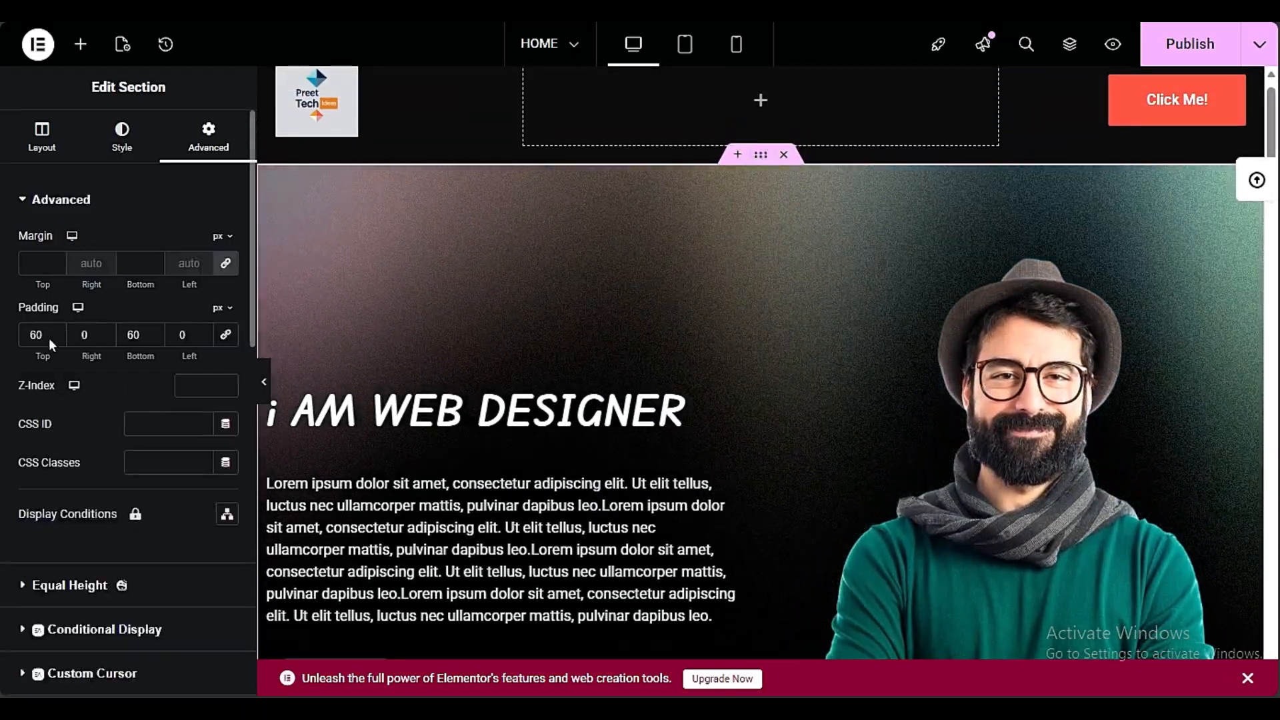
{"action": "double_click", "coordinate": [39, 334]}
{"action": "type", "text": "1"}
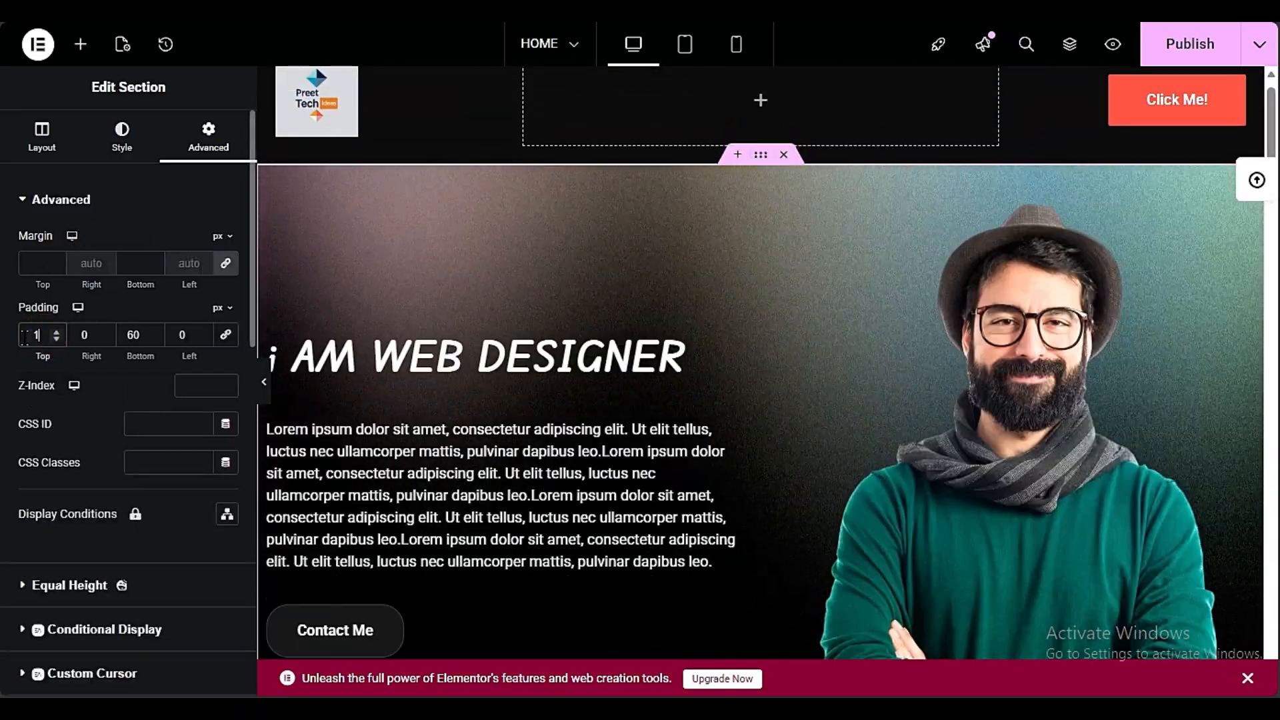
{"action": "type", "text": "00"}
{"action": "double_click", "coordinate": [121, 334]}
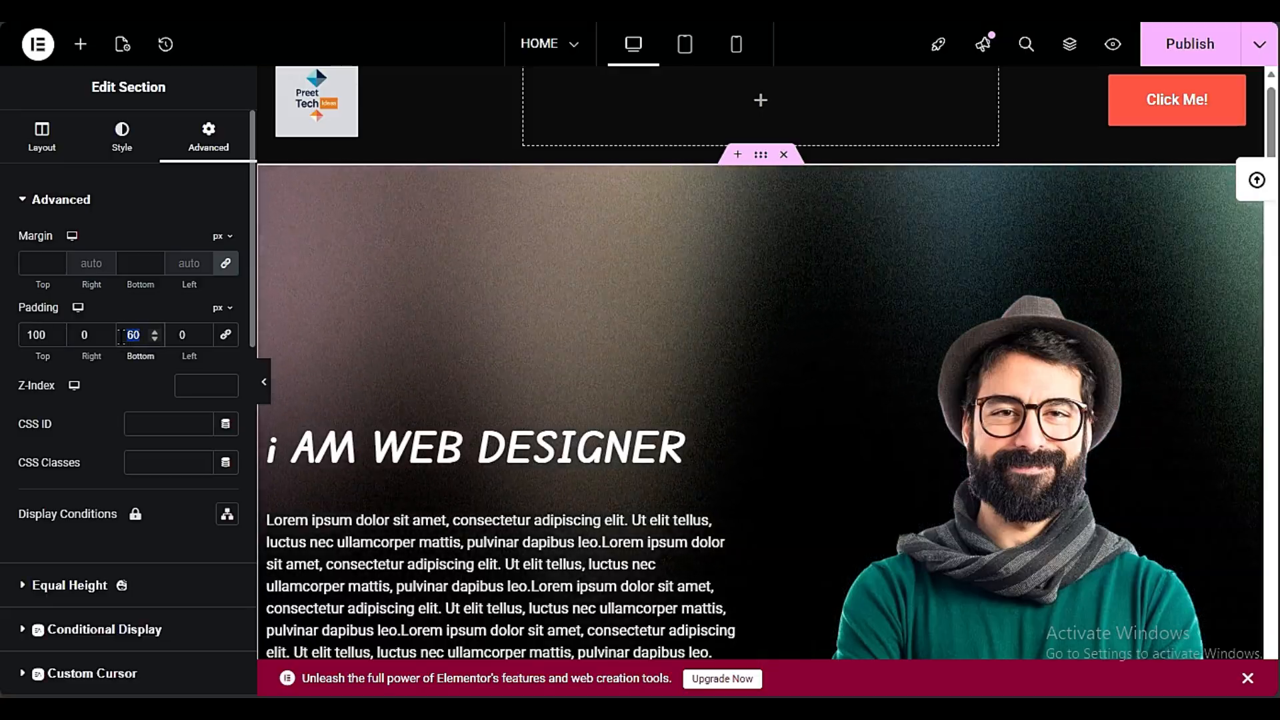
{"action": "type", "text": "100"}
Set the bottom margin of the heading container above the portfolio gallery to 50 px
{"action": "scroll", "coordinate": [661, 316], "scroll_direction": "down", "scroll_amount": 15}
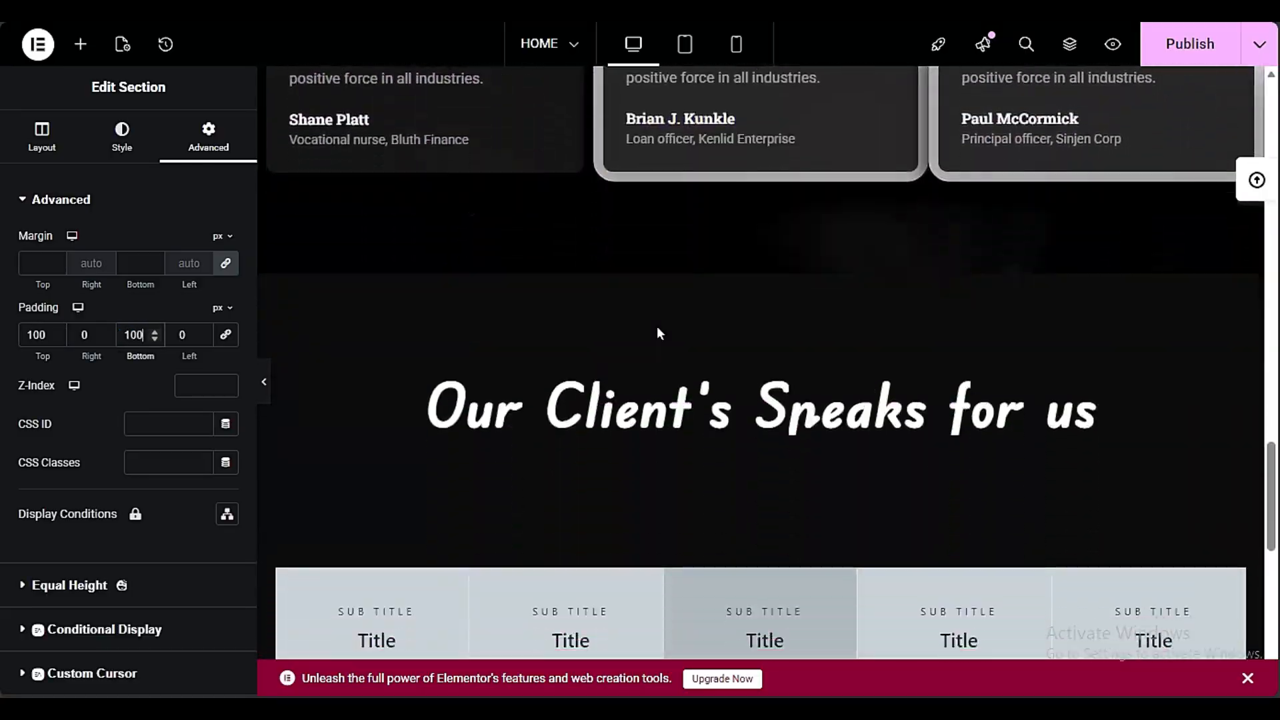
{"action": "scroll", "coordinate": [658, 327], "scroll_direction": "down", "scroll_amount": 1}
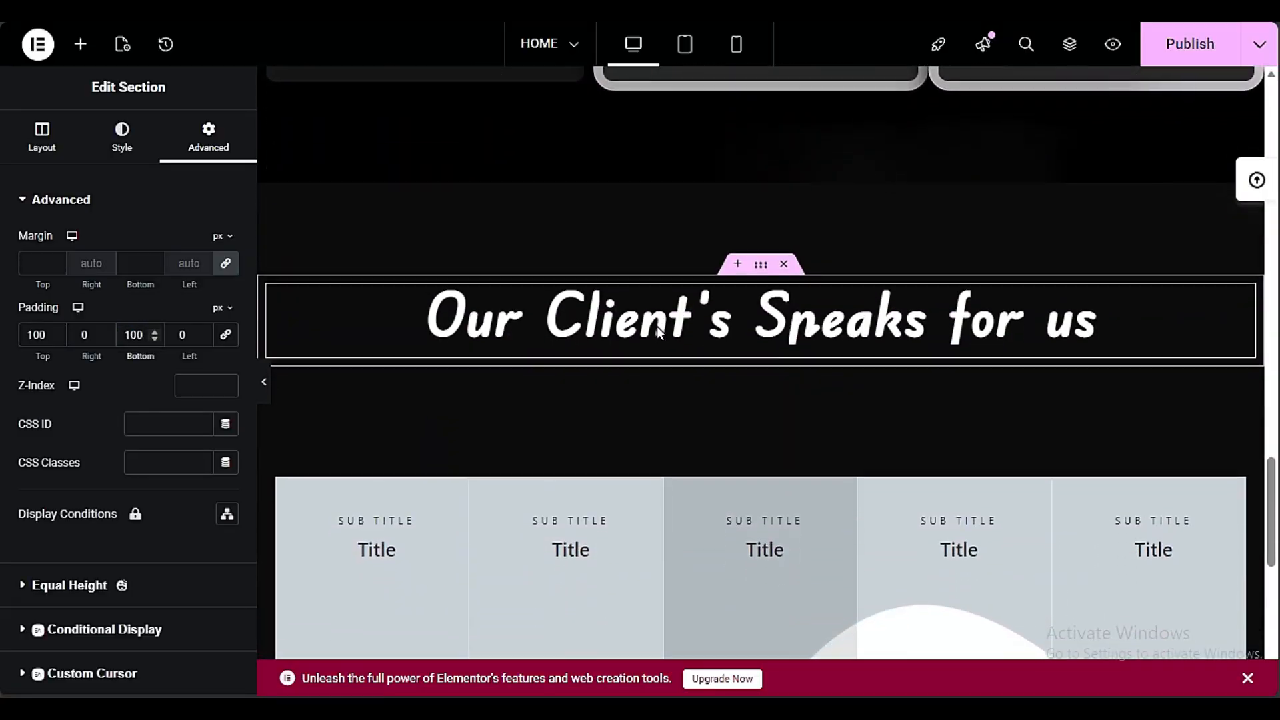
{"action": "left_click", "coordinate": [762, 267]}
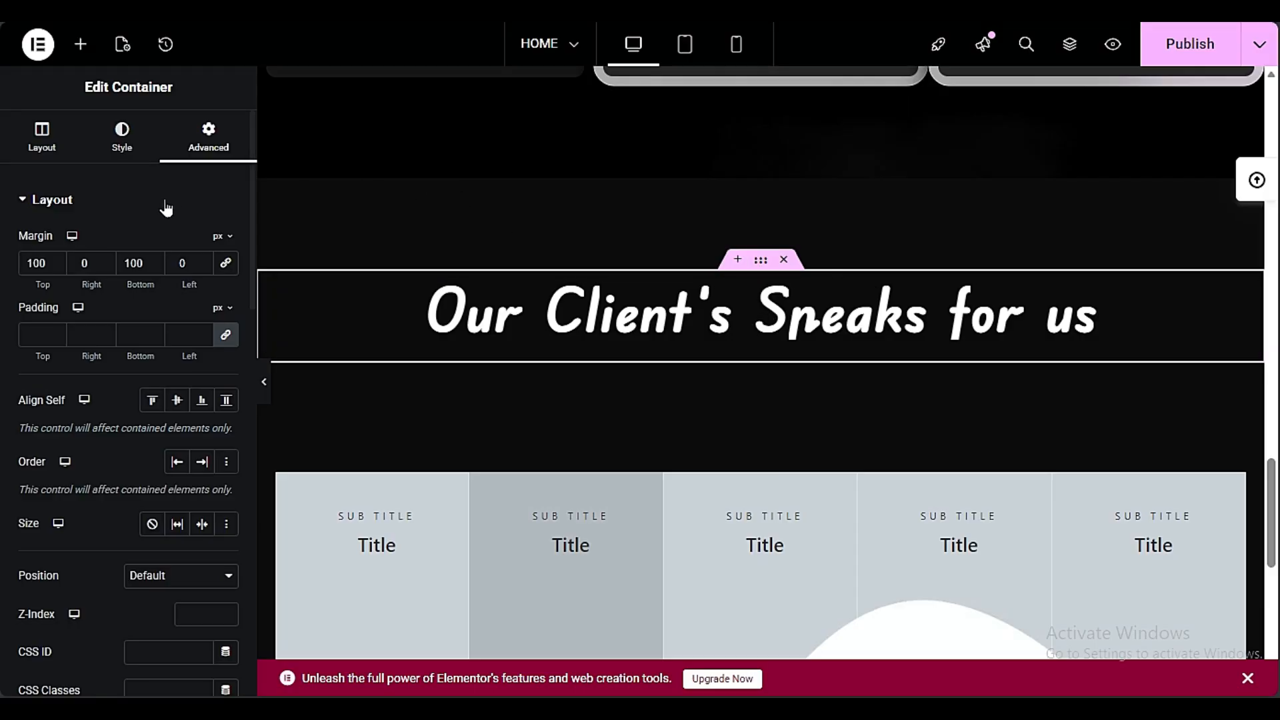
{"action": "double_click", "coordinate": [140, 263]}
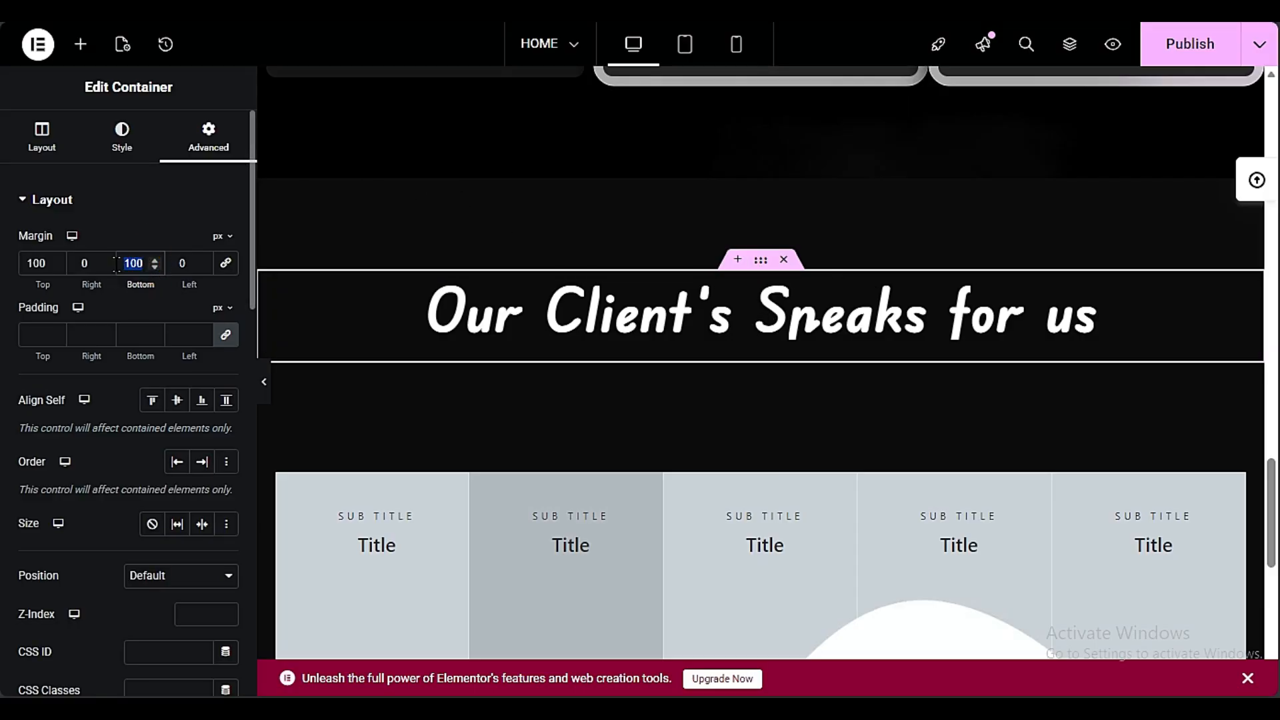
{"action": "type", "text": "50"}
{"action": "left_click", "coordinate": [80, 44]}
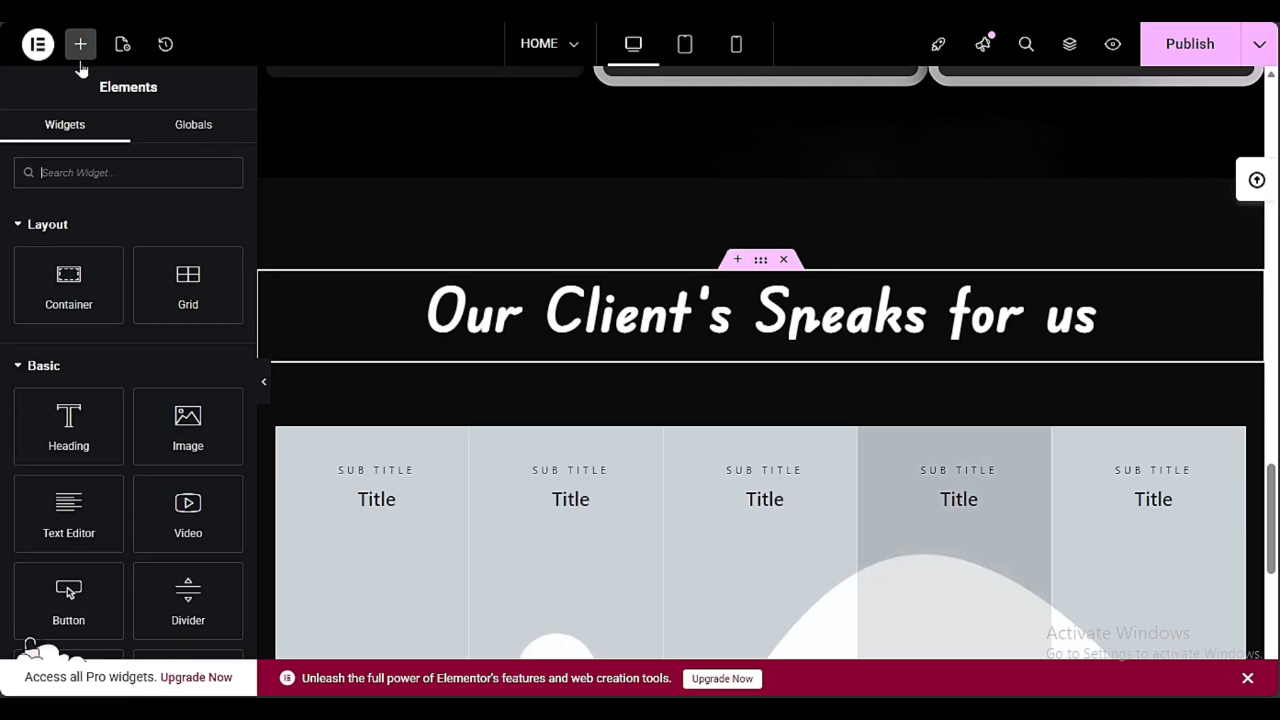
Set the laptop and tablet photo as the image of the first item in the portfolio gallery's list
{"action": "scroll", "coordinate": [943, 380], "scroll_direction": "down", "scroll_amount": 3}
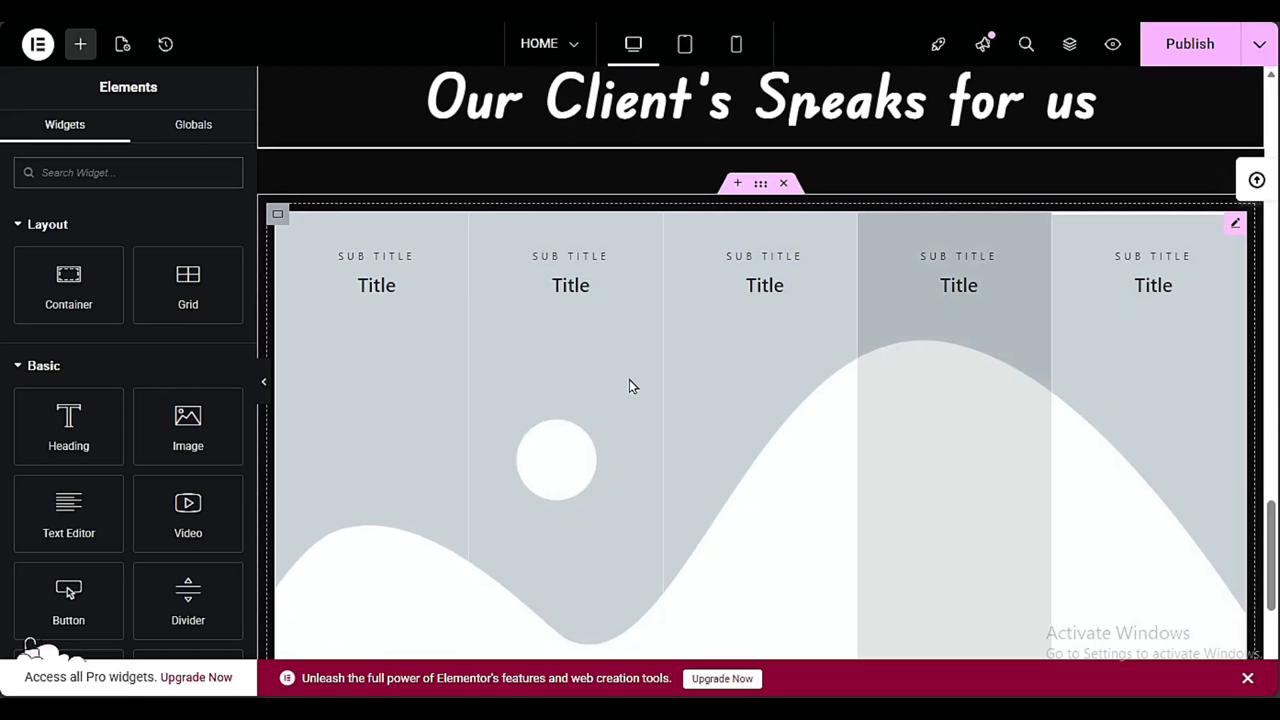
{"action": "left_click", "coordinate": [1233, 233]}
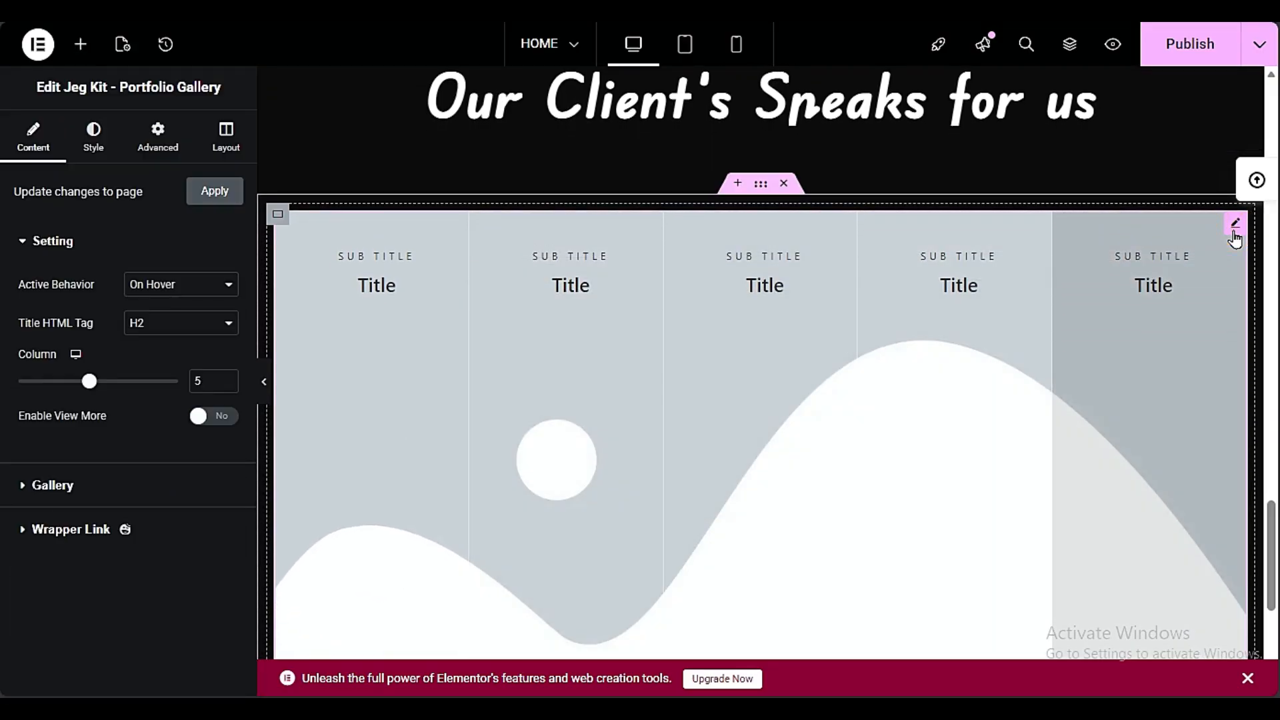
{"action": "right_click", "coordinate": [660, 364]}
{"action": "left_click", "coordinate": [788, 286]}
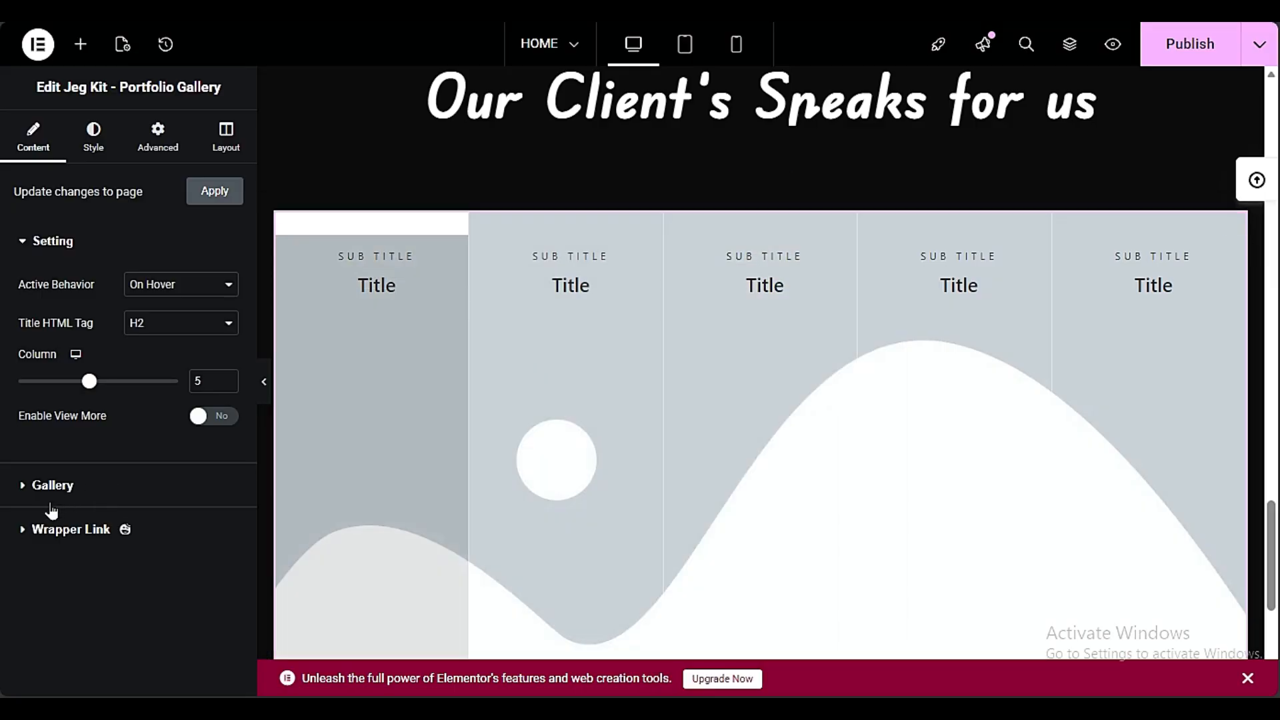
{"action": "left_click", "coordinate": [57, 485]}
{"action": "left_click", "coordinate": [87, 400]}
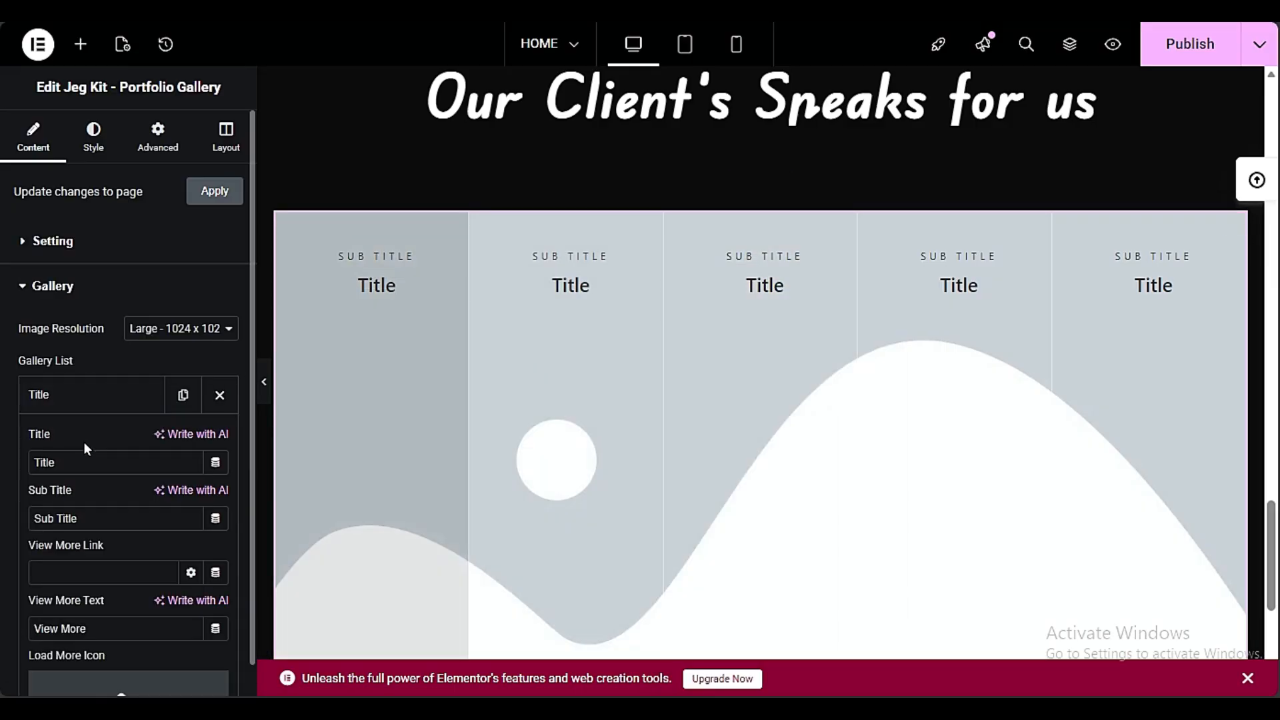
{"action": "scroll", "coordinate": [83, 441], "scroll_direction": "down", "scroll_amount": 5}
{"action": "left_click", "coordinate": [92, 462]}
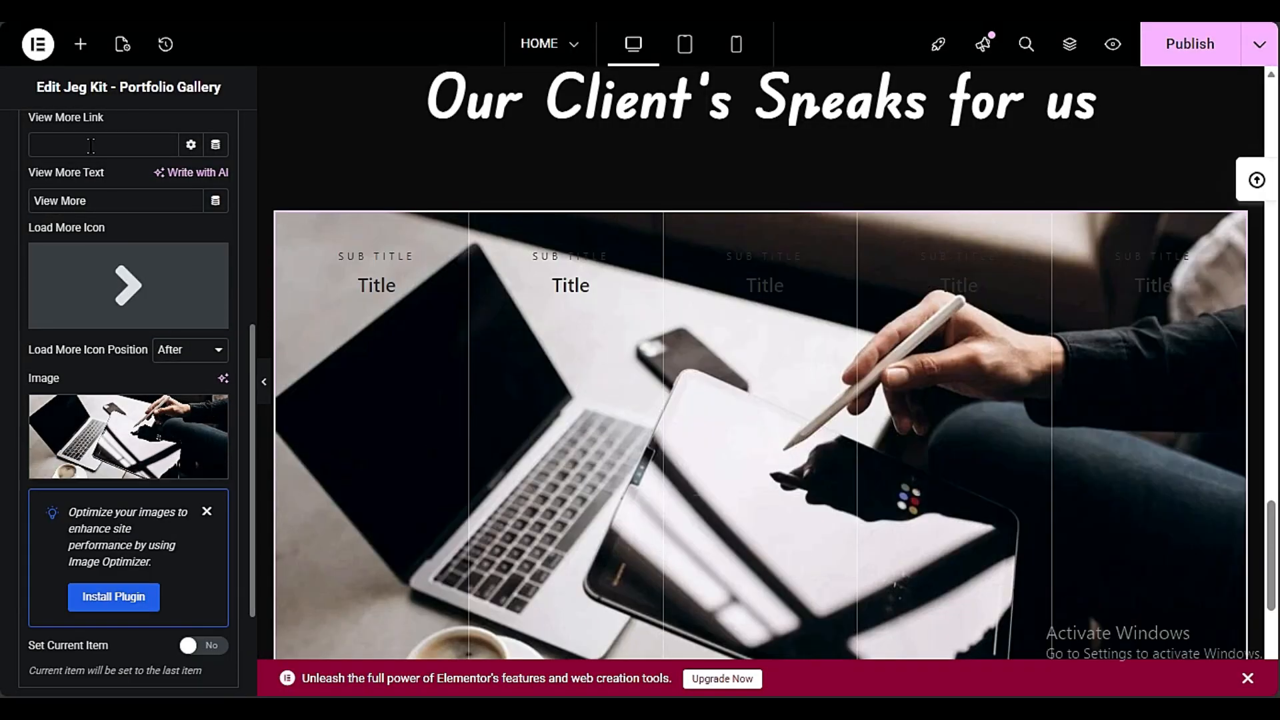
{"action": "scroll", "coordinate": [71, 296], "scroll_direction": "up", "scroll_amount": 4}
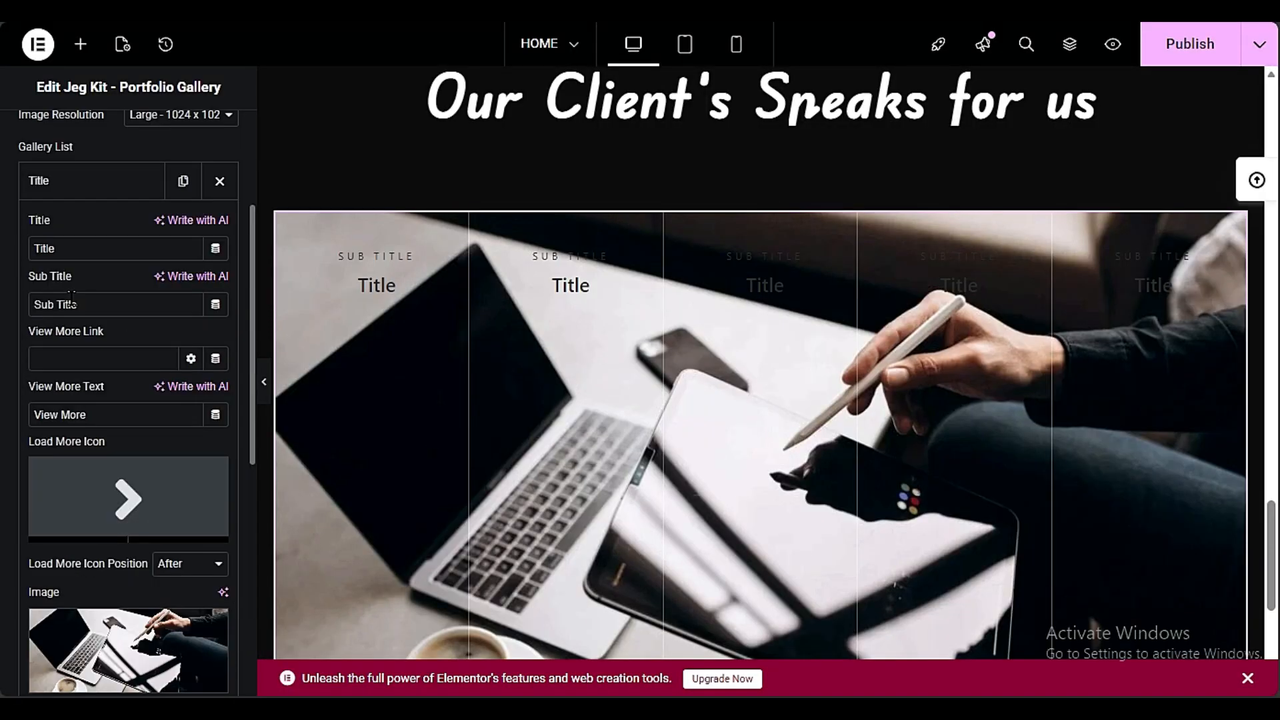
{"action": "left_click", "coordinate": [85, 193]}
Try to choose a media library image for the second item in the portfolio gallery's list
{"action": "left_click", "coordinate": [78, 230]}
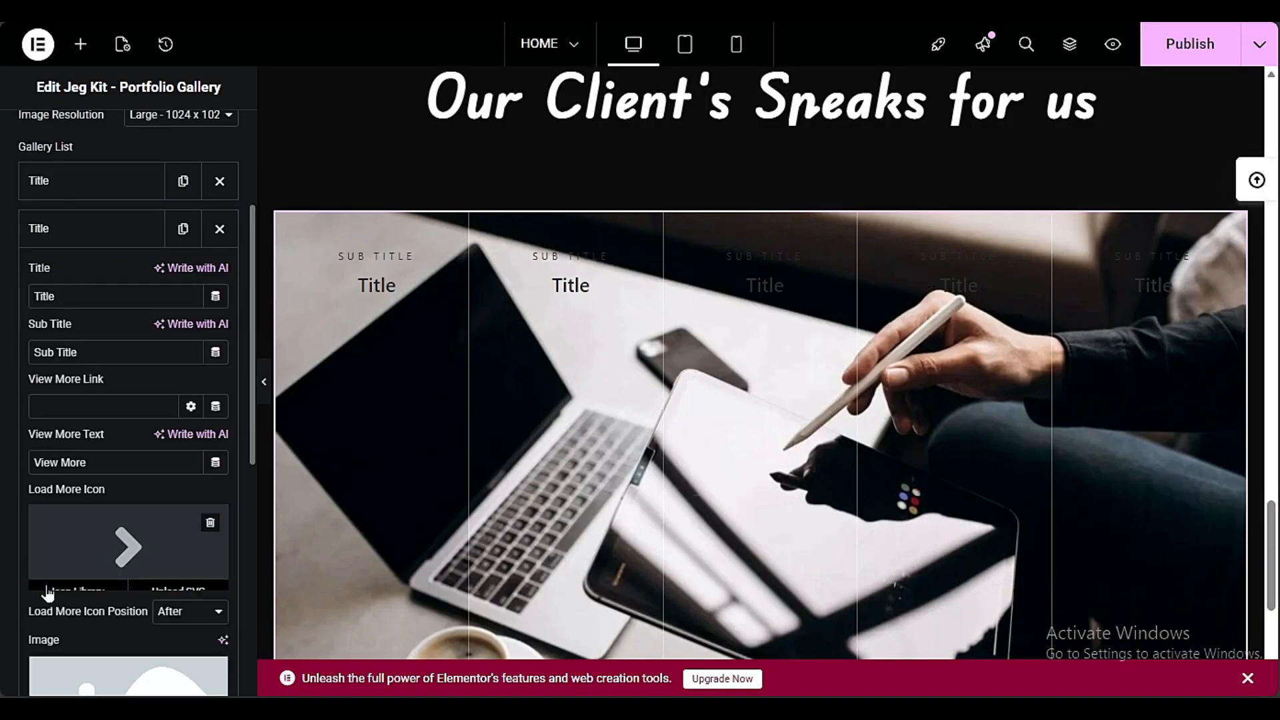
{"action": "left_click", "coordinate": [76, 684]}
{"action": "left_click", "coordinate": [798, 75]}
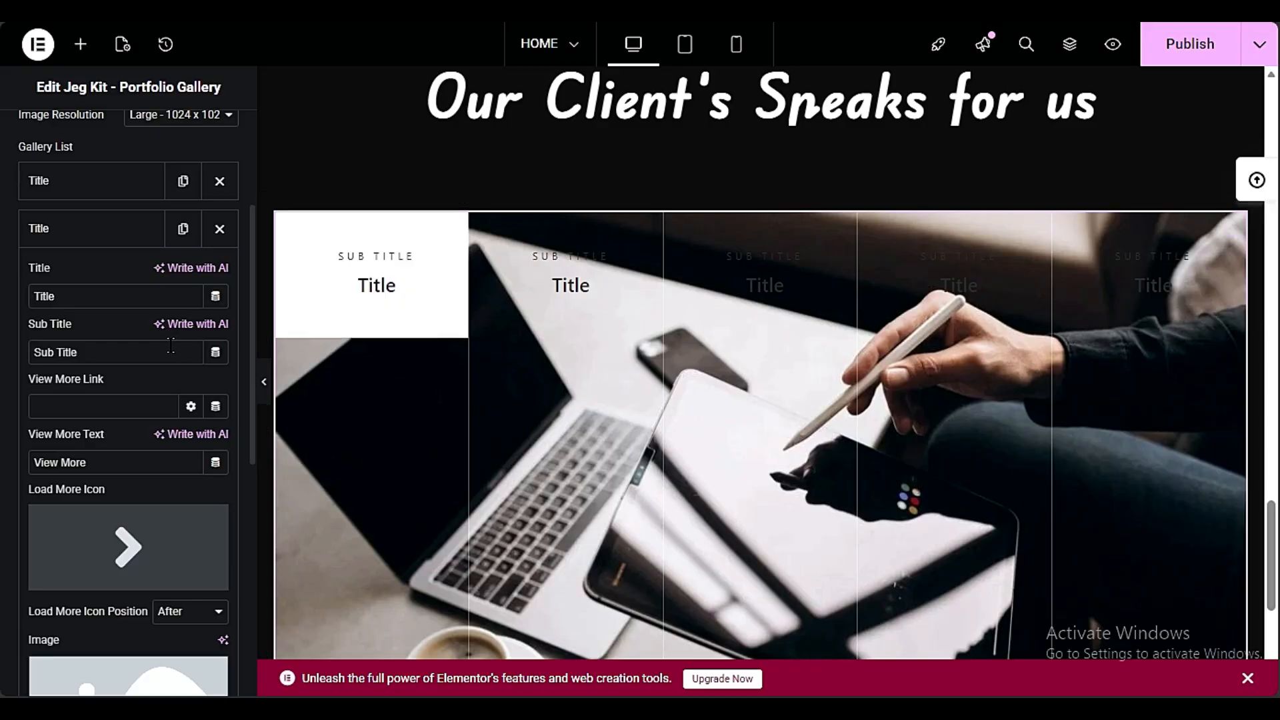
{"action": "left_click", "coordinate": [98, 226]}
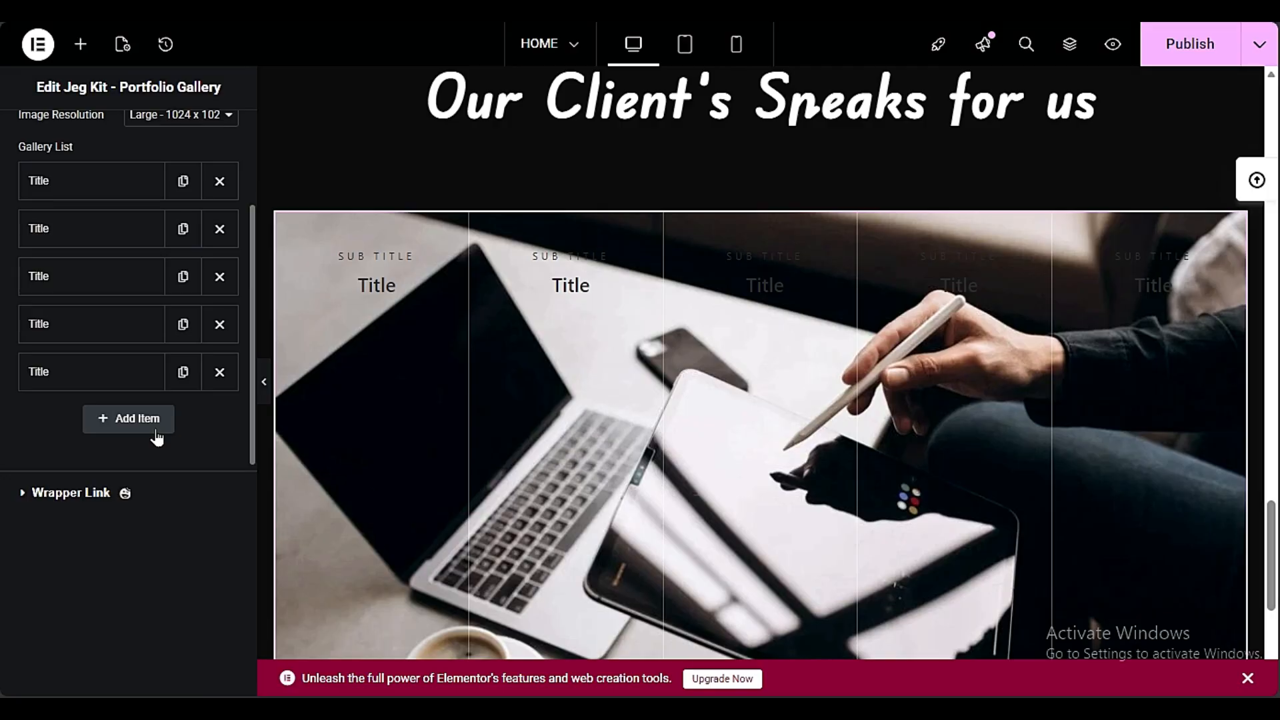
{"action": "left_click", "coordinate": [114, 233]}
{"action": "scroll", "coordinate": [60, 440], "scroll_direction": "down", "scroll_amount": 3}
{"action": "left_click", "coordinate": [92, 515]}
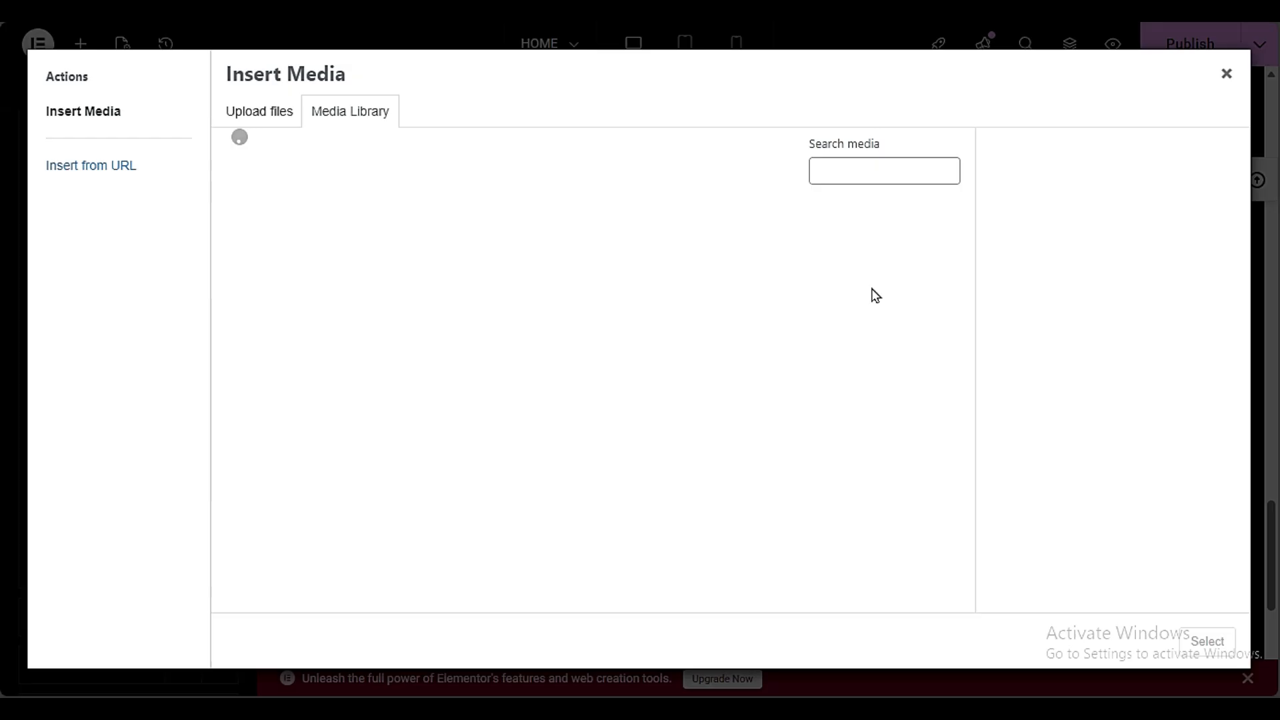
{"action": "left_click", "coordinate": [1226, 74]}
{"action": "left_click", "coordinate": [585, 497]}
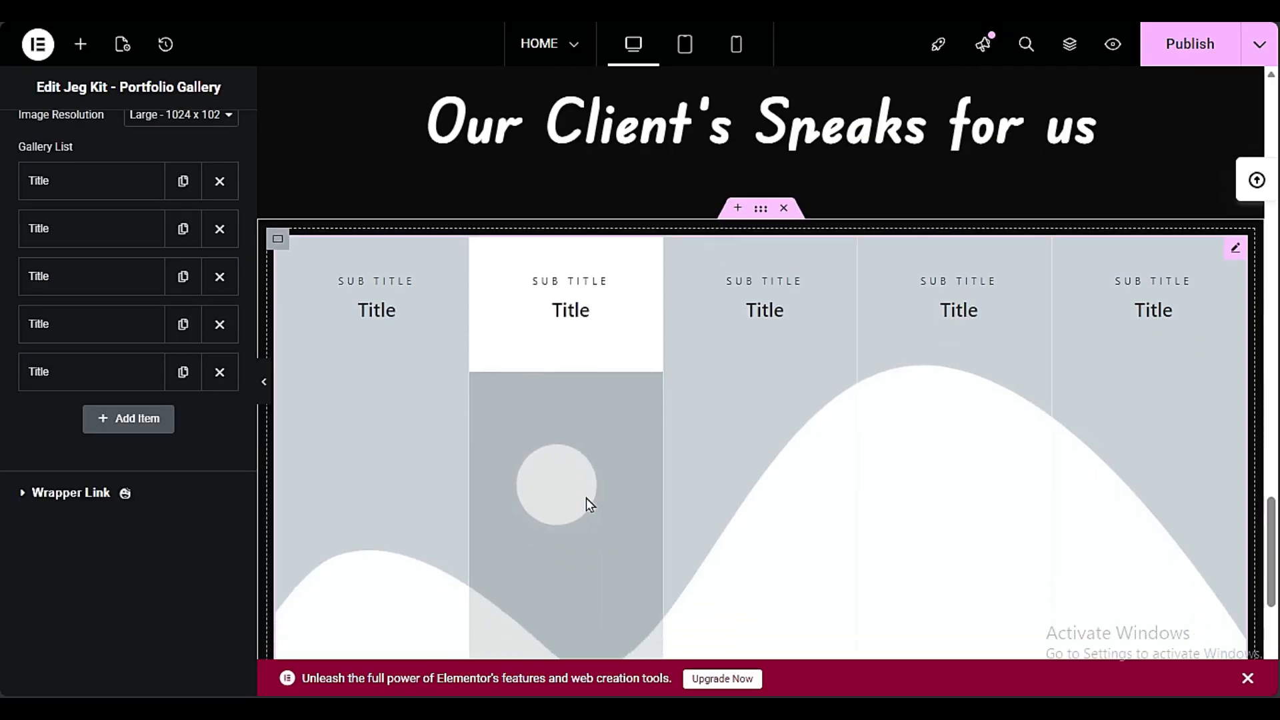
{"action": "scroll", "coordinate": [586, 502], "scroll_direction": "down", "scroll_amount": 5}
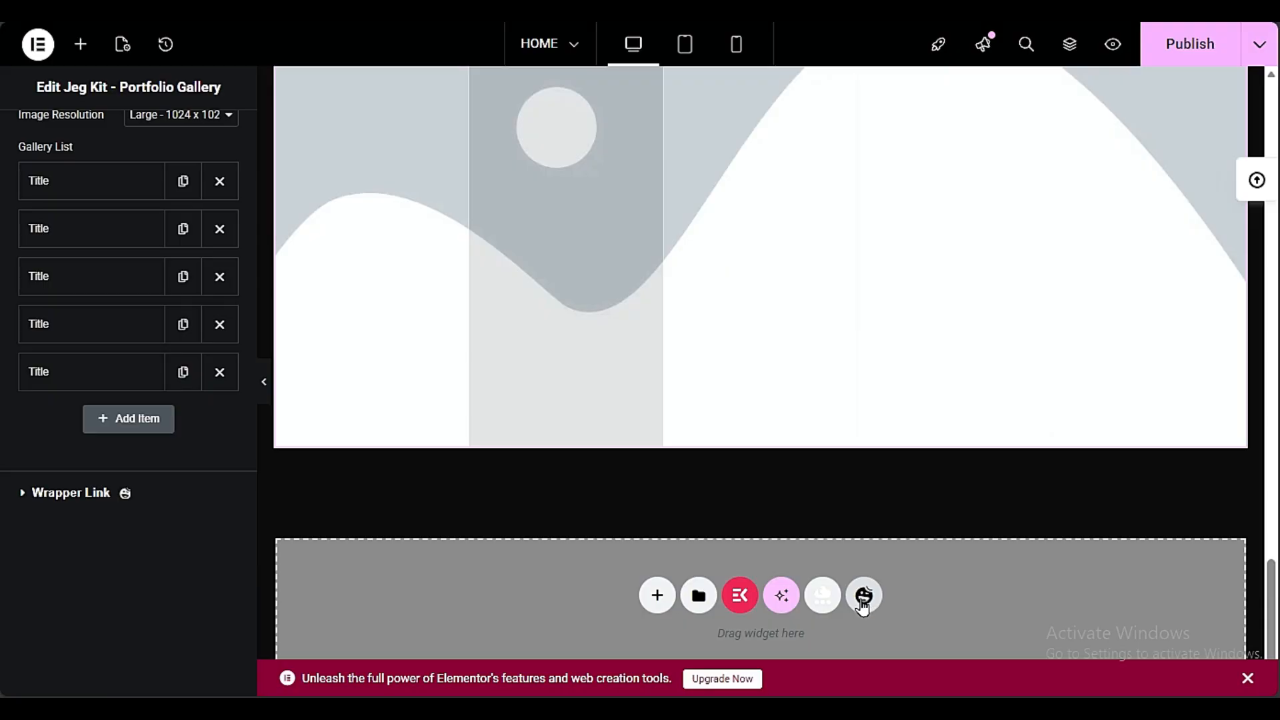
{"action": "left_click", "coordinate": [828, 595]}
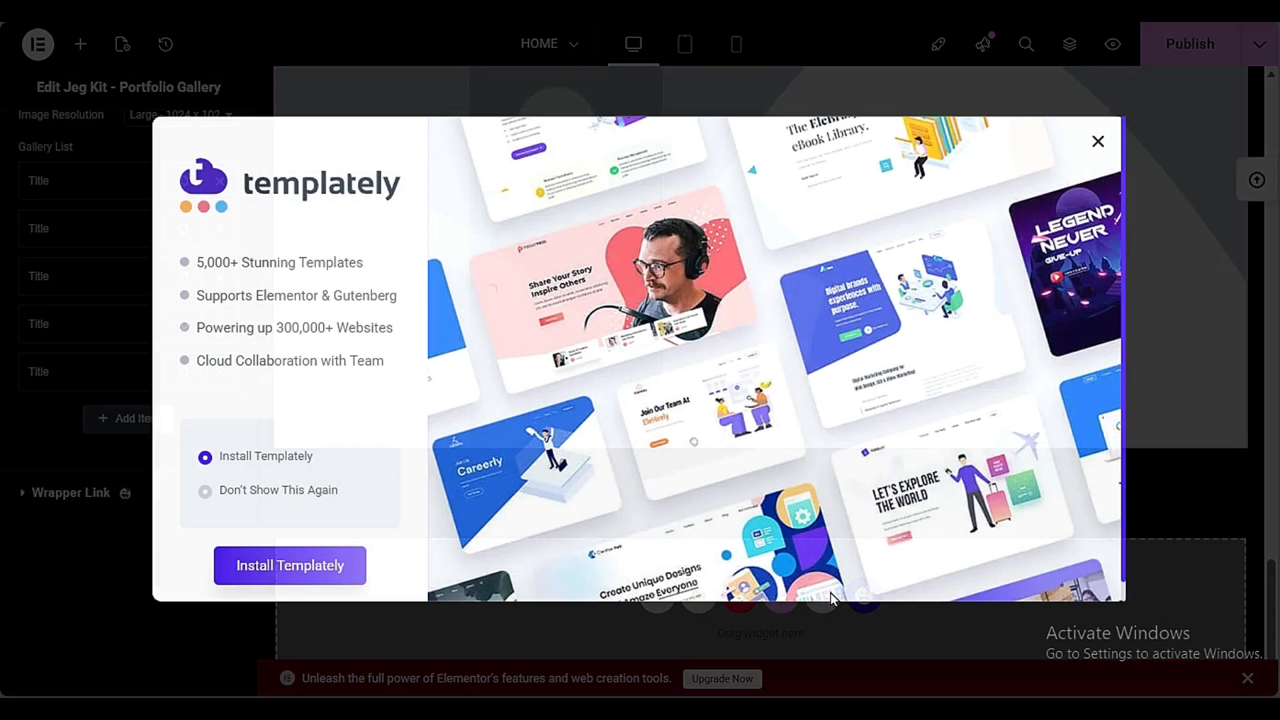
{"action": "left_click", "coordinate": [1096, 144]}
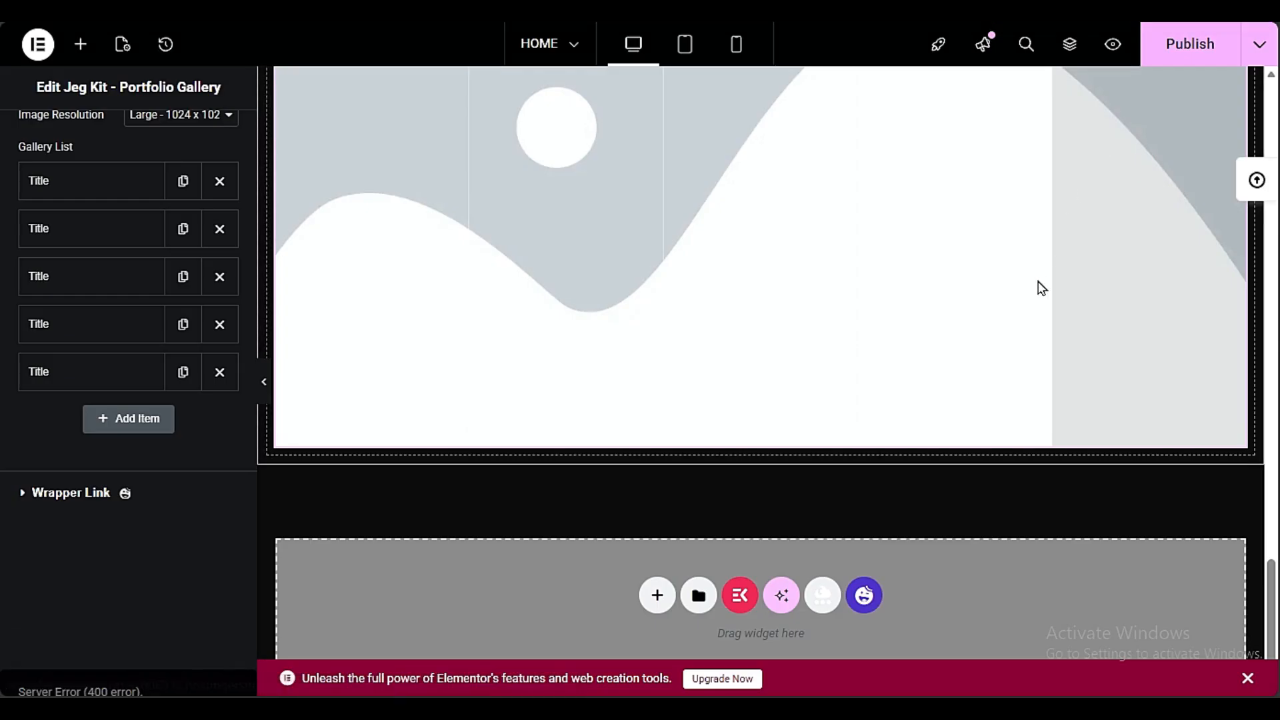
Browse the ready-made section templates in the ElementsKit library for a block to place below the portfolio gallery
{"action": "left_click", "coordinate": [741, 595]}
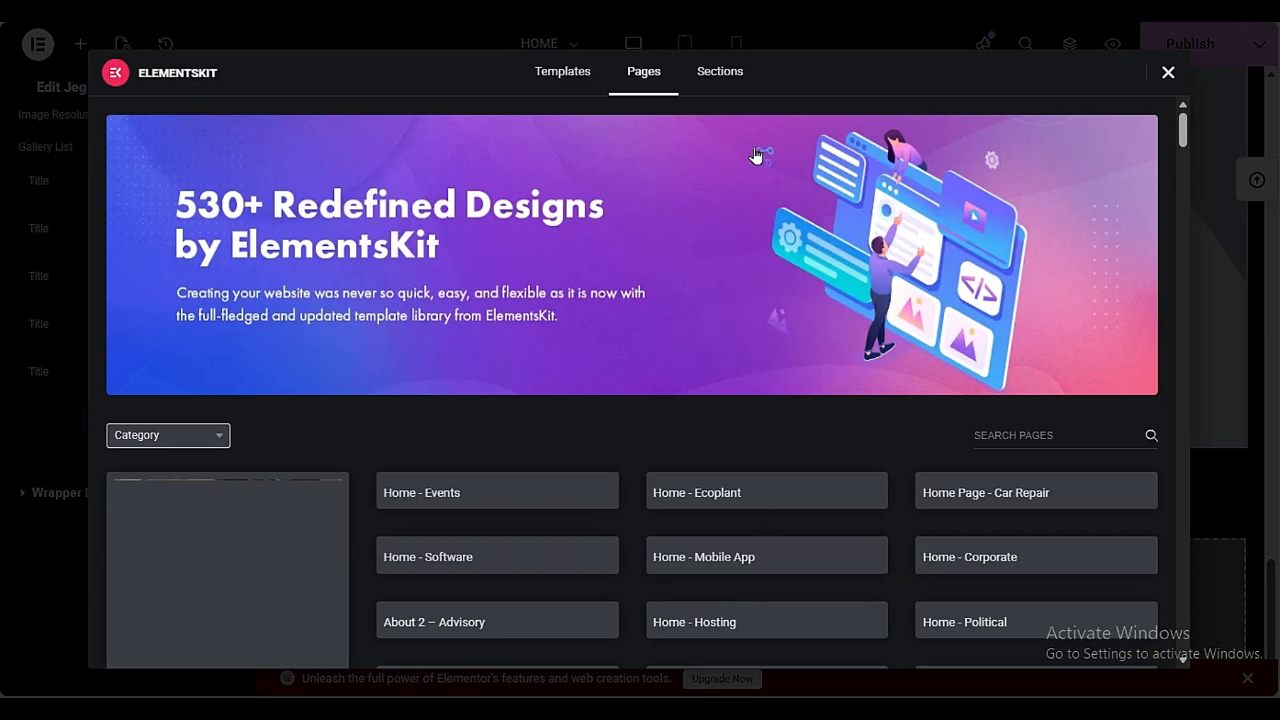
{"action": "left_click", "coordinate": [728, 66]}
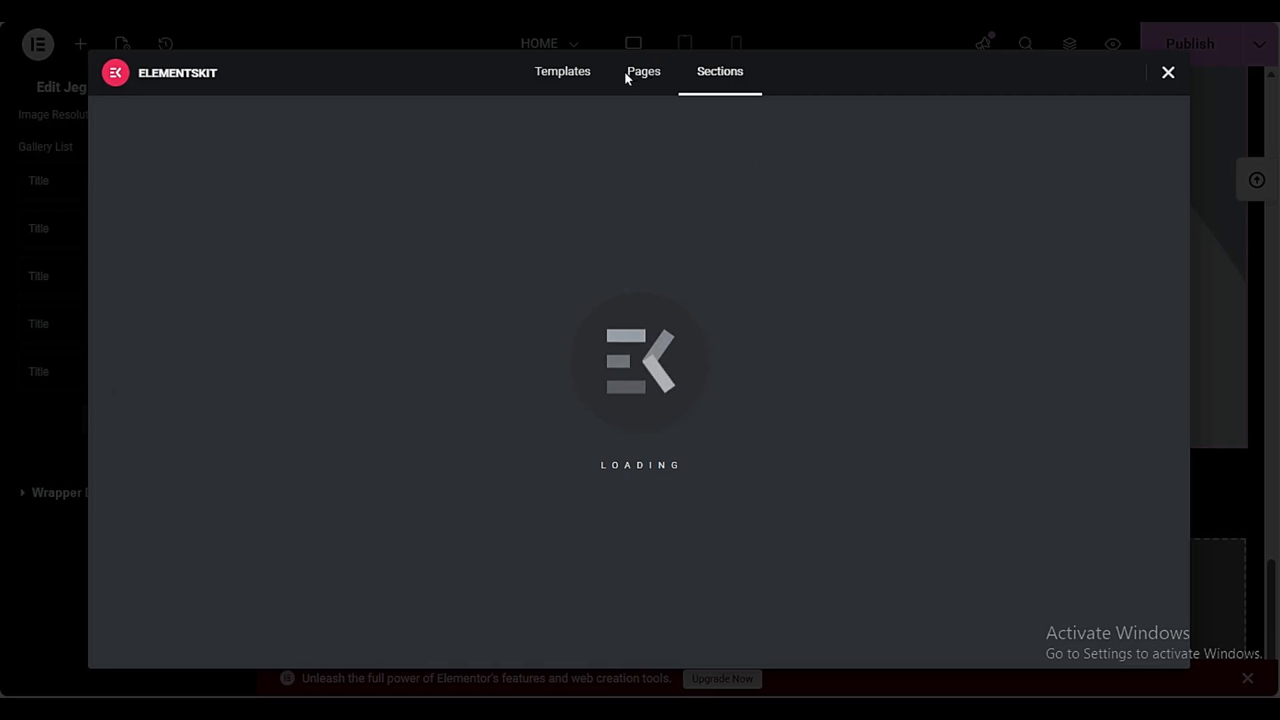
{"action": "scroll", "coordinate": [653, 466], "scroll_direction": "down", "scroll_amount": 10}
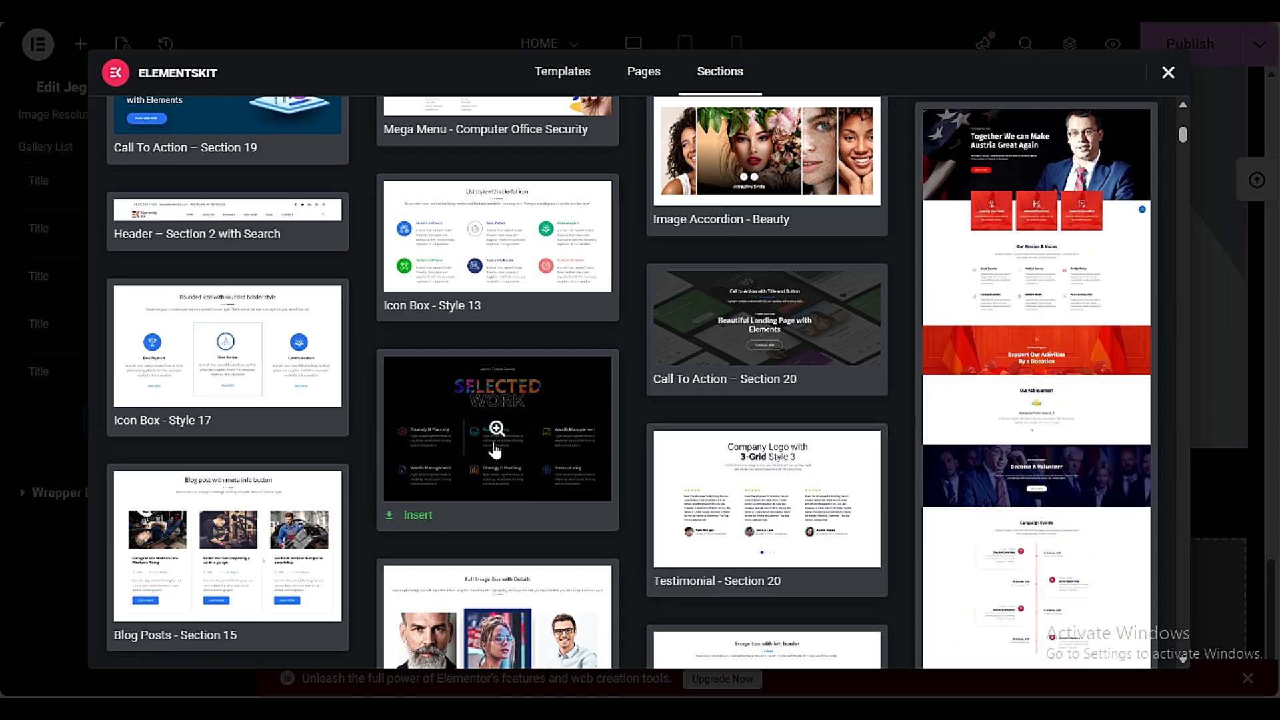
{"action": "scroll", "coordinate": [495, 450], "scroll_direction": "down", "scroll_amount": 10}
{"action": "scroll", "coordinate": [495, 443], "scroll_direction": "down", "scroll_amount": 6}
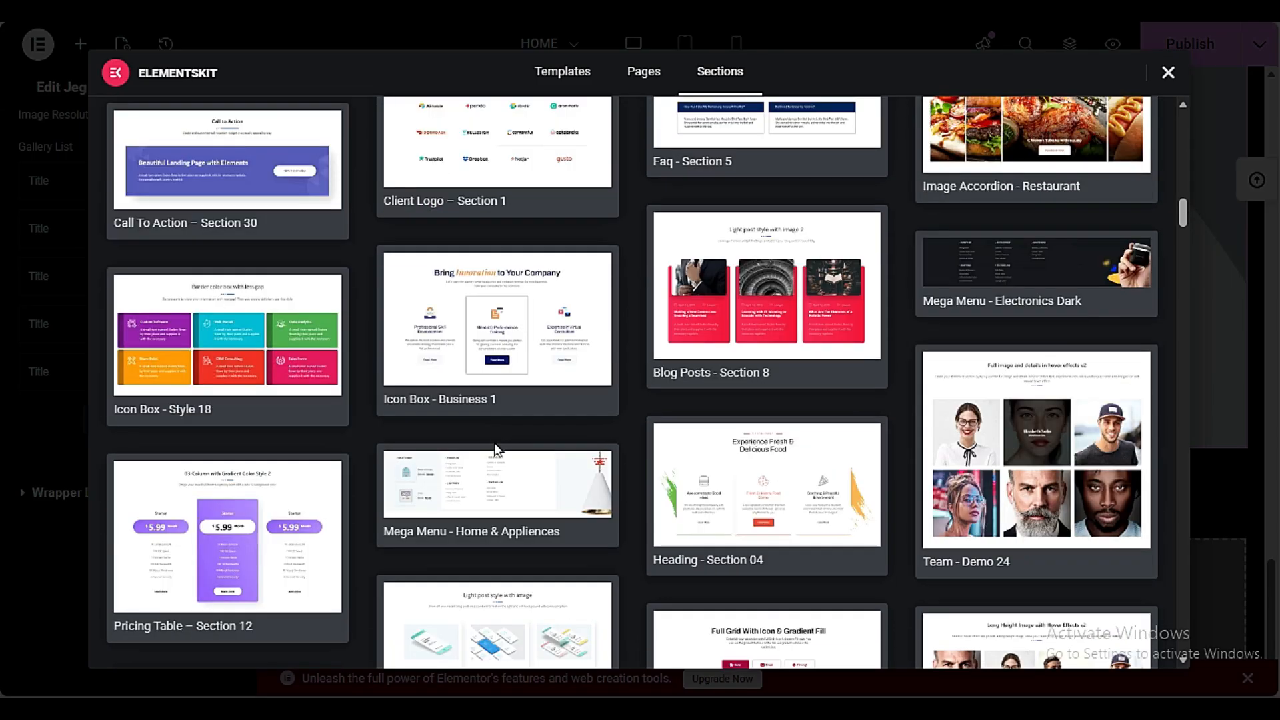
{"action": "scroll", "coordinate": [494, 451], "scroll_direction": "down", "scroll_amount": 3}
{"action": "scroll", "coordinate": [494, 451], "scroll_direction": "up", "scroll_amount": 3}
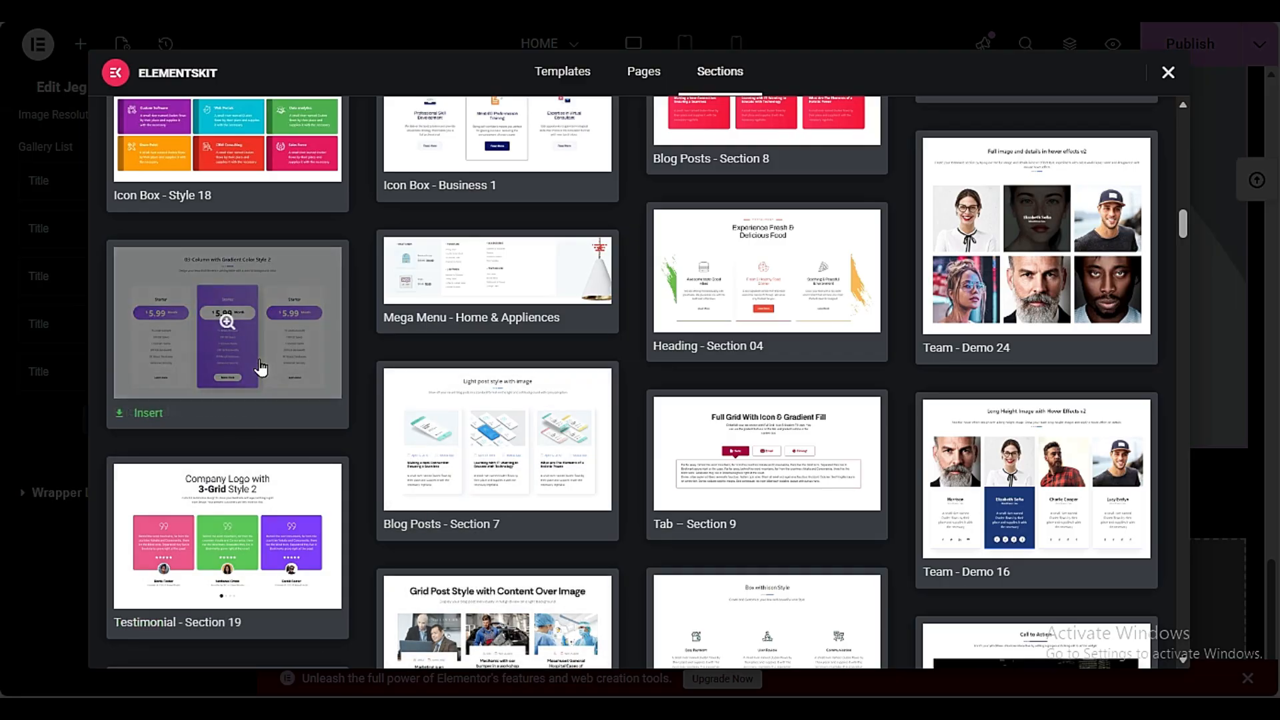
{"action": "scroll", "coordinate": [200, 400], "scroll_direction": "down", "scroll_amount": 3}
{"action": "left_click", "coordinate": [142, 410]}
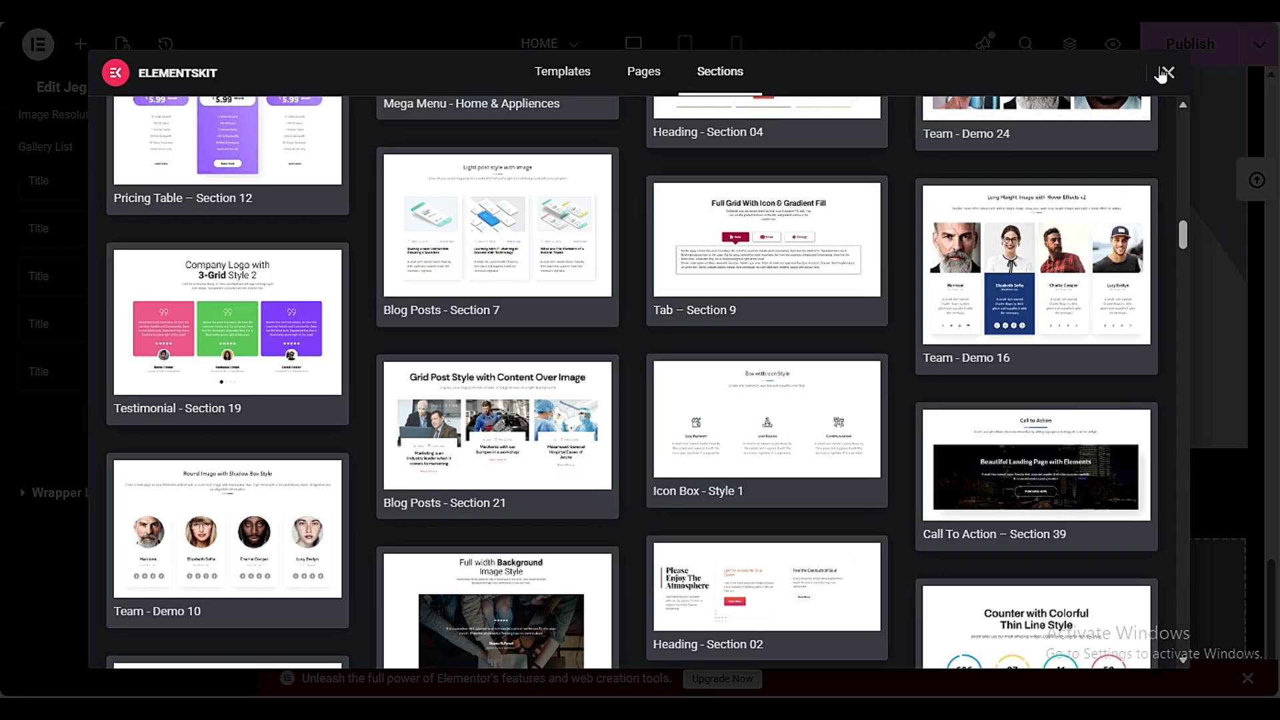
{"action": "left_click", "coordinate": [1164, 72]}
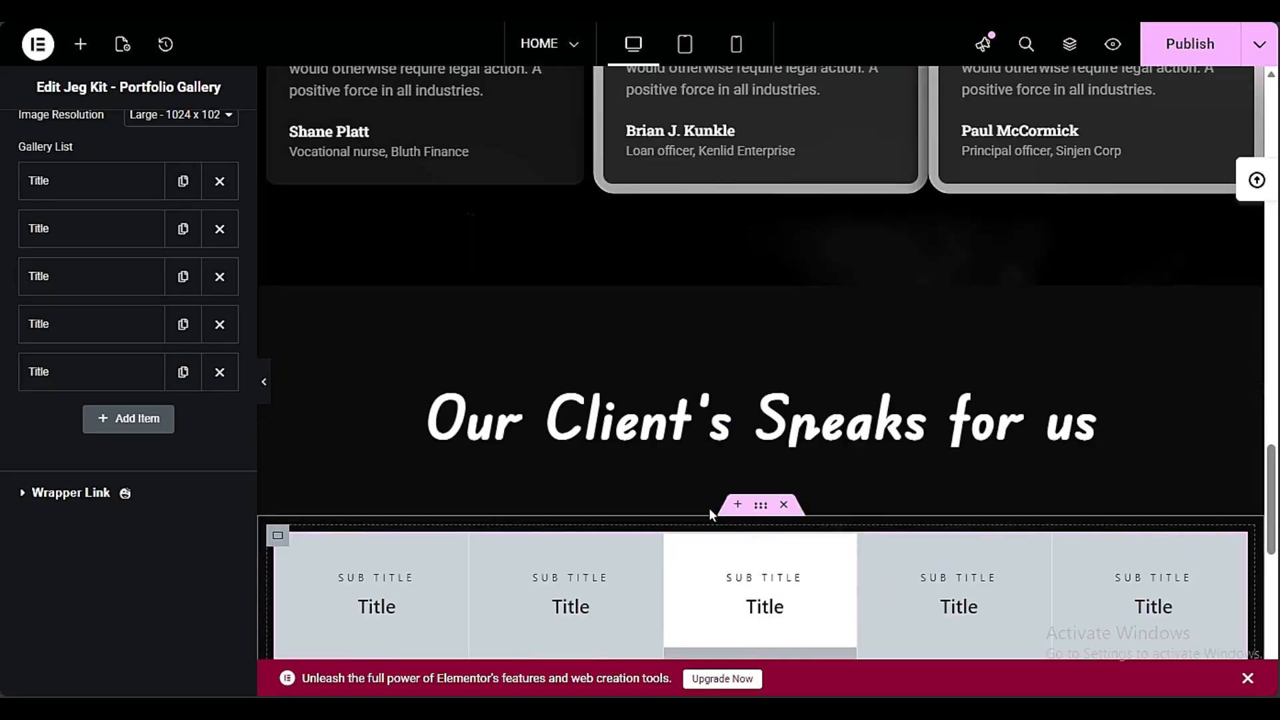
Try to insert the "Our Happy Customers Speaks for Florina" testimonial block from the Happy Addons template library below the portfolio gallery
{"action": "scroll", "coordinate": [710, 509], "scroll_direction": "down", "scroll_amount": 7}
{"action": "scroll", "coordinate": [712, 510], "scroll_direction": "up", "scroll_amount": 2}
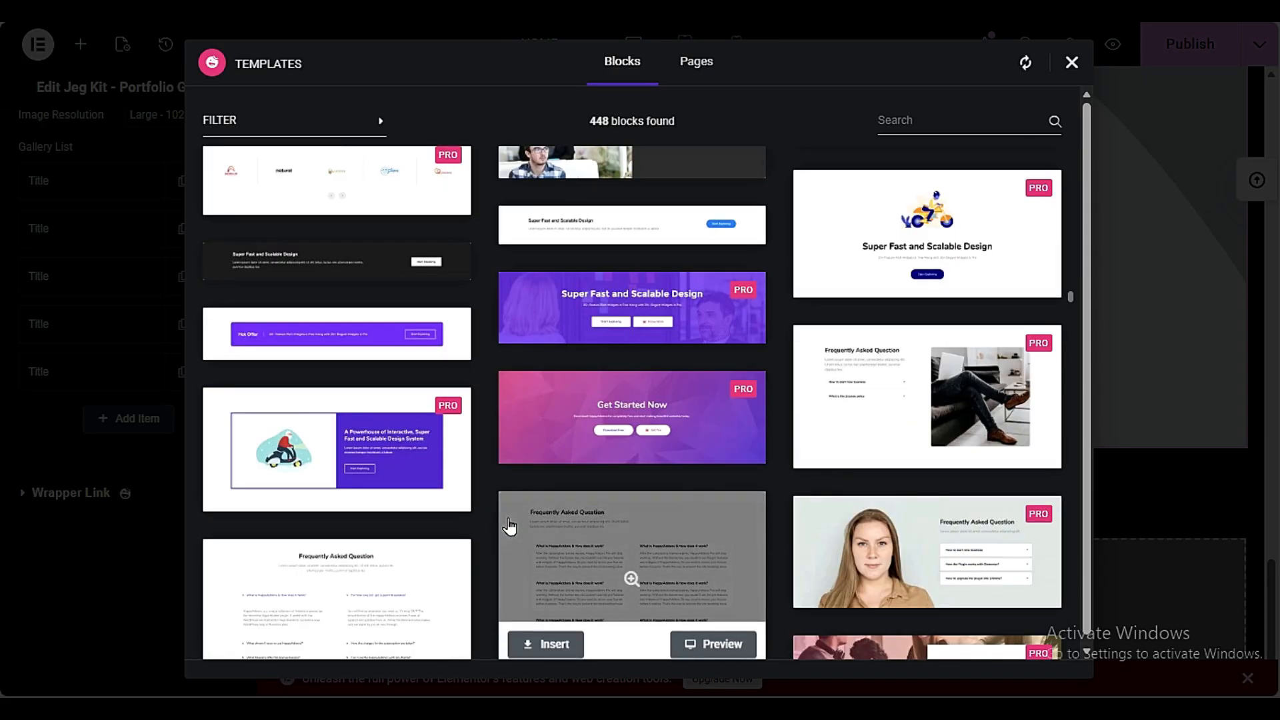
{"action": "scroll", "coordinate": [509, 527], "scroll_direction": "down", "scroll_amount": 15}
{"action": "scroll", "coordinate": [493, 561], "scroll_direction": "down", "scroll_amount": 15}
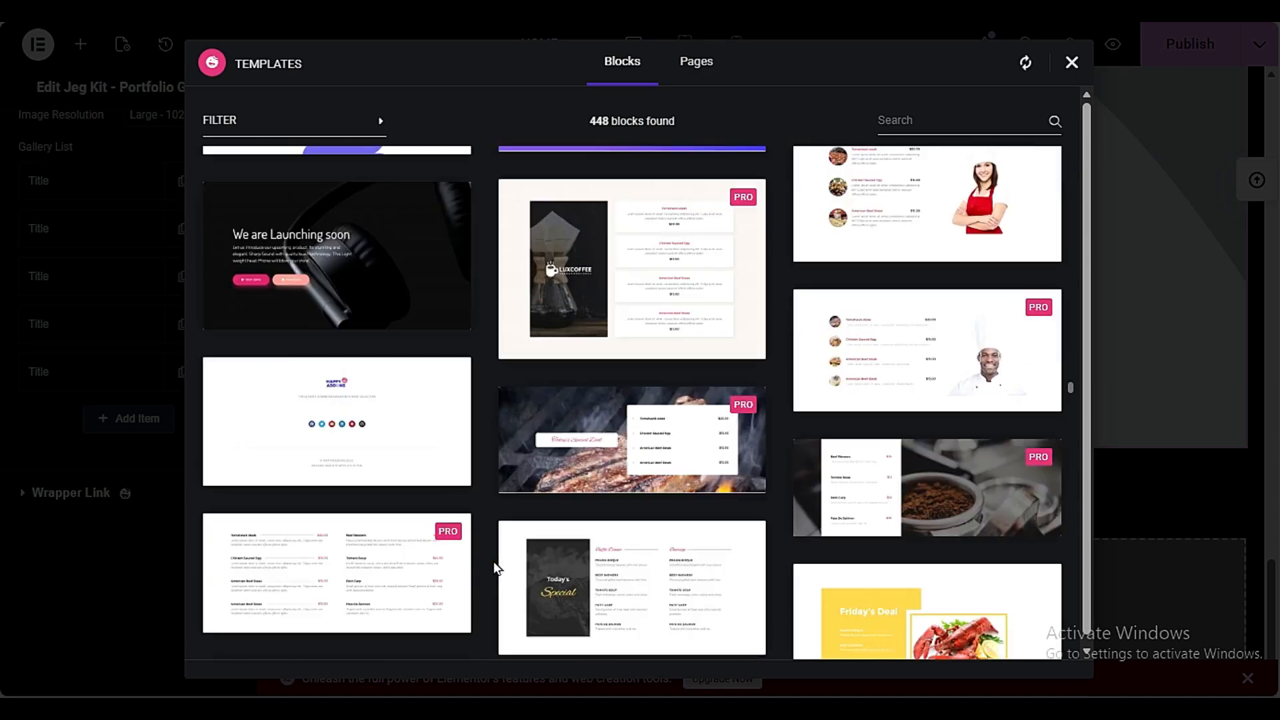
{"action": "scroll", "coordinate": [494, 566], "scroll_direction": "down", "scroll_amount": 5}
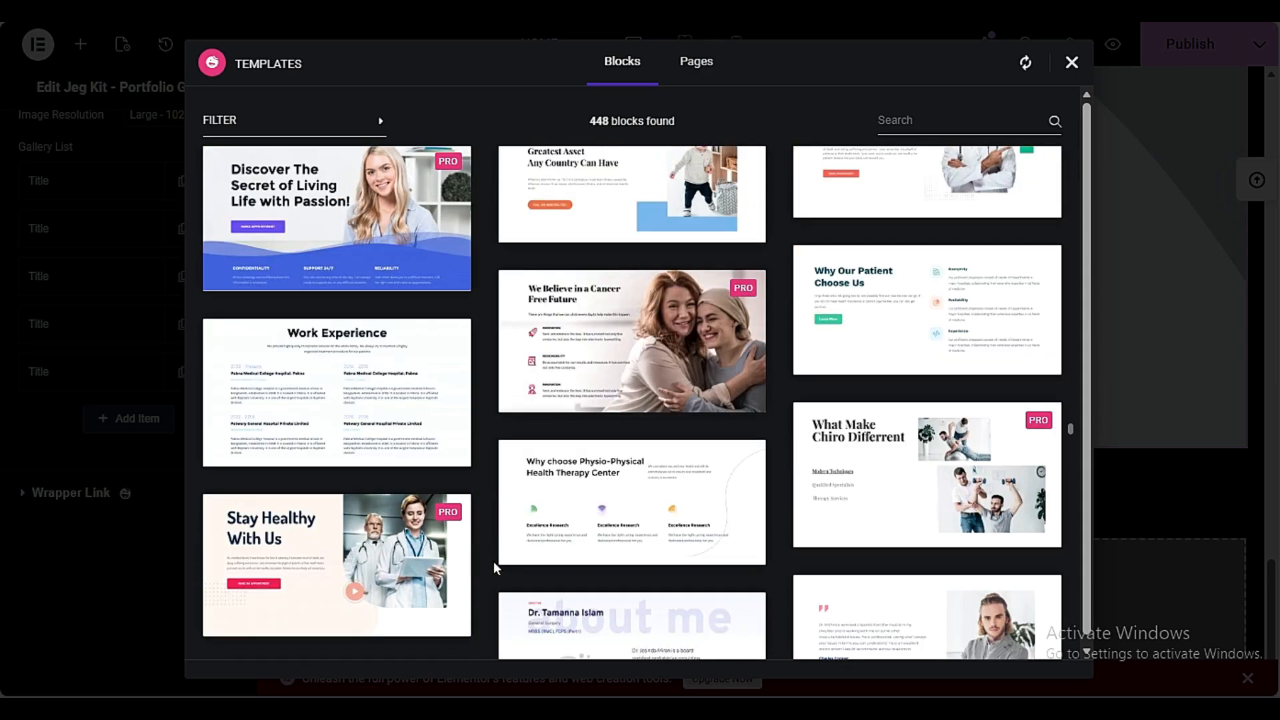
{"action": "scroll", "coordinate": [494, 561], "scroll_direction": "down", "scroll_amount": 5}
{"action": "mouse_move", "coordinate": [642, 374]}
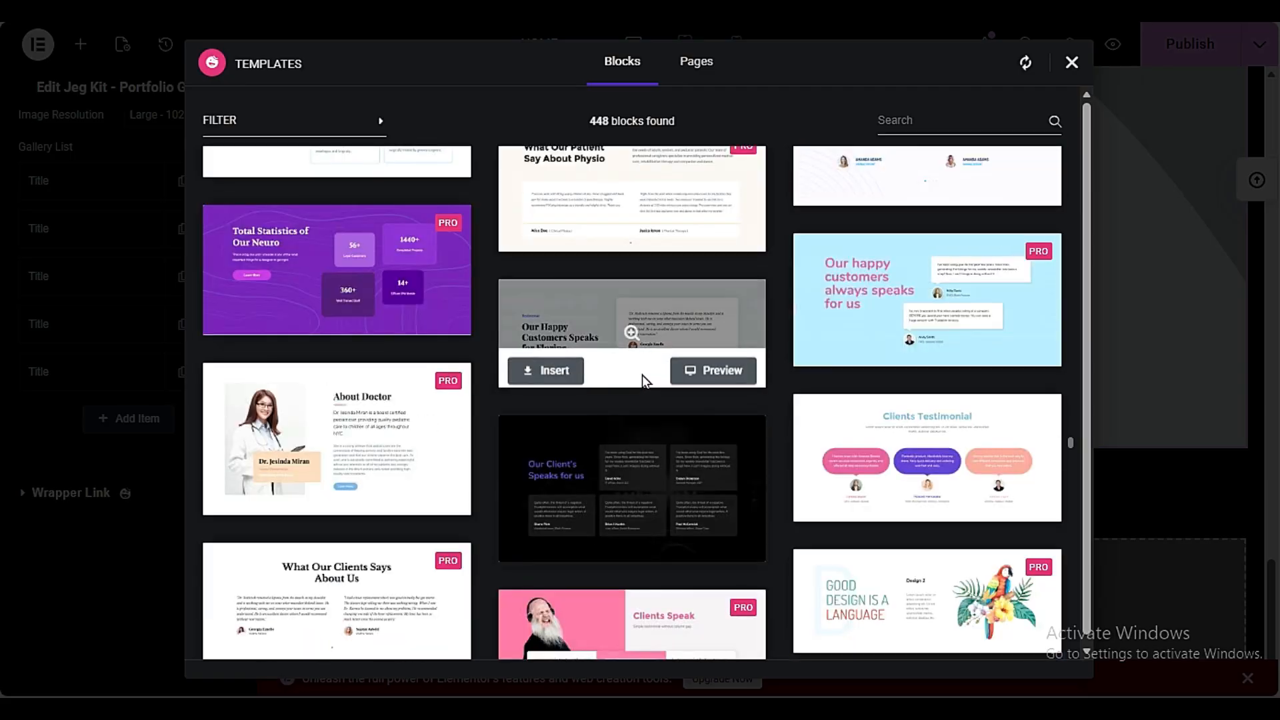
{"action": "left_click", "coordinate": [564, 375]}
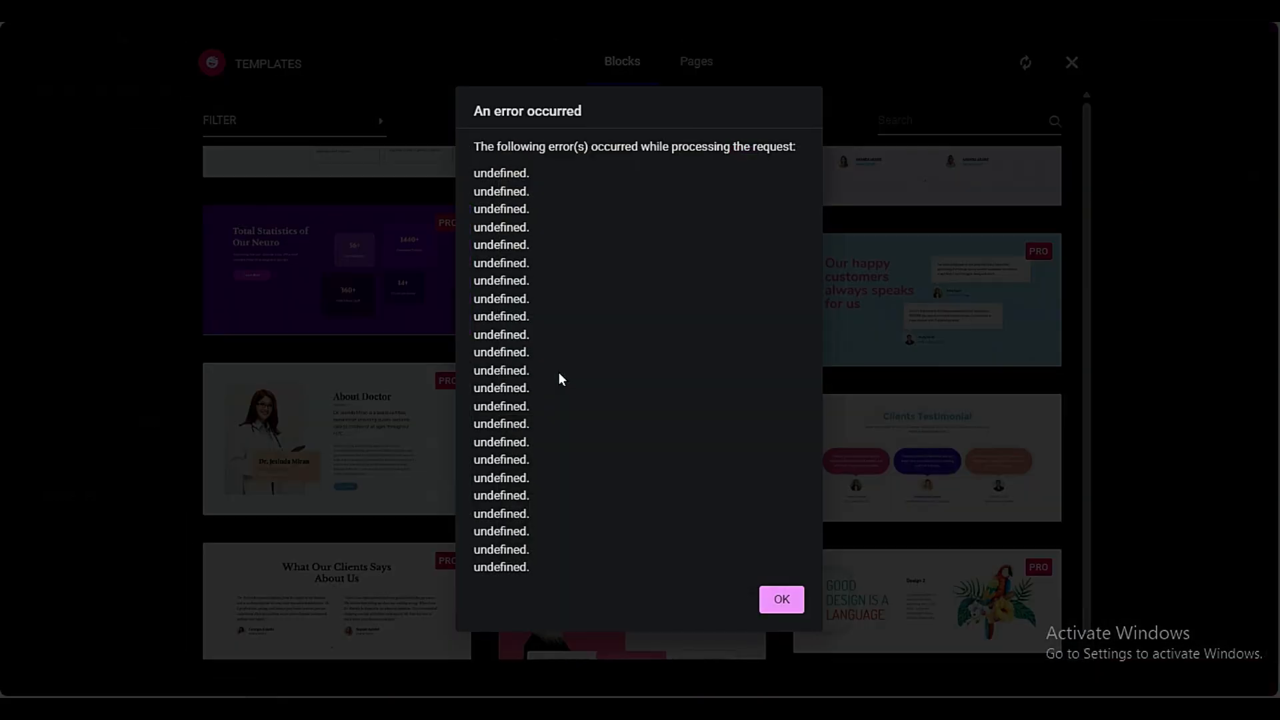
{"action": "left_click", "coordinate": [783, 599]}
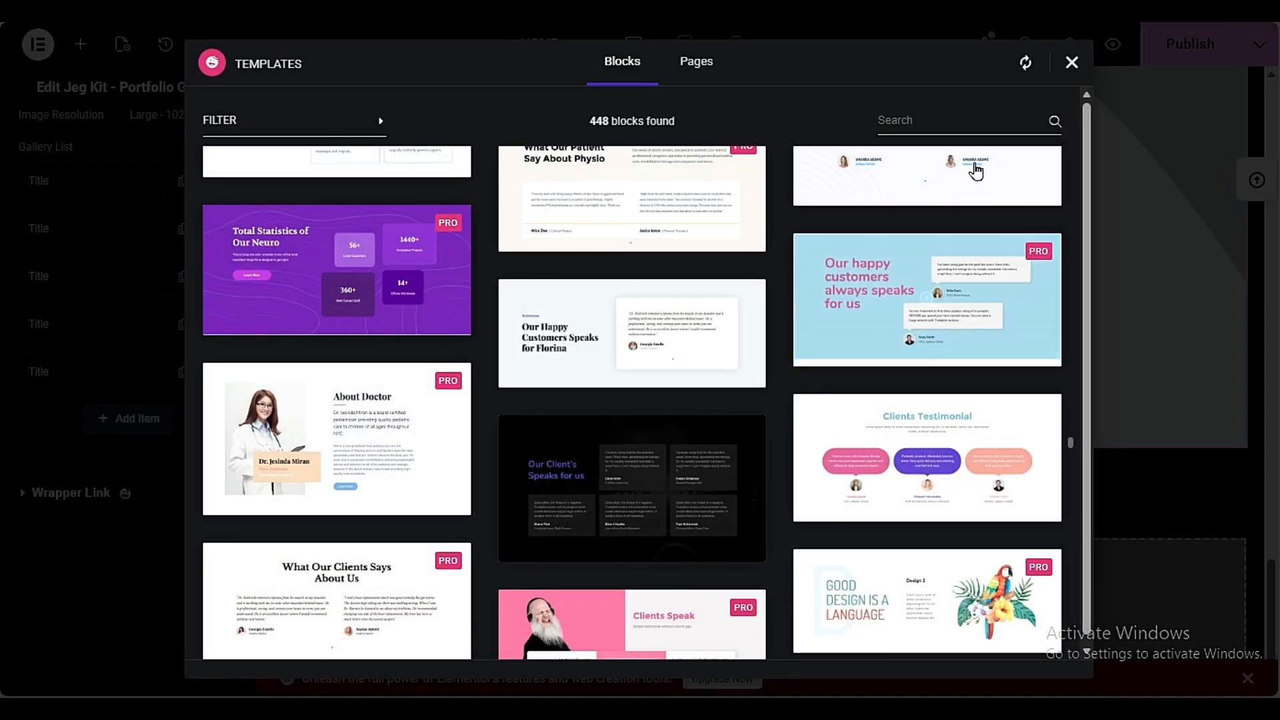
{"action": "left_click", "coordinate": [1070, 63]}
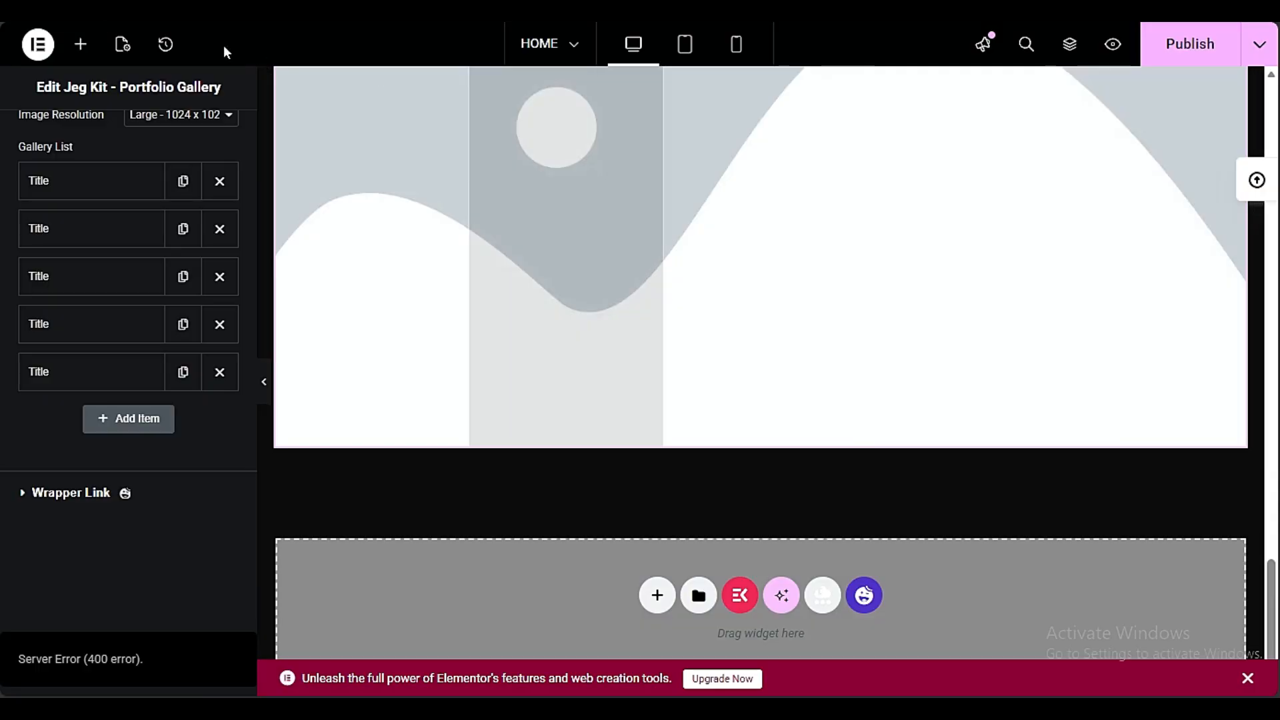
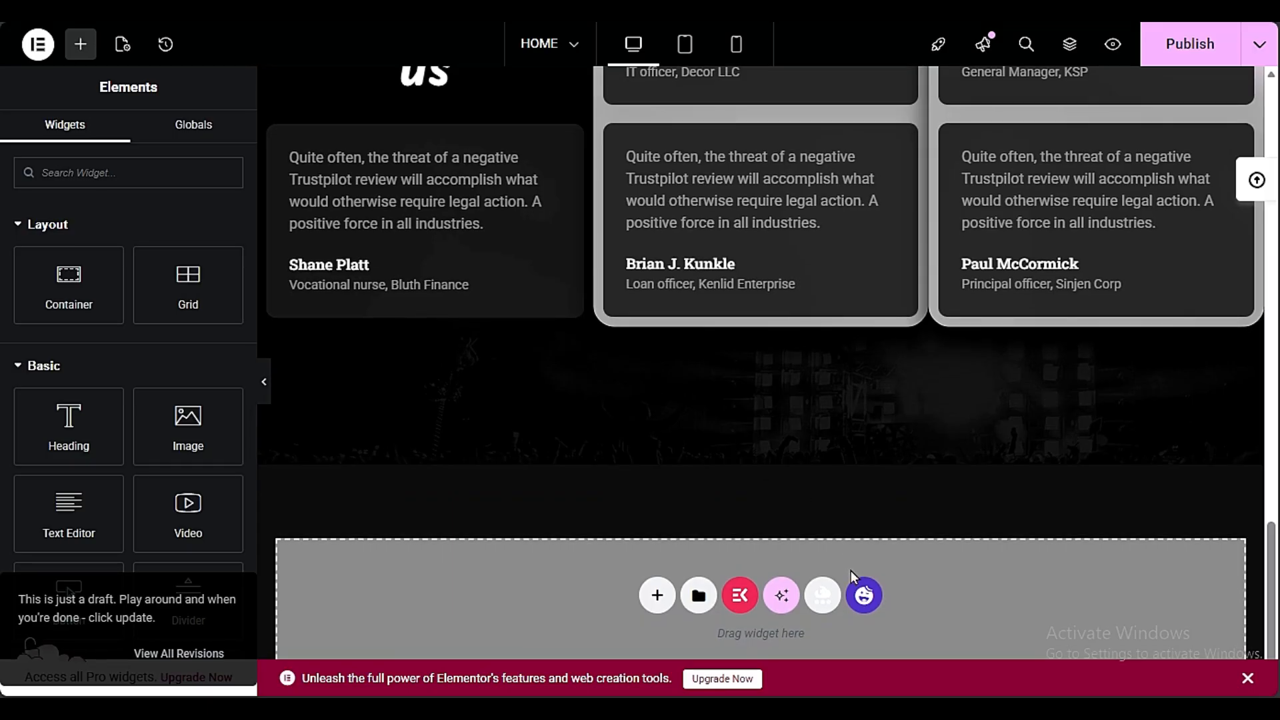
Insert the "Our Clients Speak for us" testimonial block from the Happy Addons template library at the end of the page
{"action": "left_click", "coordinate": [864, 595]}
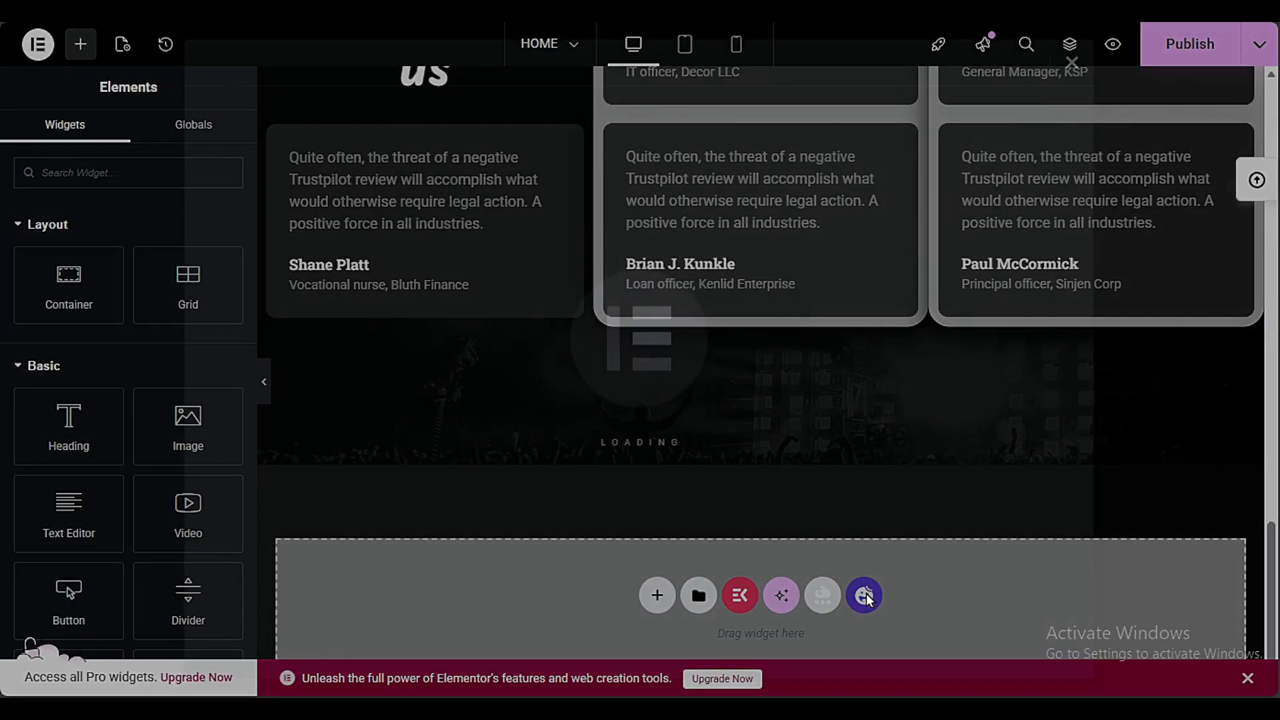
{"action": "scroll", "coordinate": [619, 437], "scroll_direction": "down", "scroll_amount": 20}
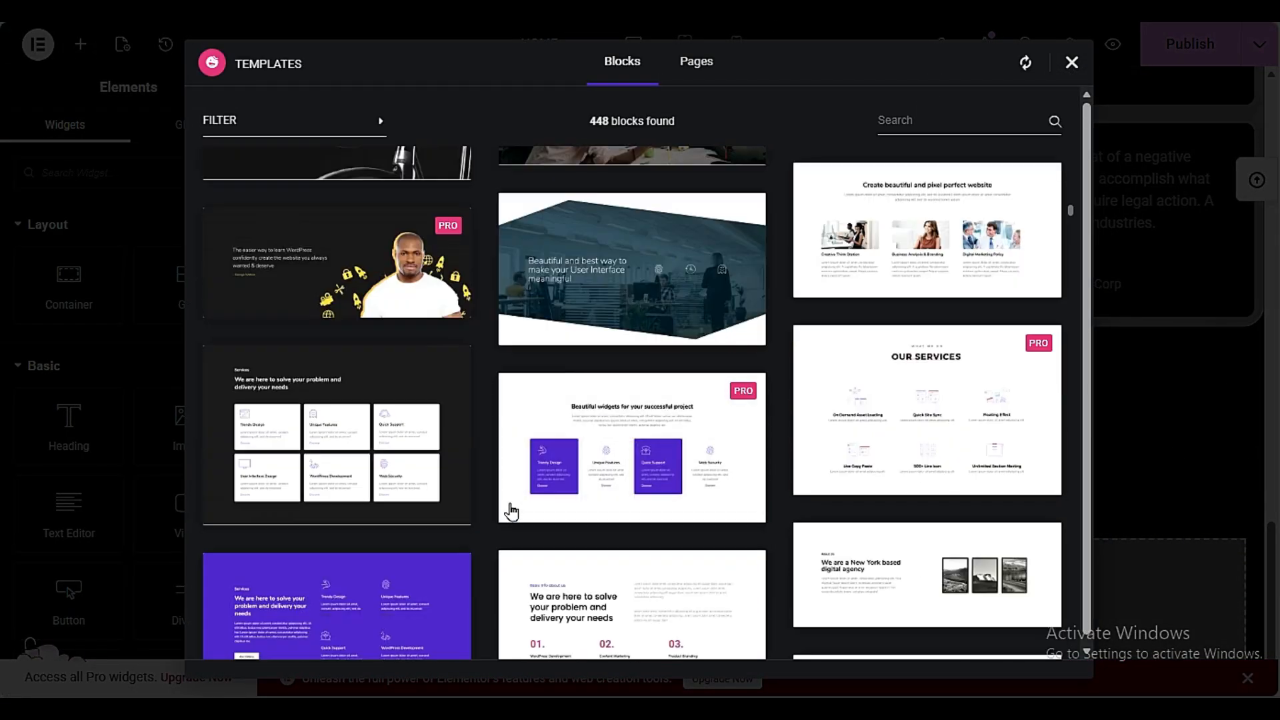
{"action": "scroll", "coordinate": [487, 567], "scroll_direction": "down", "scroll_amount": 20}
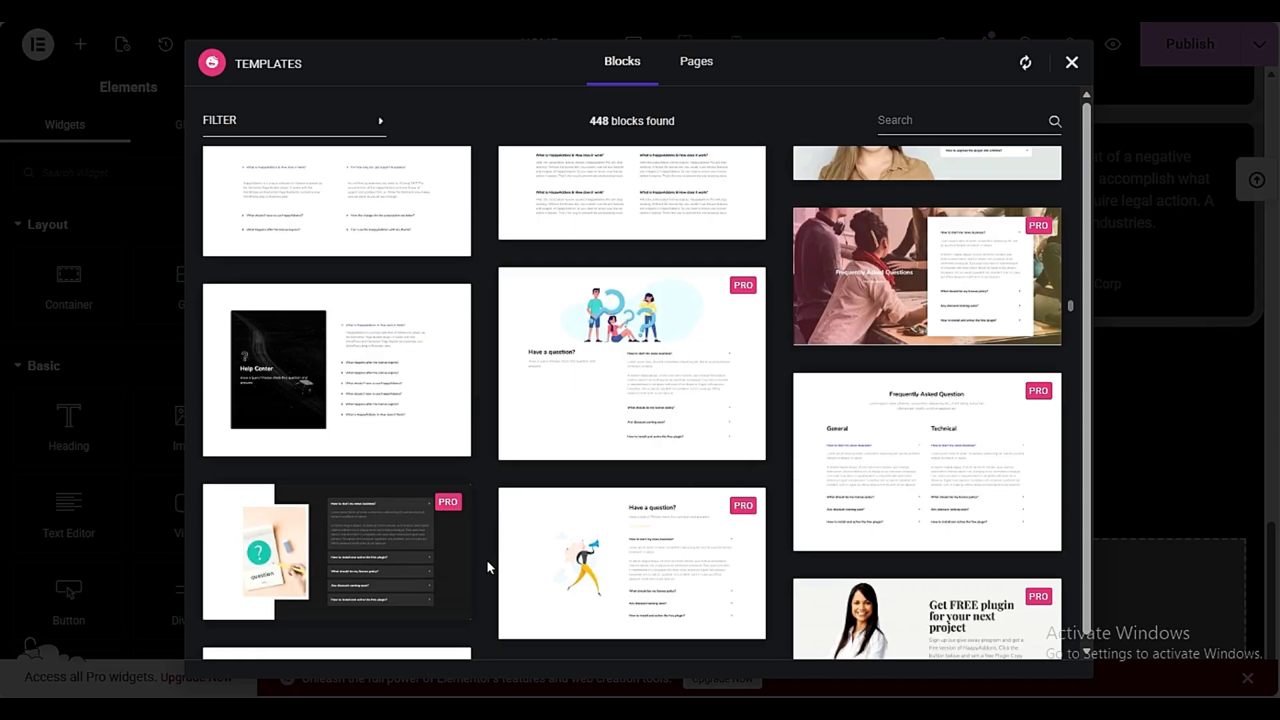
{"action": "scroll", "coordinate": [484, 566], "scroll_direction": "down", "scroll_amount": 5}
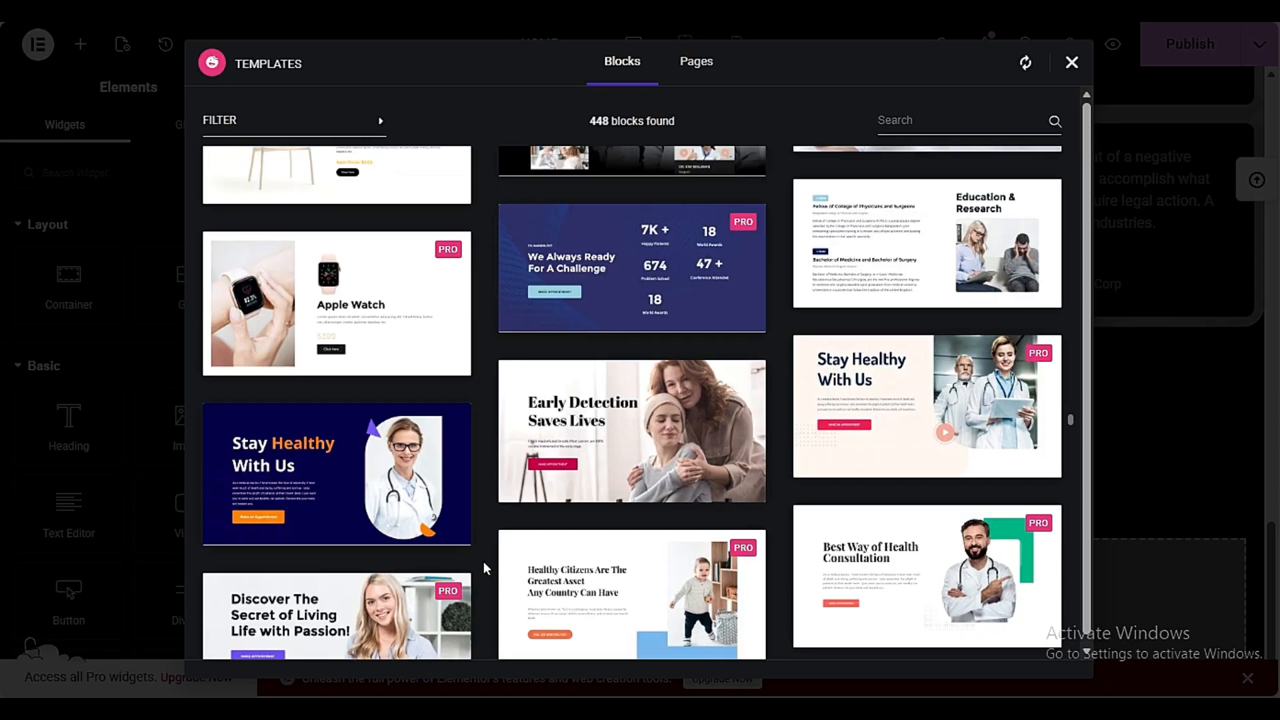
{"action": "scroll", "coordinate": [484, 565], "scroll_direction": "down", "scroll_amount": 5}
{"action": "scroll", "coordinate": [483, 561], "scroll_direction": "down", "scroll_amount": 5}
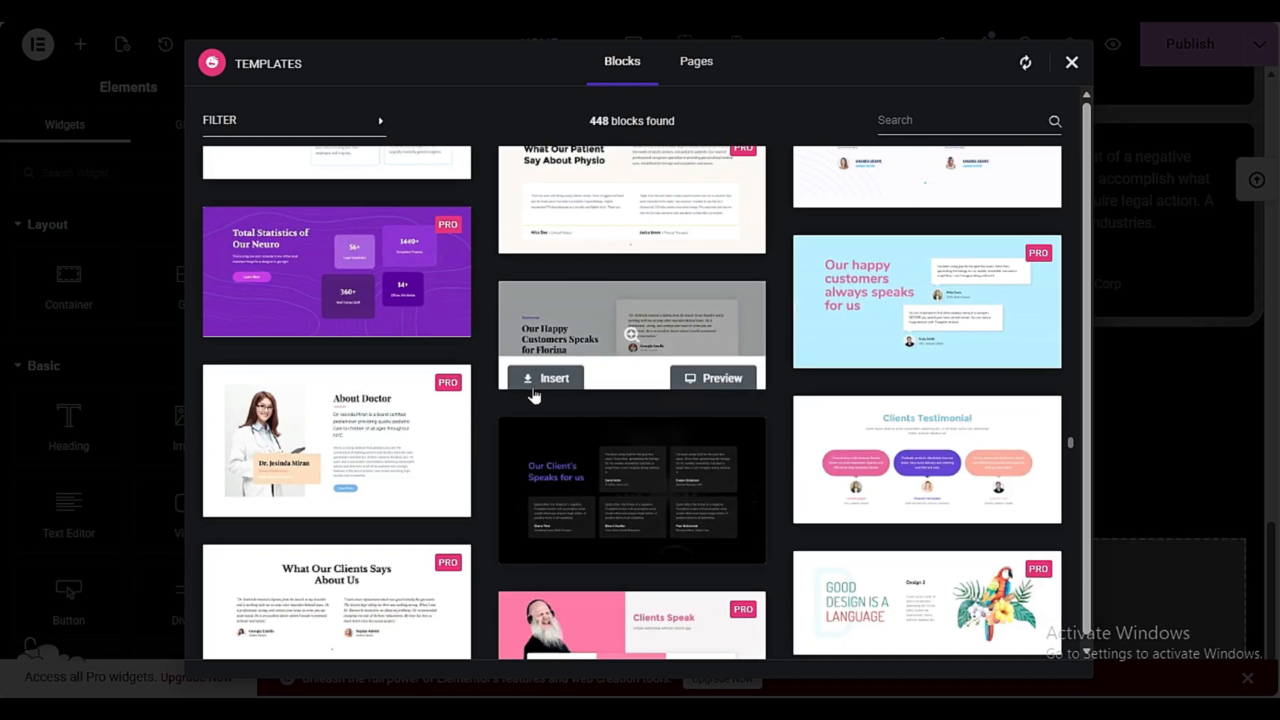
{"action": "left_click", "coordinate": [538, 378]}
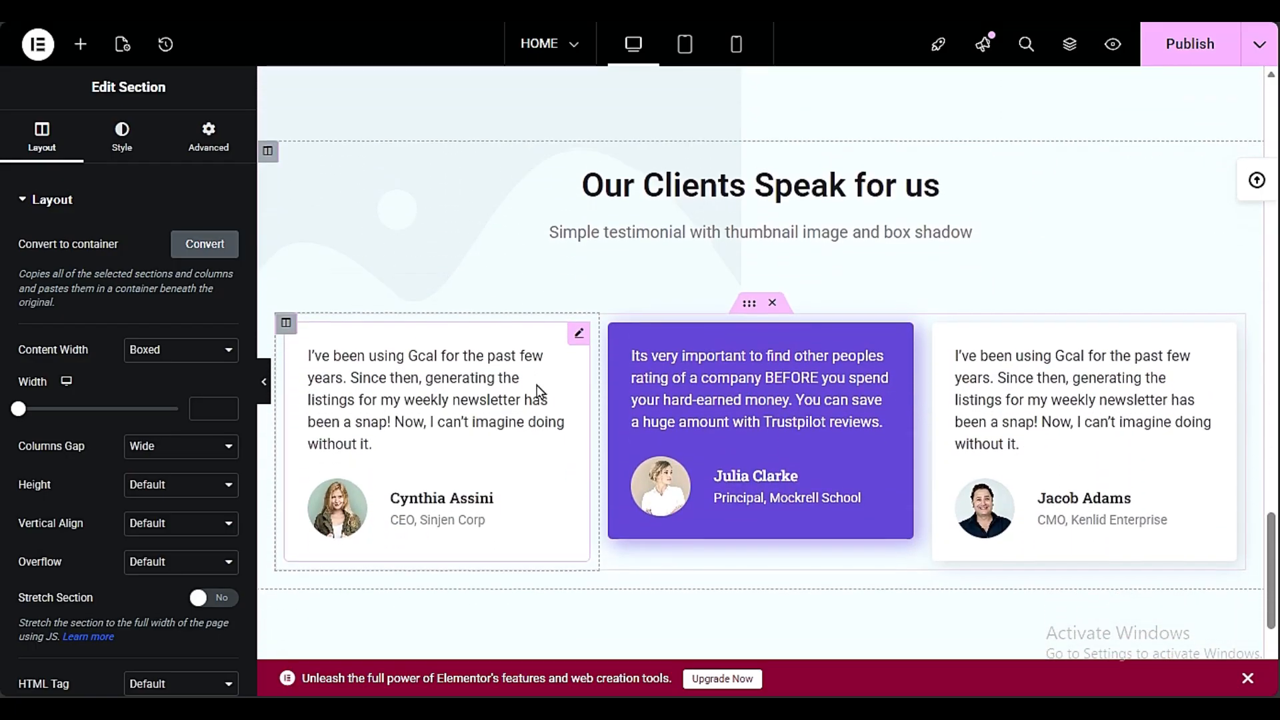
{"action": "scroll", "coordinate": [437, 328], "scroll_direction": "up", "scroll_amount": 15}
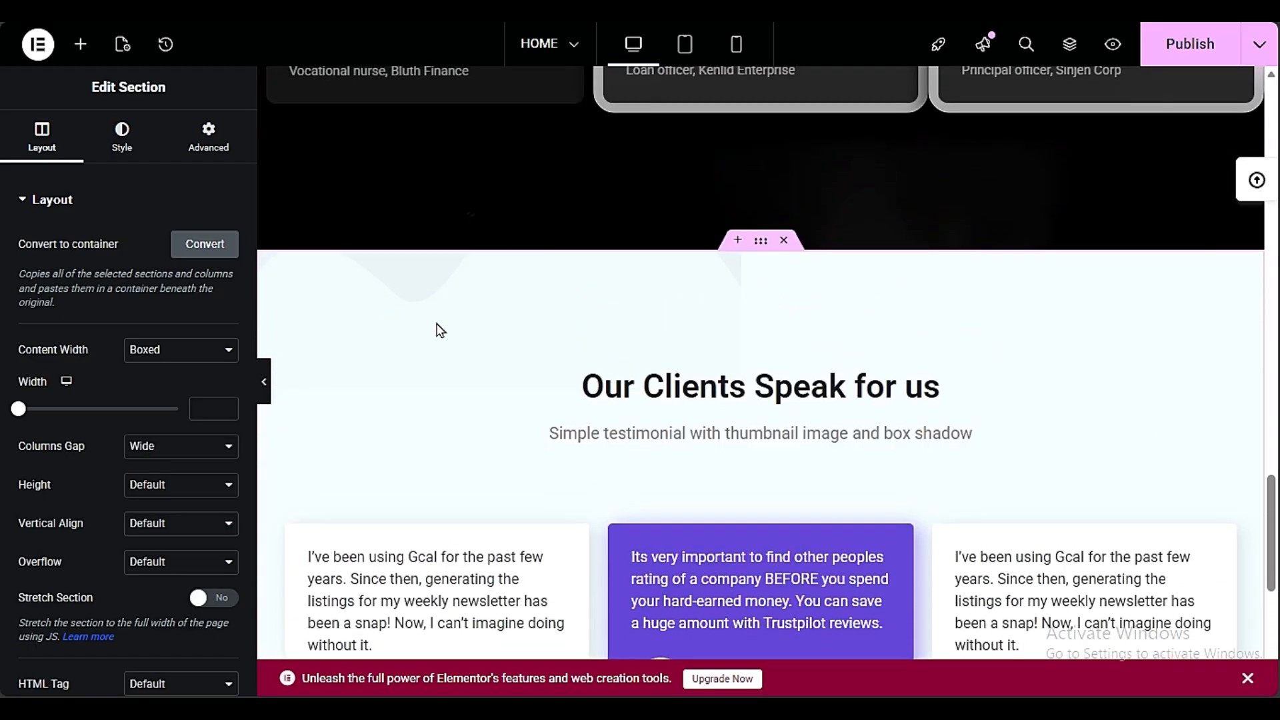
Clear the background color of the "Our Clients Speak for us" section
{"action": "scroll", "coordinate": [437, 324], "scroll_direction": "down", "scroll_amount": 5}
{"action": "scroll", "coordinate": [437, 325], "scroll_direction": "down", "scroll_amount": 8}
{"action": "left_click", "coordinate": [121, 137]}
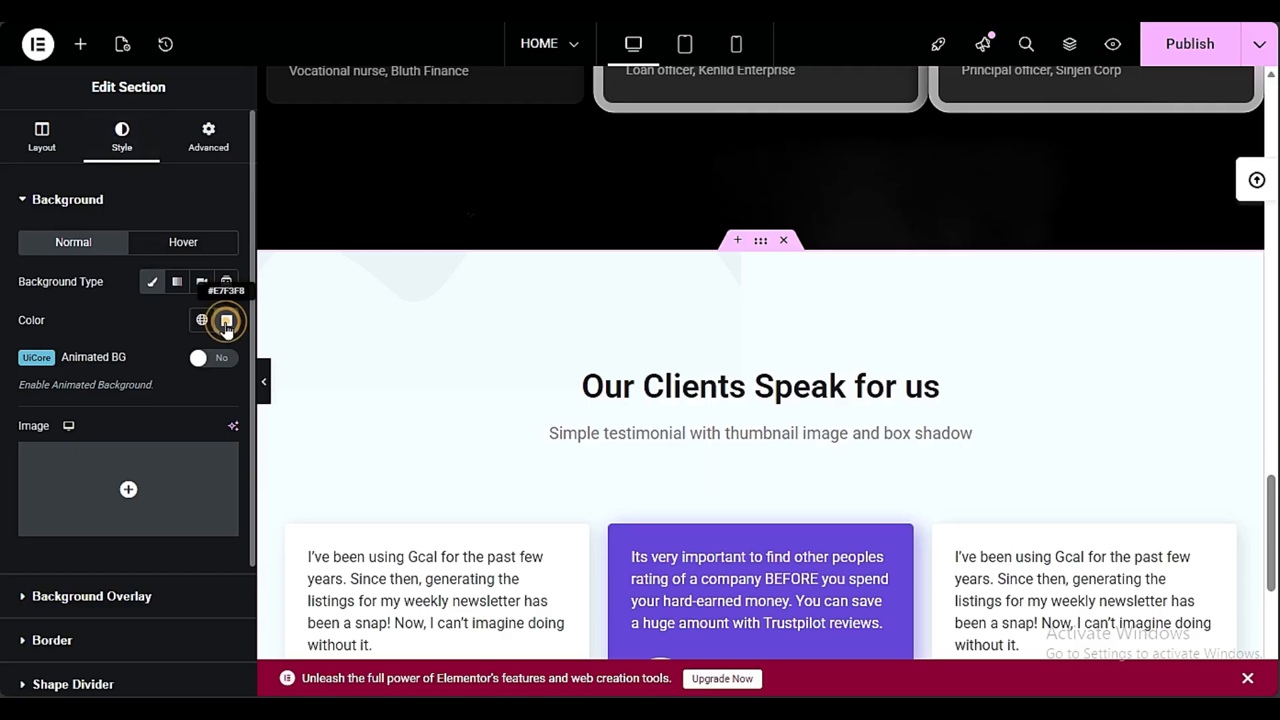
{"action": "left_click", "coordinate": [227, 322]}
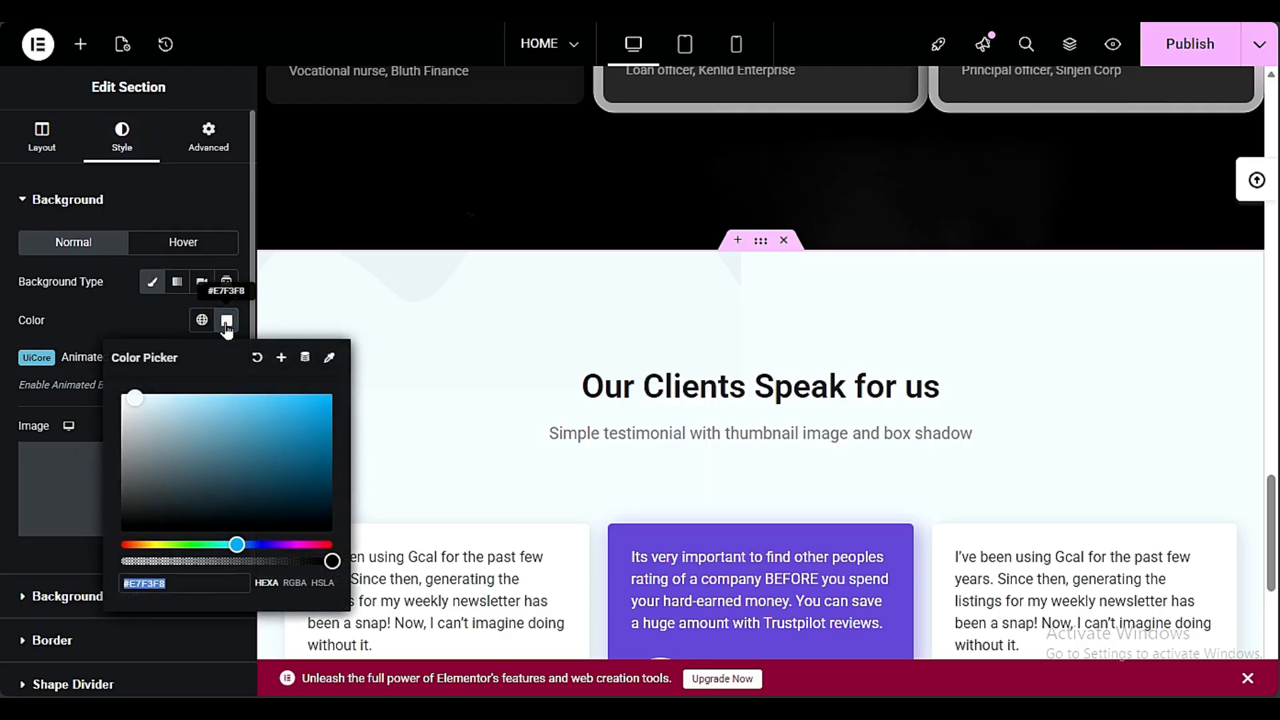
{"action": "left_click", "coordinate": [257, 360]}
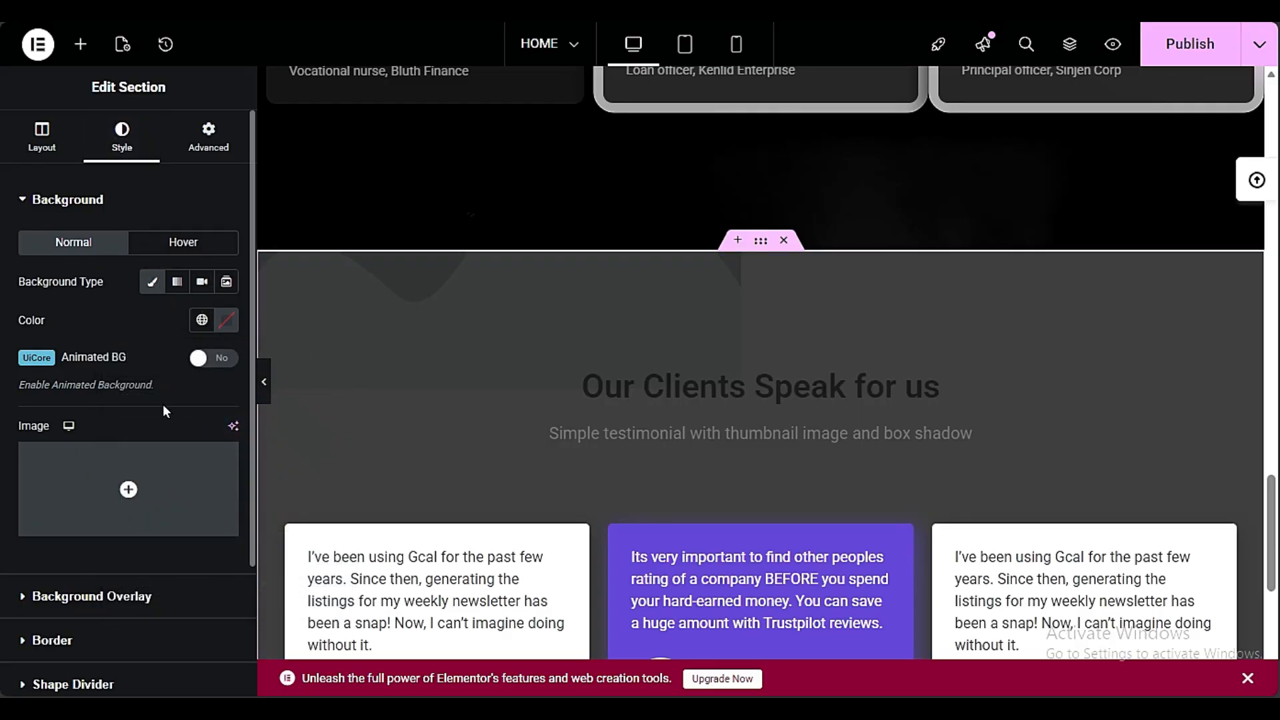
Enable the animated background on the "Our Clients Speak for us" section, with a classic light-blue background and animation Style 3
{"action": "left_click", "coordinate": [210, 367]}
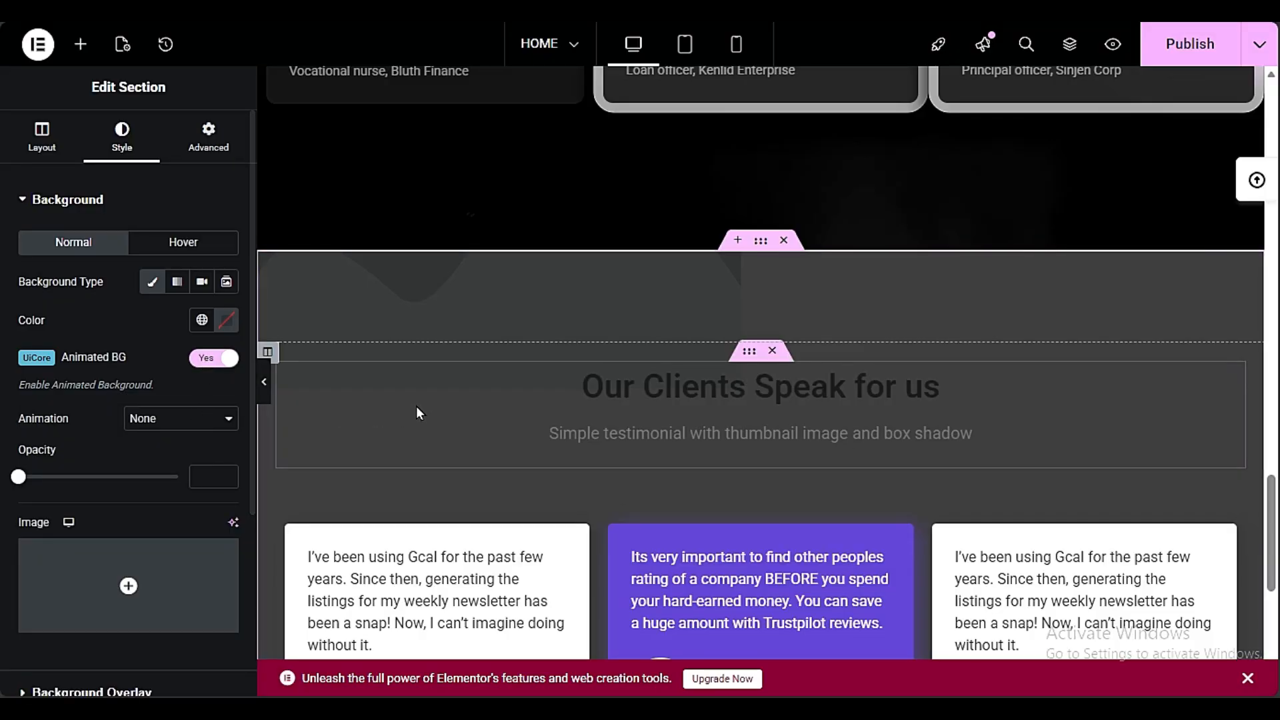
{"action": "left_click", "coordinate": [417, 409]}
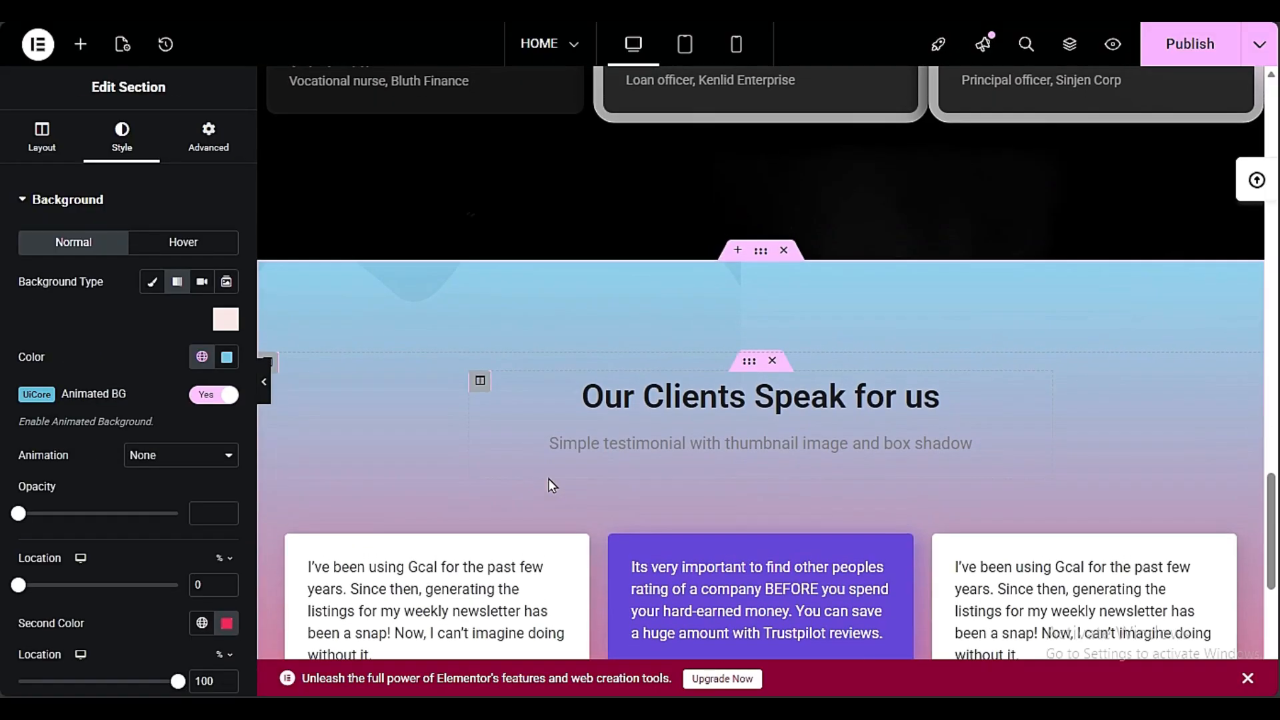
{"action": "scroll", "coordinate": [552, 485], "scroll_direction": "down", "scroll_amount": 4}
{"action": "scroll", "coordinate": [552, 485], "scroll_direction": "up", "scroll_amount": 4}
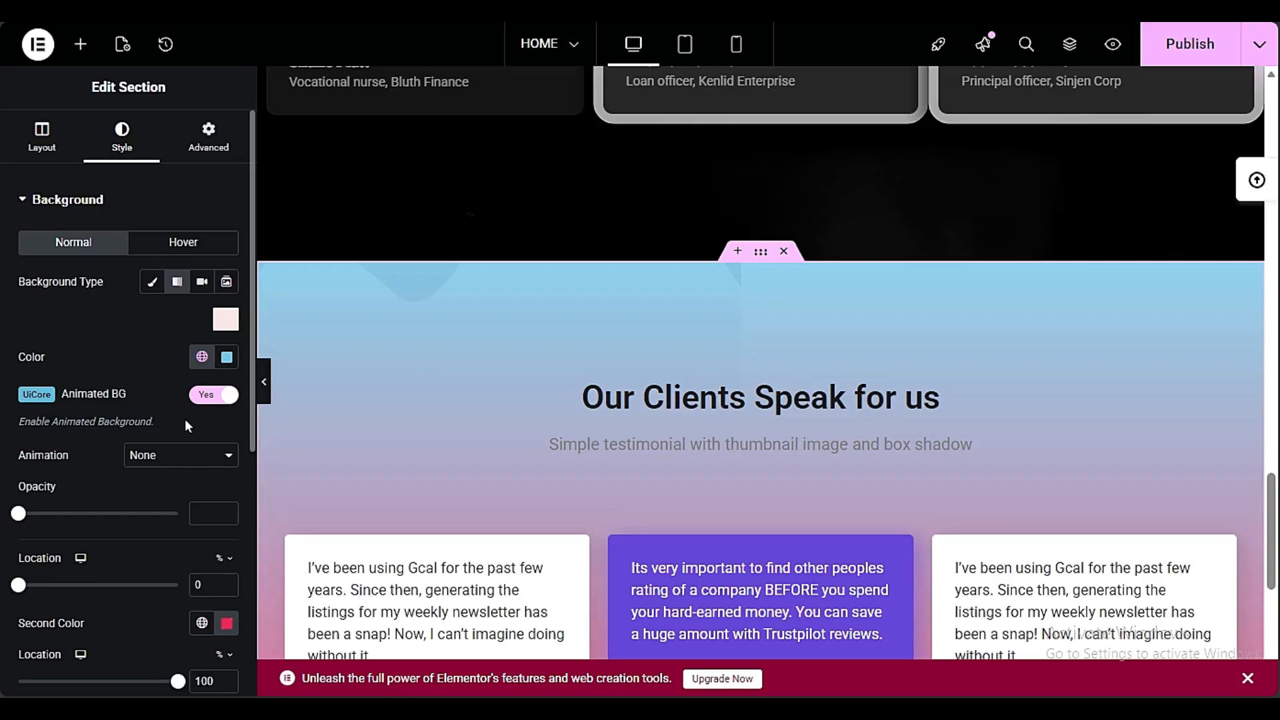
{"action": "left_click", "coordinate": [180, 454]}
{"action": "left_click", "coordinate": [176, 81]}
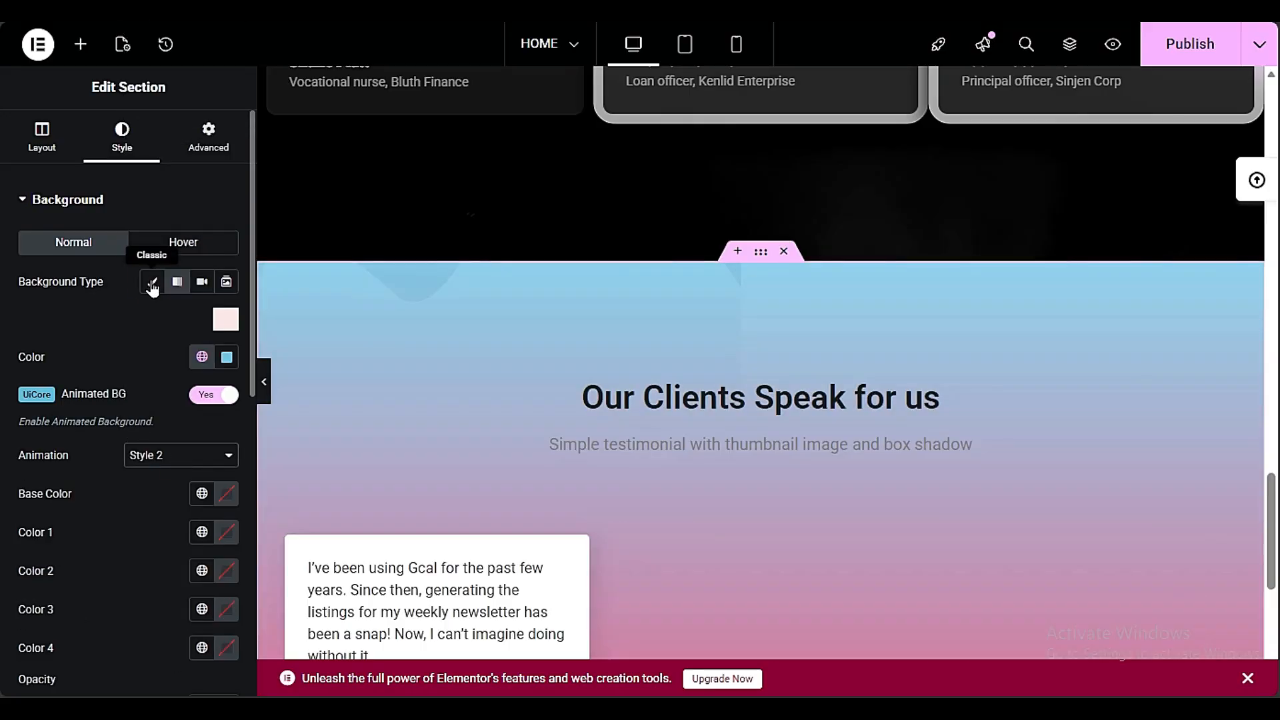
{"action": "left_click", "coordinate": [152, 282]}
{"action": "scroll", "coordinate": [408, 353], "scroll_direction": "down", "scroll_amount": 3}
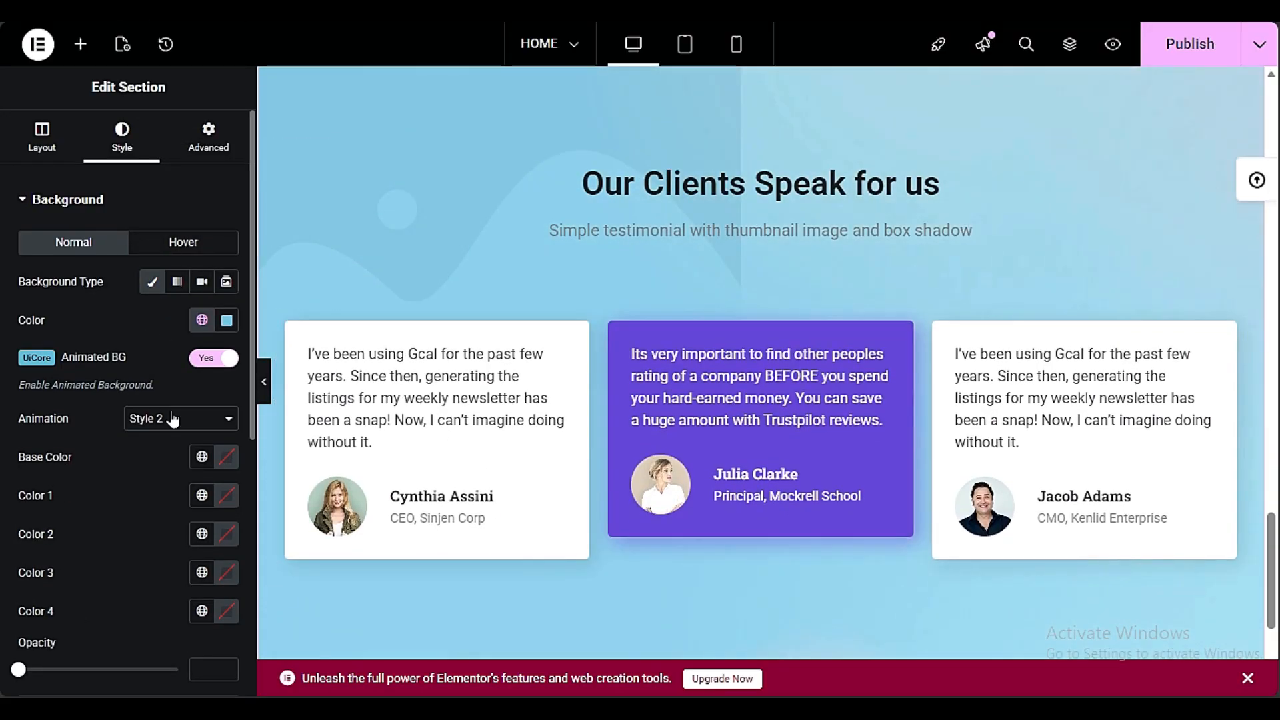
{"action": "left_click", "coordinate": [172, 419]}
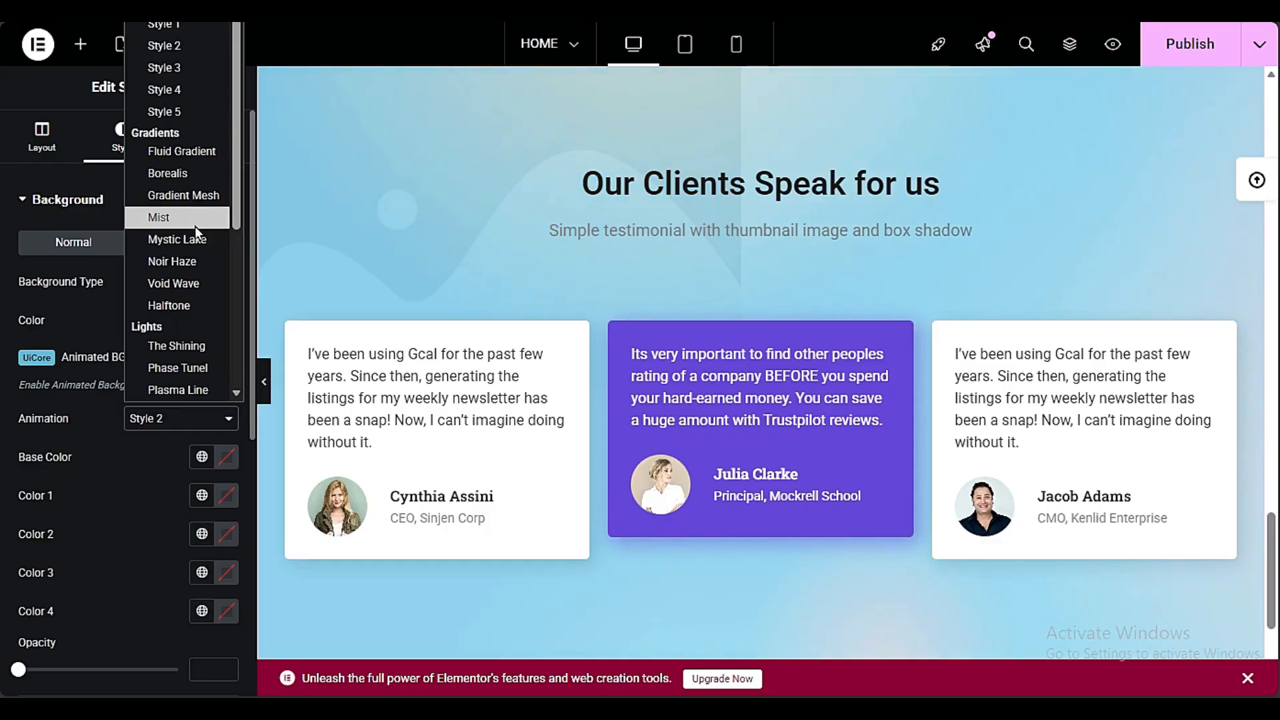
{"action": "left_click", "coordinate": [165, 68]}
{"action": "scroll", "coordinate": [579, 361], "scroll_direction": "up", "scroll_amount": 3}
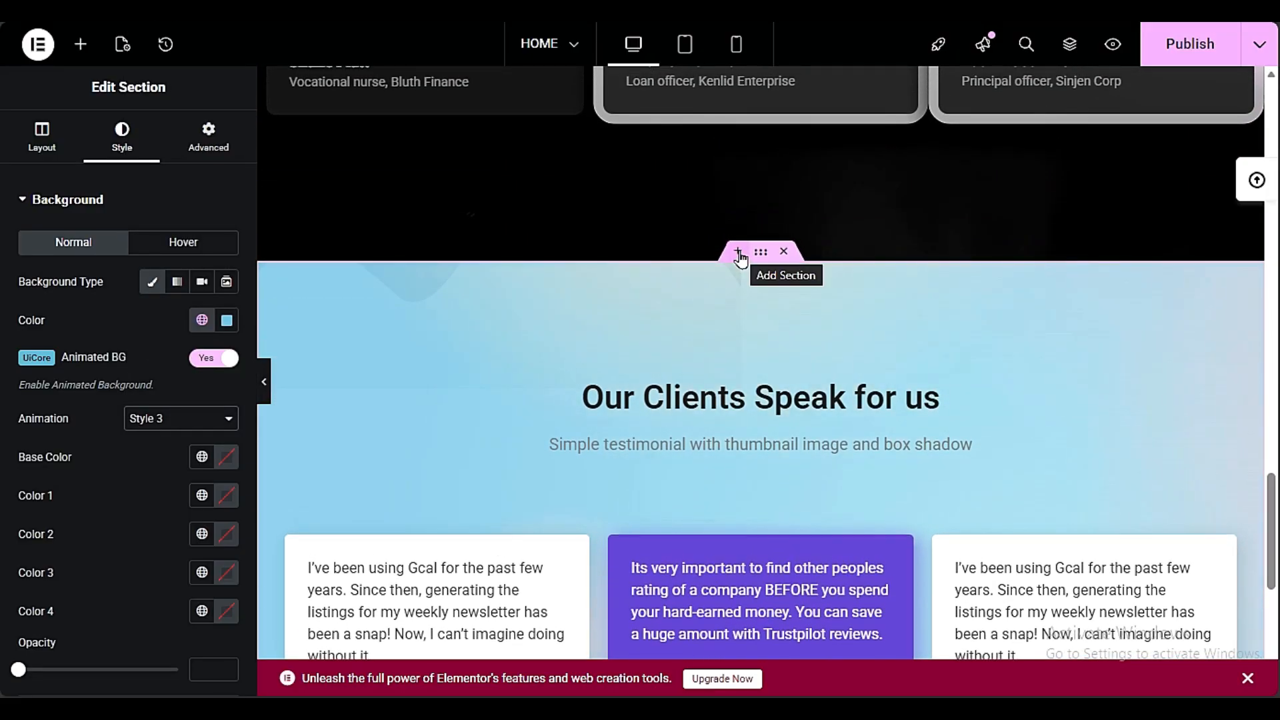
Copy the three-card testimonial inner section into a new section directly above the blue "Our Clients Speak for us" section
{"action": "left_click", "coordinate": [736, 254]}
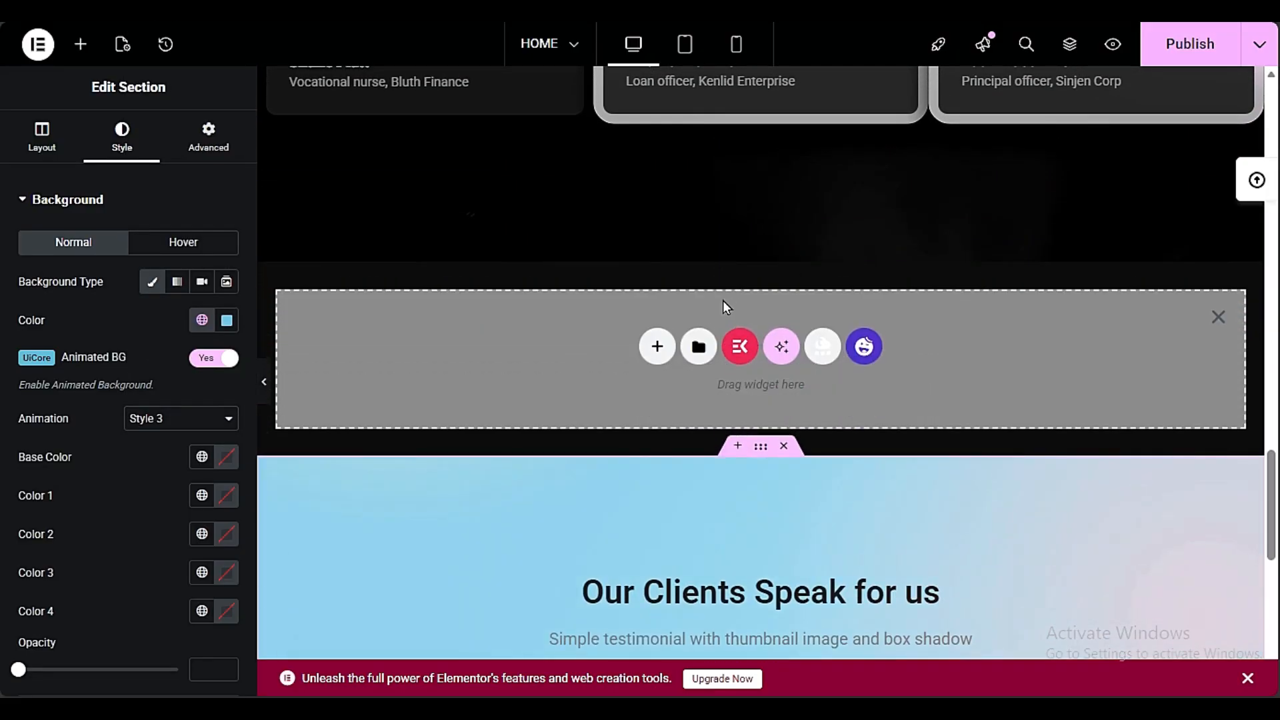
{"action": "scroll", "coordinate": [722, 302], "scroll_direction": "down", "scroll_amount": 6}
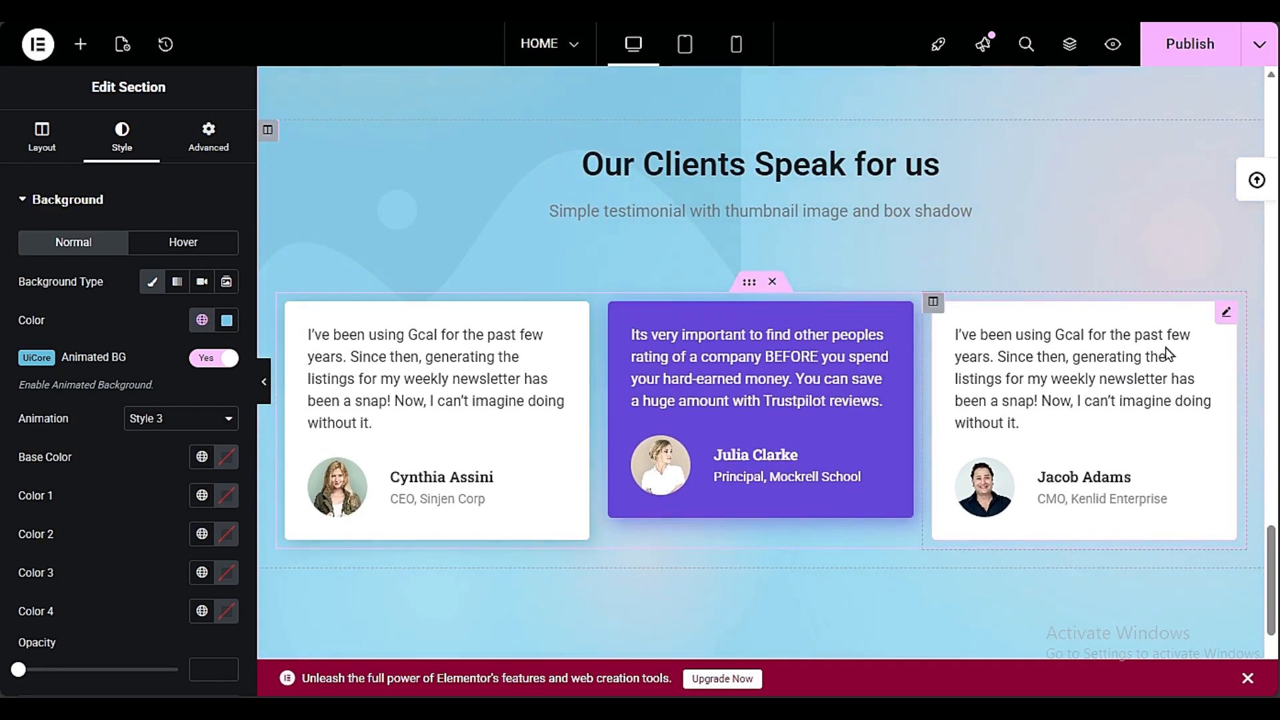
{"action": "right_click", "coordinate": [747, 287]}
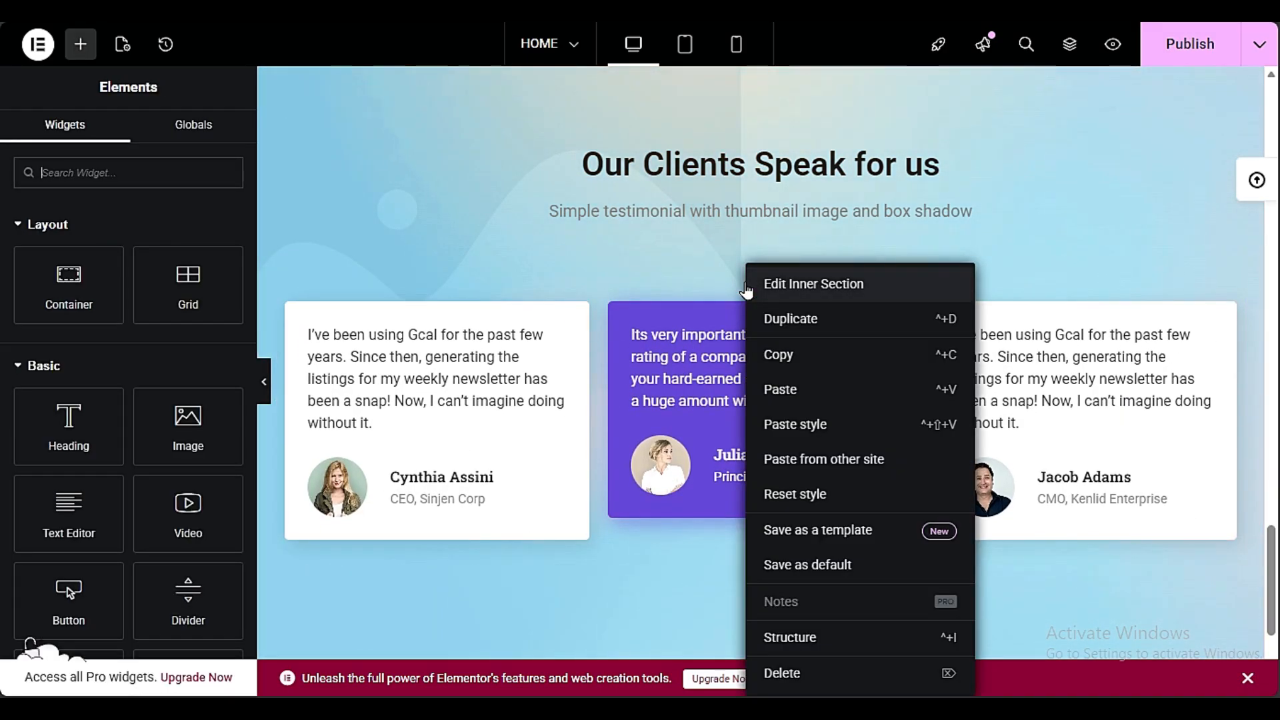
{"action": "left_click", "coordinate": [765, 354]}
{"action": "scroll", "coordinate": [551, 353], "scroll_direction": "up", "scroll_amount": 6}
{"action": "right_click", "coordinate": [550, 350]}
{"action": "left_click", "coordinate": [568, 369]}
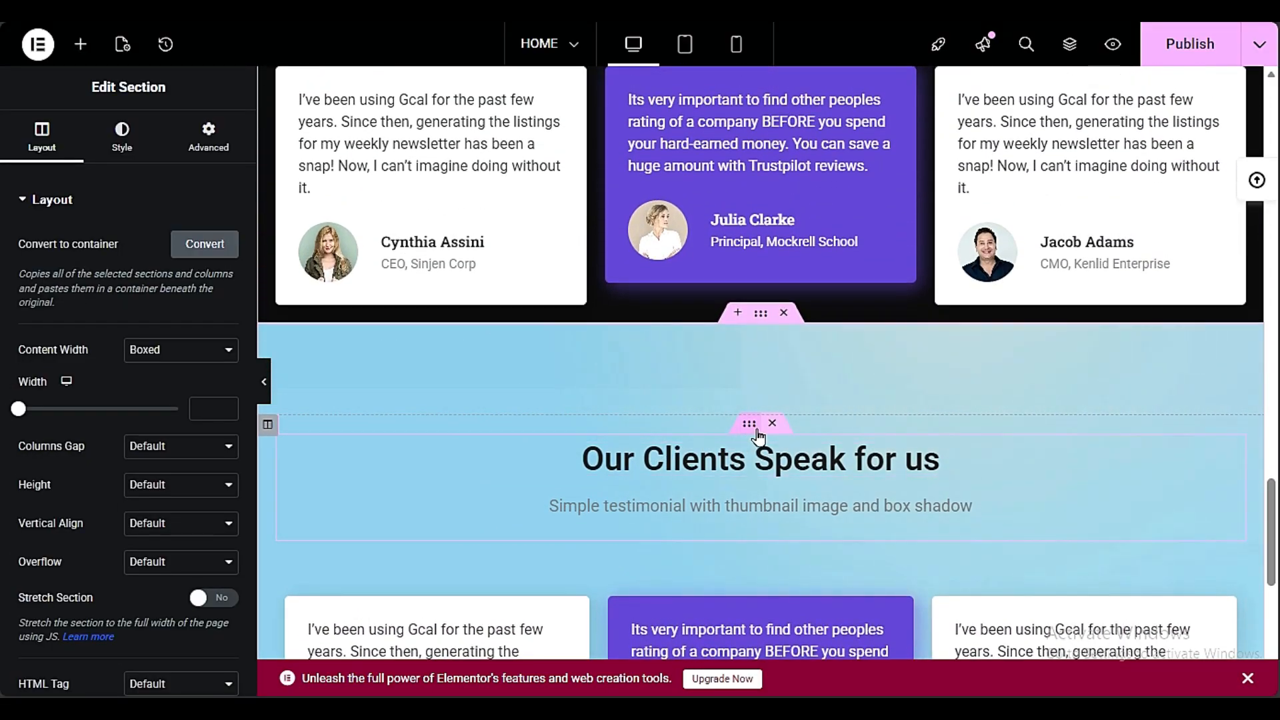
Copy the "Our Clients Speak for us" heading block into a new section above the pasted cards and delete the original blue section
{"action": "right_click", "coordinate": [755, 435]}
{"action": "left_click", "coordinate": [785, 351]}
{"action": "scroll", "coordinate": [740, 280], "scroll_direction": "up", "scroll_amount": 3}
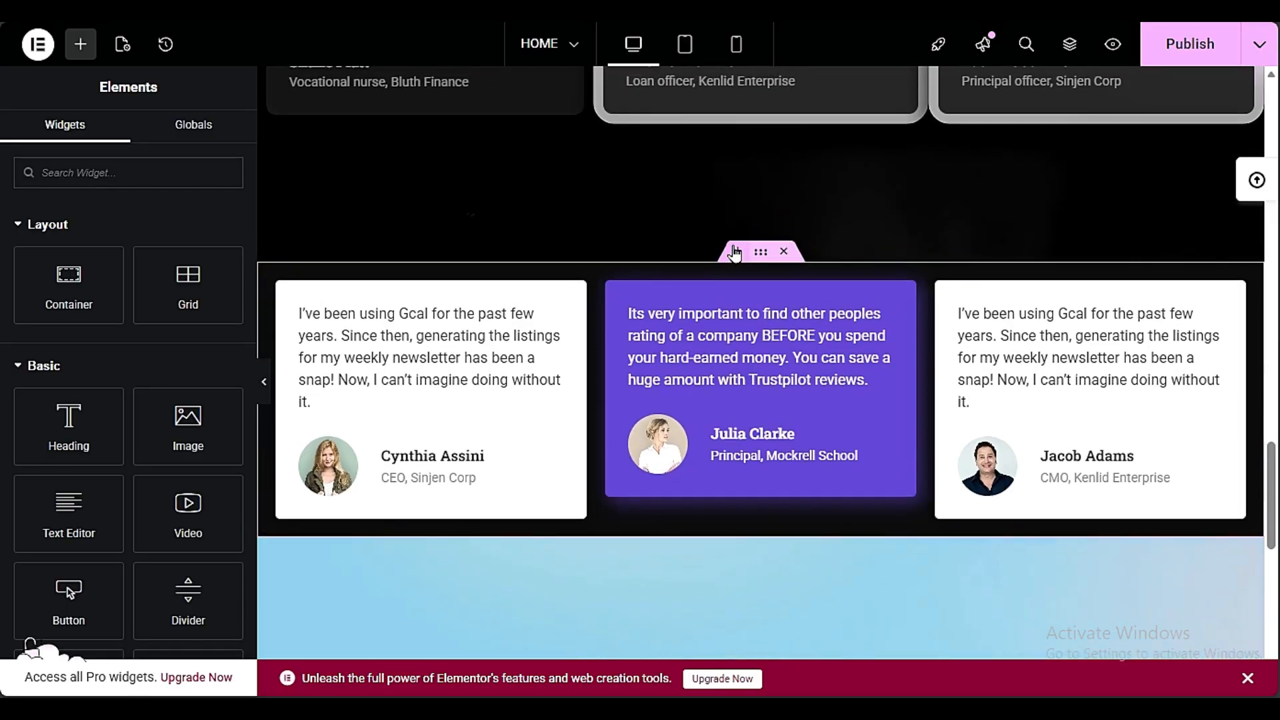
{"action": "left_click", "coordinate": [736, 252]}
{"action": "right_click", "coordinate": [533, 319]}
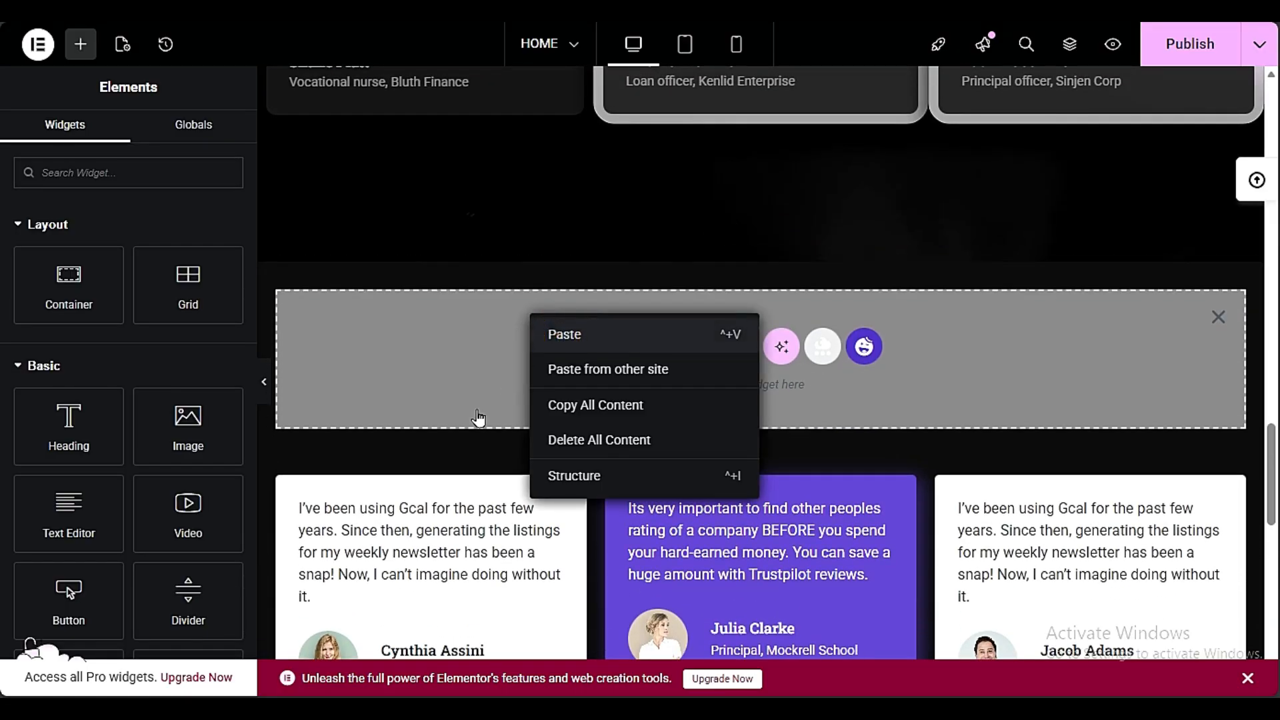
{"action": "left_click", "coordinate": [563, 334]}
{"action": "left_click", "coordinate": [783, 486]}
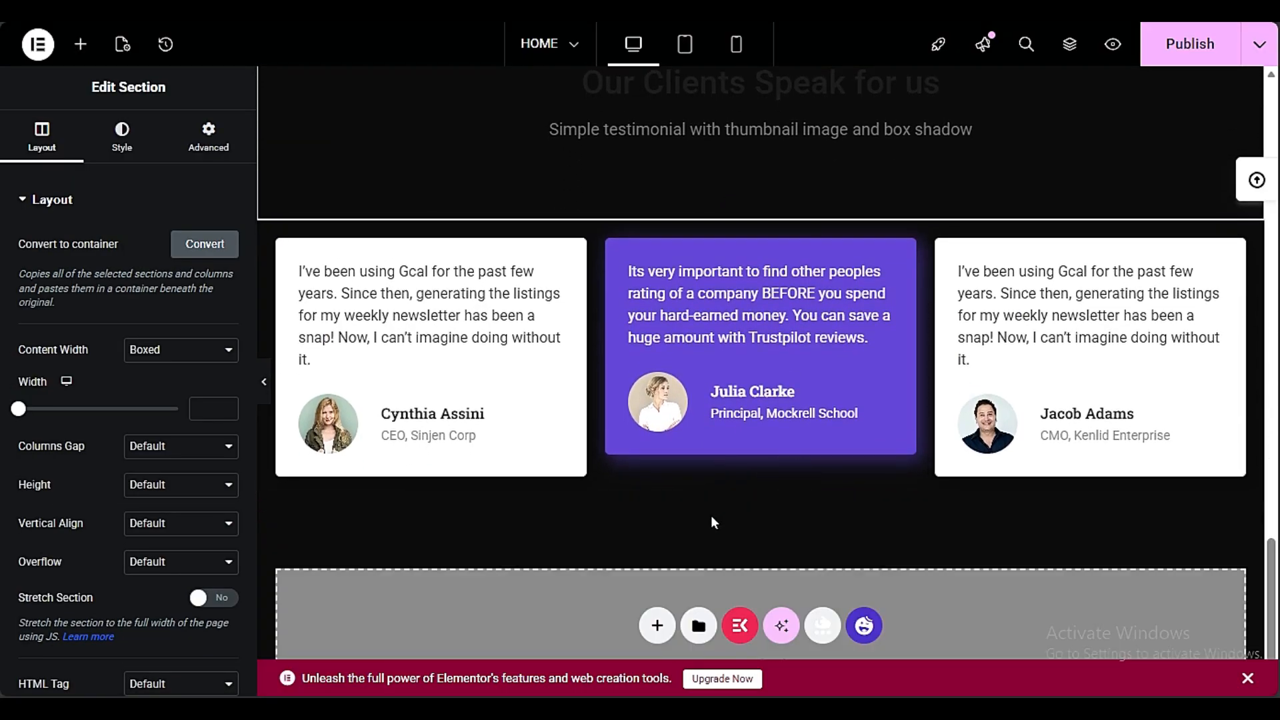
Apply the style of the "Our Client's Speaks for us" heading to the "Our Clients Speak for us" heading
{"action": "scroll", "coordinate": [979, 480], "scroll_direction": "up", "scroll_amount": 5}
{"action": "scroll", "coordinate": [980, 480], "scroll_direction": "up", "scroll_amount": 7}
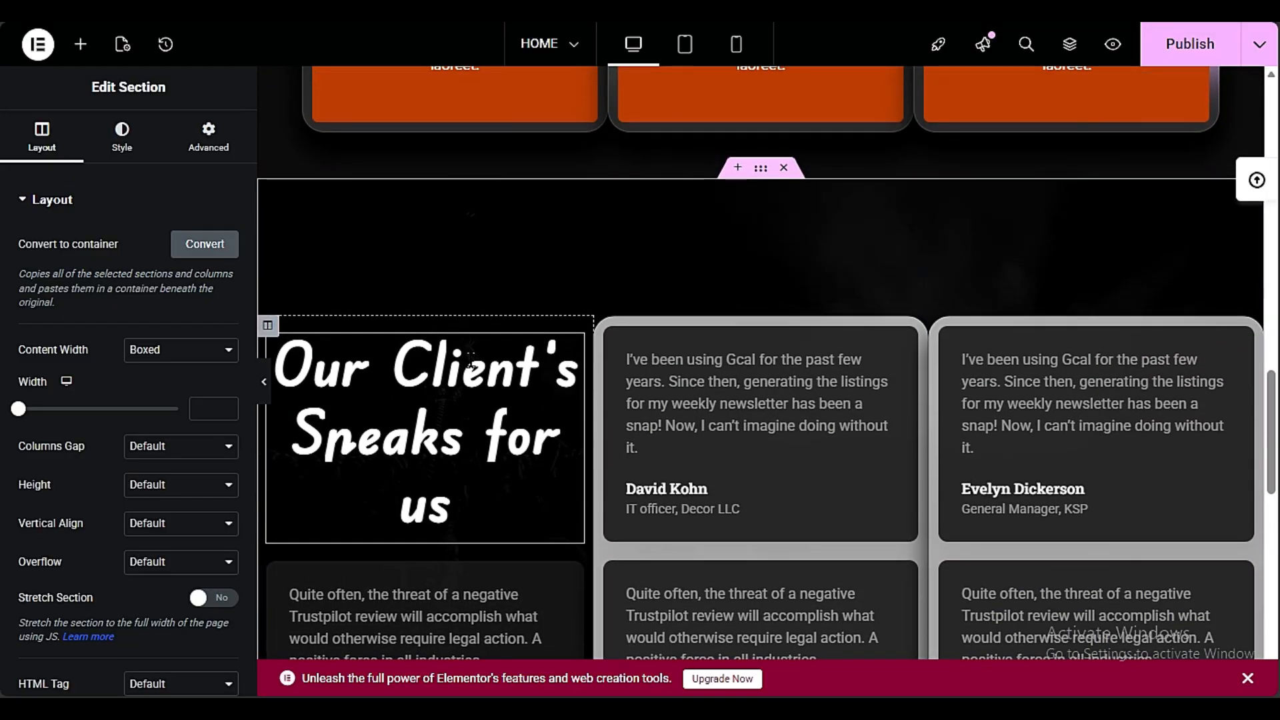
{"action": "right_click", "coordinate": [472, 369]}
{"action": "left_click", "coordinate": [515, 363]}
{"action": "scroll", "coordinate": [515, 363], "scroll_direction": "down", "scroll_amount": 10}
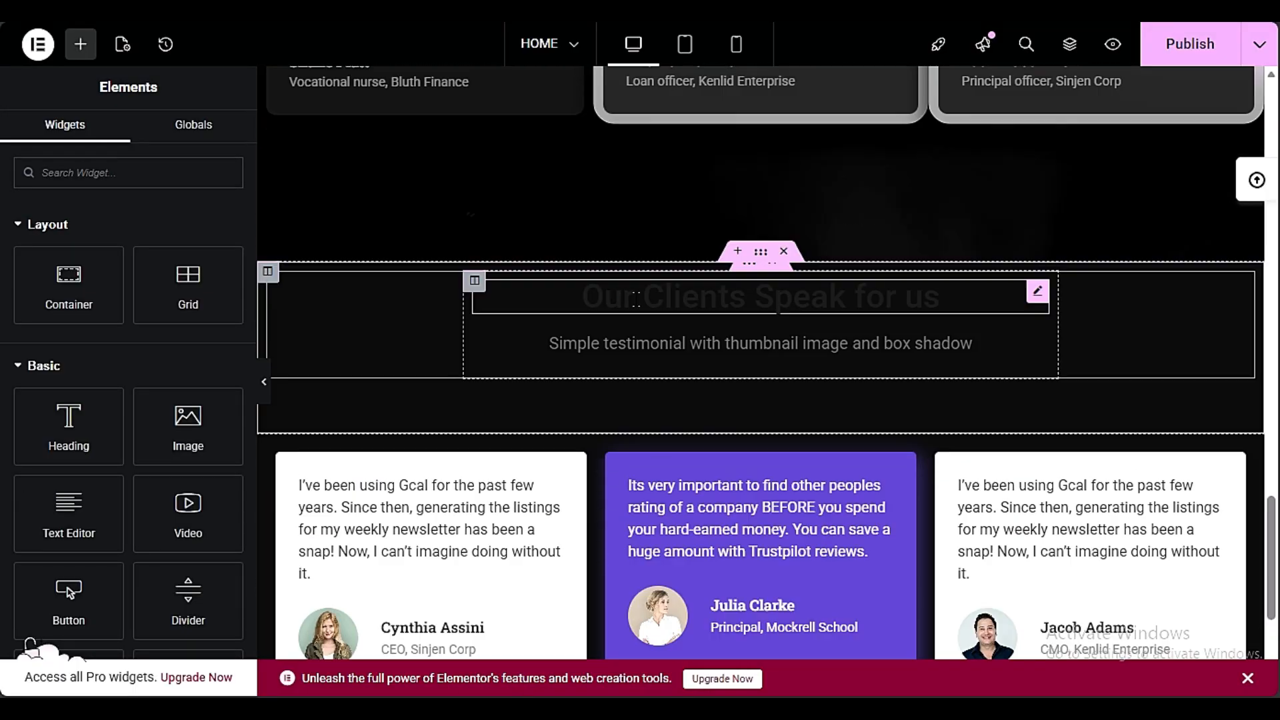
{"action": "right_click", "coordinate": [744, 300]}
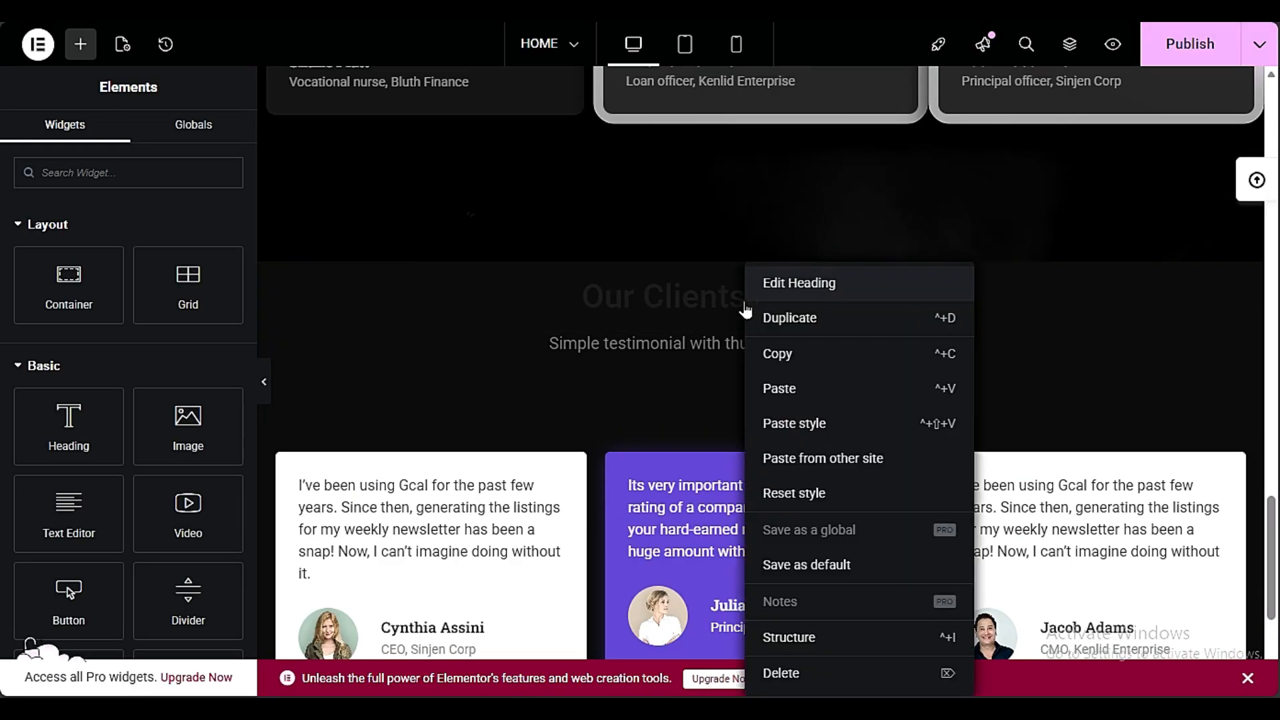
{"action": "left_click", "coordinate": [786, 421]}
Set the text color of the subtitle under "Our Clients Speak for us" to white and publish the page
{"action": "scroll", "coordinate": [802, 438], "scroll_direction": "down", "scroll_amount": 3}
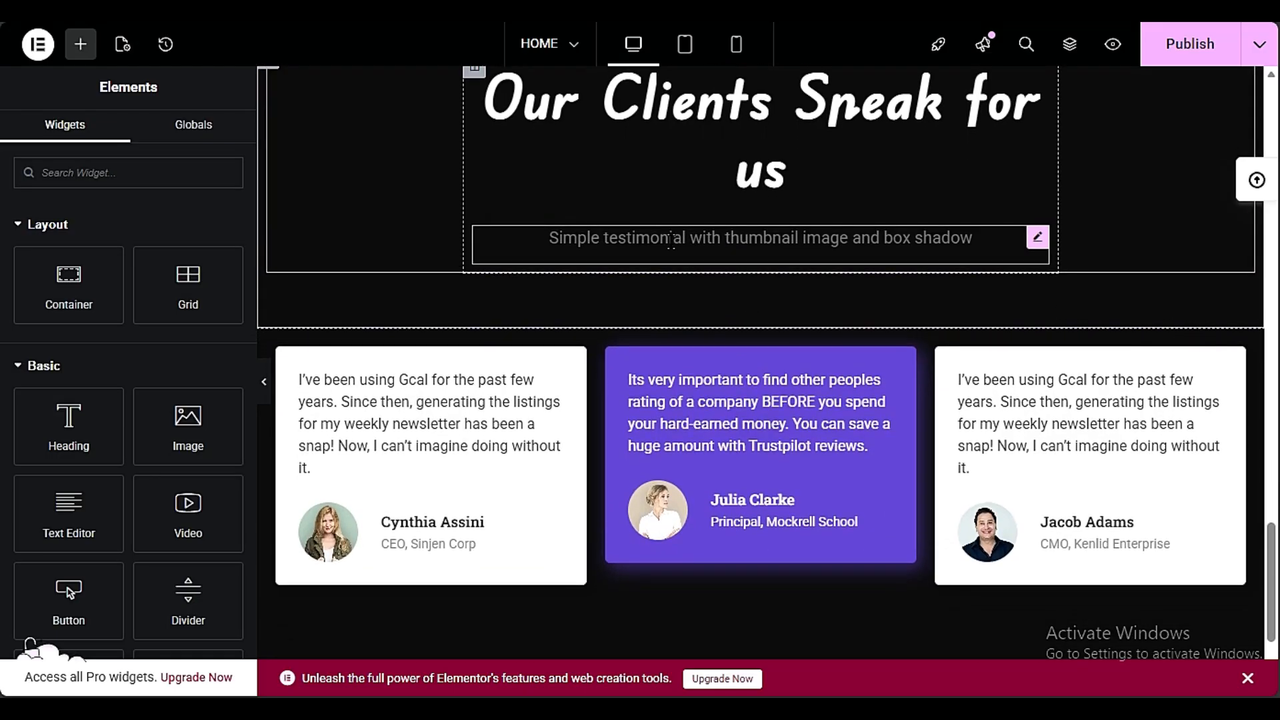
{"action": "left_click", "coordinate": [670, 243]}
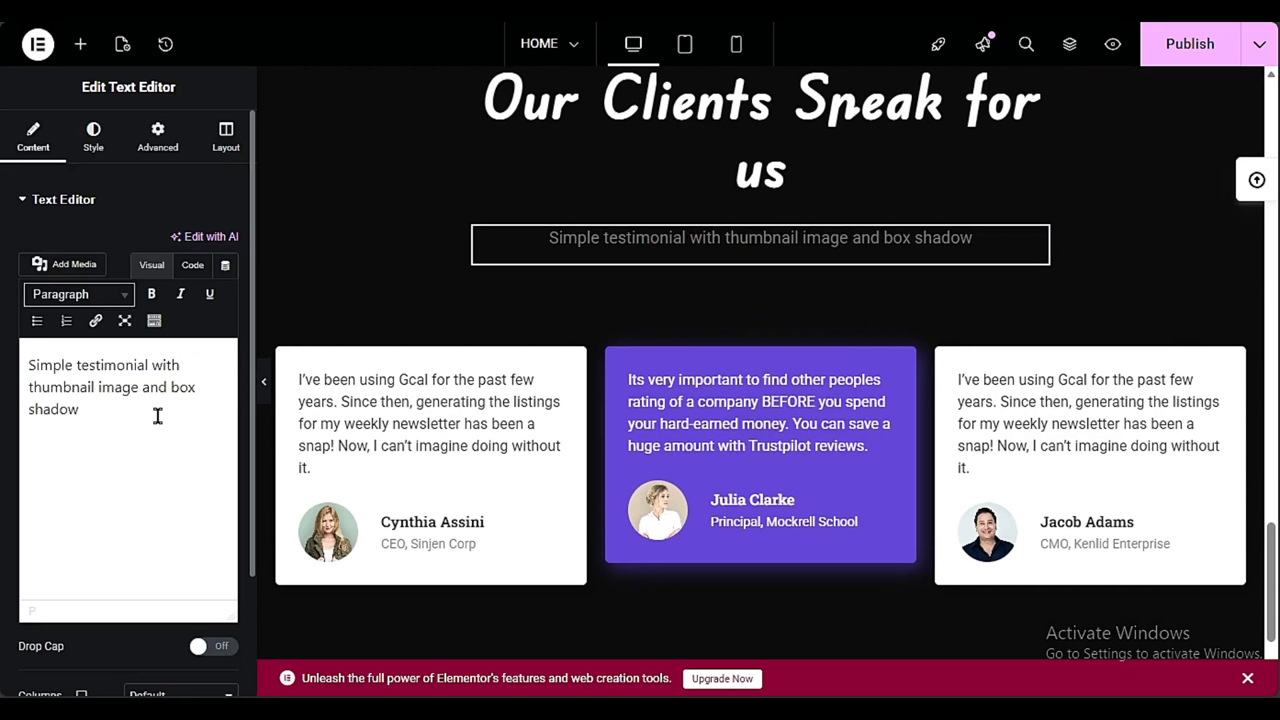
{"action": "left_click", "coordinate": [92, 141]}
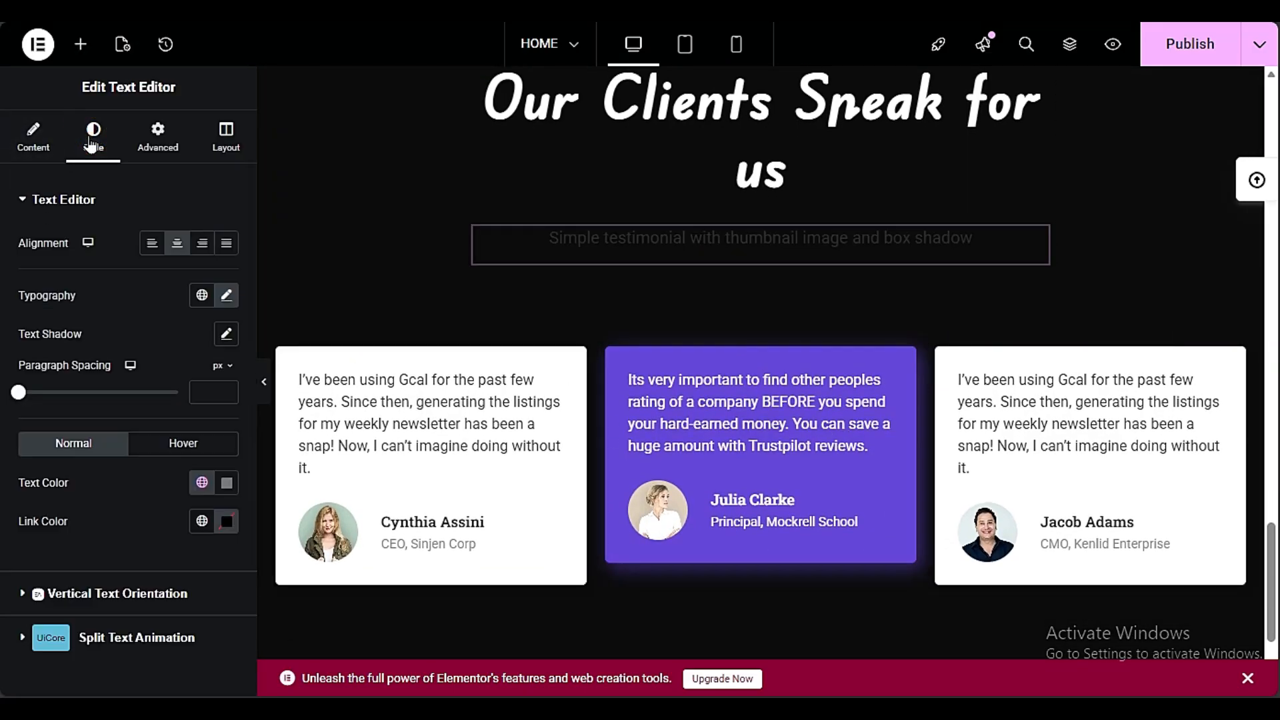
{"action": "left_click", "coordinate": [226, 484]}
{"action": "left_click", "coordinate": [226, 251]}
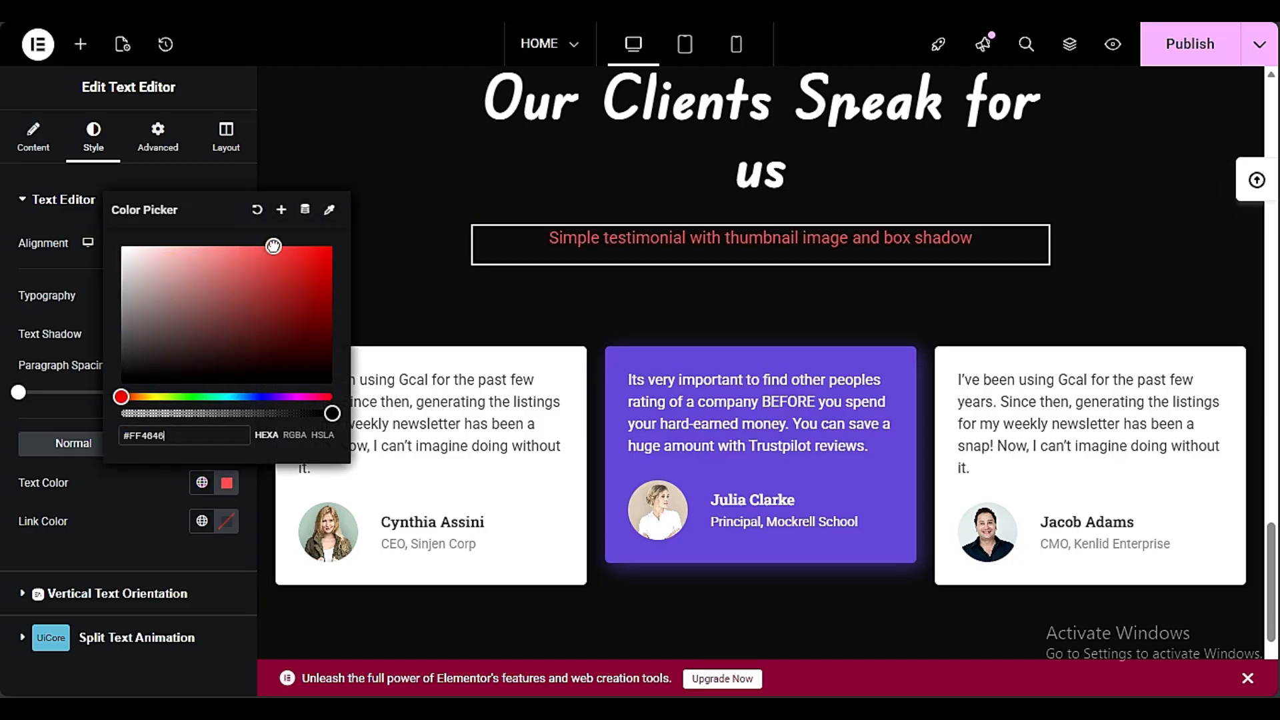
{"action": "left_click_drag", "start_coordinate": [273, 246], "coordinate": [121, 246]}
{"action": "left_click", "coordinate": [85, 267]}
{"action": "scroll", "coordinate": [446, 363], "scroll_direction": "up", "scroll_amount": 20}
{"action": "left_click", "coordinate": [1190, 44]}
Review the layout of the page's header, hero and "Services We Offer" sections
{"action": "scroll", "coordinate": [423, 382], "scroll_direction": "down", "scroll_amount": 20}
{"action": "scroll", "coordinate": [422, 381], "scroll_direction": "up", "scroll_amount": 10}
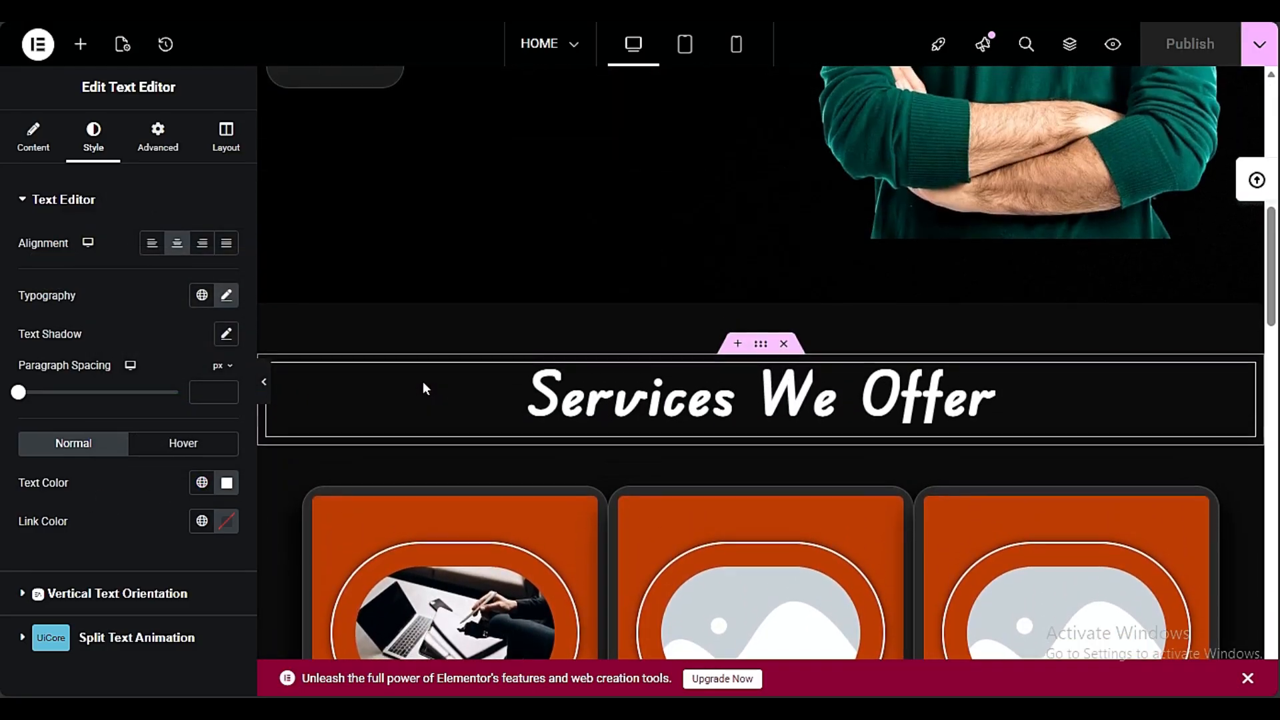
{"action": "scroll", "coordinate": [425, 389], "scroll_direction": "up", "scroll_amount": 10}
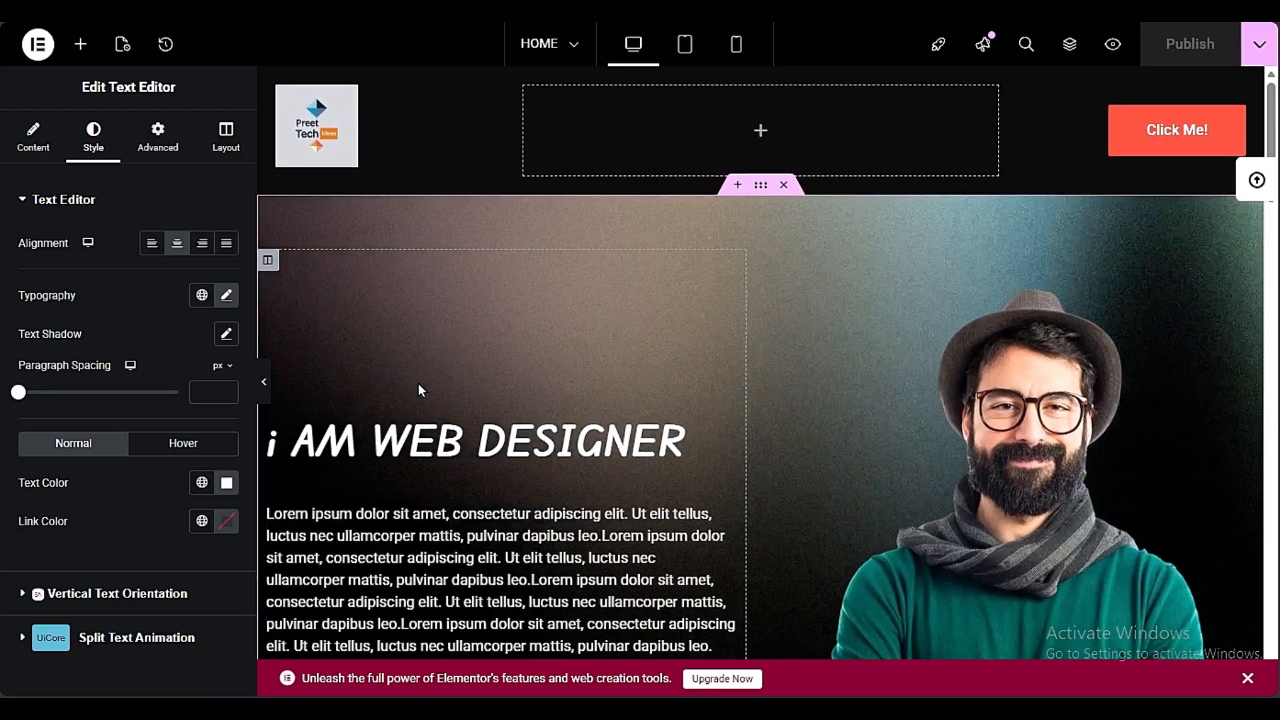
{"action": "scroll", "coordinate": [417, 382], "scroll_direction": "down", "scroll_amount": 9}
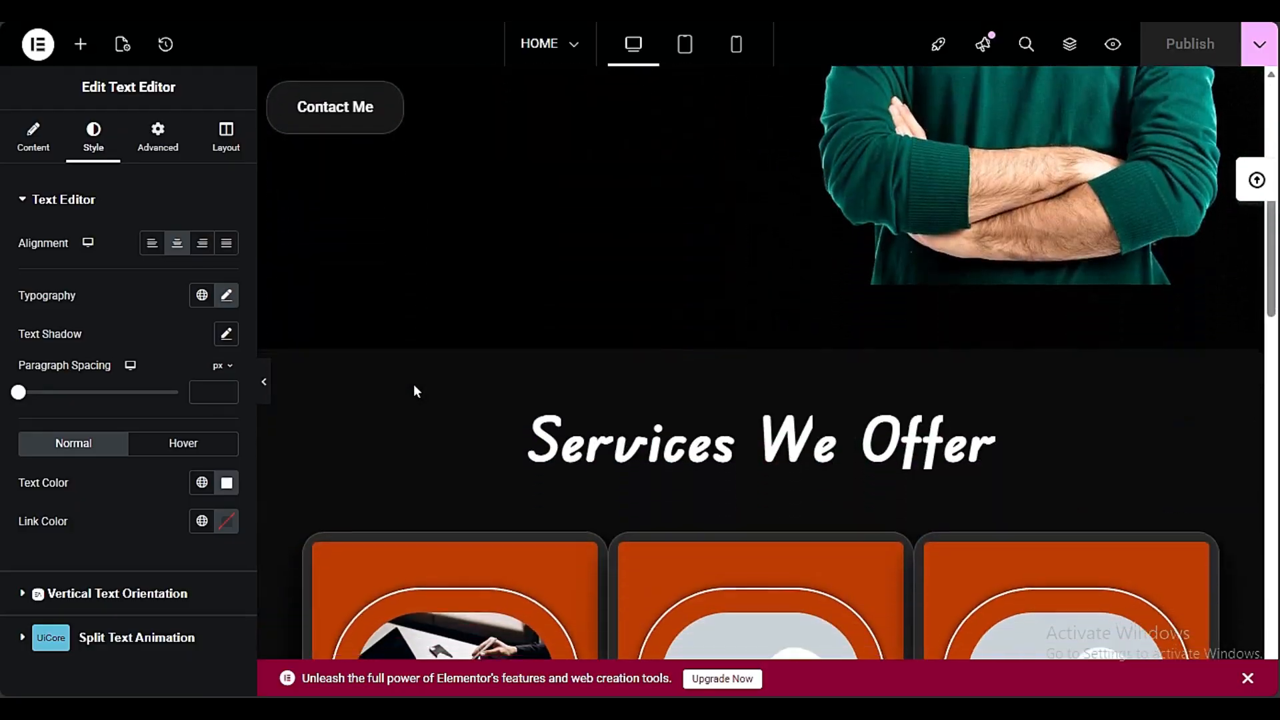
{"action": "scroll", "coordinate": [413, 391], "scroll_direction": "down", "scroll_amount": 4}
{"action": "scroll", "coordinate": [413, 391], "scroll_direction": "up", "scroll_amount": 3}
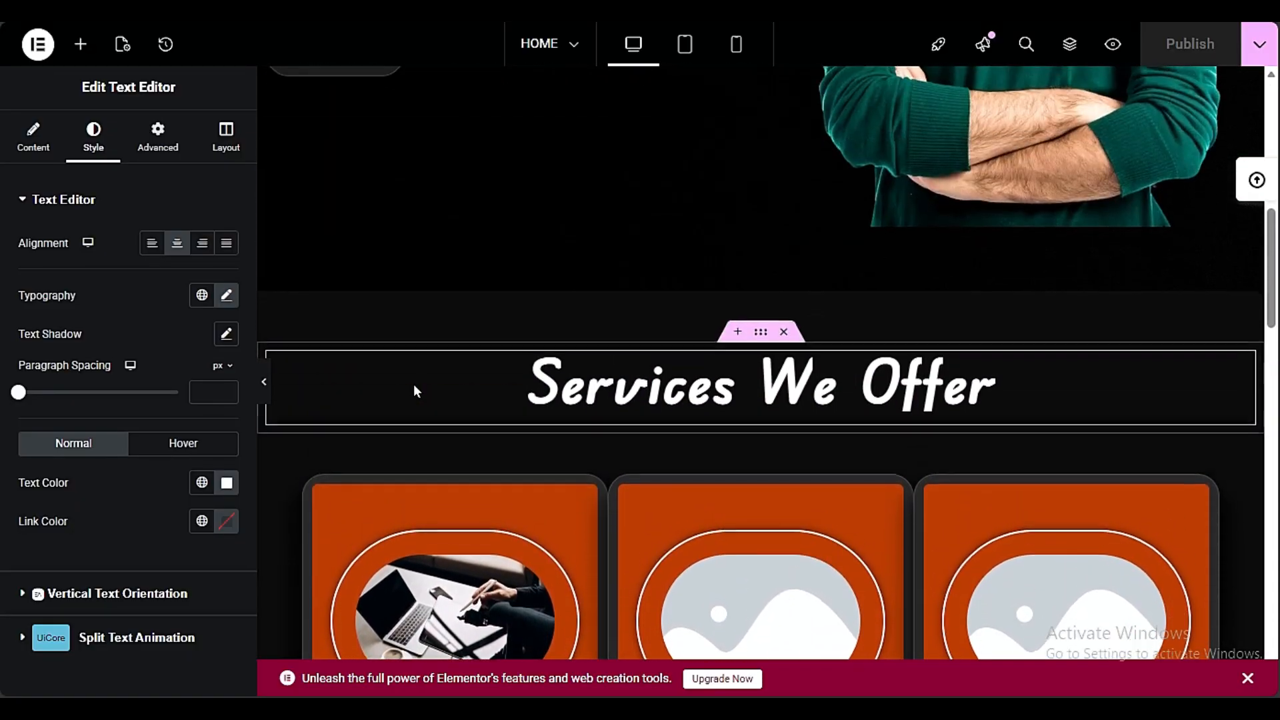
{"action": "scroll", "coordinate": [414, 388], "scroll_direction": "up", "scroll_amount": 4}
{"action": "scroll", "coordinate": [702, 425], "scroll_direction": "down", "scroll_amount": 3}
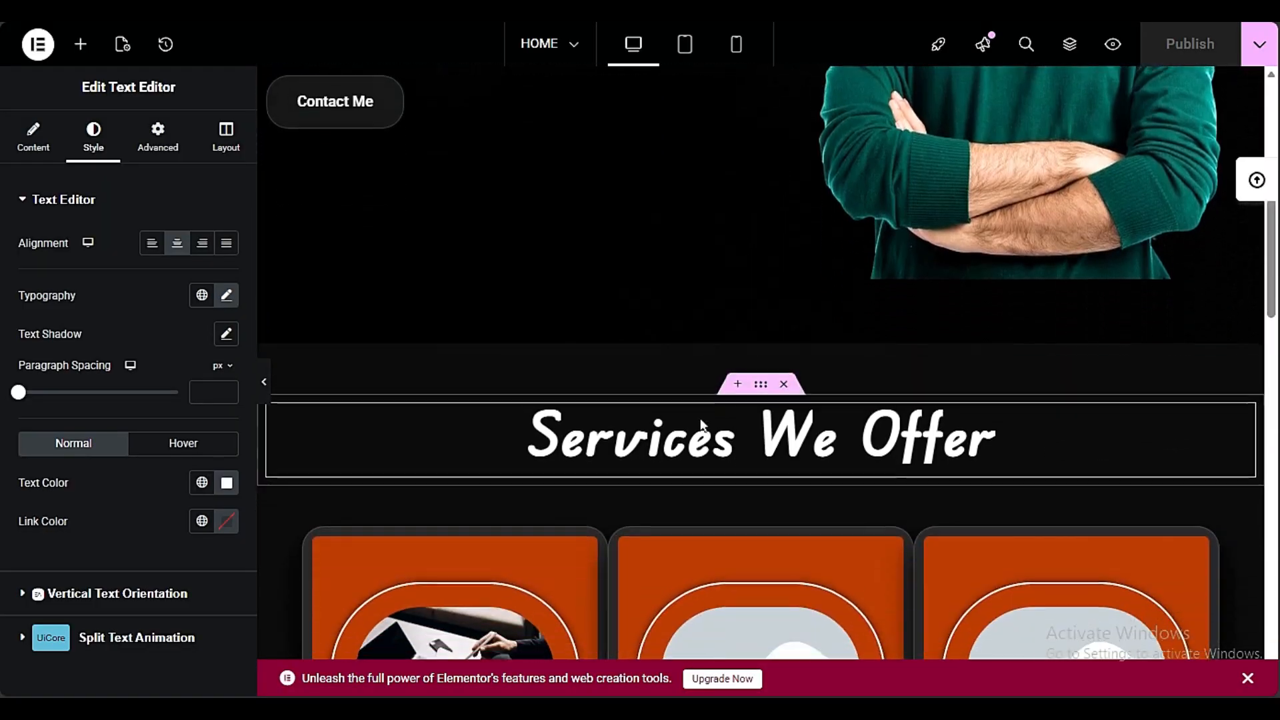
Review the page from the "Services We Offer" section down through both testimonial sections to the page's end
{"action": "right_click", "coordinate": [700, 423]}
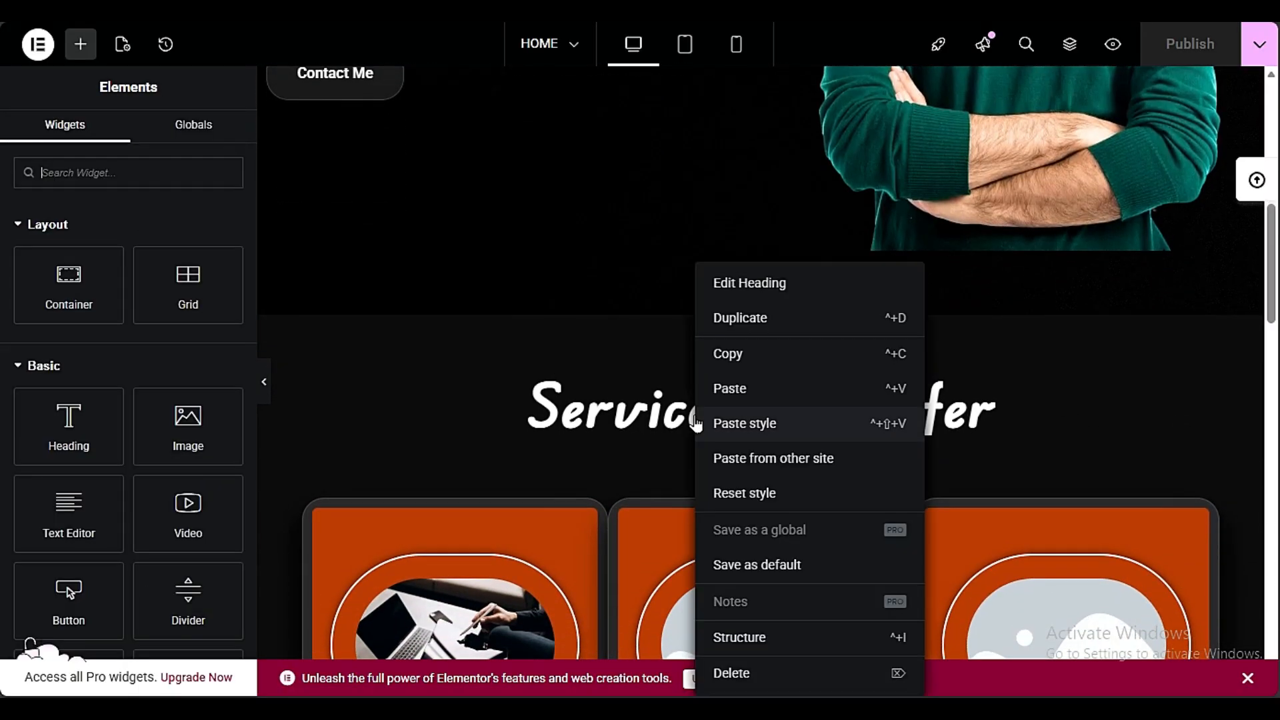
{"action": "left_click", "coordinate": [498, 409]}
{"action": "scroll", "coordinate": [942, 408], "scroll_direction": "down", "scroll_amount": 6}
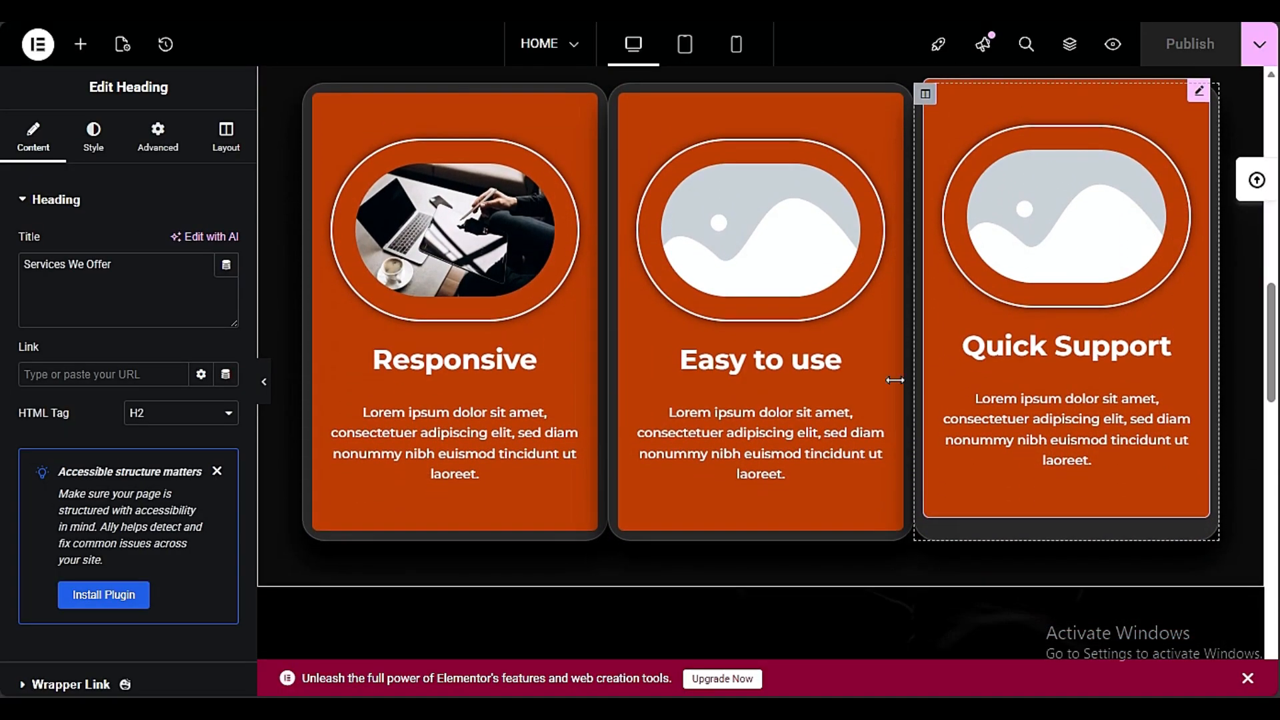
{"action": "scroll", "coordinate": [914, 416], "scroll_direction": "down", "scroll_amount": 10}
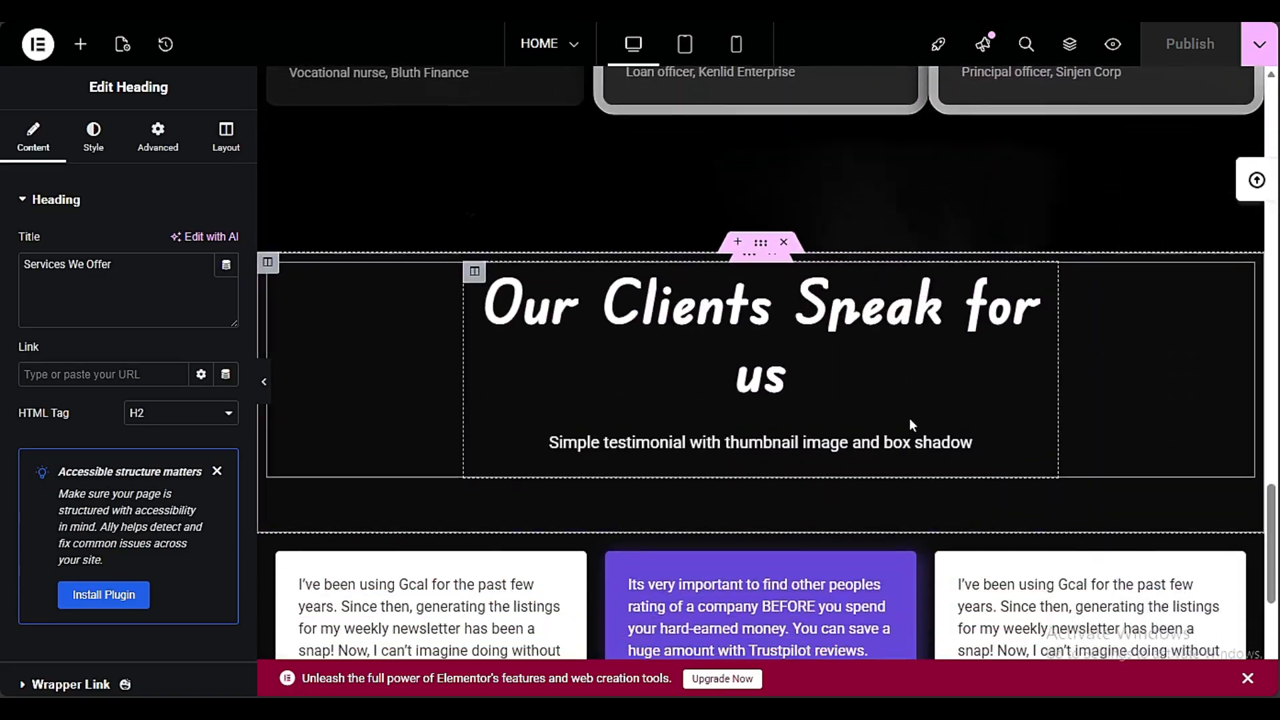
{"action": "scroll", "coordinate": [910, 418], "scroll_direction": "down", "scroll_amount": 5}
{"action": "scroll", "coordinate": [909, 418], "scroll_direction": "up", "scroll_amount": 12}
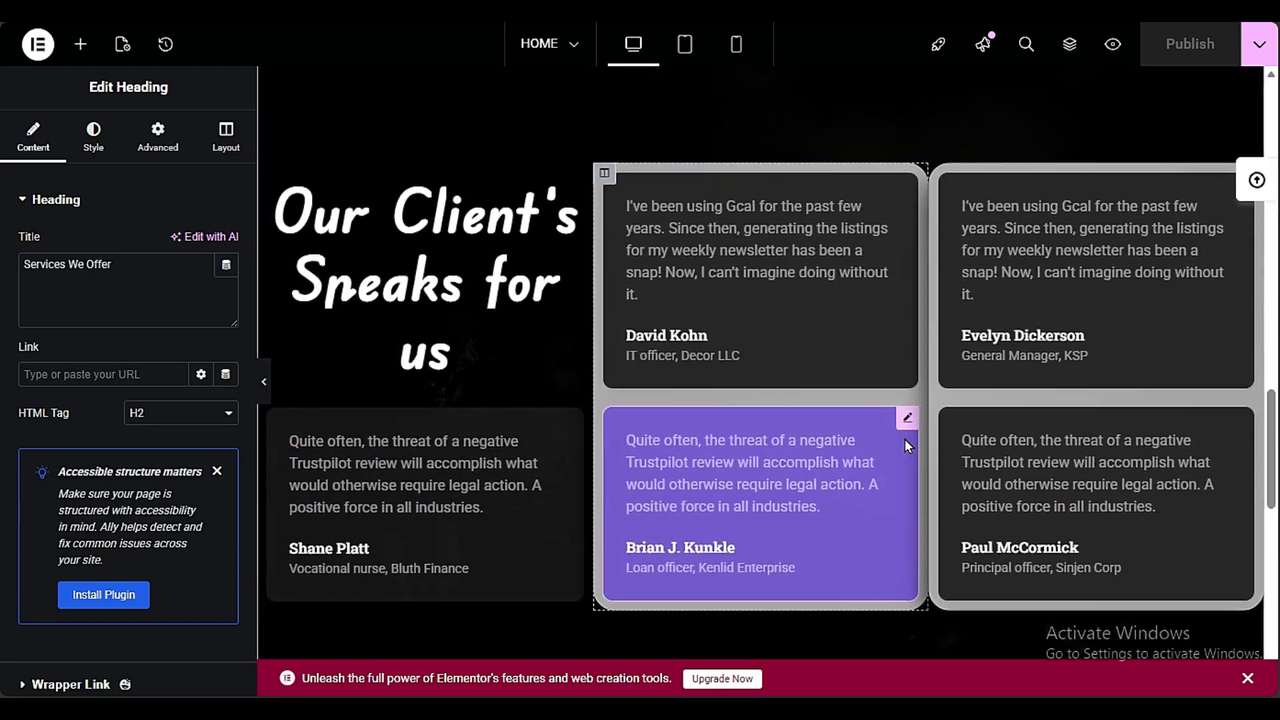
{"action": "scroll", "coordinate": [906, 442], "scroll_direction": "up", "scroll_amount": 5}
{"action": "scroll", "coordinate": [905, 442], "scroll_direction": "down", "scroll_amount": 14}
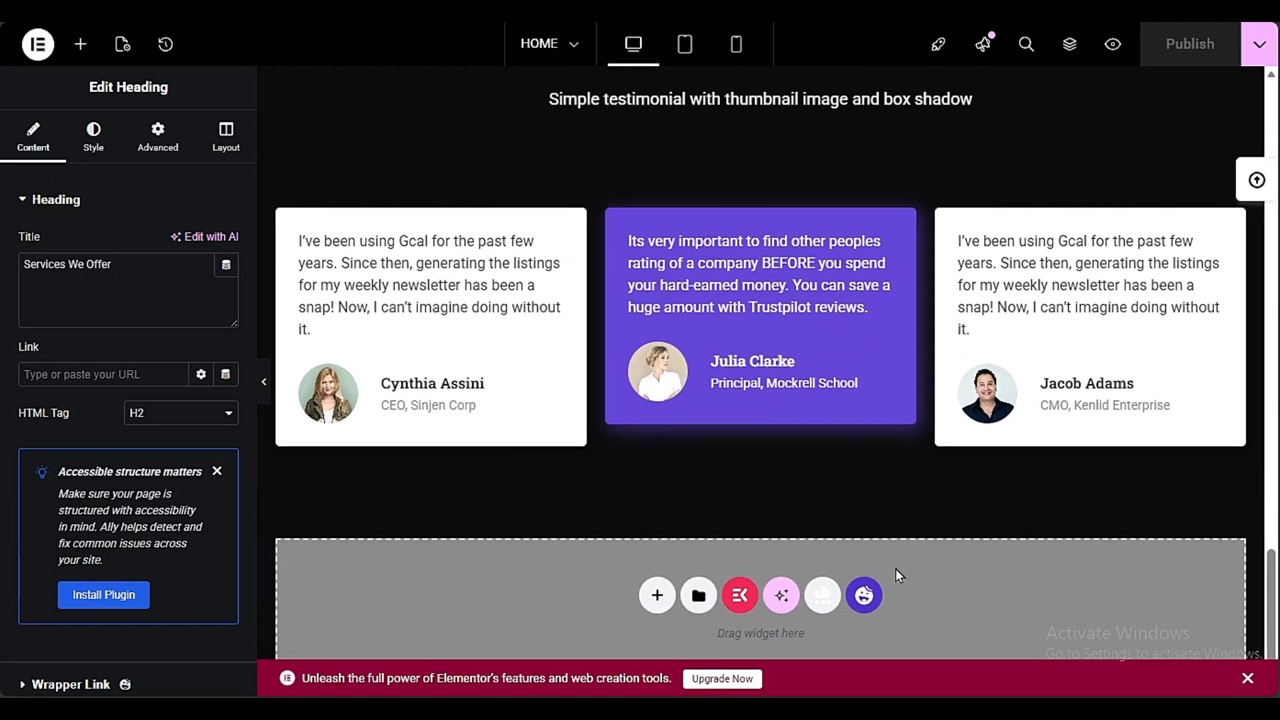
Insert the black footer block with Shop, Contact, Quick Links and Social columns from the Happy Addons template library
{"action": "left_click", "coordinate": [864, 596]}
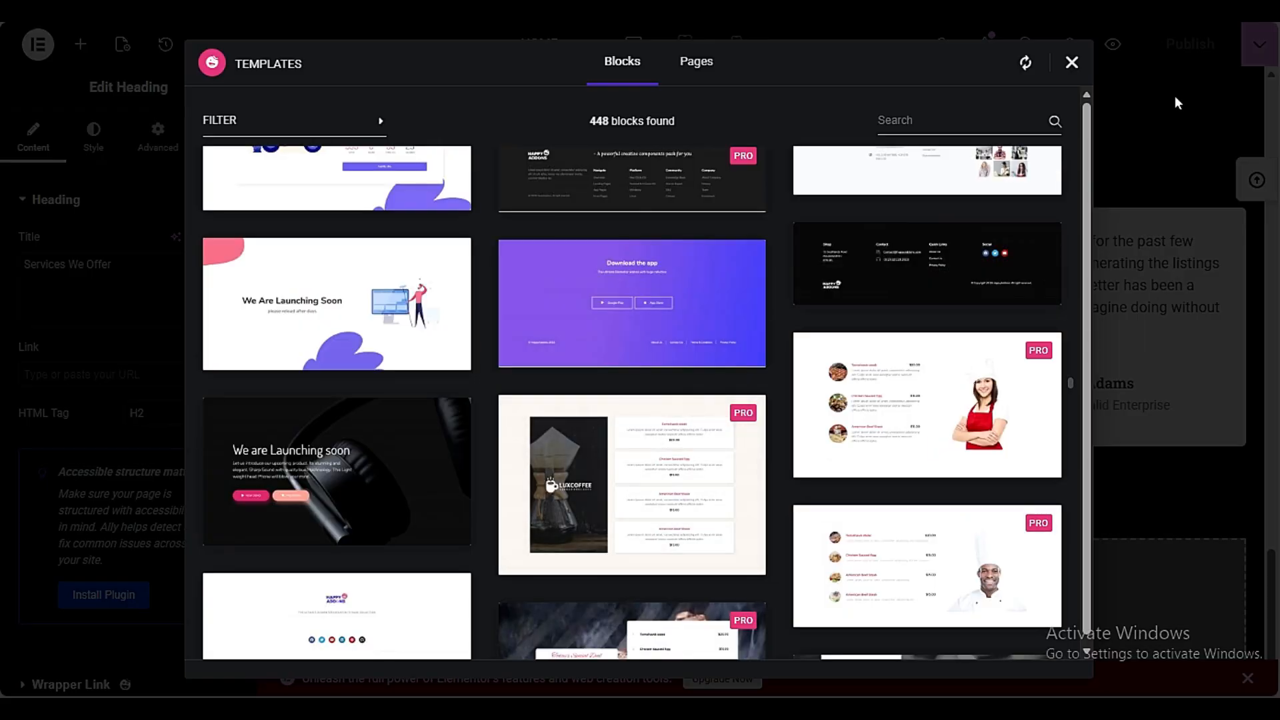
{"action": "mouse_move", "coordinate": [860, 302]}
{"action": "left_click", "coordinate": [841, 282]}
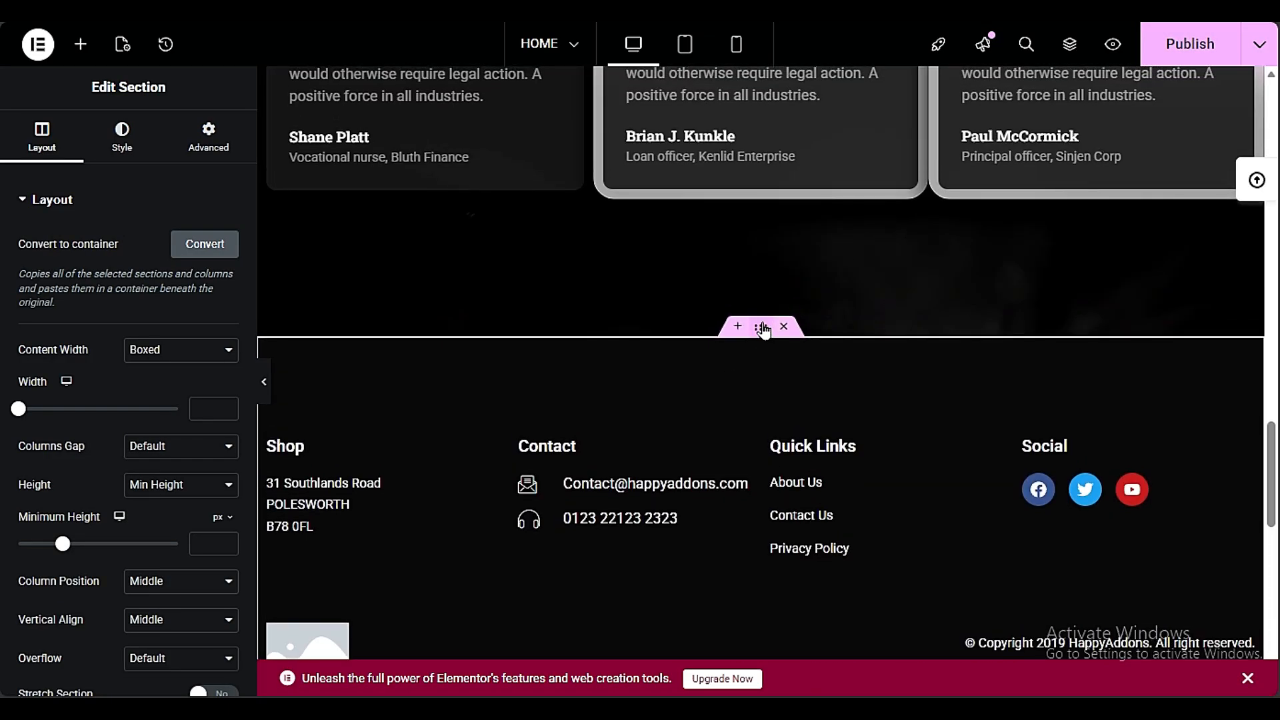
Move the footer section to the end of the page by copying it, deleting the original and pasting it below the testimonial cards
{"action": "right_click", "coordinate": [763, 330]}
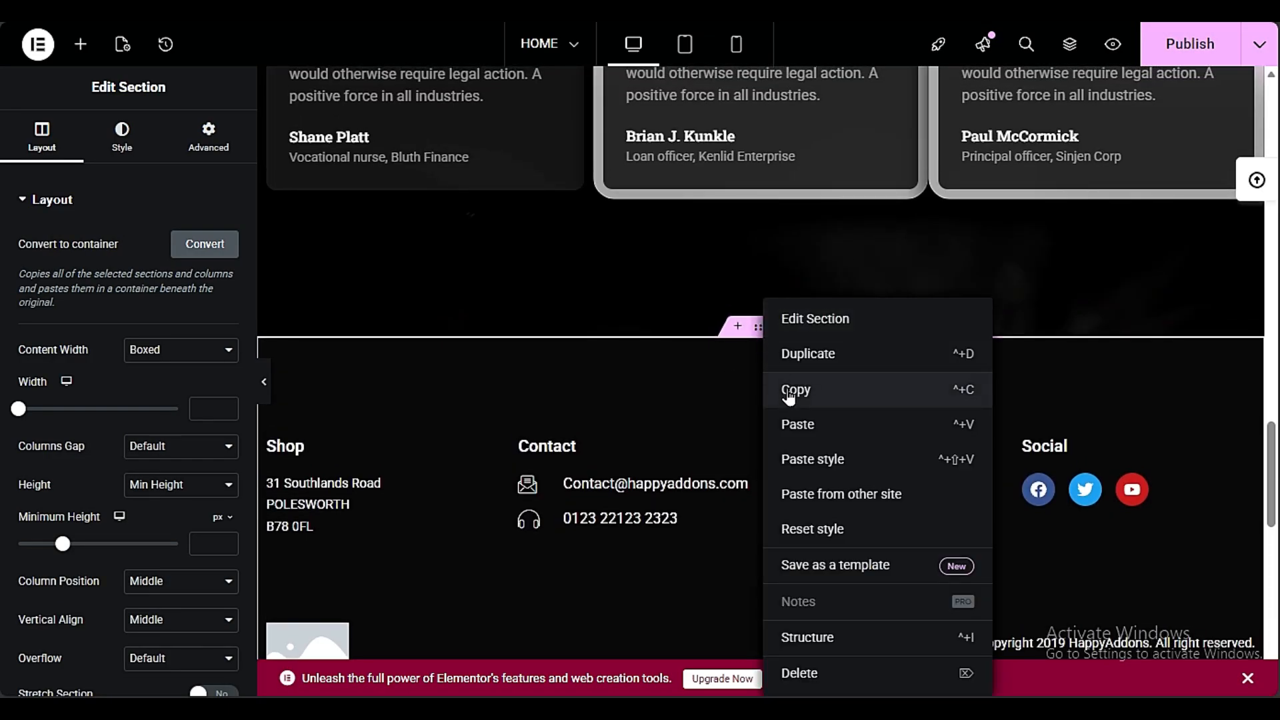
{"action": "left_click", "coordinate": [789, 392]}
{"action": "left_click", "coordinate": [787, 326]}
{"action": "scroll", "coordinate": [666, 467], "scroll_direction": "down", "scroll_amount": 5}
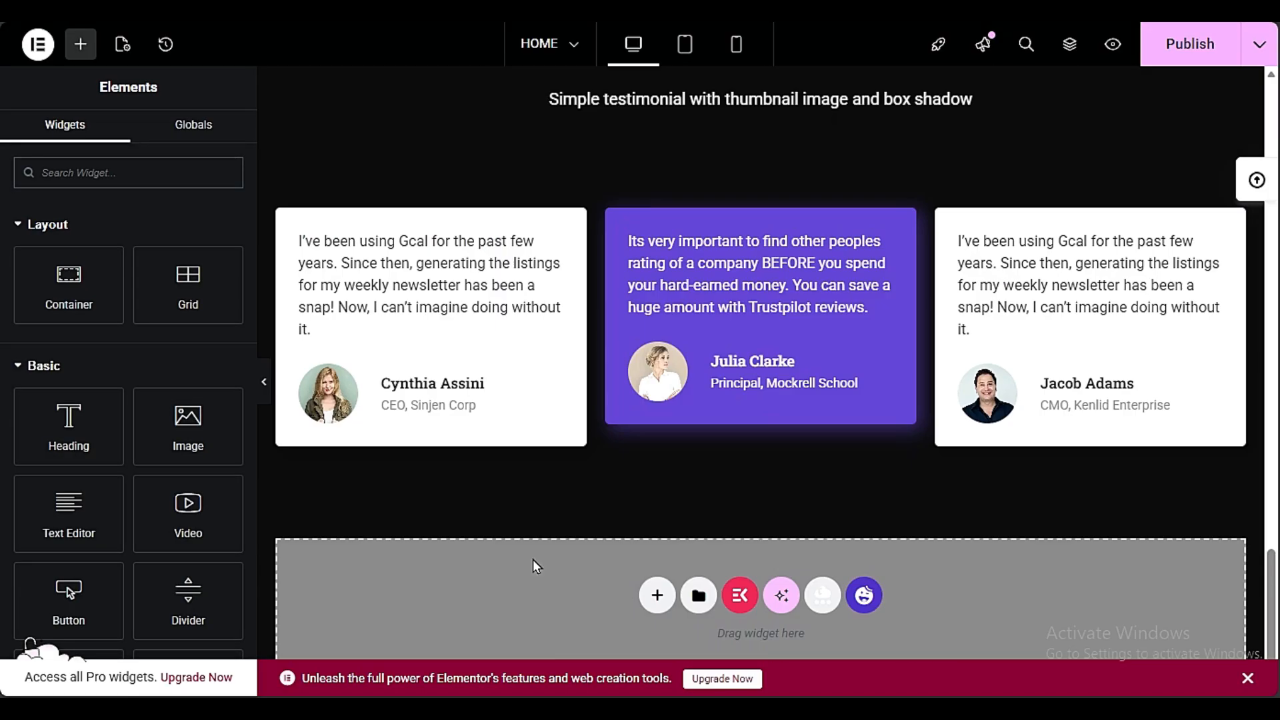
{"action": "right_click", "coordinate": [534, 560]}
{"action": "left_click", "coordinate": [566, 531]}
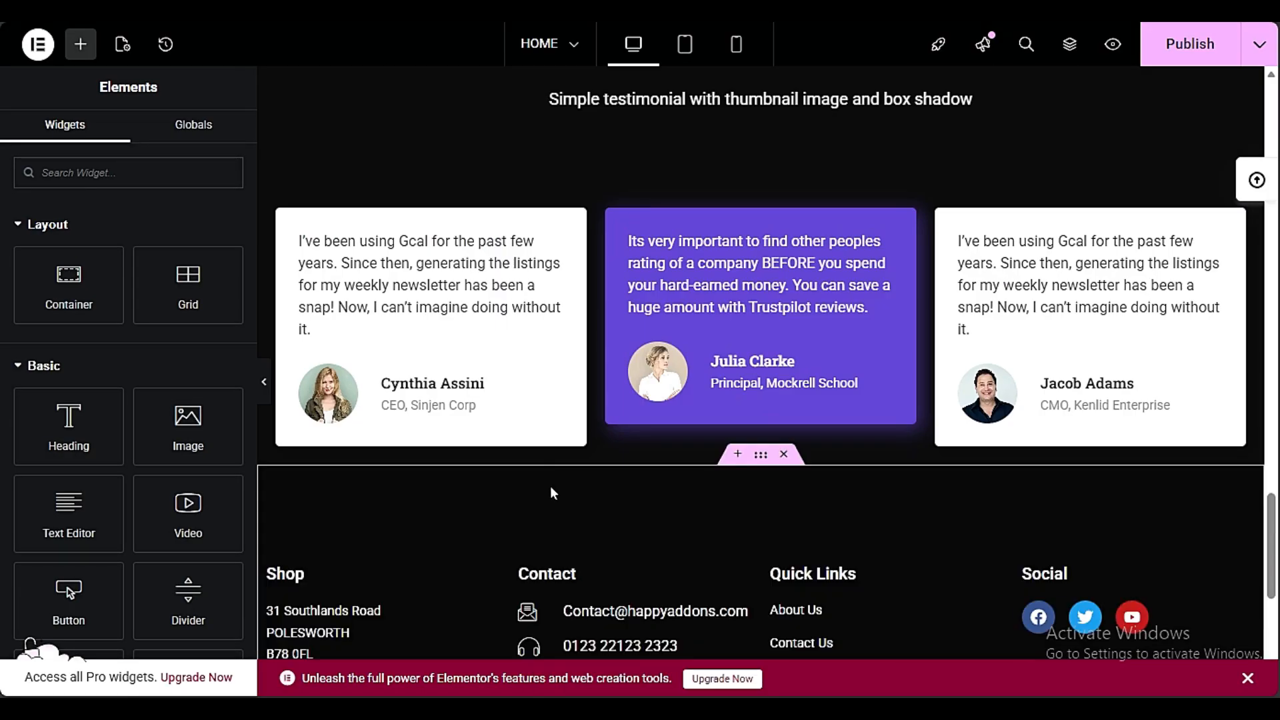
Unlink the margins of the testimonial cards section above the footer and set its bottom margin to 100 px
{"action": "scroll", "coordinate": [733, 534], "scroll_direction": "down", "scroll_amount": 5}
{"action": "scroll", "coordinate": [760, 266], "scroll_direction": "up", "scroll_amount": 3}
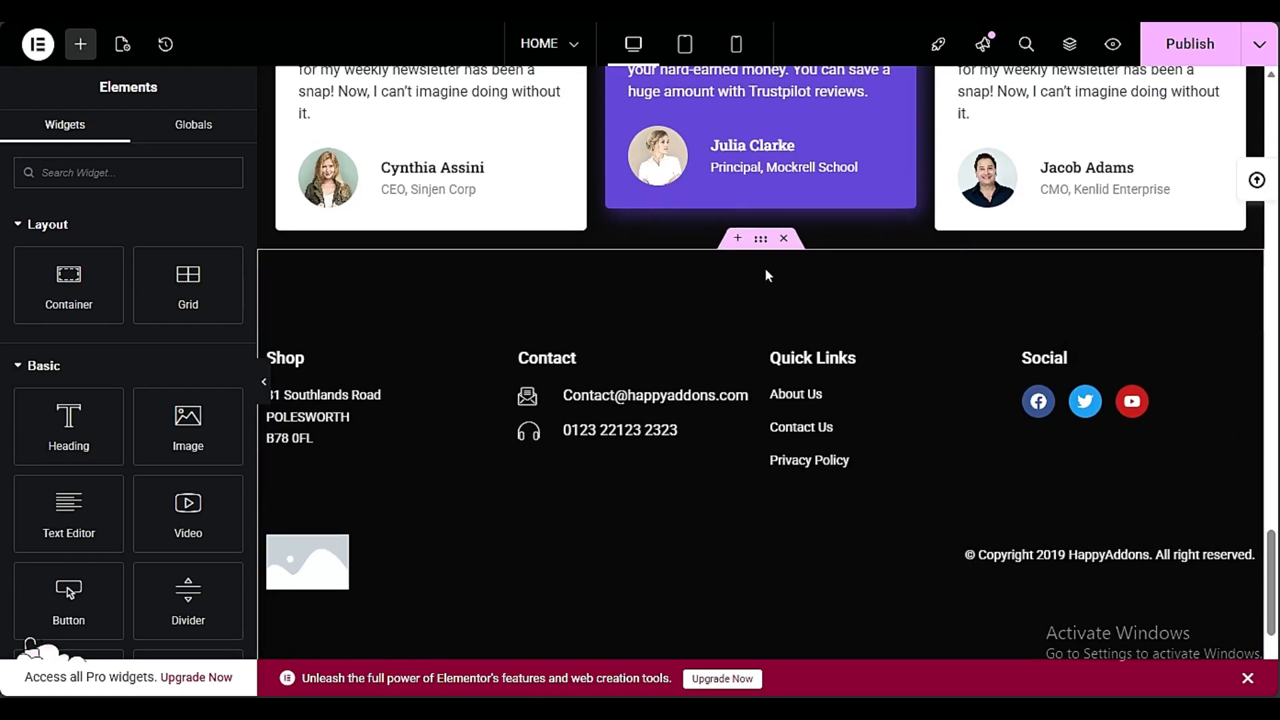
{"action": "left_click", "coordinate": [760, 248]}
{"action": "left_click", "coordinate": [208, 136]}
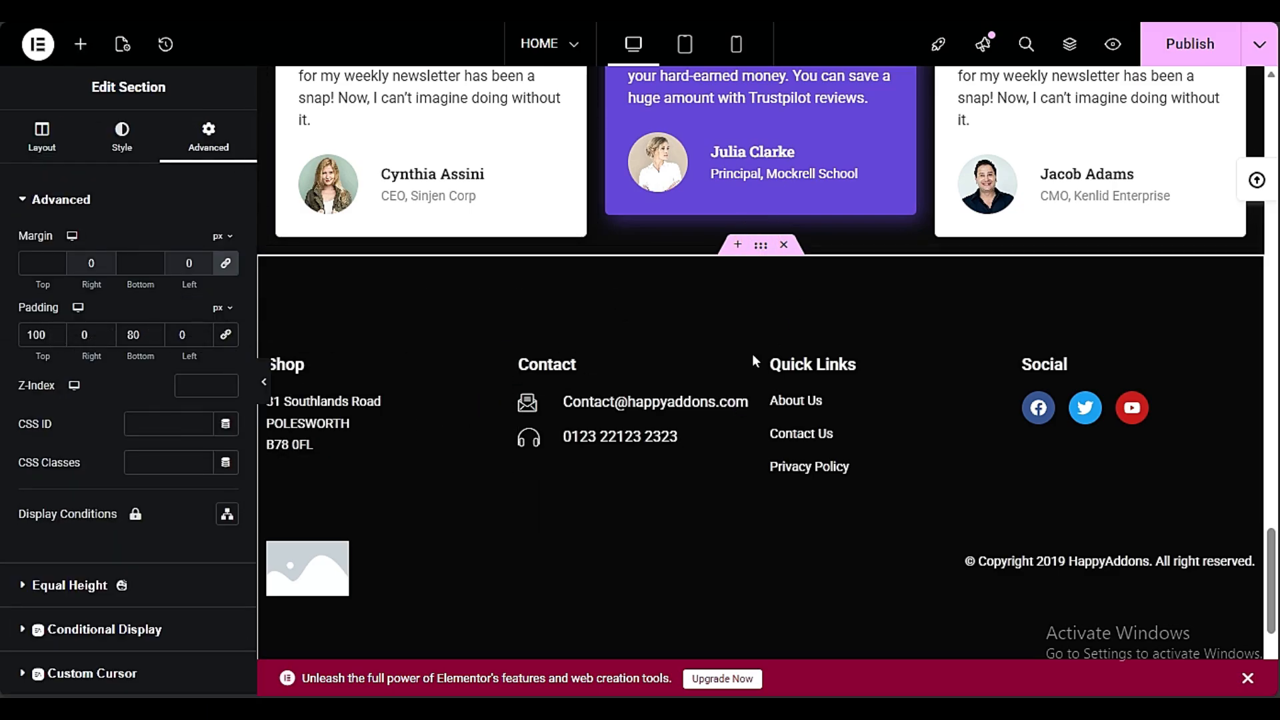
{"action": "scroll", "coordinate": [751, 355], "scroll_direction": "up", "scroll_amount": 3}
{"action": "left_click", "coordinate": [760, 199]}
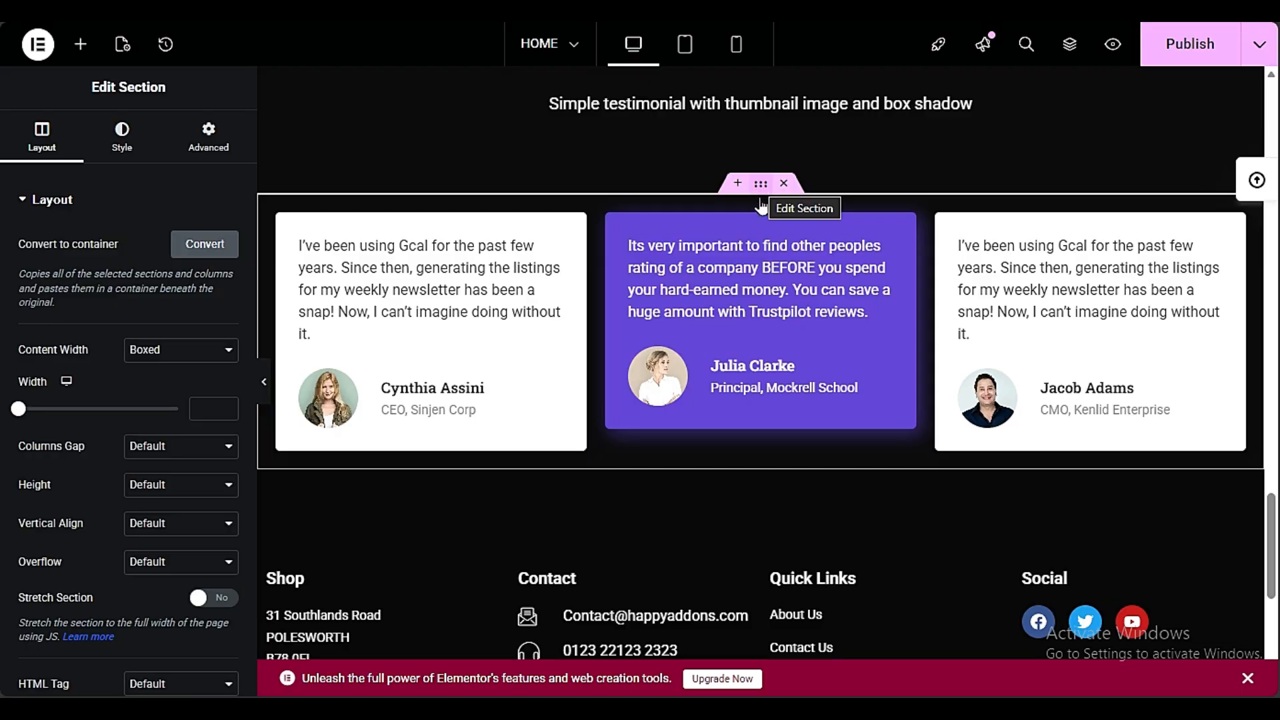
{"action": "left_click", "coordinate": [208, 137]}
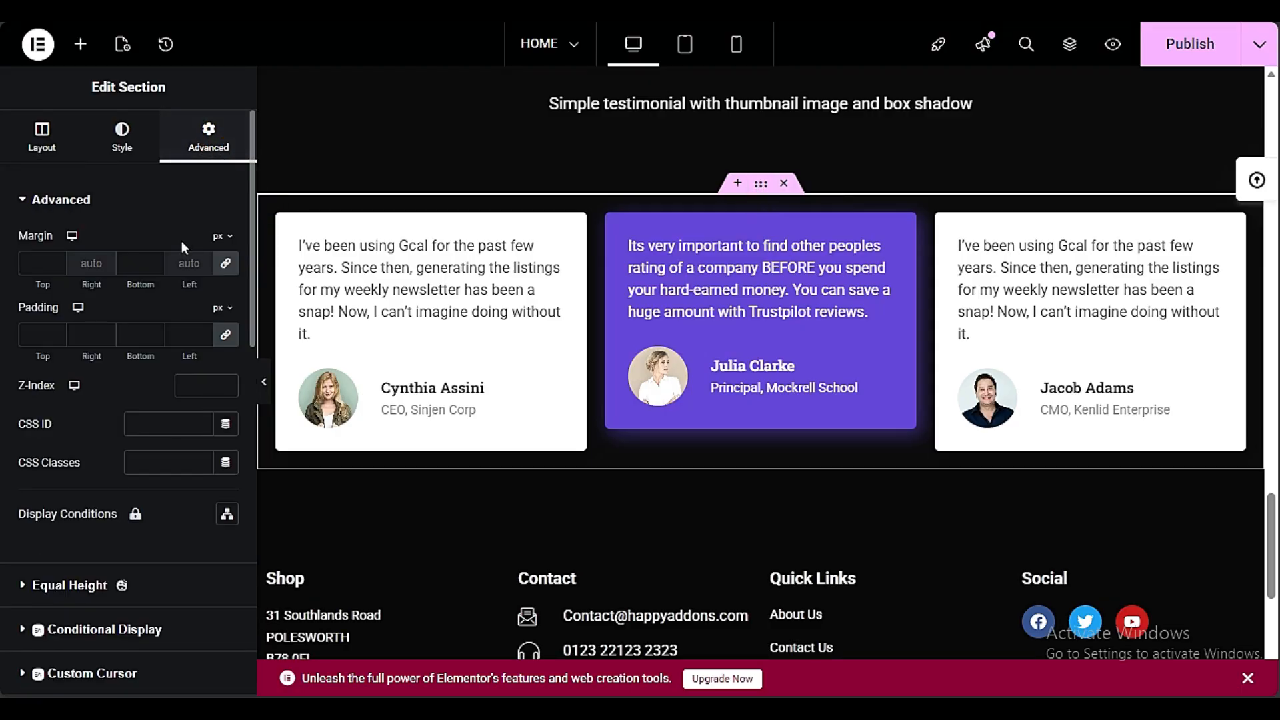
{"action": "left_click", "coordinate": [221, 270]}
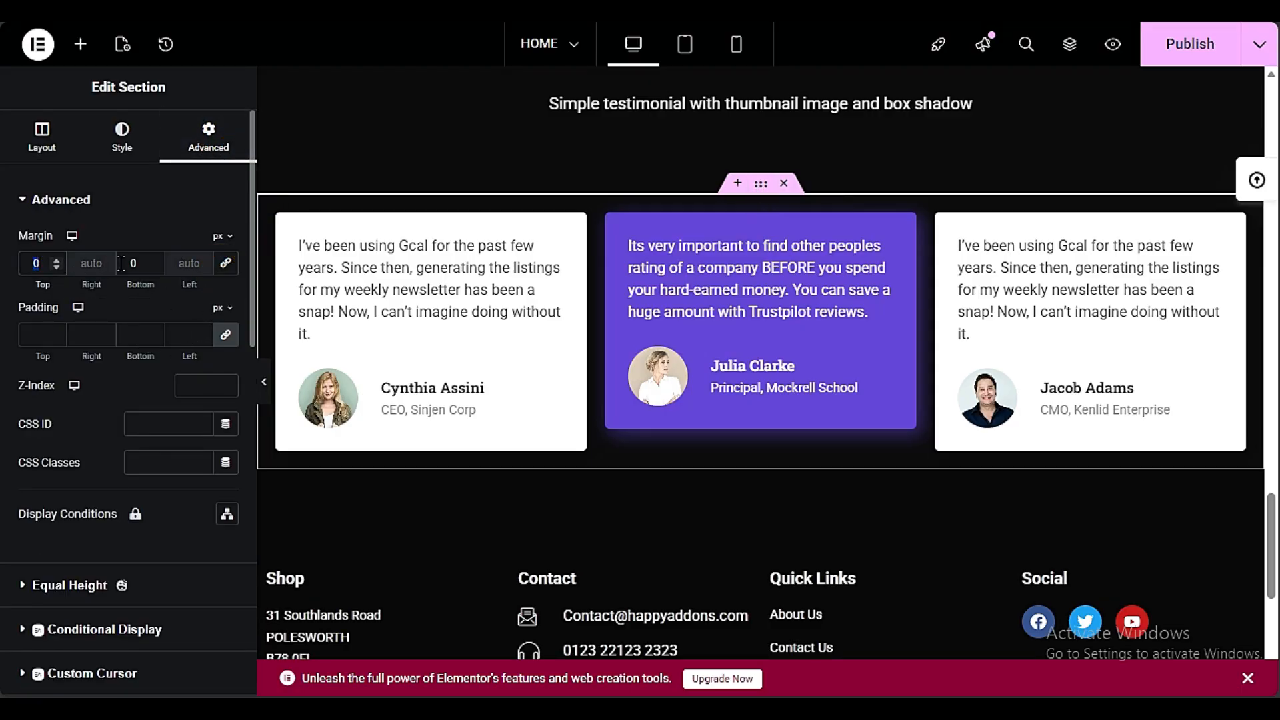
{"action": "type", "text": "100"}
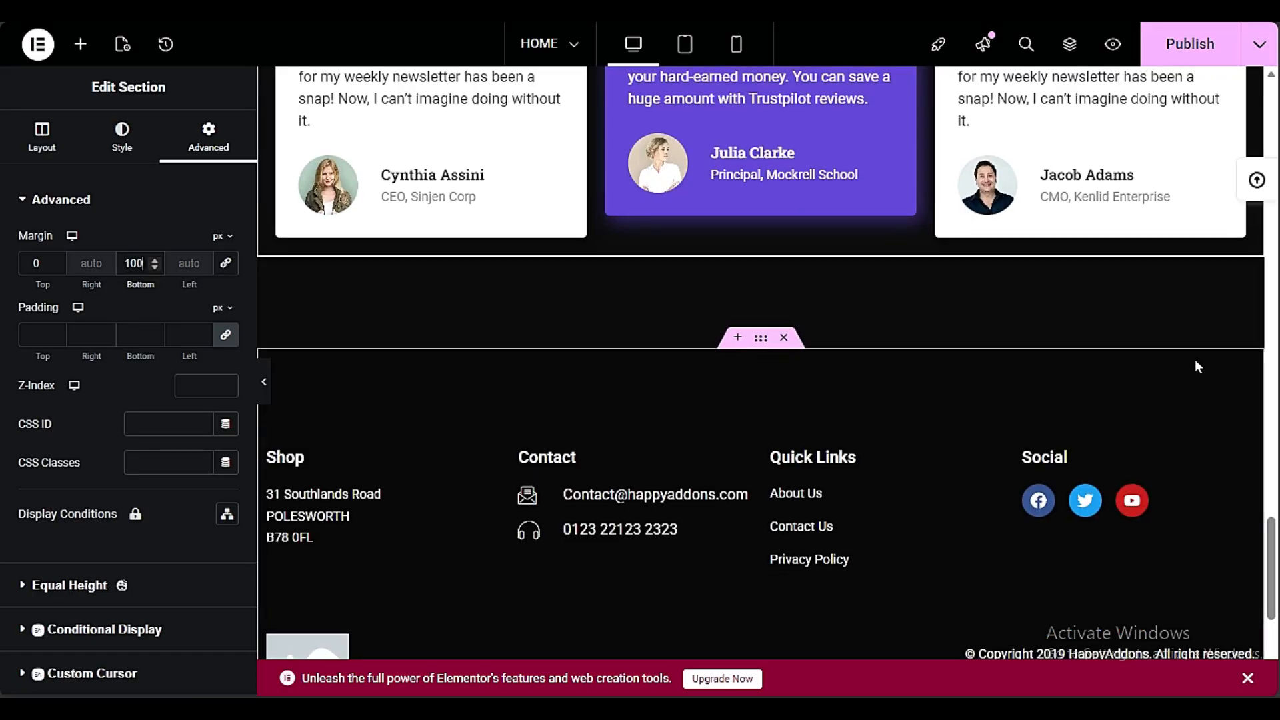
{"action": "left_click", "coordinate": [264, 381]}
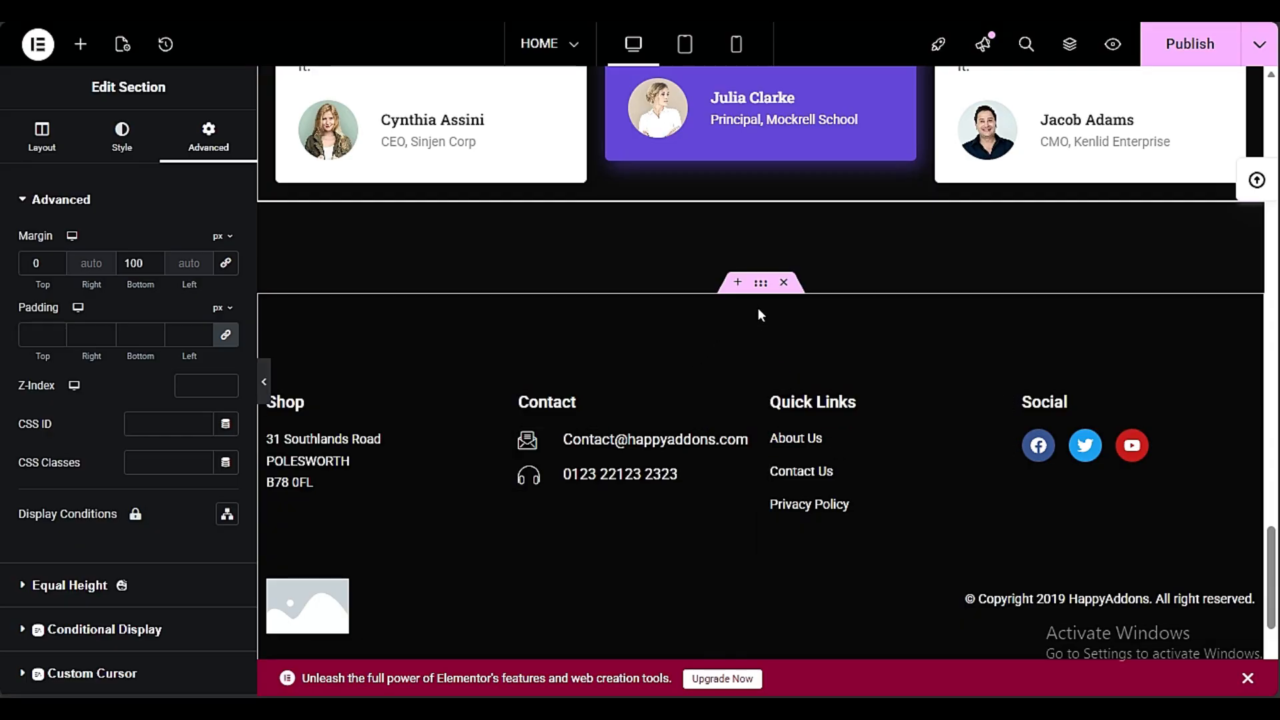
Enable the animated background on the footer section and try the Borealis and Style 4 animations
{"action": "left_click", "coordinate": [122, 136]}
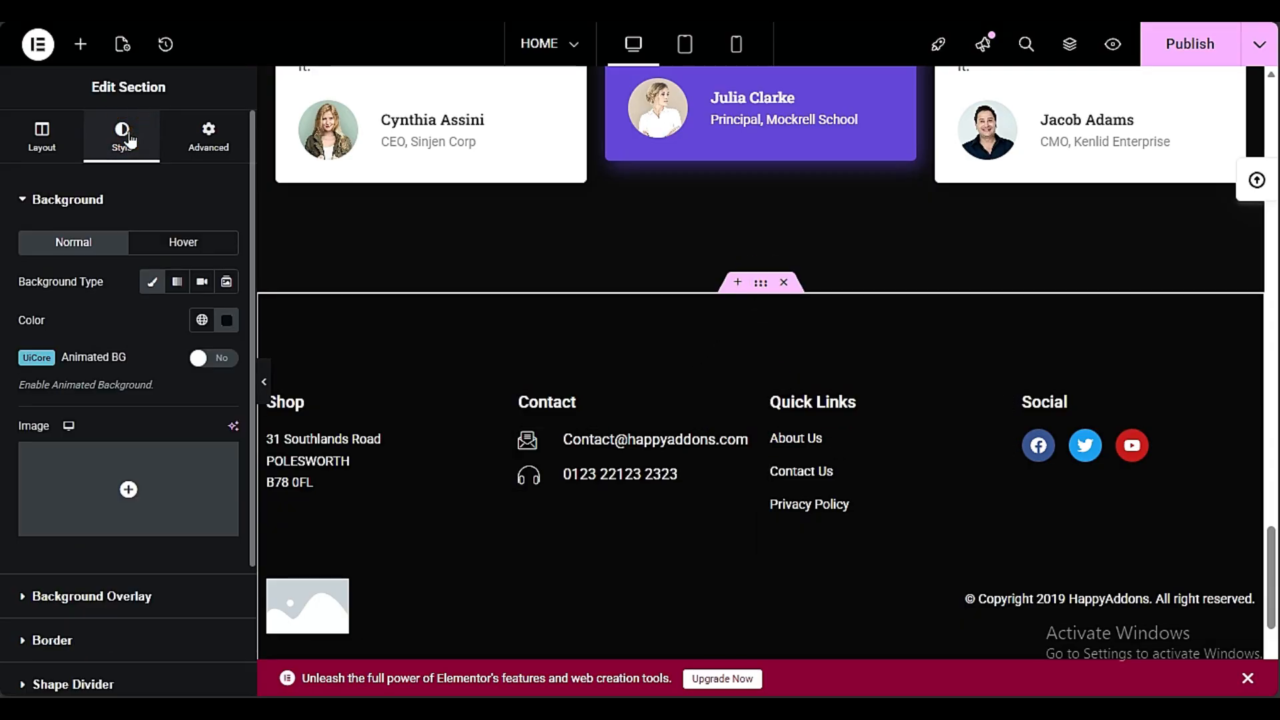
{"action": "left_click", "coordinate": [215, 358]}
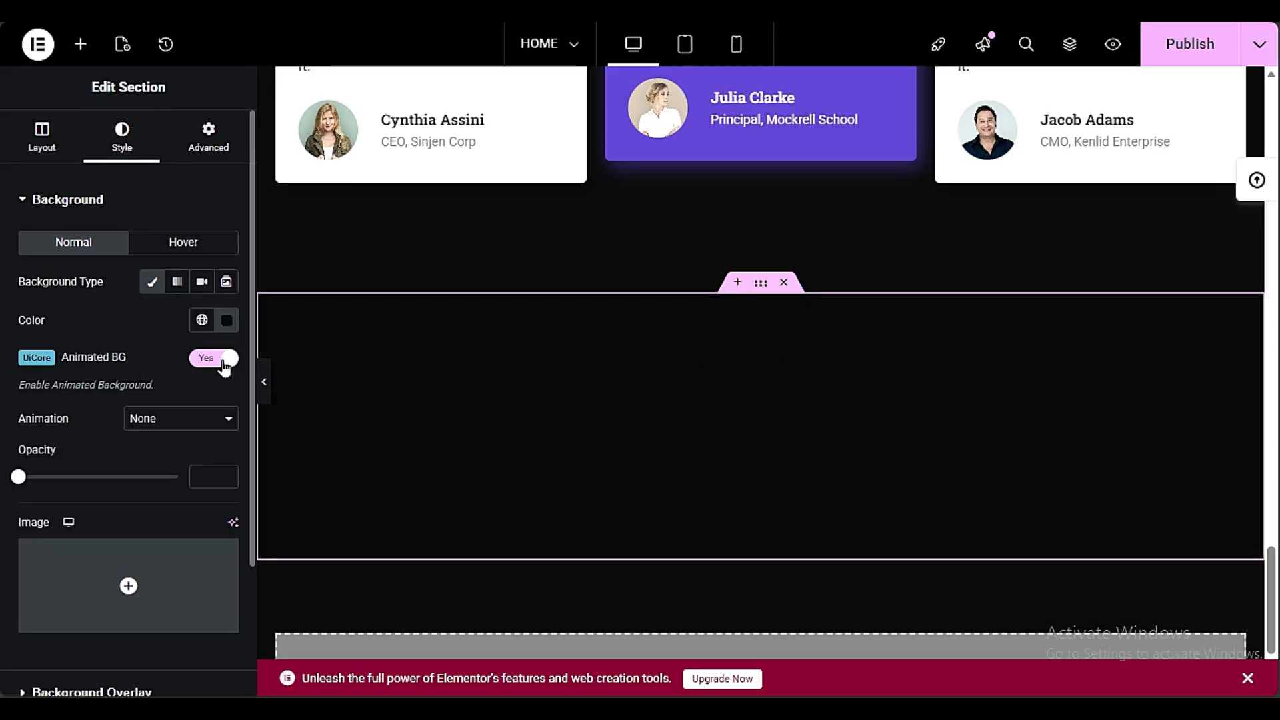
{"action": "left_click", "coordinate": [186, 425]}
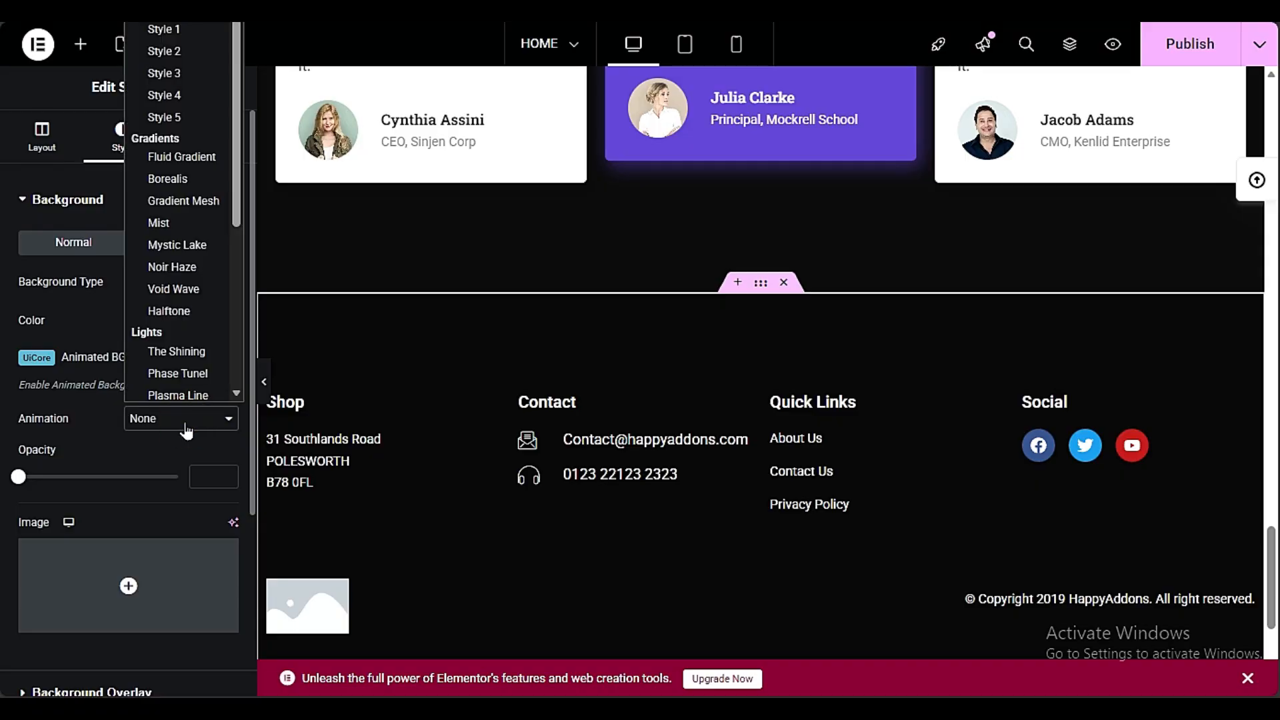
{"action": "left_click", "coordinate": [170, 180]}
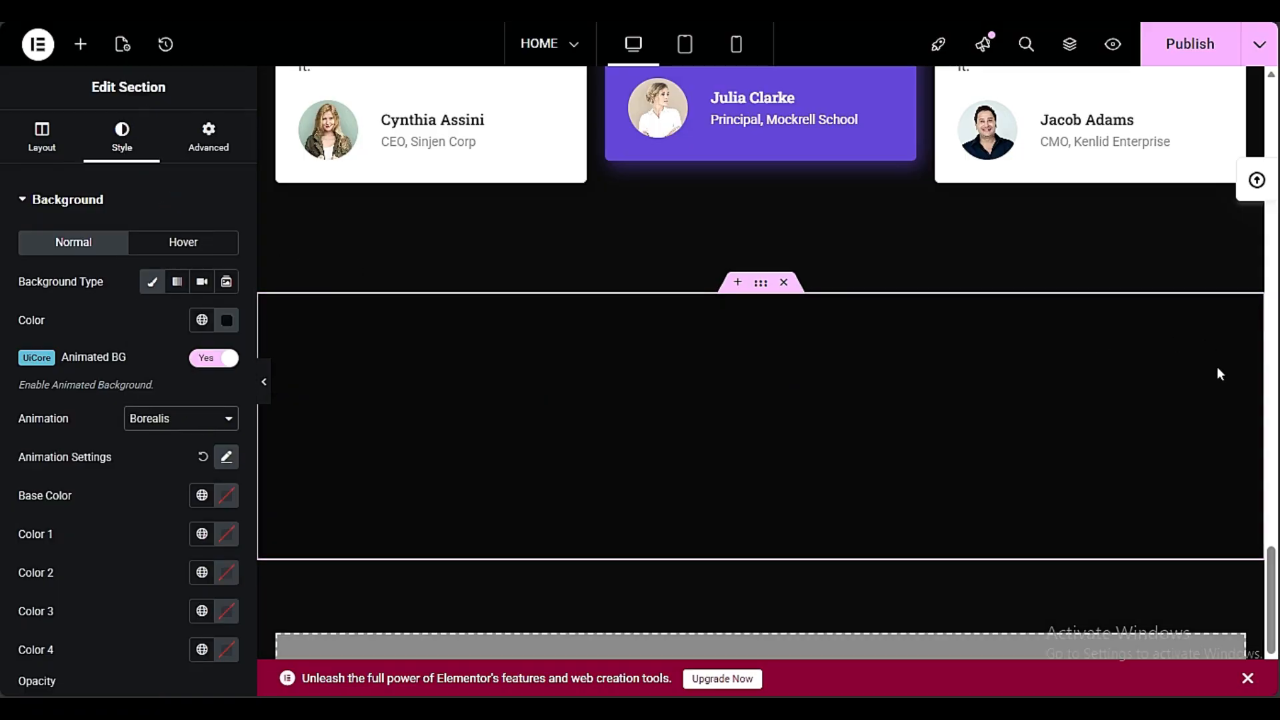
{"action": "left_click", "coordinate": [162, 420]}
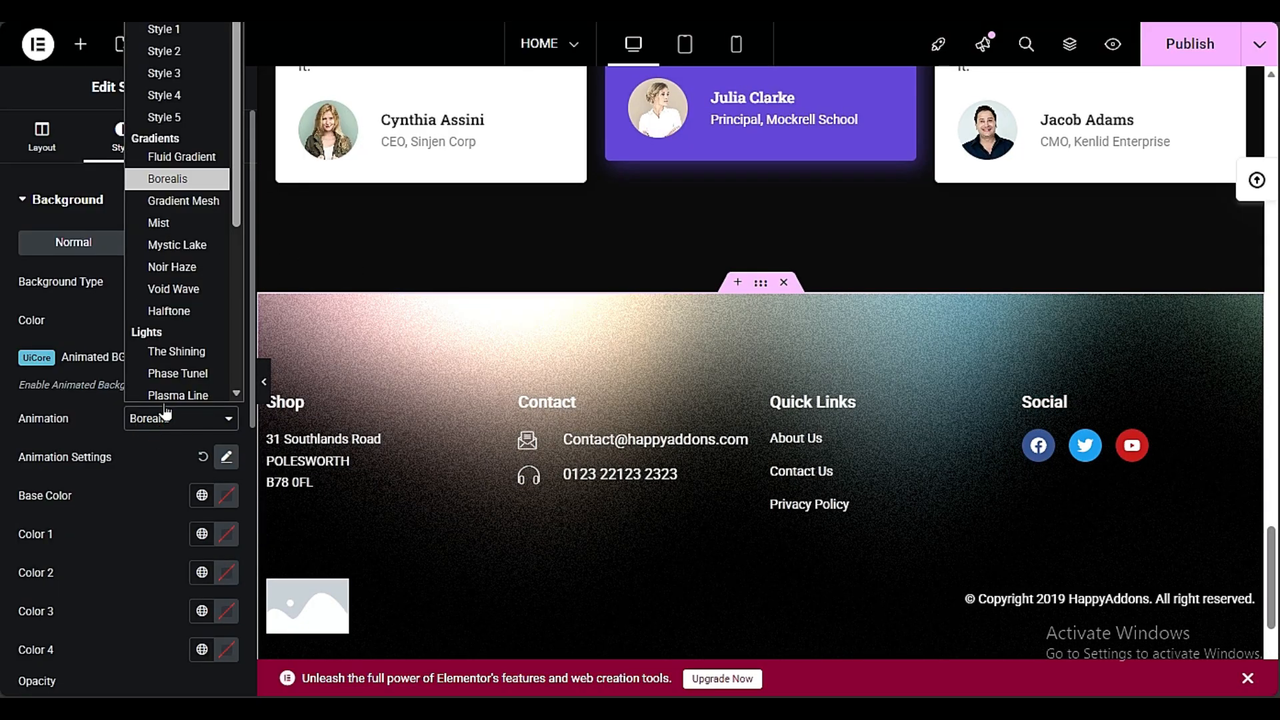
{"action": "left_click", "coordinate": [174, 98]}
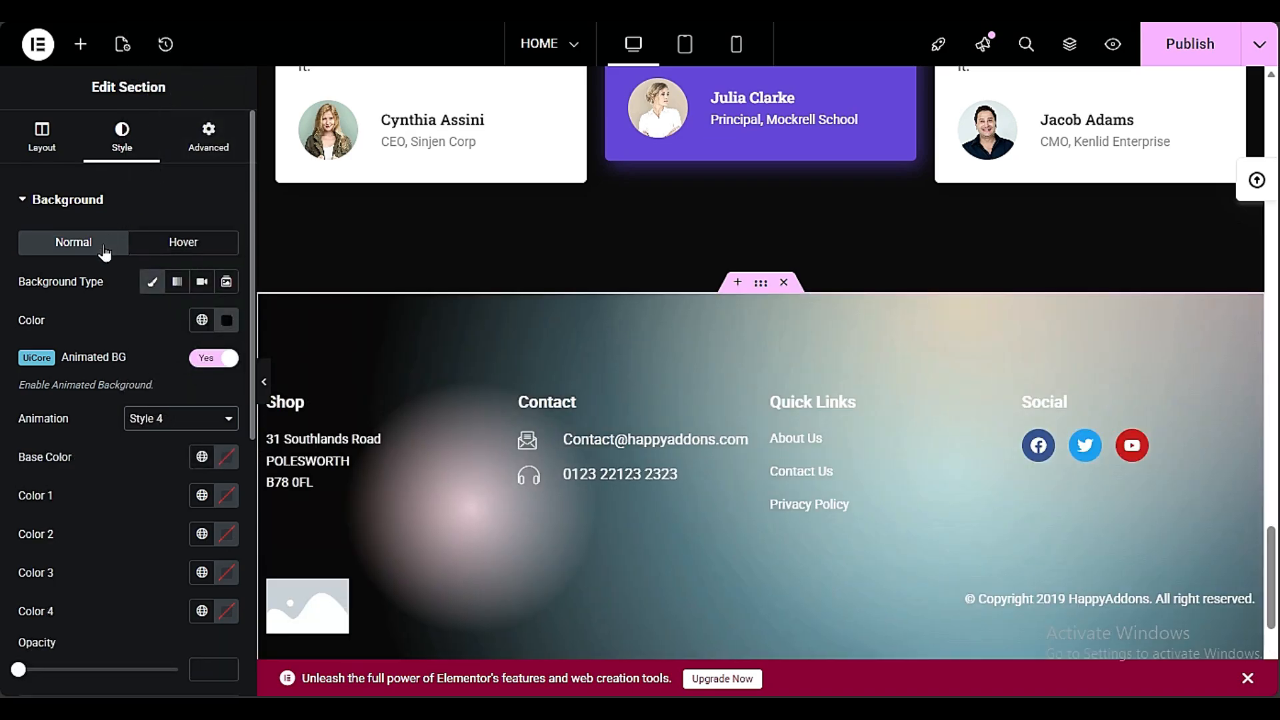
Set the footer section's background animation to The Shining and preview it with the settings panel collapsed
{"action": "left_click", "coordinate": [177, 418]}
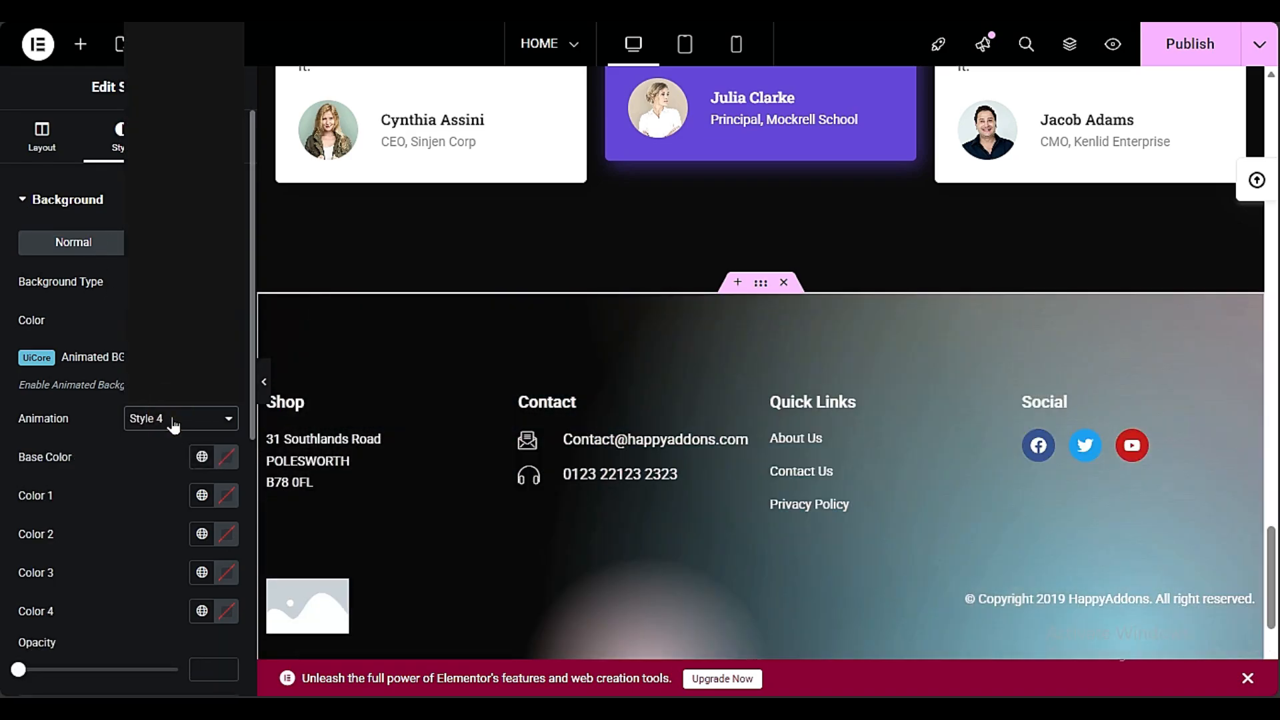
{"action": "scroll", "coordinate": [189, 330], "scroll_direction": "down", "scroll_amount": 4}
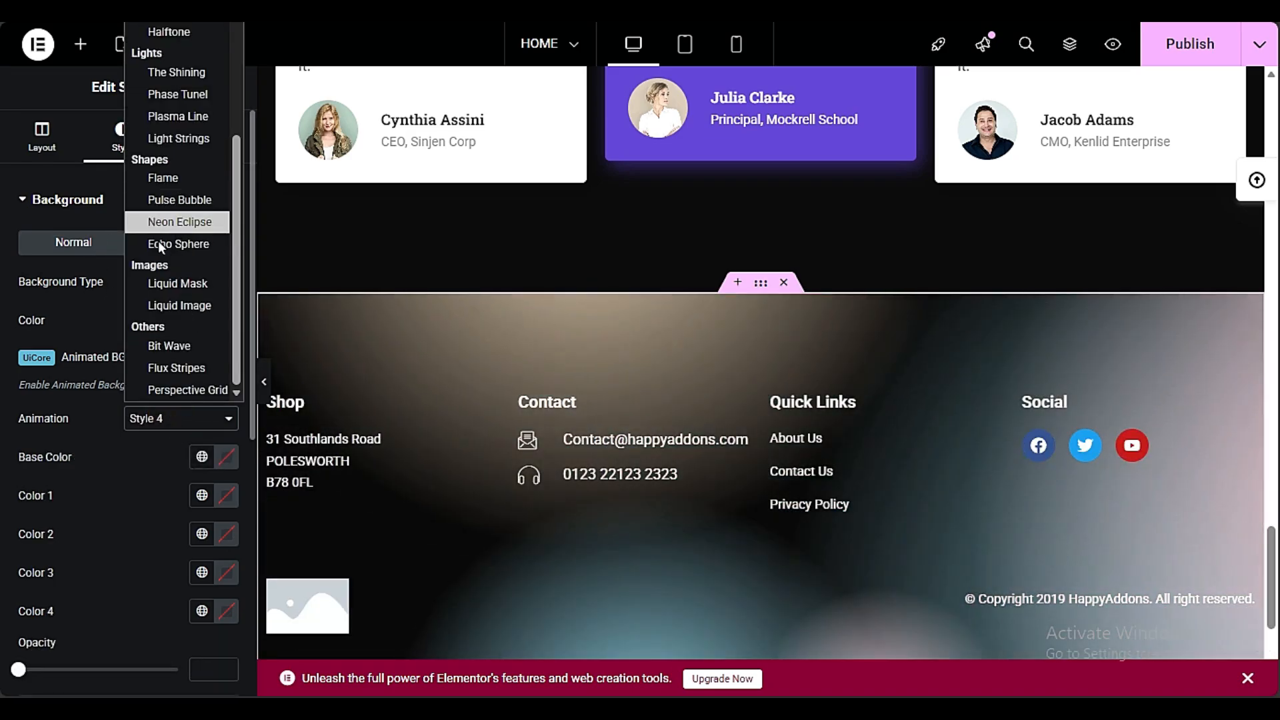
{"action": "left_click", "coordinate": [160, 346]}
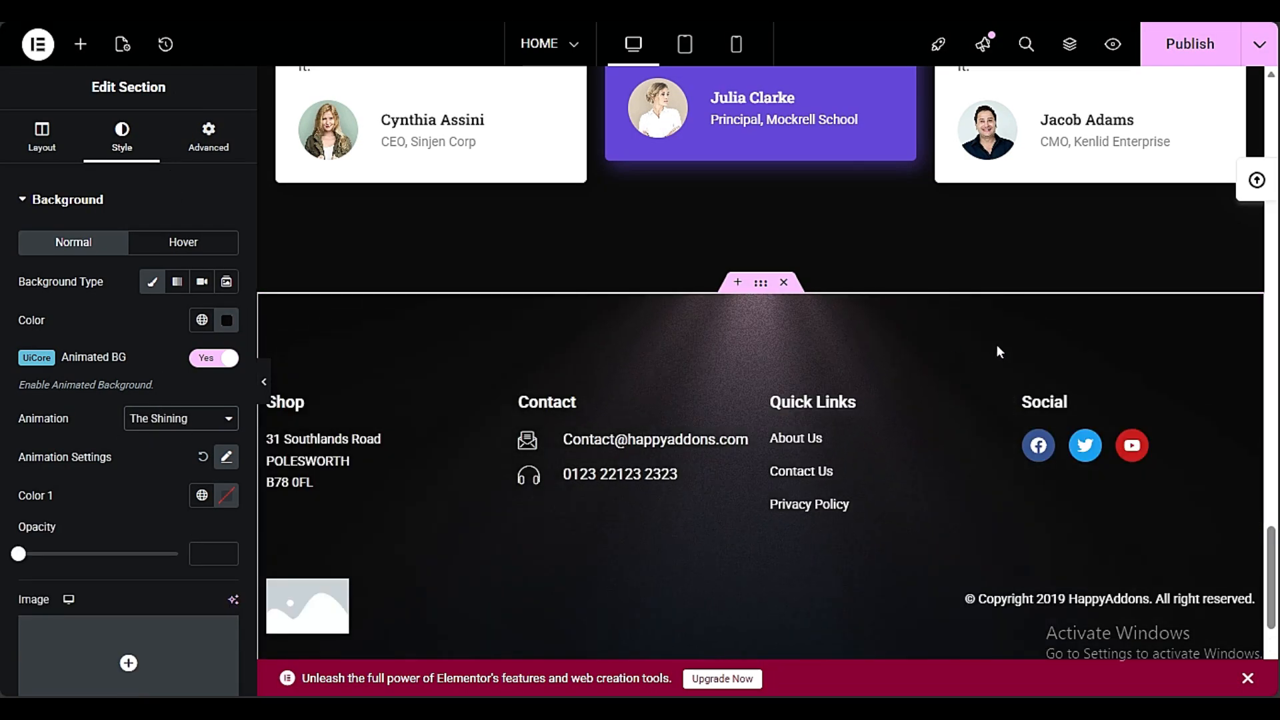
{"action": "left_click", "coordinate": [264, 382]}
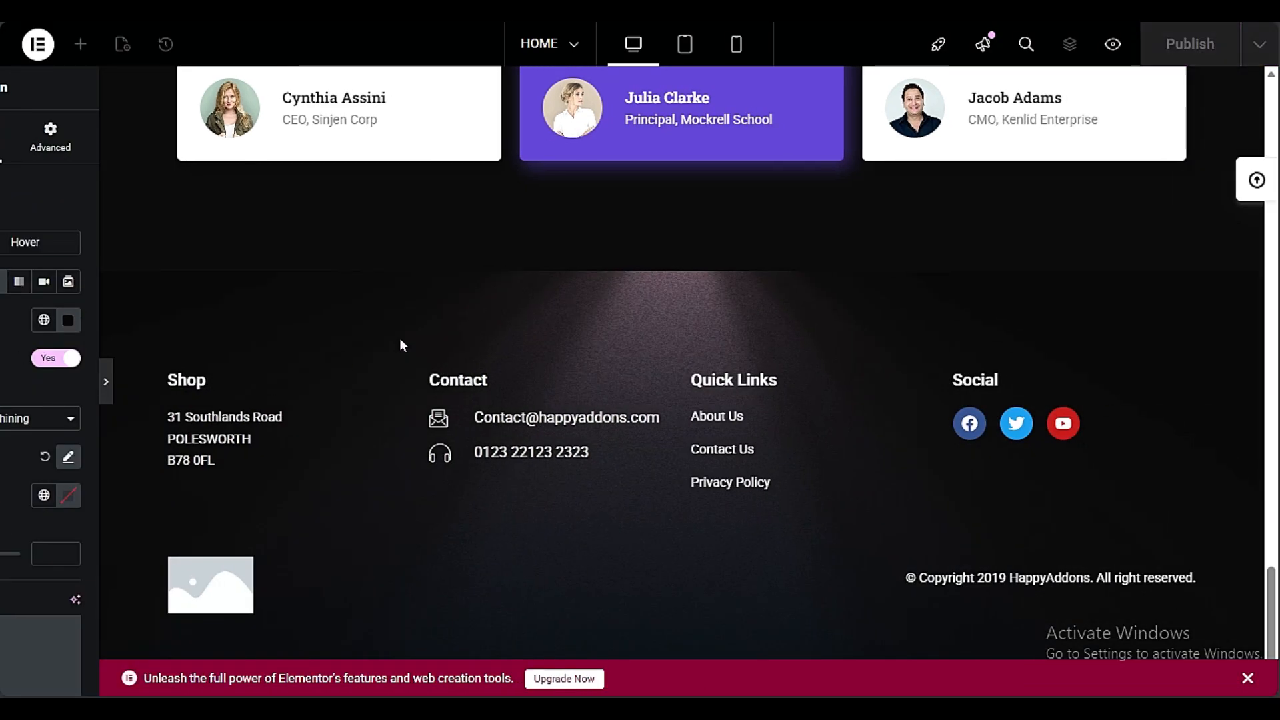
{"action": "left_click", "coordinate": [7, 381]}
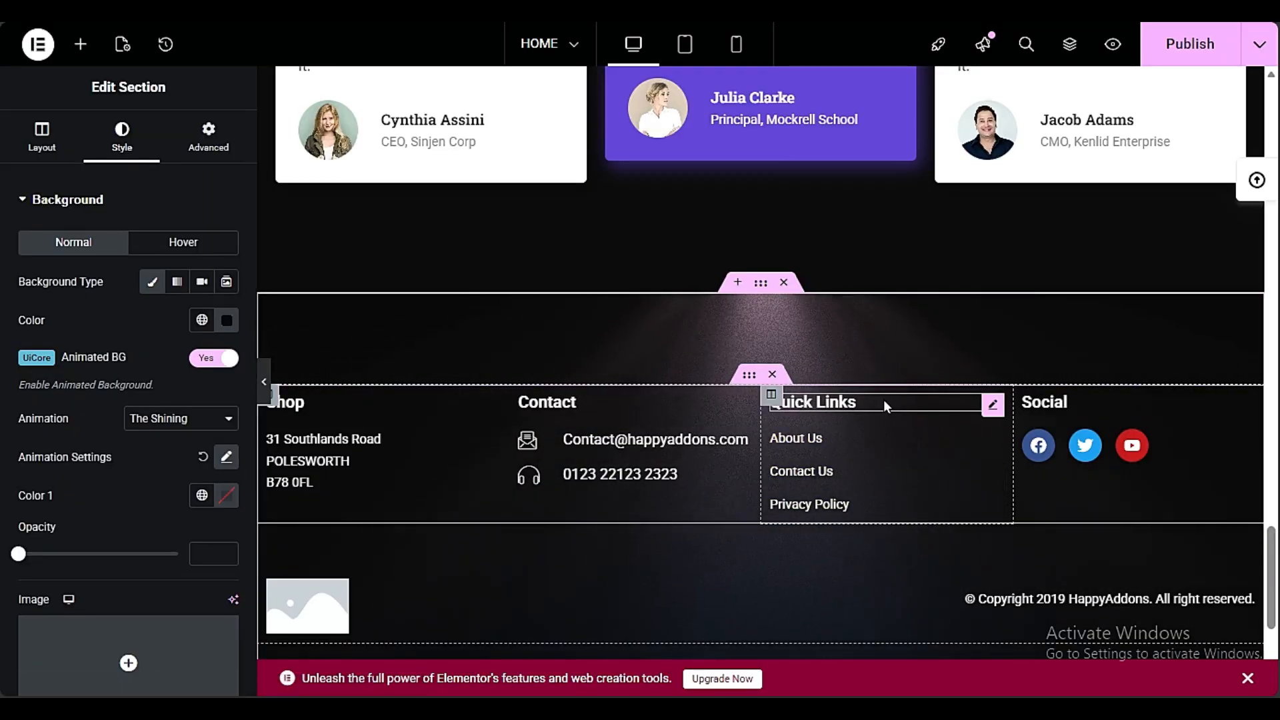
Replace the link of the "Contact Us" item in the footer's Quick Links list with "co"
{"action": "left_click", "coordinate": [992, 442]}
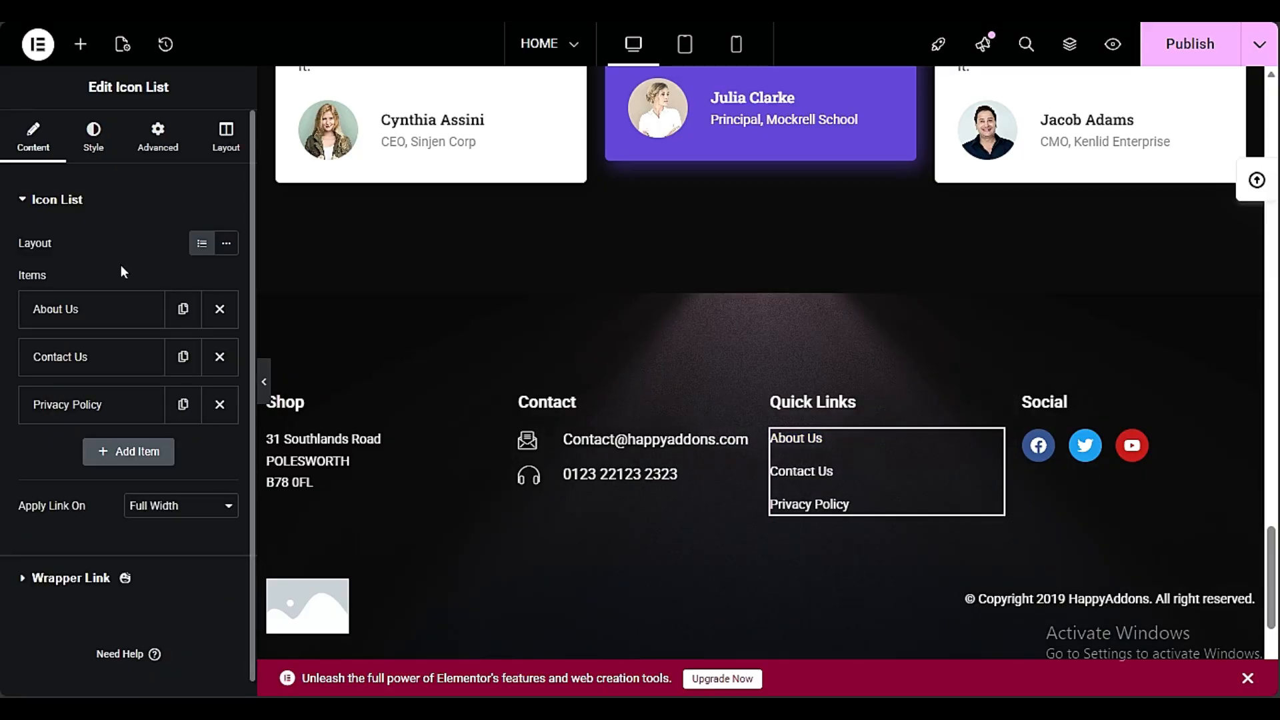
{"action": "left_click", "coordinate": [100, 309]}
{"action": "left_click", "coordinate": [100, 310]}
{"action": "left_click", "coordinate": [100, 357]}
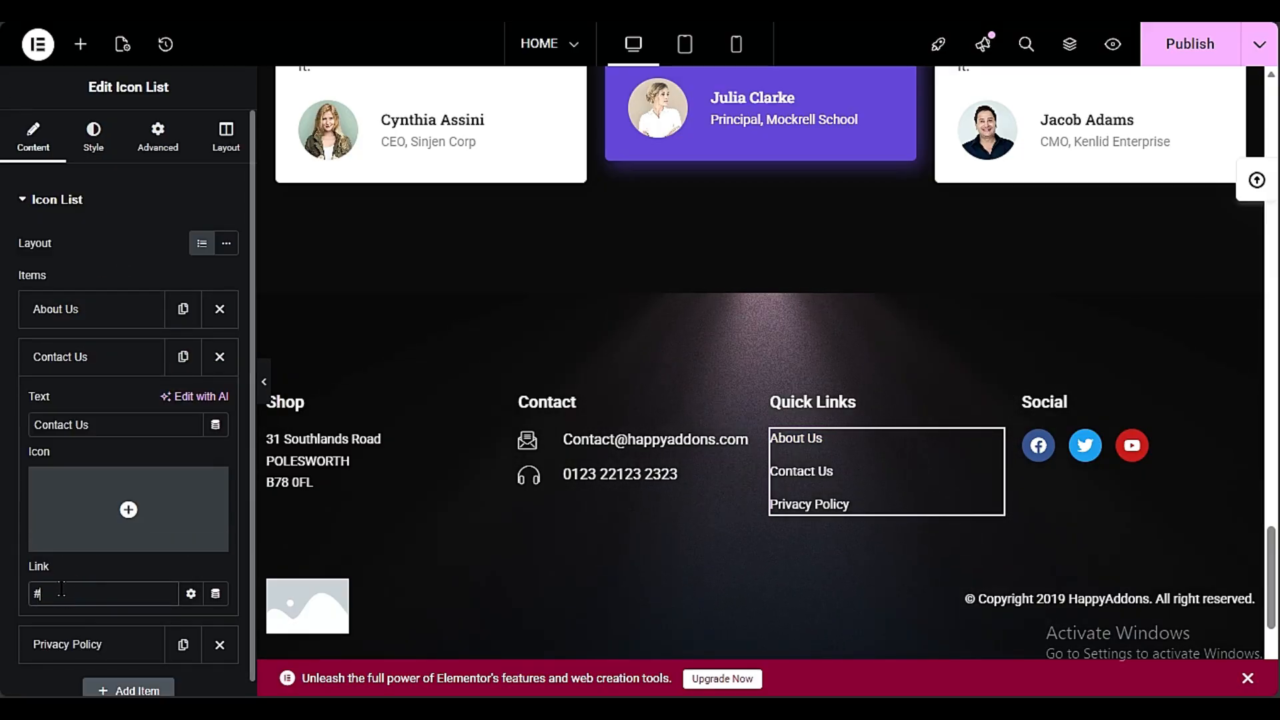
{"action": "scroll", "coordinate": [58, 437], "scroll_direction": "down", "scroll_amount": 3}
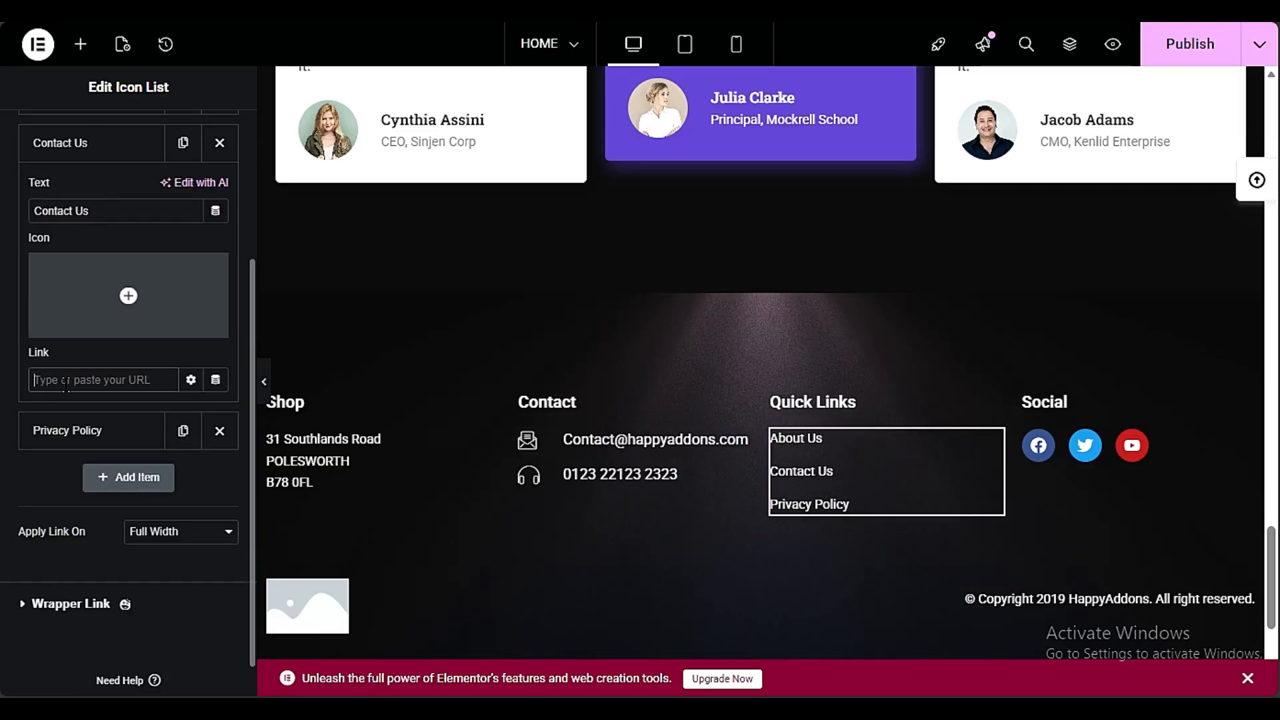
{"action": "type", "text": "o"}
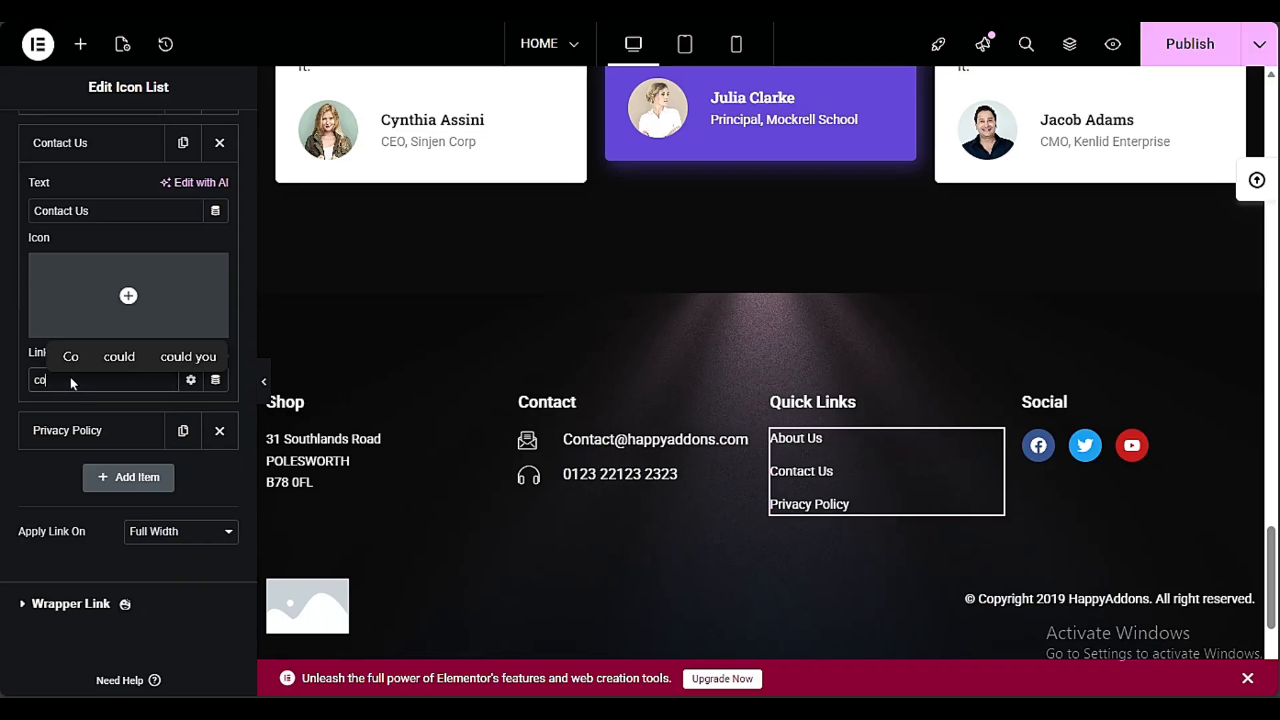
{"action": "left_click", "coordinate": [18, 387]}
Review the page from the footer back up to the header and hero section
{"action": "scroll", "coordinate": [550, 462], "scroll_direction": "up", "scroll_amount": 20}
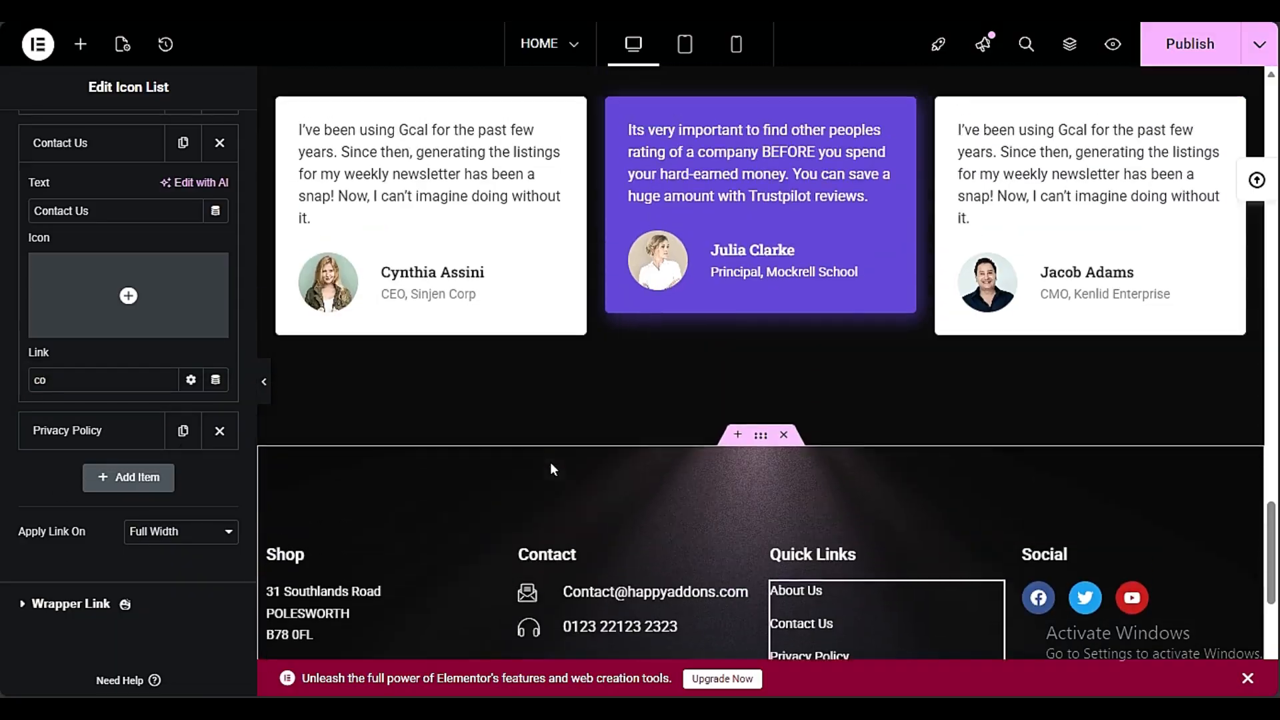
{"action": "scroll", "coordinate": [551, 464], "scroll_direction": "up", "scroll_amount": 1}
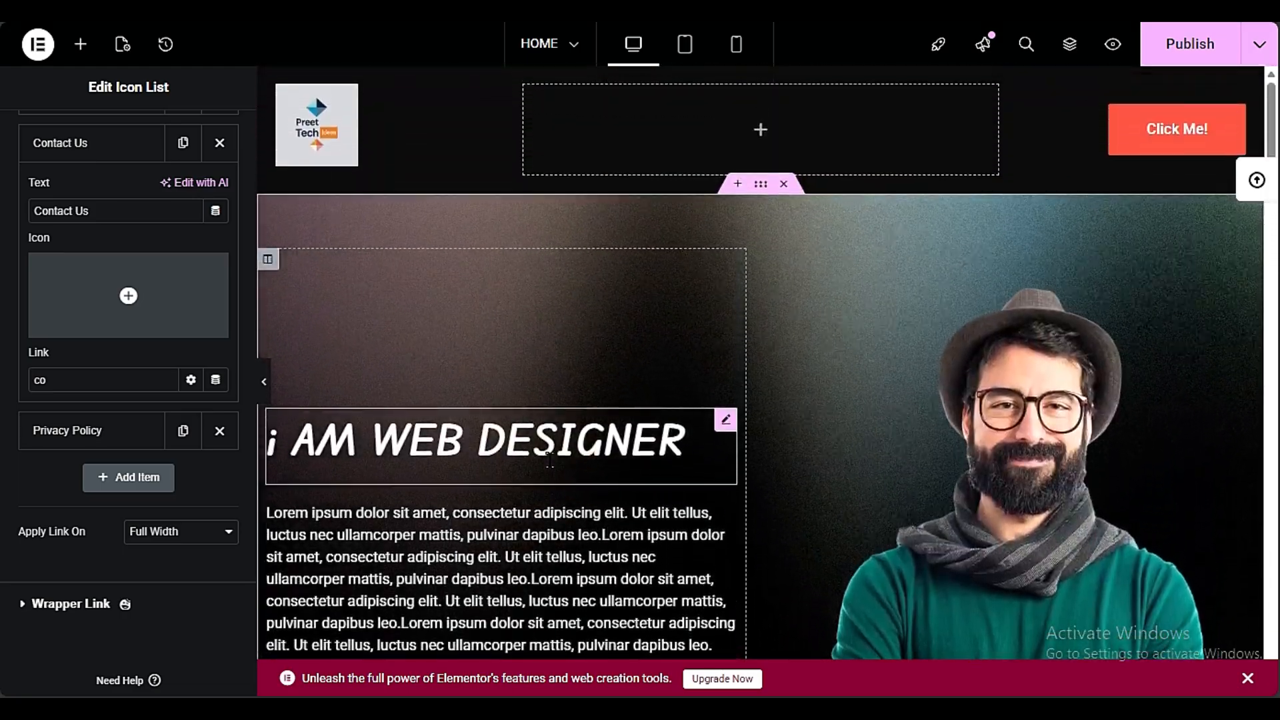
{"action": "scroll", "coordinate": [550, 460], "scroll_direction": "down", "scroll_amount": 3}
{"action": "scroll", "coordinate": [550, 462], "scroll_direction": "up", "scroll_amount": 3}
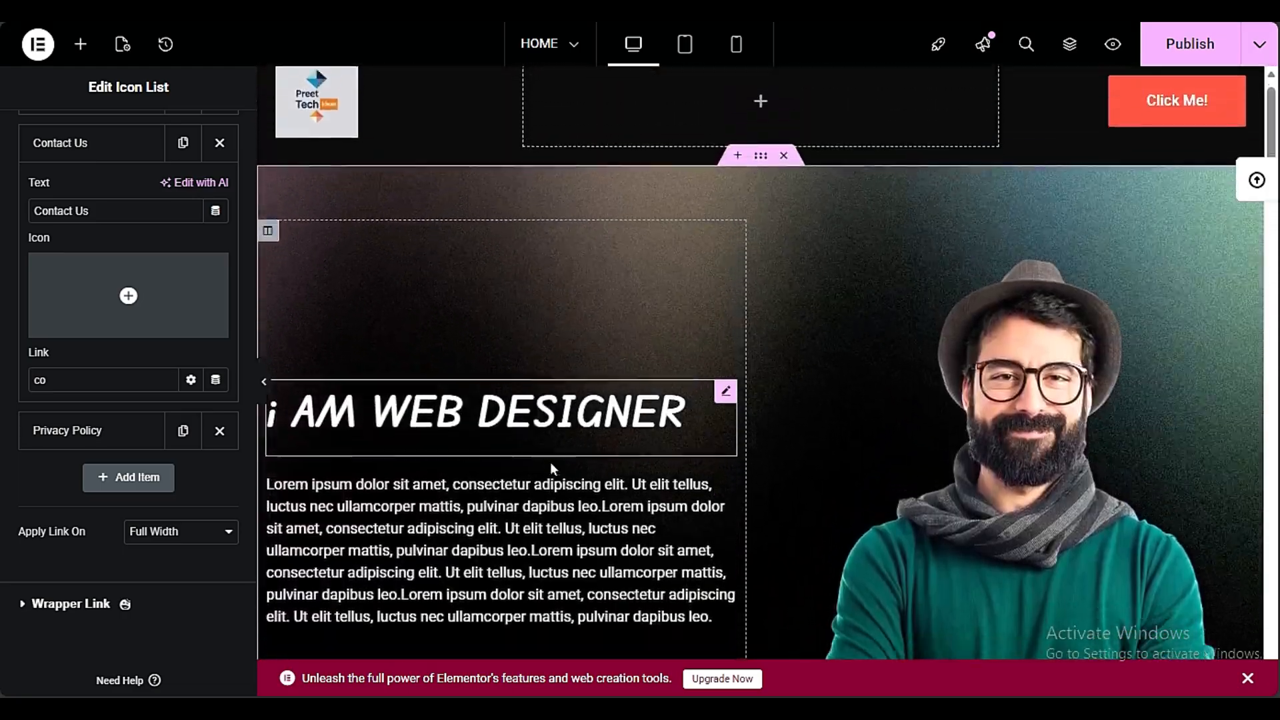
Copy the "Contact Me" creative button in the hero section
{"action": "scroll", "coordinate": [550, 462], "scroll_direction": "down", "scroll_amount": 10}
{"action": "scroll", "coordinate": [549, 462], "scroll_direction": "up", "scroll_amount": 10}
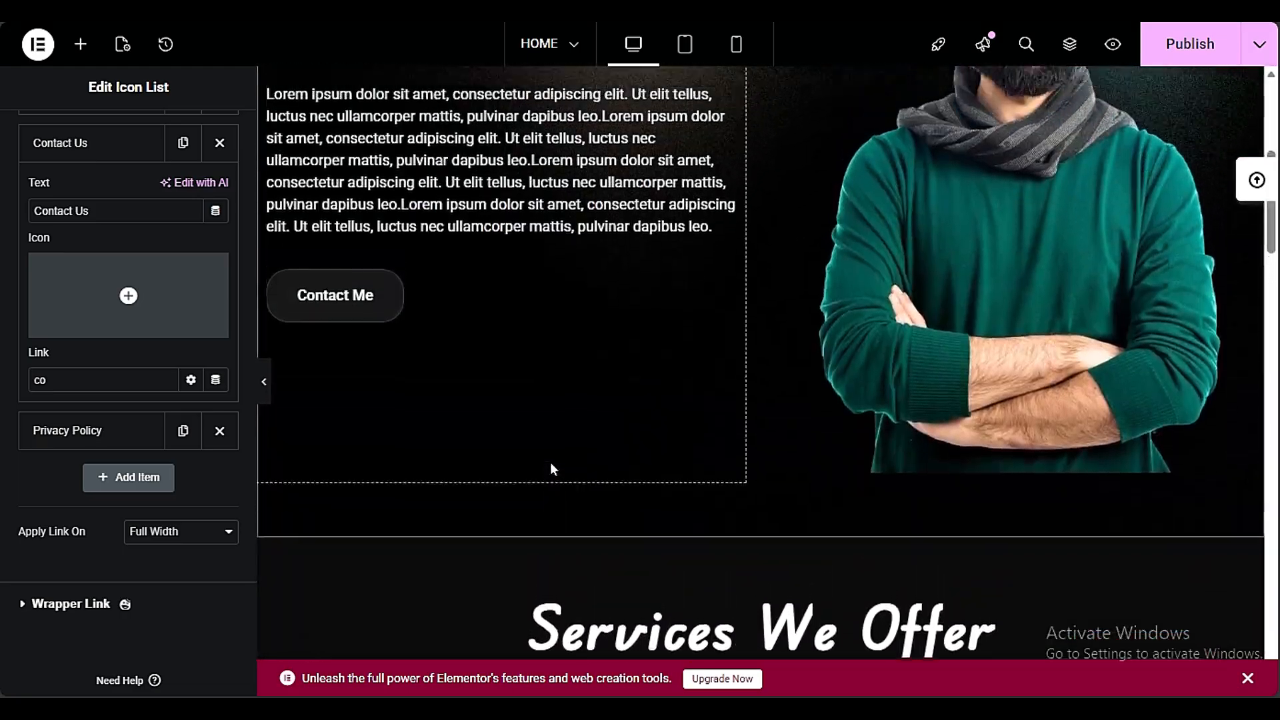
{"action": "scroll", "coordinate": [550, 460], "scroll_direction": "down", "scroll_amount": 6}
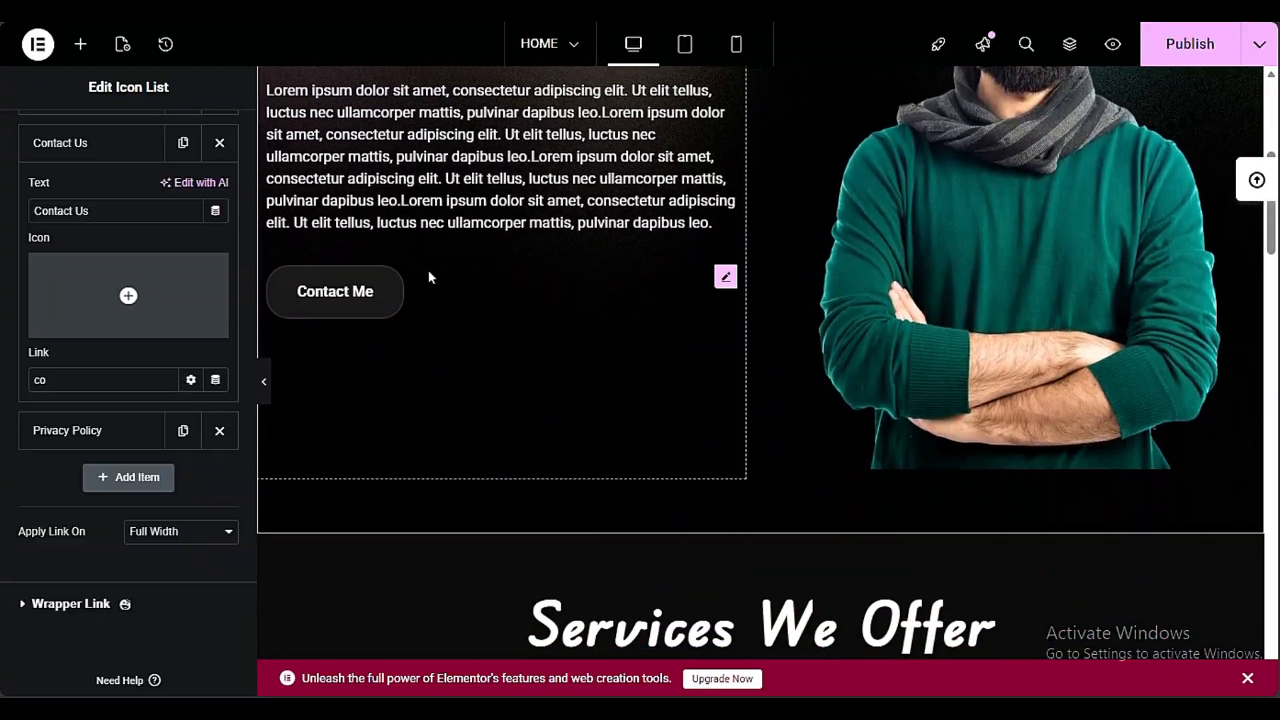
{"action": "right_click", "coordinate": [344, 288]}
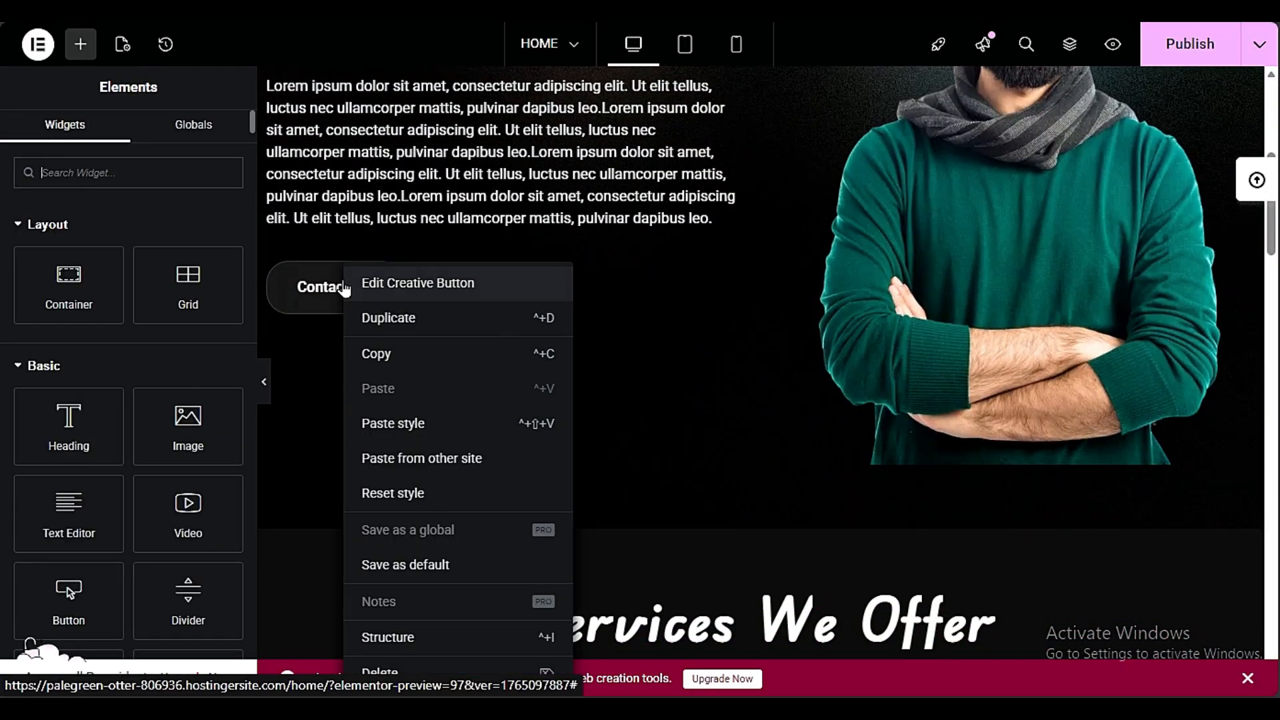
{"action": "left_click", "coordinate": [377, 354]}
{"action": "scroll", "coordinate": [734, 267], "scroll_direction": "up", "scroll_amount": 6}
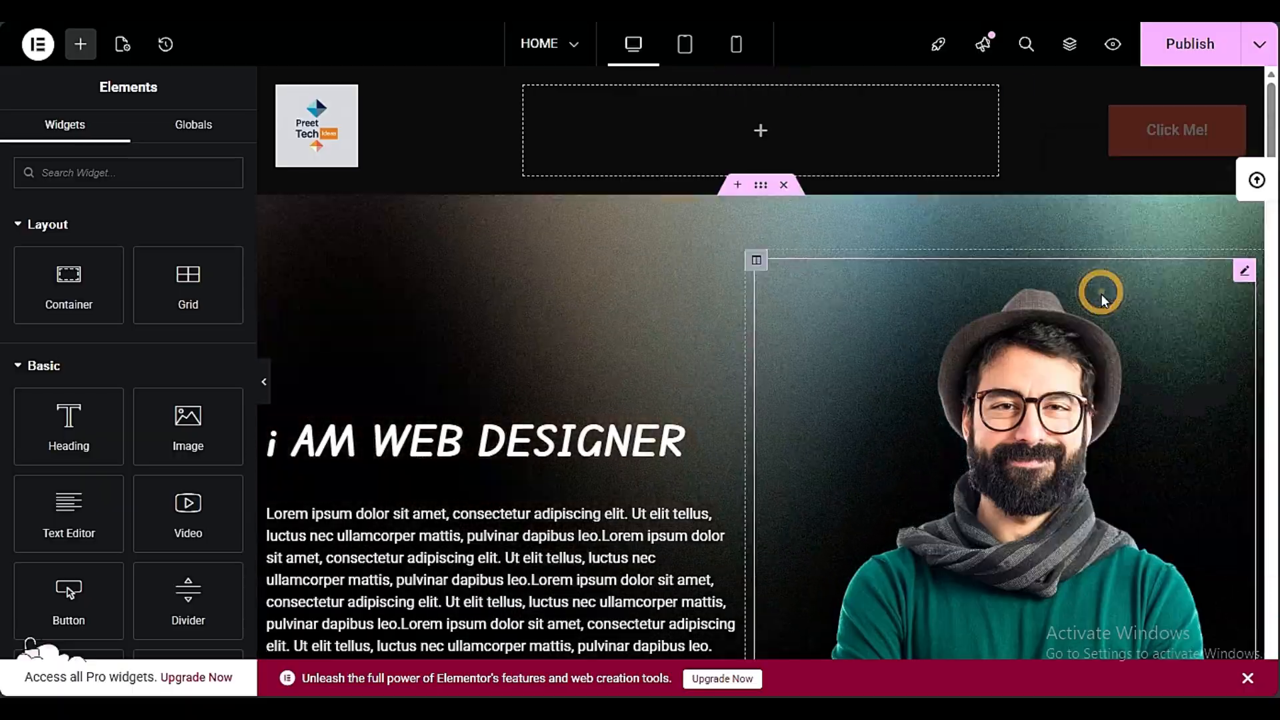
Enable liquid glass effects on the header's "Click Me!" button and open its style settings
{"action": "scroll", "coordinate": [637, 408], "scroll_direction": "down", "scroll_amount": 8}
{"action": "scroll", "coordinate": [637, 415], "scroll_direction": "down", "scroll_amount": 10}
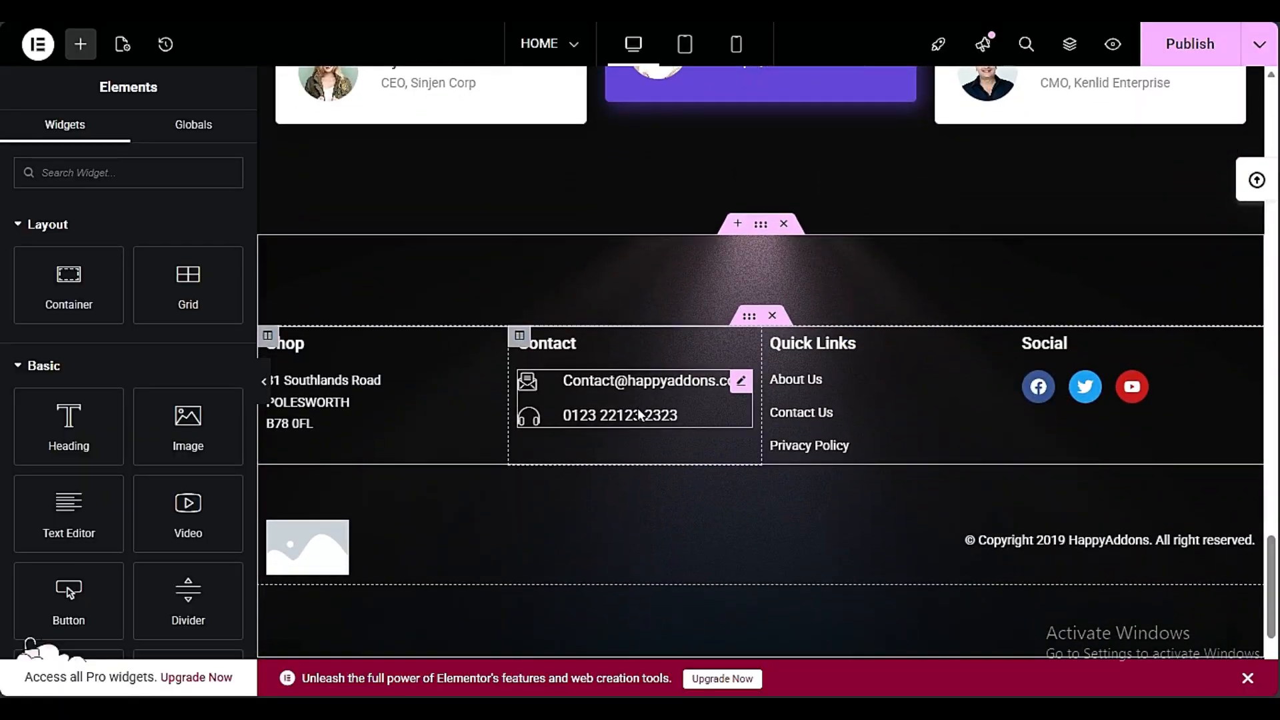
{"action": "scroll", "coordinate": [638, 407], "scroll_direction": "up", "scroll_amount": 18}
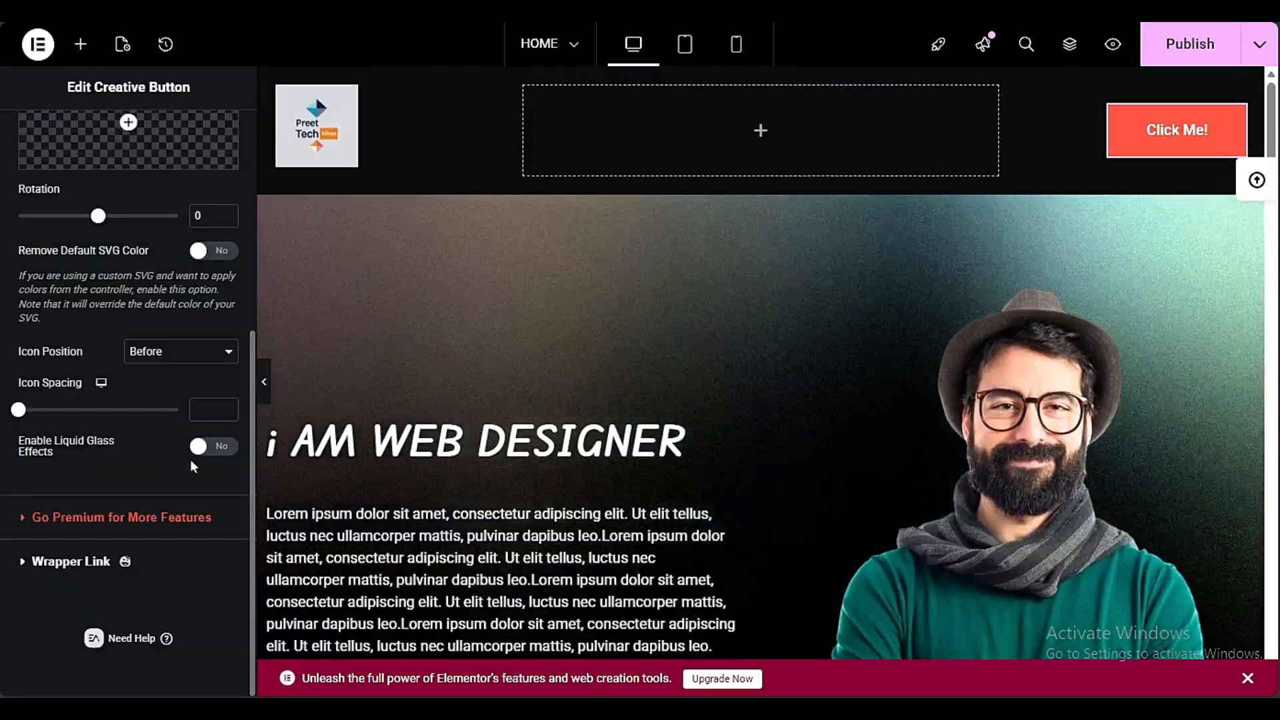
{"action": "left_click", "coordinate": [212, 446]}
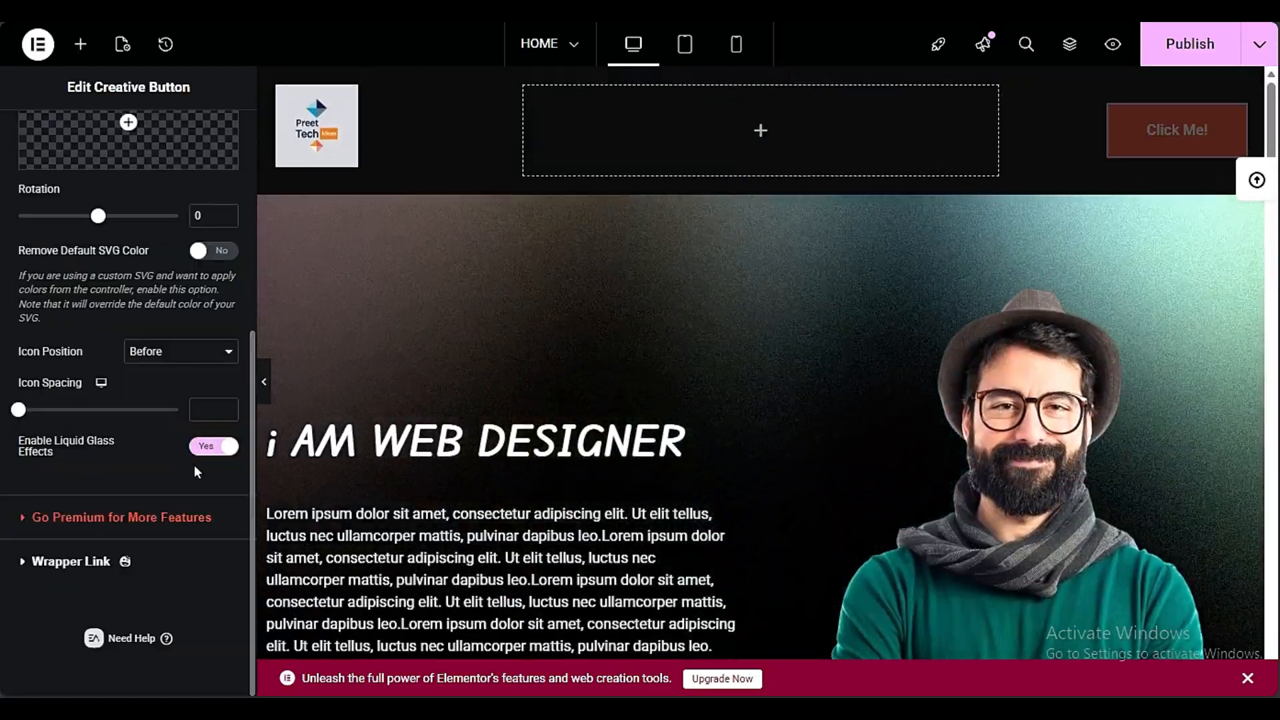
{"action": "scroll", "coordinate": [149, 470], "scroll_direction": "up", "scroll_amount": 5}
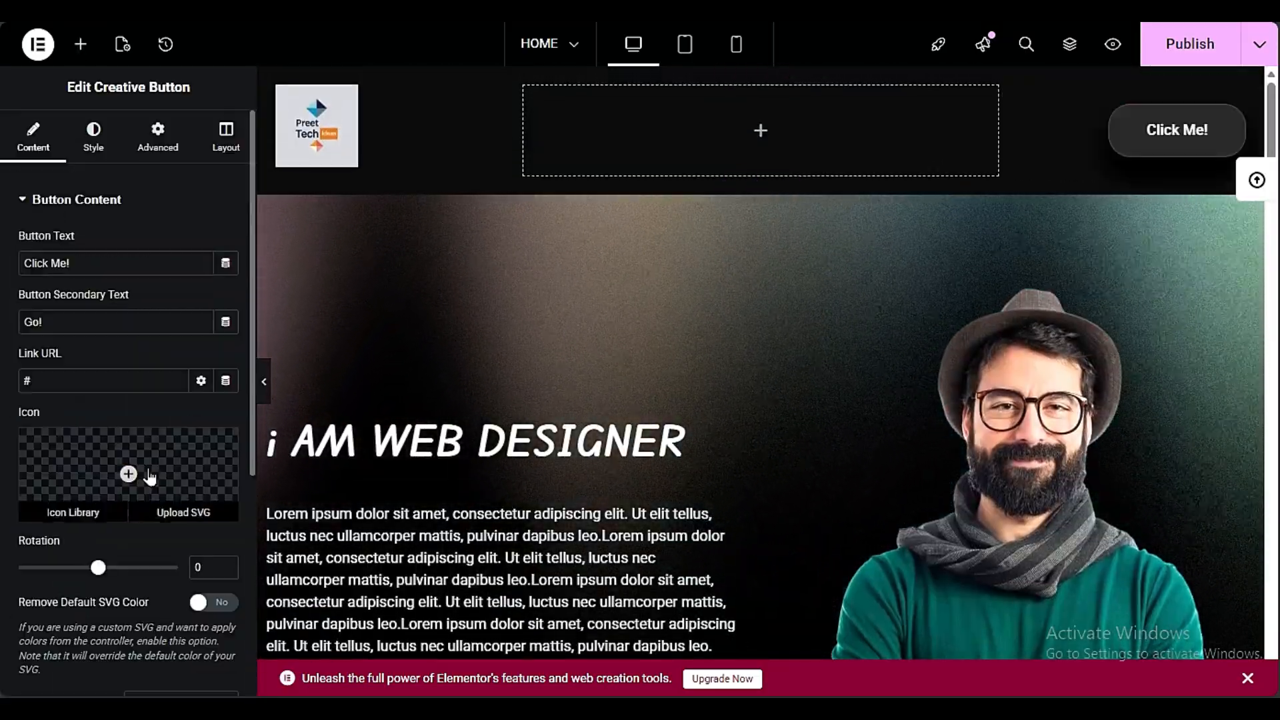
{"action": "left_click", "coordinate": [93, 155]}
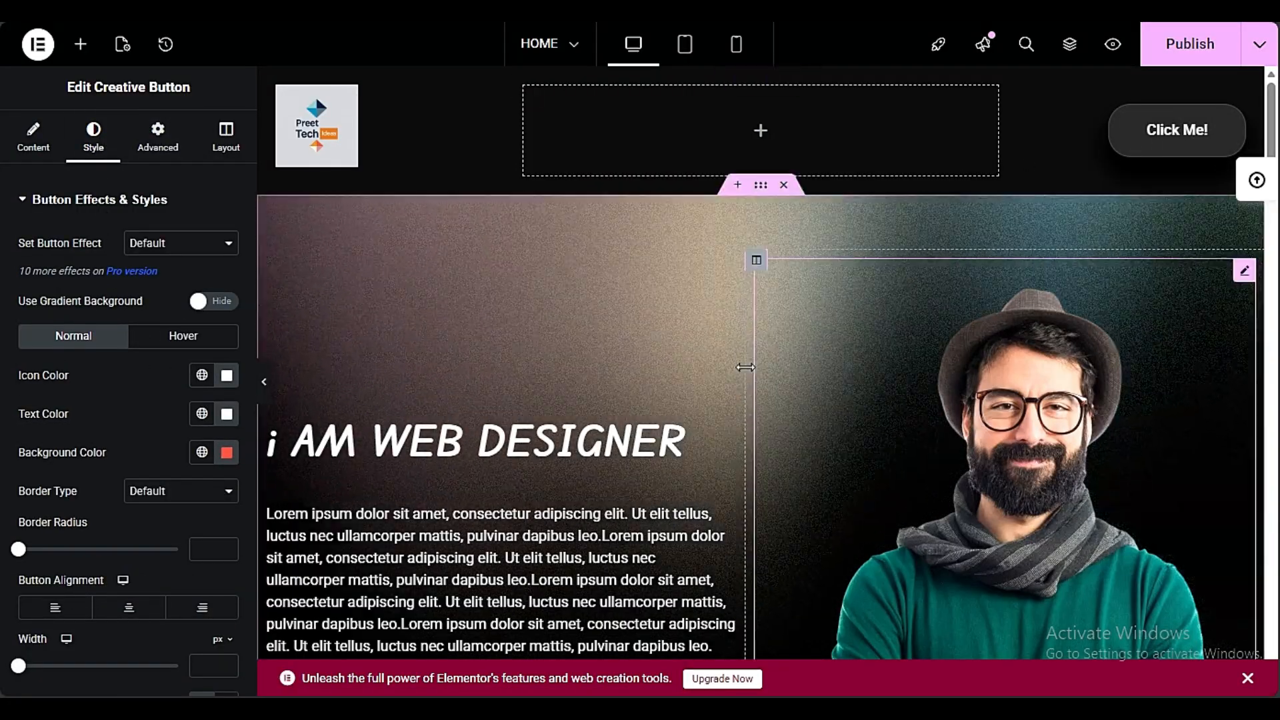
Review the hero and services sections below the header, and look over the site's Pages list in the WordPress dashboard
{"action": "scroll", "coordinate": [492, 418], "scroll_direction": "down", "scroll_amount": 6}
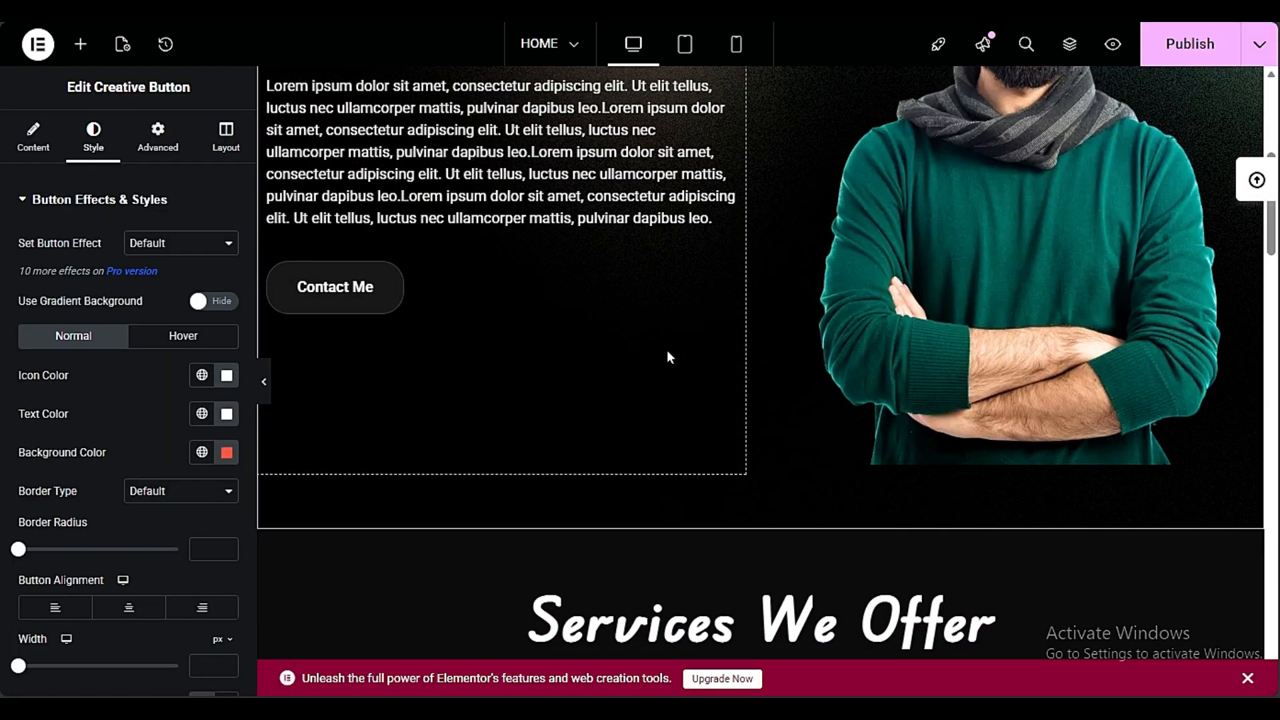
{"action": "scroll", "coordinate": [666, 353], "scroll_direction": "down", "scroll_amount": 15}
{"action": "scroll", "coordinate": [470, 383], "scroll_direction": "up", "scroll_amount": 20}
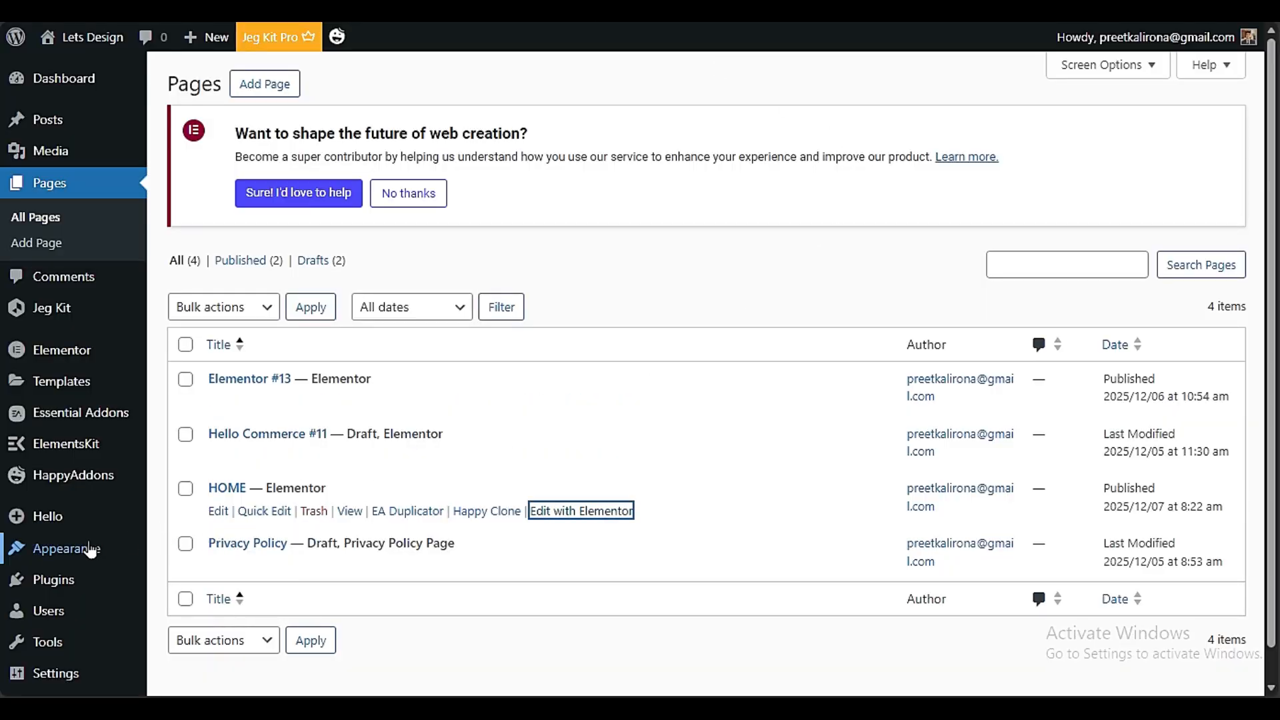
{"action": "mouse_move", "coordinate": [90, 549]}
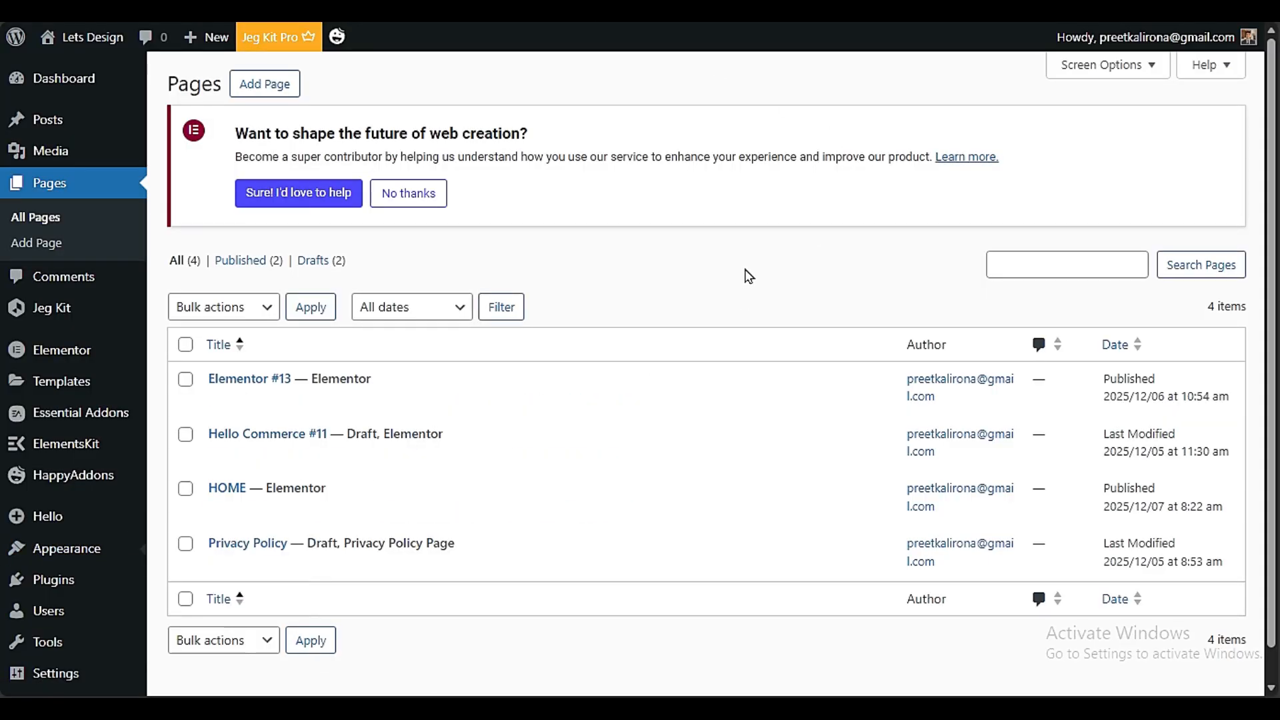
{"action": "scroll", "coordinate": [704, 258], "scroll_direction": "down", "scroll_amount": 2}
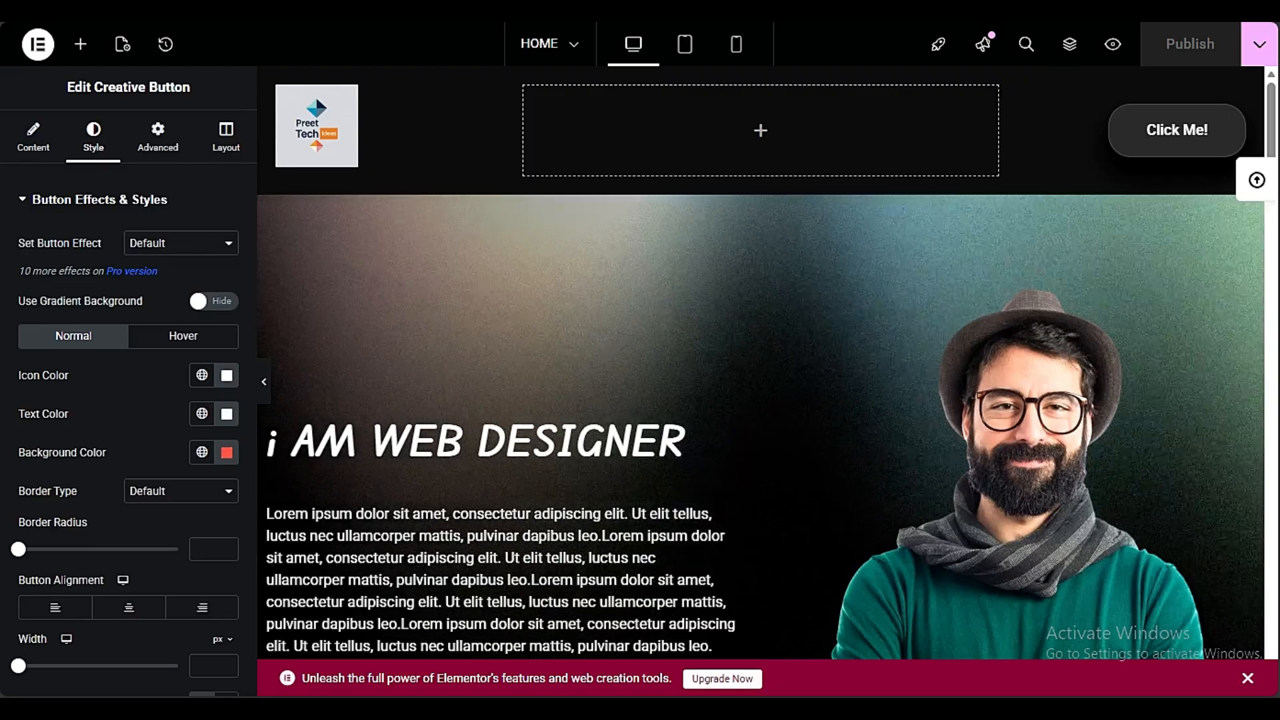
{"action": "scroll", "coordinate": [1039, 391], "scroll_direction": "down", "scroll_amount": 6}
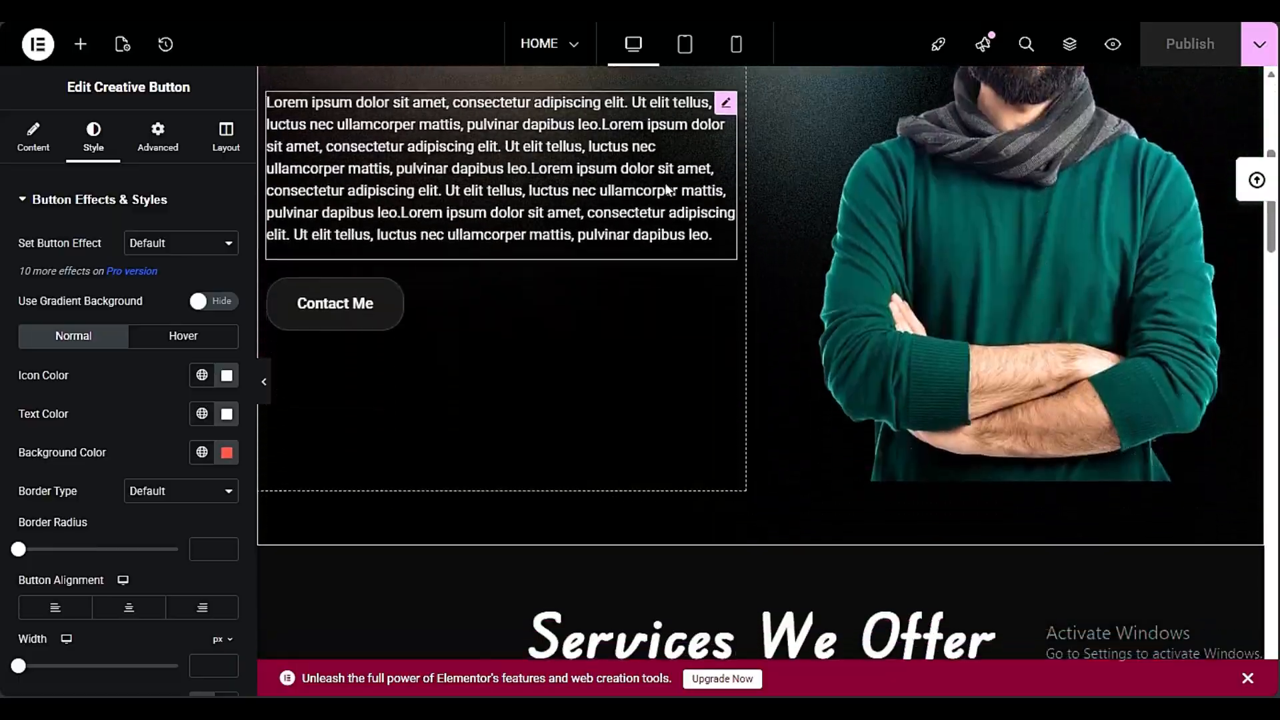
{"action": "scroll", "coordinate": [665, 134], "scroll_direction": "up", "scroll_amount": 6}
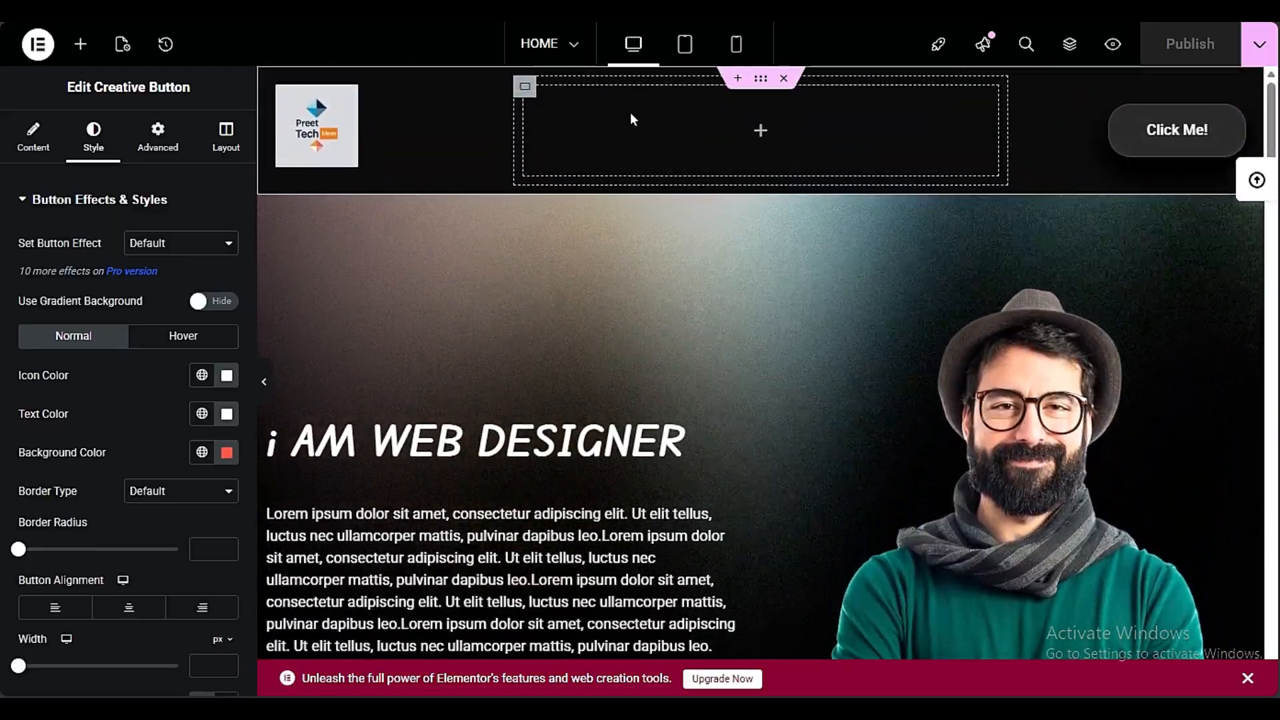
{"action": "scroll", "coordinate": [629, 112], "scroll_direction": "down", "scroll_amount": 6}
{"action": "scroll", "coordinate": [889, 295], "scroll_direction": "up", "scroll_amount": 8}
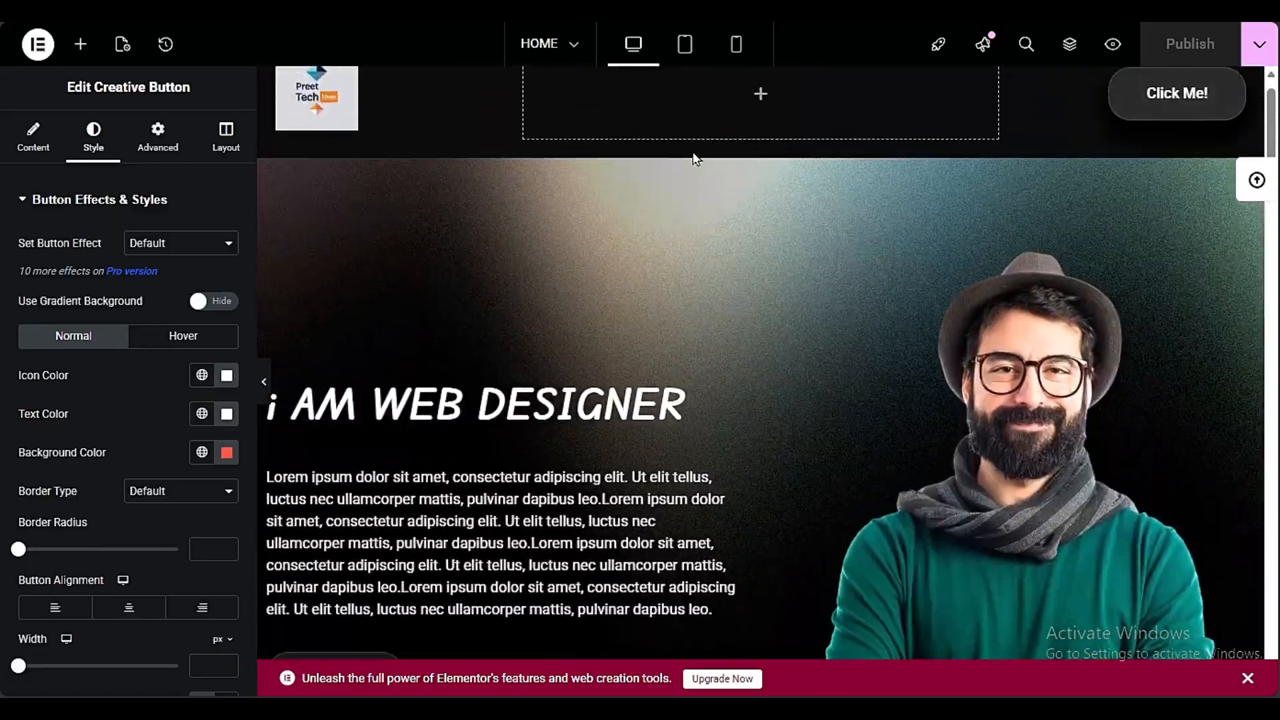
{"action": "scroll", "coordinate": [743, 151], "scroll_direction": "down", "scroll_amount": 8}
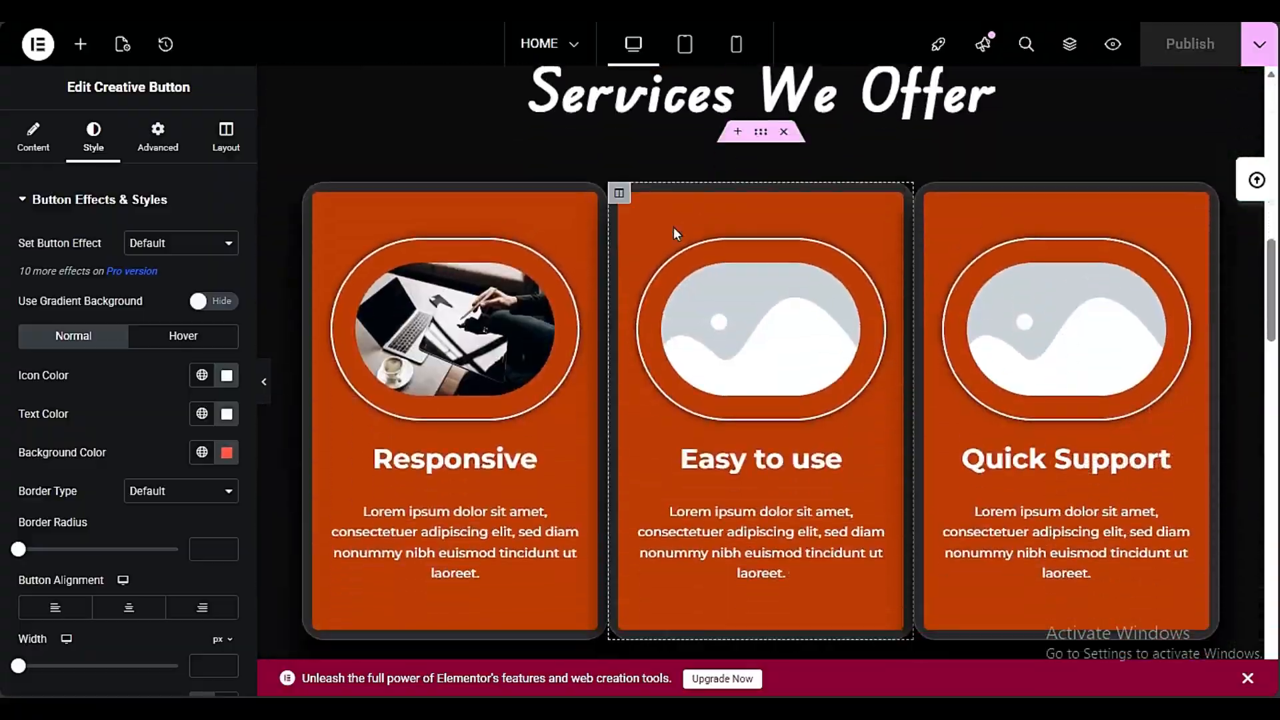
{"action": "scroll", "coordinate": [951, 278], "scroll_direction": "up", "scroll_amount": 7}
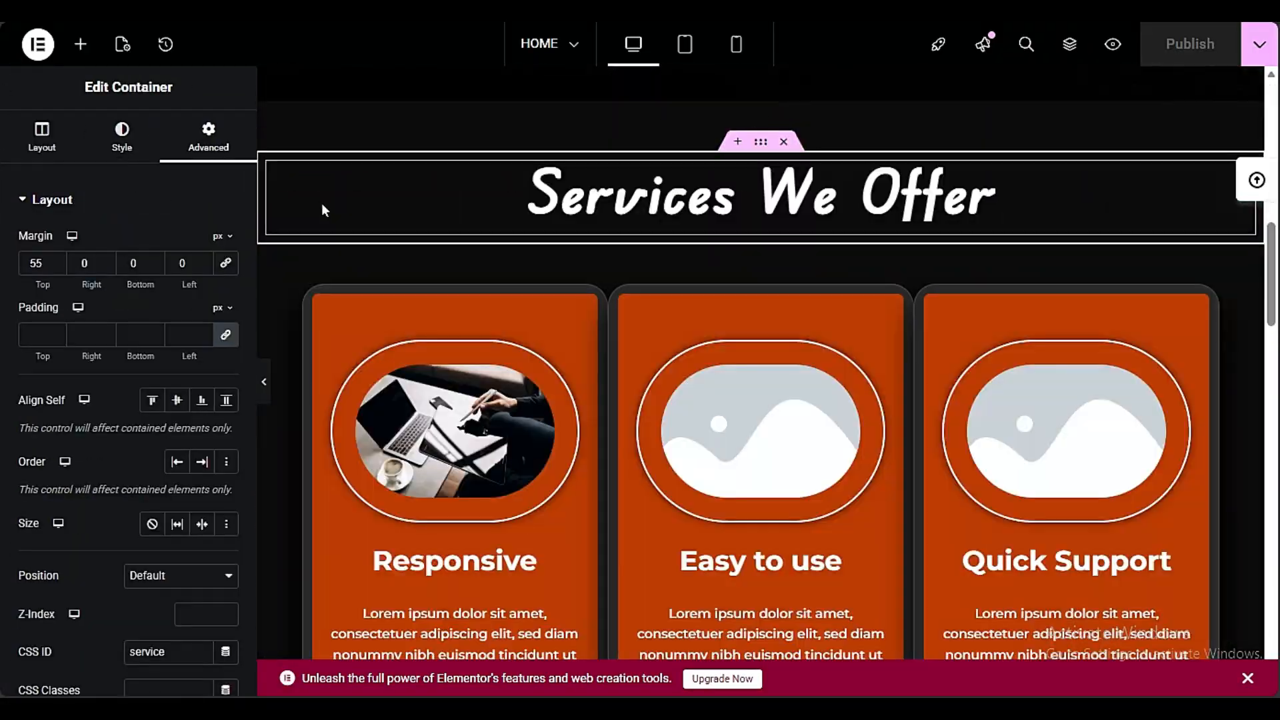
Examine the advanced settings of the "Services We Offer" container and test the Service link in the header
{"action": "scroll", "coordinate": [635, 424], "scroll_direction": "up", "scroll_amount": 8}
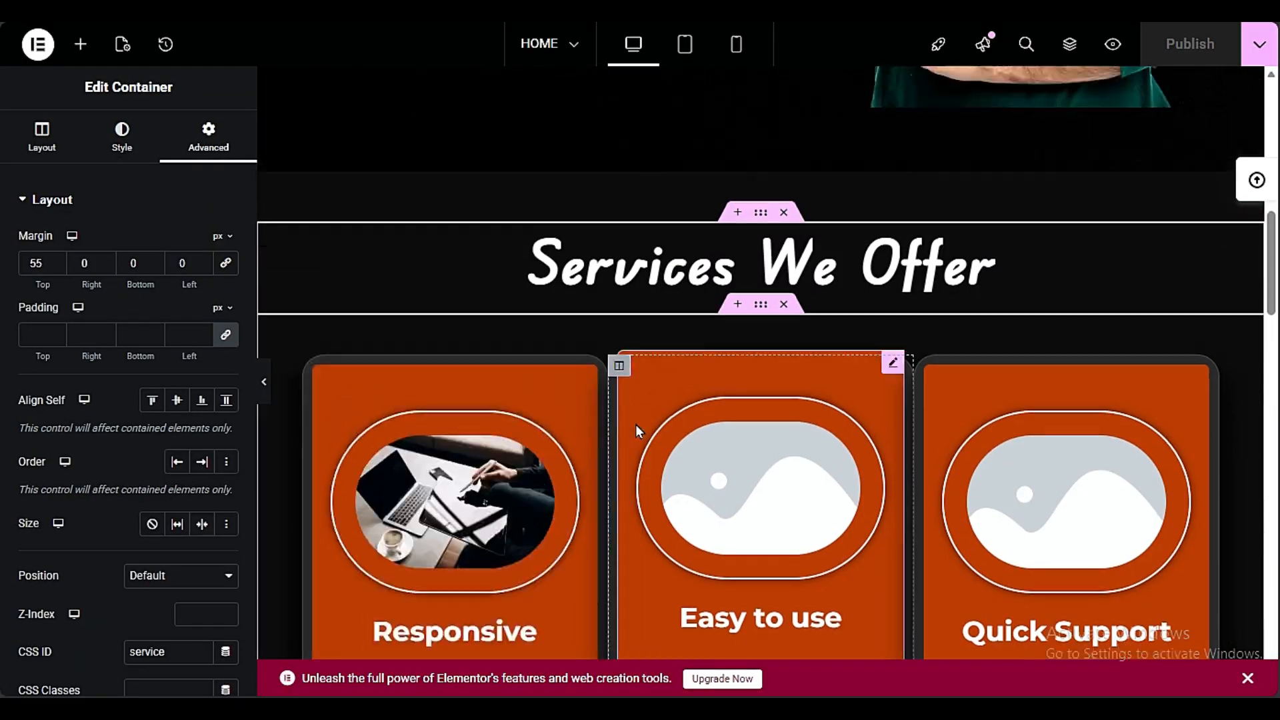
{"action": "scroll", "coordinate": [637, 434], "scroll_direction": "down", "scroll_amount": 8}
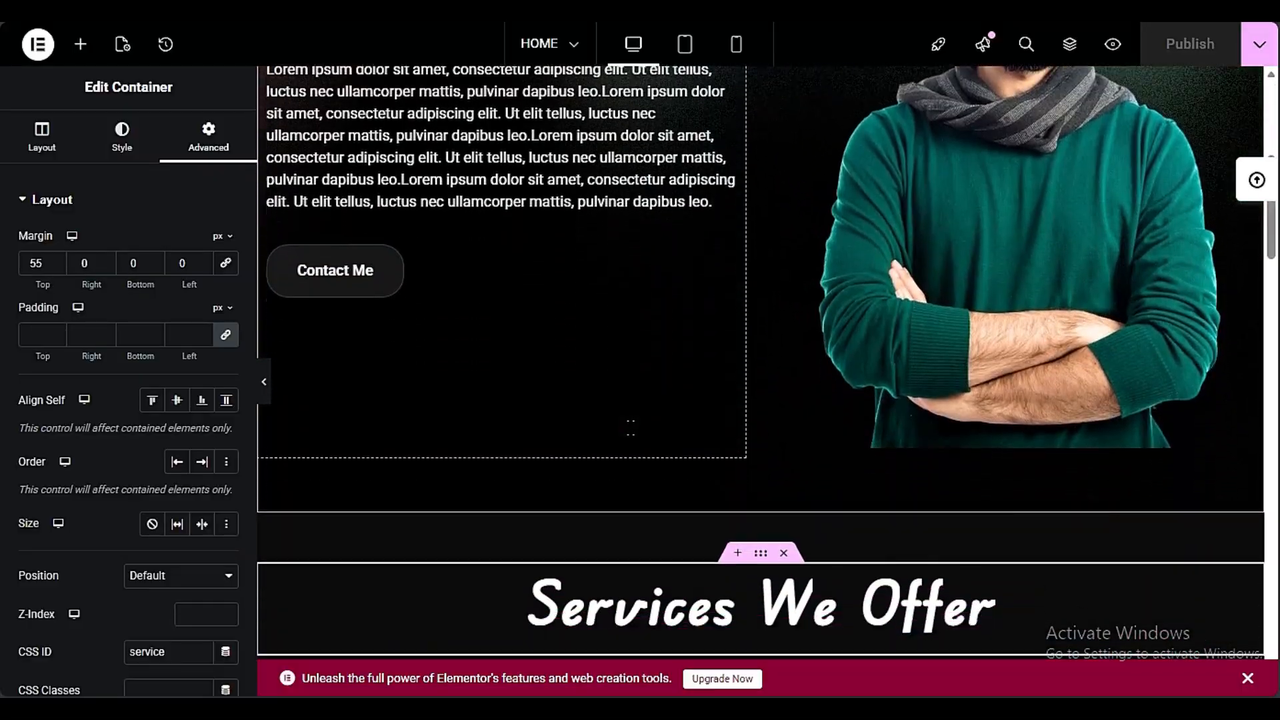
{"action": "scroll", "coordinate": [631, 427], "scroll_direction": "up", "scroll_amount": 4}
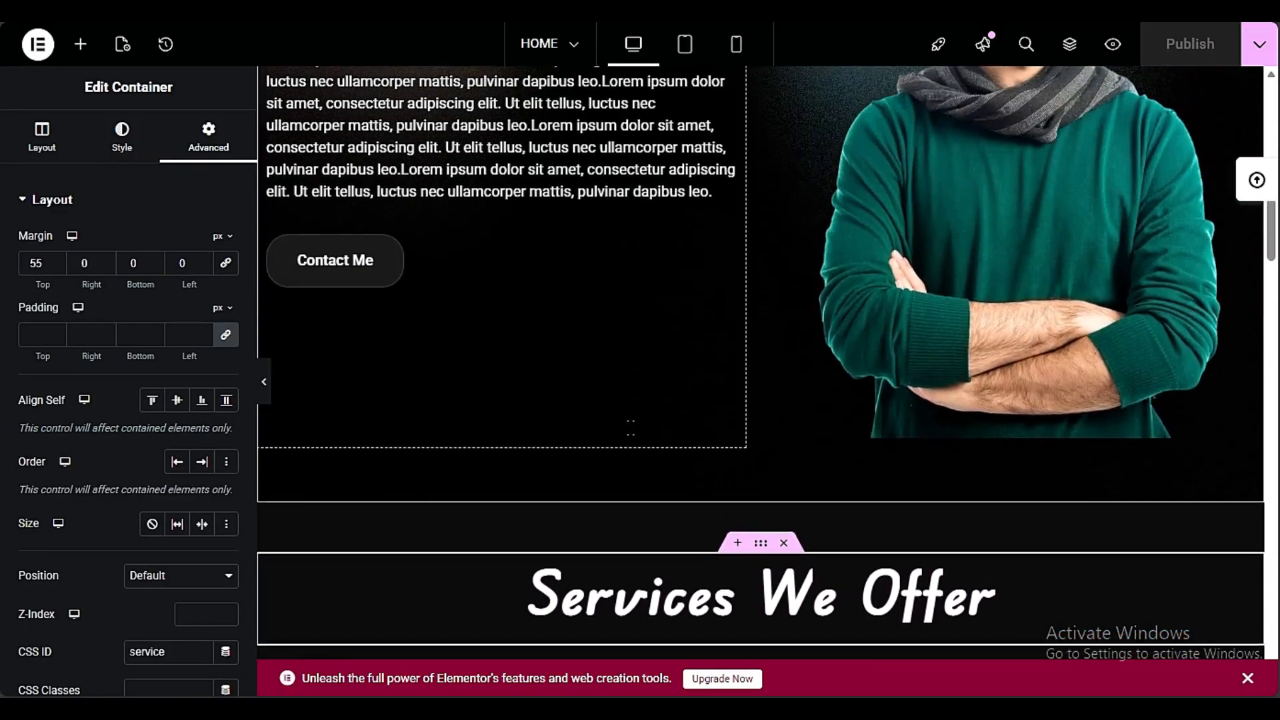
{"action": "scroll", "coordinate": [655, 434], "scroll_direction": "down", "scroll_amount": 2}
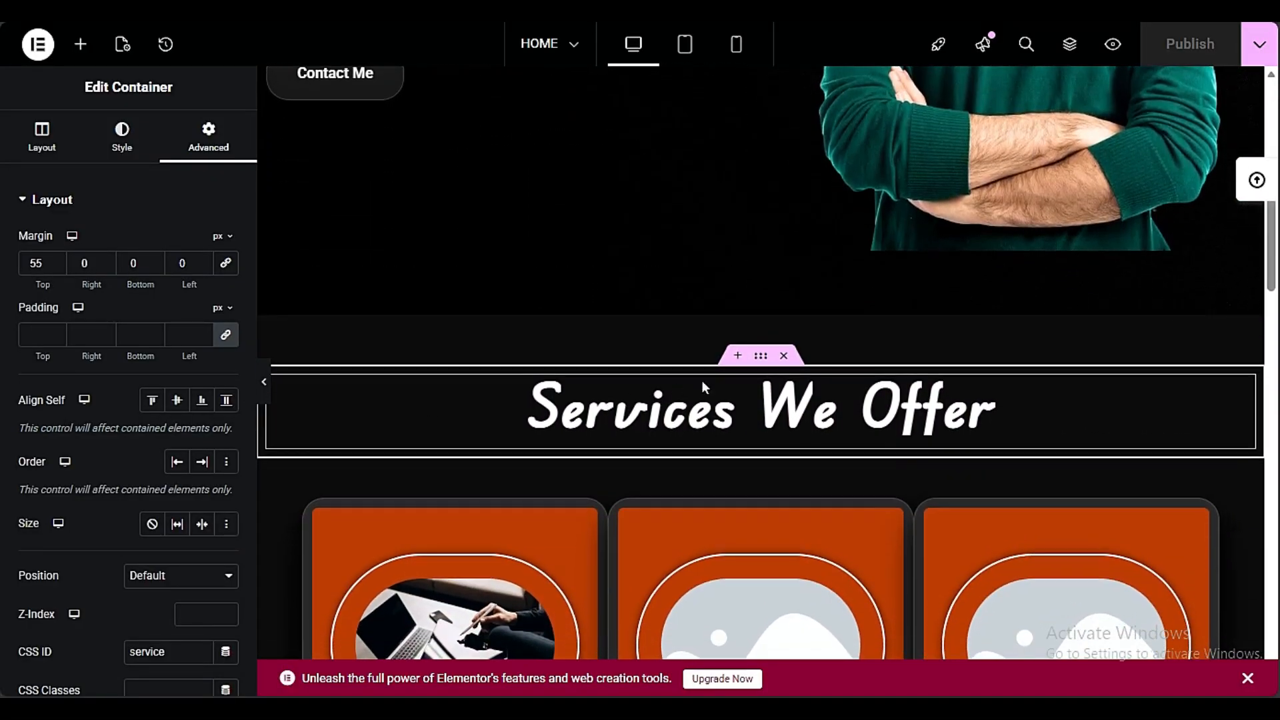
{"action": "scroll", "coordinate": [720, 374], "scroll_direction": "up", "scroll_amount": 7}
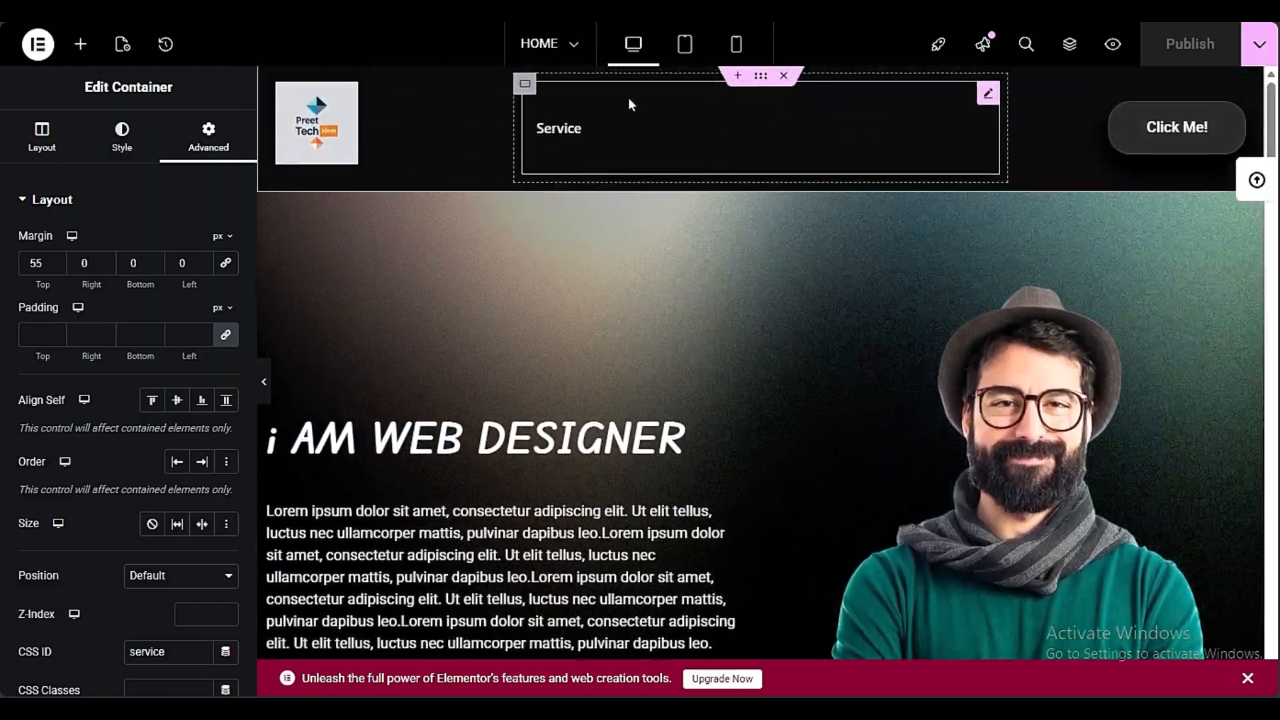
{"action": "left_click", "coordinate": [567, 130]}
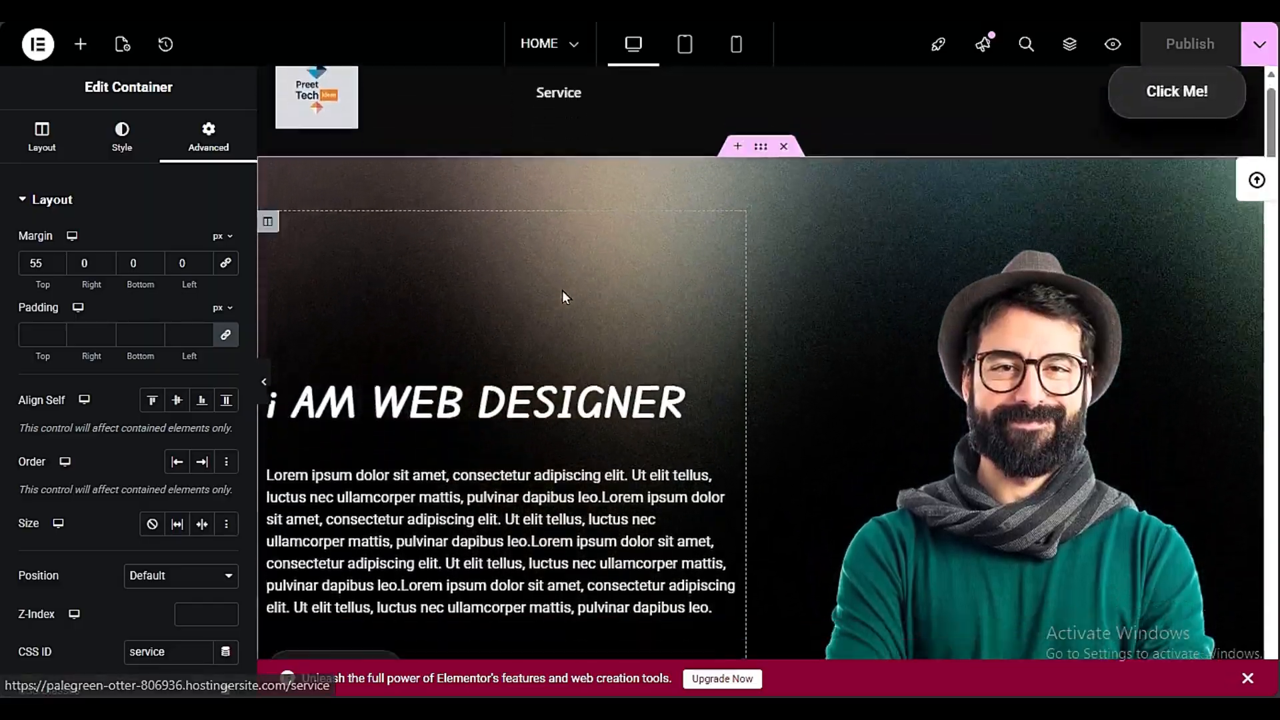
{"action": "scroll", "coordinate": [562, 297], "scroll_direction": "up", "scroll_amount": 6}
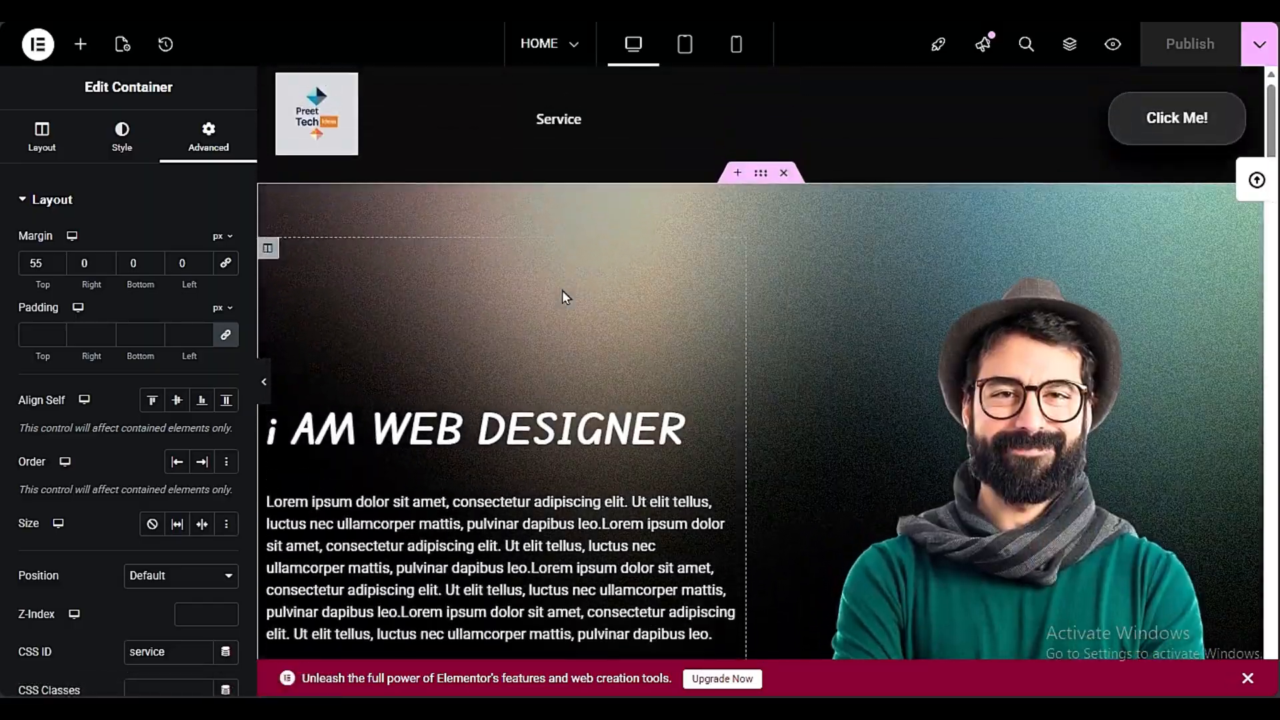
Set the CSS ID of the "Our Clients Speak for us" heading section to "testimonials"
{"action": "scroll", "coordinate": [686, 270], "scroll_direction": "down", "scroll_amount": 7}
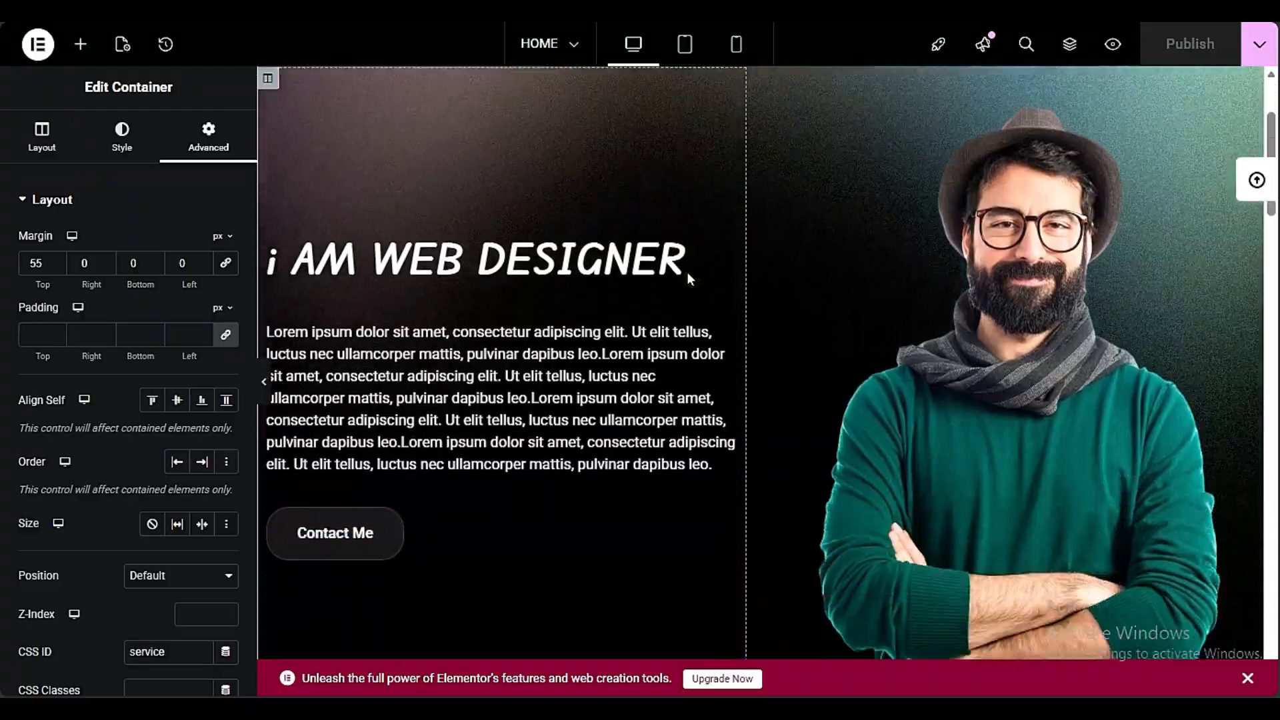
{"action": "scroll", "coordinate": [663, 439], "scroll_direction": "down", "scroll_amount": 10}
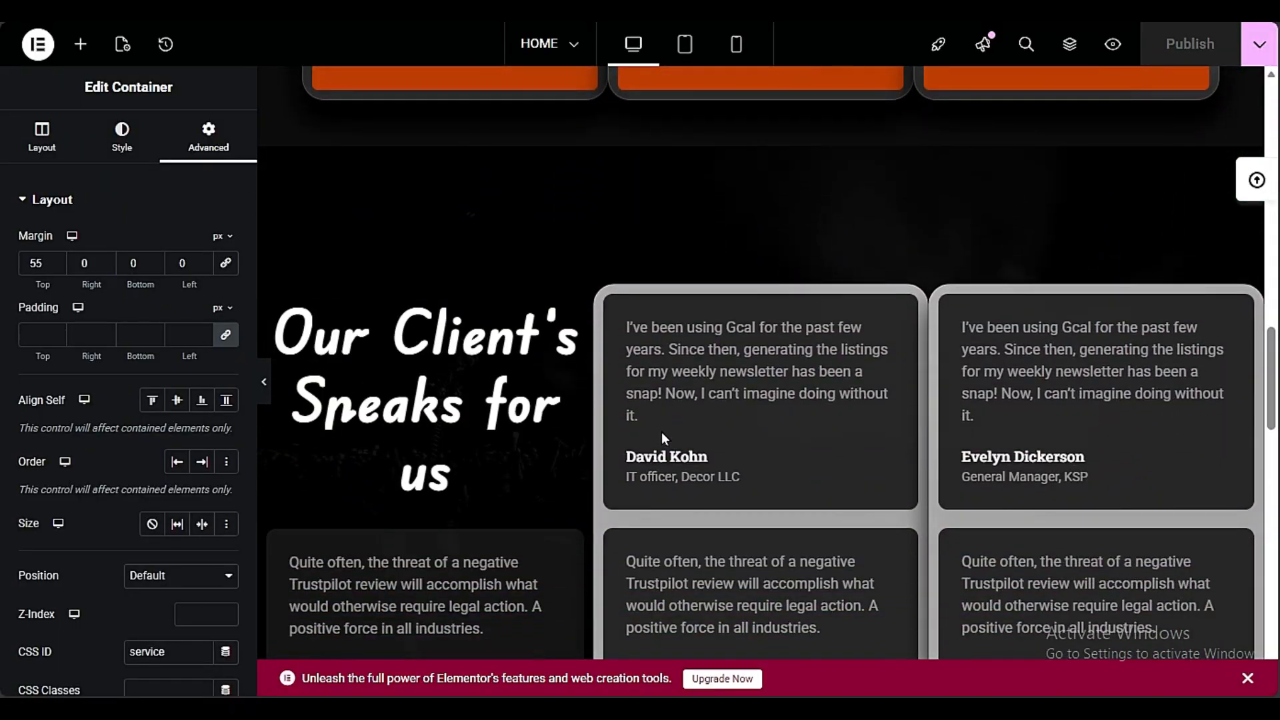
{"action": "scroll", "coordinate": [480, 384], "scroll_direction": "up", "scroll_amount": 3}
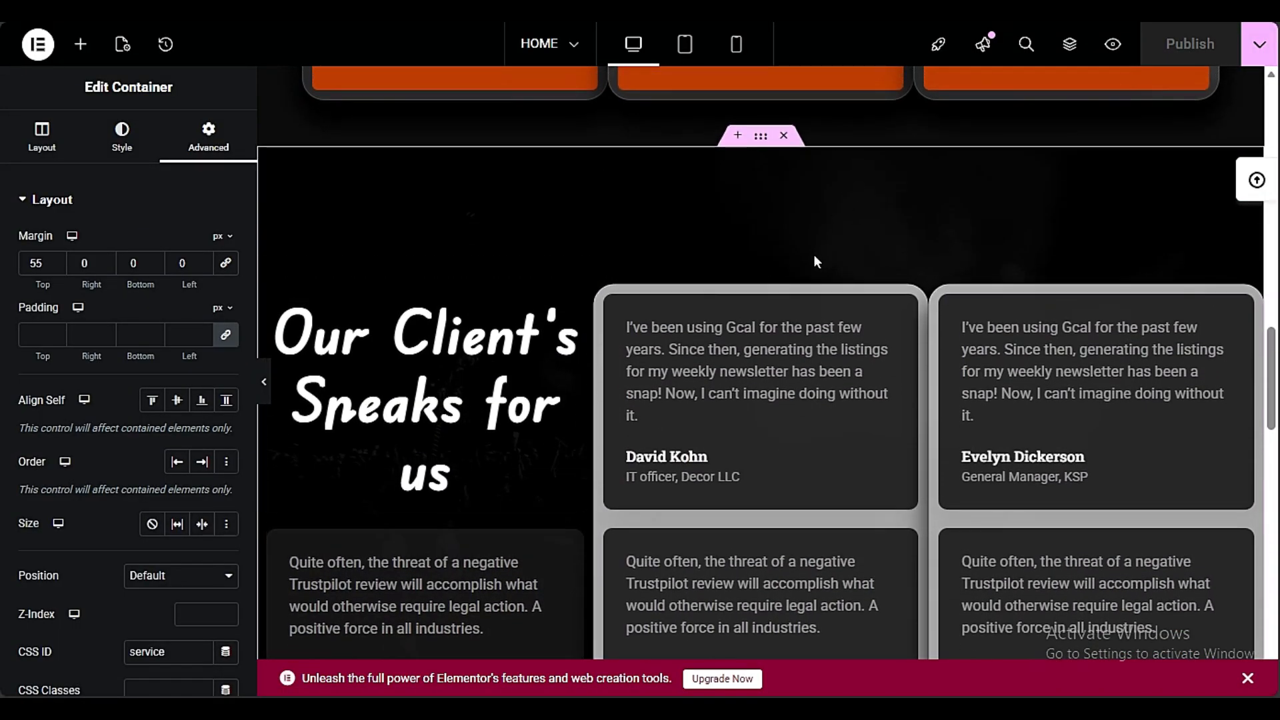
{"action": "scroll", "coordinate": [813, 254], "scroll_direction": "down", "scroll_amount": 7}
{"action": "scroll", "coordinate": [805, 277], "scroll_direction": "down", "scroll_amount": 3}
{"action": "scroll", "coordinate": [805, 277], "scroll_direction": "up", "scroll_amount": 2}
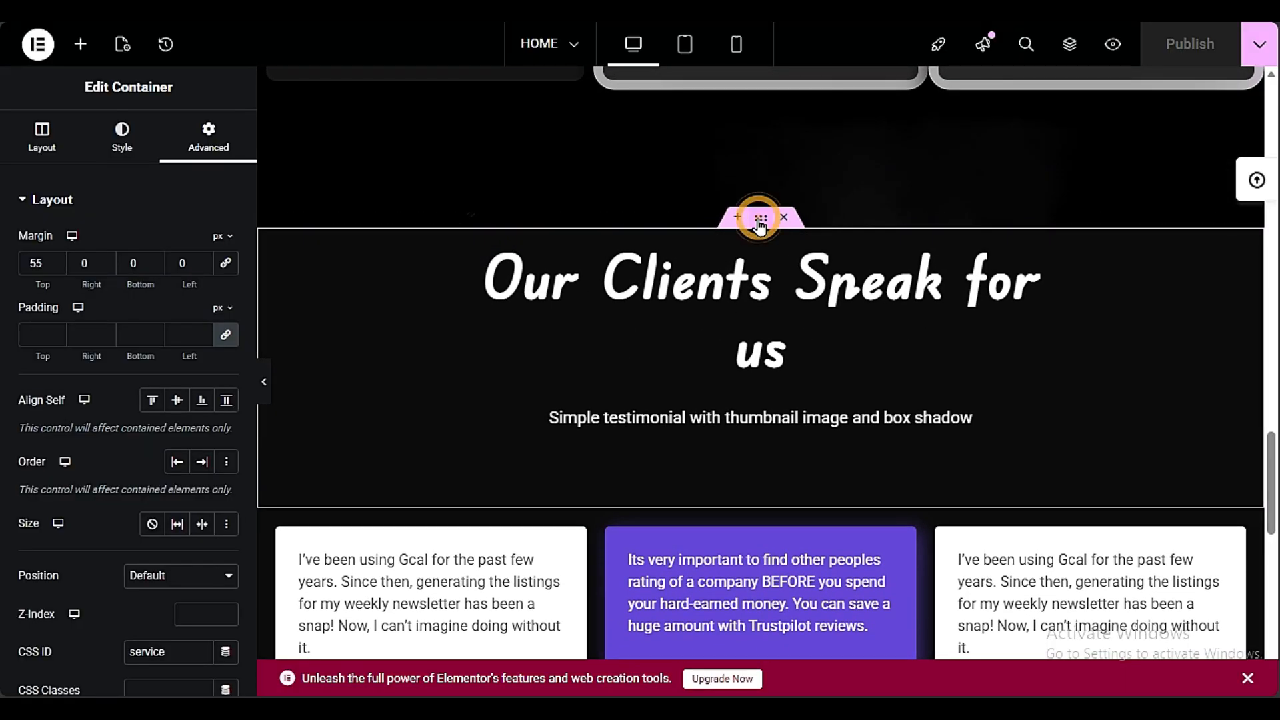
{"action": "left_click", "coordinate": [760, 220]}
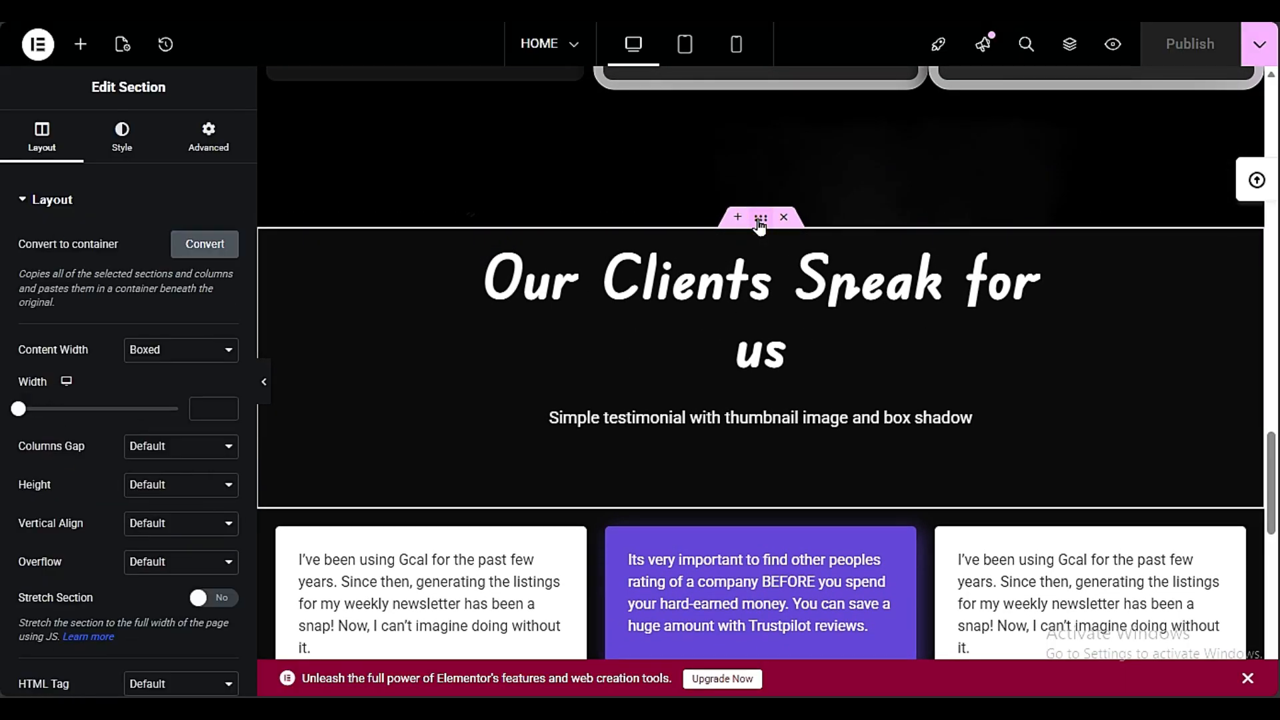
{"action": "left_click", "coordinate": [215, 148]}
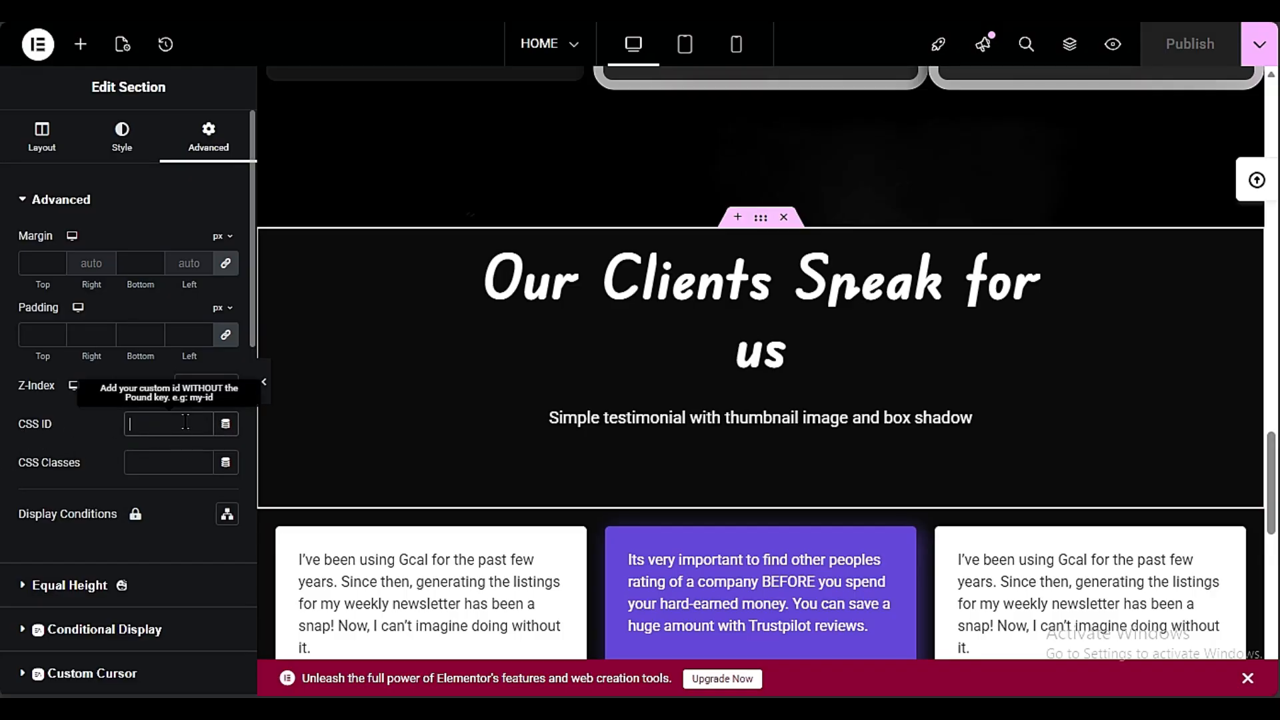
{"action": "type", "text": "testimon"}
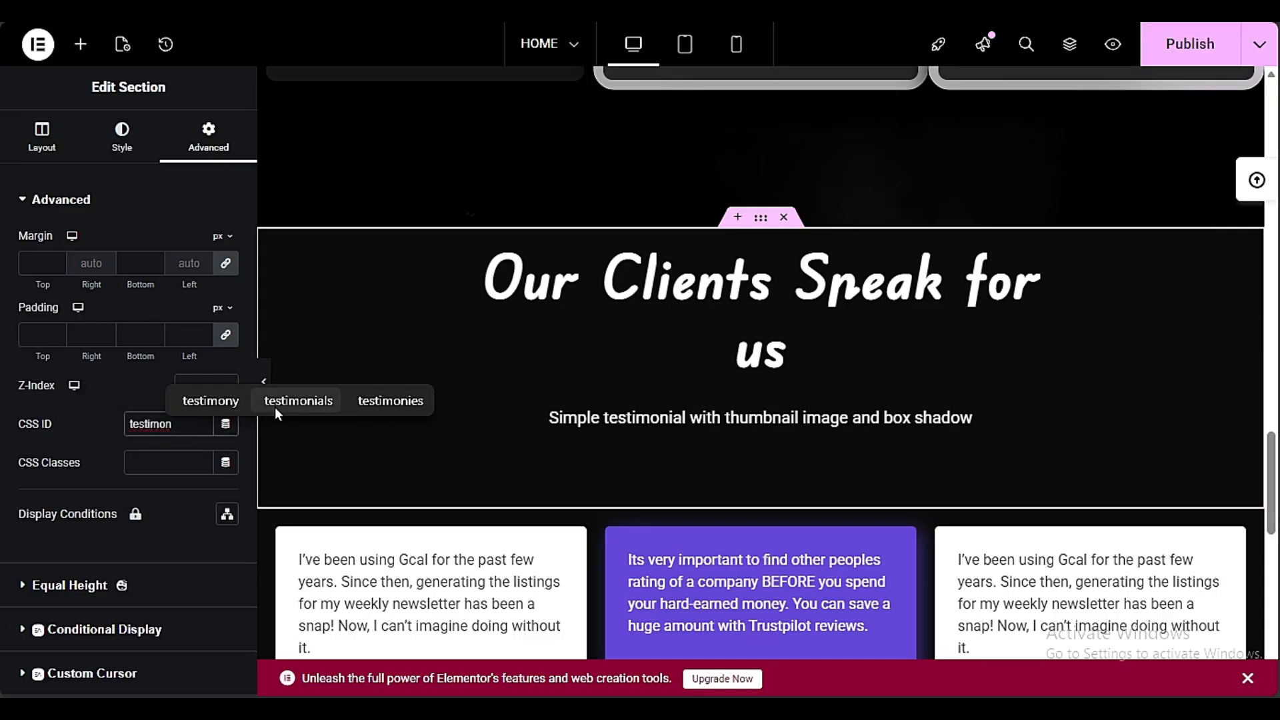
{"action": "left_click", "coordinate": [274, 405]}
{"action": "left_click", "coordinate": [106, 437]}
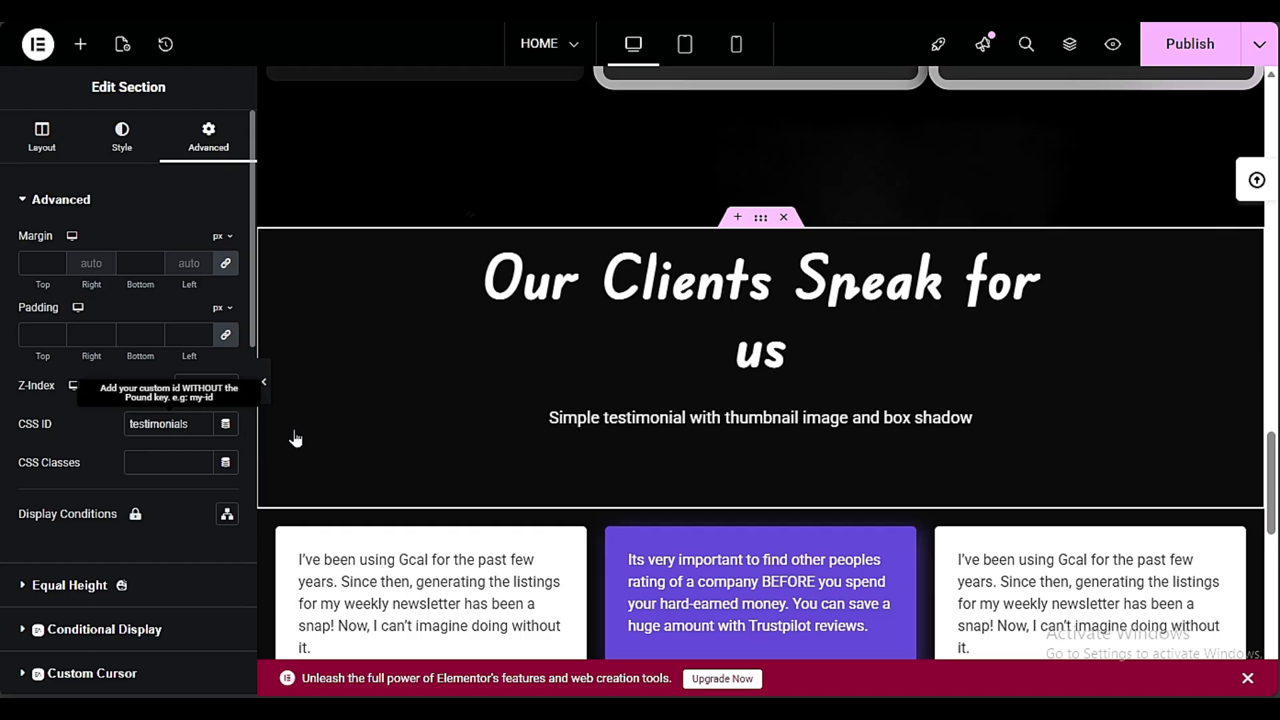
{"action": "scroll", "coordinate": [737, 302], "scroll_direction": "up", "scroll_amount": 15}
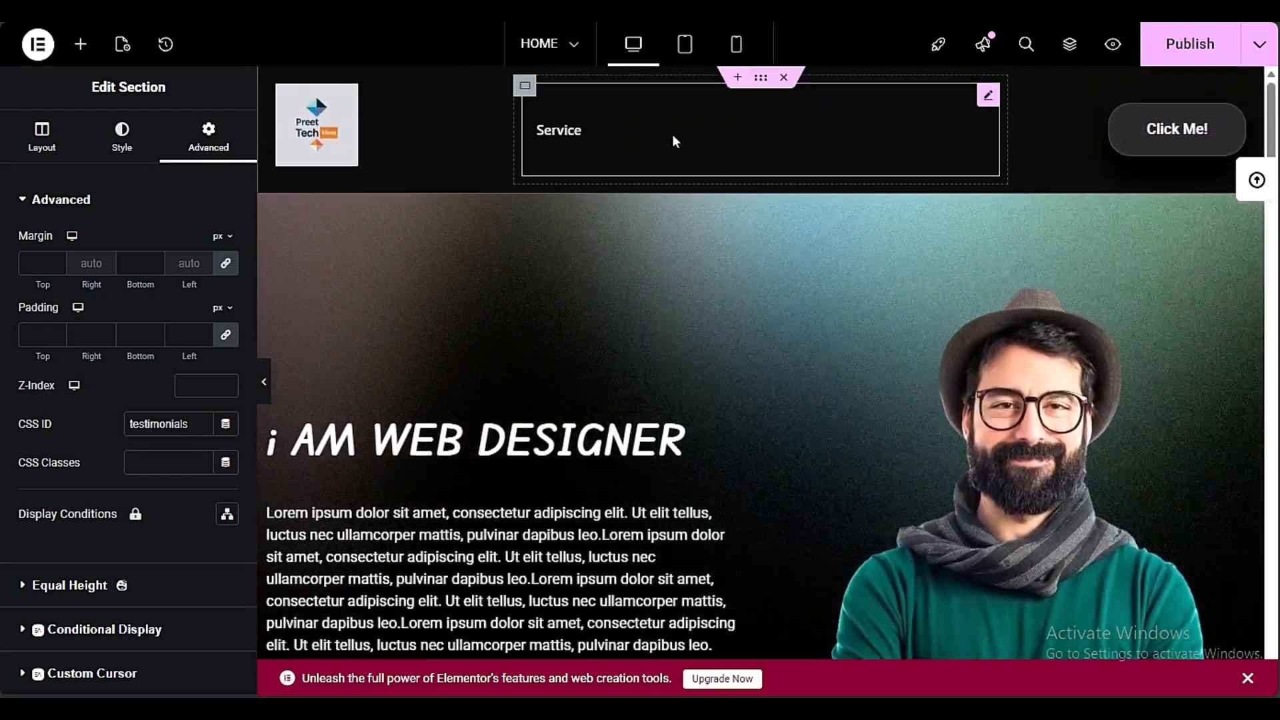
{"action": "scroll", "coordinate": [634, 228], "scroll_direction": "down", "scroll_amount": 15}
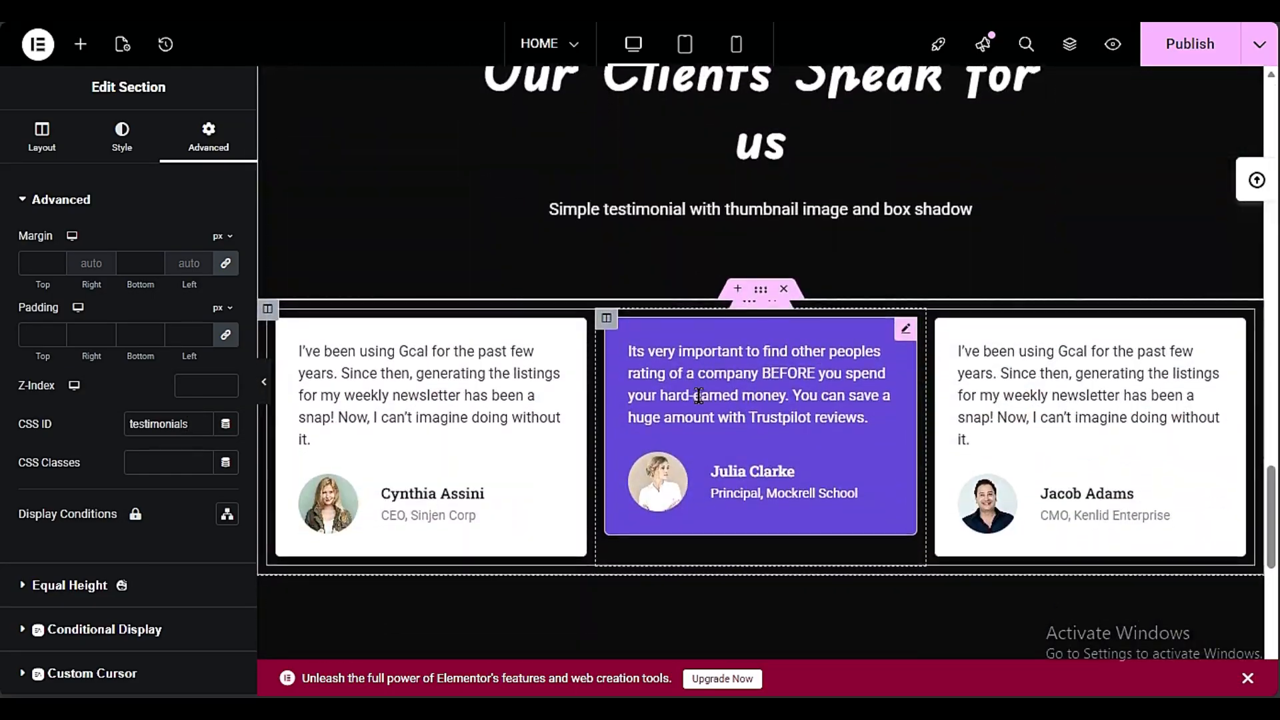
In the WordPress dashboard menu, add a custom link "Testimonials" with the URL #testimonials and save the menu
{"action": "scroll", "coordinate": [698, 395], "scroll_direction": "down", "scroll_amount": 5}
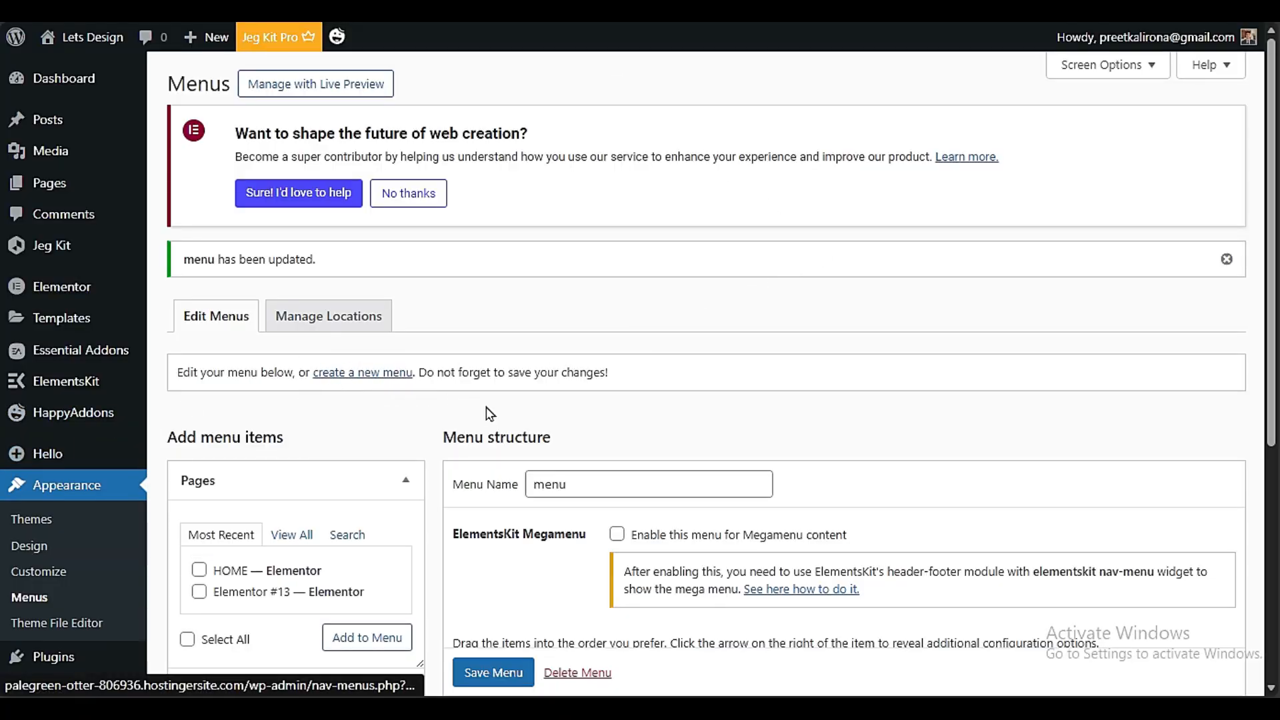
{"action": "scroll", "coordinate": [490, 413], "scroll_direction": "down", "scroll_amount": 5}
{"action": "scroll", "coordinate": [527, 408], "scroll_direction": "up", "scroll_amount": 5}
{"action": "scroll", "coordinate": [526, 409], "scroll_direction": "down", "scroll_amount": 5}
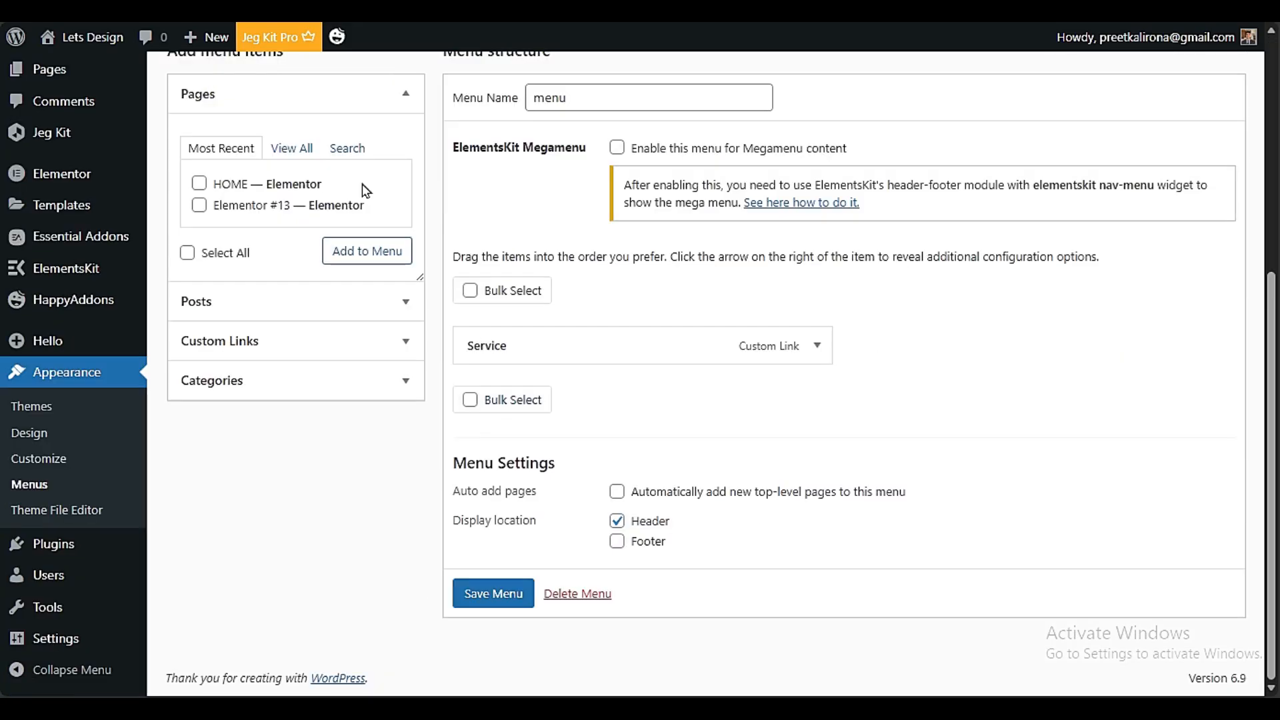
{"action": "left_click", "coordinate": [299, 341]}
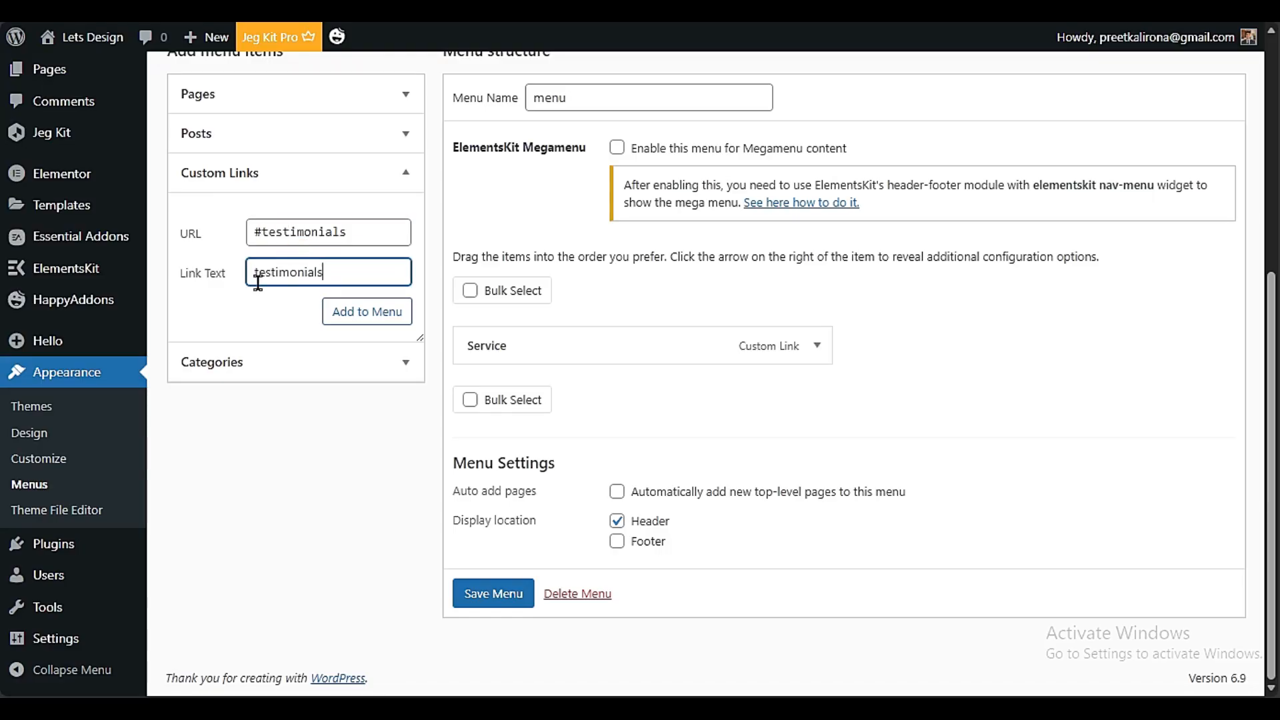
{"action": "type", "text": "T"}
{"action": "left_click", "coordinate": [367, 311]}
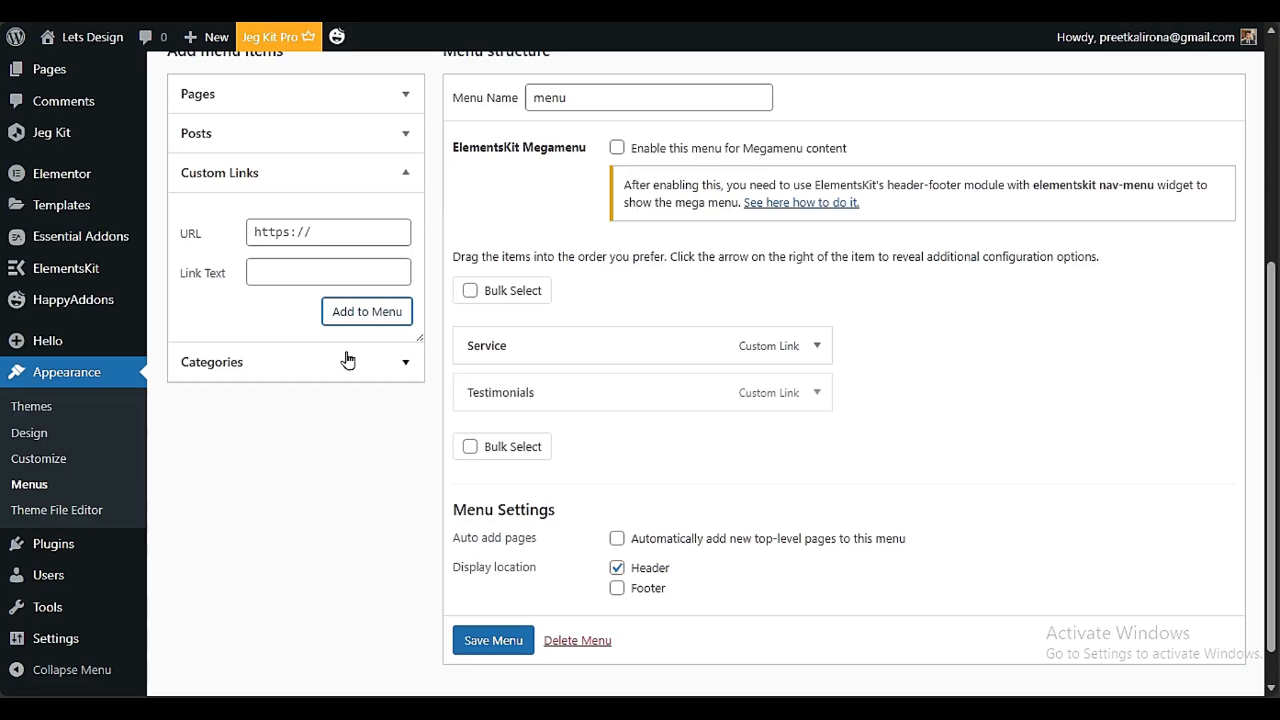
{"action": "scroll", "coordinate": [723, 401], "scroll_direction": "down", "scroll_amount": 1}
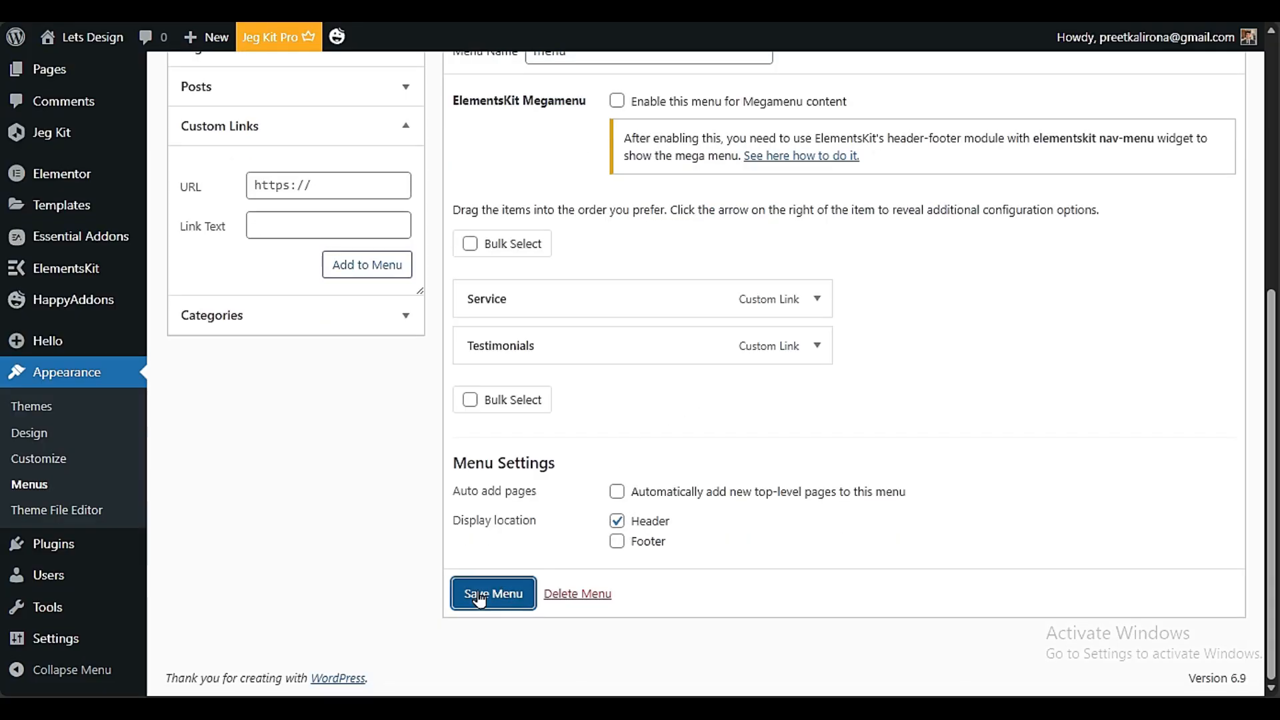
View the live site in a new tab and test the Testimonials and Service links in its header
{"action": "mouse_move", "coordinate": [81, 38]}
{"action": "right_click", "coordinate": [60, 71]}
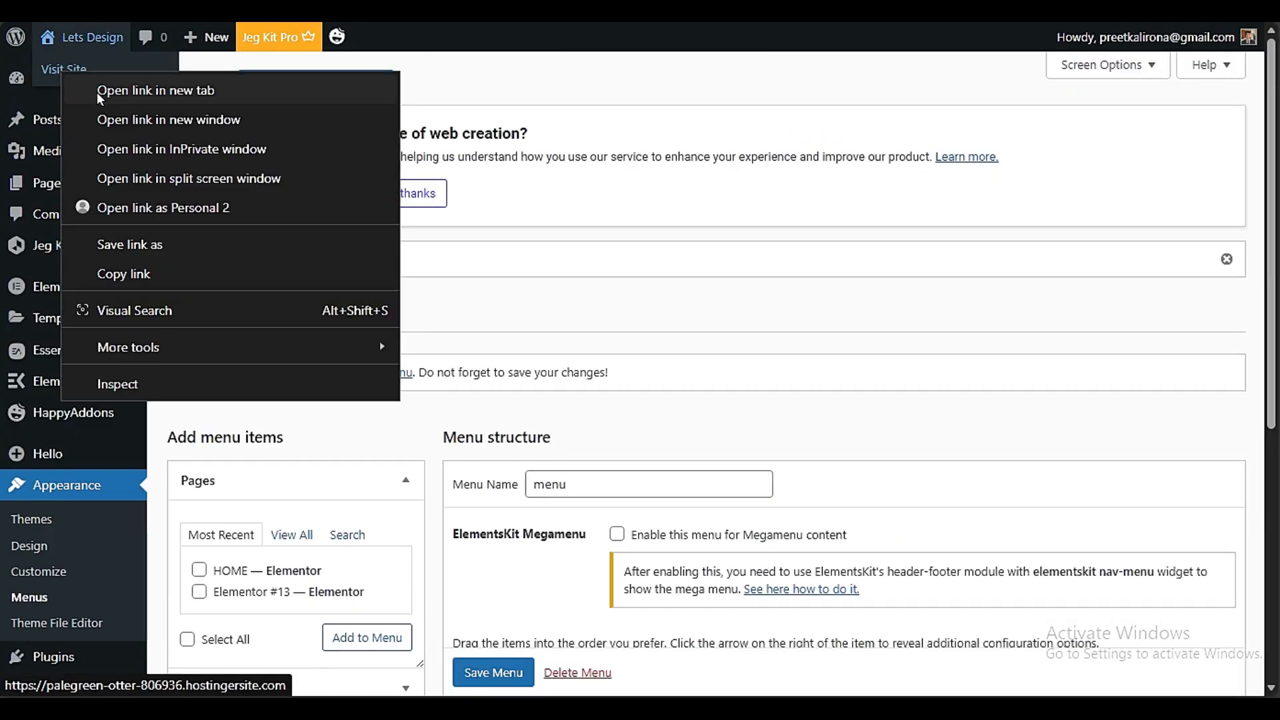
{"action": "left_click", "coordinate": [98, 92]}
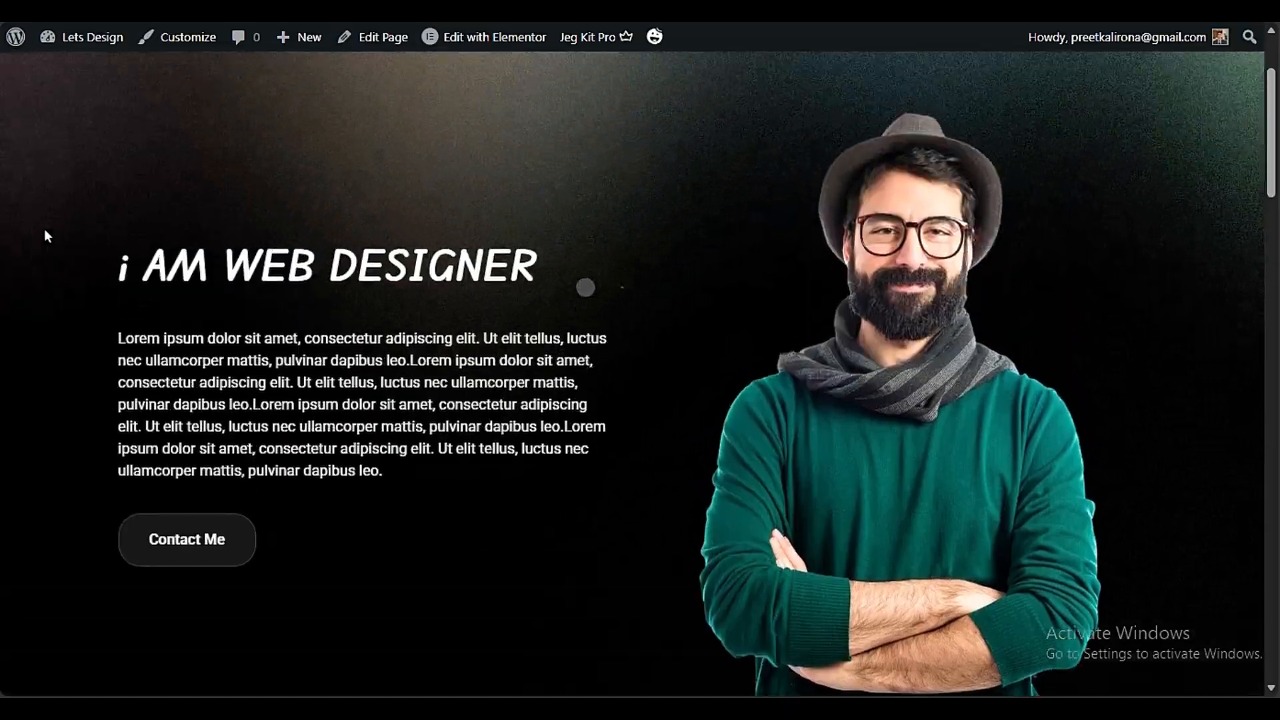
{"action": "scroll", "coordinate": [393, 226], "scroll_direction": "up", "scroll_amount": 3}
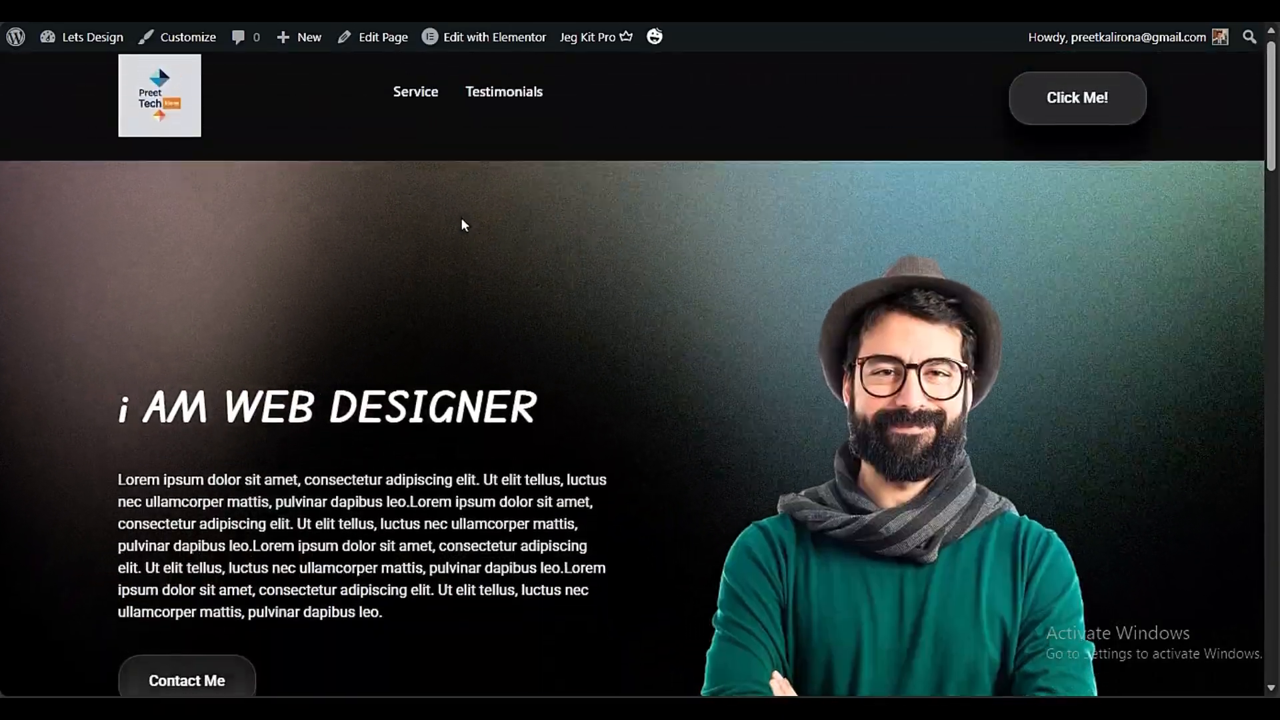
{"action": "left_click", "coordinate": [496, 110]}
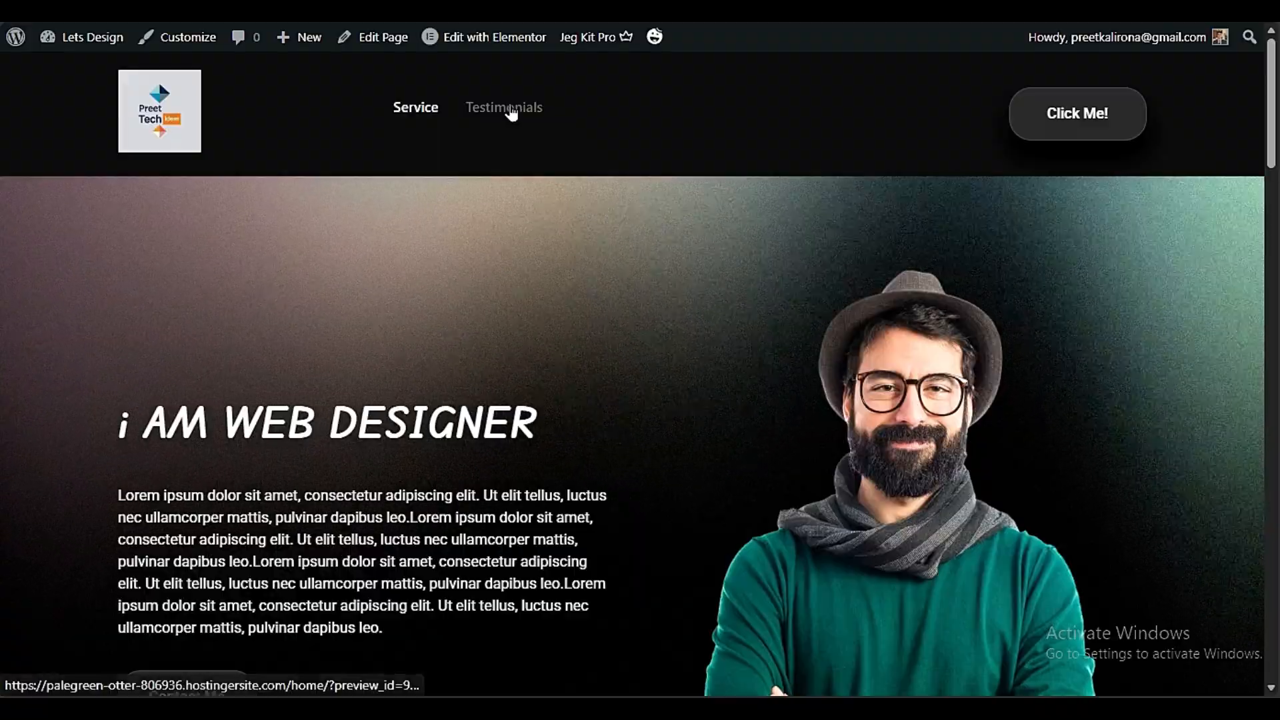
{"action": "mouse_move", "coordinate": [40, 53]}
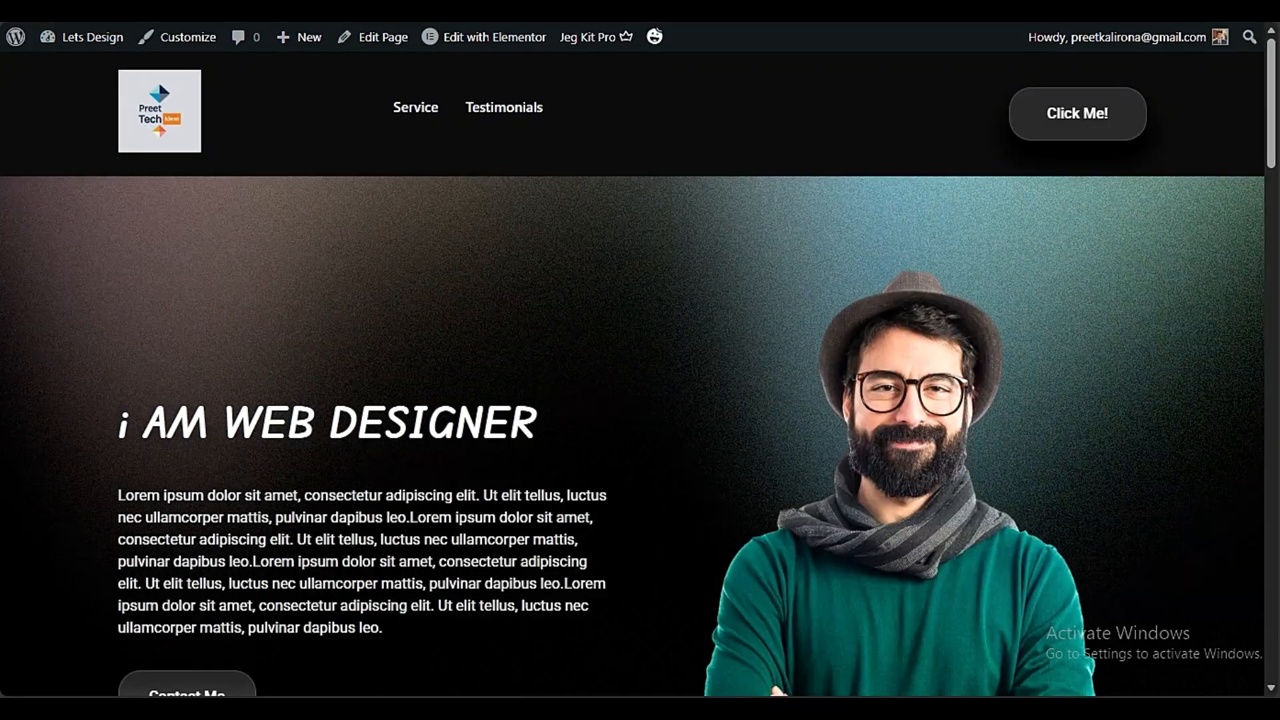
{"action": "left_click", "coordinate": [503, 109]}
{"action": "scroll", "coordinate": [800, 247], "scroll_direction": "up", "scroll_amount": 3}
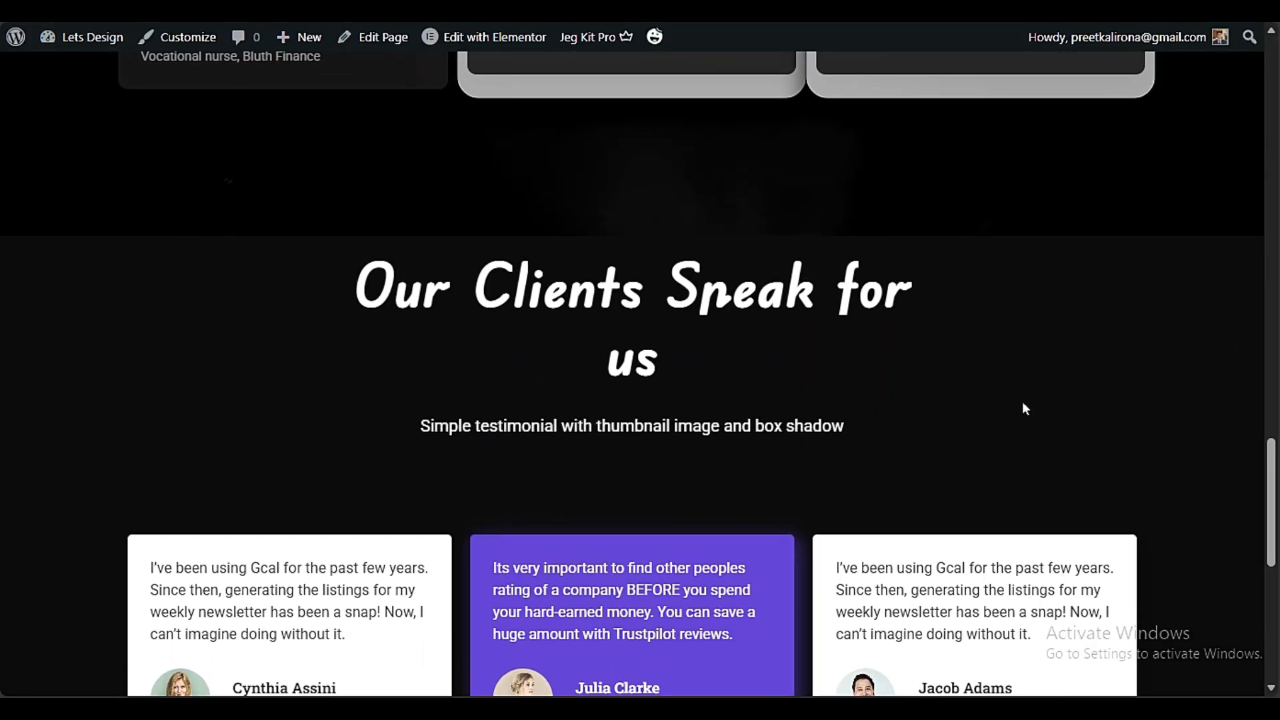
{"action": "scroll", "coordinate": [814, 363], "scroll_direction": "up", "scroll_amount": 10}
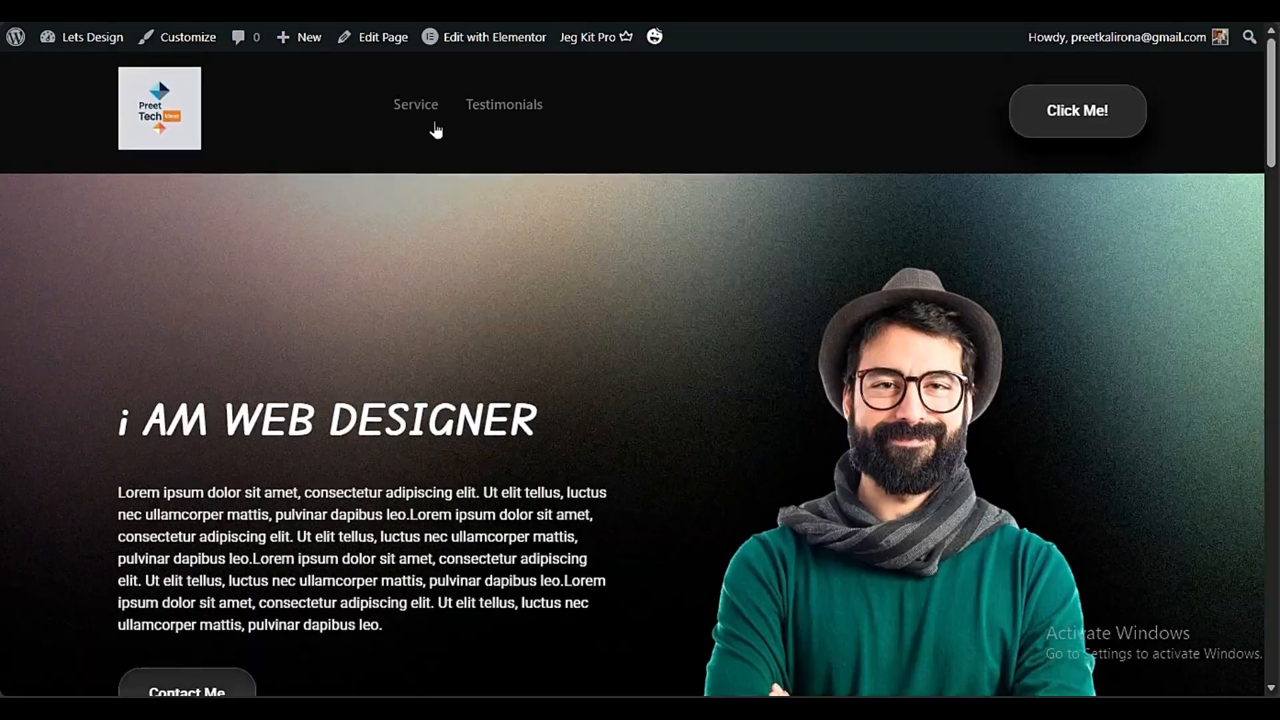
{"action": "left_click", "coordinate": [427, 108]}
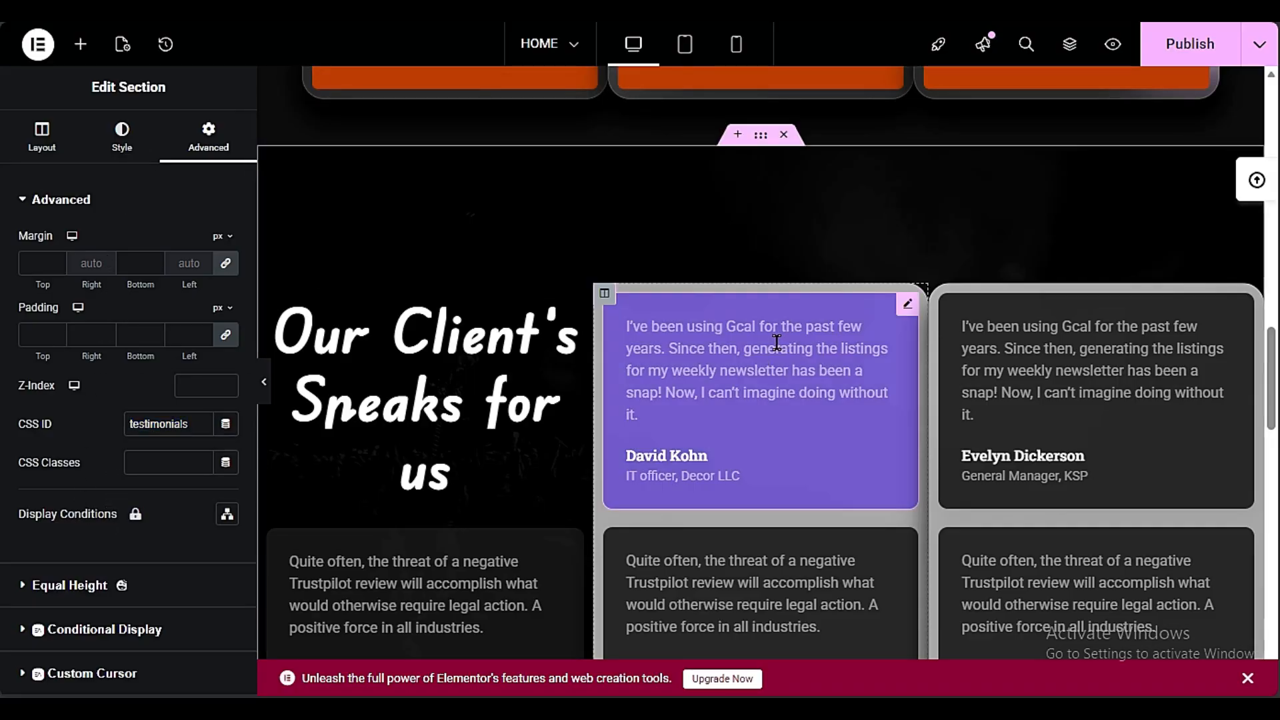
Back in Elementor, search the HappyAddons block templates for "CONT" and insert a contact block between the testimonial cards and the footer
{"action": "scroll", "coordinate": [527, 482], "scroll_direction": "down", "scroll_amount": 10}
{"action": "scroll", "coordinate": [526, 482], "scroll_direction": "down", "scroll_amount": 6}
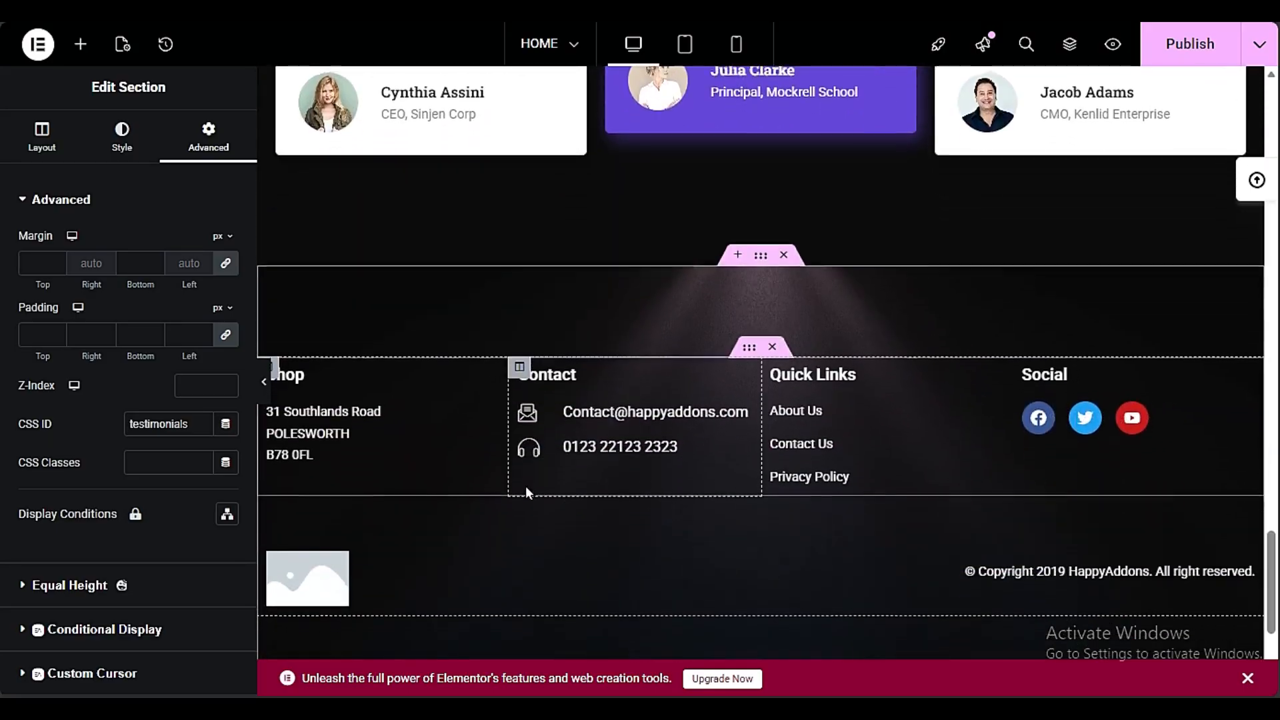
{"action": "scroll", "coordinate": [757, 441], "scroll_direction": "up", "scroll_amount": 5}
{"action": "scroll", "coordinate": [757, 441], "scroll_direction": "up", "scroll_amount": 1}
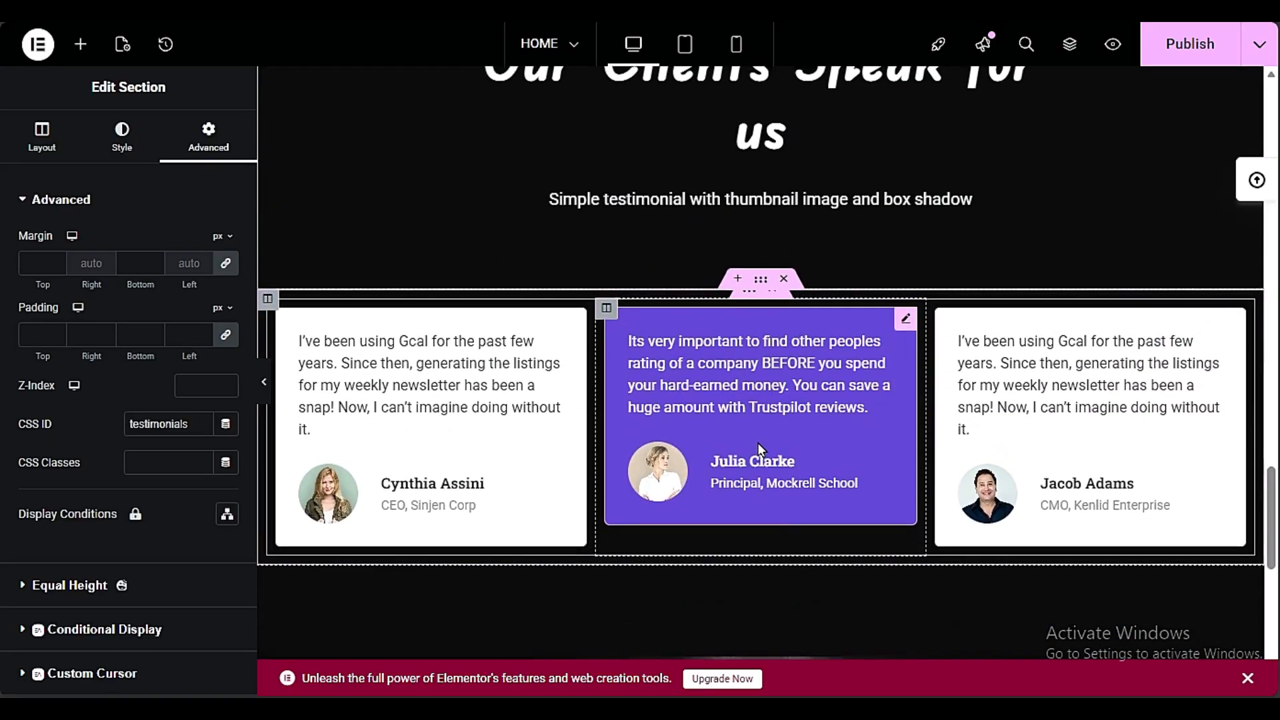
{"action": "scroll", "coordinate": [757, 443], "scroll_direction": "down", "scroll_amount": 6}
{"action": "left_click", "coordinate": [737, 225]}
{"action": "left_click", "coordinate": [856, 322]}
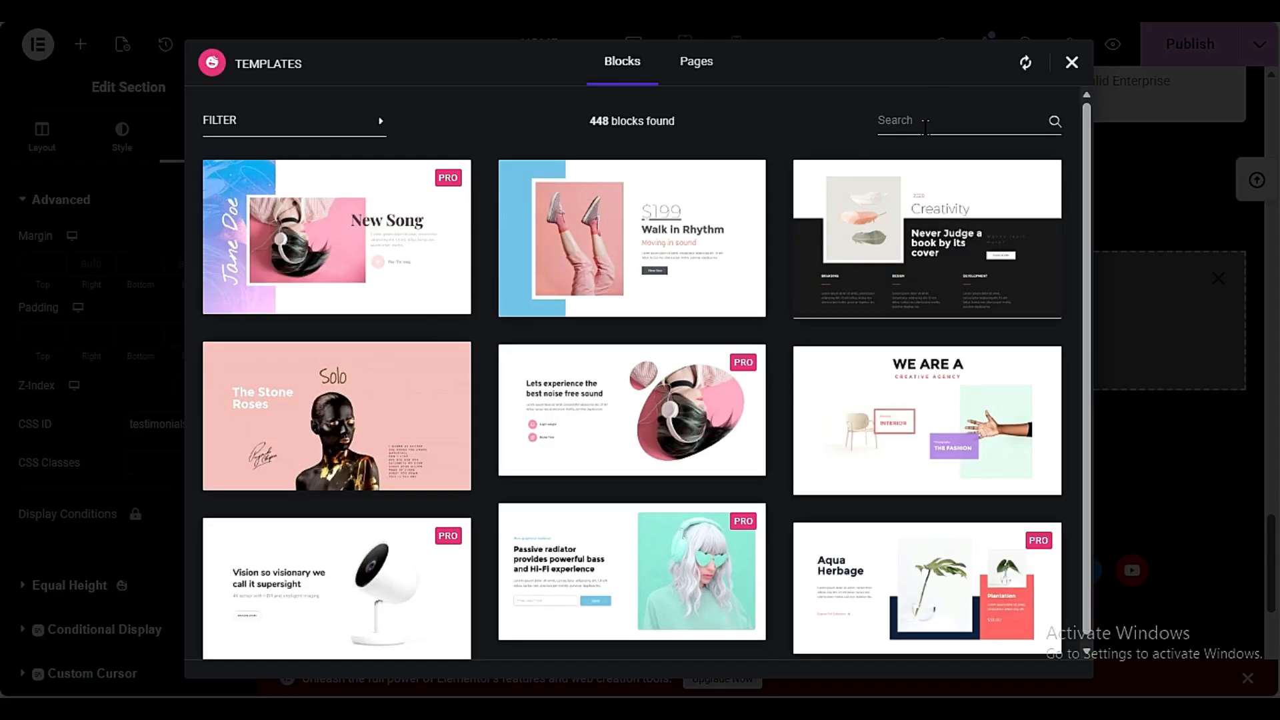
{"action": "left_click", "coordinate": [925, 127]}
{"action": "type", "text": "CONT"}
{"action": "scroll", "coordinate": [629, 288], "scroll_direction": "down", "scroll_amount": 3}
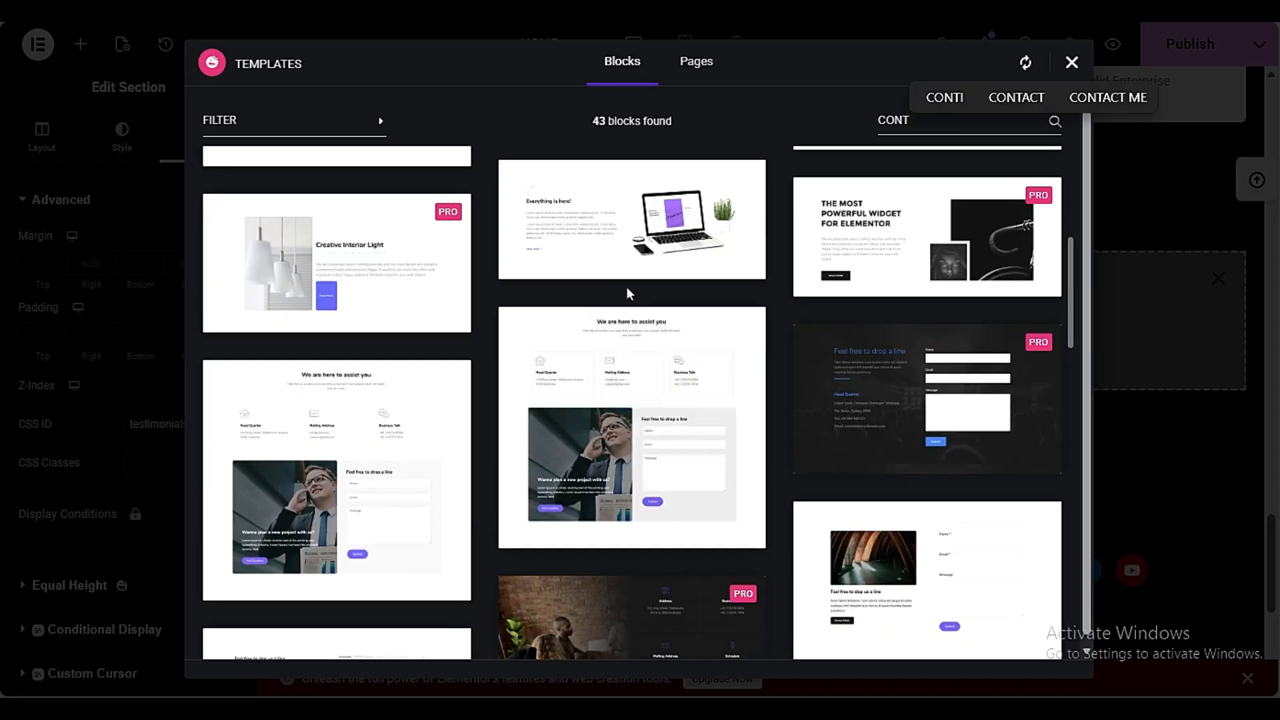
{"action": "left_click", "coordinate": [546, 525]}
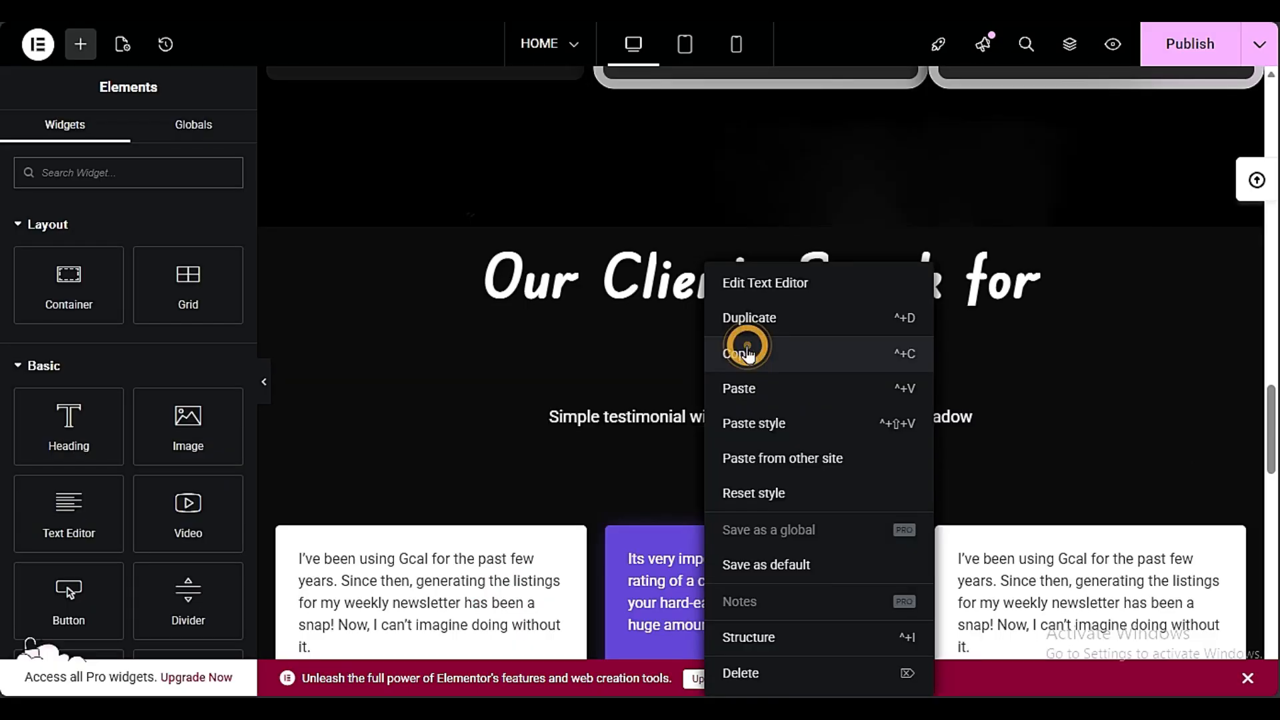
Apply the testimonial subtitle's text style to the contact section's intro paragraph and its address text
{"action": "left_click", "coordinate": [508, 400]}
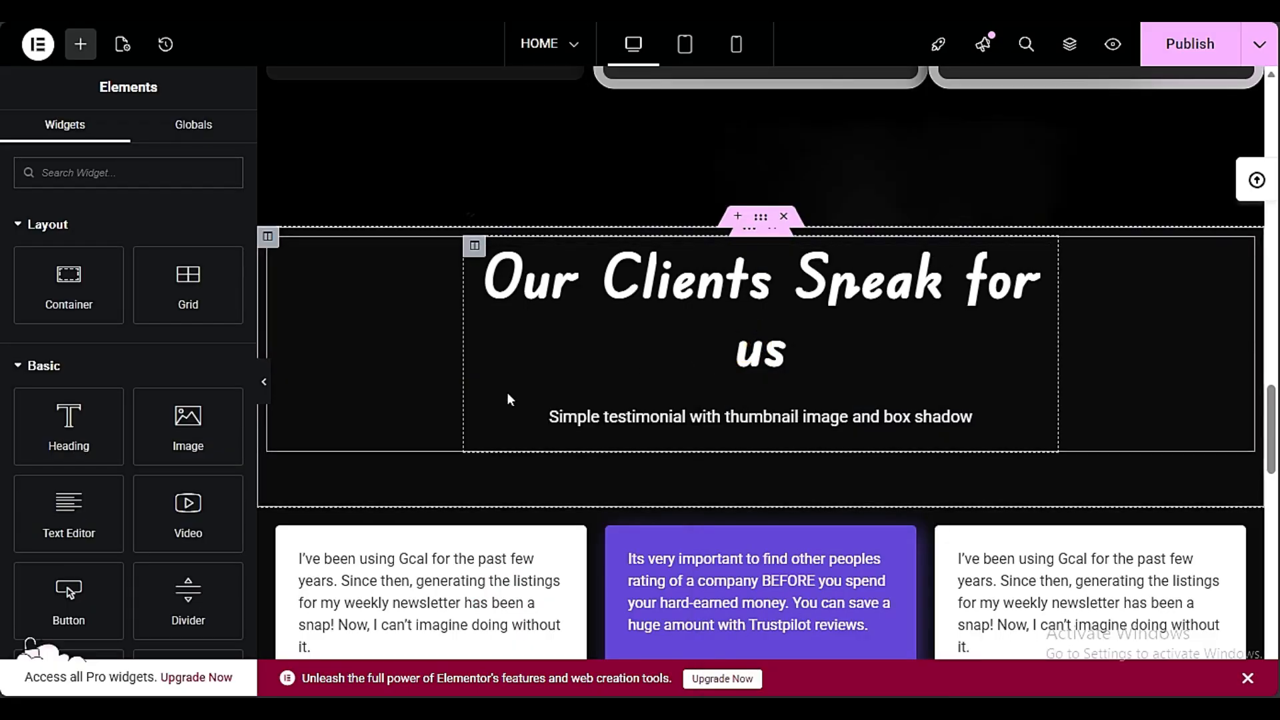
{"action": "scroll", "coordinate": [507, 392], "scroll_direction": "down", "scroll_amount": 5}
{"action": "right_click", "coordinate": [445, 342]}
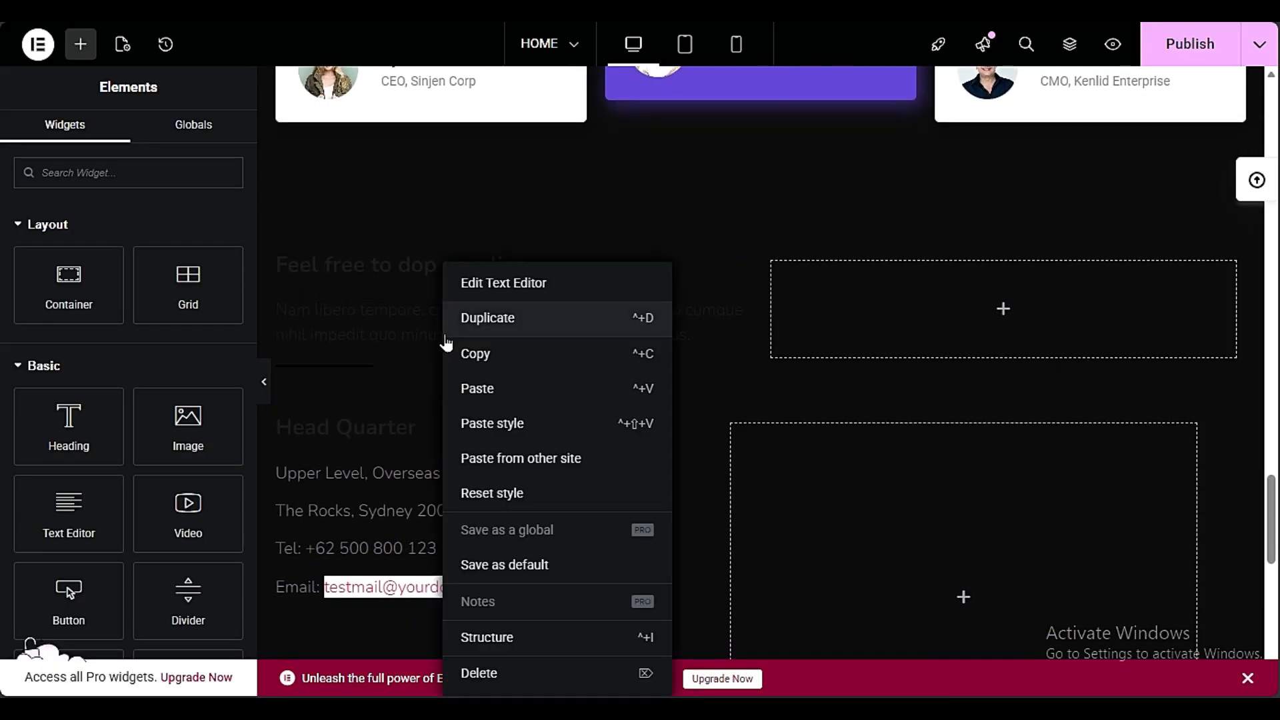
{"action": "left_click", "coordinate": [486, 423]}
{"action": "right_click", "coordinate": [422, 477]}
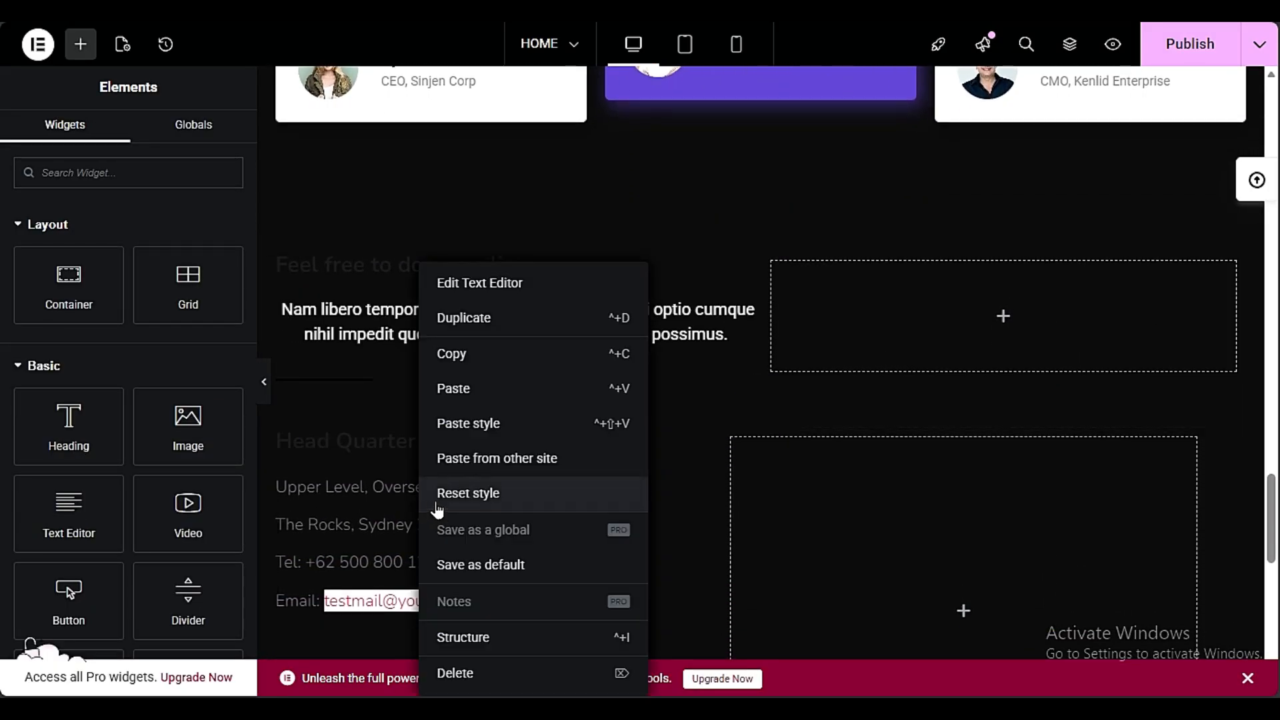
{"action": "left_click", "coordinate": [496, 423]}
Copy the style of the "Our Clients Speak for us" heading onto the "Feel free to dop us a line" and "Head Quarter" headings
{"action": "scroll", "coordinate": [553, 426], "scroll_direction": "up", "scroll_amount": 10}
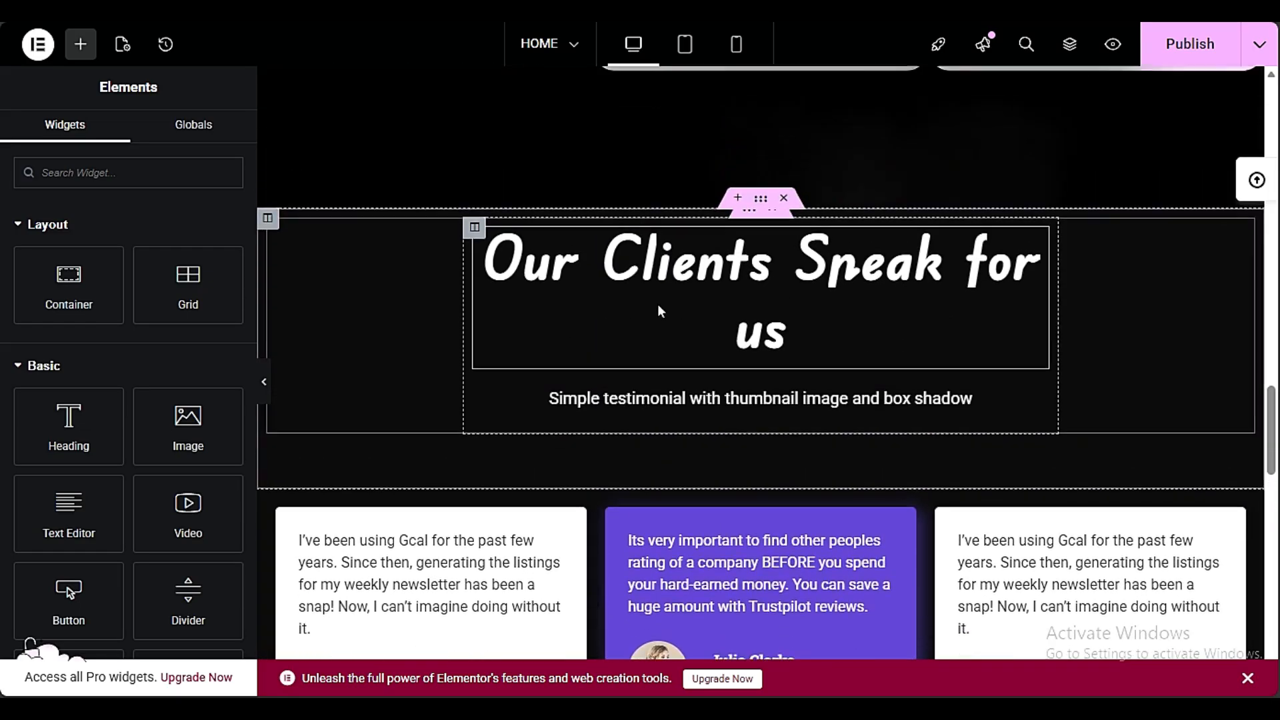
{"action": "right_click", "coordinate": [667, 266]}
{"action": "left_click", "coordinate": [700, 351]}
{"action": "scroll", "coordinate": [322, 366], "scroll_direction": "down", "scroll_amount": 10}
{"action": "scroll", "coordinate": [367, 333], "scroll_direction": "up", "scroll_amount": 3}
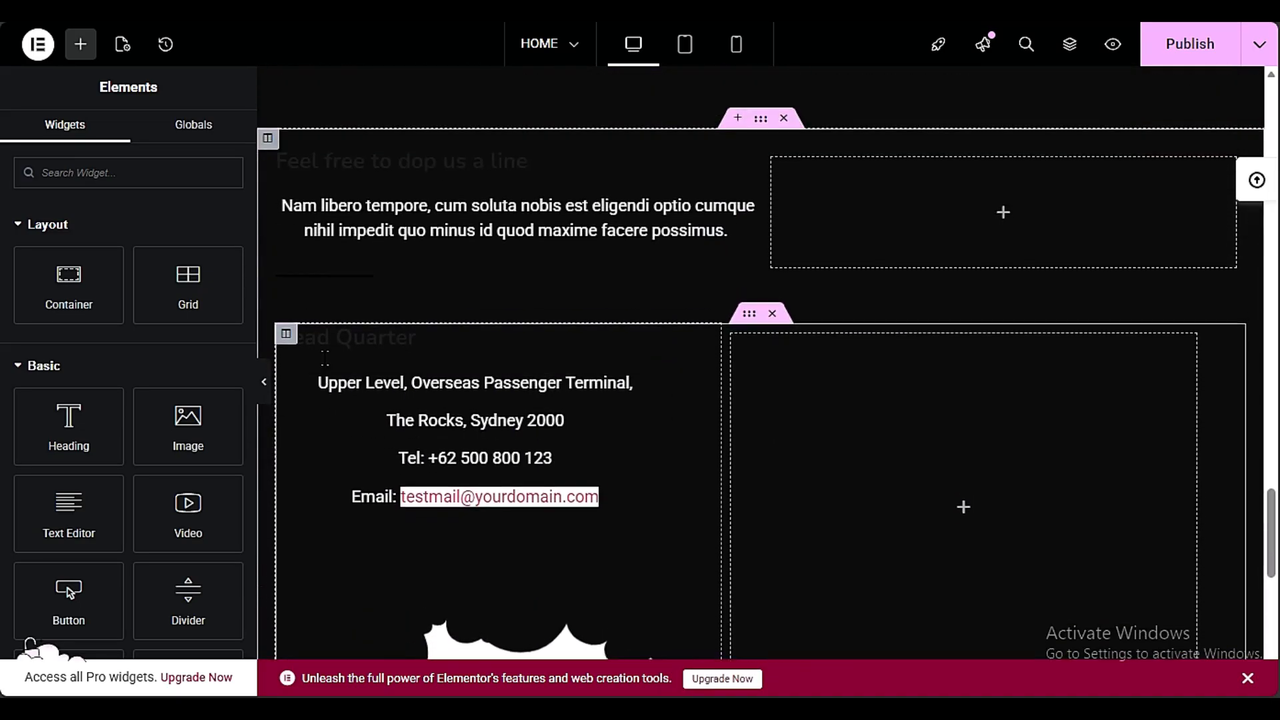
{"action": "right_click", "coordinate": [408, 276]}
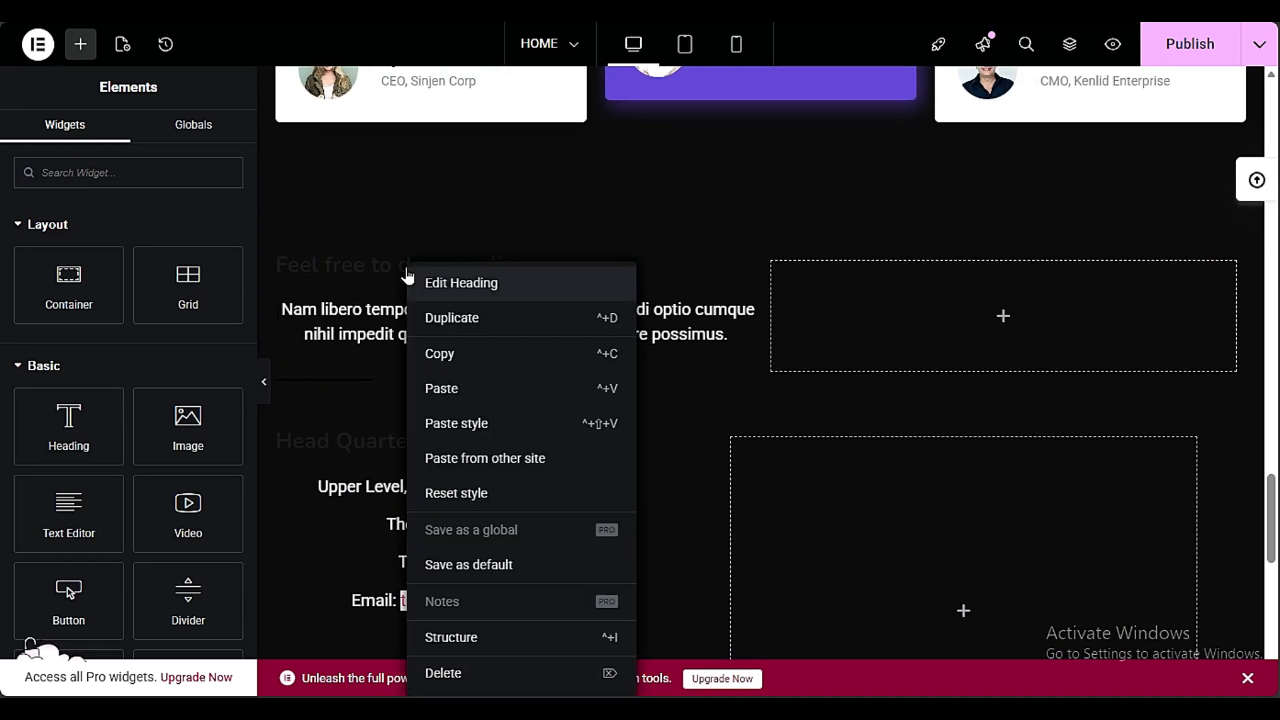
{"action": "left_click", "coordinate": [420, 424]}
{"action": "scroll", "coordinate": [400, 333], "scroll_direction": "down", "scroll_amount": 3}
{"action": "right_click", "coordinate": [386, 350]}
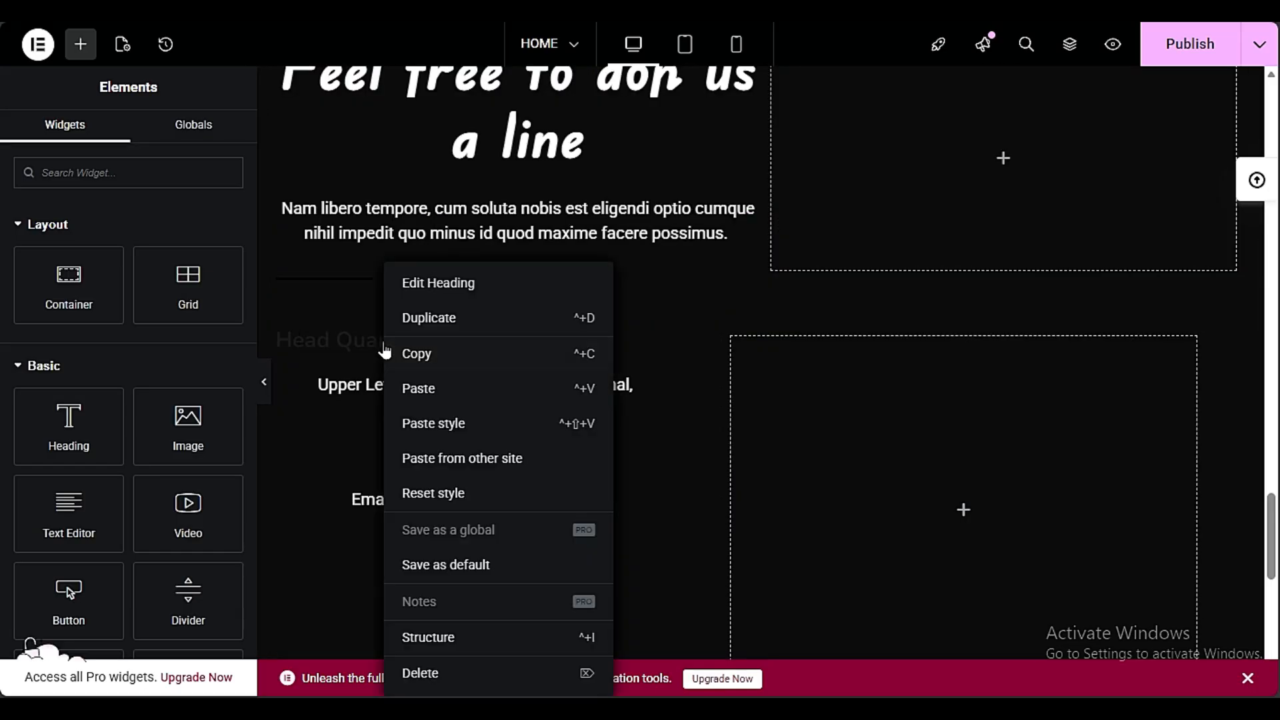
{"action": "left_click", "coordinate": [433, 432]}
Set the CSS ID of the new contact section to "CONTACT" and select that ID for reuse
{"action": "scroll", "coordinate": [680, 426], "scroll_direction": "up", "scroll_amount": 3}
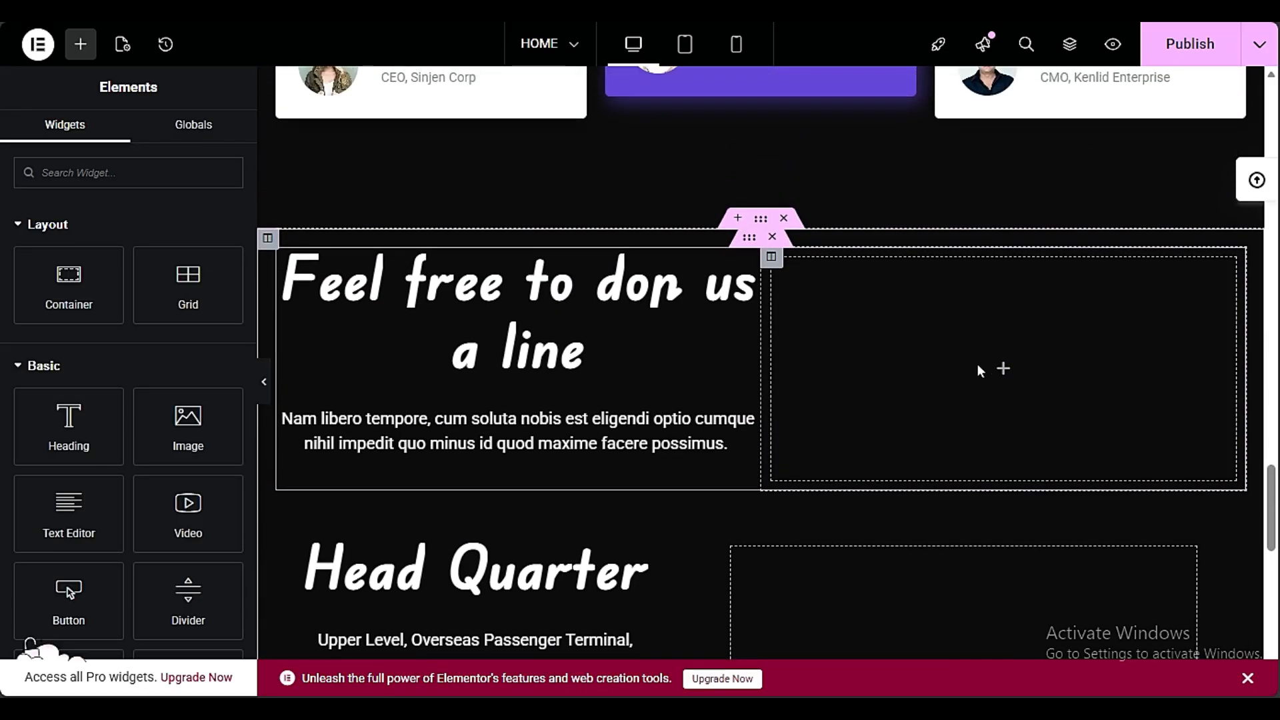
{"action": "scroll", "coordinate": [937, 391], "scroll_direction": "down", "scroll_amount": 6}
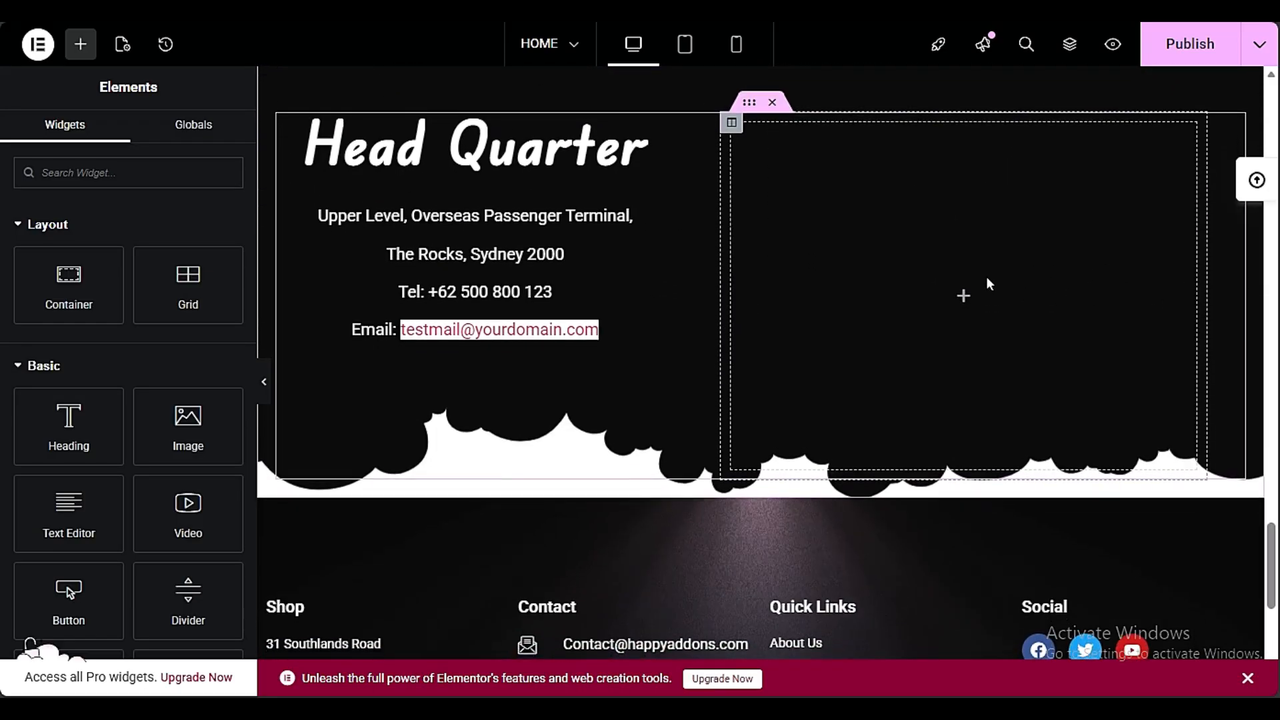
{"action": "scroll", "coordinate": [964, 333], "scroll_direction": "up", "scroll_amount": 5}
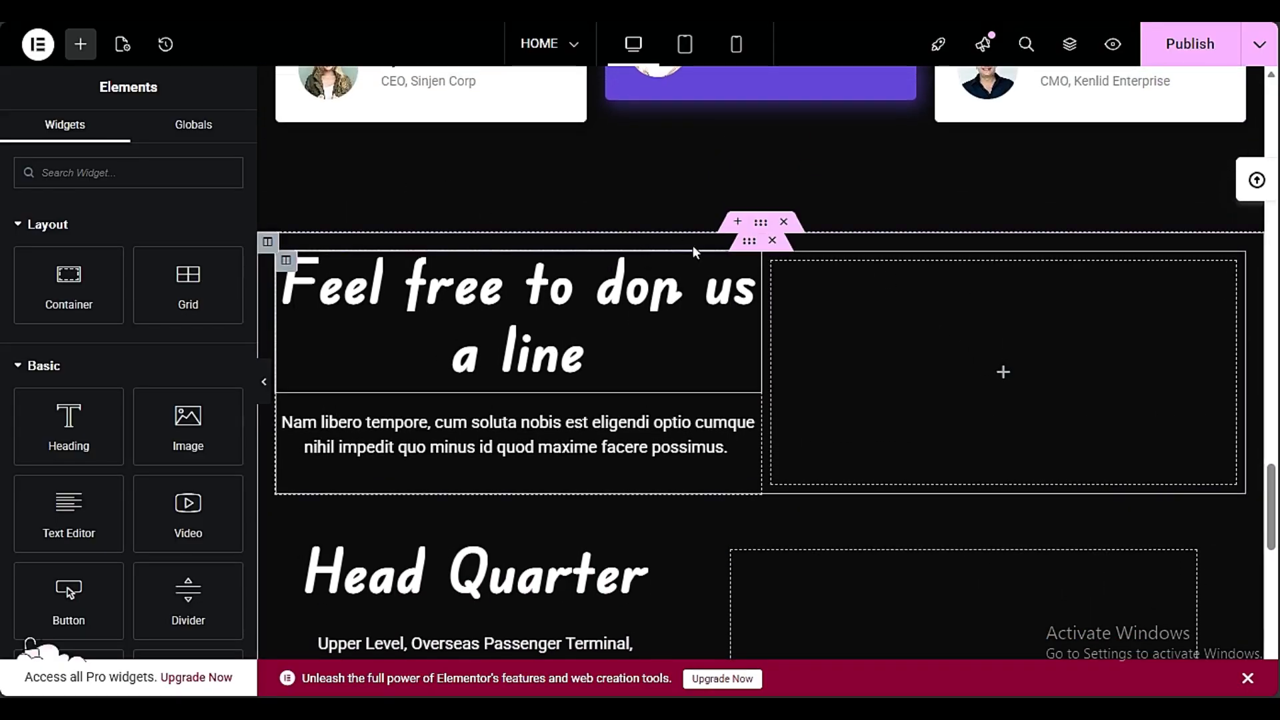
{"action": "left_click", "coordinate": [760, 222]}
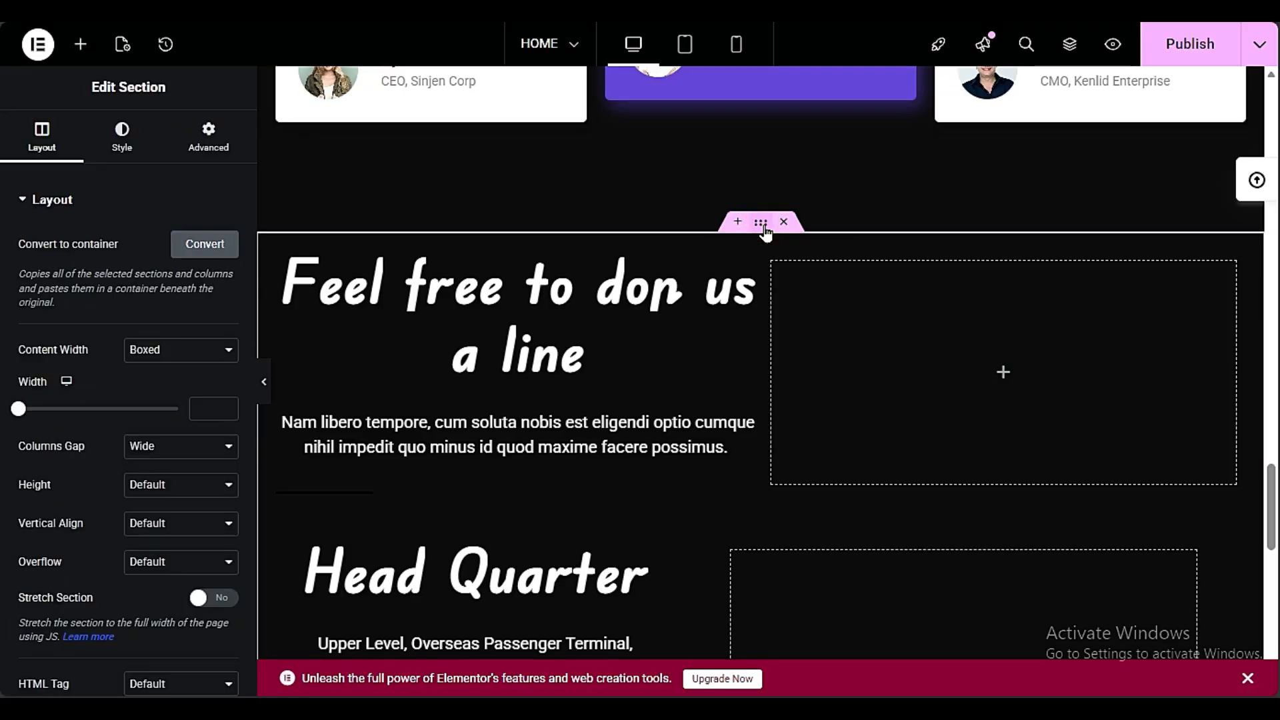
{"action": "left_click", "coordinate": [206, 135]}
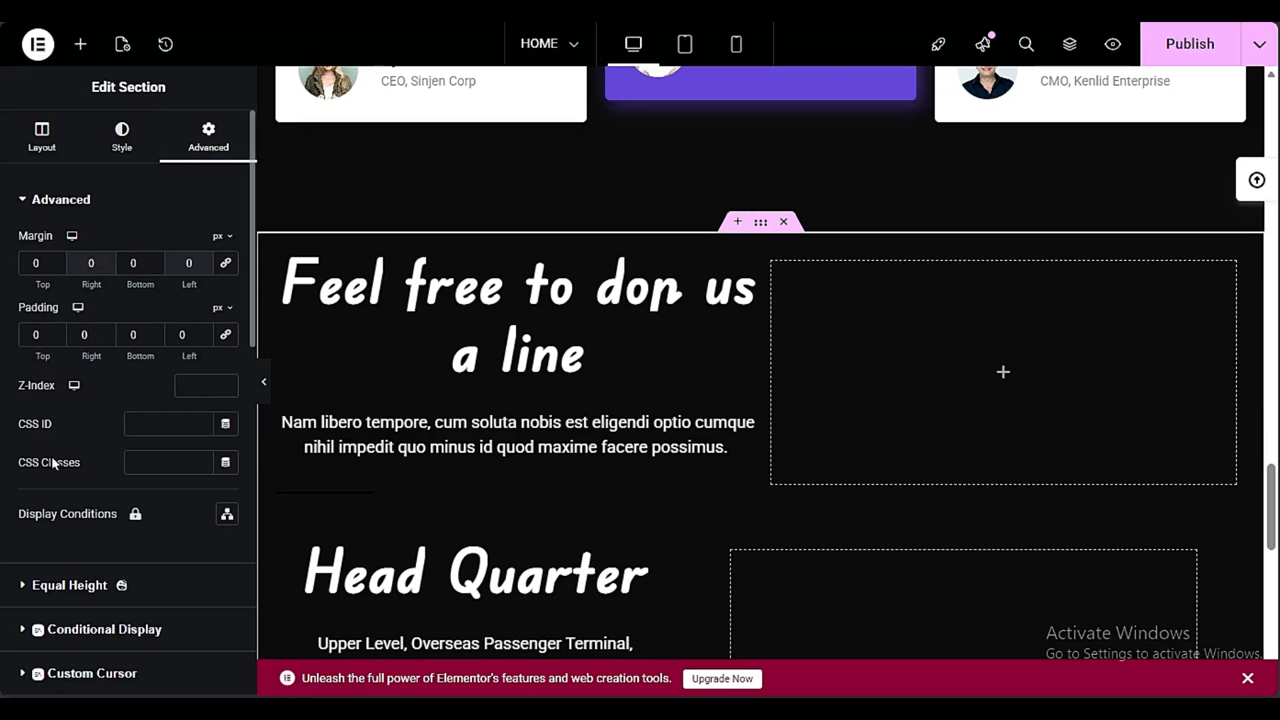
{"action": "left_click", "coordinate": [162, 434]}
{"action": "type", "text": "CONTACT"}
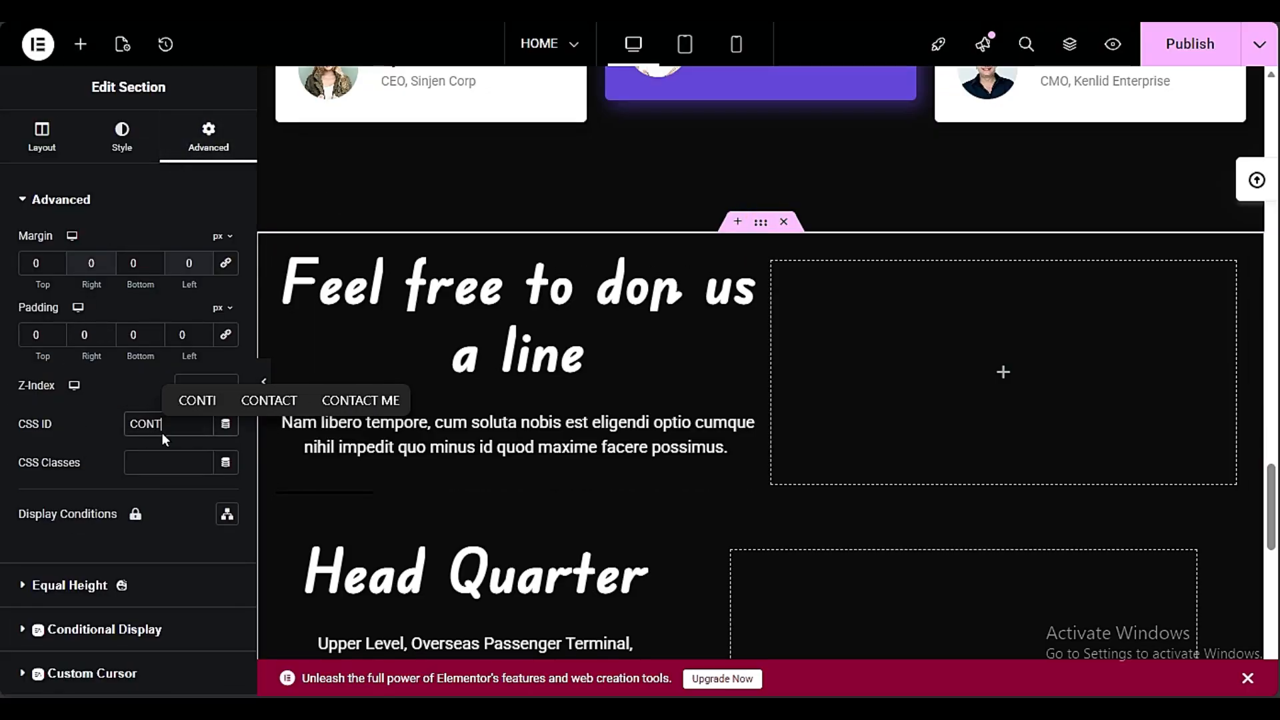
{"action": "left_click_drag", "start_coordinate": [188, 428], "coordinate": [104, 454]}
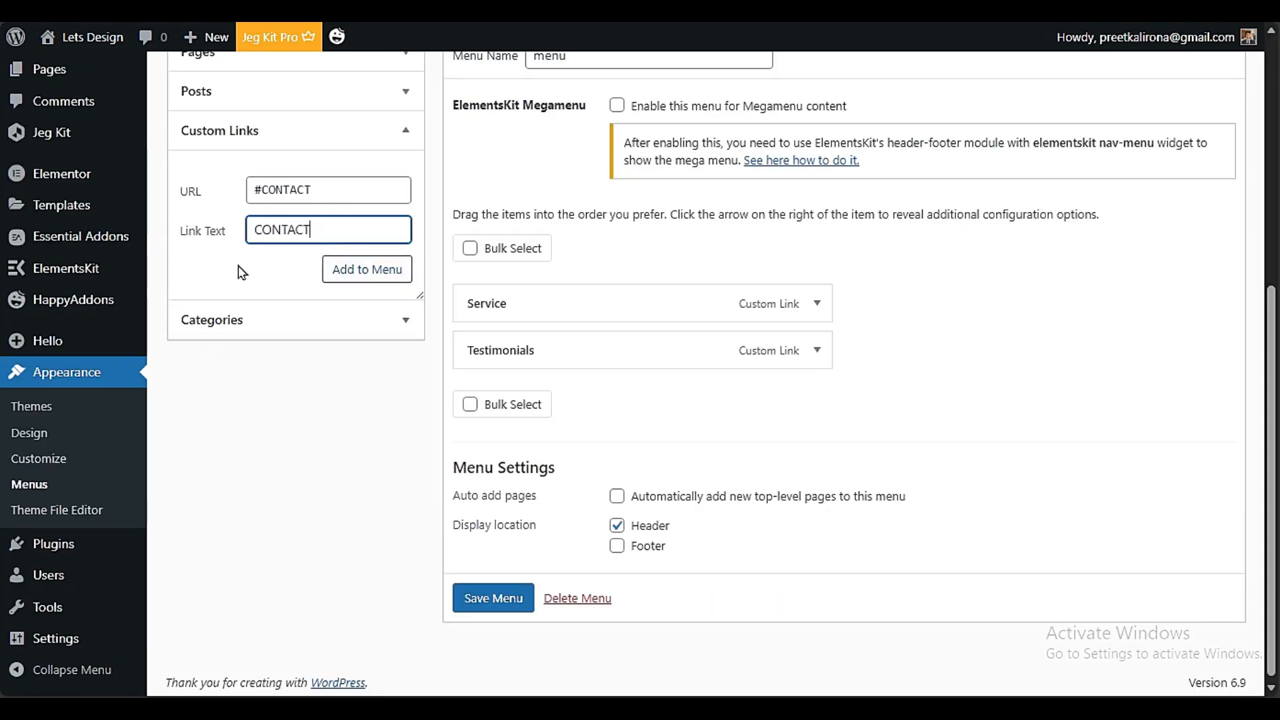
In the WordPress menu, add the custom link "CONTACT" with the URL #CONTACT and save the menu
{"action": "left_click", "coordinate": [354, 273]}
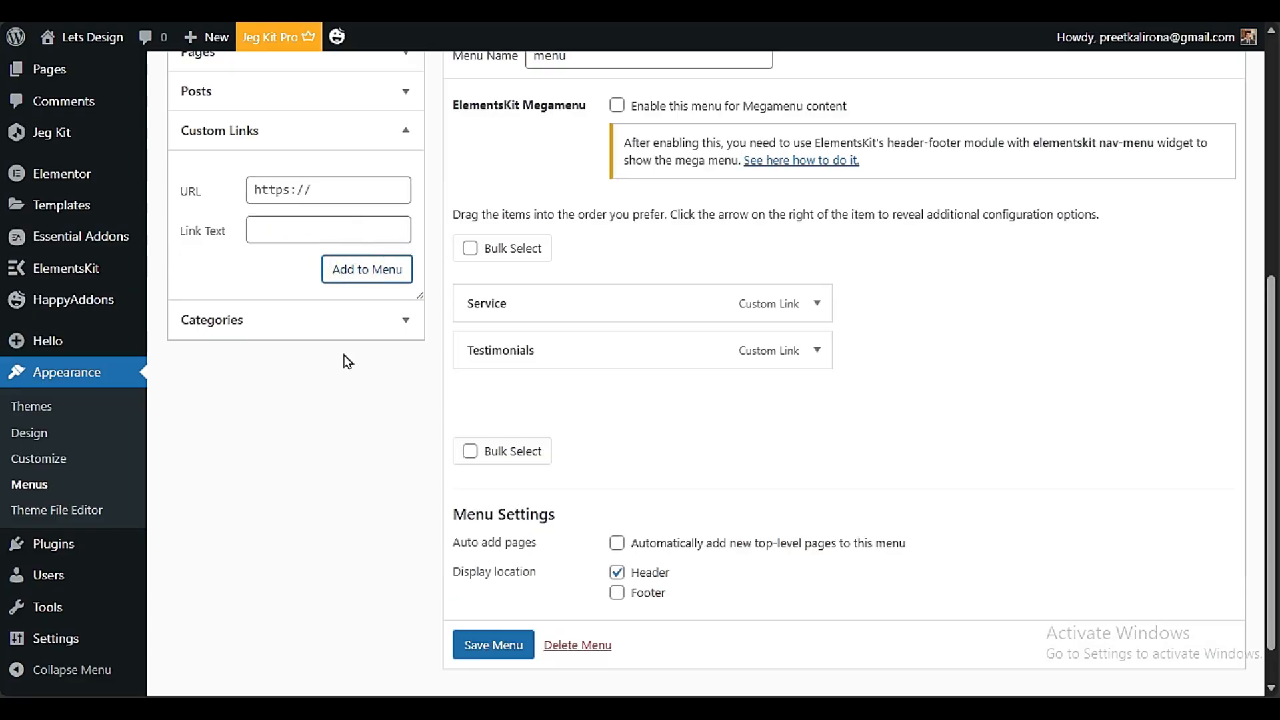
{"action": "scroll", "coordinate": [467, 567], "scroll_direction": "down", "scroll_amount": 1}
{"action": "left_click", "coordinate": [497, 639]}
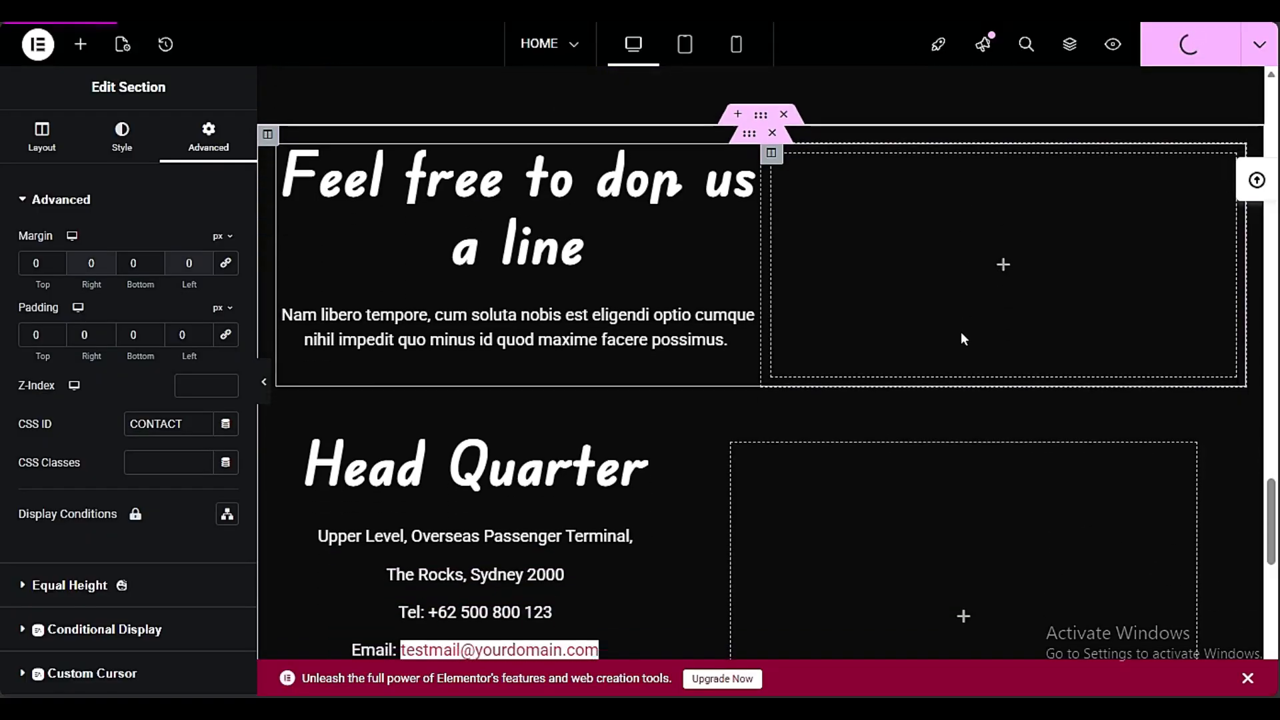
Publish the page with the contact section's CSS ID and test the header's CONTACT link on the live page
{"action": "scroll", "coordinate": [958, 338], "scroll_direction": "up", "scroll_amount": 5}
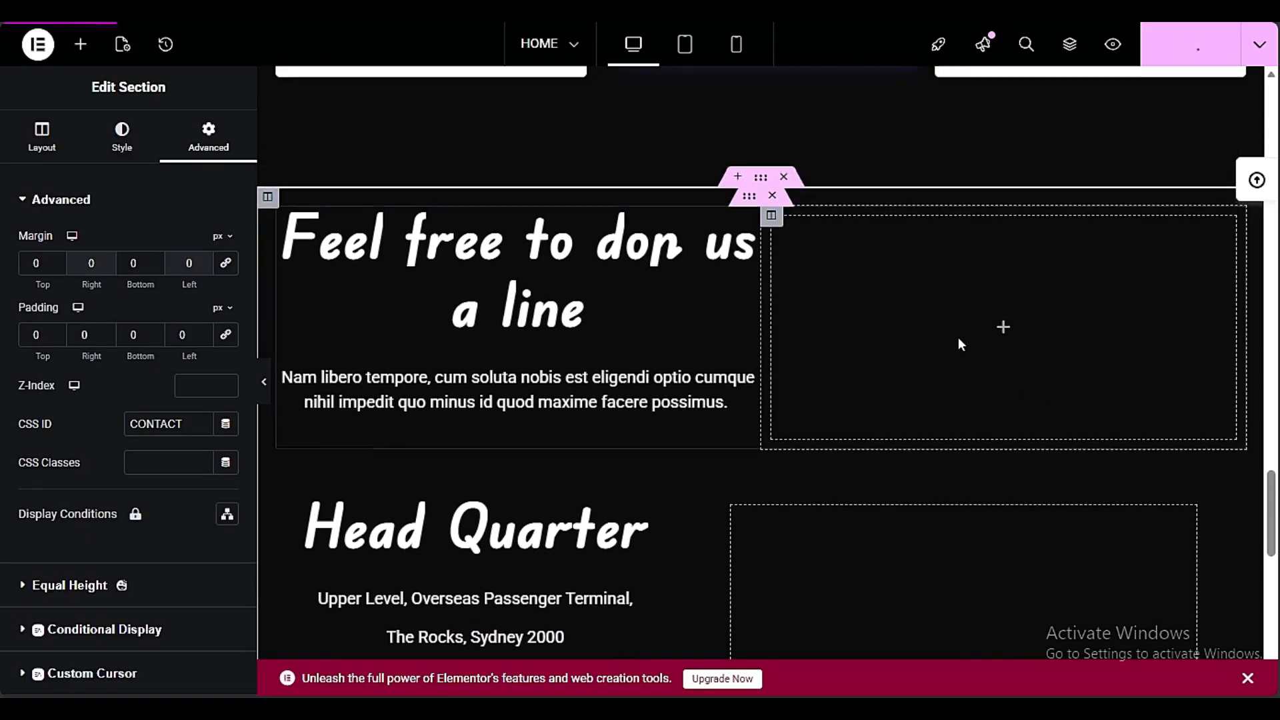
{"action": "scroll", "coordinate": [1040, 359], "scroll_direction": "down", "scroll_amount": 5}
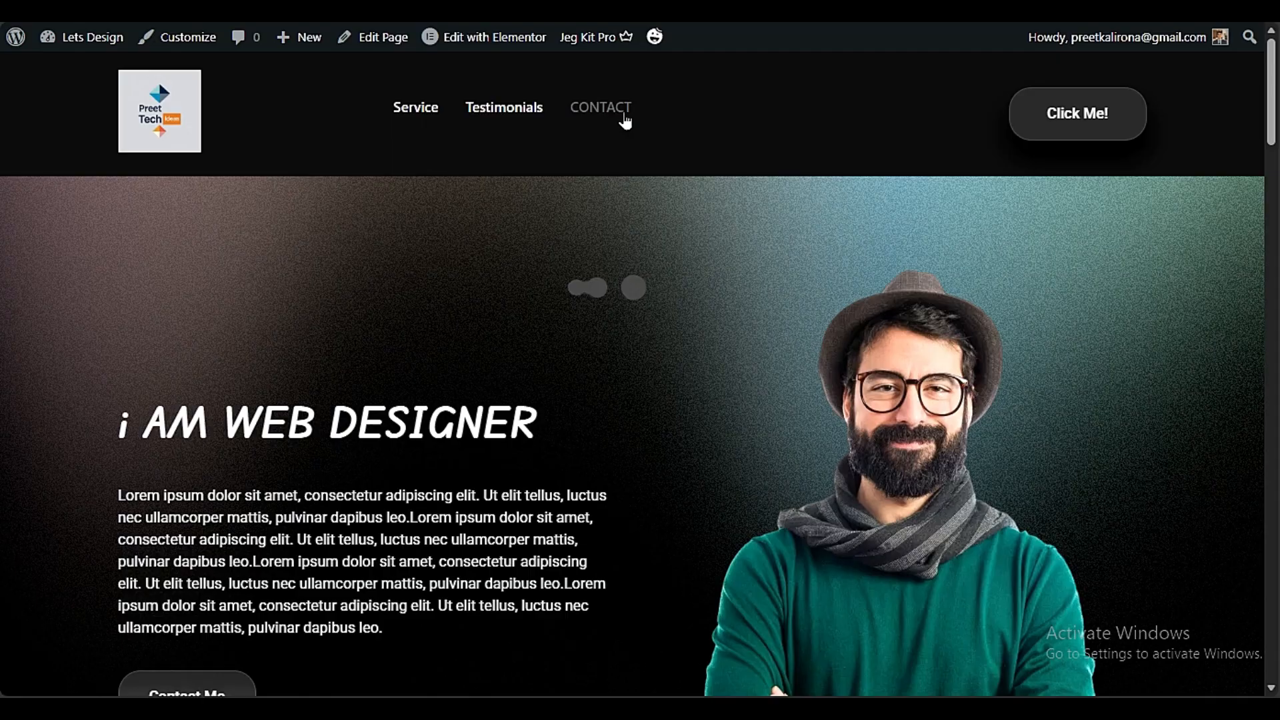
{"action": "left_click", "coordinate": [612, 108]}
{"action": "scroll", "coordinate": [274, 263], "scroll_direction": "up", "scroll_amount": 3}
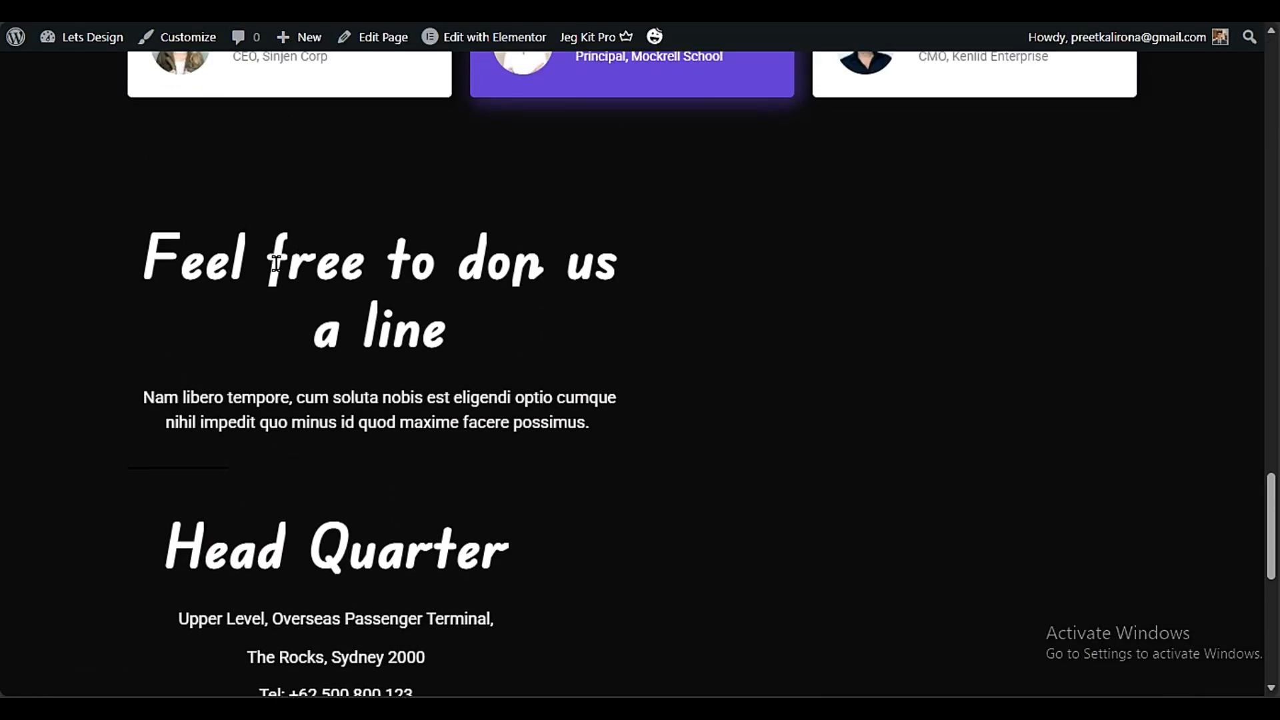
{"action": "scroll", "coordinate": [796, 322], "scroll_direction": "down", "scroll_amount": 5}
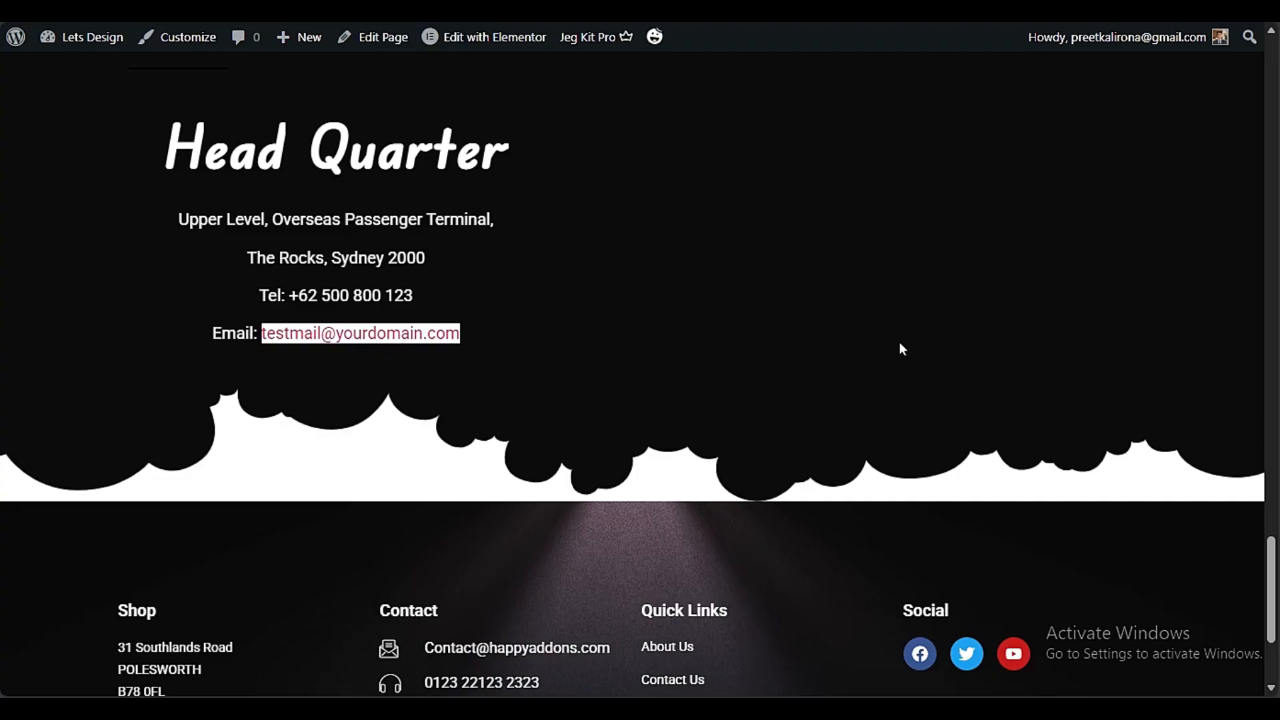
Review the live HOME page's hero, services and testimonials sections
{"action": "scroll", "coordinate": [983, 333], "scroll_direction": "up", "scroll_amount": 20}
{"action": "scroll", "coordinate": [980, 329], "scroll_direction": "down", "scroll_amount": 10}
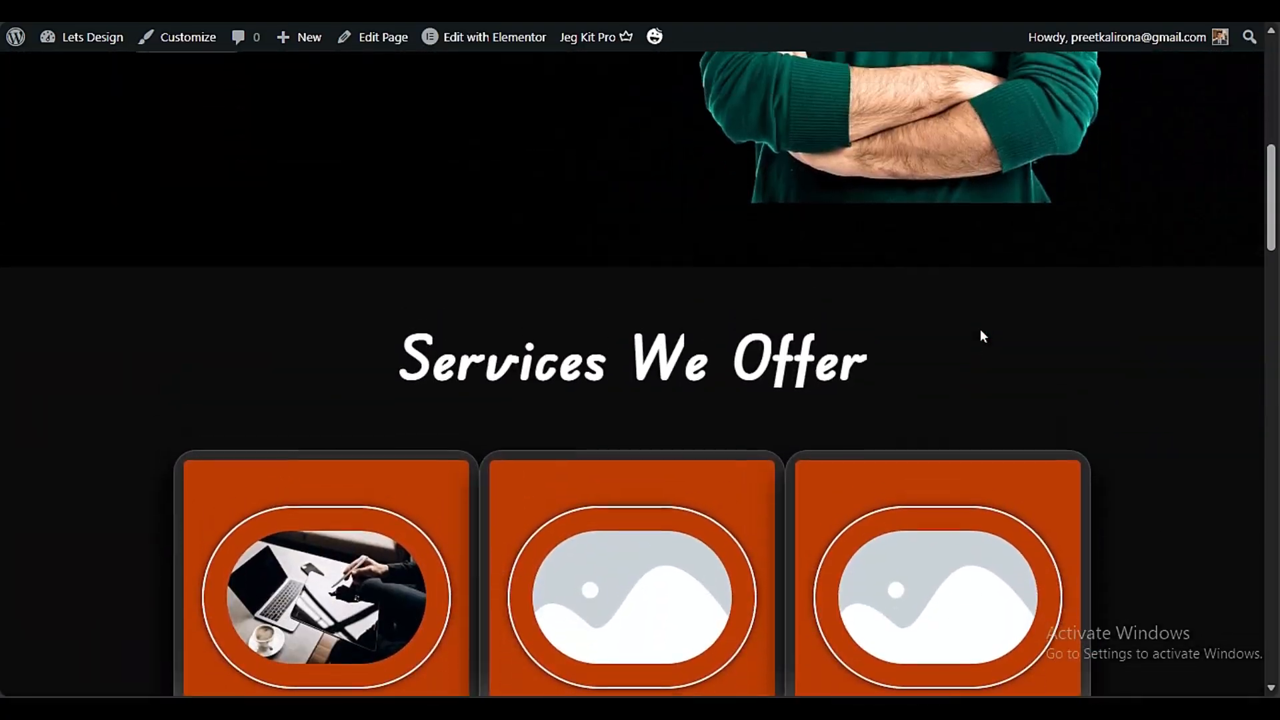
{"action": "scroll", "coordinate": [1003, 294], "scroll_direction": "down", "scroll_amount": 10}
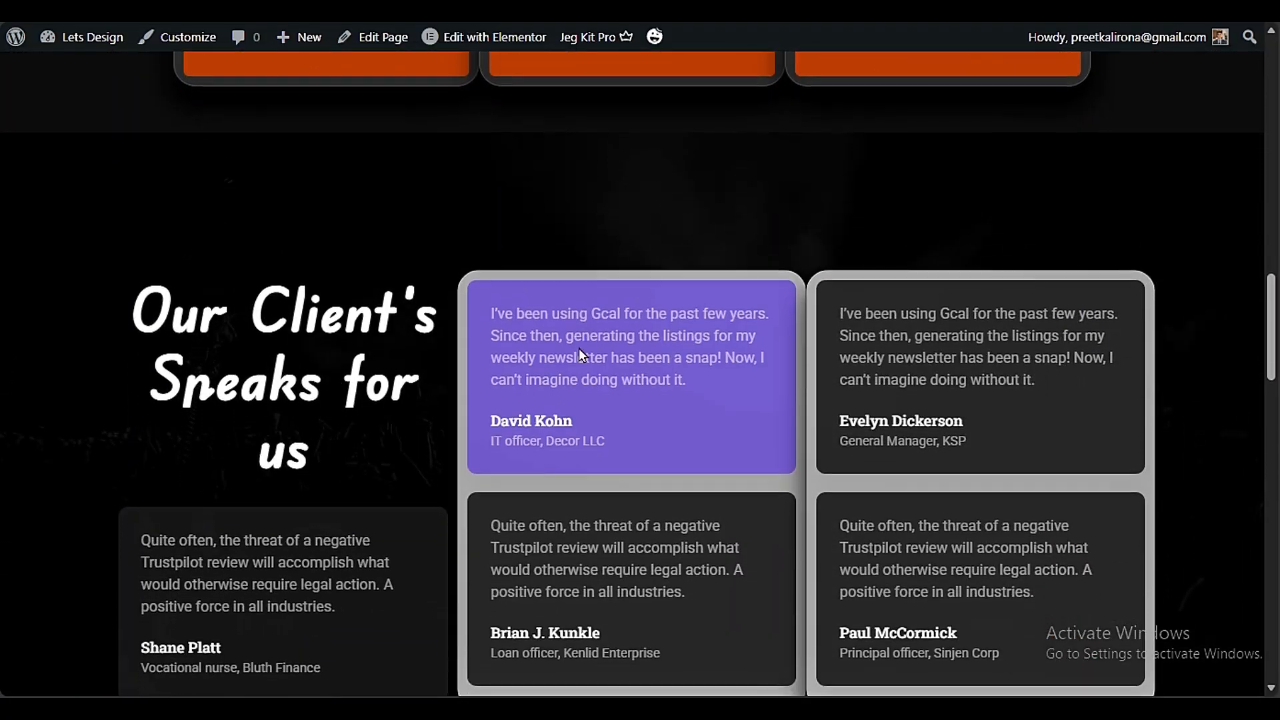
{"action": "scroll", "coordinate": [744, 392], "scroll_direction": "up", "scroll_amount": 5}
{"action": "scroll", "coordinate": [742, 391], "scroll_direction": "up", "scroll_amount": 15}
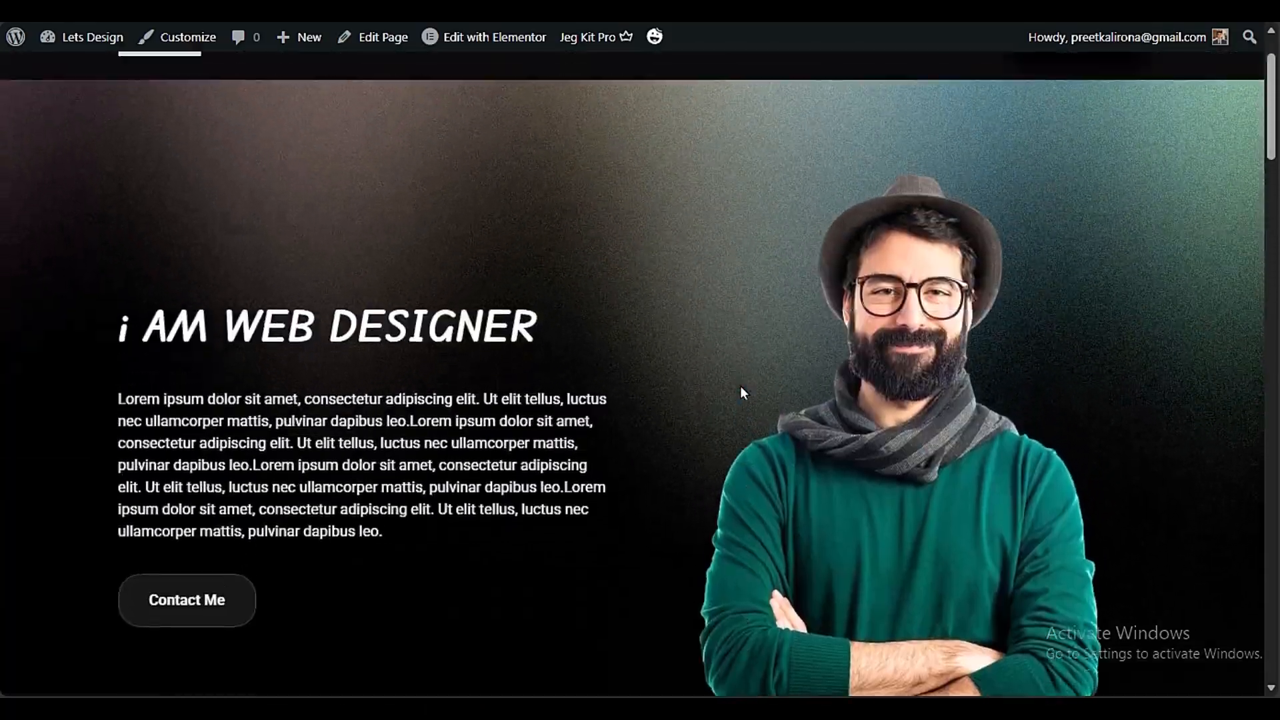
{"action": "scroll", "coordinate": [743, 392], "scroll_direction": "down", "scroll_amount": 3}
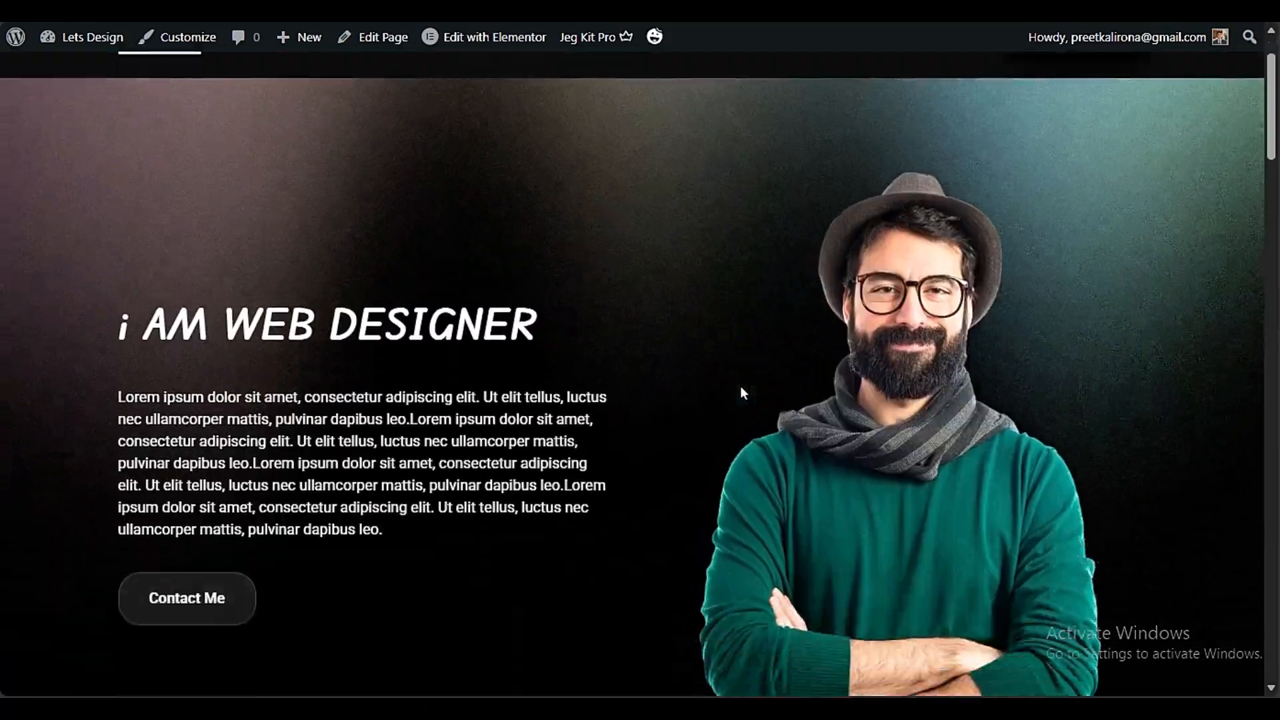